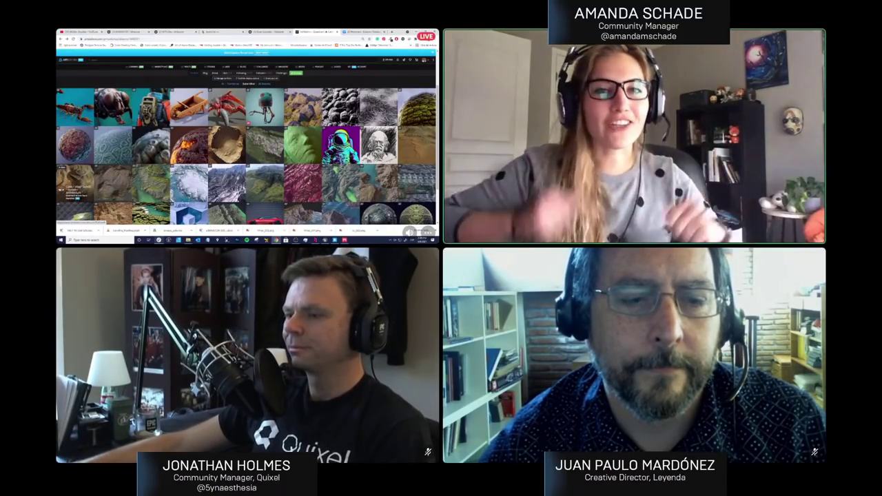
pyautogui.scroll(3, 196, 184)
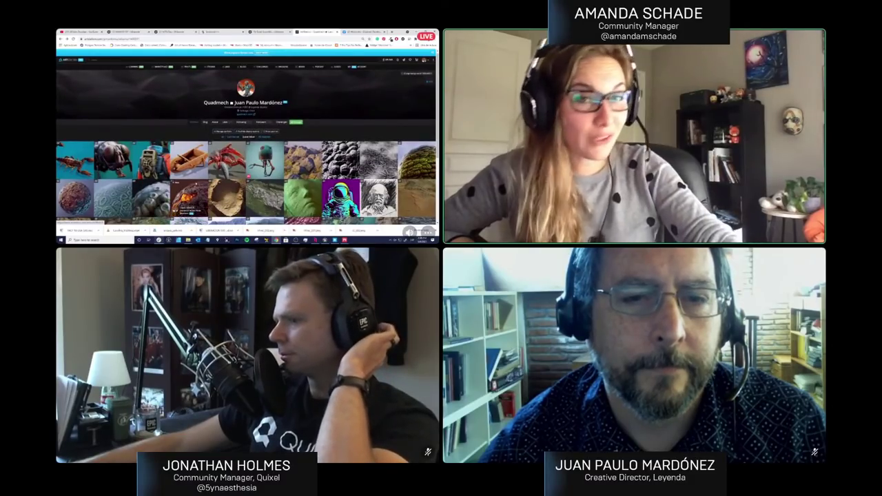
pyautogui.scroll(-3, 246, 149)
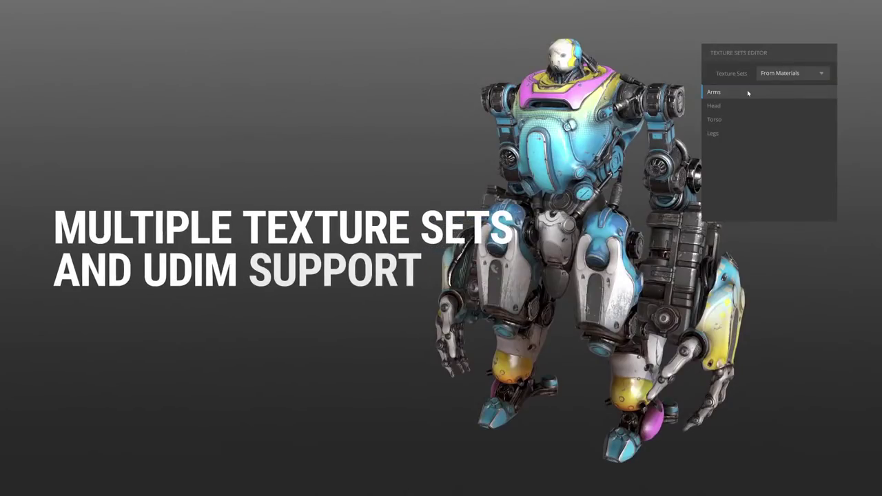
# Step: Go through the Head, Torso and Legs texture sets of the robot one after another
pyautogui.click(745, 109)
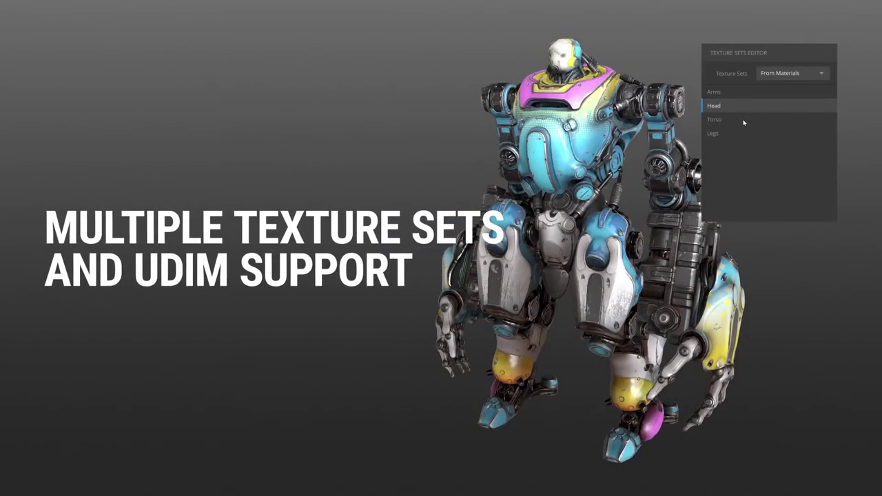
pyautogui.click(745, 121)
pyautogui.click(741, 134)
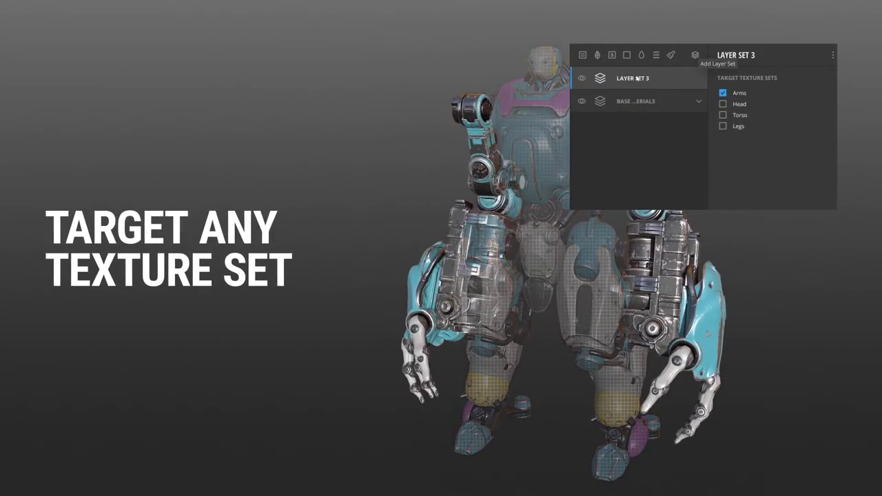
# Step: Rename the new layer set as LEG DETAILS and make it target only the Legs texture set instead of Arms
pyautogui.doubleClick(637, 79)
pyautogui.write('LEG DETAILS')
pyautogui.press('Return')
pyautogui.click(723, 93)
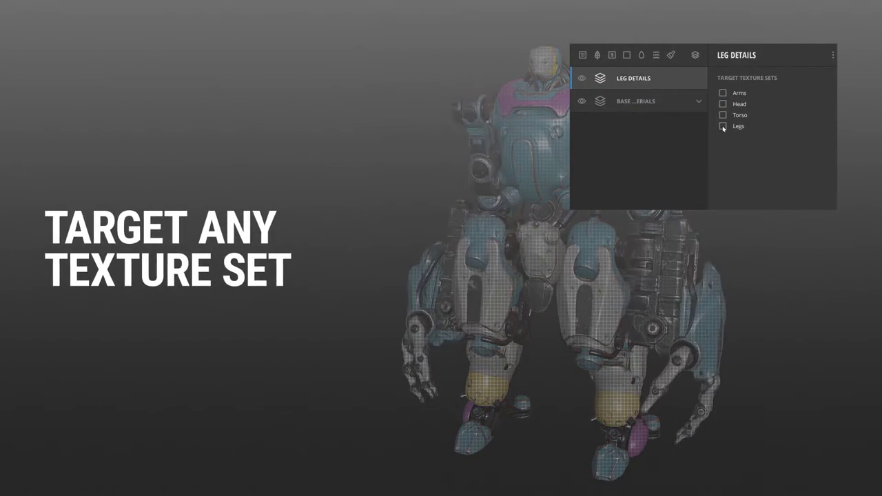
pyautogui.click(723, 126)
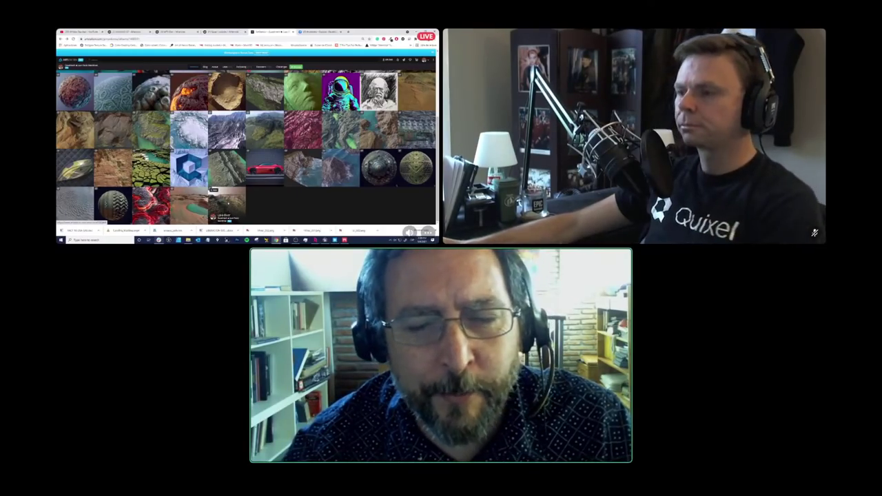
# Step: Open the Lava River artwork from the portfolio, look through its terrain images and return to the album
pyautogui.click(228, 203)
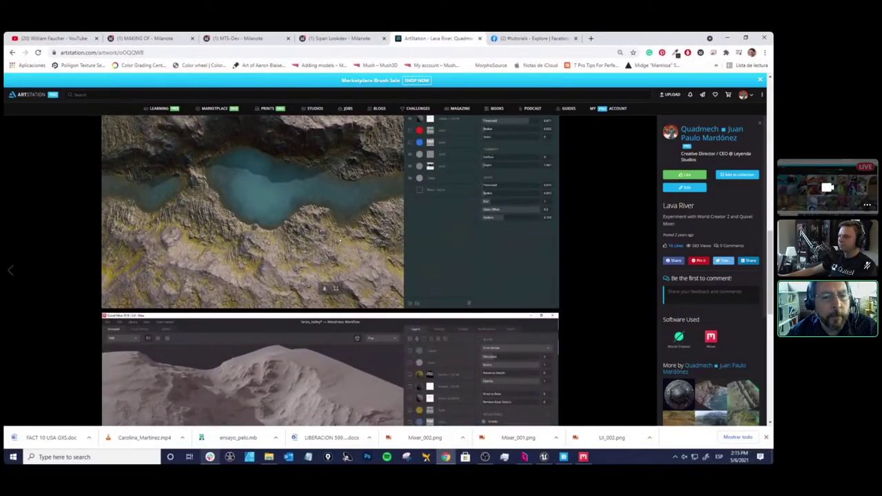
pyautogui.scroll(-3, 338, 240)
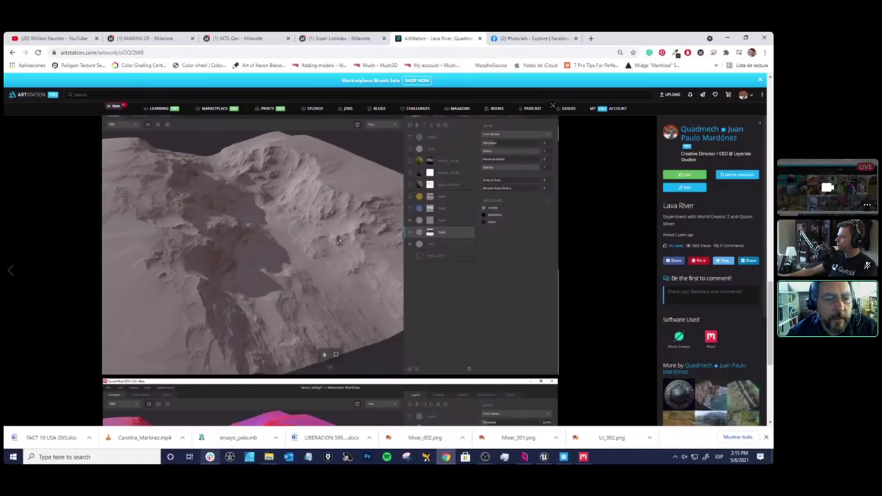
pyautogui.scroll(-3, 338, 241)
pyautogui.scroll(1, 339, 239)
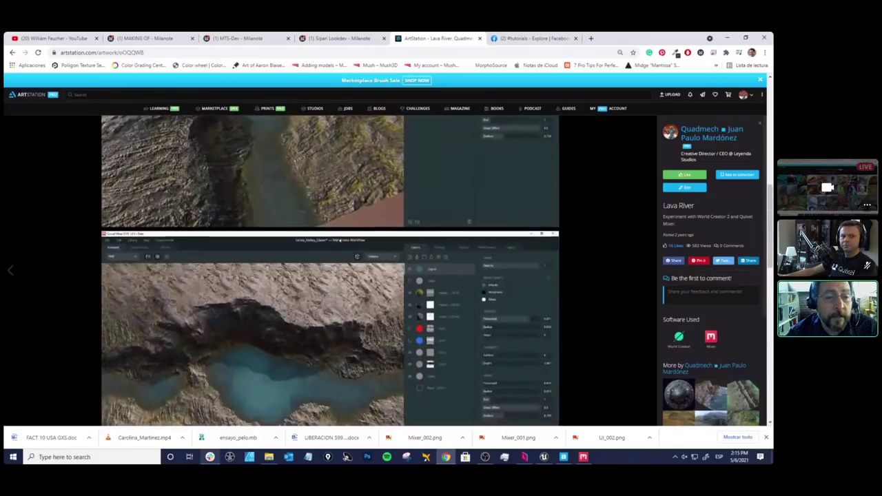
pyautogui.scroll(-1, 339, 240)
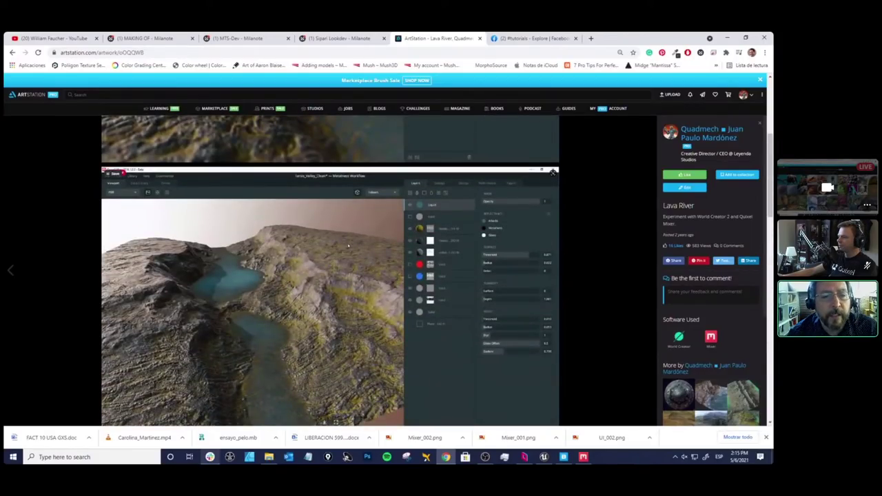
pyautogui.scroll(-1, 348, 246)
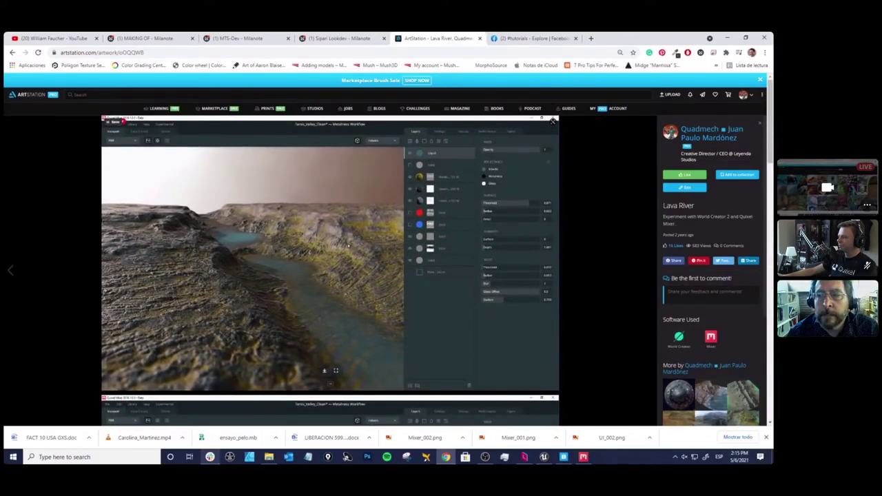
pyautogui.click(12, 53)
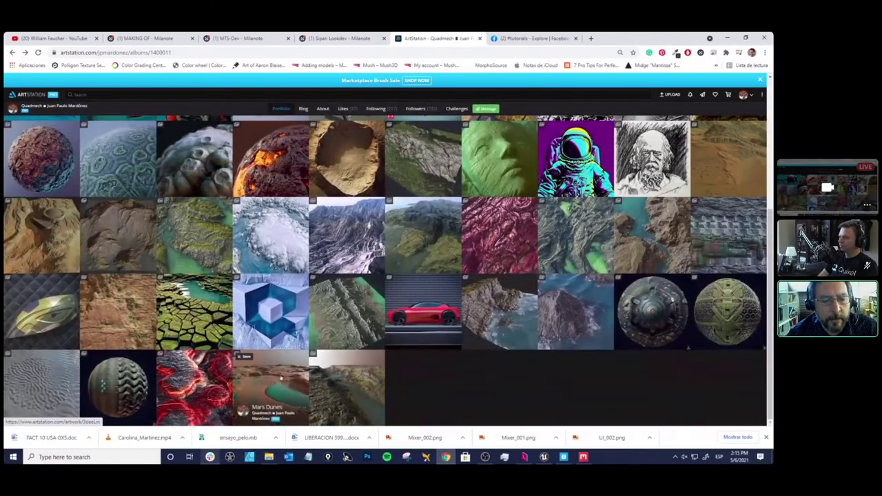
# Step: Open the Mars Dunes artwork, look through its terrain and heightmap images and return to the album
pyautogui.click(281, 377)
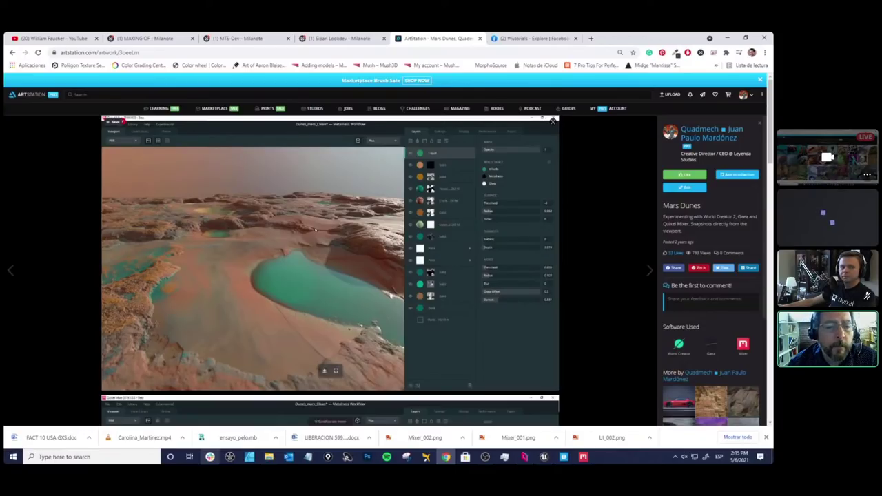
pyautogui.scroll(-3, 316, 231)
pyautogui.scroll(3, 316, 231)
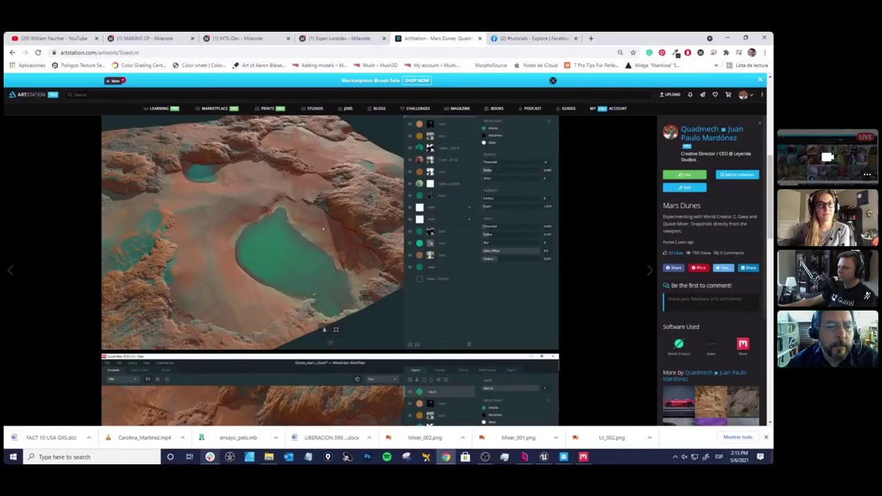
pyautogui.scroll(-5, 322, 228)
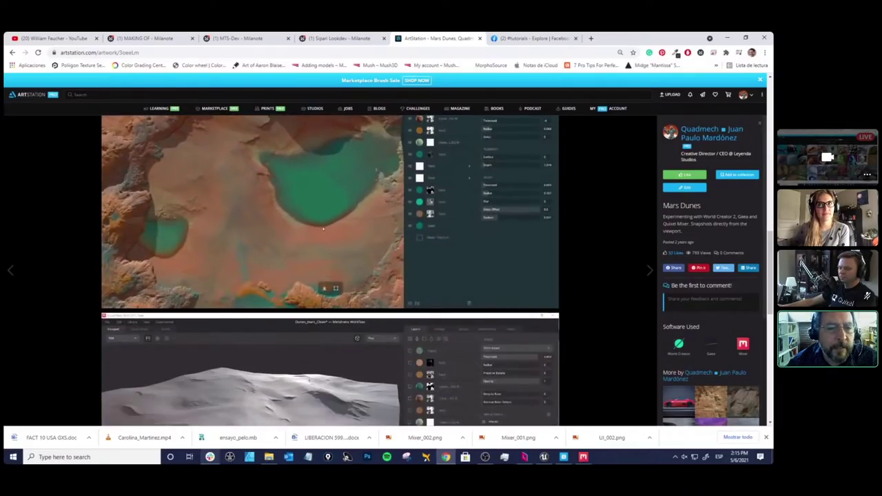
pyautogui.scroll(2, 322, 229)
pyautogui.scroll(-8, 322, 229)
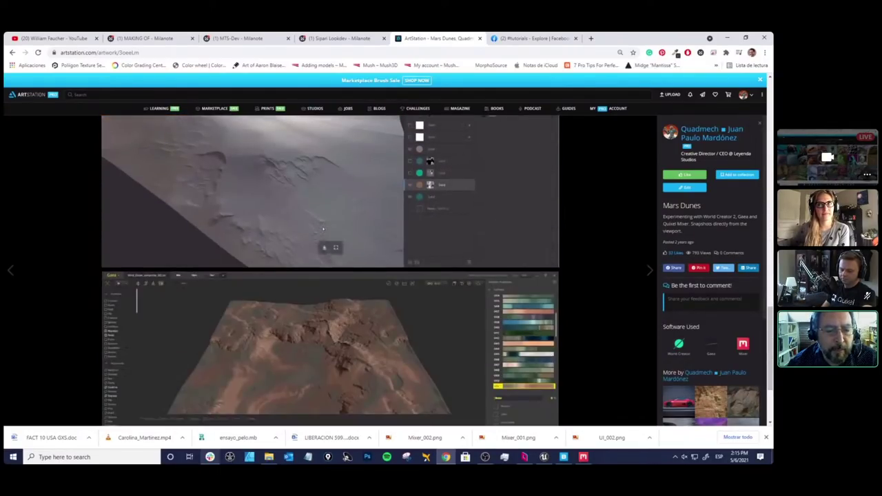
pyautogui.scroll(2, 323, 229)
pyautogui.scroll(-8, 322, 228)
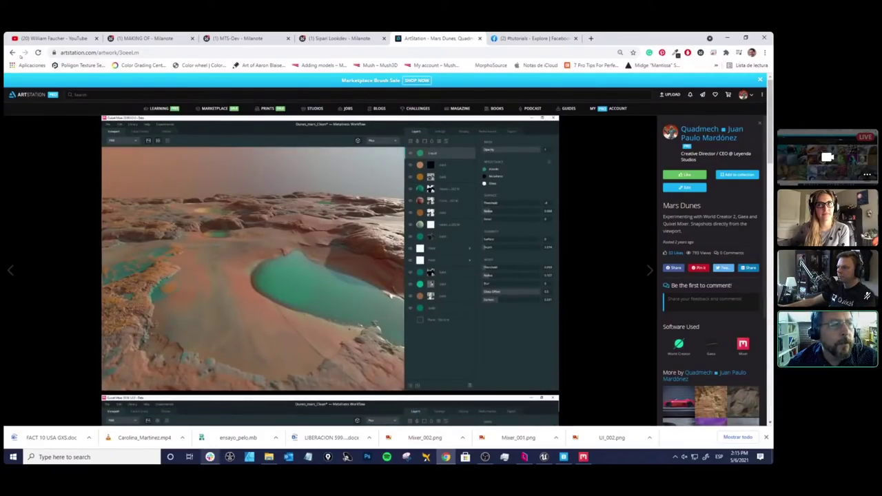
pyautogui.hotkey('alt', 'Left')
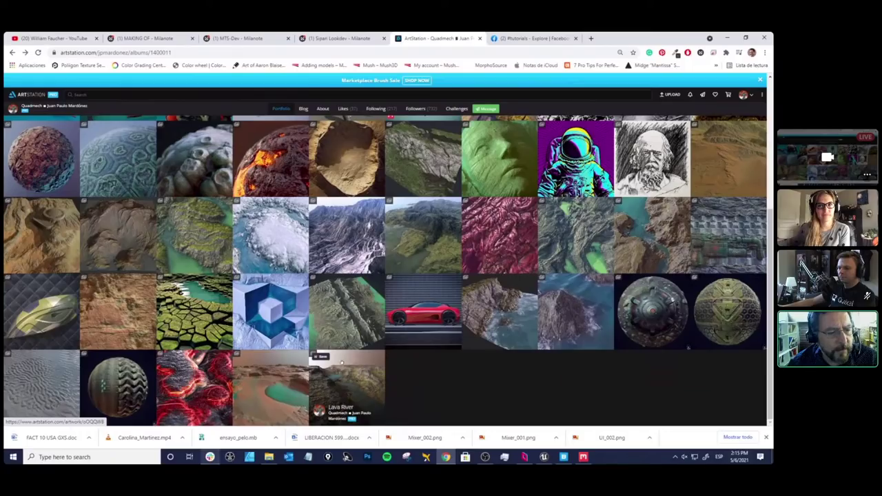
# Step: View the Quixel Nordic Facility artwork and the Industrial Design Sketching in QUIXEL MIXER artwork, returning to the album after each
pyautogui.click(280, 294)
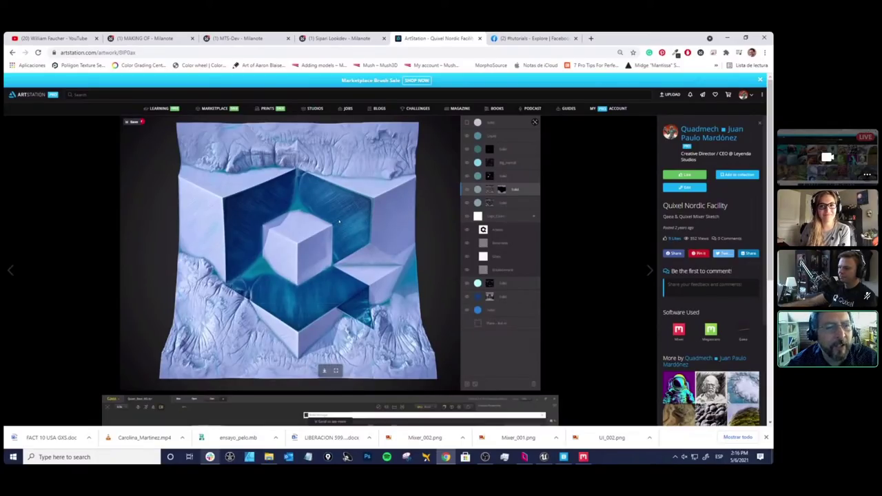
pyautogui.click(11, 53)
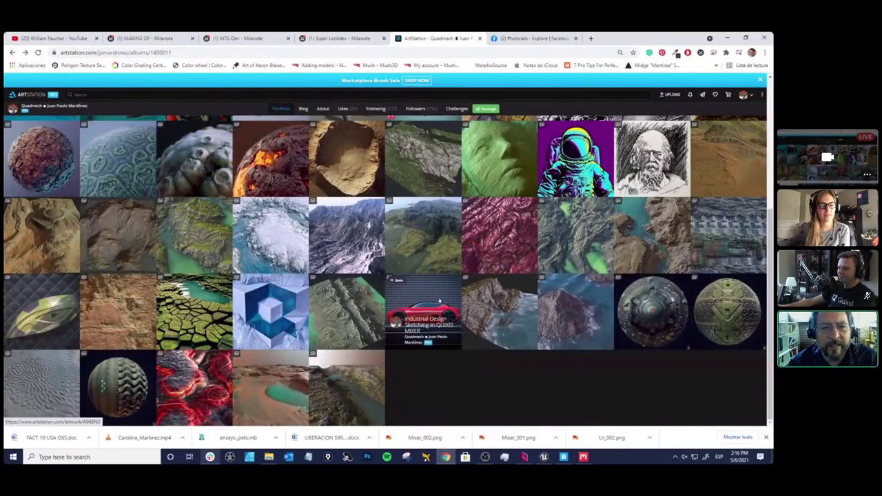
pyautogui.click(427, 283)
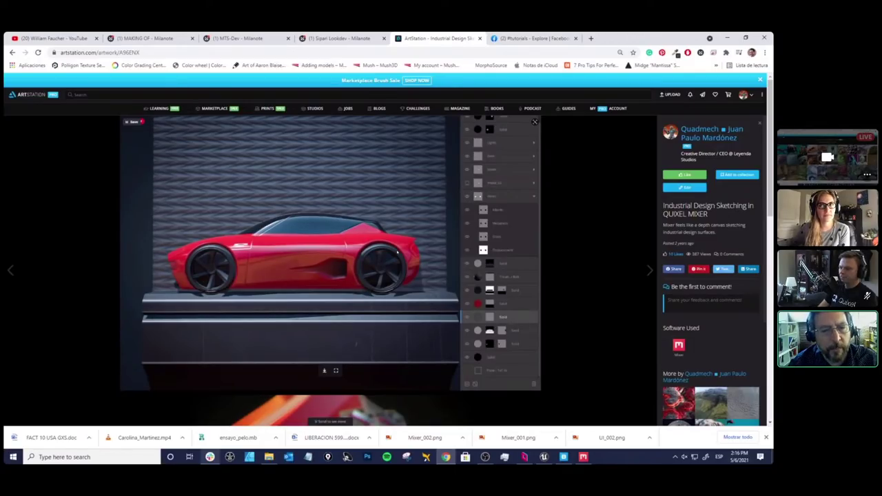
pyautogui.click(13, 52)
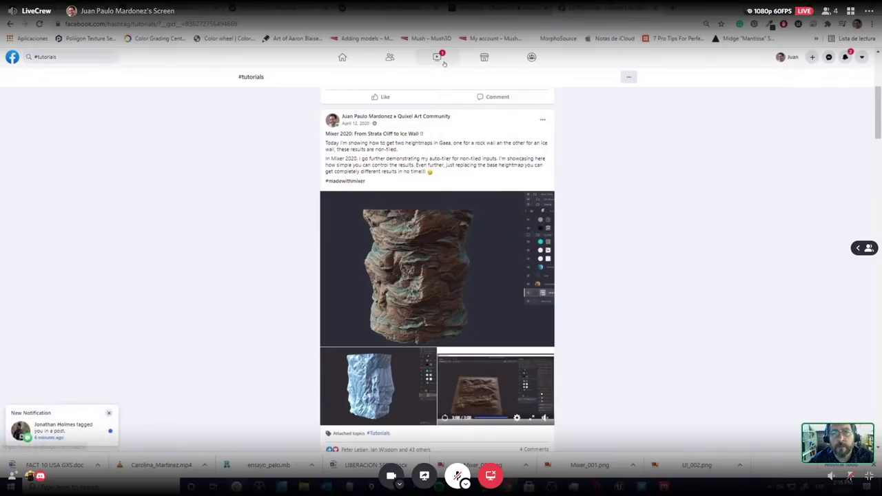
# Step: Switch back to the ArtStation portfolio and look over the Quixel Mixer album from its beginning
pyautogui.click(468, 8)
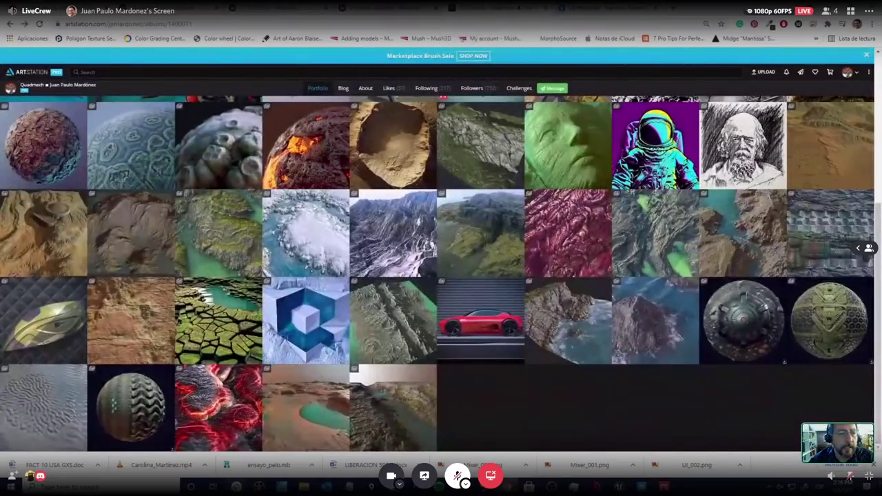
pyautogui.scroll(2, 348, 248)
pyautogui.scroll(3, 348, 248)
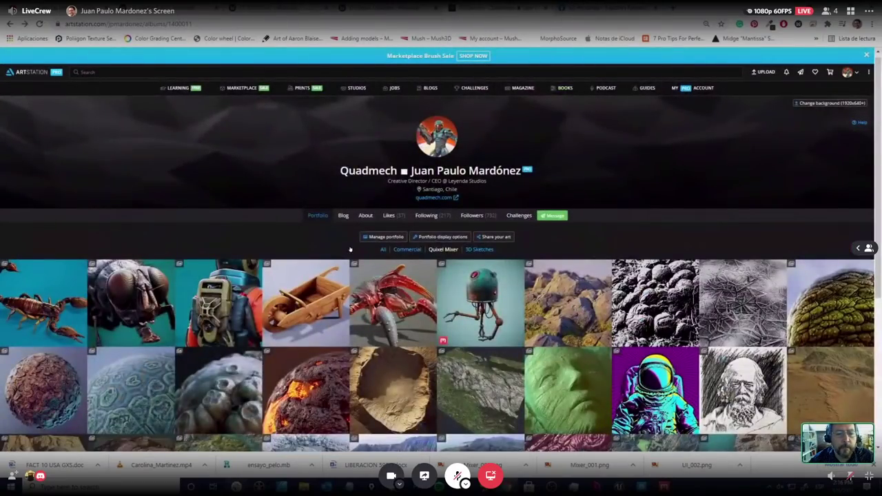
pyautogui.scroll(-2, 350, 250)
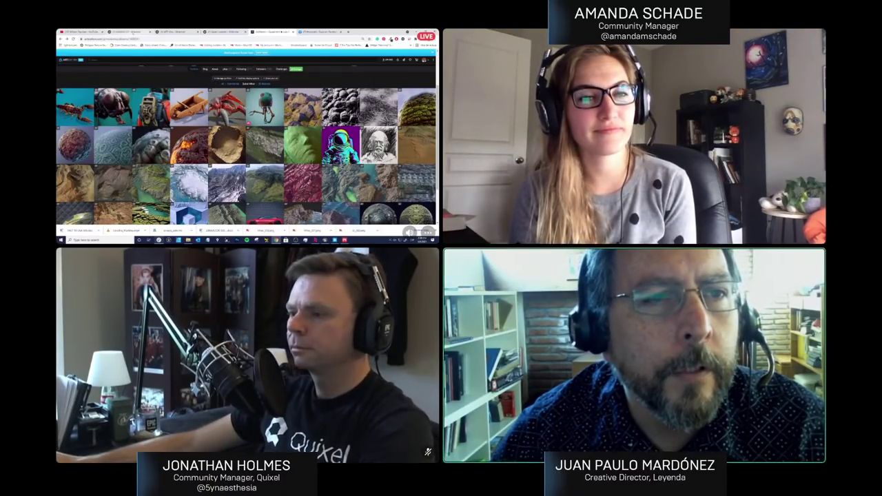
# Step: Switch to the MAKING OF board in Milanote and look across its columns from scorpion modeling to the soldier shading cards
pyautogui.click(126, 32)
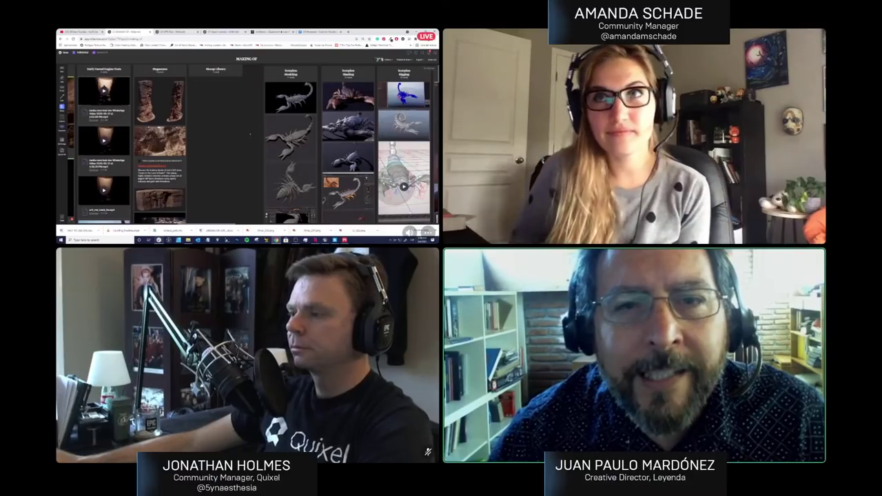
pyautogui.hscroll(2, 204, 128)
pyautogui.hscroll(2, 204, 128)
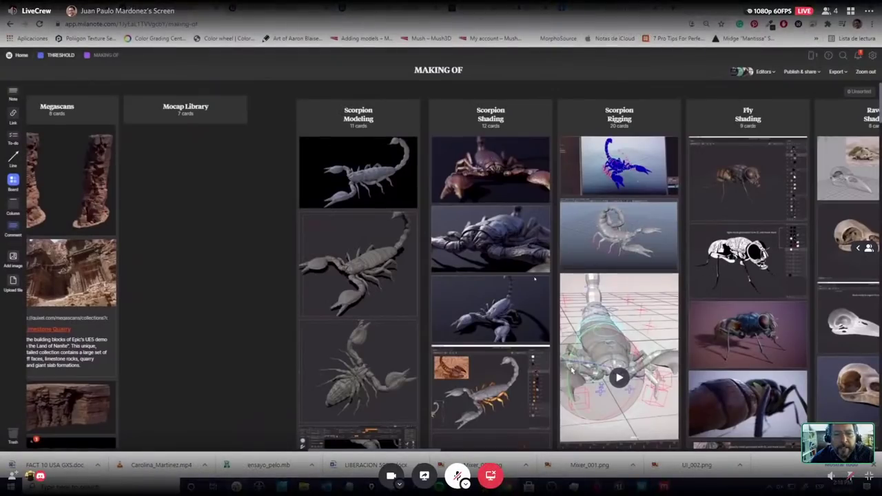
pyautogui.hscroll(2, 557, 254)
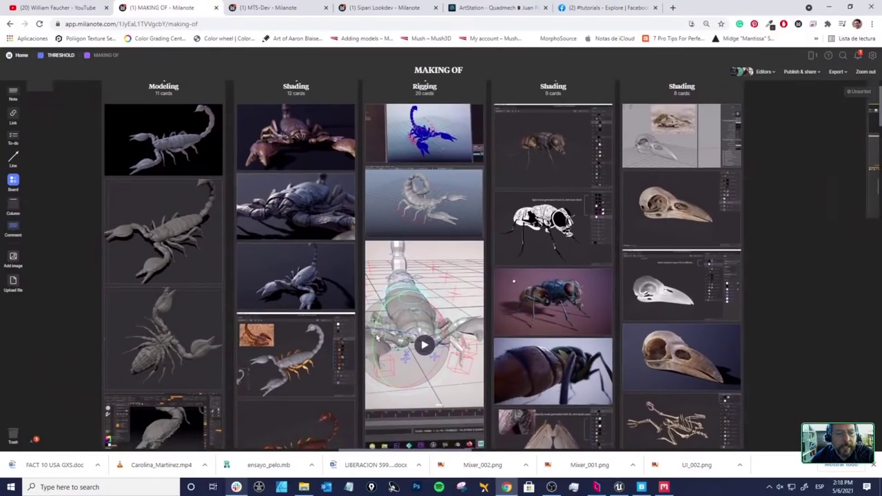
pyautogui.moveTo(376, 336); pyautogui.dragTo(405, 340)
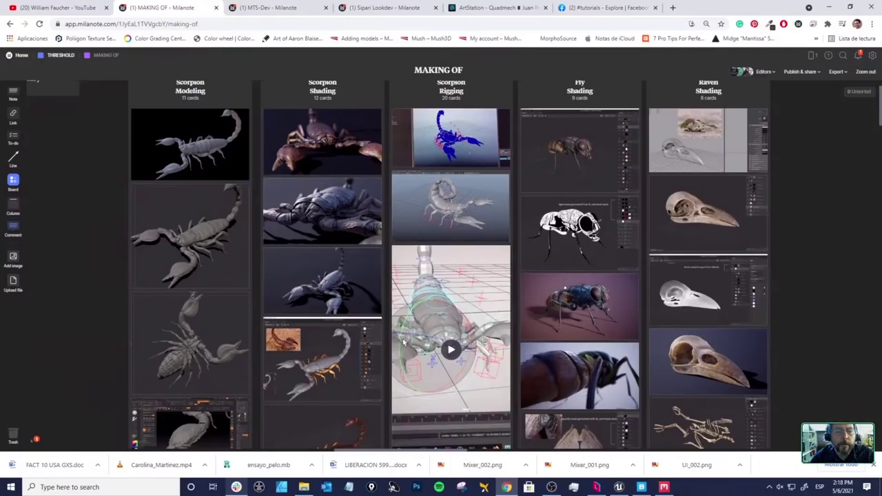
pyautogui.moveTo(404, 341); pyautogui.dragTo(403, 345, button='middle')
pyautogui.hscroll(10, 550, 282)
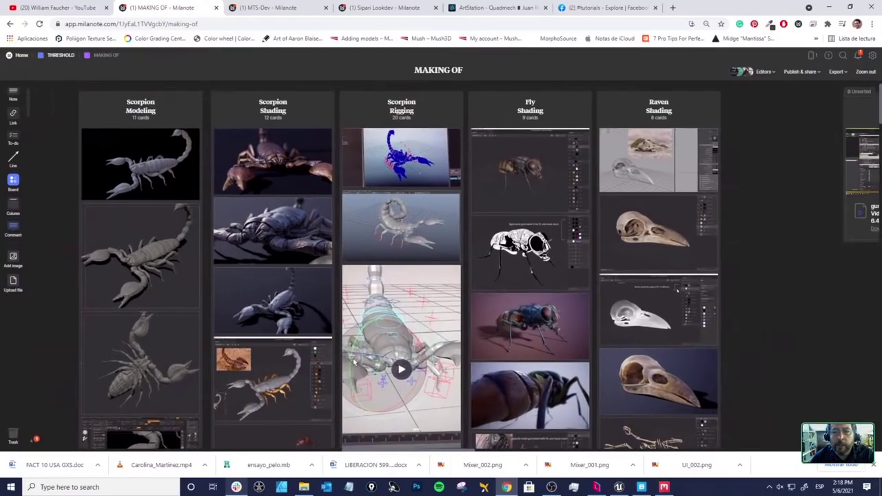
pyautogui.hscroll(8, 441, 259)
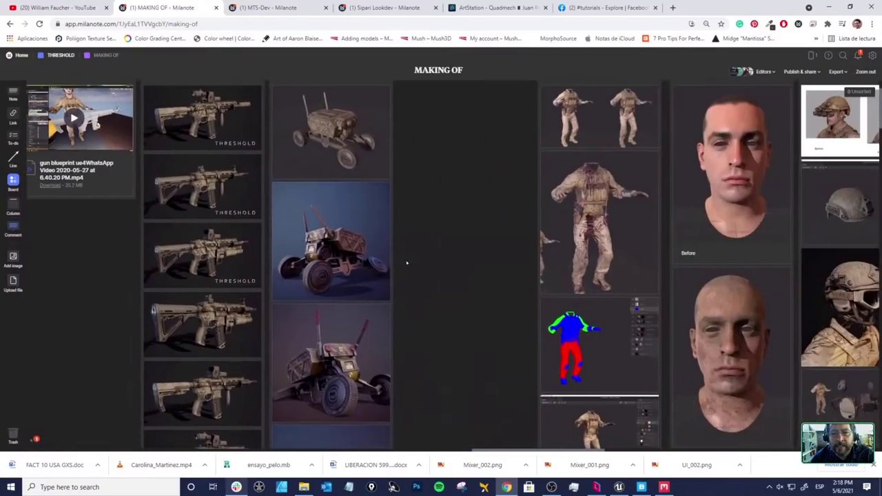
pyautogui.hscroll(3, 514, 255)
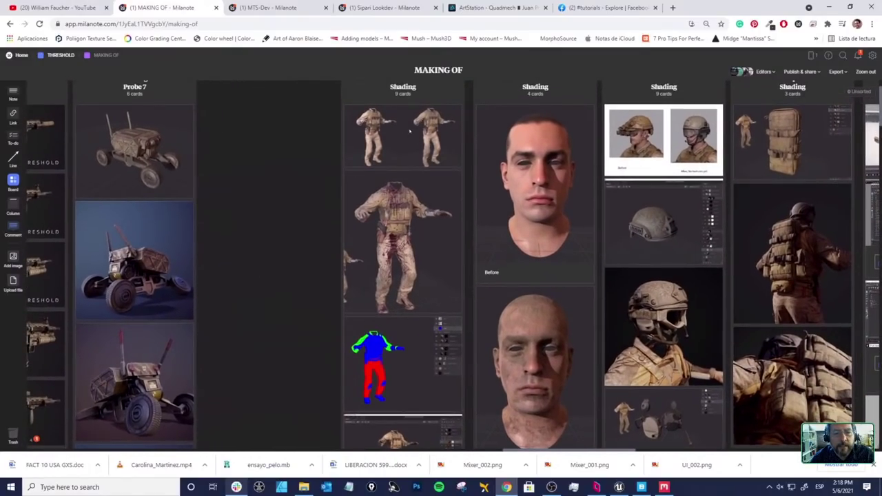
# Step: Enlarge the side-by-side soldier uniform image from the Shading column, close it and look at the before and after head renders
pyautogui.doubleClick(410, 131)
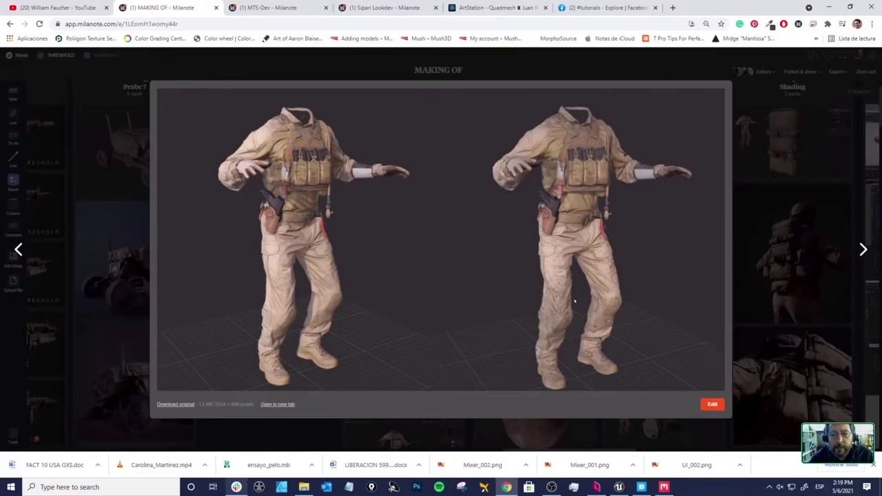
pyautogui.click(759, 197)
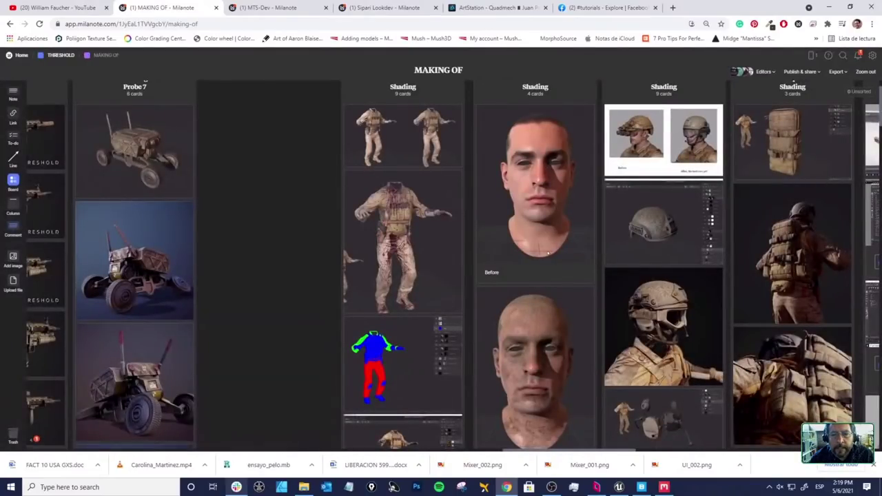
pyautogui.scroll(-2, 525, 270)
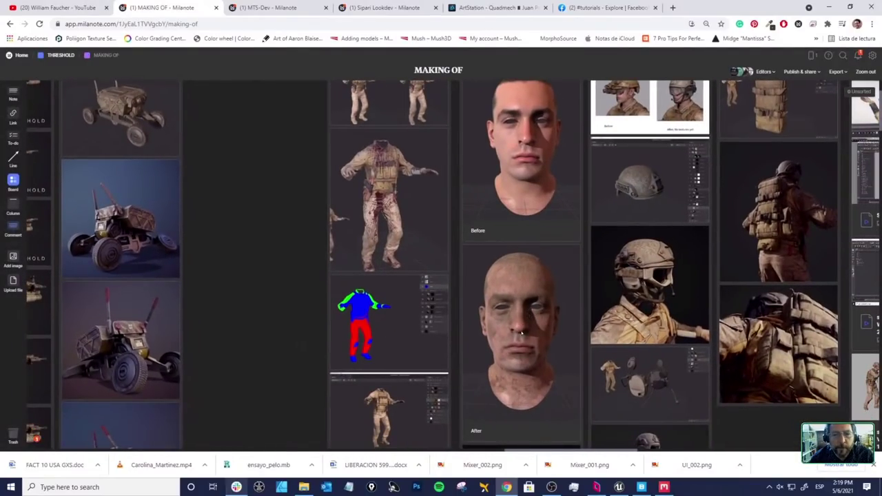
# Step: Enlarge the bloodstained uniform image and the red, green and blue mask image of the uniform, closing each after viewing
pyautogui.scroll(-1, 522, 333)
pyautogui.doubleClick(391, 212)
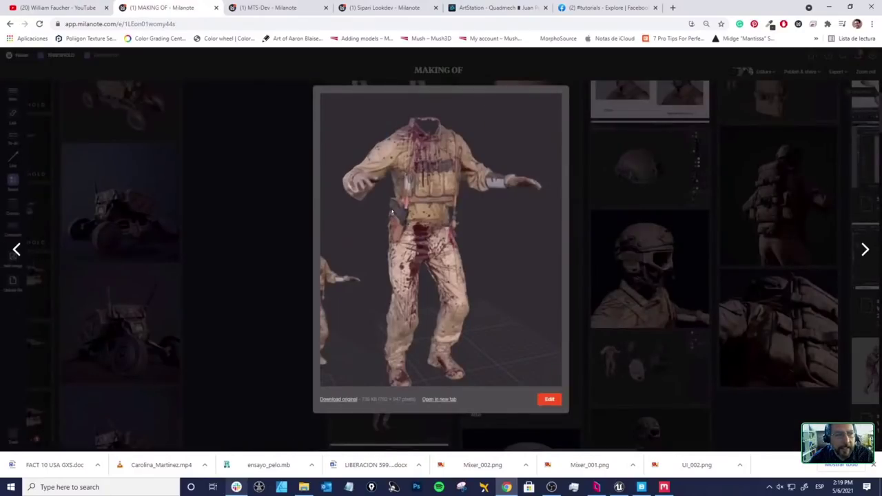
pyautogui.click(290, 194)
pyautogui.scroll(-5, 391, 207)
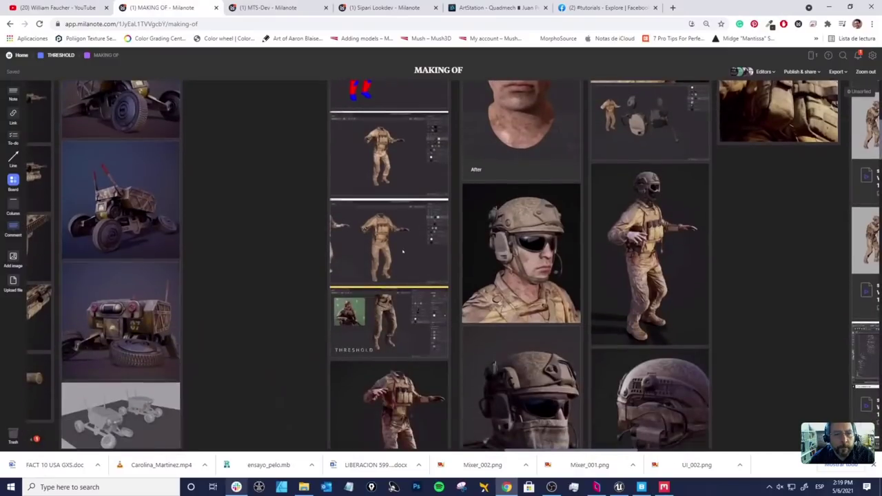
pyautogui.scroll(3, 391, 207)
pyautogui.doubleClick(387, 195)
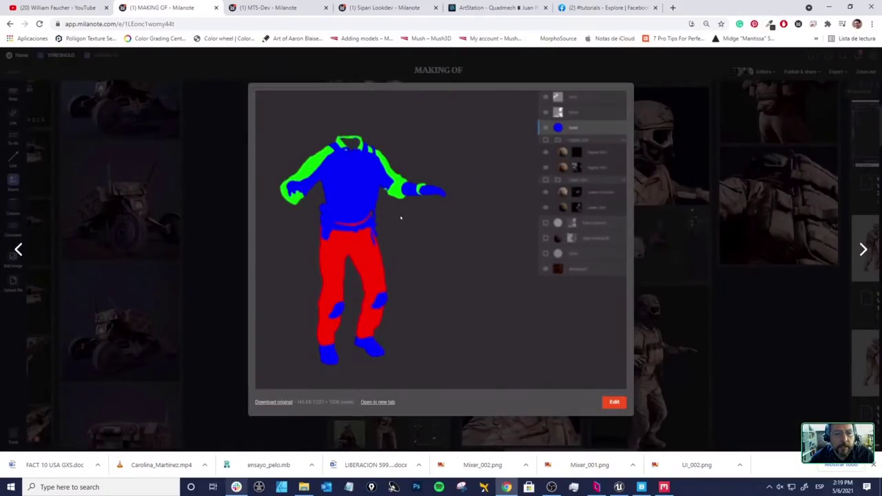
pyautogui.click(225, 169)
# Step: Look over the finished soldier renders with uniform, helmet, sunglasses and face covering further down the shading columns
pyautogui.scroll(-5, 441, 266)
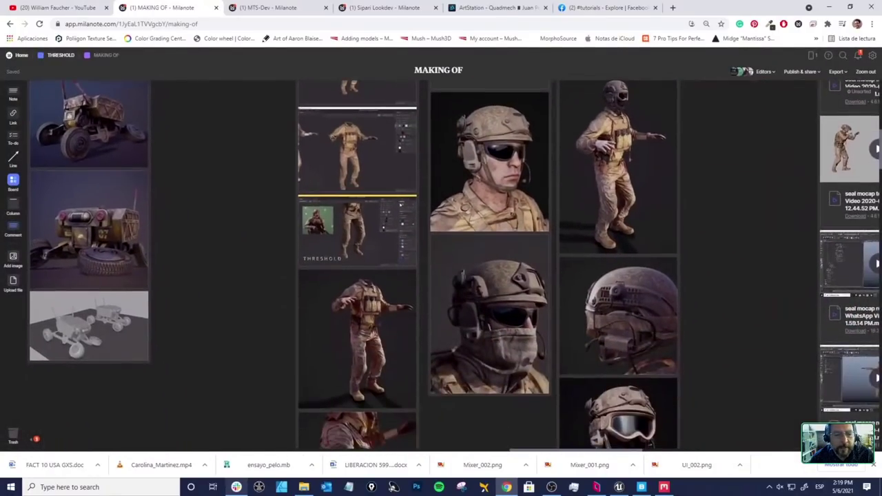
pyautogui.scroll(-2, 407, 274)
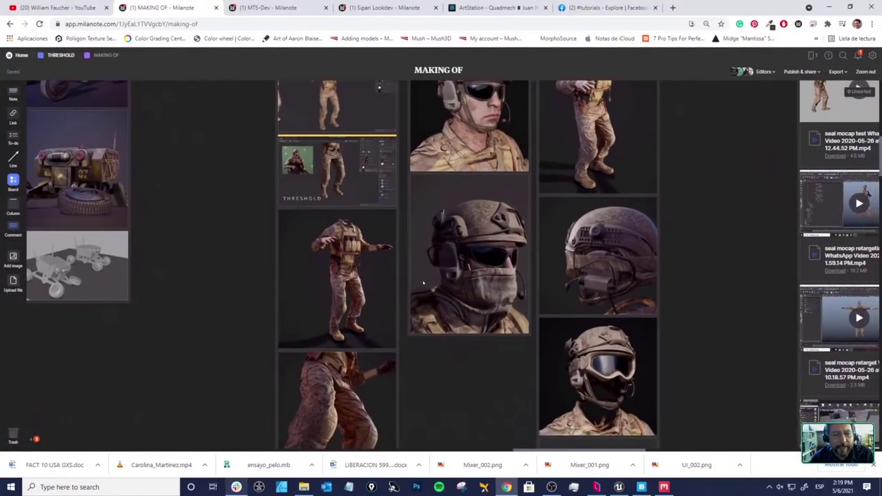
pyautogui.scroll(-2, 418, 271)
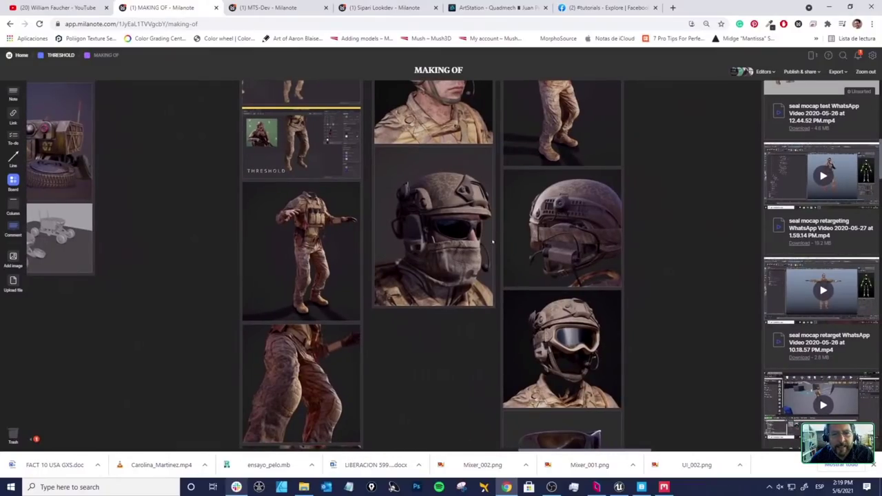
pyautogui.scroll(2, 491, 241)
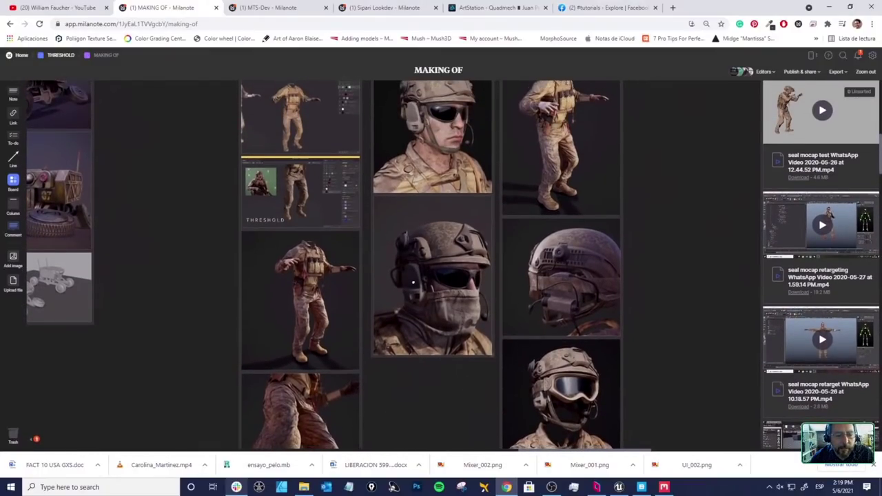
pyautogui.scroll(-1, 412, 281)
pyautogui.scroll(3, 344, 281)
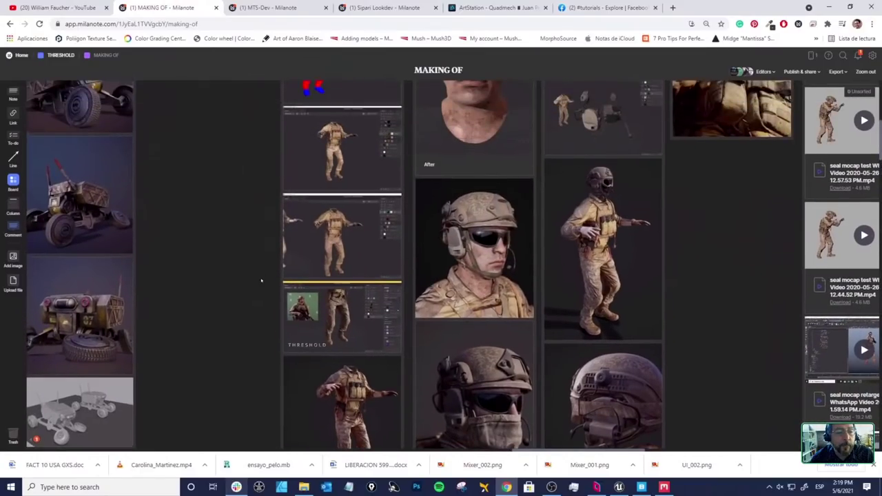
# Step: Go back to the rifle renders beside the rover column and enlarge the close-up of the scoped rifle, closing it after viewing
pyautogui.moveTo(261, 280); pyautogui.dragTo(555, 313, button='middle')
pyautogui.moveTo(303, 177); pyautogui.dragTo(393, 201, button='middle')
pyautogui.moveTo(365, 122); pyautogui.dragTo(374, 182, button='middle')
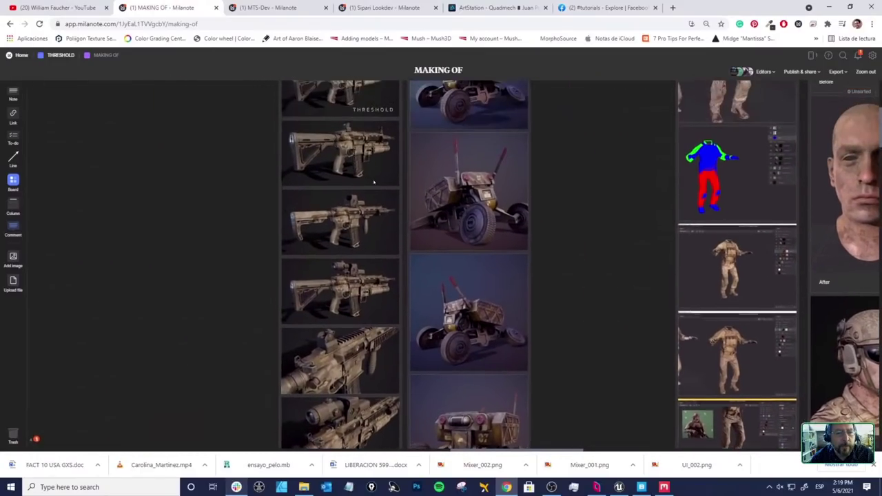
pyautogui.scroll(-2, 355, 300)
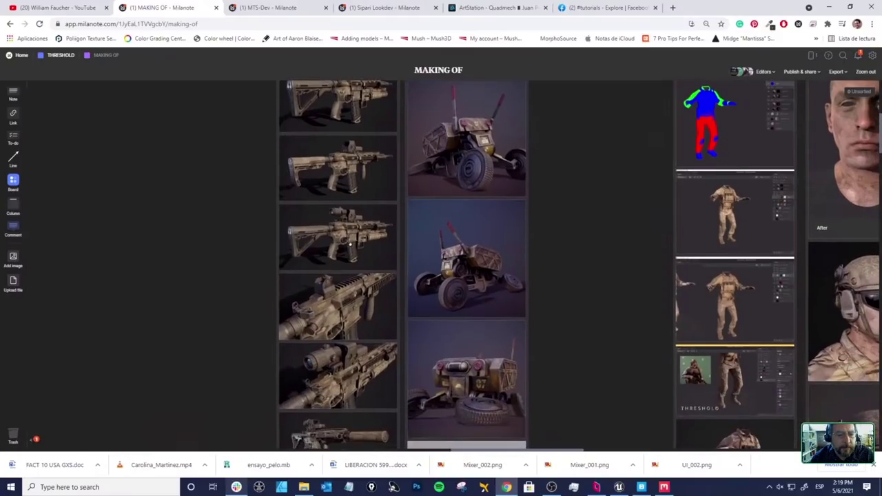
pyautogui.scroll(-1, 341, 318)
pyautogui.doubleClick(337, 324)
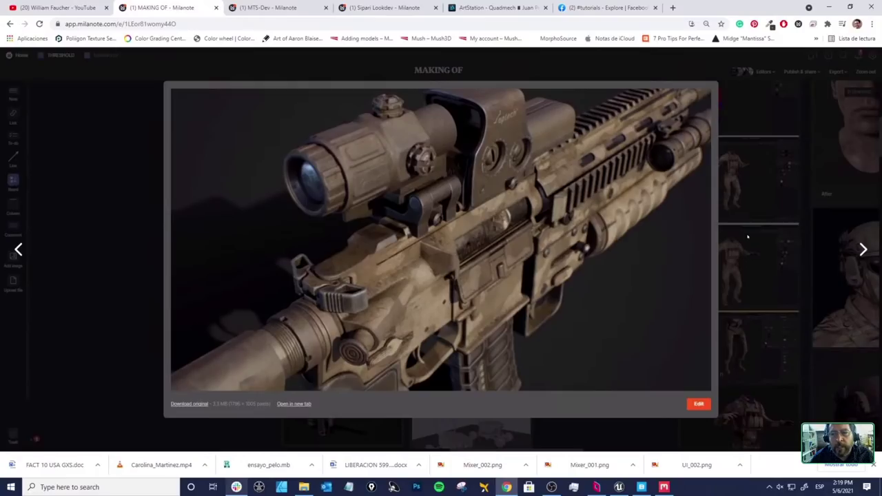
pyautogui.click(747, 236)
# Step: Find the THRESHOLD_Timeline_V24_190221.mp4 video at the far end of the board, play it and skip ahead to a further point
pyautogui.moveTo(767, 262); pyautogui.dragTo(405, 266, button='middle')
pyautogui.hscroll(5, 404, 265)
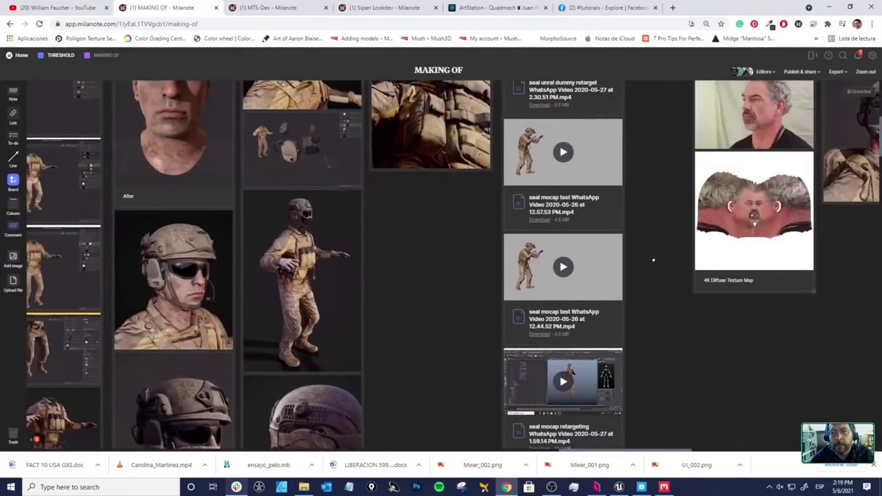
pyautogui.hscroll(5, 528, 286)
pyautogui.hscroll(10, 528, 285)
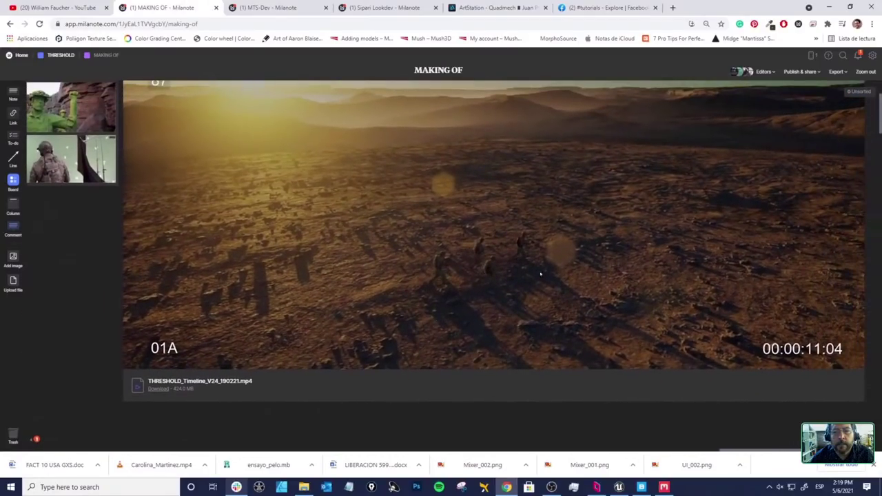
pyautogui.moveTo(556, 267); pyautogui.dragTo(540, 288, button='middle')
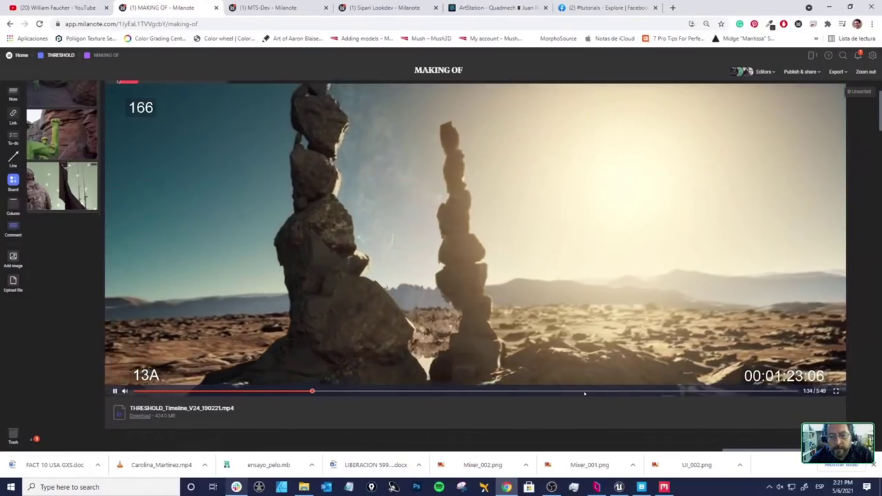
pyautogui.click(585, 392)
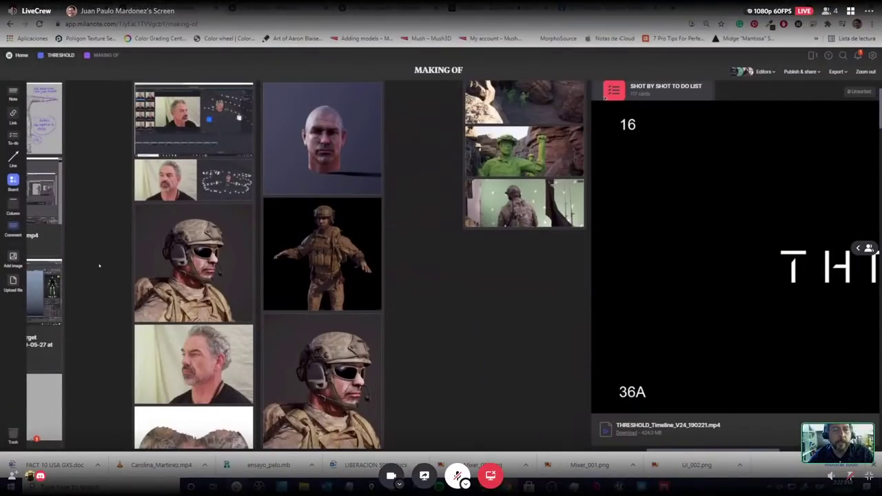
# Step: Return from the timeline video to the soldier shading, mocap and head scan columns and look them over
pyautogui.moveTo(99, 265); pyautogui.dragTo(492, 248, button='middle')
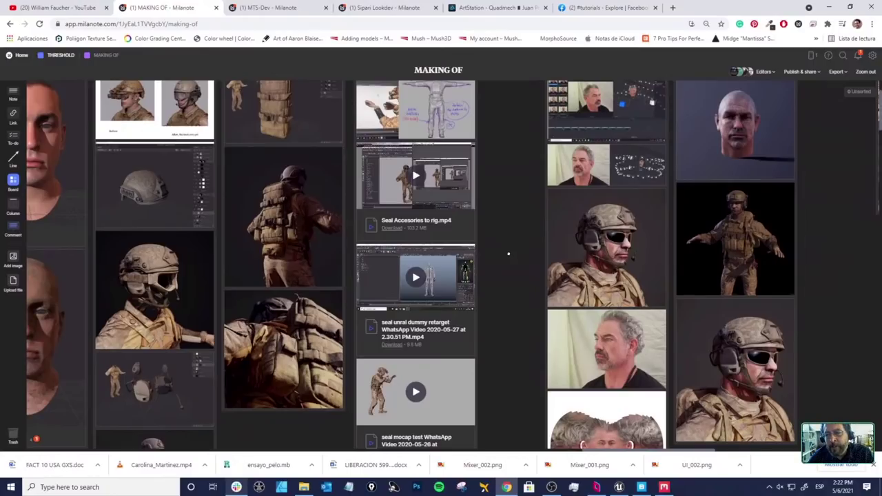
pyautogui.scroll(-1, 492, 235)
pyautogui.scroll(1, 498, 241)
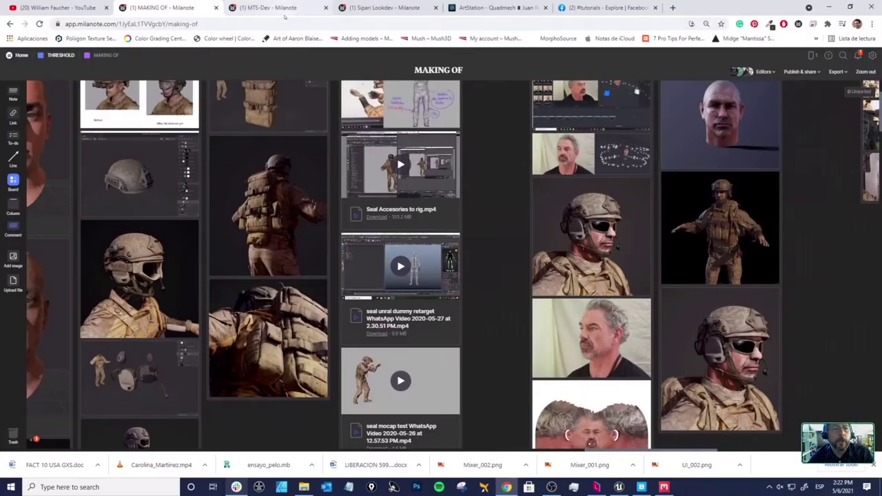
# Step: Switch to the Sipari Lookdev board in Milanote and look over the concept art around the IMMORTAL Gates of Pyre logo
pyautogui.click(378, 8)
pyautogui.moveTo(260, 102); pyautogui.dragTo(389, 136, button='middle')
pyautogui.moveTo(234, 188); pyautogui.dragTo(467, 149)
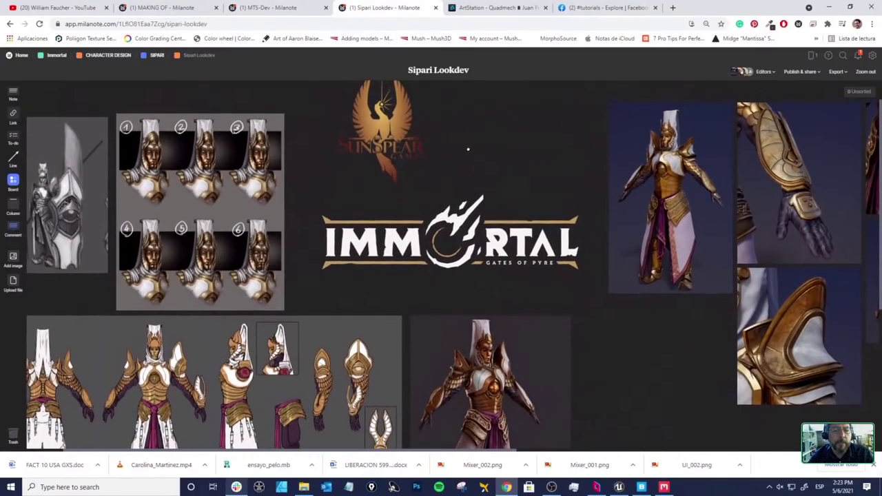
pyautogui.moveTo(516, 250); pyautogui.dragTo(506, 219, button='middle')
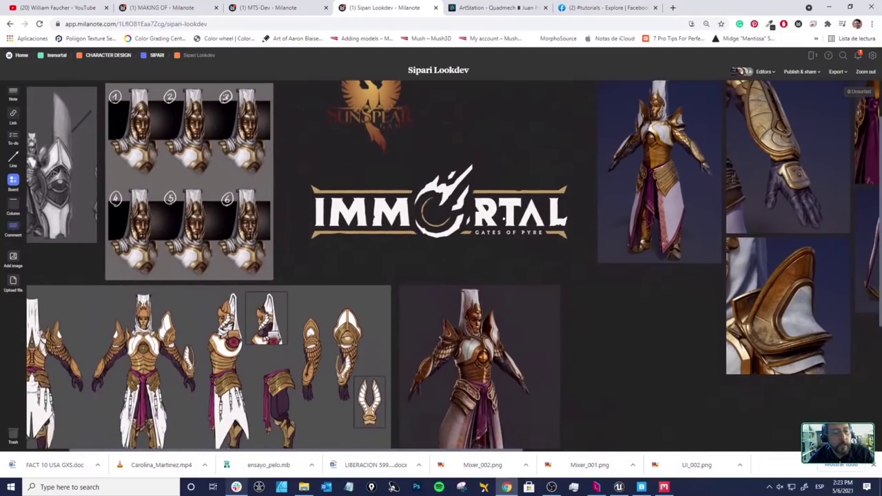
pyautogui.scroll(-1, 491, 256)
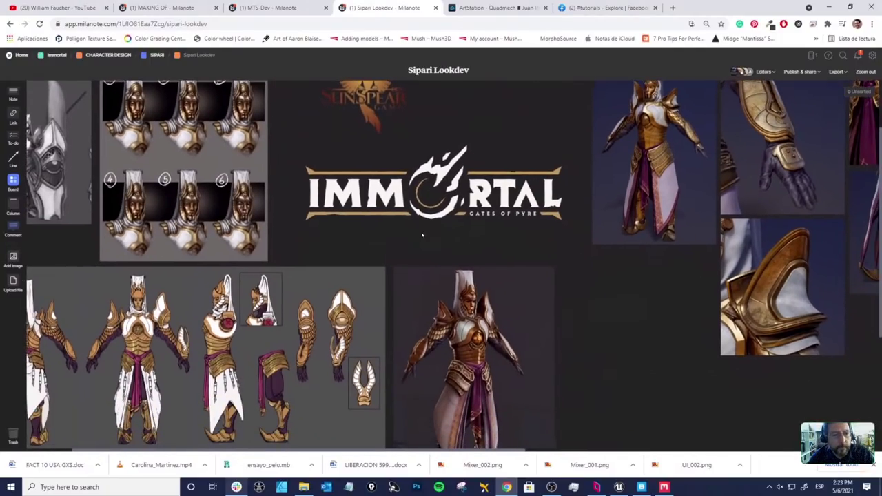
pyautogui.moveTo(420, 234); pyautogui.dragTo(468, 239)
pyautogui.moveTo(538, 239); pyautogui.dragTo(486, 238)
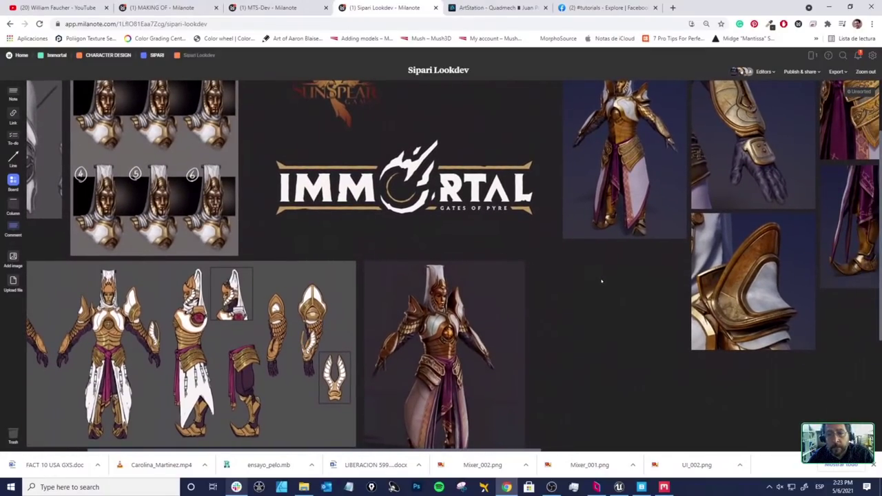
pyautogui.moveTo(602, 281)
pyautogui.mouseDown()
pyautogui.moveTo(560, 280)
pyautogui.moveTo(587, 272)
pyautogui.mouseUp()
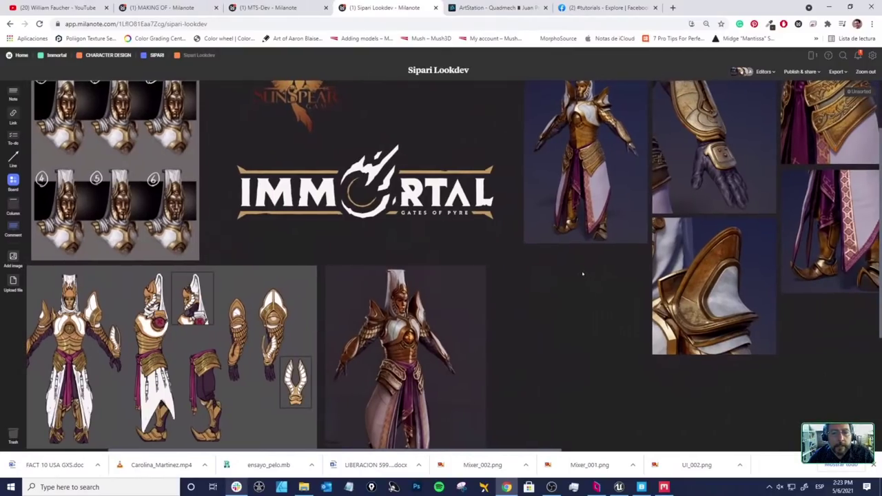
# Step: Enlarge the full-body render of the Sipari character in gold and white armor, closing it after viewing
pyautogui.moveTo(582, 274); pyautogui.dragTo(530, 307, button='middle')
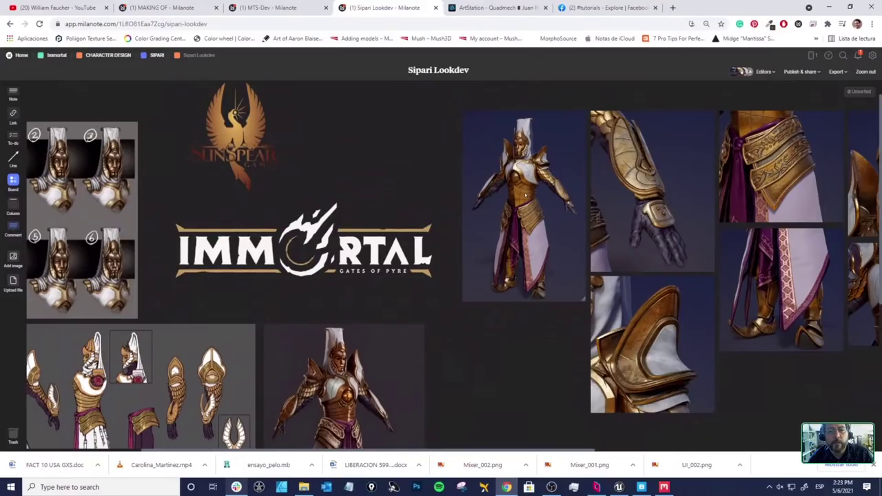
pyautogui.doubleClick(525, 196)
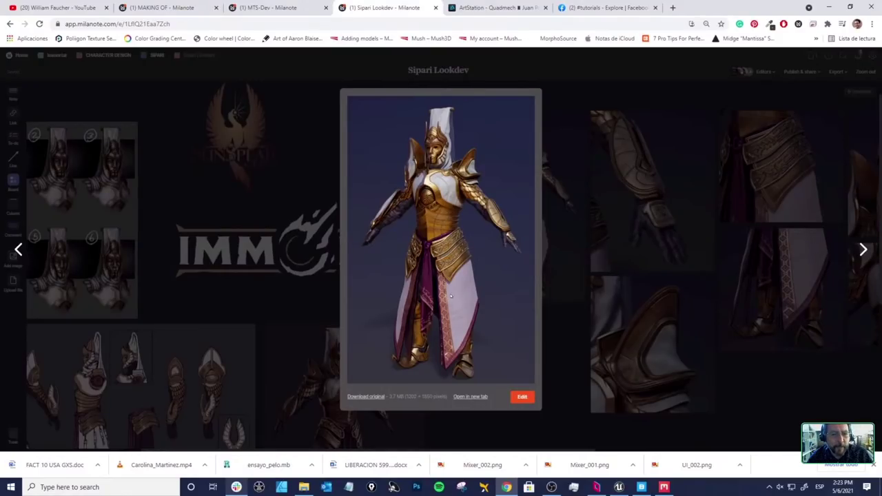
pyautogui.click(556, 315)
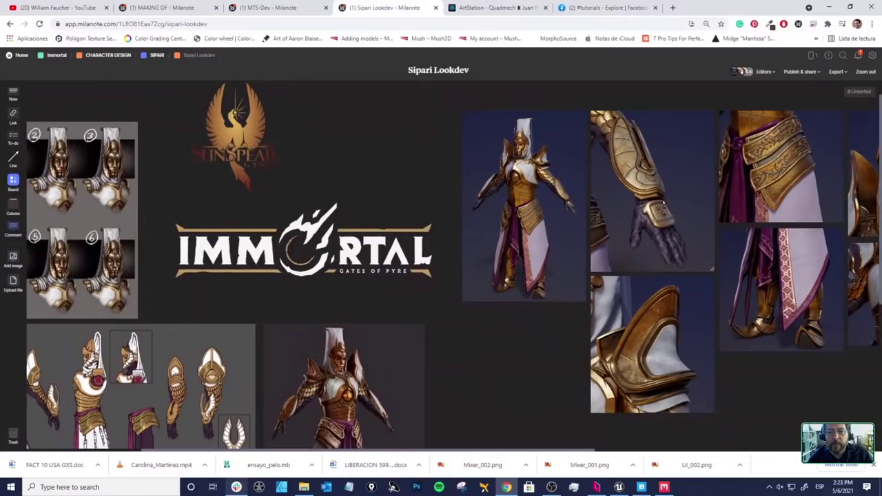
# Step: Move across the Sipari armor detail renders and enlarge the helmet and mask close-up, closing it after viewing
pyautogui.moveTo(713, 218); pyautogui.dragTo(385, 214, button='middle')
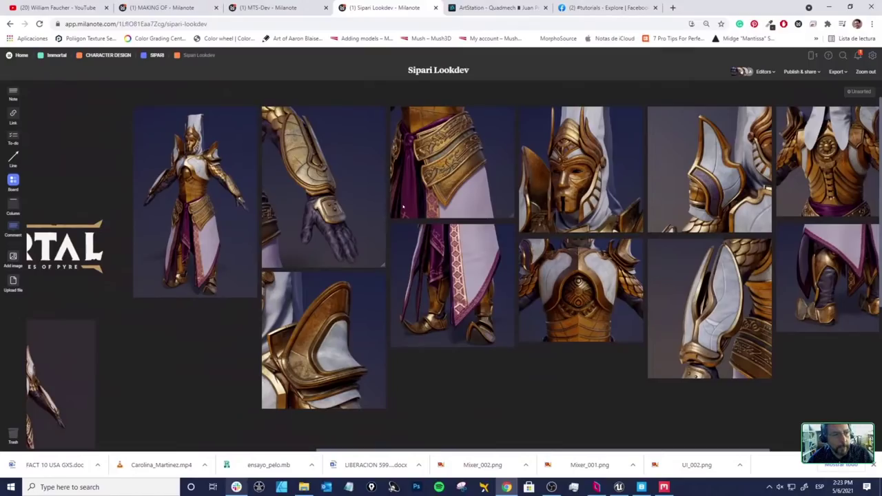
pyautogui.moveTo(458, 196); pyautogui.dragTo(428, 194, button='middle')
pyautogui.hscroll(5, 493, 188)
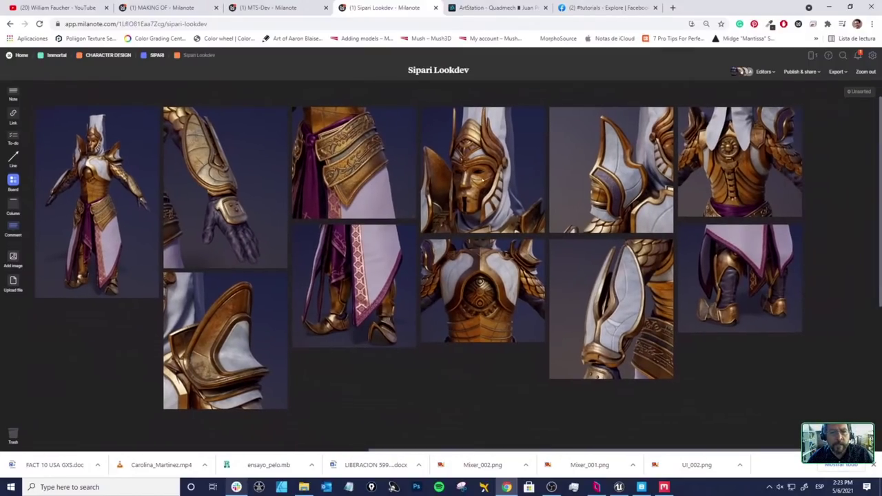
pyautogui.doubleClick(469, 186)
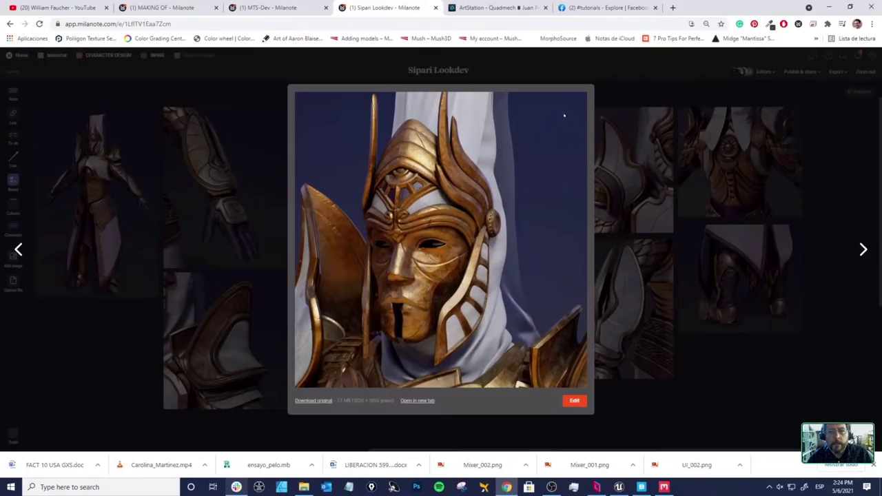
pyautogui.click(619, 94)
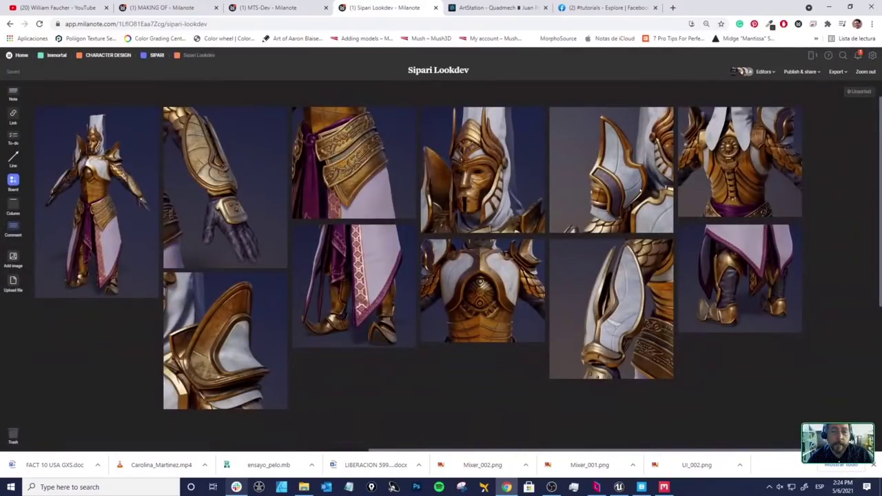
# Step: Look over the remaining Sipari detail renders showing the shoulder, forearm and back armor
pyautogui.hscroll(2, 604, 181)
pyautogui.hscroll(2, 689, 215)
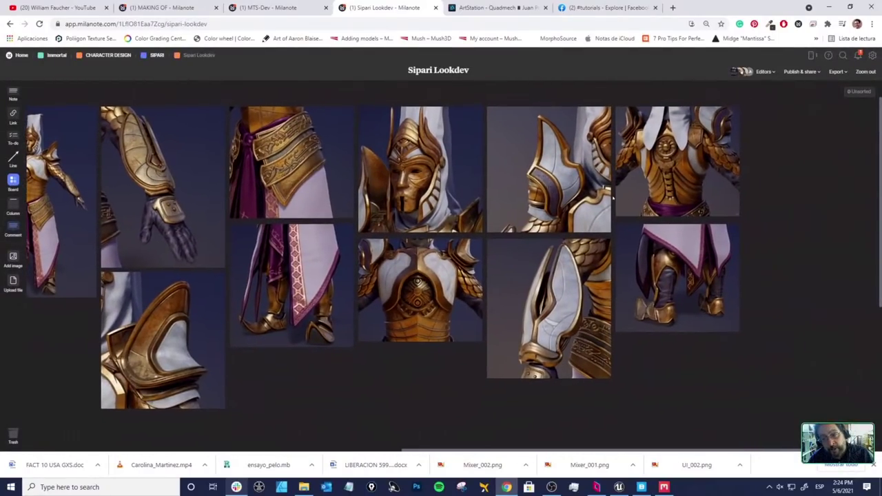
pyautogui.moveTo(612, 197); pyautogui.dragTo(653, 200, button='middle')
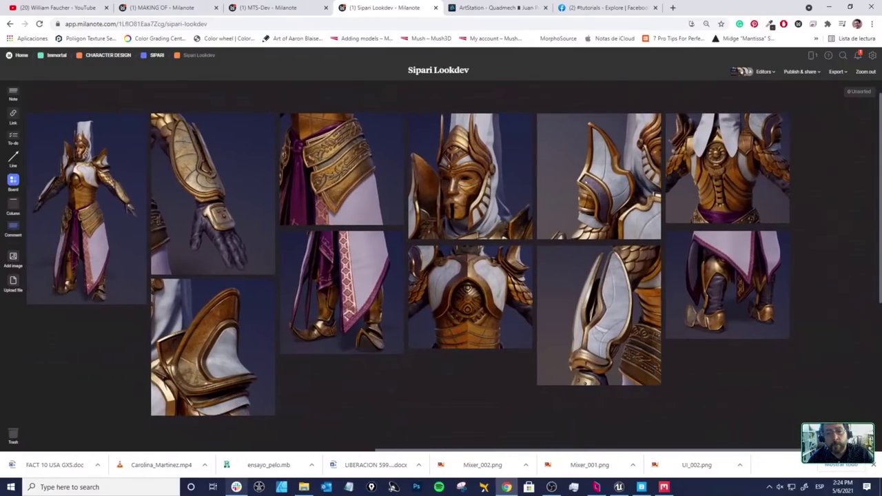
# Step: Go back along the Sipari Lookdev board to the concept sketch, numbered head variations and character turnaround sheet
pyautogui.hscroll(-4, 300, 206)
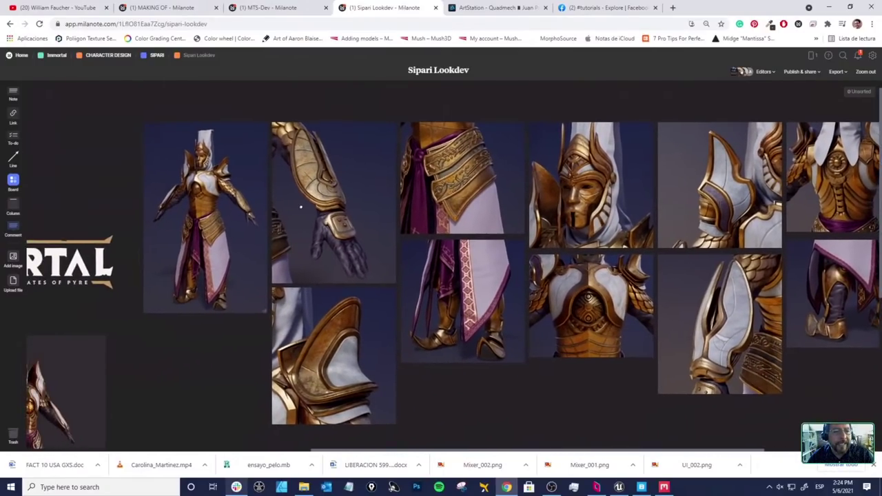
pyautogui.hscroll(-10, 300, 206)
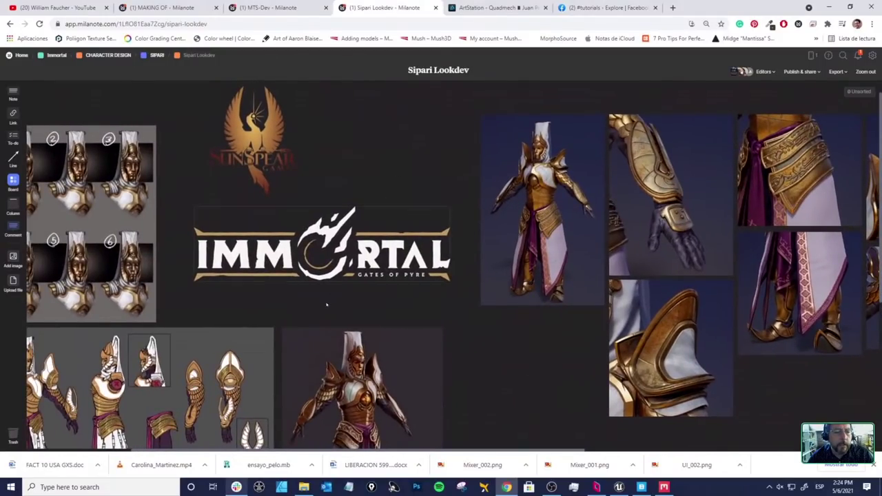
pyautogui.hscroll(-5, 326, 303)
pyautogui.scroll(-2, 327, 304)
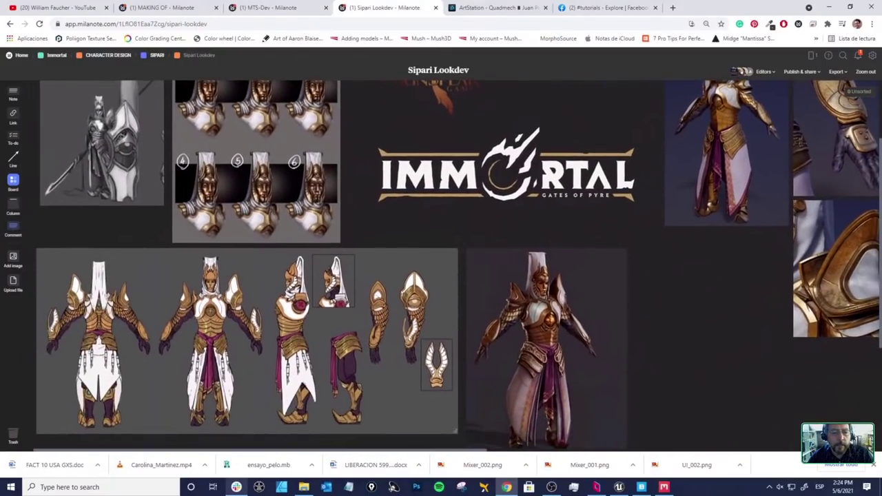
pyautogui.hscroll(-1, 327, 303)
pyautogui.scroll(-1, 327, 303)
pyautogui.scroll(3, 751, 235)
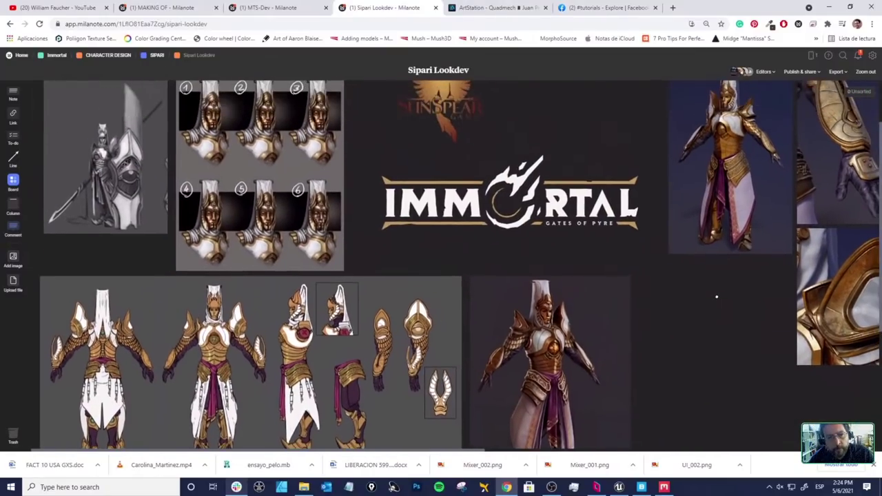
pyautogui.hscroll(2, 711, 299)
pyautogui.scroll(1, 675, 297)
pyautogui.hscroll(1, 675, 298)
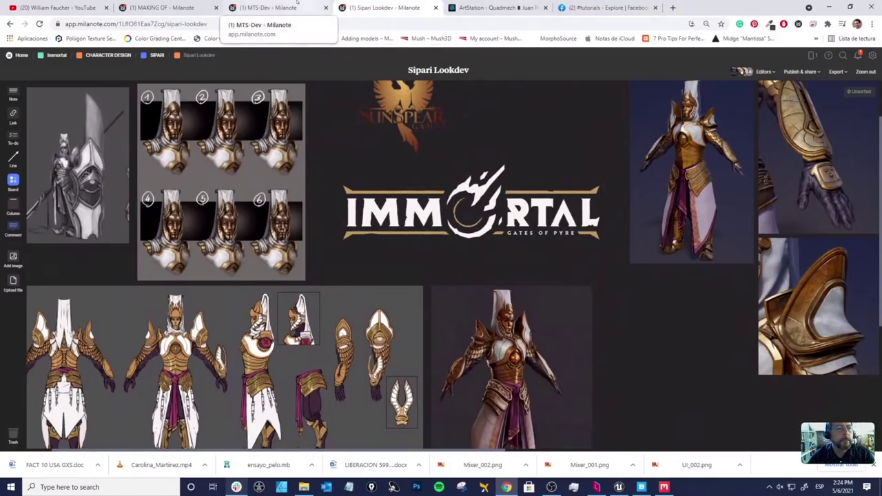
# Step: Switch to the ArtStation album and view the Lava River and Pacific Ocean Cliff artworks, going back to the album after each
pyautogui.click(500, 8)
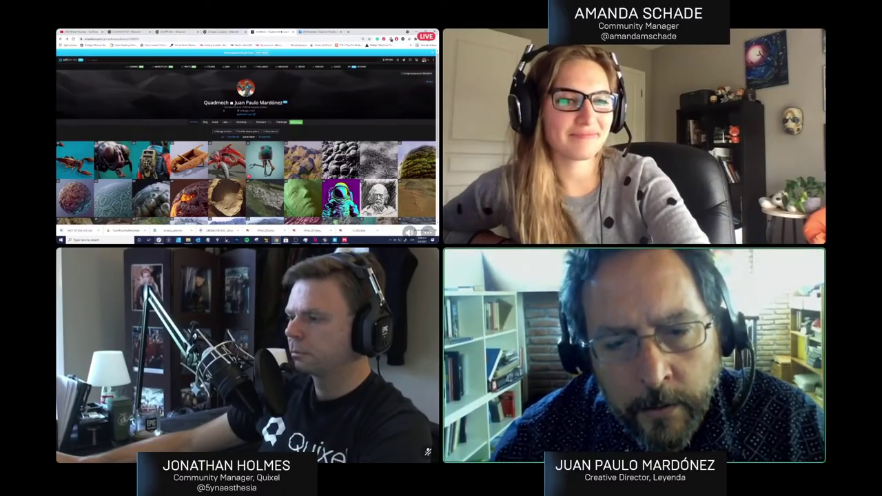
pyautogui.scroll(-5, 246, 145)
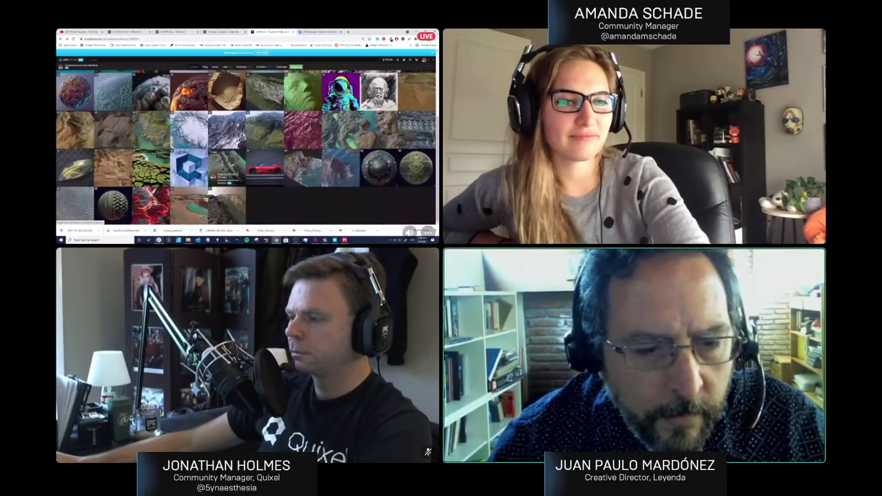
pyautogui.click(216, 193)
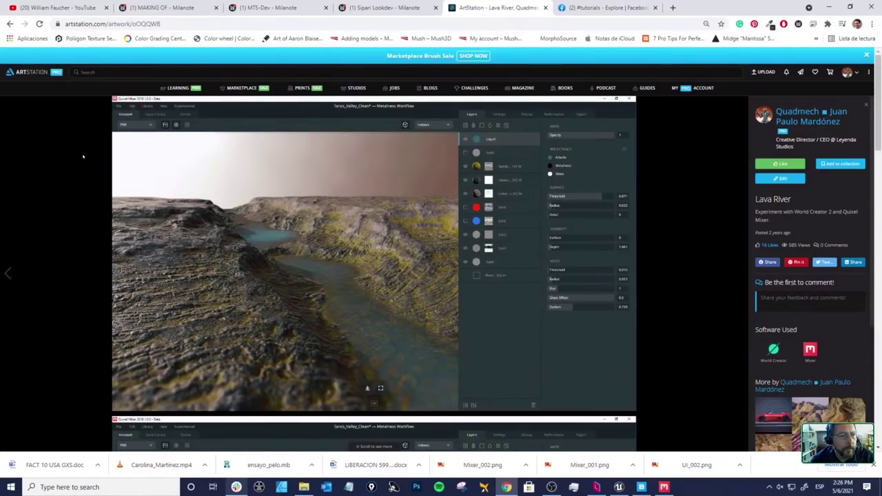
pyautogui.click(9, 23)
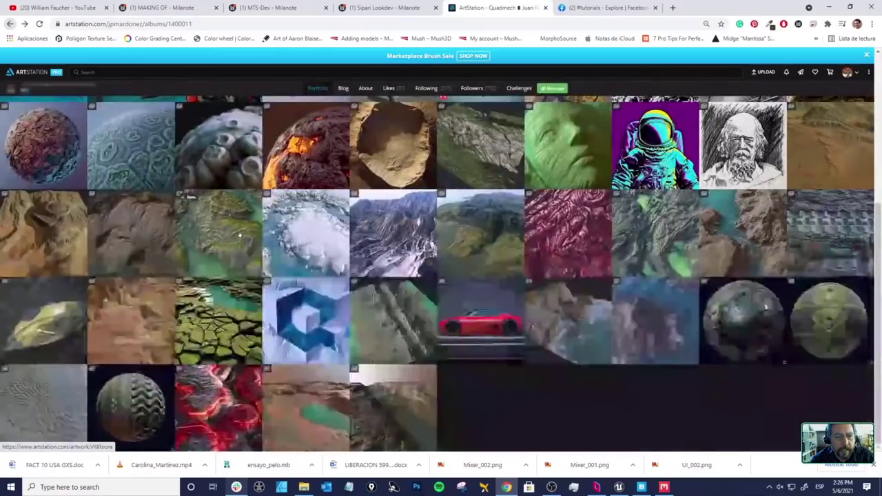
pyautogui.click(549, 324)
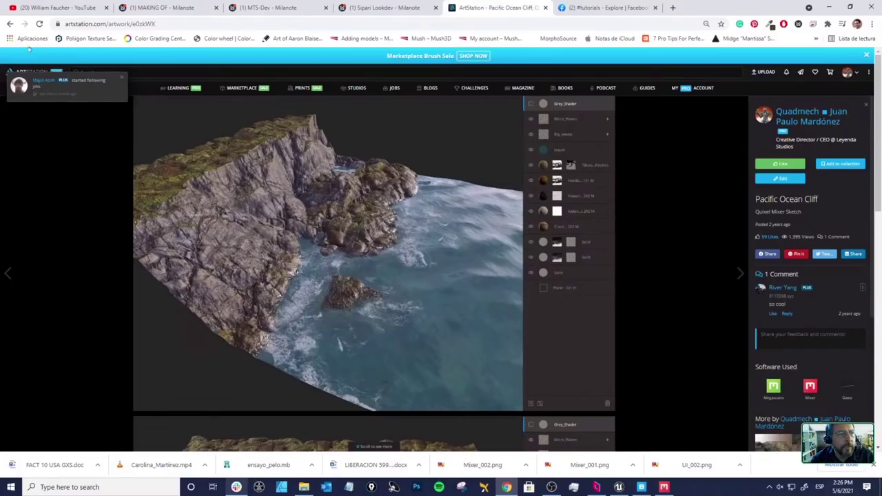
pyautogui.click(10, 24)
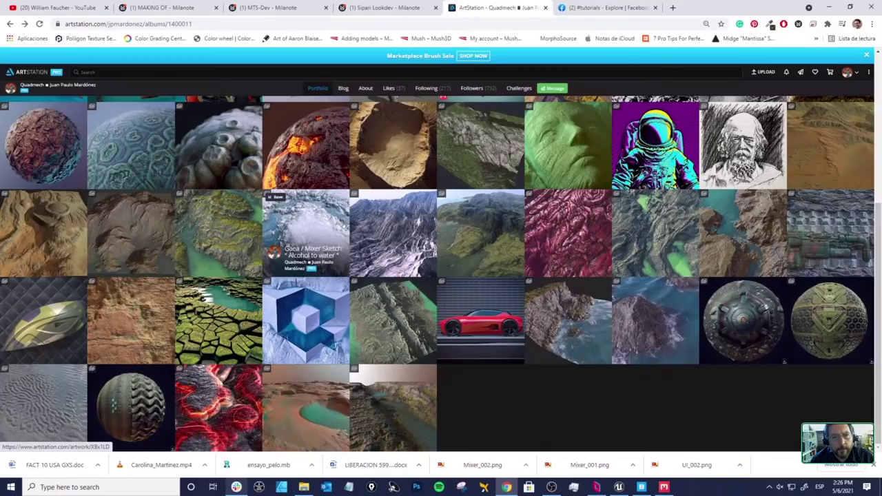
# Step: Open the Mixer 2021 Pilot artwork and look over the tan and red suit renders and the red suit's chest close-up
pyautogui.scroll(2, 342, 226)
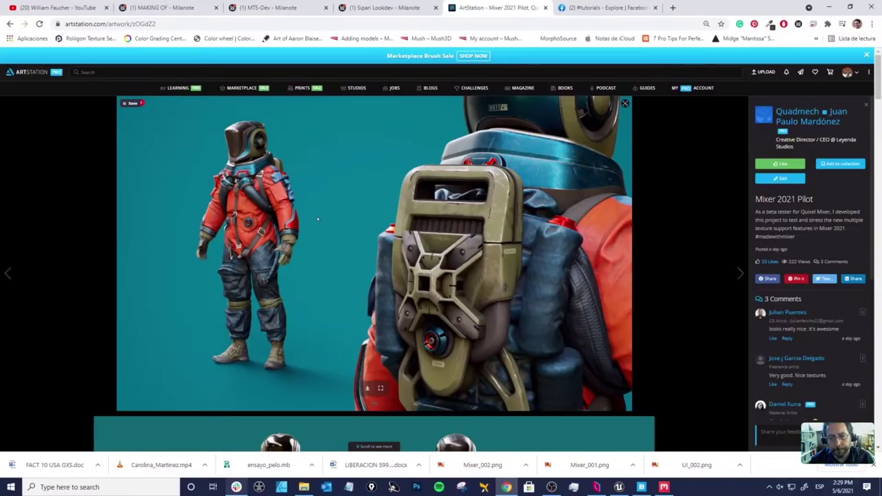
pyautogui.scroll(-4, 447, 319)
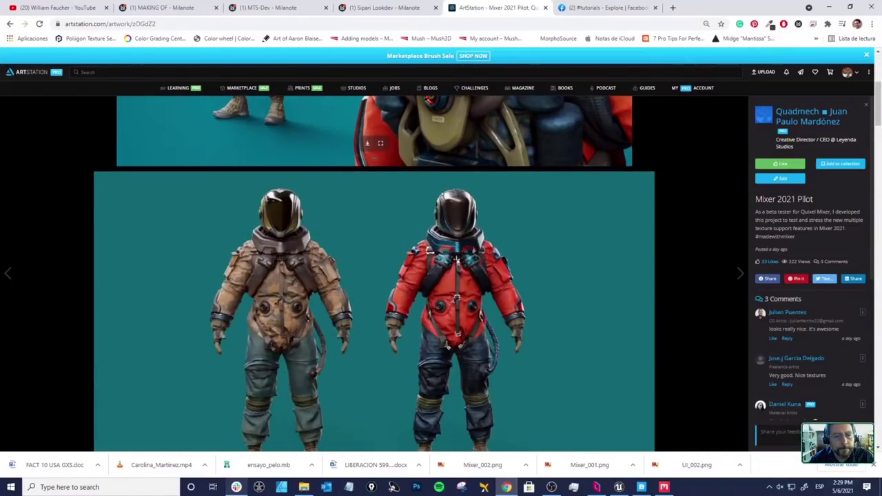
pyautogui.scroll(-2, 446, 319)
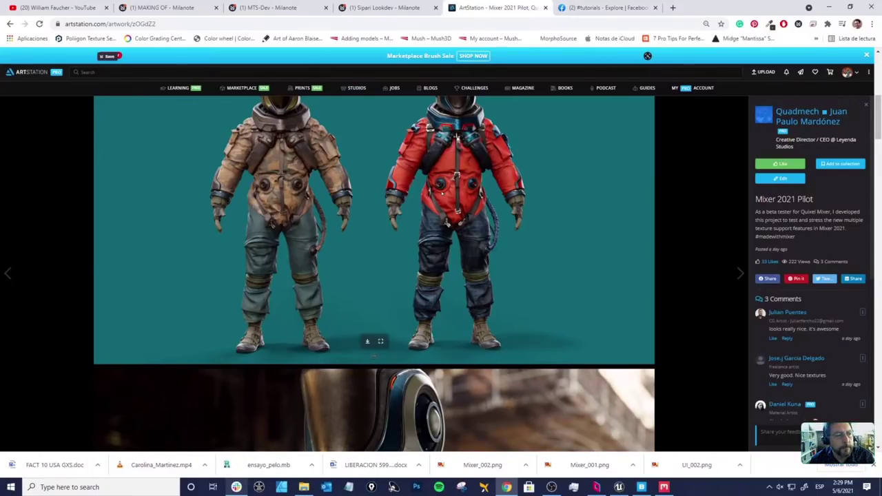
pyautogui.scroll(2, 467, 187)
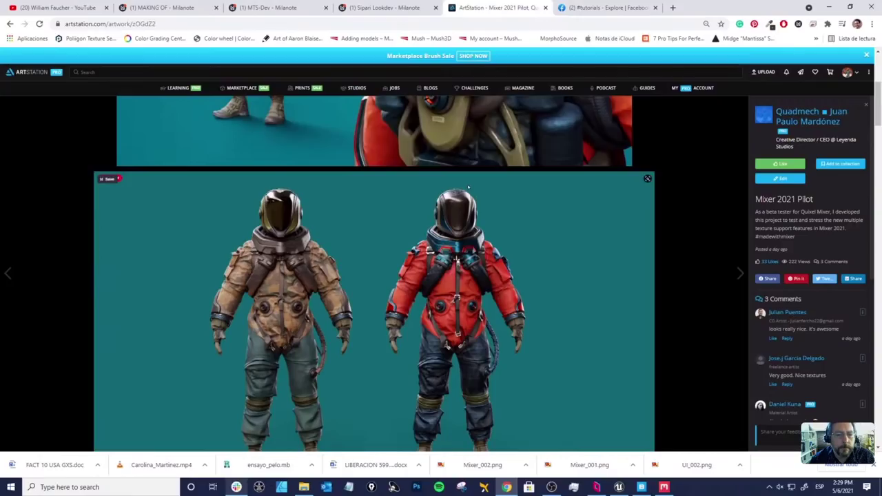
pyautogui.moveTo(877, 108); pyautogui.dragTo(878, 118)
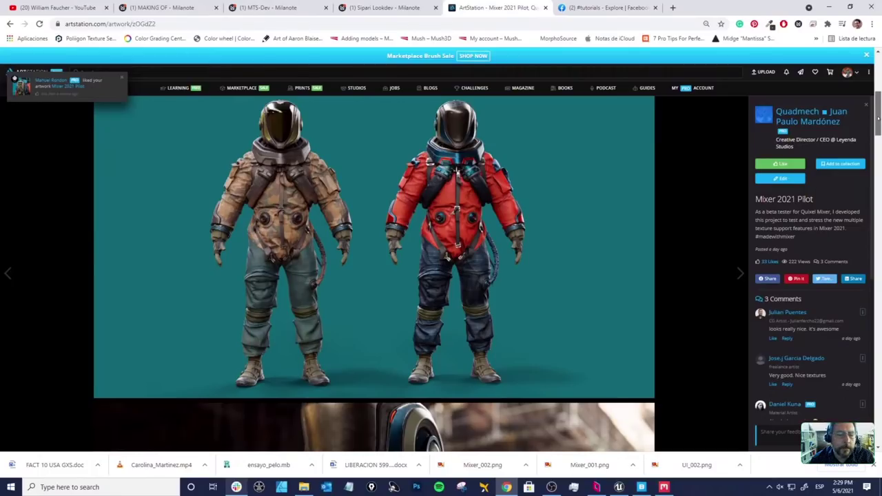
pyautogui.moveTo(877, 117); pyautogui.dragTo(878, 150)
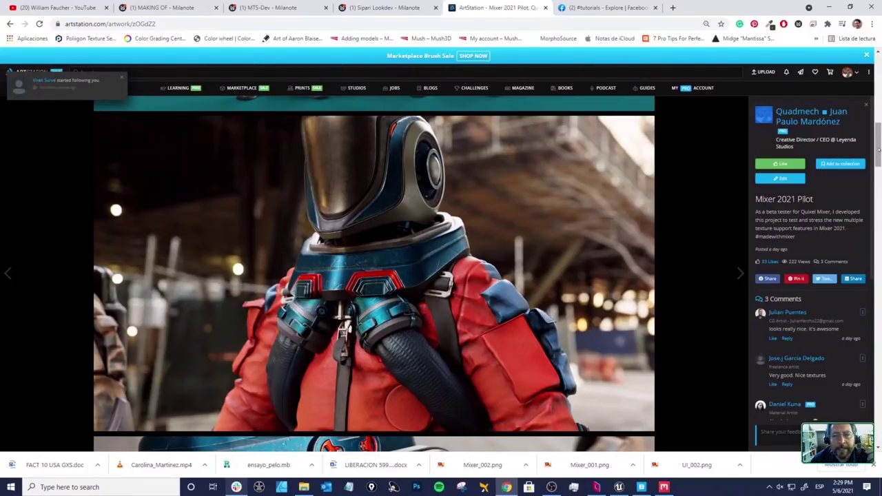
# Step: Jump toward the end of the artwork page and examine the color ID render and the Quixel Mixer screenshots of the suits
pyautogui.moveTo(878, 146); pyautogui.dragTo(878, 420)
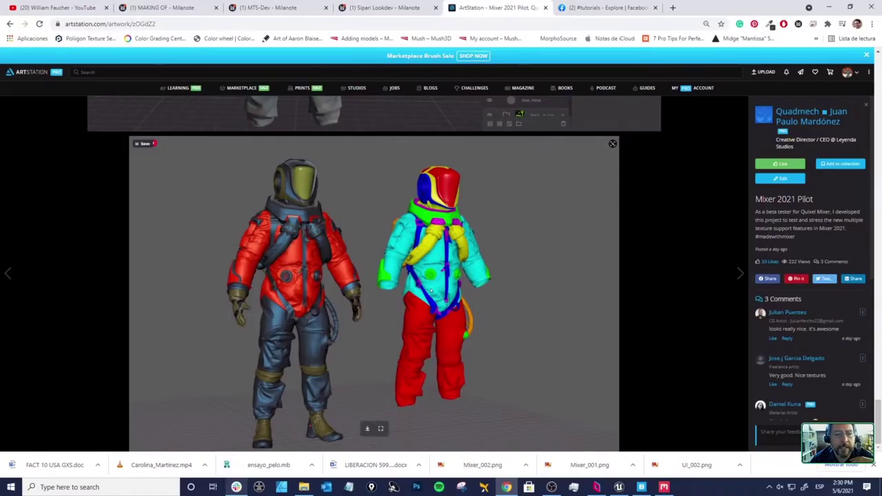
pyautogui.scroll(3, 437, 298)
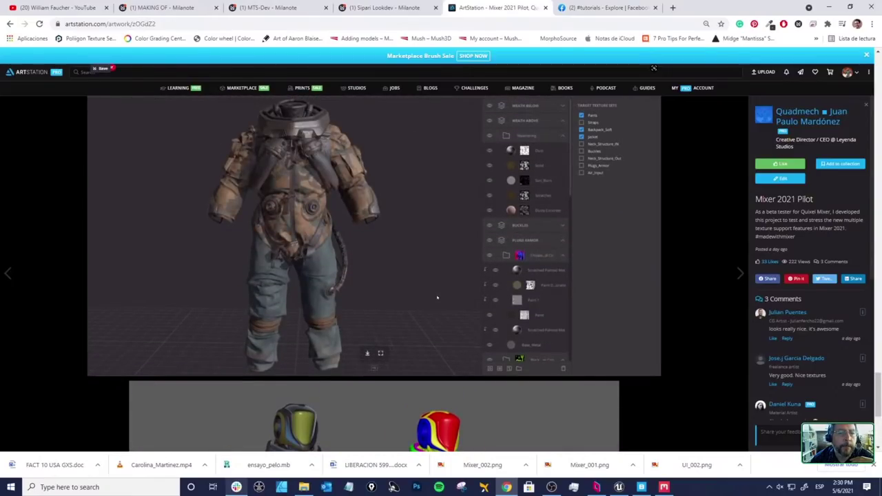
pyautogui.scroll(10, 437, 298)
pyautogui.scroll(-7, 436, 297)
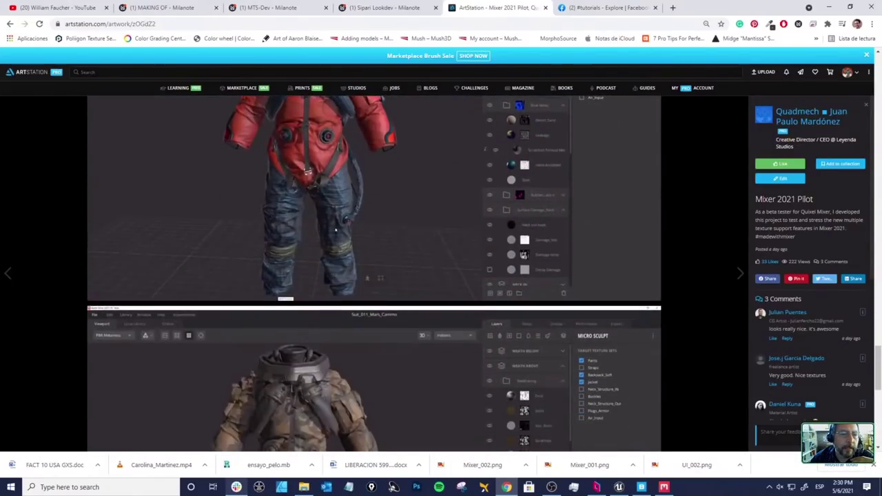
pyautogui.scroll(3, 335, 229)
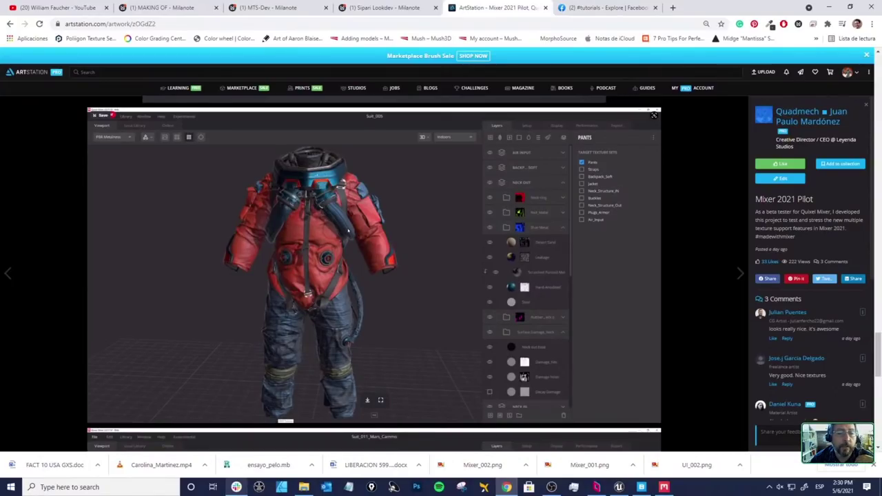
# Step: Look over the camouflage pilot's helmet, backpack and chest close-ups further up the artwork page
pyautogui.scroll(-10, 359, 235)
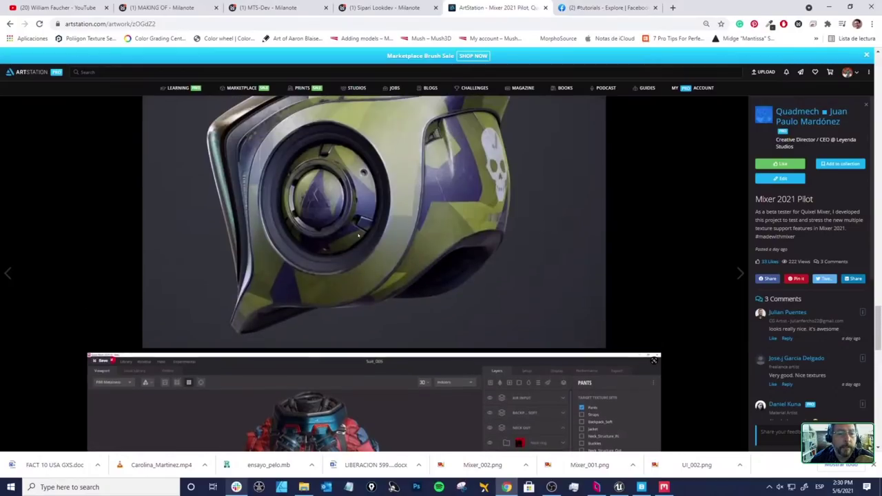
pyautogui.scroll(1, 358, 235)
pyautogui.scroll(8, 358, 236)
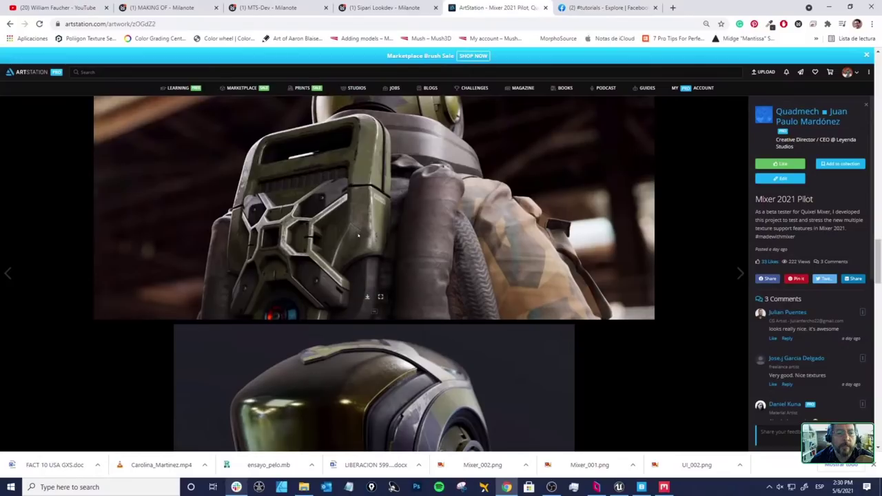
pyautogui.scroll(8, 358, 236)
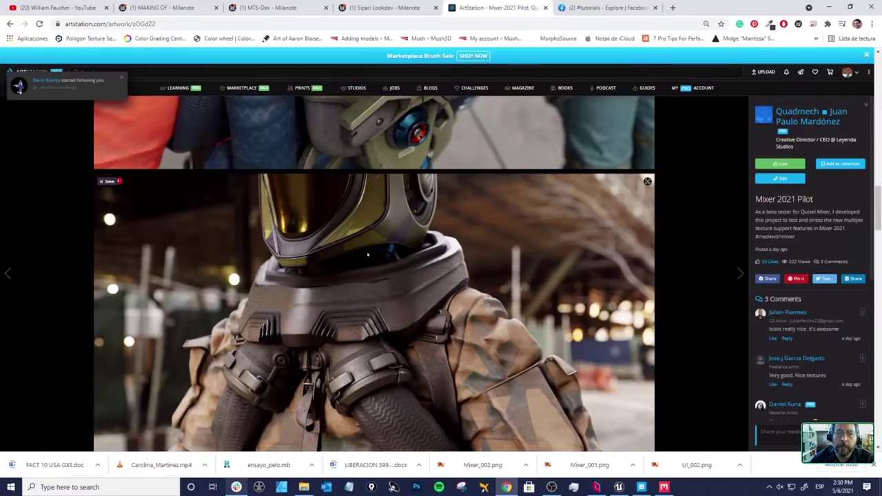
# Step: Revisit the color ID render and Mixer screenshots, then go back through the pilot close-ups to the artwork's first image
pyautogui.scroll(10, 367, 254)
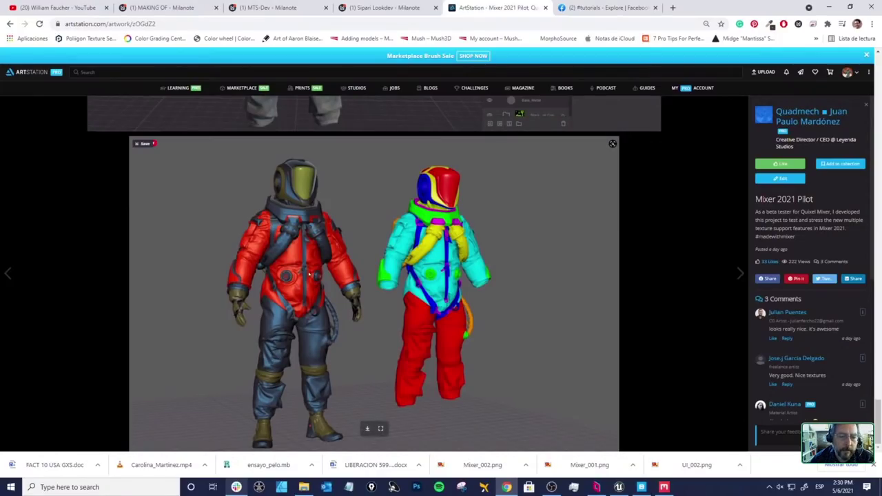
pyautogui.scroll(-10, 307, 274)
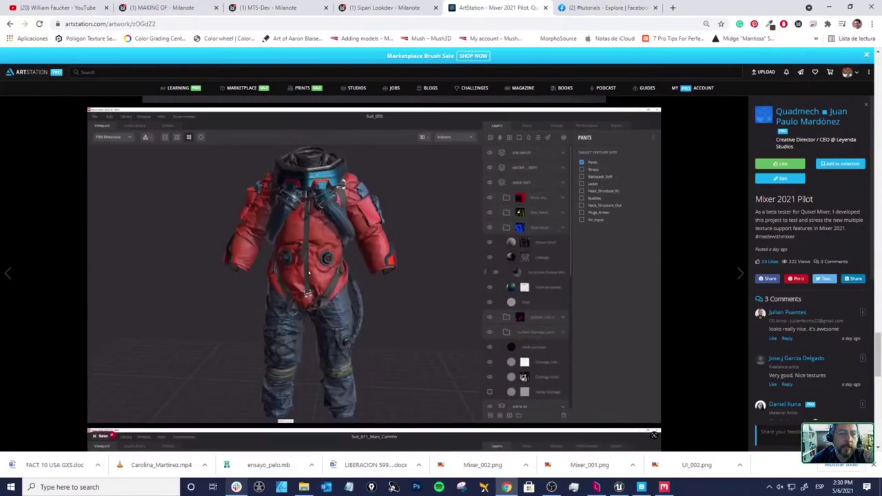
pyautogui.scroll(-10, 308, 274)
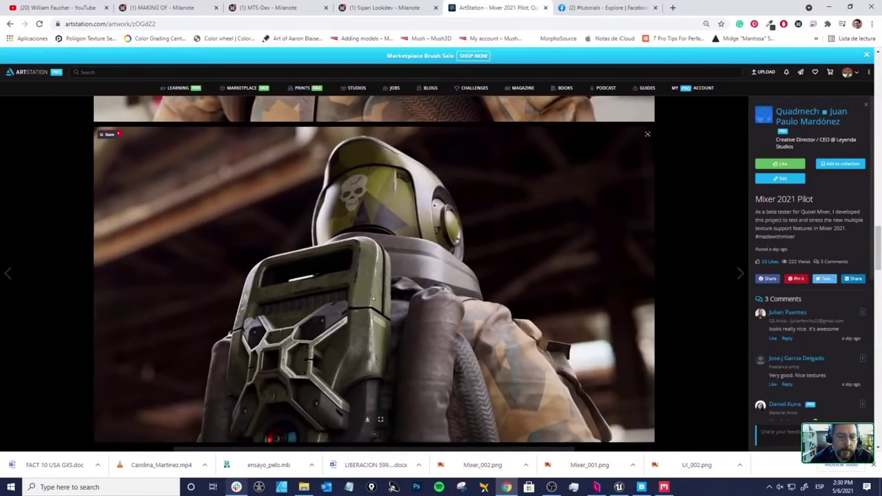
pyautogui.scroll(10, 372, 295)
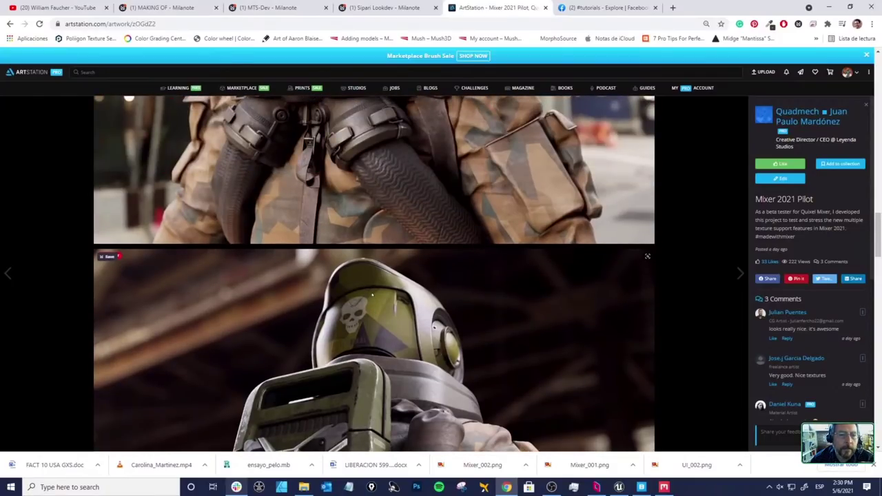
pyautogui.scroll(4, 371, 295)
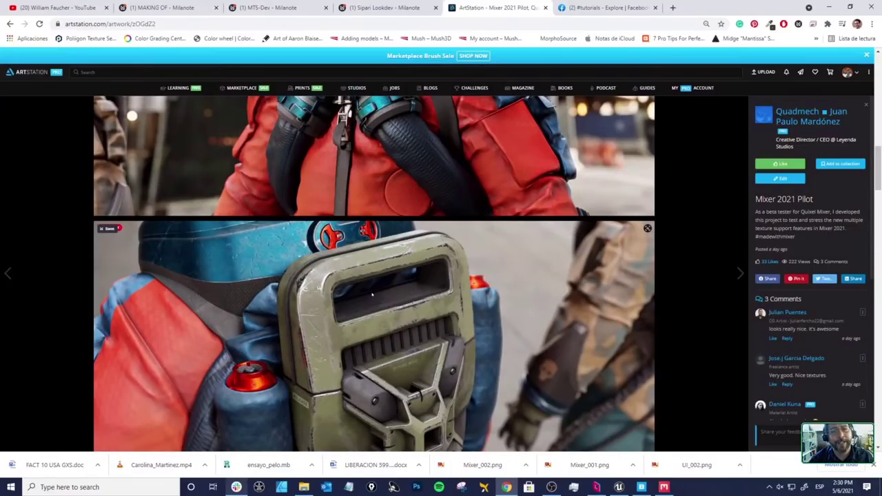
pyautogui.scroll(4, 371, 295)
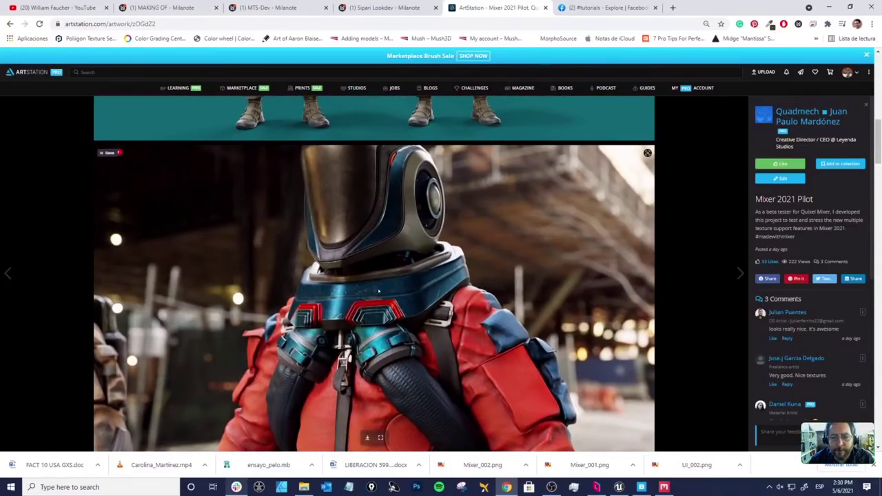
pyautogui.scroll(5, 378, 290)
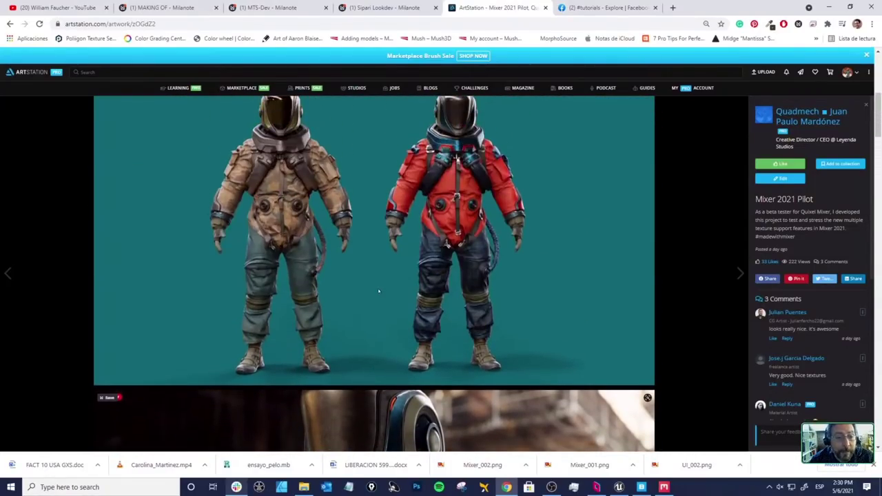
pyautogui.scroll(3, 379, 291)
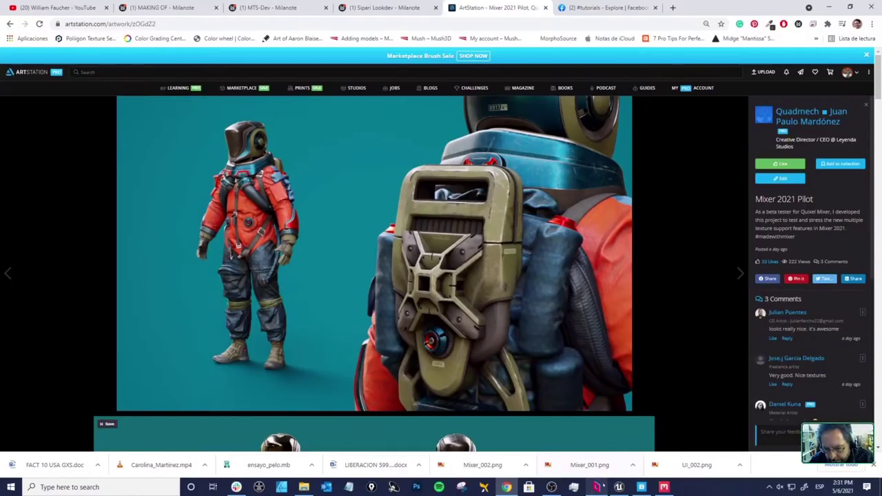
# Step: Switch to Quixel Mixer and select the AIR INPUT layer set of the Suit_005 mix to examine its target texture sets
pyautogui.click(663, 486)
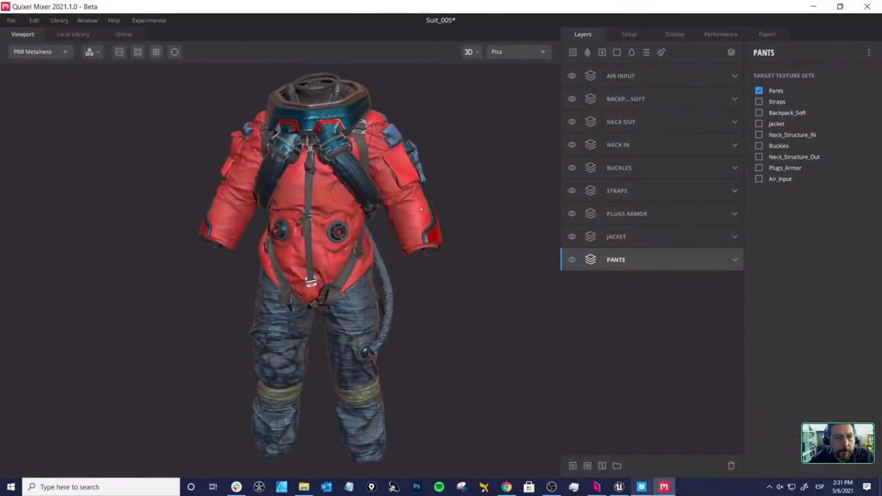
pyautogui.moveTo(471, 203)
pyautogui.mouseDown()
pyautogui.moveTo(433, 202)
pyautogui.moveTo(478, 206)
pyautogui.moveTo(468, 204)
pyautogui.mouseUp()
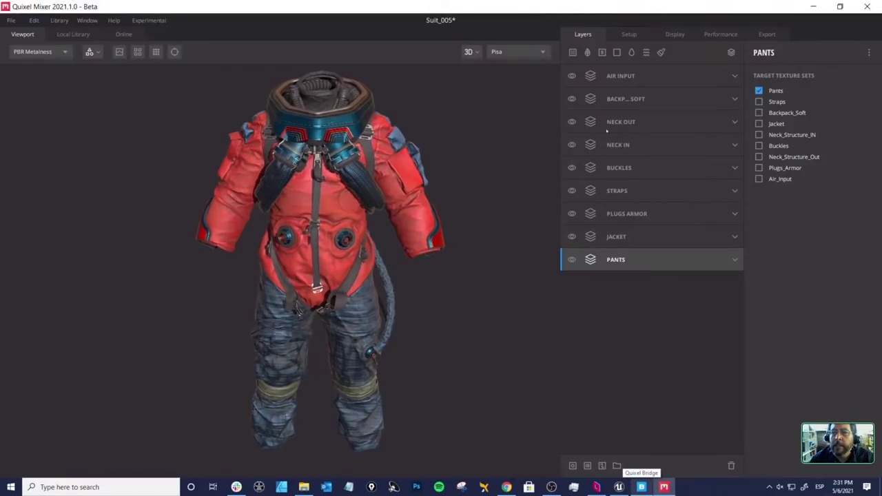
pyautogui.moveTo(468, 159)
pyautogui.mouseDown()
pyautogui.moveTo(462, 146)
pyautogui.moveTo(459, 158)
pyautogui.moveTo(474, 167)
pyautogui.mouseUp()
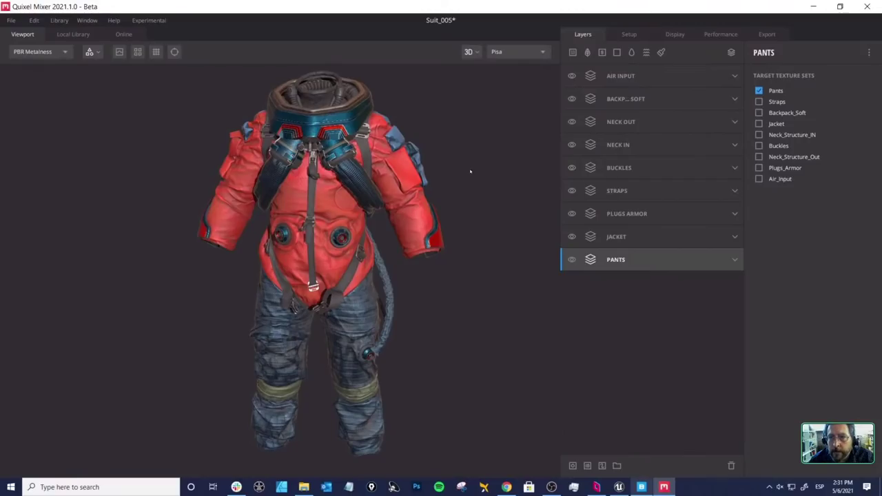
pyautogui.click(620, 77)
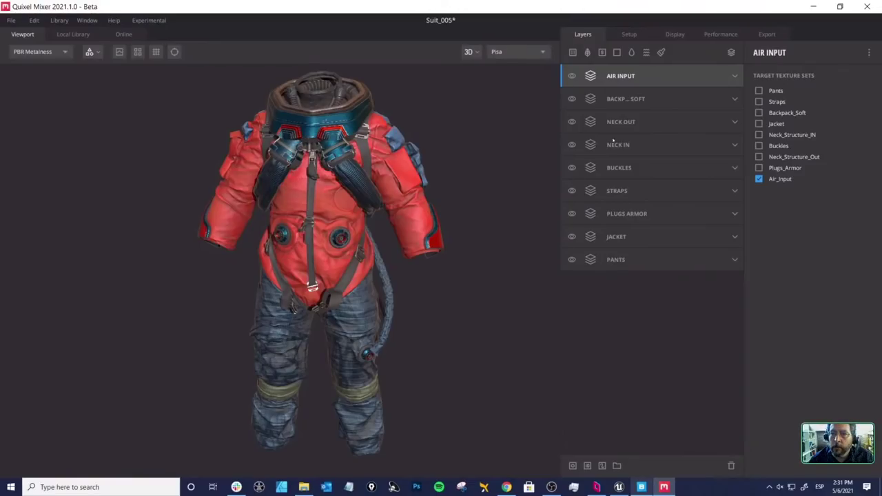
pyautogui.moveTo(504, 176); pyautogui.dragTo(355, 188)
pyautogui.moveTo(356, 187); pyautogui.dragTo(406, 182, button='middle')
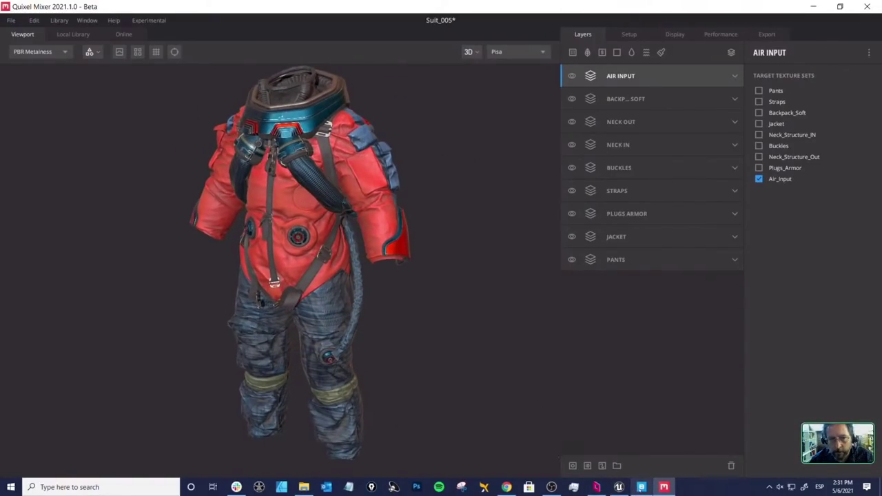
# Step: Switch to Quixel Bridge to locate the Suit_RedBlue mix among the local Mixer assets, then switch to the Mixer_2021_Testing project in Unreal Editor
pyautogui.click(641, 487)
pyautogui.scroll(-2, 537, 263)
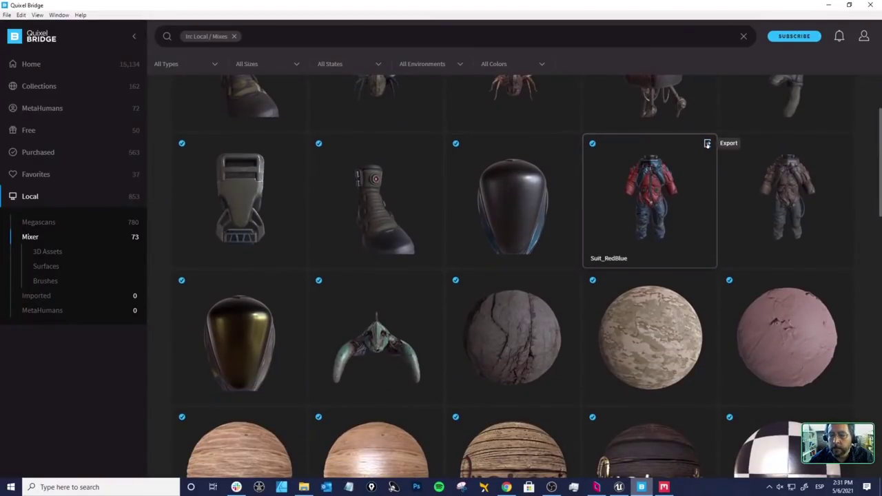
pyautogui.click(619, 487)
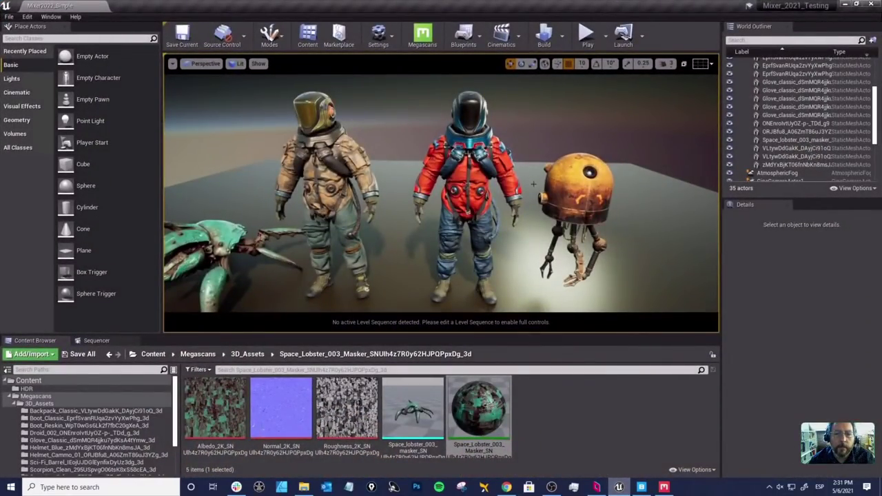
# Step: Look over the full character line-up in the level: the scorpions, space lobster, both pilots and yellow droid
pyautogui.moveTo(535, 135)
pyautogui.keyDown('alt'); pyautogui.mouseDown()
pyautogui.moveTo(534, 111)
pyautogui.moveTo(523, 138)
pyautogui.mouseUp(); pyautogui.keyUp('alt')
pyautogui.moveTo(522, 138); pyautogui.dragTo(695, 114, button='middle')
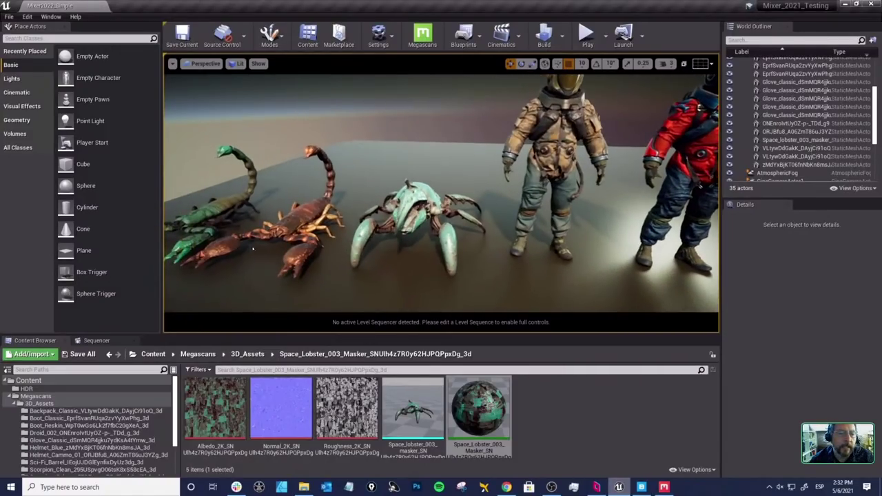
pyautogui.moveTo(252, 249); pyautogui.dragTo(243, 243, button='right')
pyautogui.moveTo(464, 173); pyautogui.dragTo(623, 138, button='middle')
pyautogui.keyDown('alt'); pyautogui.moveTo(502, 180); pyautogui.dragTo(503, 153); pyautogui.keyUp('alt')
pyautogui.scroll(5, 502, 181)
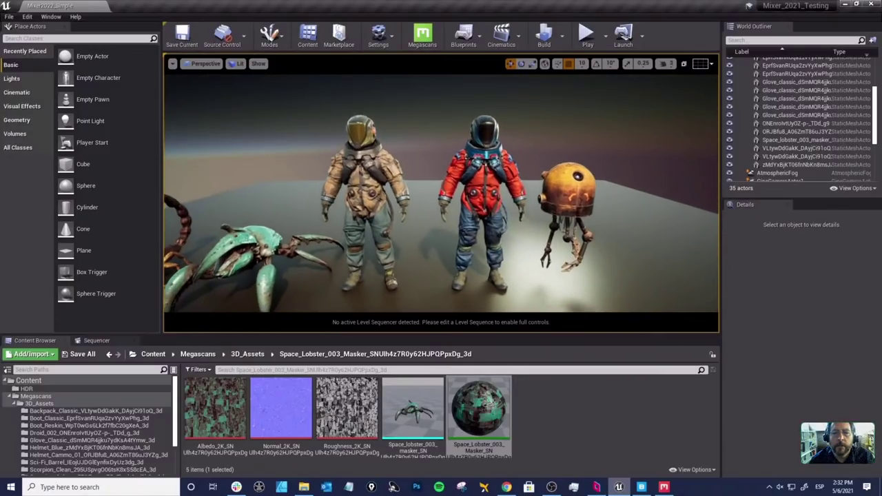
pyautogui.moveTo(455, 175)
pyautogui.mouseDown(button='right')
pyautogui.moveTo(425, 180)
pyautogui.moveTo(444, 180)
pyautogui.mouseUp(button='right')
pyautogui.moveTo(557, 239); pyautogui.dragTo(550, 226, button='right')
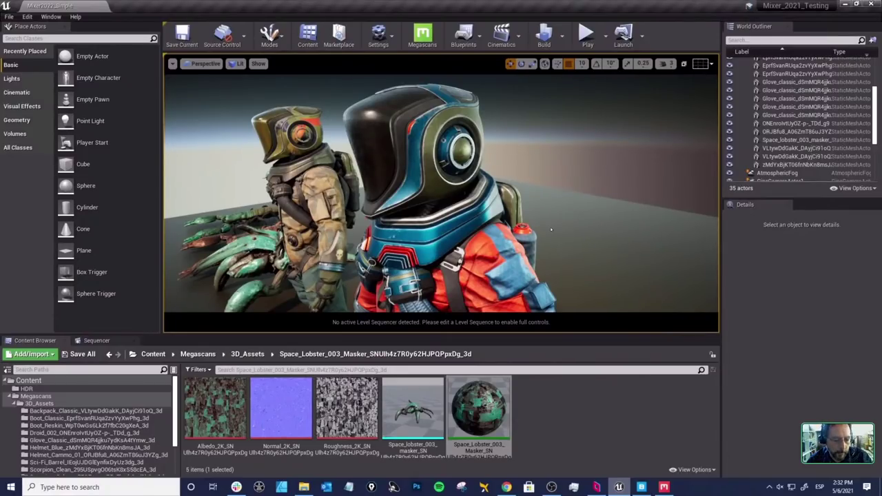
# Step: Examine the red and blue pilot's helmet, jacket and straps up close from several angles
pyautogui.keyDown('alt'); pyautogui.moveTo(371, 263); pyautogui.dragTo(427, 263); pyautogui.keyUp('alt')
pyautogui.click(513, 166)
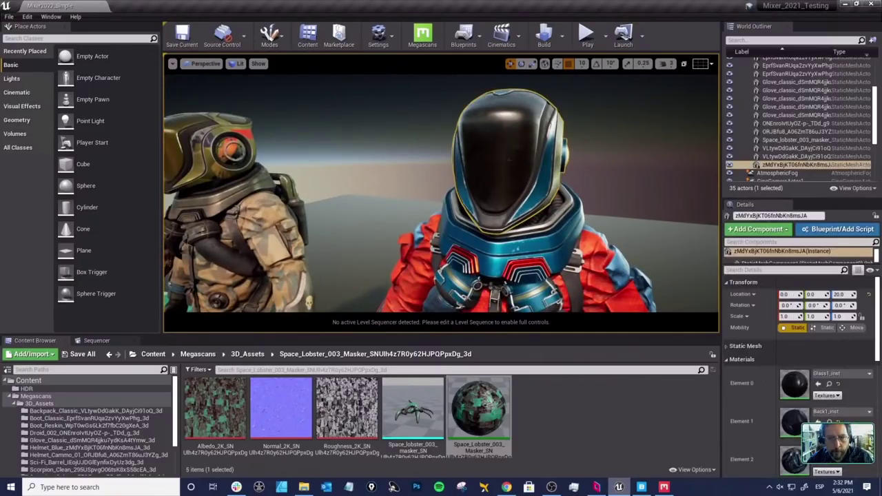
pyautogui.press('f')
pyautogui.click(564, 170)
pyautogui.keyDown('alt'); pyautogui.moveTo(564, 171); pyautogui.dragTo(695, 171); pyautogui.keyUp('alt')
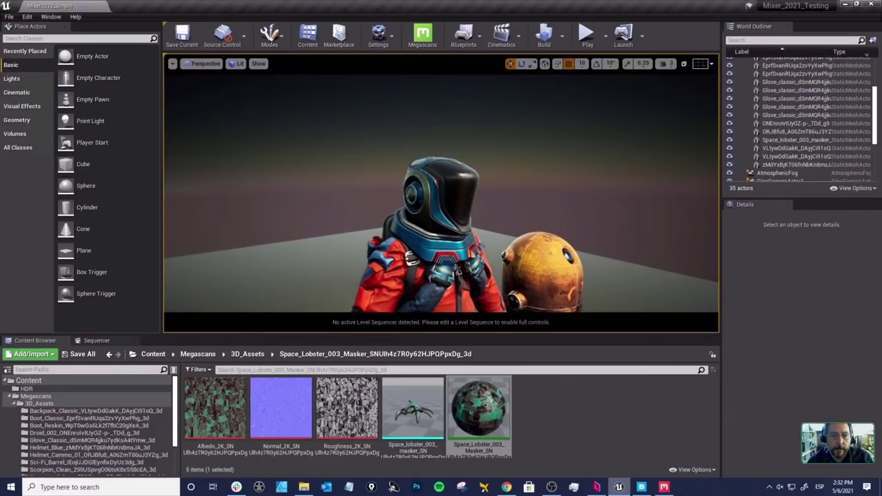
pyautogui.moveTo(441, 186); pyautogui.dragTo(427, 187, button='right')
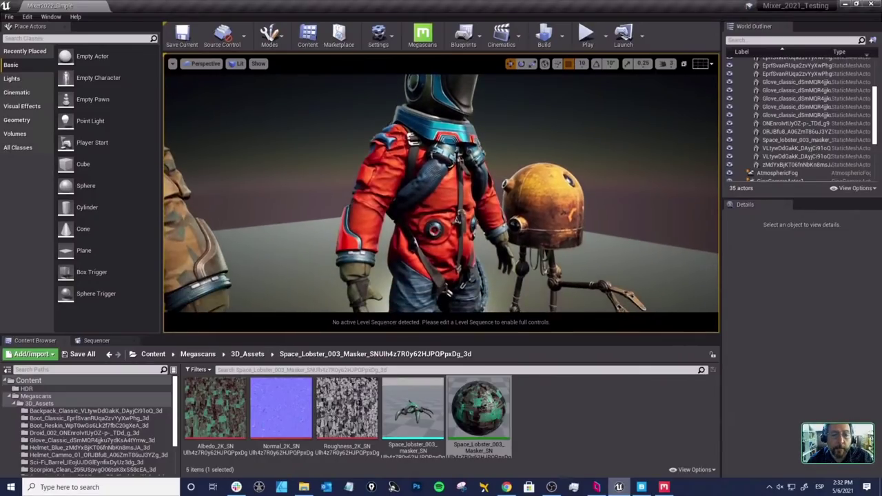
pyautogui.keyDown('alt'); pyautogui.moveTo(441, 193); pyautogui.dragTo(426, 193); pyautogui.keyUp('alt')
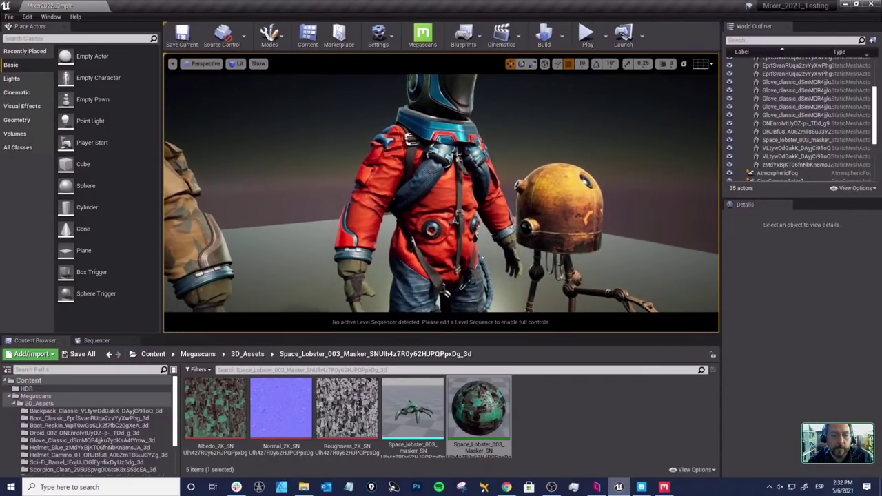
pyautogui.scroll(-3, 475, 249)
pyautogui.keyDown('alt'); pyautogui.moveTo(447, 230); pyautogui.dragTo(496, 231); pyautogui.keyUp('alt')
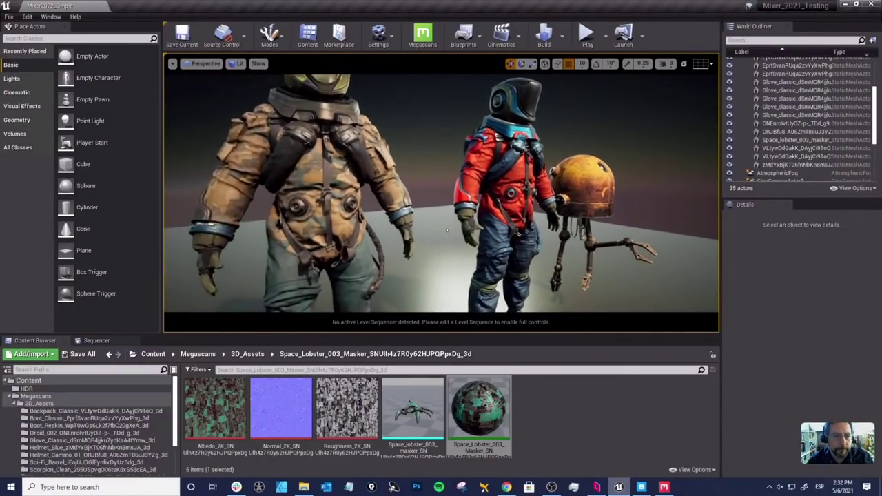
# Step: Focus on the brown Scorpion_clean model and compare its shell details with the green scorpion beside it
pyautogui.moveTo(447, 231); pyautogui.dragTo(386, 273, button='right')
pyautogui.moveTo(338, 231); pyautogui.dragTo(295, 237, button='right')
pyautogui.click(368, 181)
pyautogui.press('f')
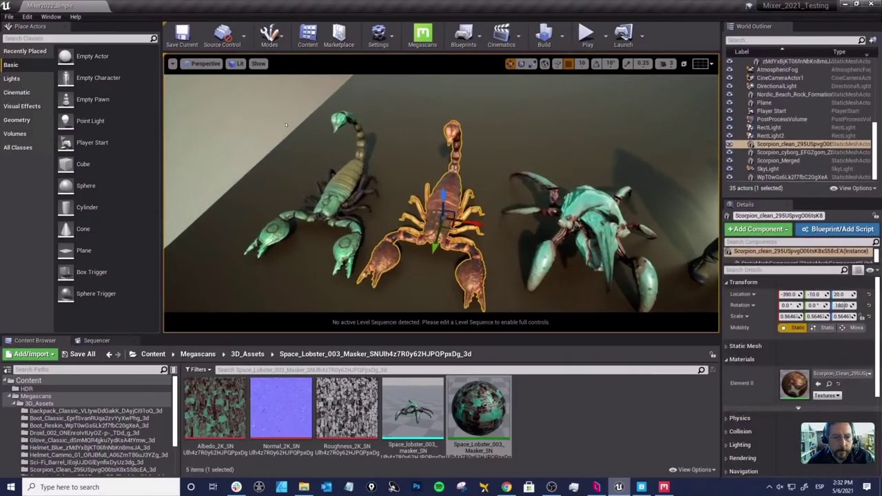
pyautogui.press('Escape')
pyautogui.keyDown('alt'); pyautogui.moveTo(368, 186); pyautogui.dragTo(457, 223); pyautogui.keyUp('alt')
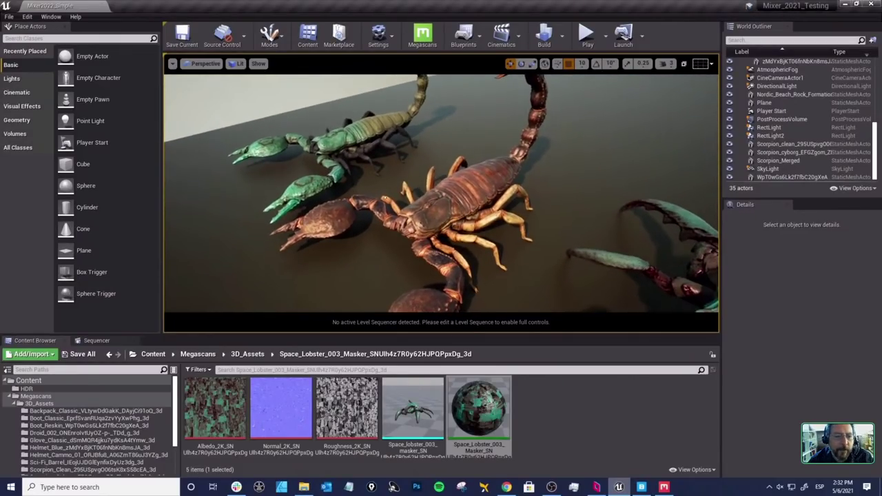
pyautogui.keyDown('alt'); pyautogui.moveTo(385, 197); pyautogui.dragTo(219, 210); pyautogui.keyUp('alt')
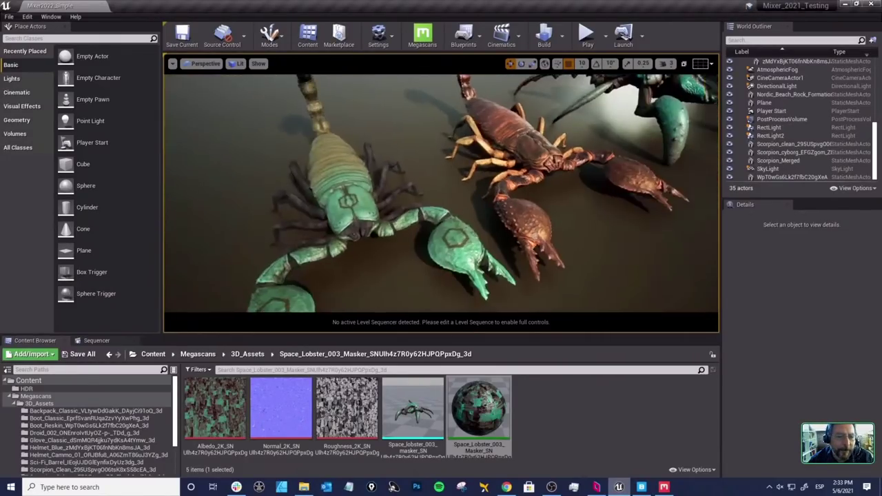
pyautogui.keyDown('alt'); pyautogui.moveTo(500, 229); pyautogui.dragTo(317, 144); pyautogui.keyUp('alt')
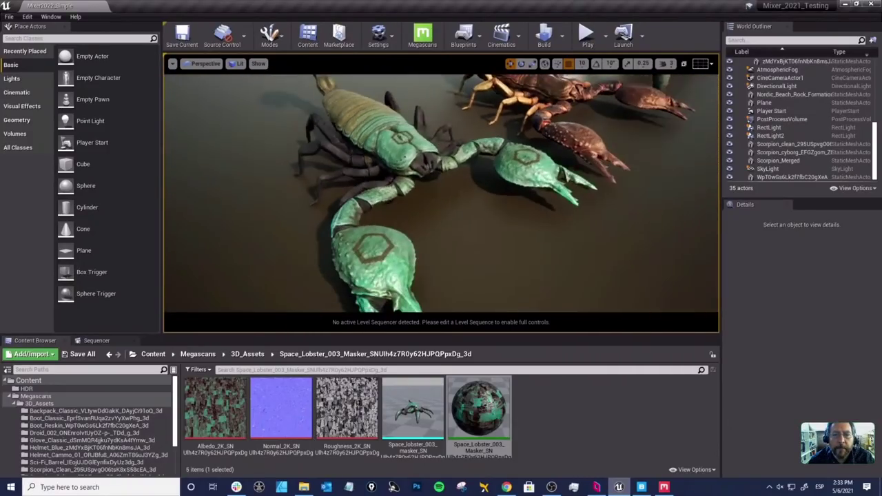
# Step: Return to the overview of the lobster, pilots and droid, and select the yellow droid to look at it
pyautogui.keyDown('alt'); pyautogui.moveTo(543, 154); pyautogui.dragTo(736, 129); pyautogui.keyUp('alt')
pyautogui.keyDown('alt'); pyautogui.moveTo(624, 157); pyautogui.dragTo(655, 159); pyautogui.keyUp('alt')
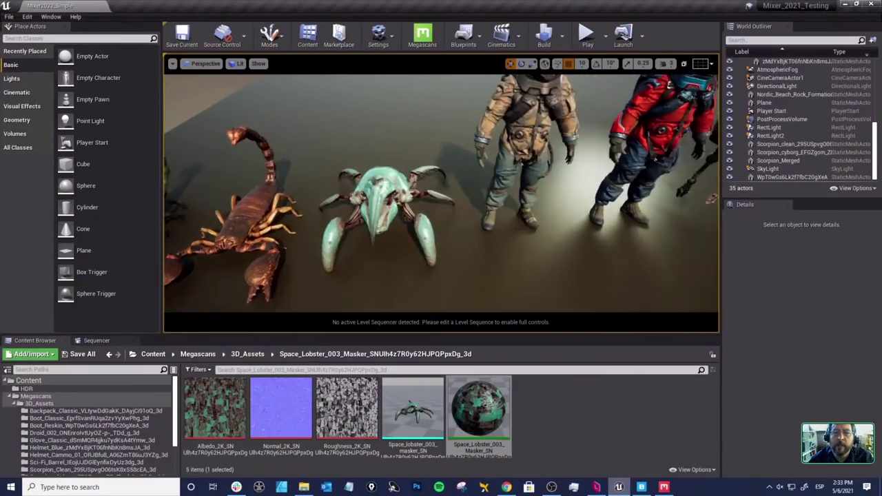
pyautogui.keyDown('alt'); pyautogui.moveTo(716, 177); pyautogui.dragTo(650, 119); pyautogui.keyUp('alt')
pyautogui.keyDown('alt'); pyautogui.moveTo(563, 201); pyautogui.dragTo(565, 181); pyautogui.keyUp('alt')
pyautogui.keyDown('alt'); pyautogui.moveTo(448, 197); pyautogui.dragTo(440, 198); pyautogui.keyUp('alt')
pyautogui.click(615, 165)
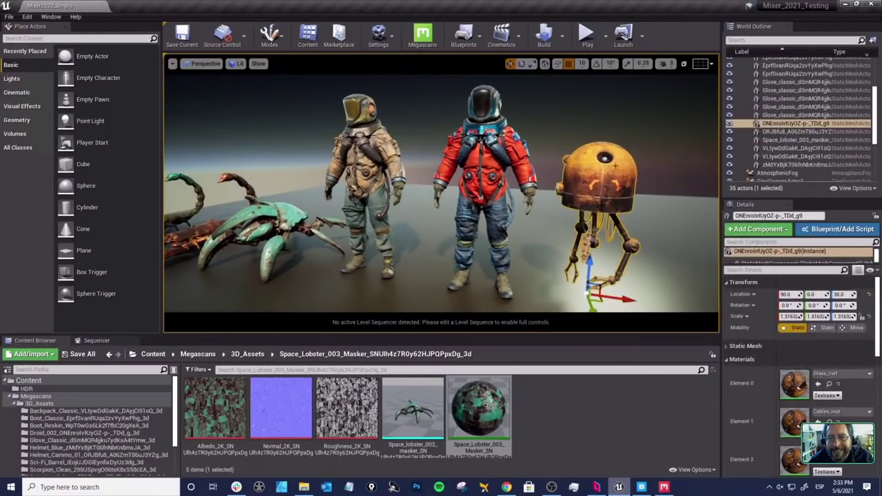
pyautogui.click(569, 115)
pyautogui.keyDown('alt'); pyautogui.moveTo(569, 114); pyautogui.dragTo(544, 119); pyautogui.keyUp('alt')
pyautogui.keyDown('alt'); pyautogui.moveTo(483, 176); pyautogui.dragTo(514, 185); pyautogui.keyUp('alt')
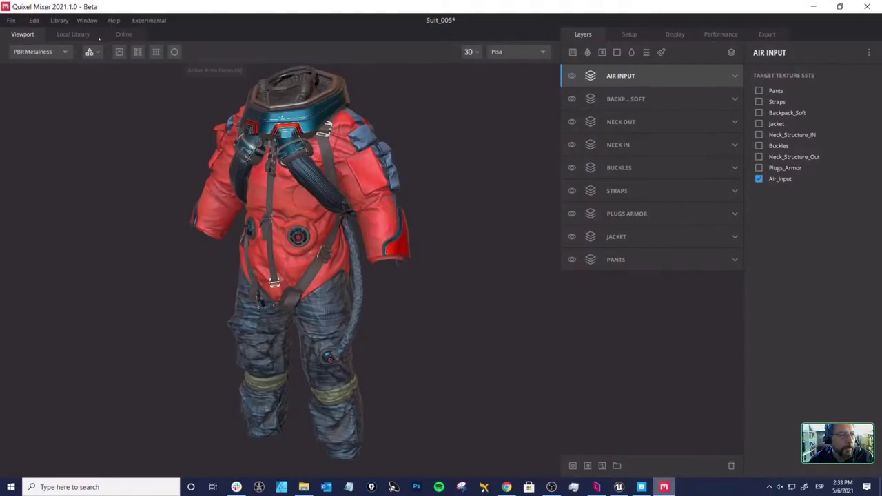
# Step: In Quixel Mixer, create a new Untitled mix at 2048 px working resolution, discarding the changes to Suit_005
pyautogui.click(12, 20)
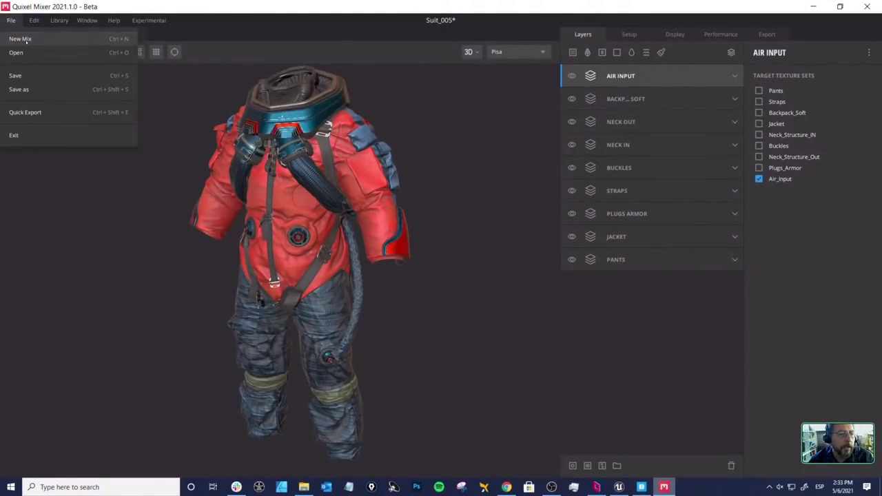
pyautogui.click(21, 40)
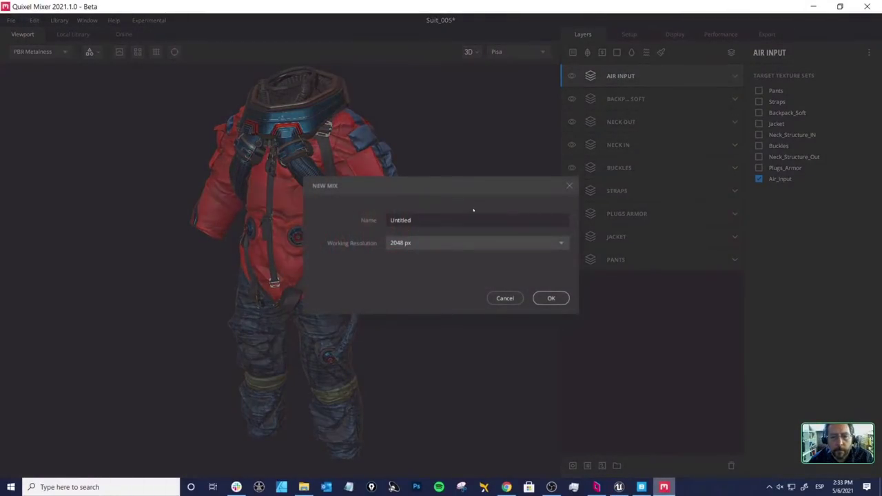
pyautogui.click(551, 298)
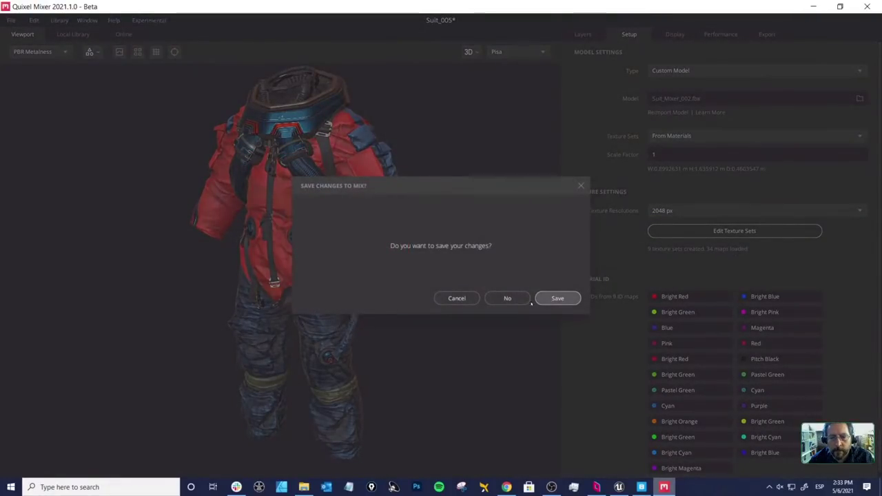
pyautogui.click(507, 299)
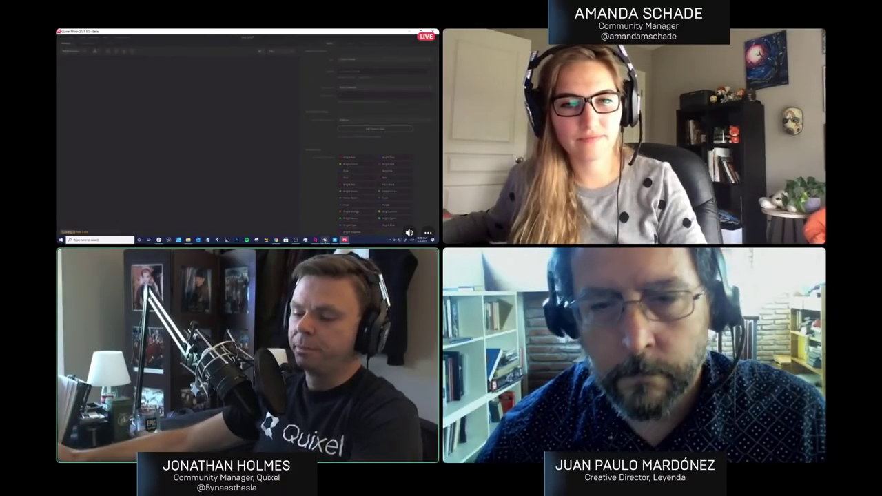
# Step: Switch to Unreal Editor and select parts of the red pilot and a listed mesh actor to inspect their materials
pyautogui.click(325, 241)
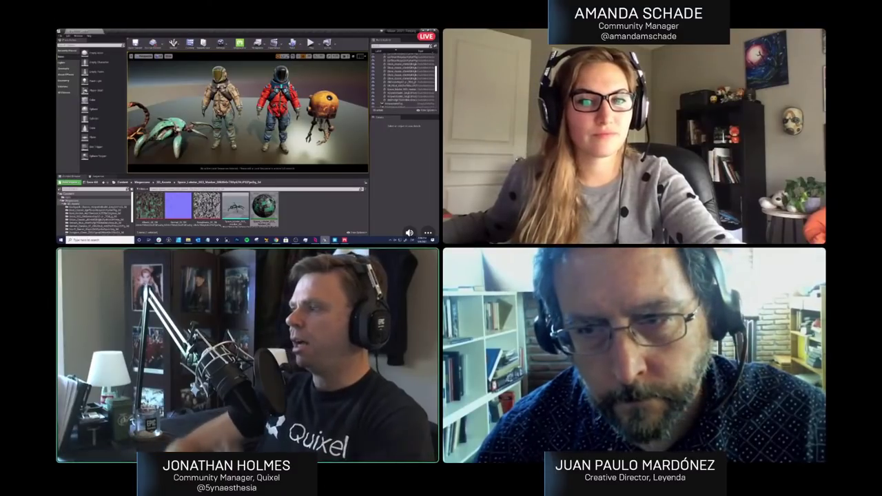
pyautogui.click(277, 110)
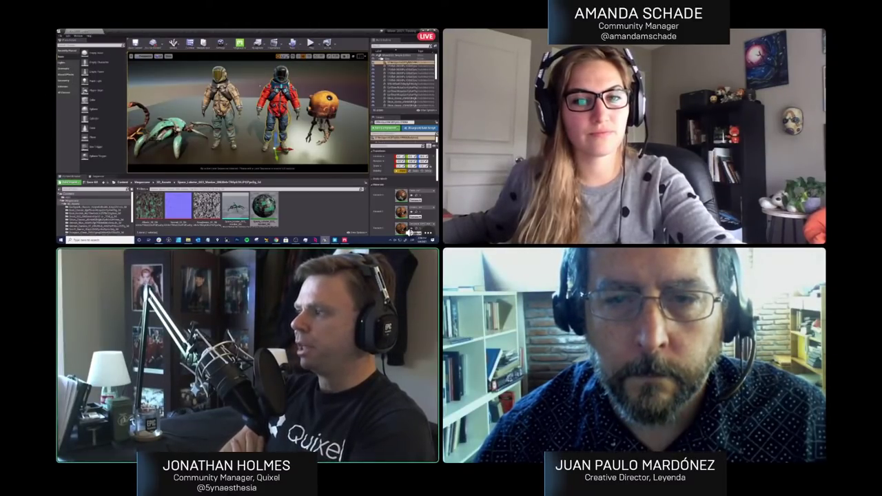
pyautogui.click(259, 86)
pyautogui.moveTo(259, 86); pyautogui.dragTo(290, 69)
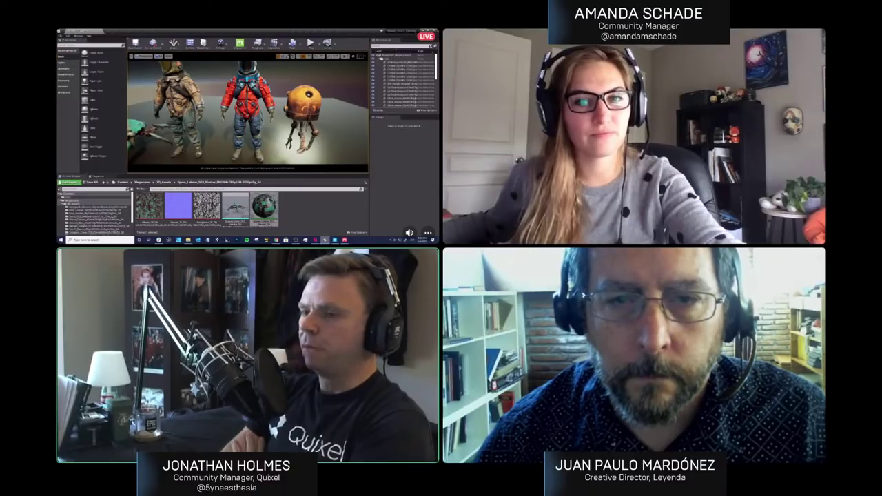
pyautogui.click(403, 62)
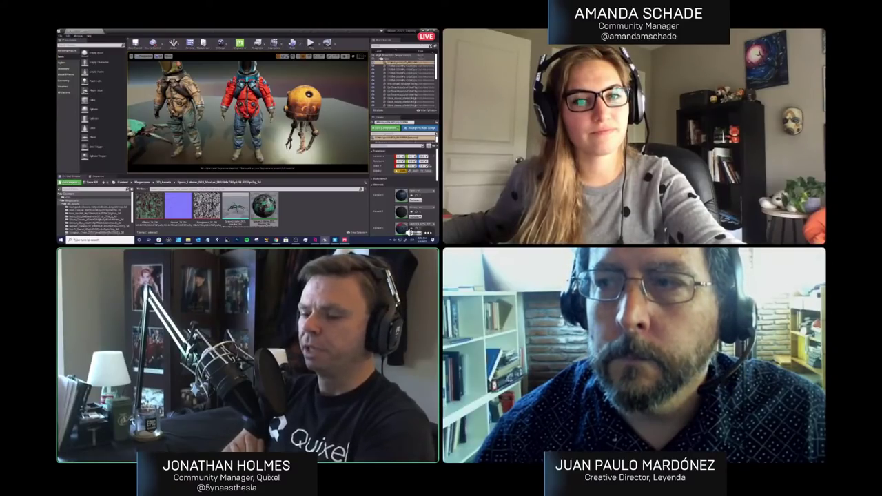
pyautogui.press('Escape')
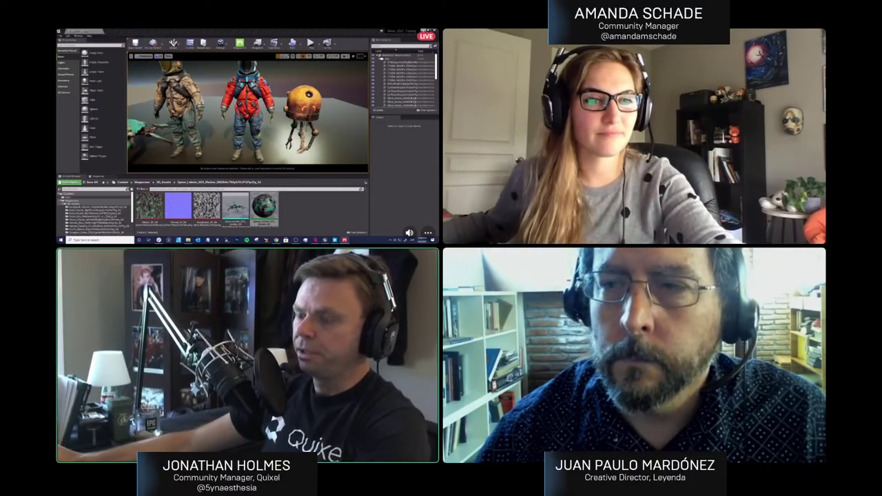
pyautogui.hotkey('alt', 'Tab')
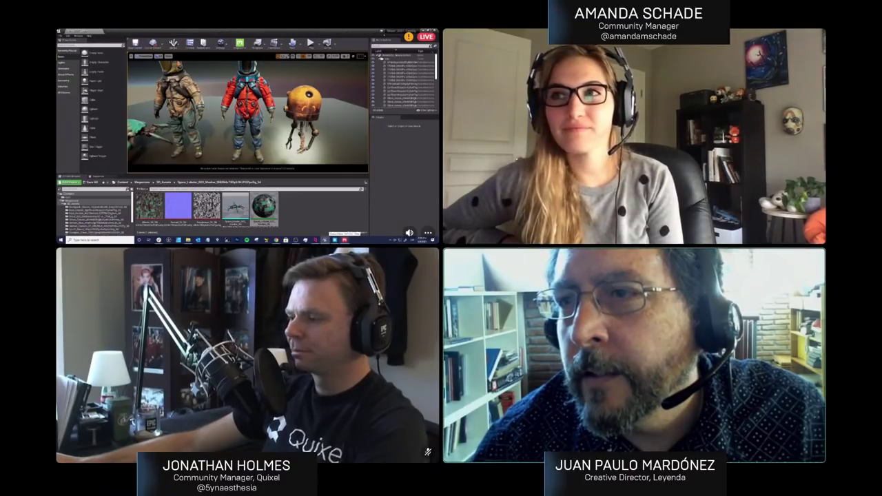
# Step: Switch to Quixel Mixer and open the Rock_Reskin_003 mix from the Inside Unreal project without saving the Untitled mix
pyautogui.click(344, 240)
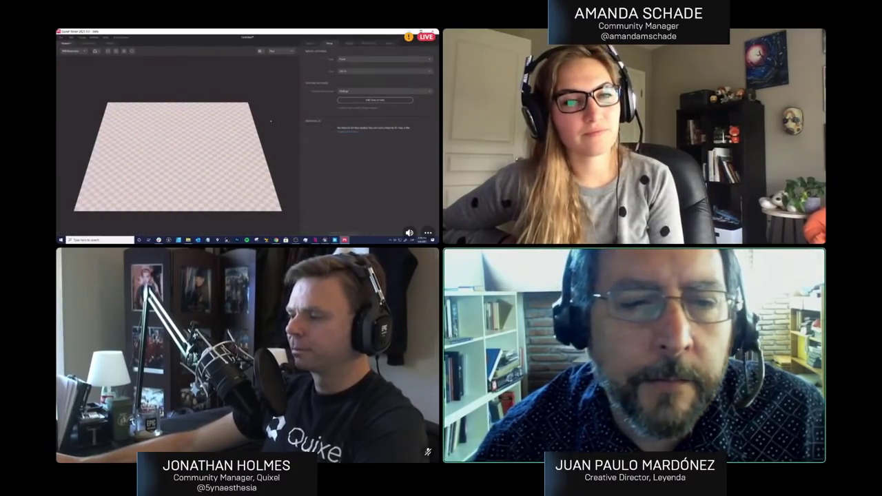
pyautogui.moveTo(175, 112)
pyautogui.keyDown('alt'); pyautogui.mouseDown()
pyautogui.moveTo(179, 126)
pyautogui.moveTo(180, 113)
pyautogui.mouseUp(); pyautogui.keyUp('alt')
pyautogui.keyDown('alt'); pyautogui.moveTo(180, 112); pyautogui.dragTo(183, 95, button='middle'); pyautogui.keyUp('alt')
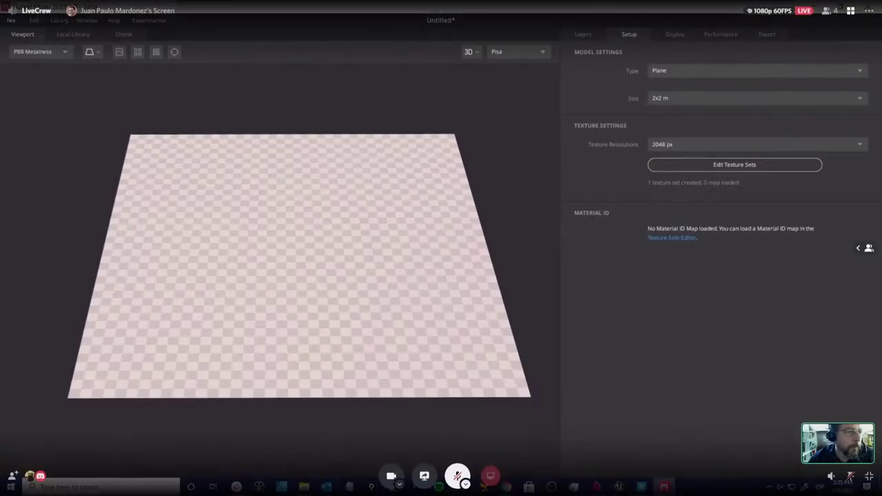
pyautogui.click(11, 20)
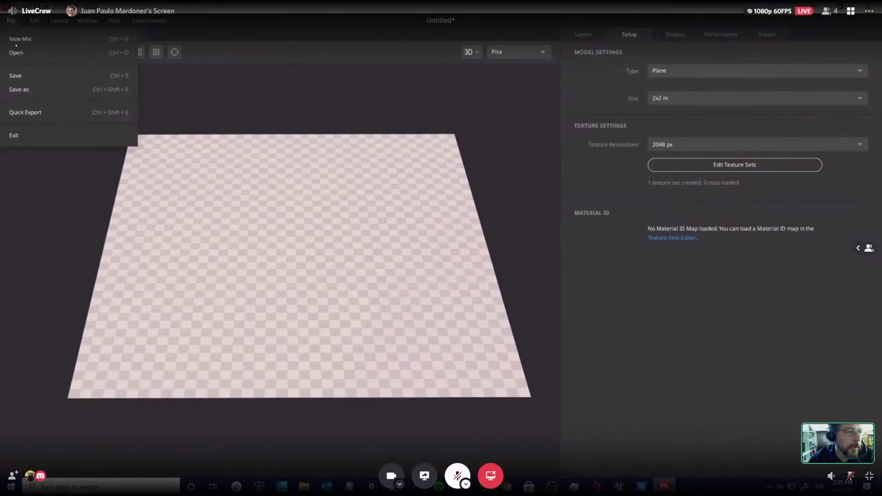
pyautogui.hotkey('ctrl', 'o')
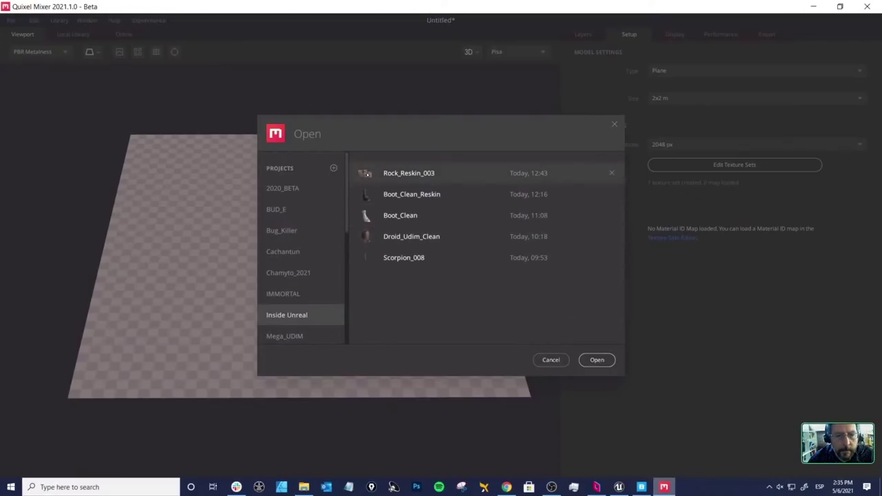
pyautogui.click(365, 174)
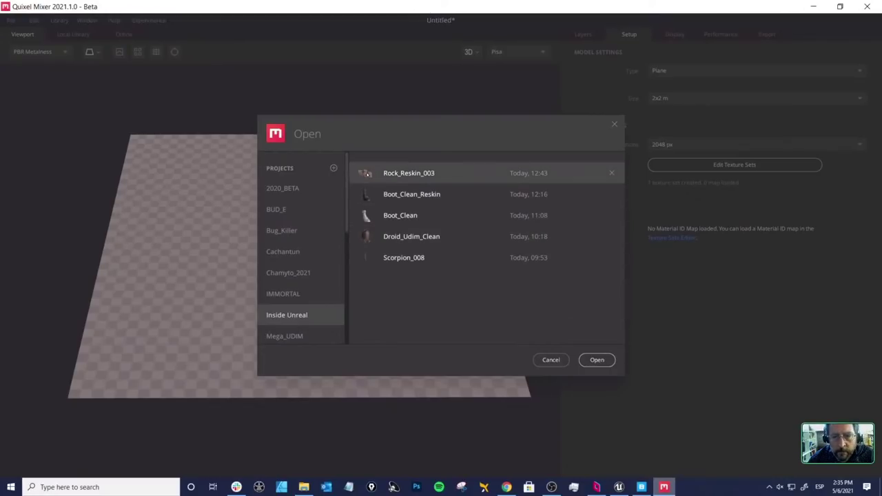
pyautogui.click(597, 360)
pyautogui.click(508, 298)
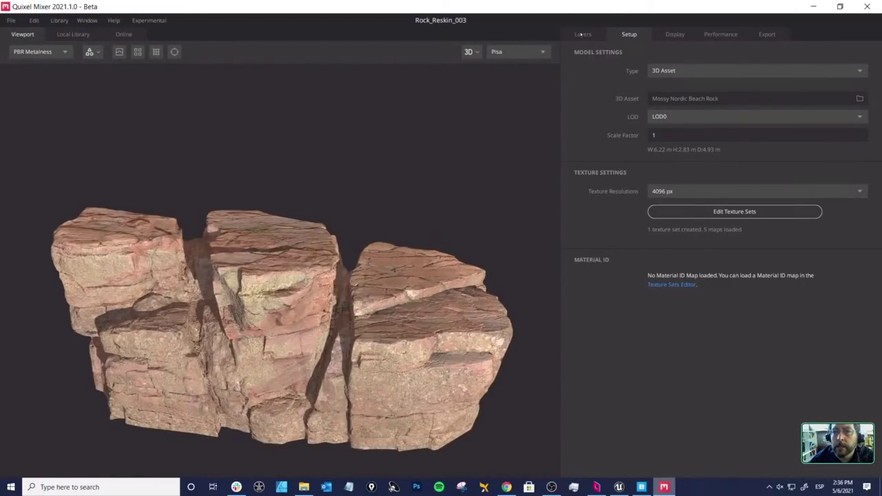
# Step: Display the layers of the rock mix, make LAYER SET 1 visible and examine the mossy surface
pyautogui.click(582, 34)
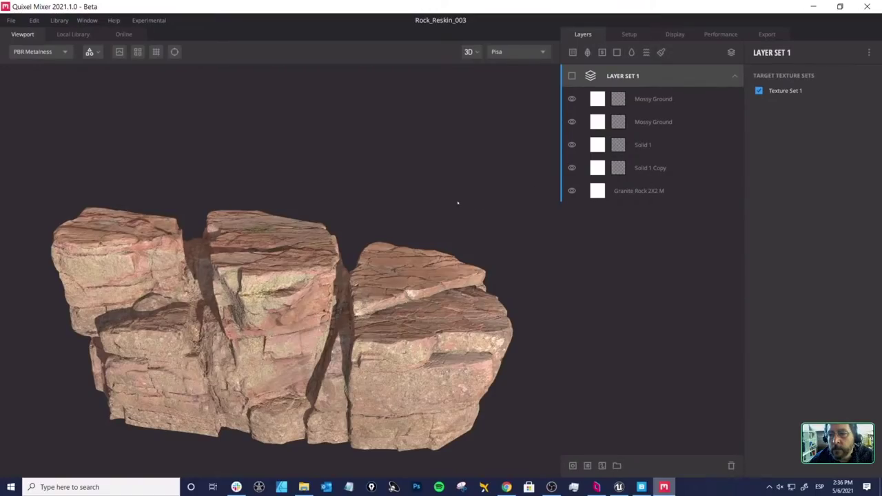
pyautogui.moveTo(458, 202)
pyautogui.mouseDown()
pyautogui.moveTo(342, 200)
pyautogui.moveTo(321, 239)
pyautogui.mouseUp()
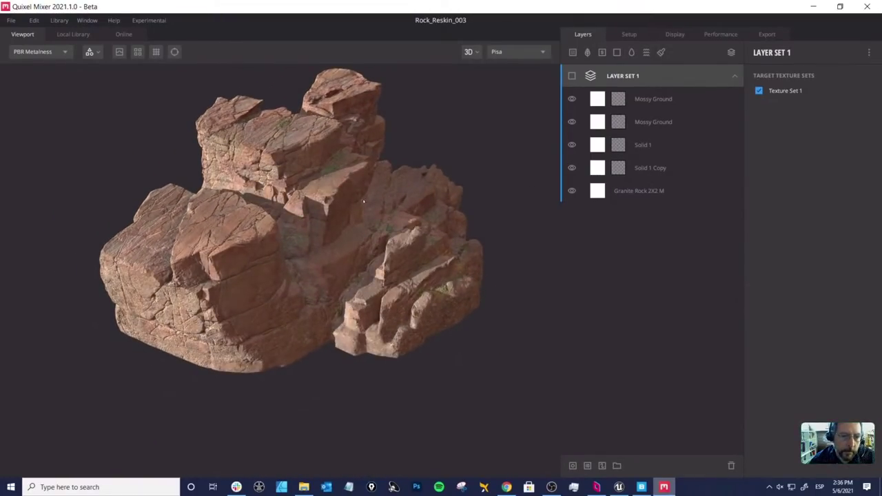
pyautogui.moveTo(341, 209)
pyautogui.mouseDown()
pyautogui.moveTo(312, 208)
pyautogui.moveTo(416, 186)
pyautogui.mouseUp()
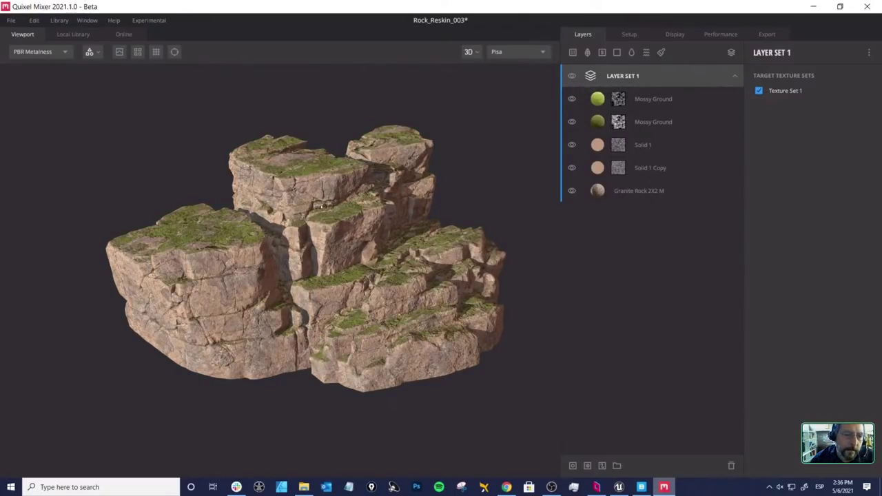
pyautogui.moveTo(321, 205); pyautogui.dragTo(348, 212)
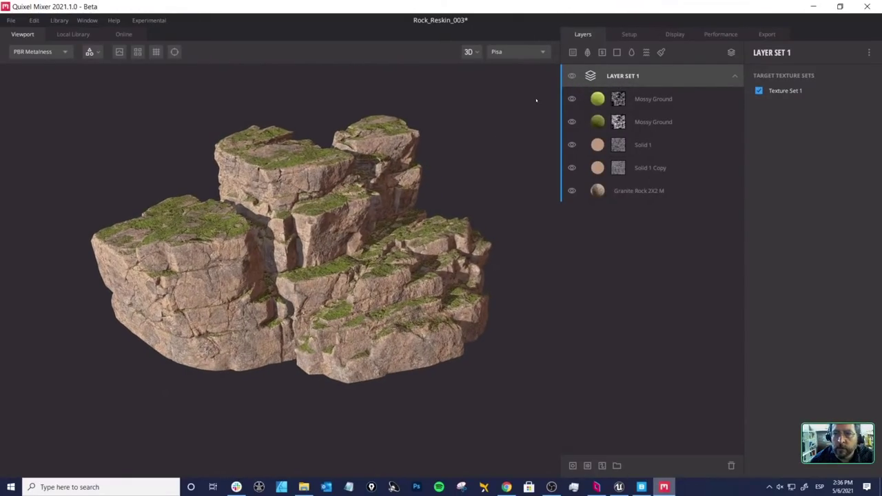
# Step: Hide both Mossy Ground layers, Solid 1 and Solid 1 Copy to inspect the Granite Rock 2X2 M base alone
pyautogui.click(571, 98)
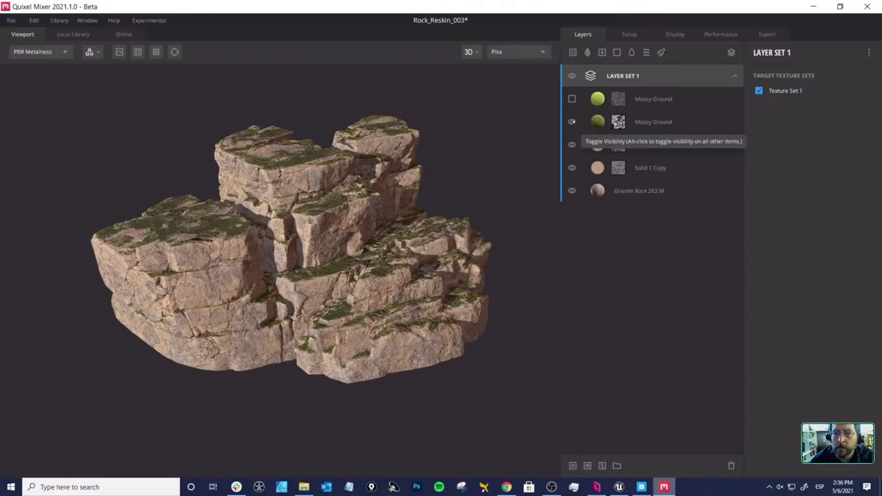
pyautogui.click(571, 122)
pyautogui.click(571, 145)
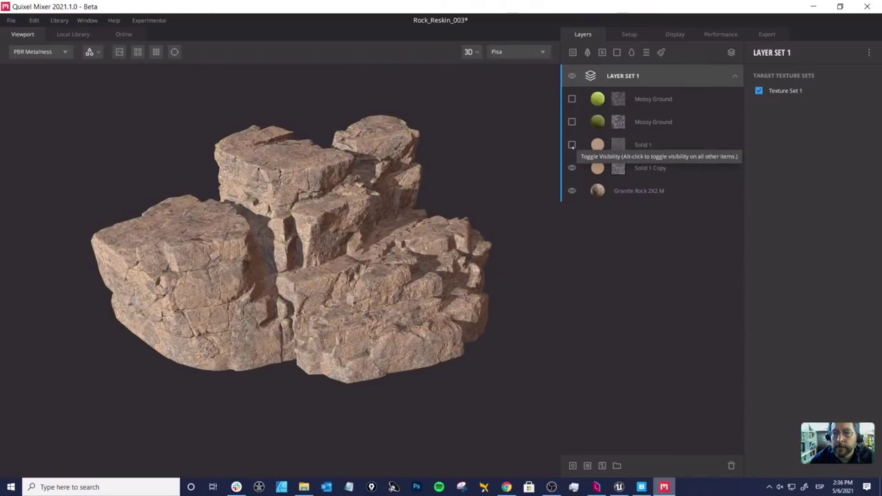
pyautogui.click(571, 168)
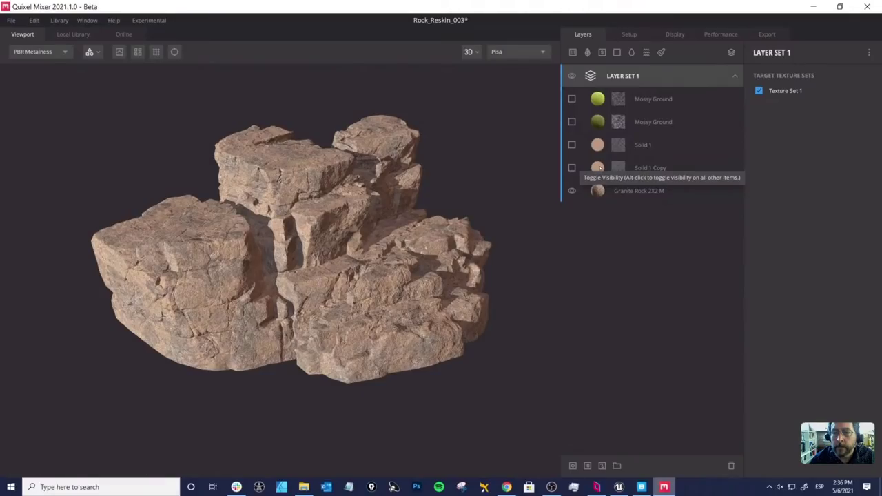
# Step: Make the Solid 1 Copy layer visible and display its layer mask on the rock
pyautogui.click(597, 167)
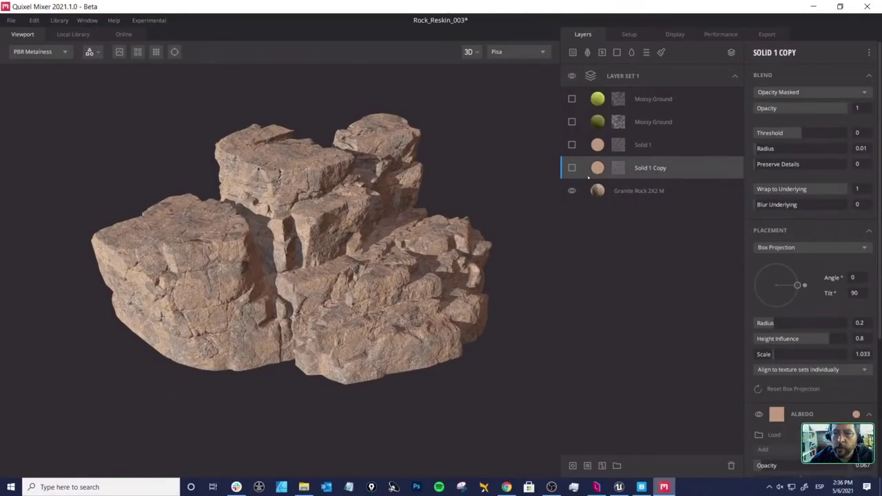
pyautogui.click(571, 167)
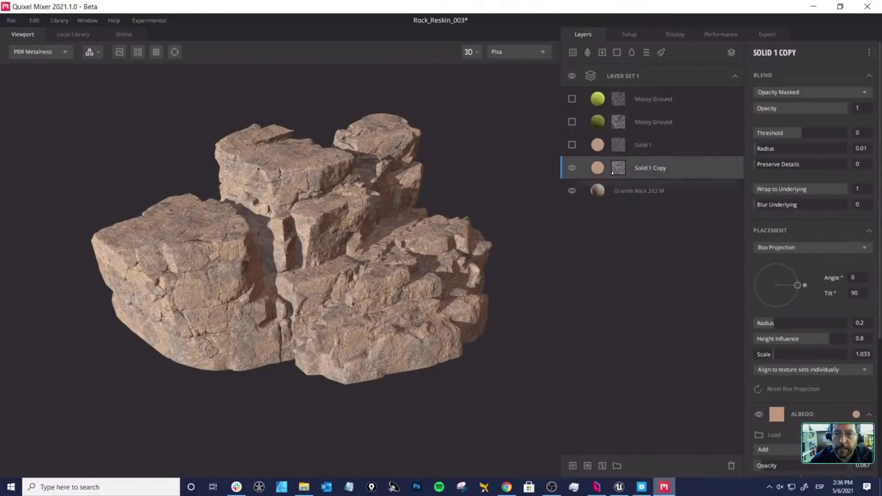
pyautogui.click(616, 168)
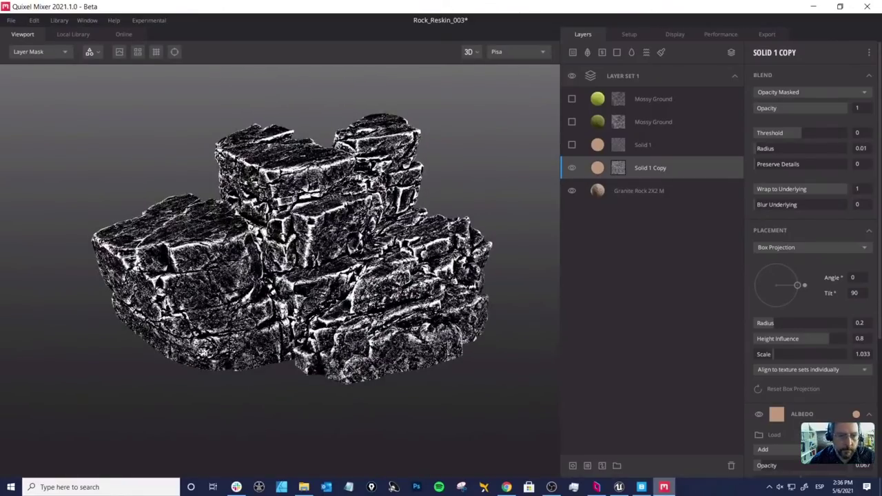
# Step: Make the Solid 1 layer visible, check its mask on the rock, and switch the viewport to Albedo
pyautogui.click(598, 145)
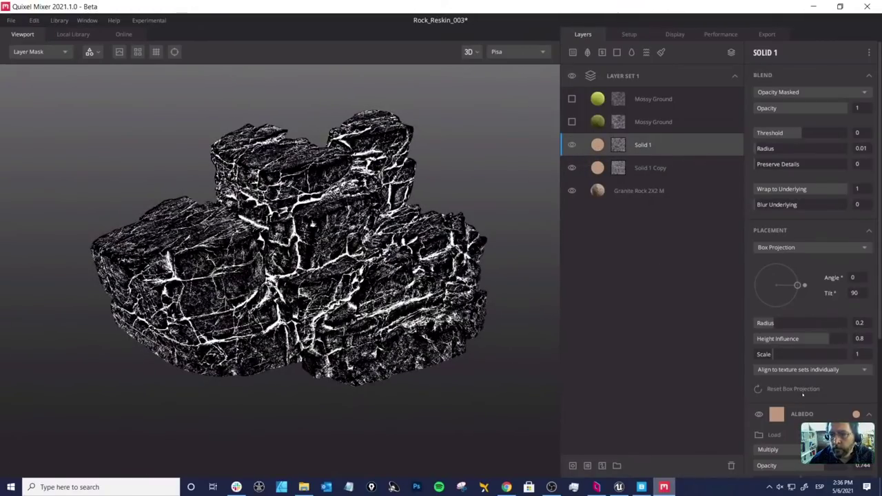
pyautogui.scroll(-1, 803, 393)
pyautogui.press('2')
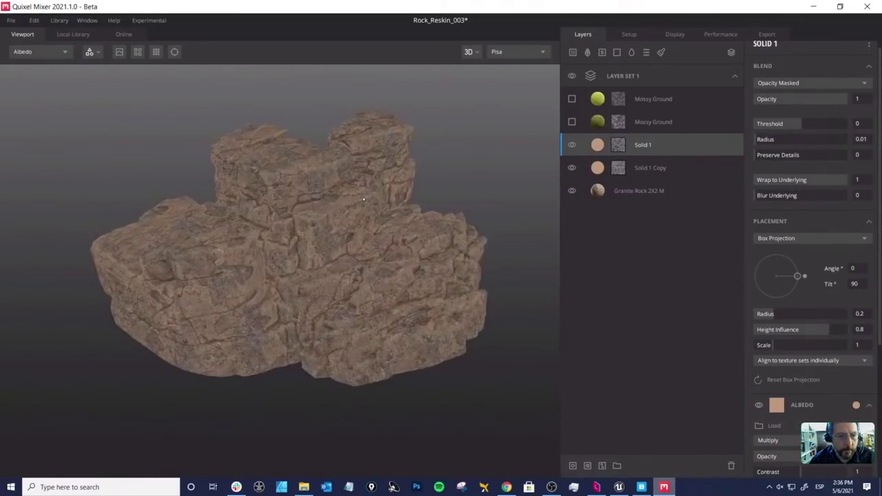
pyautogui.moveTo(359, 211); pyautogui.dragTo(357, 208, button='middle')
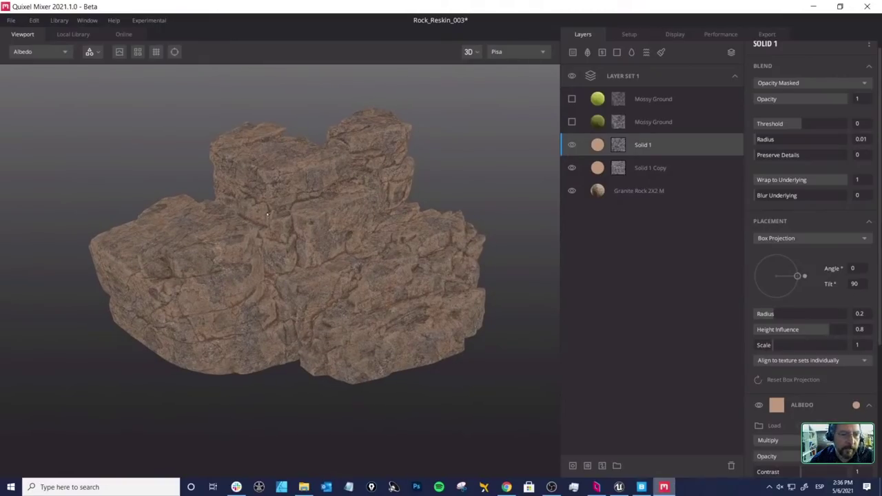
# Step: Make the dark green Mossy Ground layer visible and collapse the Posterize, Texture Map and upper Normal components in its mask stack
pyautogui.click(593, 123)
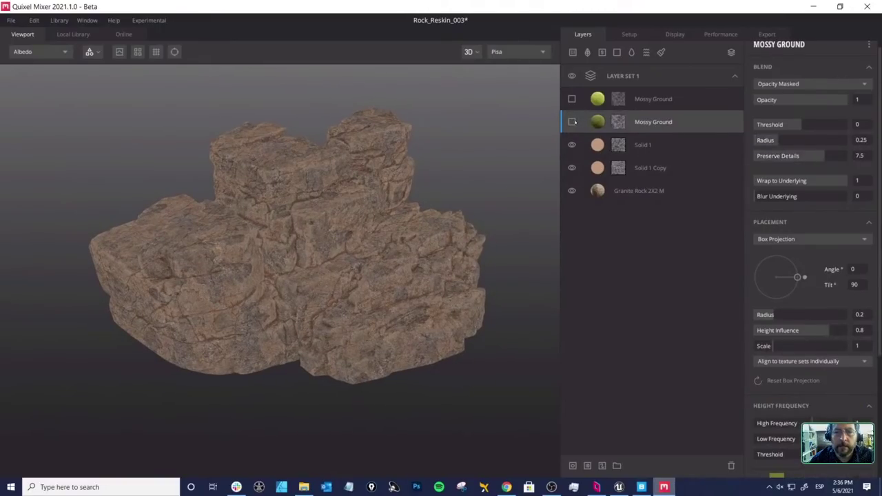
pyautogui.click(571, 122)
pyautogui.moveTo(307, 200); pyautogui.dragTo(318, 198)
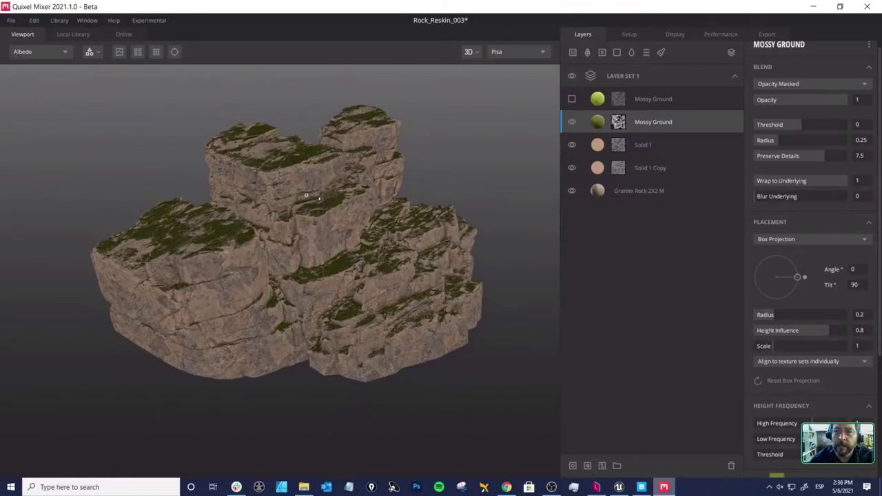
pyautogui.click(618, 121)
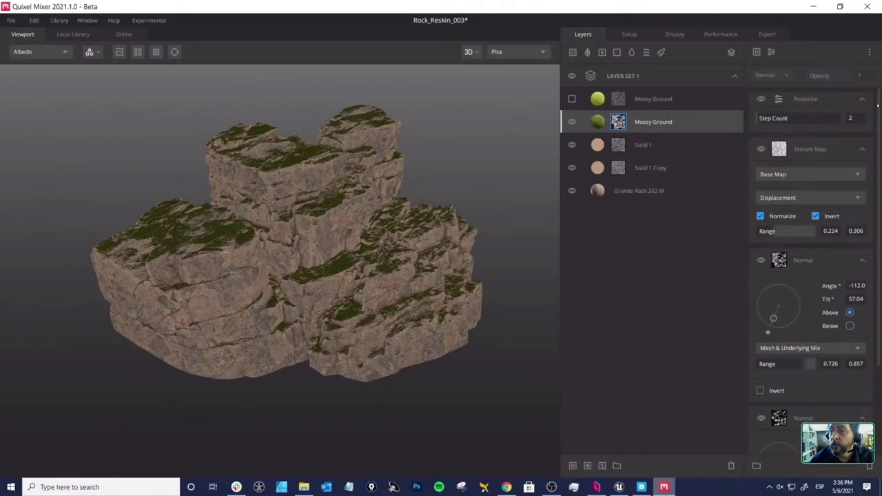
pyautogui.click(862, 99)
pyautogui.click(861, 122)
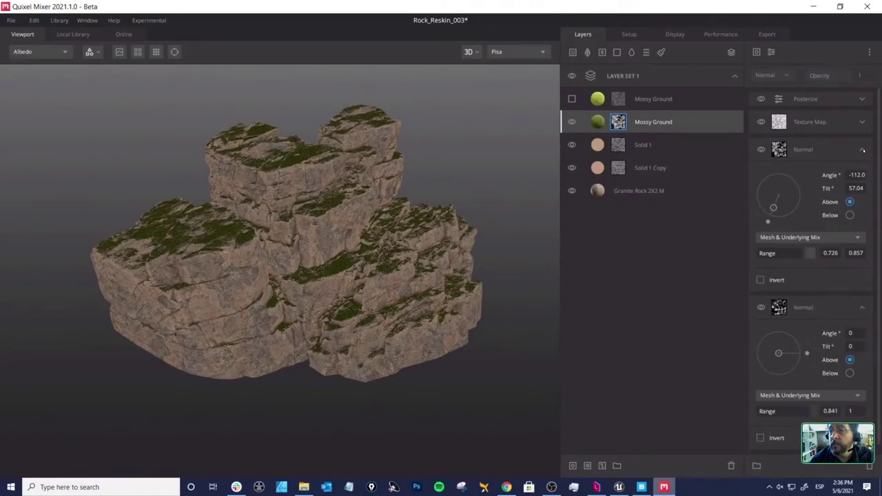
pyautogui.click(861, 150)
# Step: Make the bright green Mossy Ground layer visible and examine the moss coverage on the rock's albedo
pyautogui.click(597, 101)
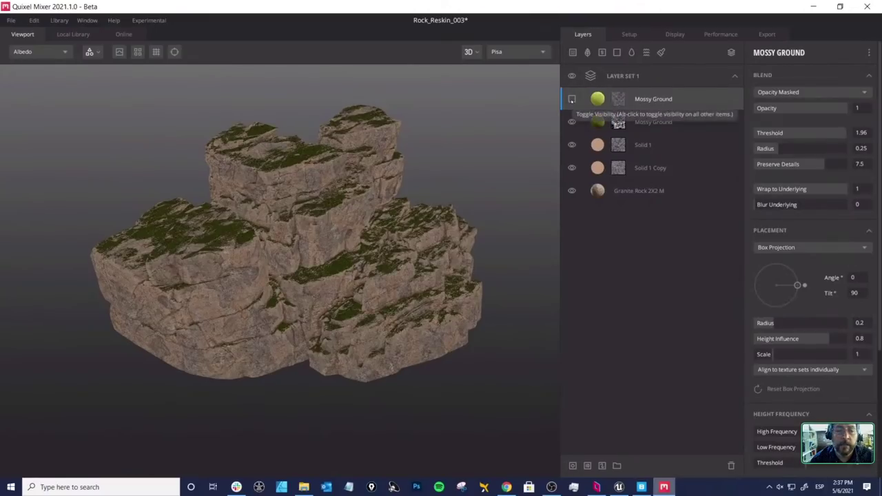
pyautogui.click(571, 122)
pyautogui.moveTo(422, 186); pyautogui.dragTo(228, 217)
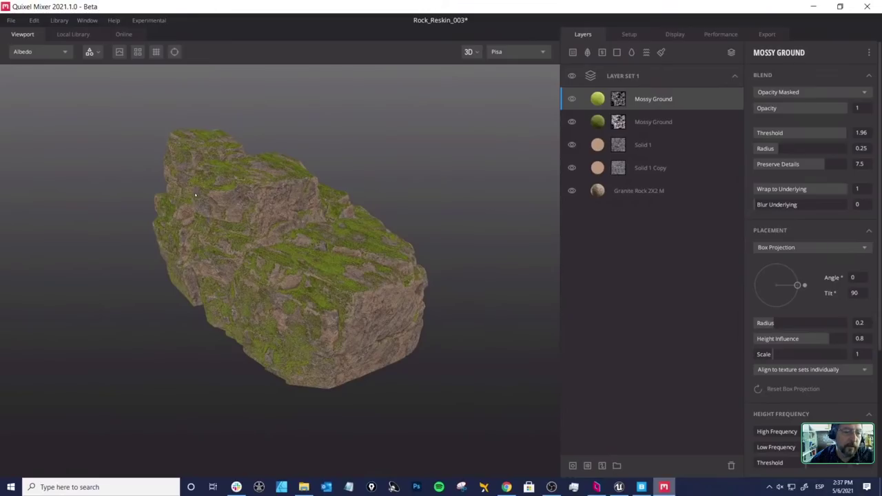
# Step: Switch the viewport to PBR Metalness and examine the mossy rock from several angles under changing light directions
pyautogui.press('c')
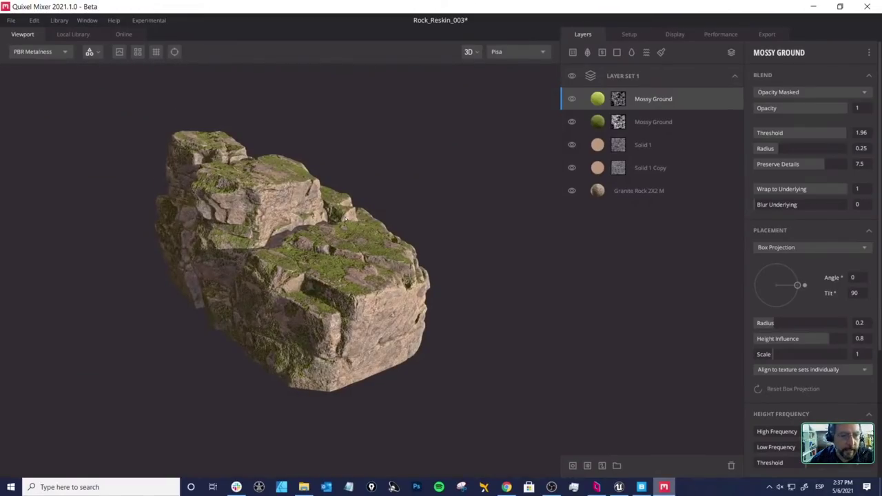
pyautogui.keyDown('shift'); pyautogui.moveTo(260, 207); pyautogui.dragTo(356, 197, button='right'); pyautogui.keyUp('shift')
pyautogui.moveTo(355, 198); pyautogui.dragTo(399, 198)
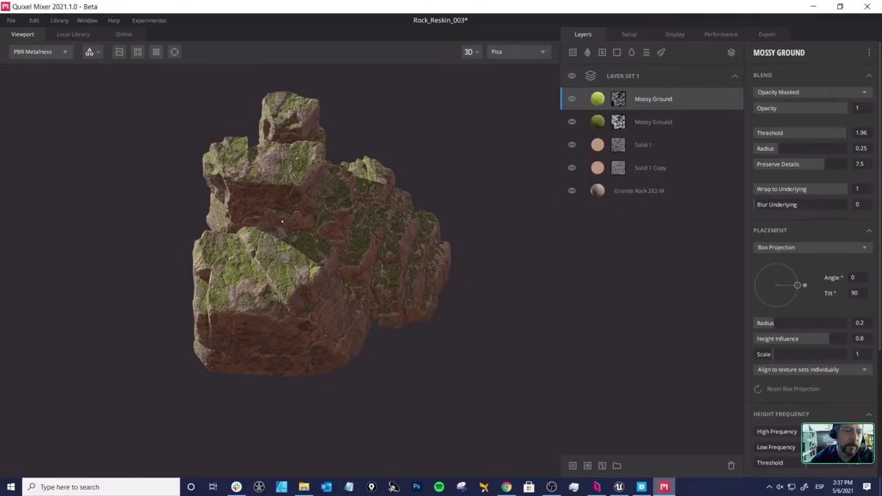
pyautogui.moveTo(282, 222); pyautogui.dragTo(379, 216)
pyautogui.moveTo(289, 227); pyautogui.dragTo(326, 222)
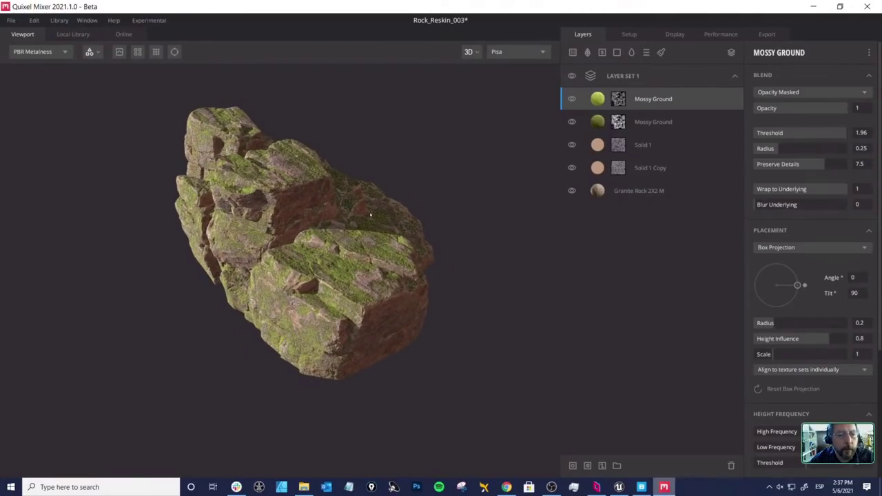
pyautogui.moveTo(338, 213); pyautogui.dragTo(285, 187)
pyautogui.moveTo(380, 173); pyautogui.dragTo(348, 221)
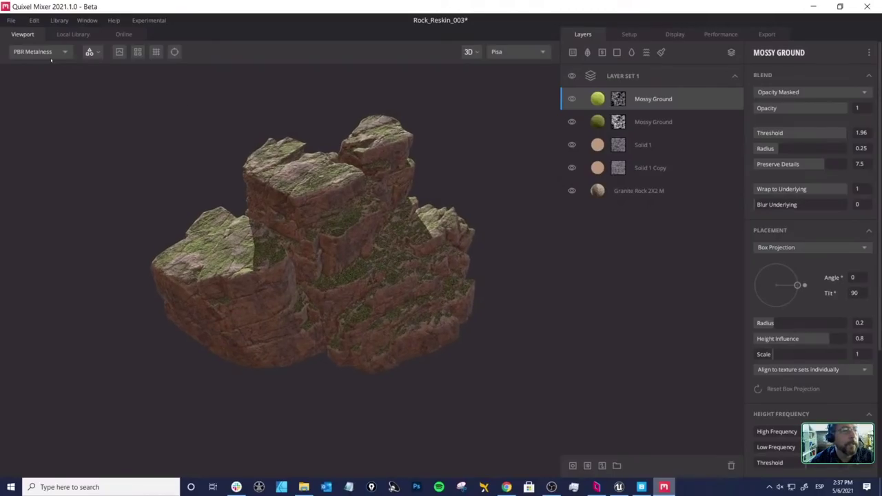
# Step: Open the Droid_Udim_Clean mix from the Inside Unreal project without saving the changes to Rock_Reskin_003
pyautogui.click(11, 20)
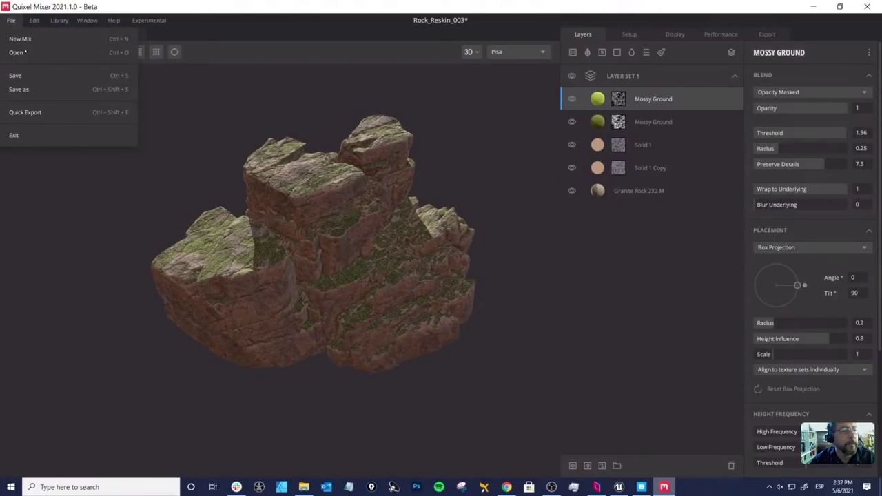
pyautogui.hotkey('ctrl', 'o')
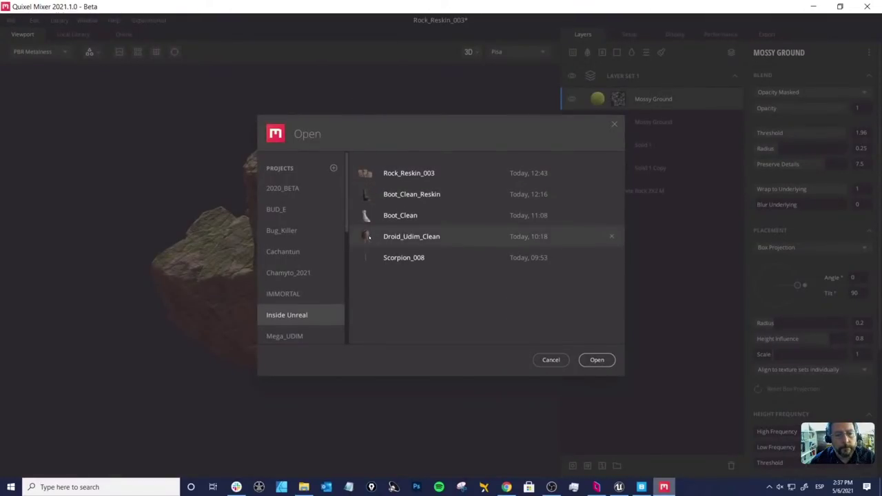
pyautogui.click(596, 360)
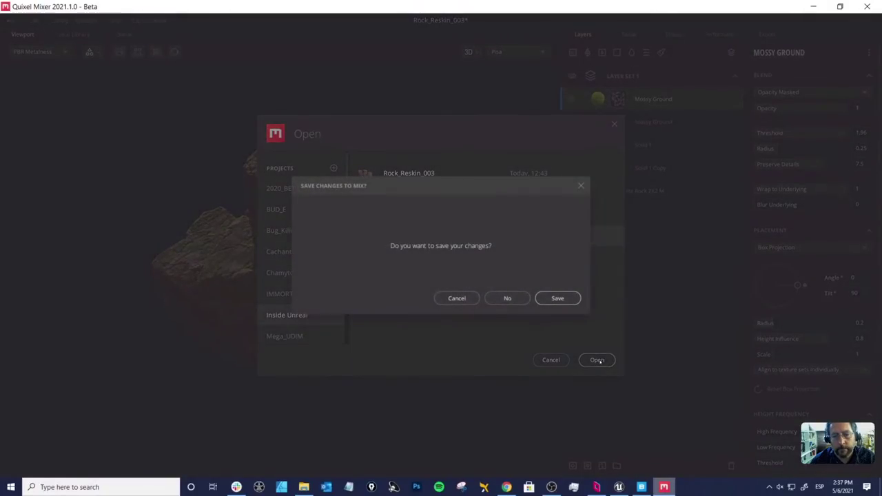
pyautogui.click(508, 297)
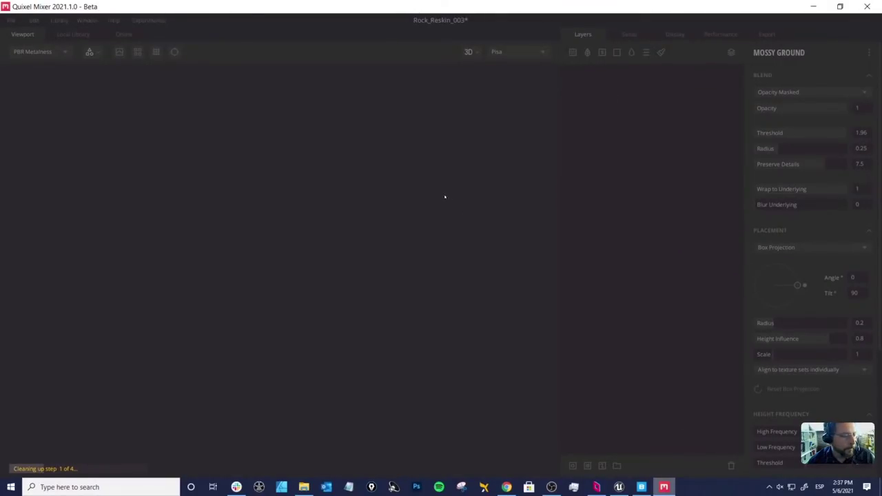
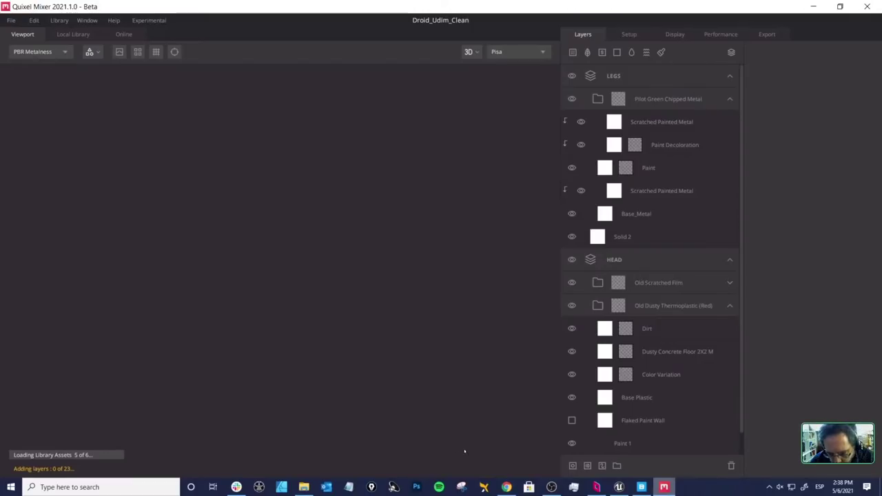
# Step: Switch to Unreal Editor, select the yellow droid in the level and examine it up close before returning to Quixel Mixer
pyautogui.click(619, 487)
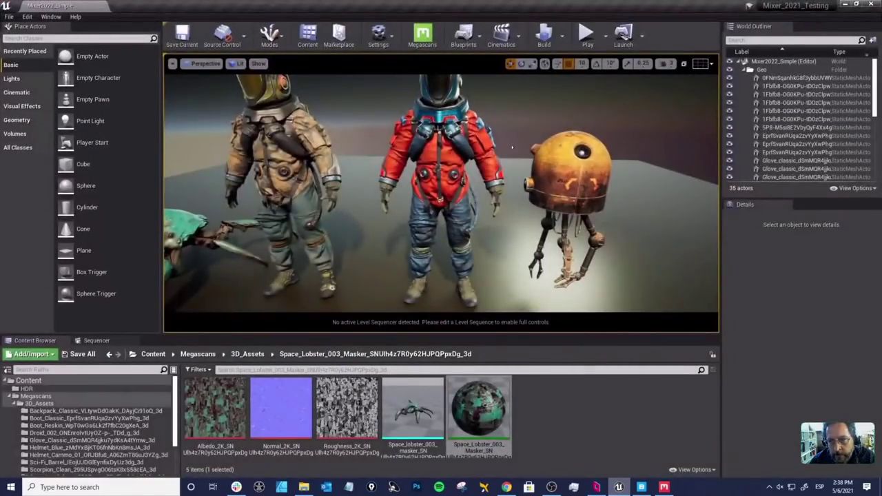
pyautogui.click(580, 169)
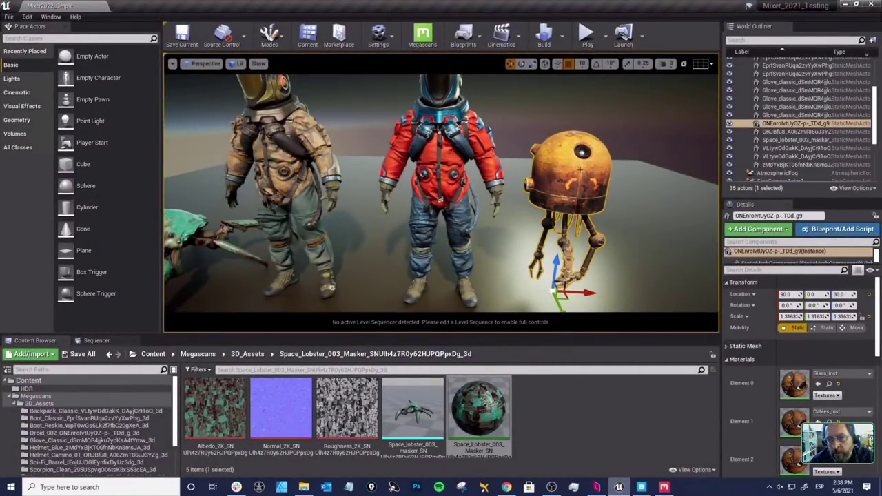
pyautogui.keyDown('alt'); pyautogui.moveTo(580, 169); pyautogui.dragTo(634, 202); pyautogui.keyUp('alt')
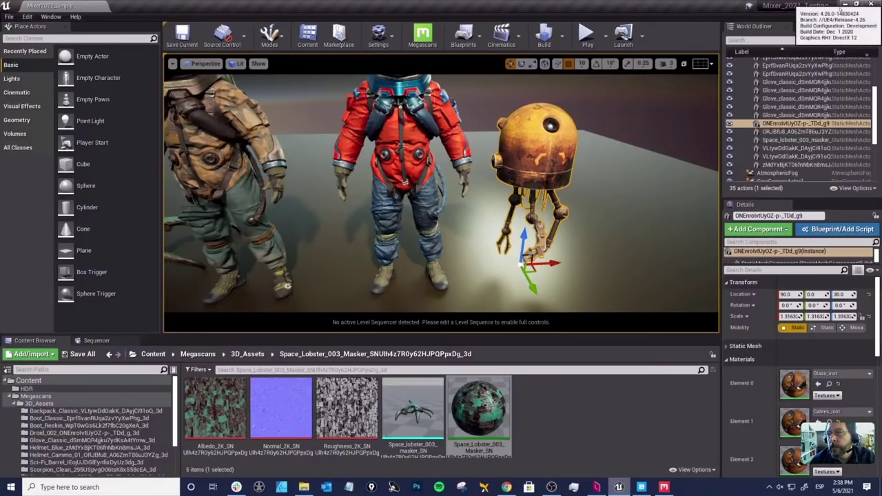
pyautogui.click(845, 5)
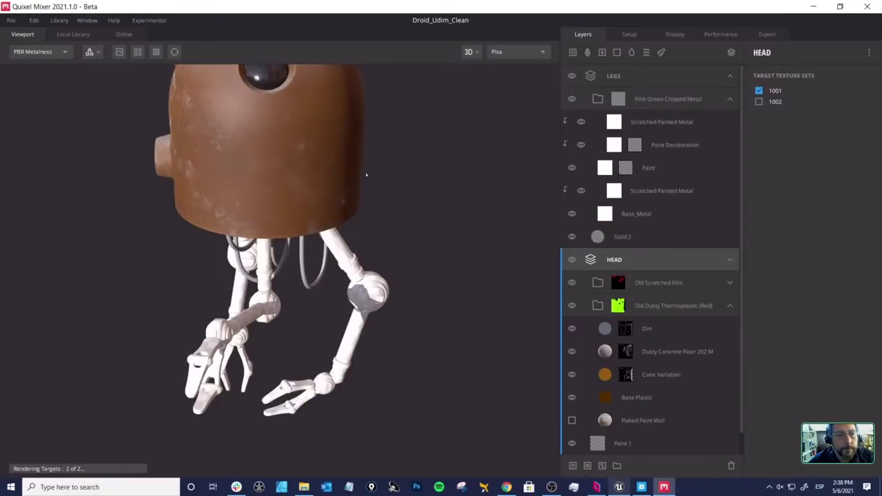
# Step: Examine the textured droid from several angles and check its UDIM tiles in the 2D view before returning to 3D
pyautogui.moveTo(414, 193); pyautogui.dragTo(436, 249, button='middle')
pyautogui.moveTo(441, 217); pyautogui.dragTo(346, 206)
pyautogui.moveTo(421, 202); pyautogui.dragTo(384, 190)
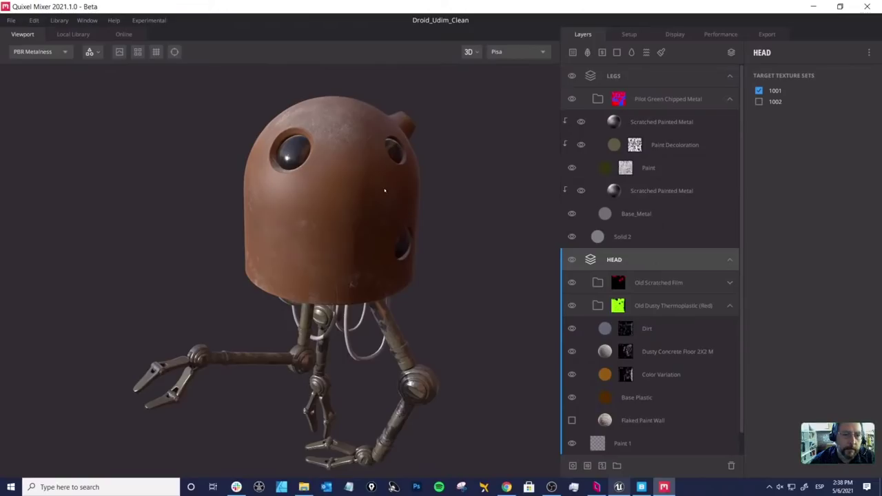
pyautogui.moveTo(303, 149); pyautogui.dragTo(286, 102, button='middle')
pyautogui.moveTo(356, 166); pyautogui.dragTo(349, 155)
pyautogui.moveTo(349, 156); pyautogui.dragTo(355, 178, button='middle')
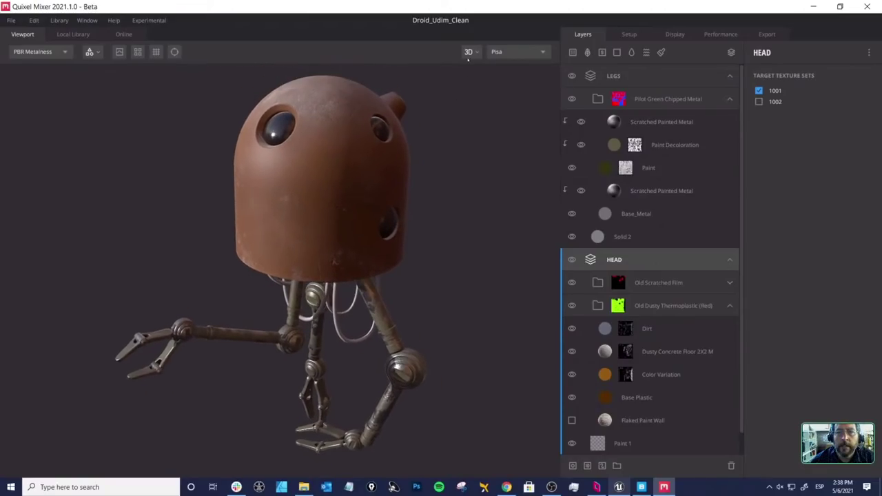
pyautogui.click(469, 51)
pyautogui.click(465, 90)
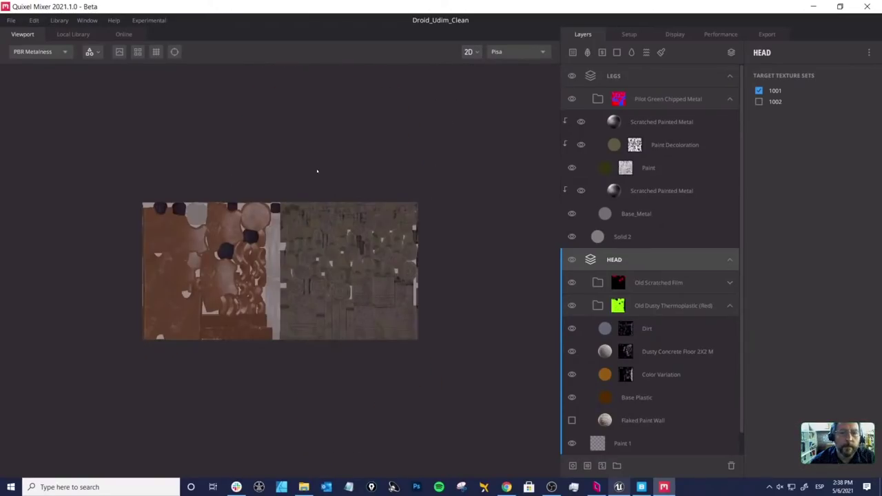
pyautogui.click(469, 52)
pyautogui.click(466, 75)
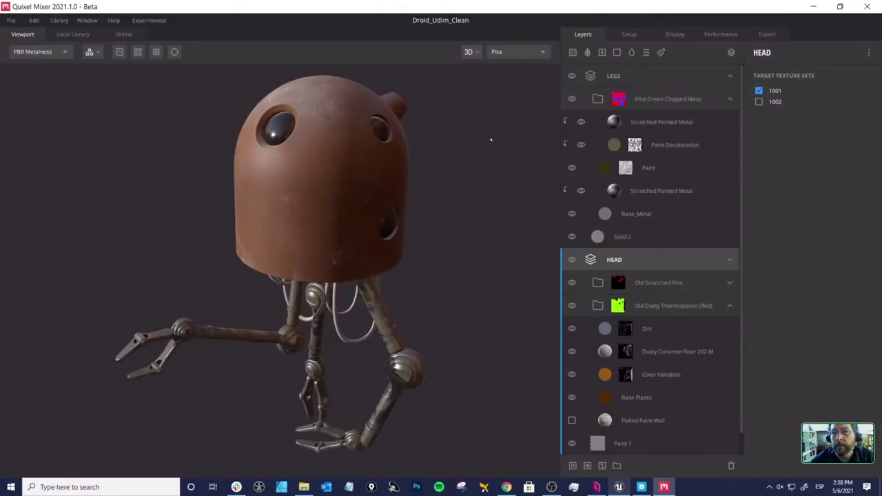
# Step: Delete the LEGS layer set and clear all layers from the HEAD layer set
pyautogui.click(624, 76)
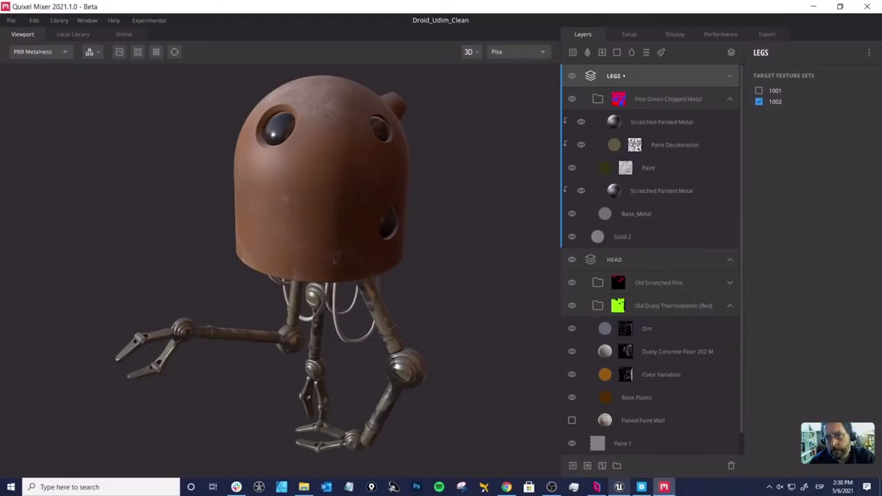
pyautogui.press('Delete')
pyautogui.press('Delete')
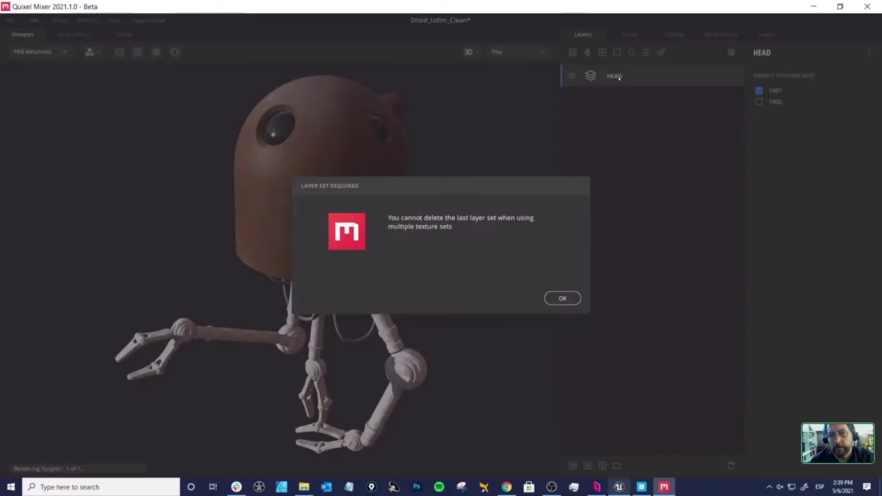
pyautogui.click(563, 299)
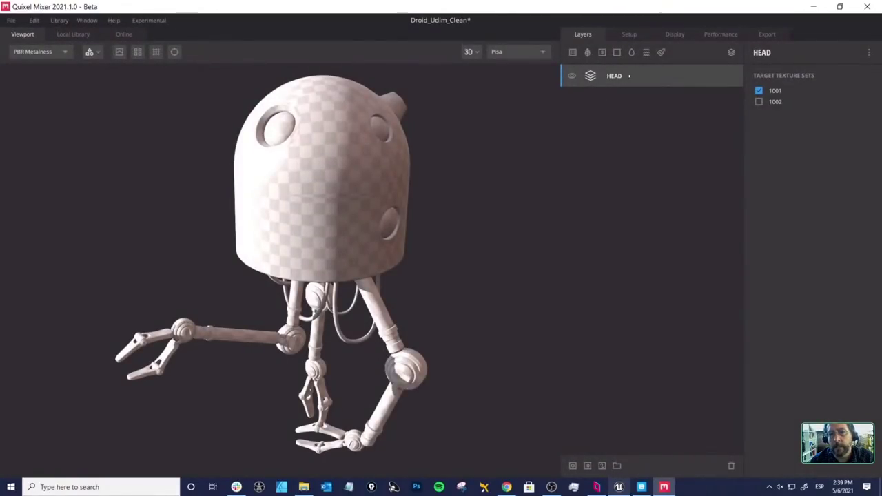
# Step: Rename the HEAD layer set to TS
pyautogui.keyDown('alt'); pyautogui.moveTo(451, 239); pyautogui.dragTo(401, 207, button='right'); pyautogui.keyUp('alt')
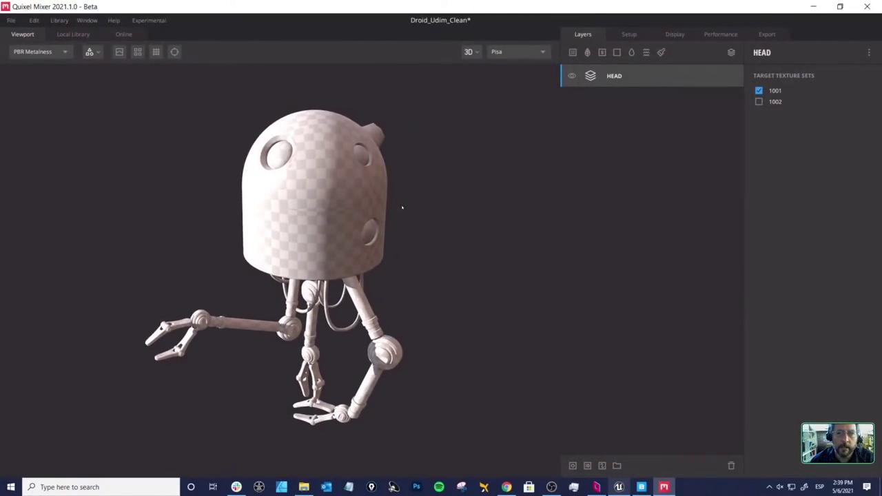
pyautogui.doubleClick(618, 76)
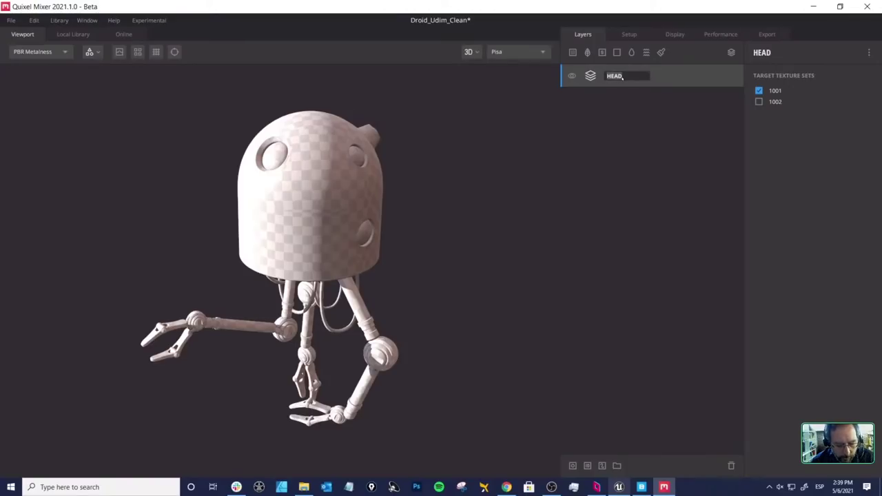
pyautogui.write('TS')
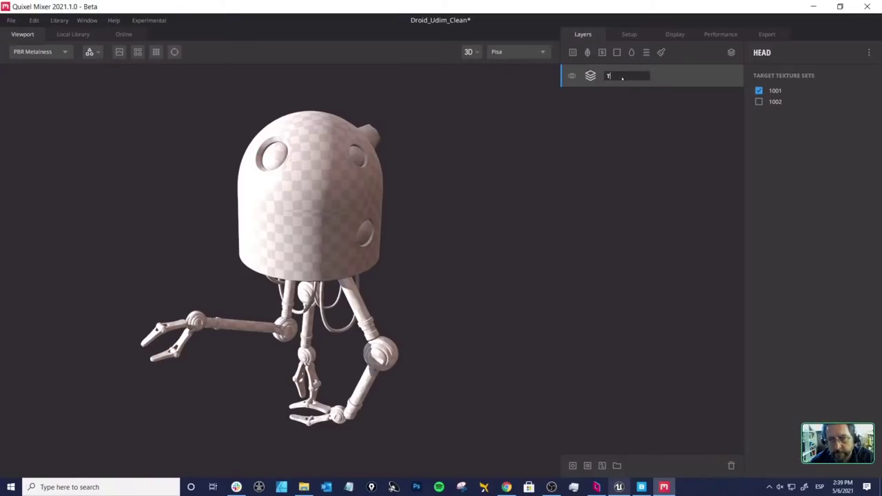
pyautogui.press('Return')
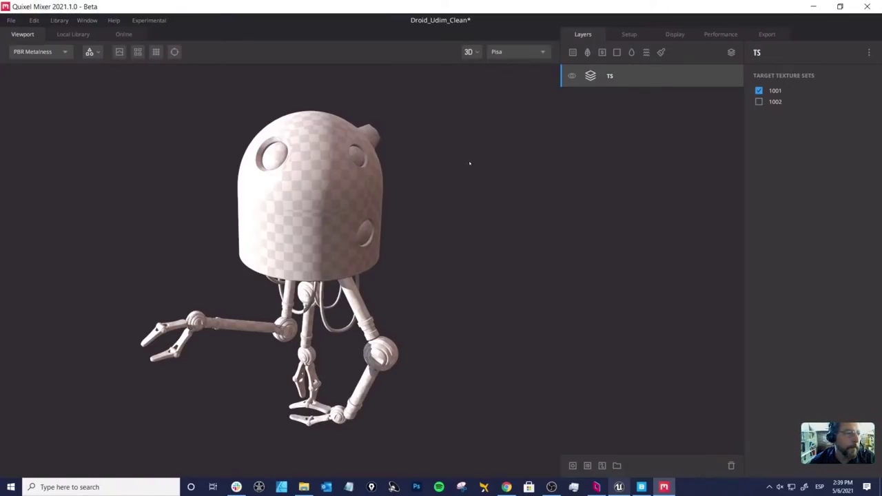
pyautogui.moveTo(432, 189)
pyautogui.mouseDown()
pyautogui.moveTo(451, 199)
pyautogui.moveTo(464, 185)
pyautogui.moveTo(447, 182)
pyautogui.mouseUp()
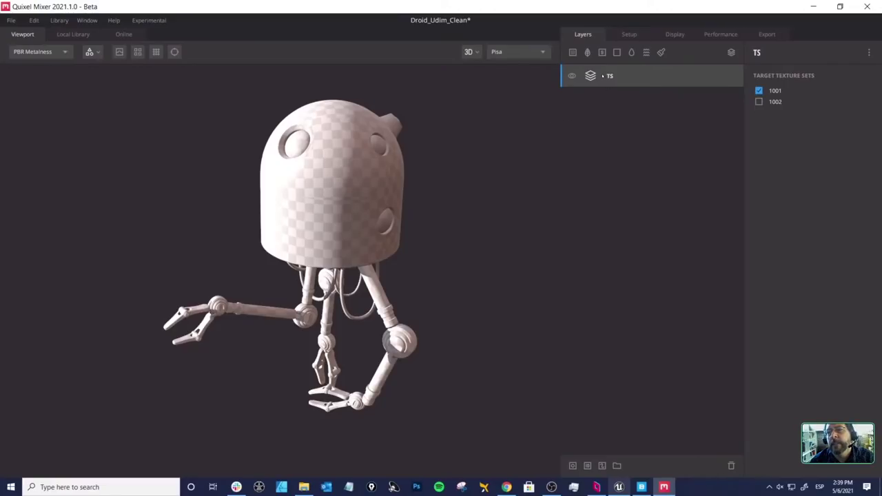
# Step: Review the droid's model setup and the base maps of texture set 1001 in the texture sets editor
pyautogui.click(629, 34)
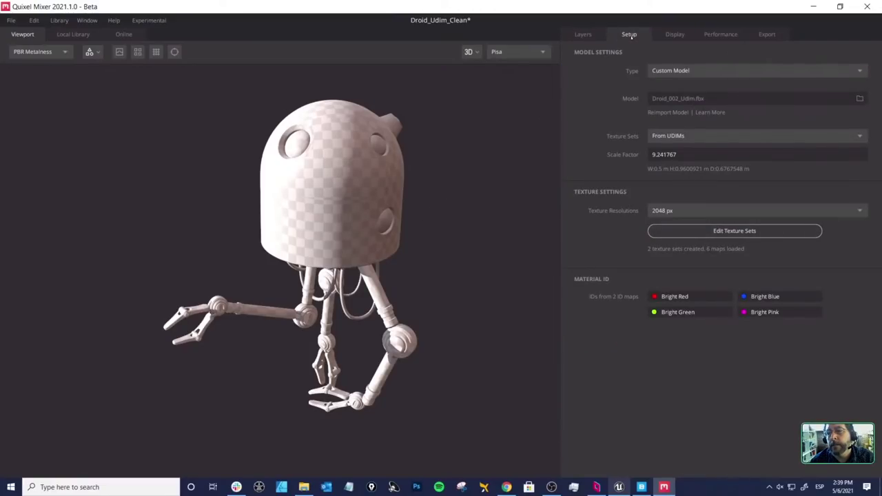
pyautogui.click(724, 232)
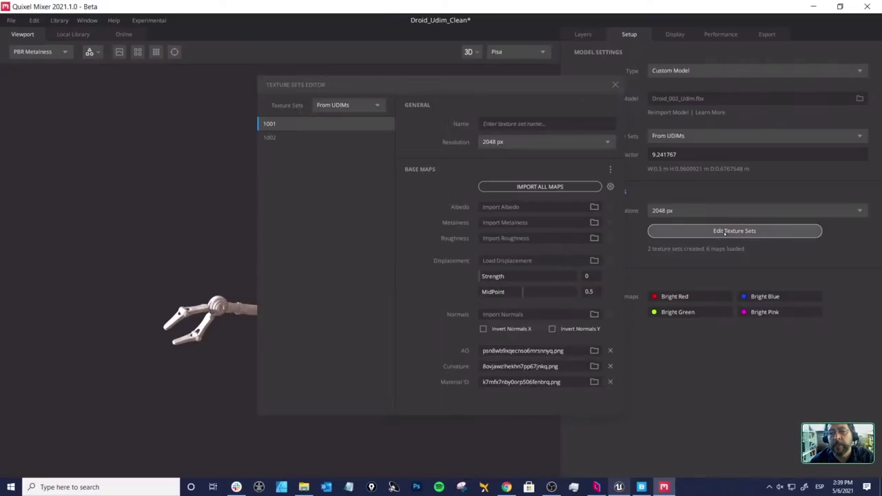
pyautogui.moveTo(479, 87); pyautogui.dragTo(408, 114)
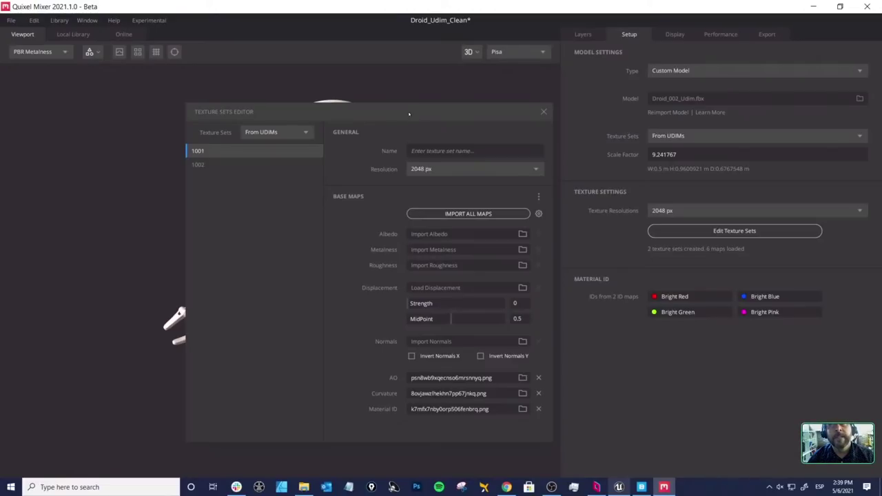
pyautogui.click(544, 112)
pyautogui.click(582, 35)
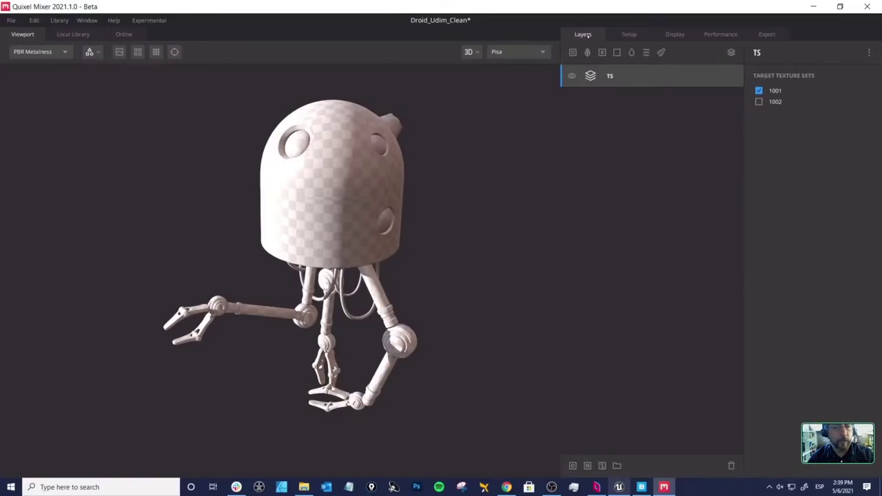
pyautogui.keyDown('alt'); pyautogui.moveTo(474, 150); pyautogui.dragTo(477, 161); pyautogui.keyUp('alt')
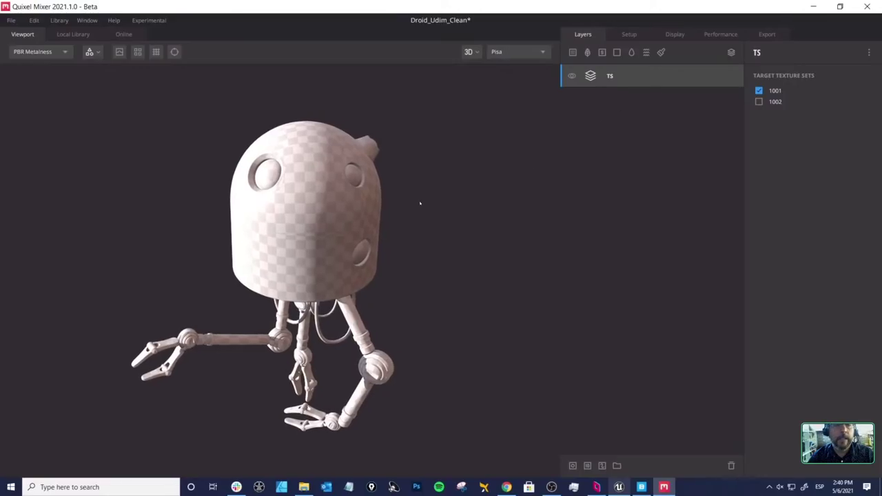
# Step: Review the export target, texture maps and texture sets in the export settings and return to the layer stack
pyautogui.click(767, 35)
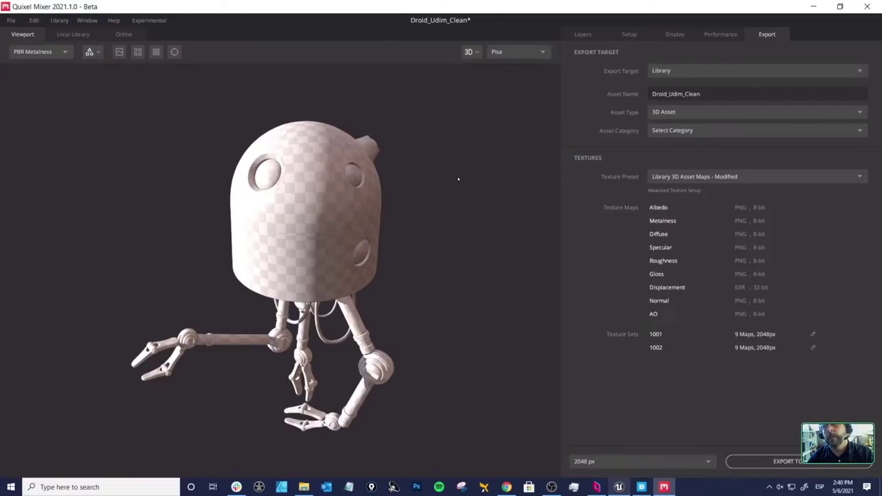
pyautogui.click(582, 34)
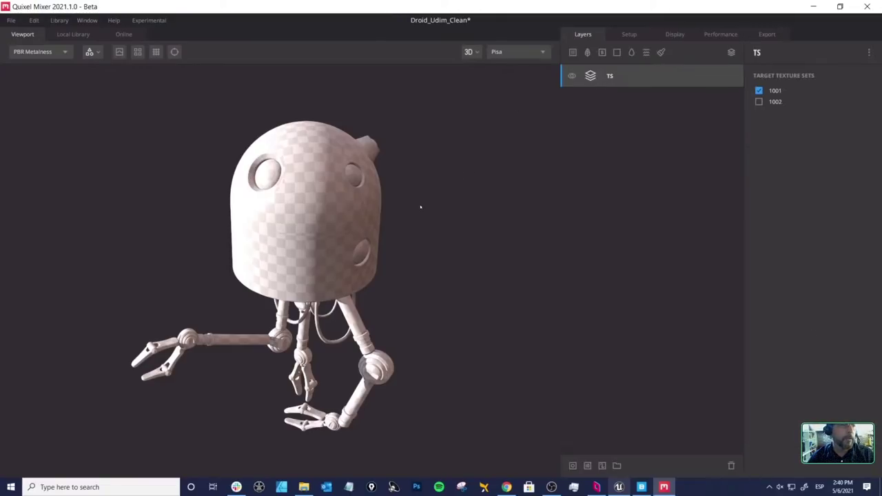
pyautogui.moveTo(429, 220)
pyautogui.mouseDown()
pyautogui.moveTo(436, 232)
pyautogui.moveTo(443, 225)
pyautogui.mouseUp()
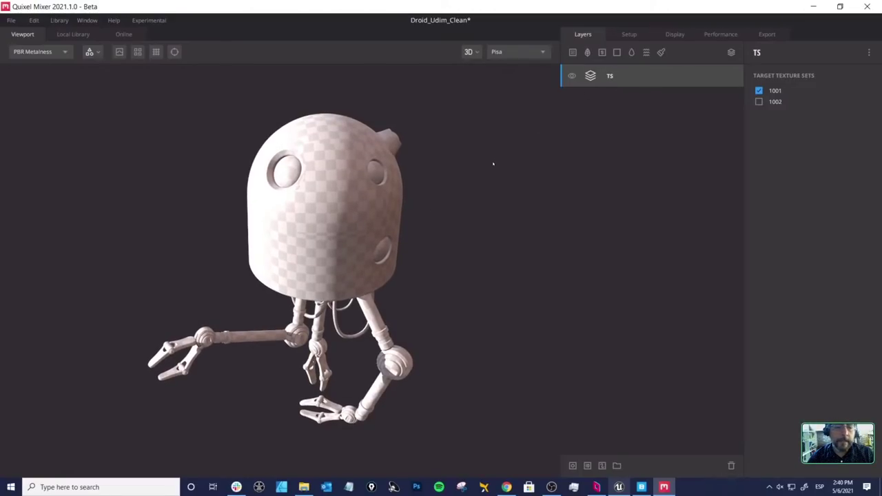
pyautogui.moveTo(479, 152); pyautogui.dragTo(487, 149)
pyautogui.moveTo(433, 192); pyautogui.dragTo(438, 182)
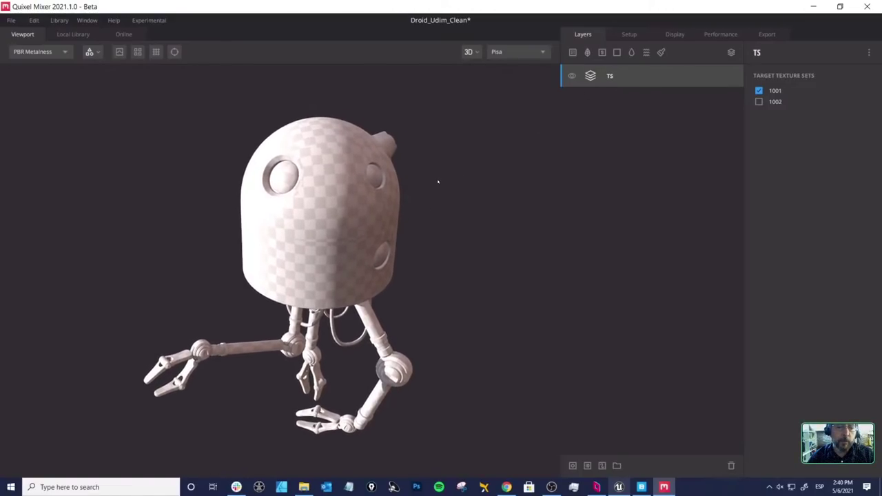
pyautogui.moveTo(435, 219); pyautogui.dragTo(447, 219)
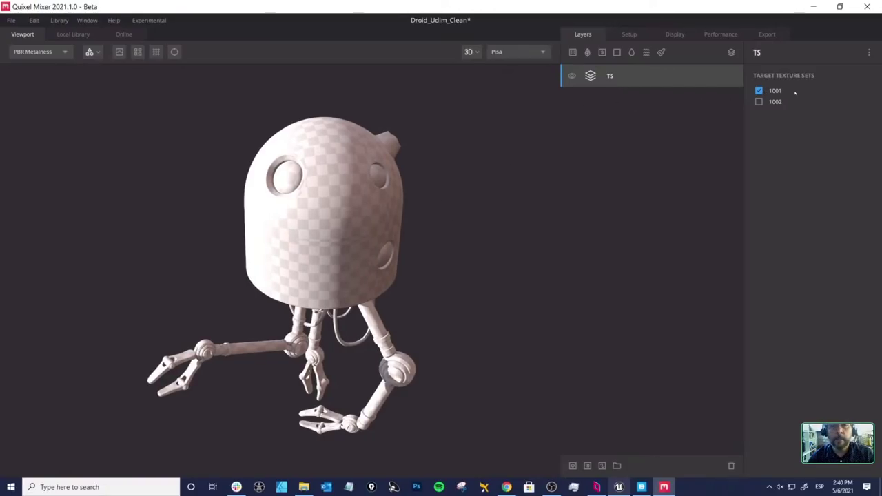
pyautogui.moveTo(448, 168); pyautogui.dragTo(445, 168)
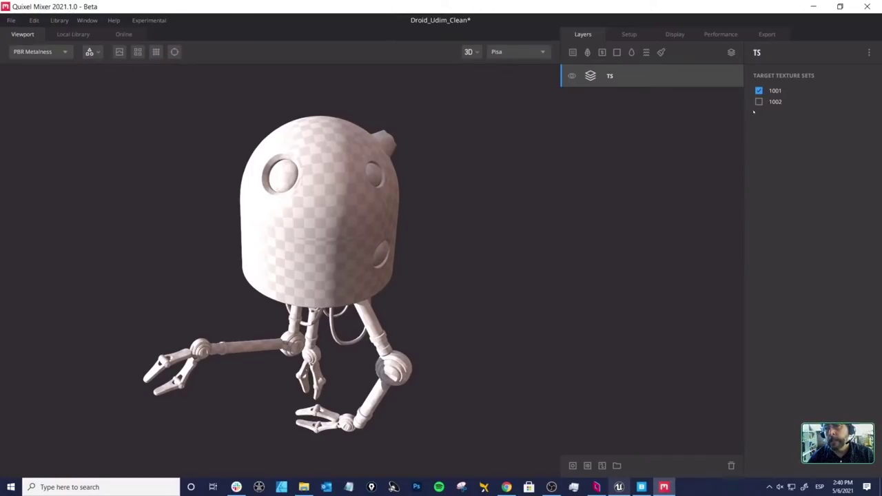
# Step: Add a solid layer to the TS layer set and include texture set 1002 in the set's targets
pyautogui.click(616, 53)
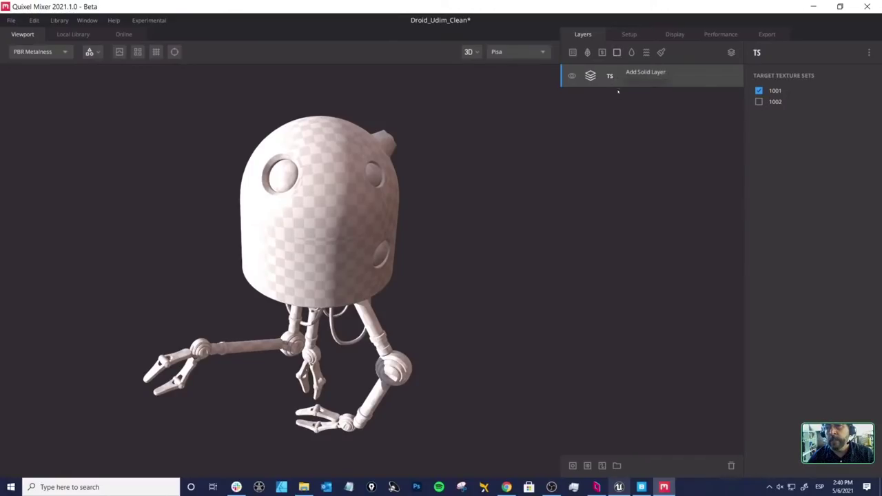
pyautogui.moveTo(478, 168); pyautogui.dragTo(429, 203)
pyautogui.click(610, 77)
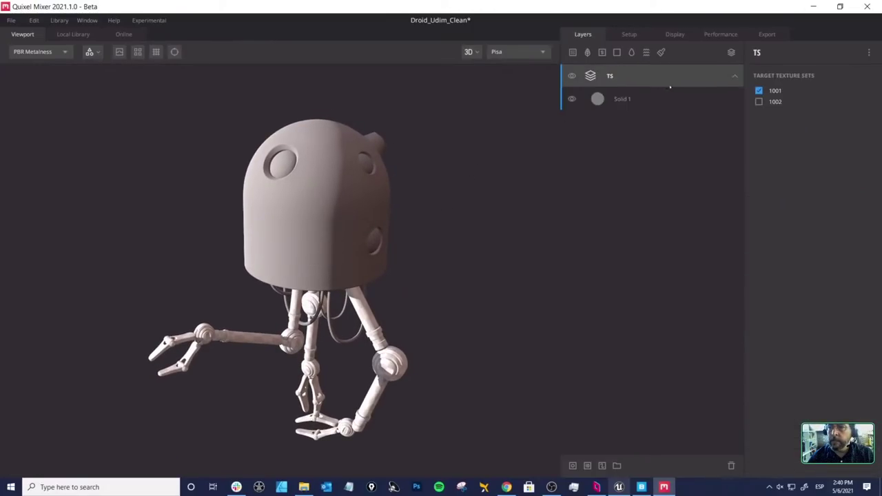
pyautogui.moveTo(403, 218); pyautogui.dragTo(415, 221)
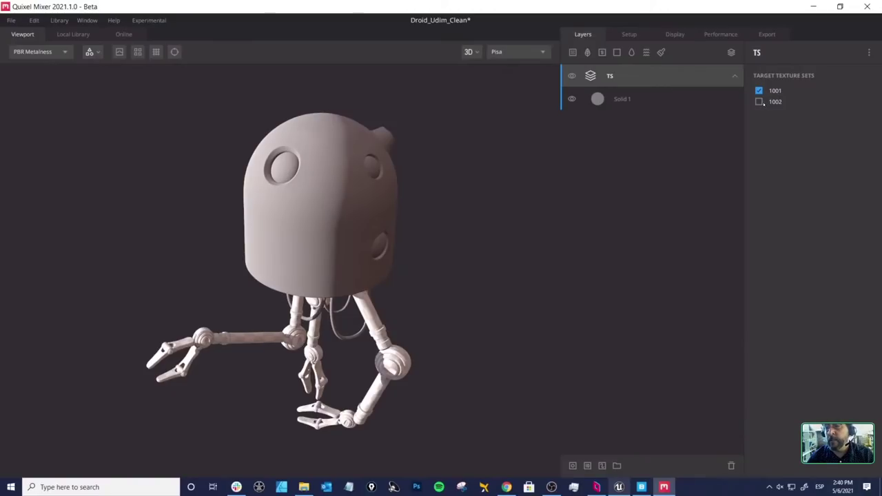
pyautogui.click(758, 101)
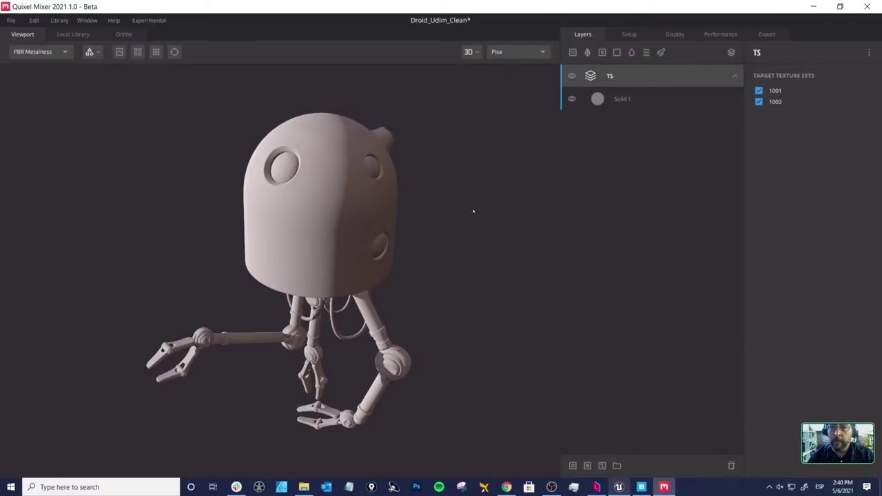
# Step: Set the Solid 1 layer's roughness color to a dark grey, hex 5E5E5E
pyautogui.click(596, 100)
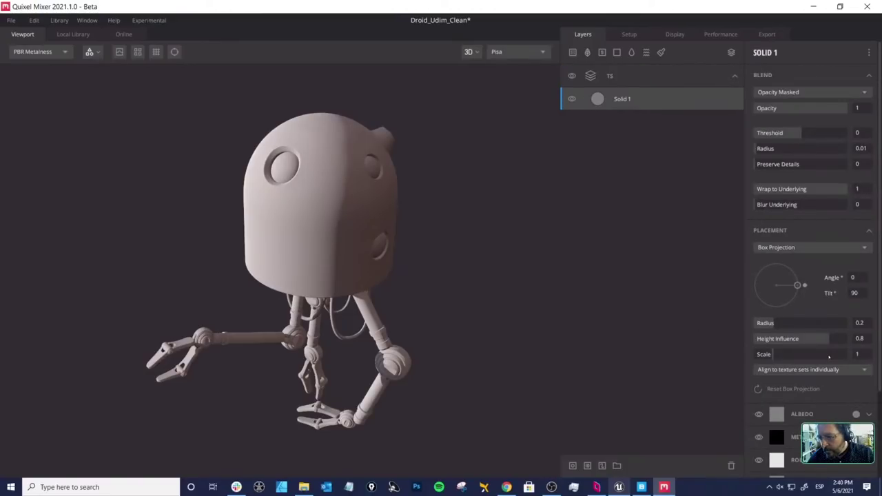
pyautogui.scroll(-3, 829, 356)
pyautogui.click(854, 386)
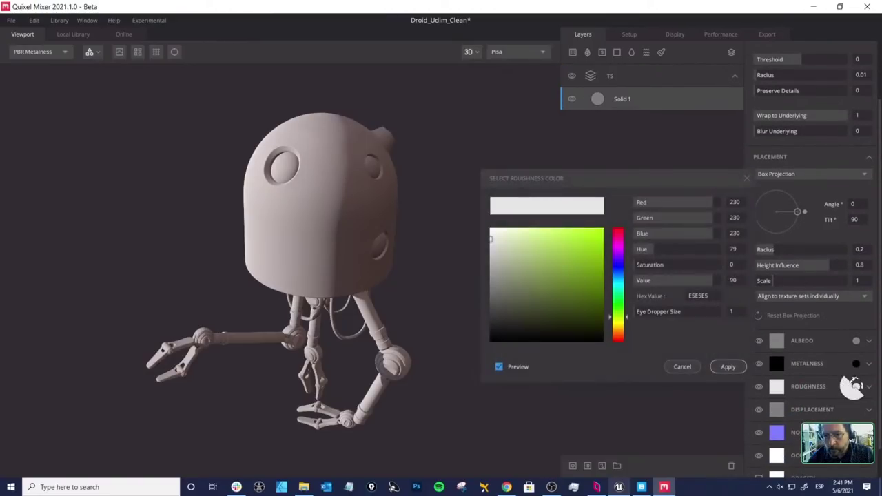
pyautogui.moveTo(494, 269); pyautogui.dragTo(490, 299)
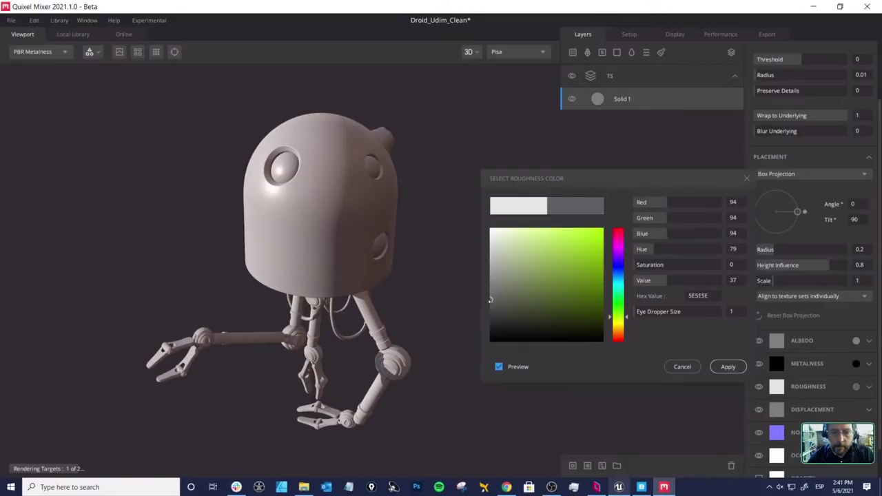
pyautogui.click(728, 367)
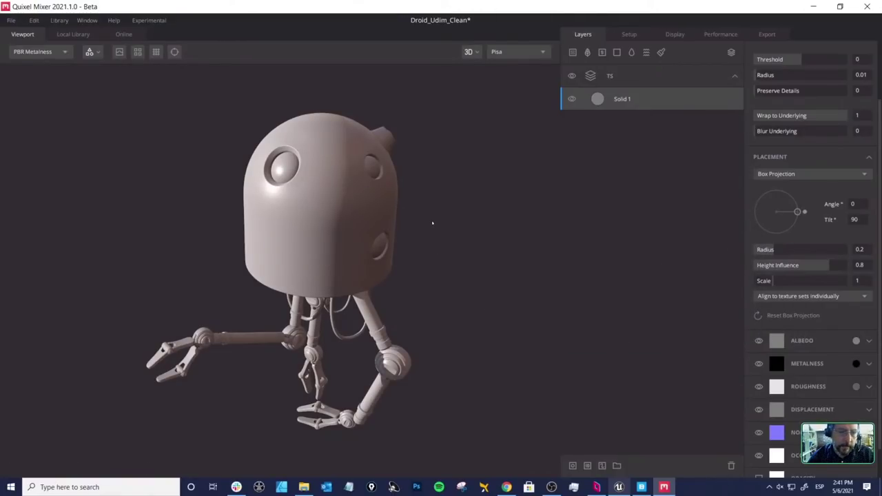
# Step: Rename the TS layer set HEAD and remove texture set 1002 from its targets, keeping only 1001
pyautogui.moveTo(432, 223)
pyautogui.mouseDown()
pyautogui.moveTo(537, 221)
pyautogui.moveTo(357, 220)
pyautogui.moveTo(404, 189)
pyautogui.moveTo(331, 207)
pyautogui.moveTo(338, 200)
pyautogui.moveTo(358, 206)
pyautogui.moveTo(336, 219)
pyautogui.moveTo(347, 214)
pyautogui.mouseUp()
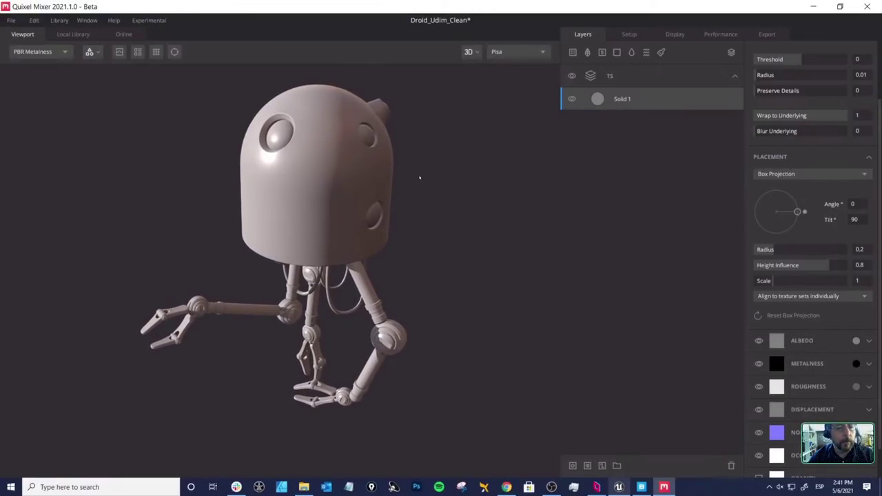
pyautogui.click(609, 77)
pyautogui.doubleClick(611, 77)
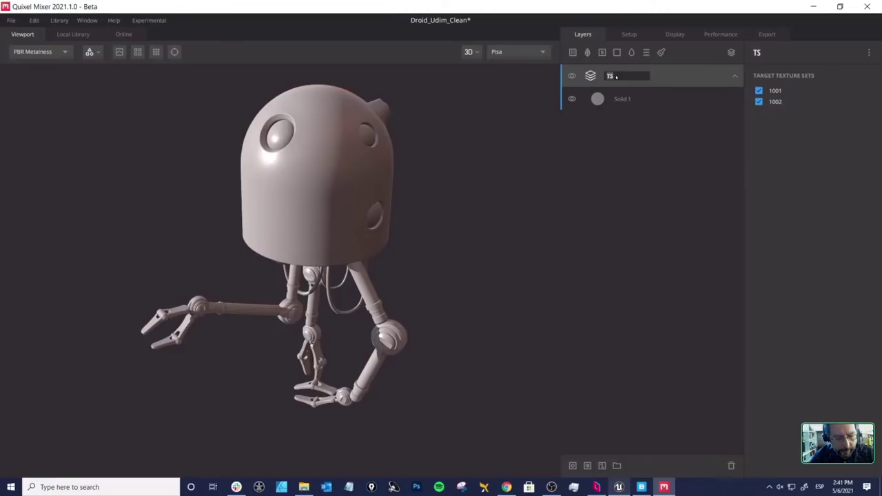
pyautogui.write('HEAD')
pyautogui.press('Return')
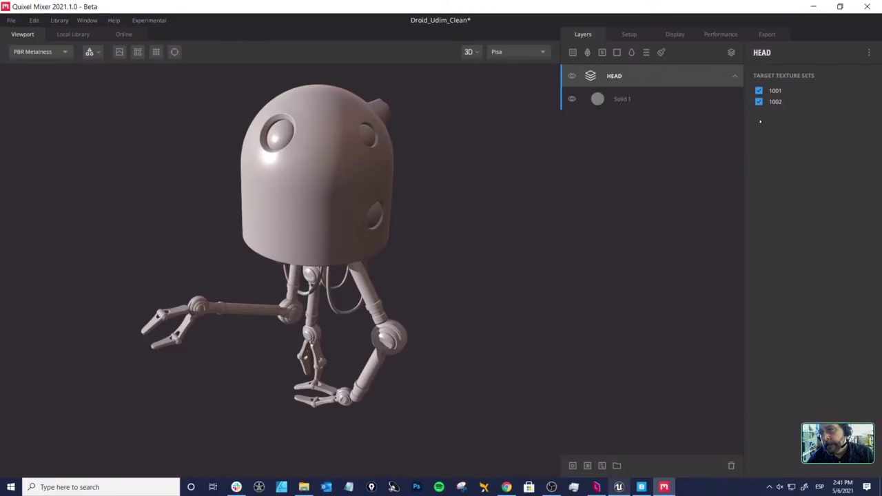
pyautogui.click(759, 101)
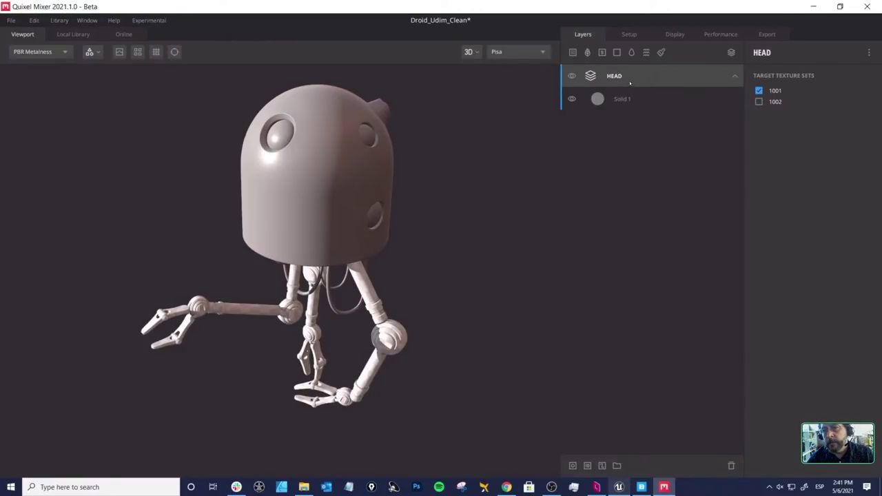
# Step: Add a new layer set above HEAD and name it LEGS
pyautogui.click(730, 52)
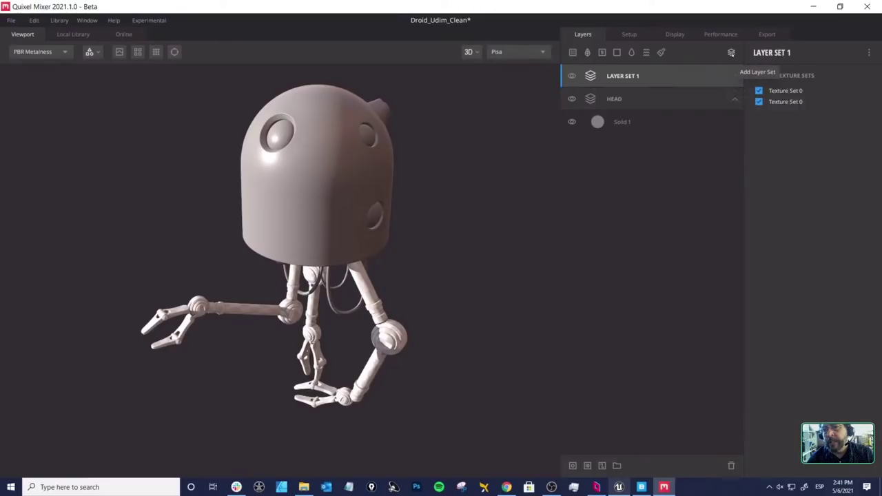
pyautogui.doubleClick(622, 76)
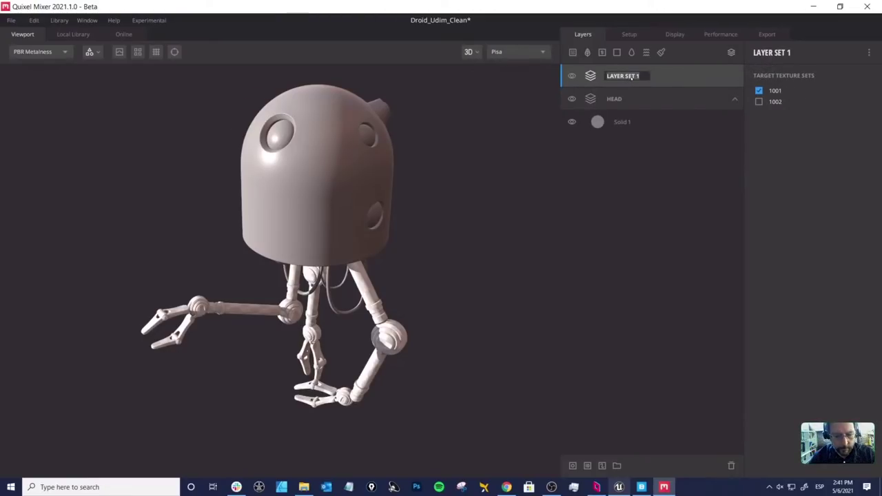
pyautogui.write('LEGS')
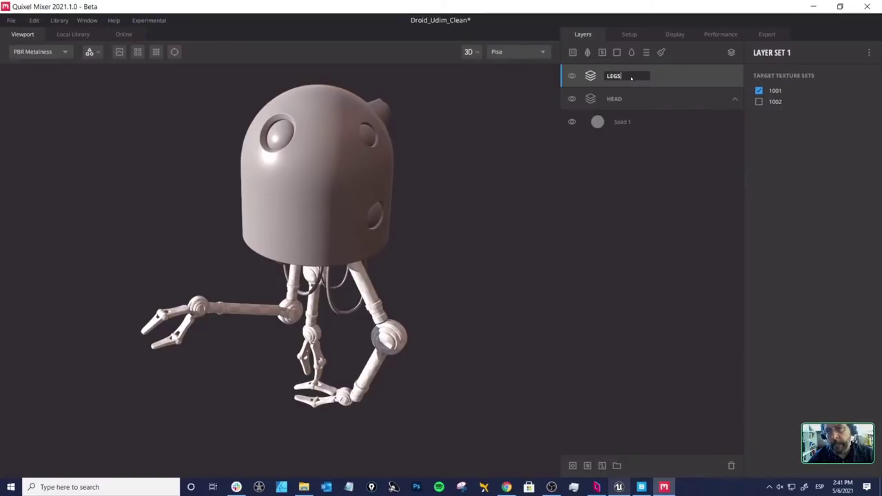
pyautogui.press('Return')
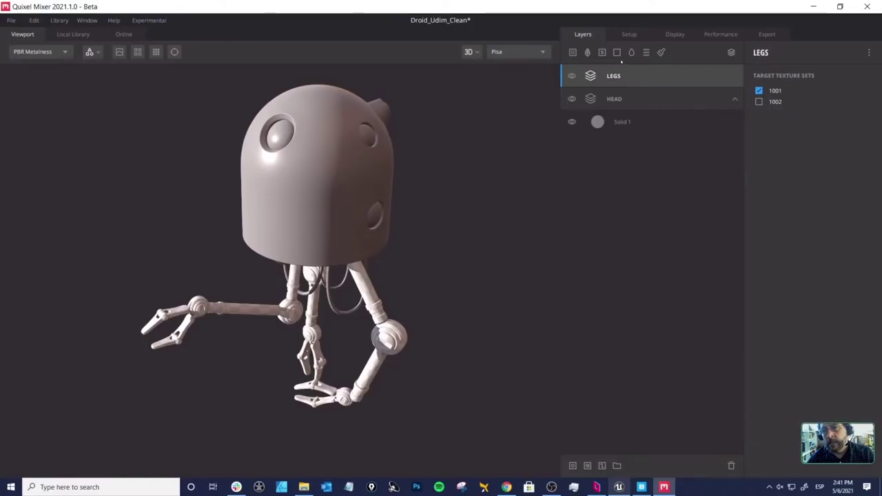
# Step: Add a solid layer to the LEGS set and make its albedo color a bright lime green
pyautogui.click(617, 52)
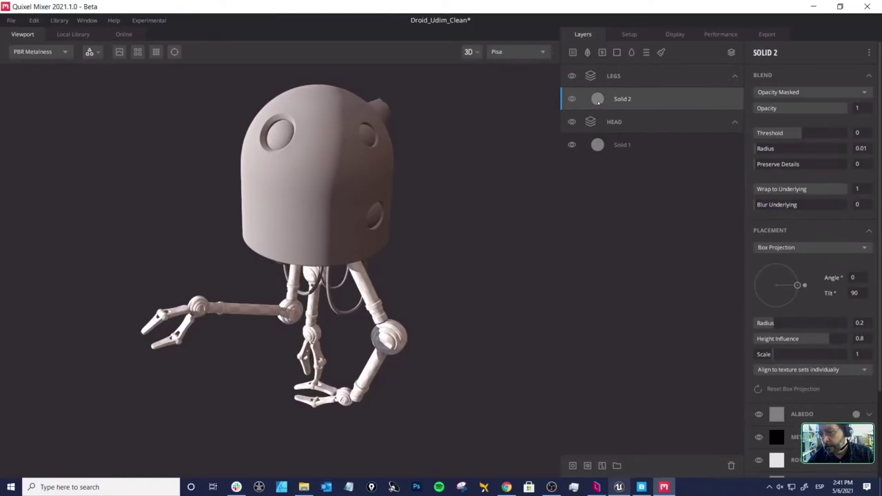
pyautogui.click(777, 414)
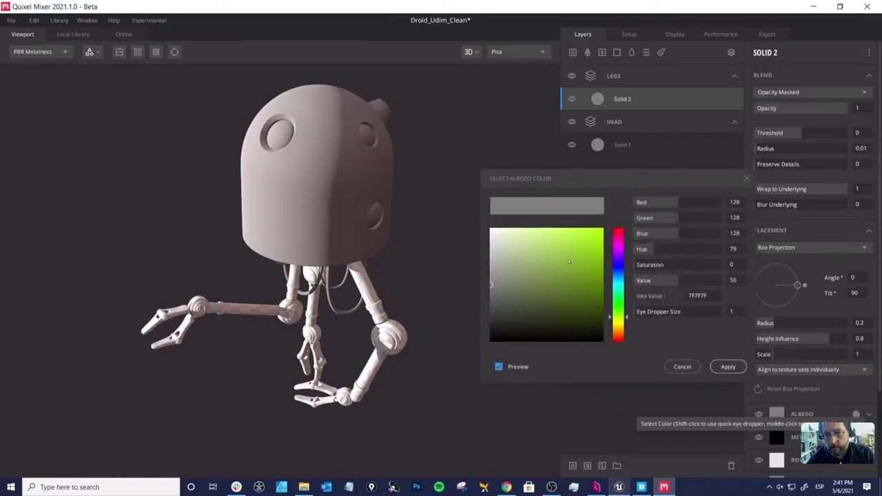
pyautogui.click(602, 253)
pyautogui.click(728, 366)
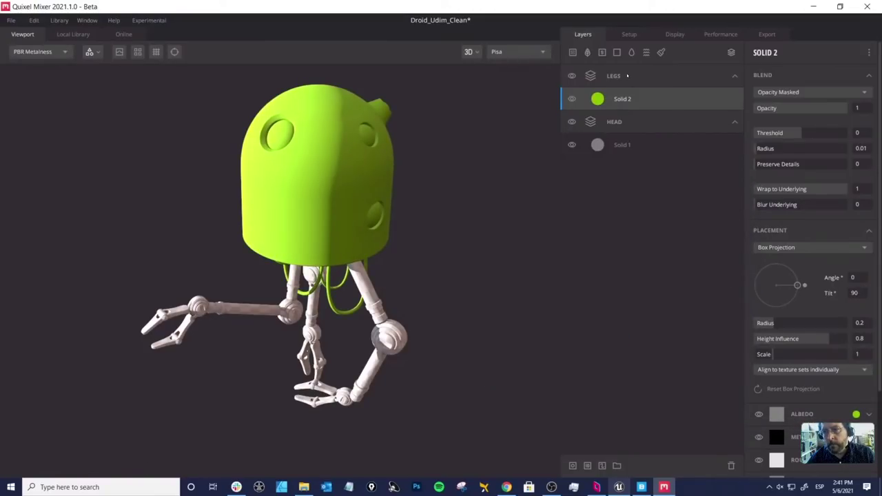
# Step: Retarget the LEGS layer set from texture set 1001 to texture set 1002 only
pyautogui.click(631, 75)
pyautogui.click(758, 101)
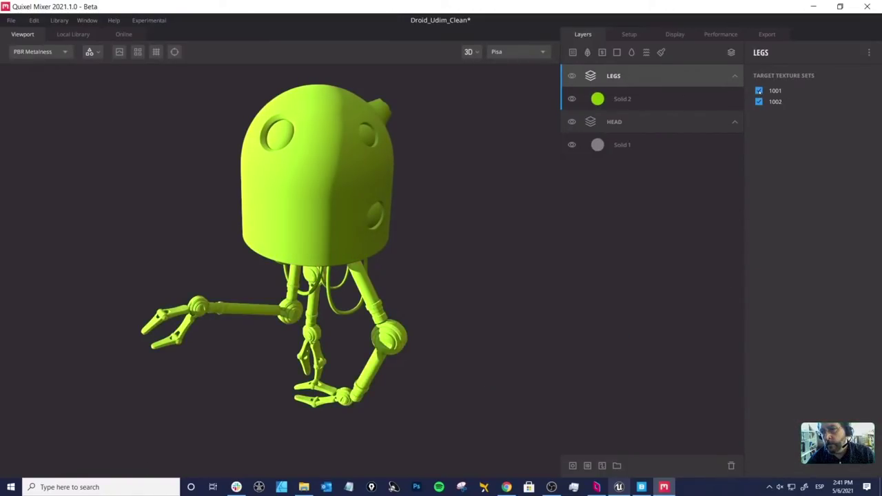
pyautogui.click(759, 90)
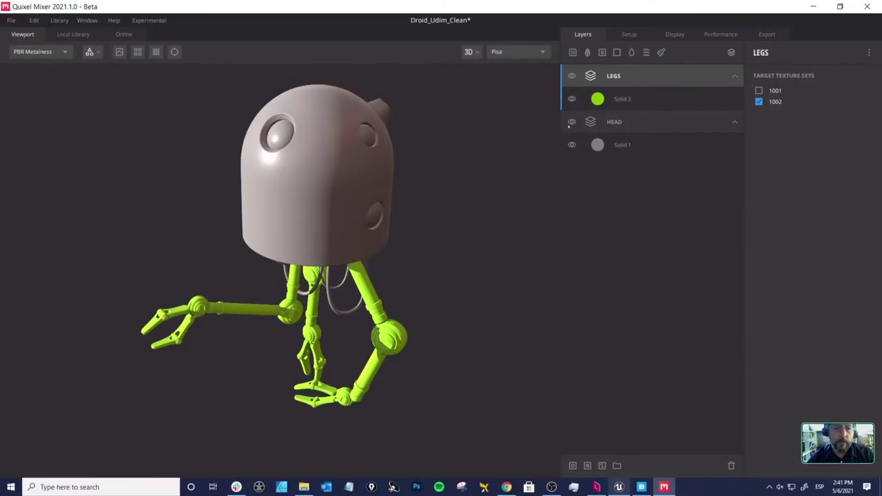
# Step: Hide texture set 1002 in the viewport and examine the droid's head and cables on their own
pyautogui.keyDown('alt'); pyautogui.moveTo(434, 239); pyautogui.dragTo(221, 109); pyautogui.keyUp('alt')
pyautogui.click(91, 52)
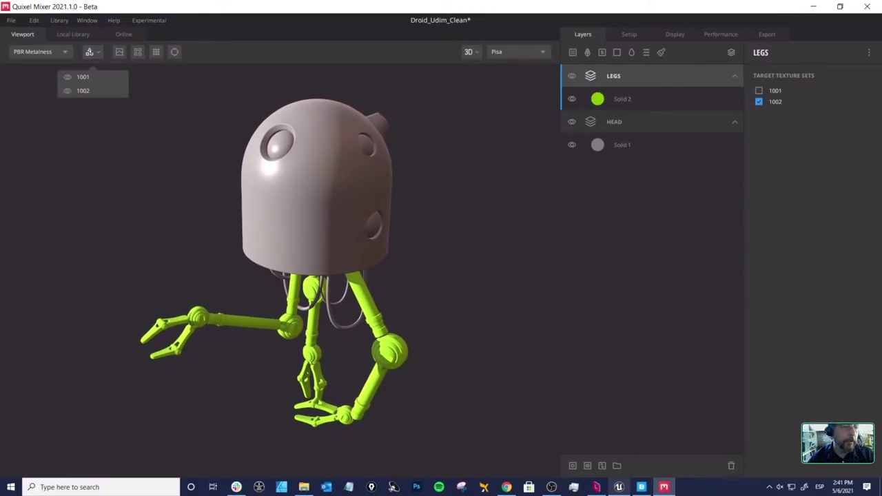
pyautogui.click(197, 140)
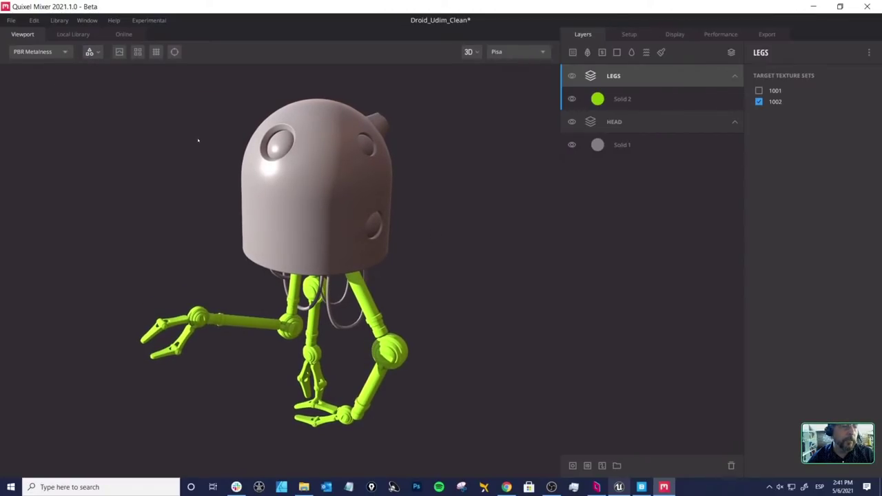
pyautogui.click(91, 52)
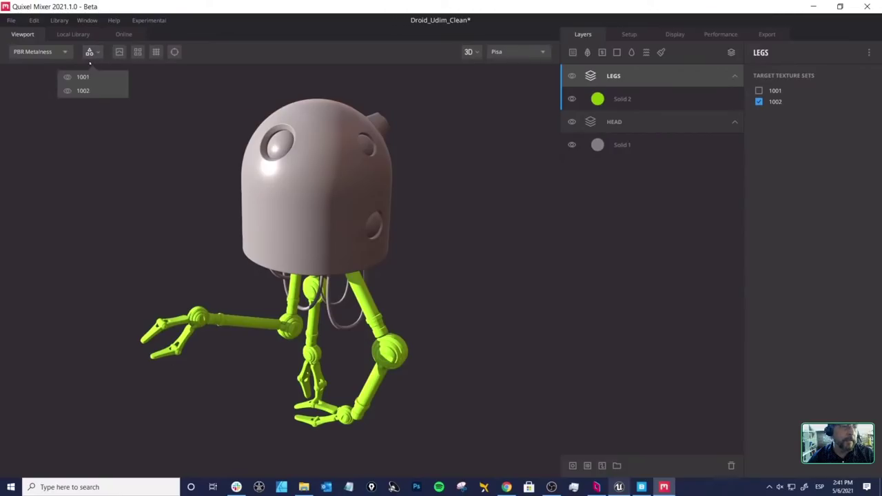
pyautogui.click(66, 91)
pyautogui.click(178, 148)
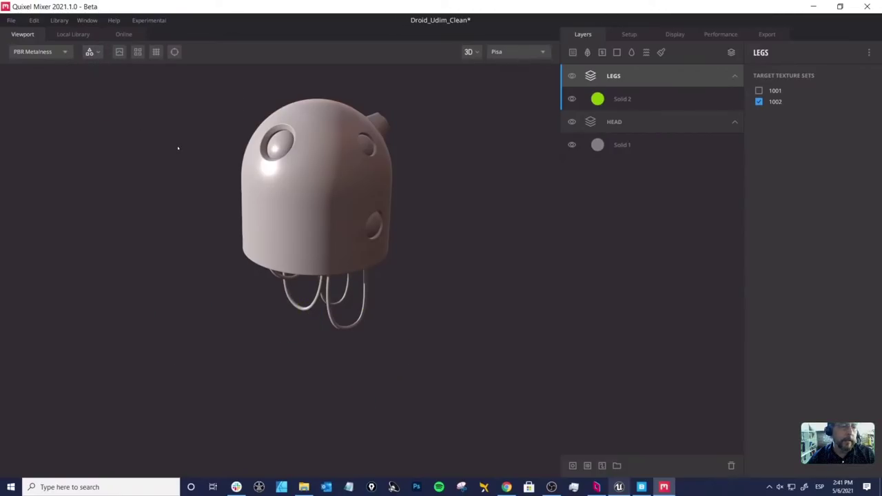
pyautogui.moveTo(322, 167); pyautogui.dragTo(316, 219, button='middle')
pyautogui.scroll(3, 303, 213)
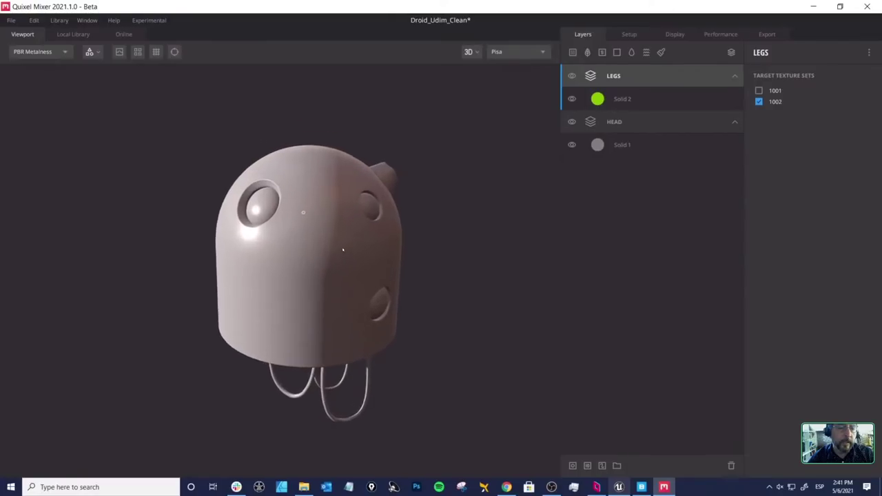
pyautogui.moveTo(352, 256); pyautogui.dragTo(340, 249)
# Step: Show texture set 1002 while hiding 1001 to view the legs alone, and restore the visibility of both sets
pyautogui.click(90, 52)
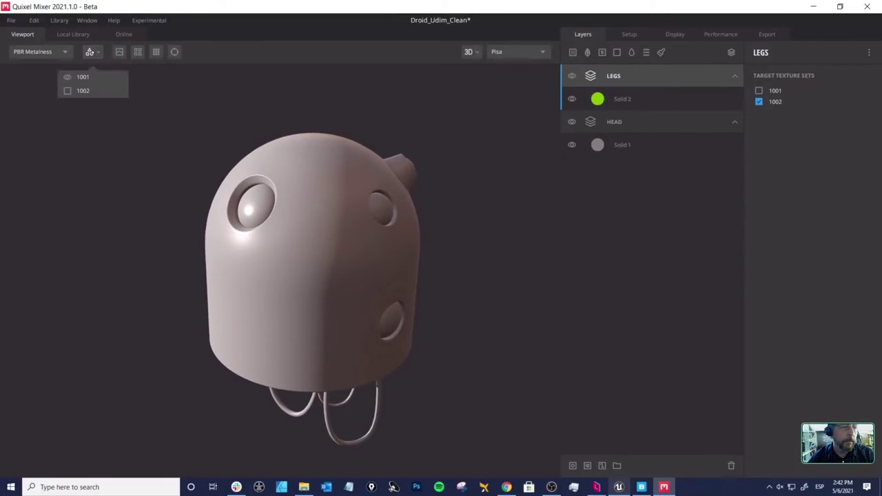
pyautogui.click(67, 90)
pyautogui.click(68, 76)
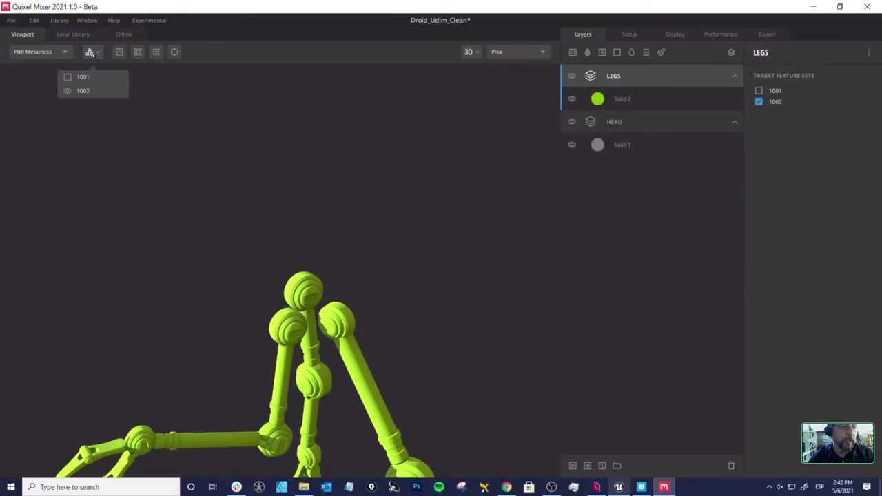
pyautogui.click(68, 77)
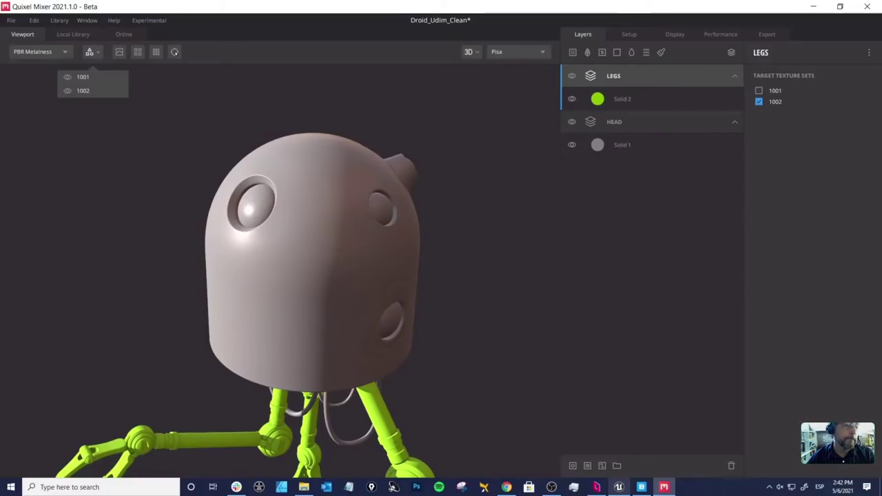
# Step: Compare the targets of the HEAD and LEGS layer sets and view the legs in isolation with Active Area Focus
pyautogui.click(175, 52)
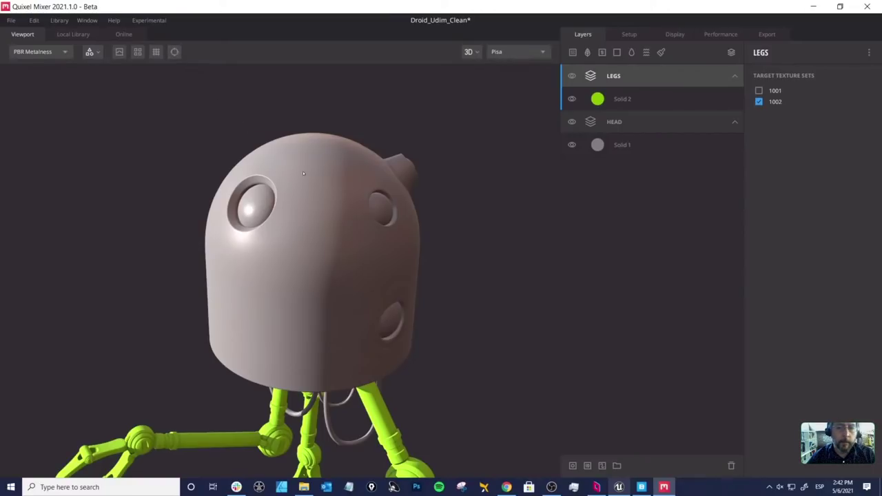
pyautogui.scroll(-2, 390, 140)
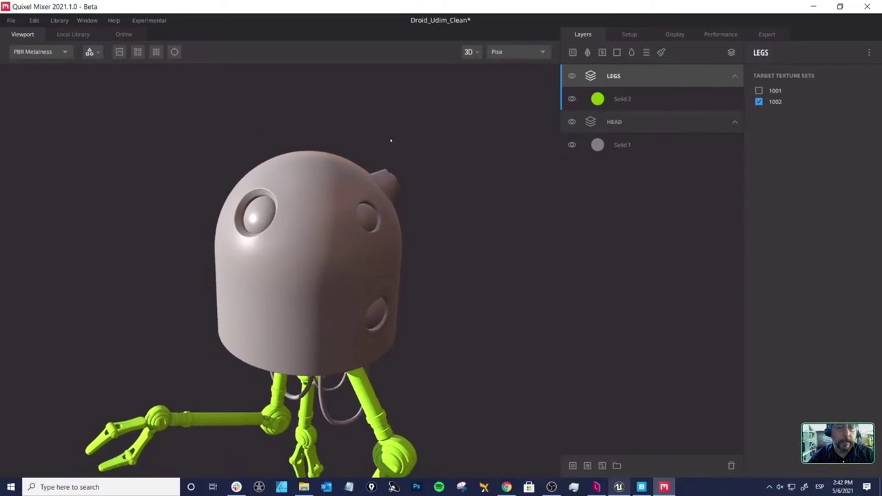
pyautogui.moveTo(382, 140); pyautogui.dragTo(383, 117, button='middle')
pyautogui.click(609, 123)
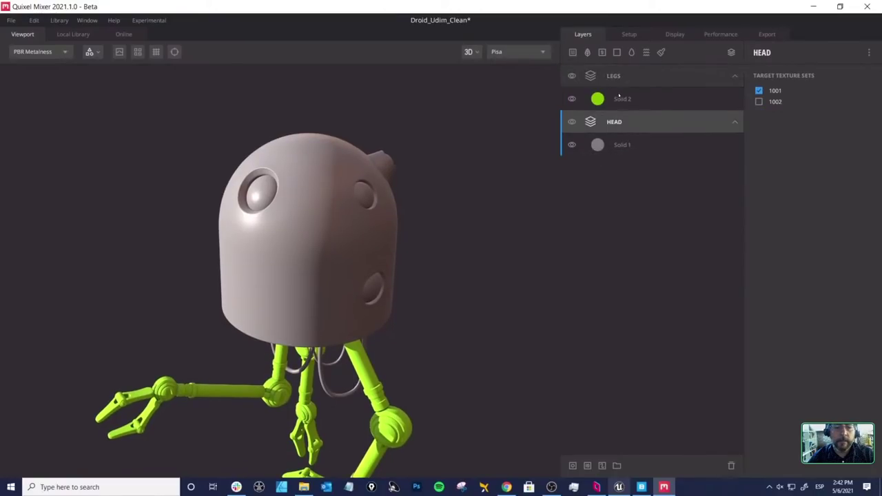
pyautogui.click(562, 81)
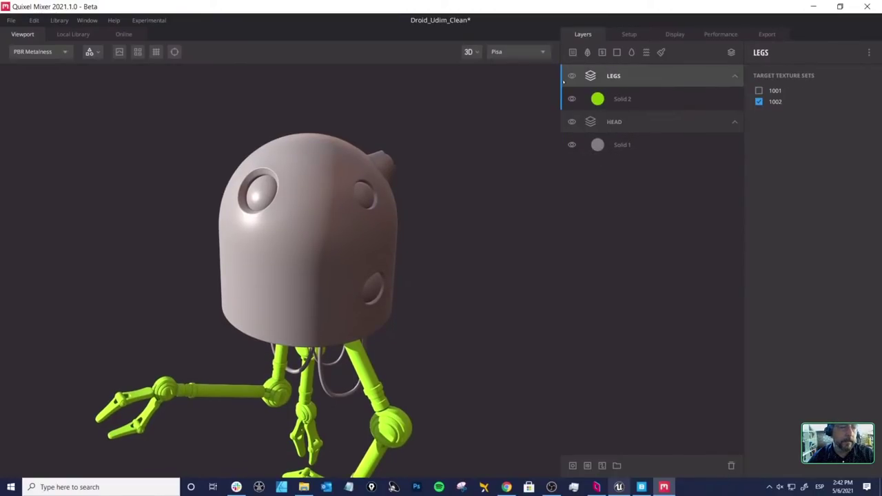
pyautogui.click(175, 52)
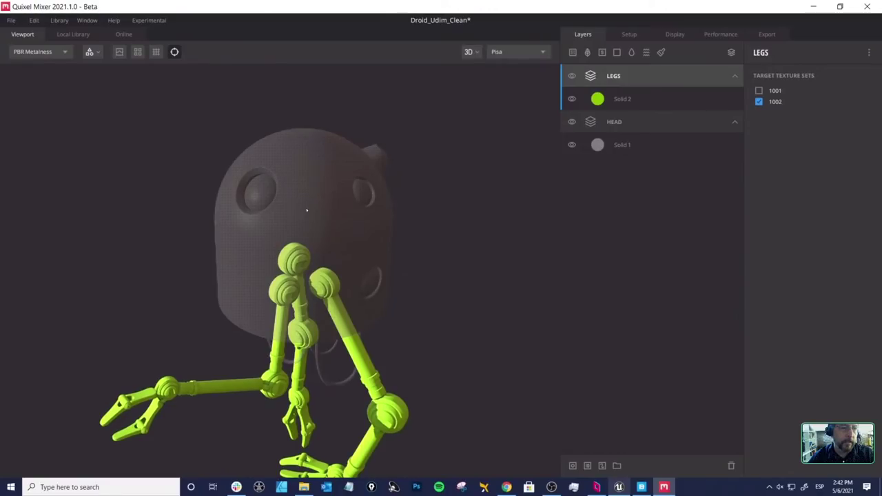
pyautogui.moveTo(307, 208); pyautogui.dragTo(313, 193, button='middle')
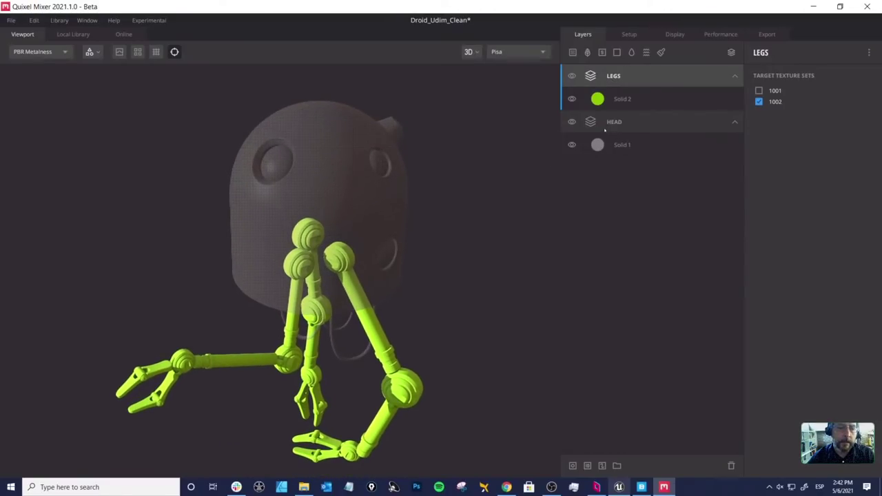
# Step: Toggle Active Area Focus off and on, view the HEAD set in focus, and turn the focus mode off
pyautogui.click(174, 51)
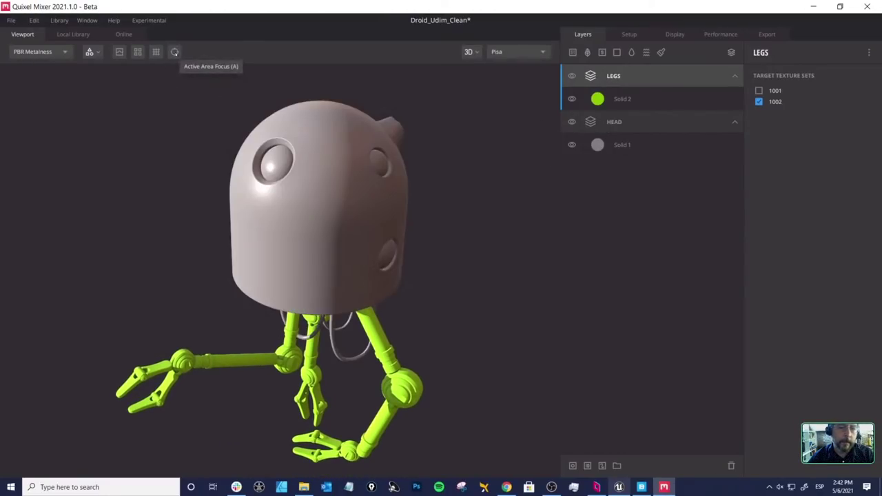
pyautogui.click(174, 52)
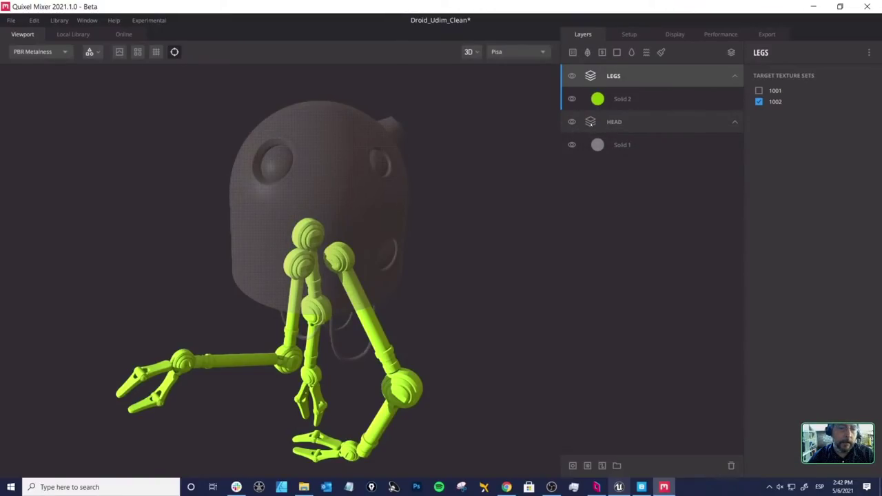
pyautogui.click(590, 122)
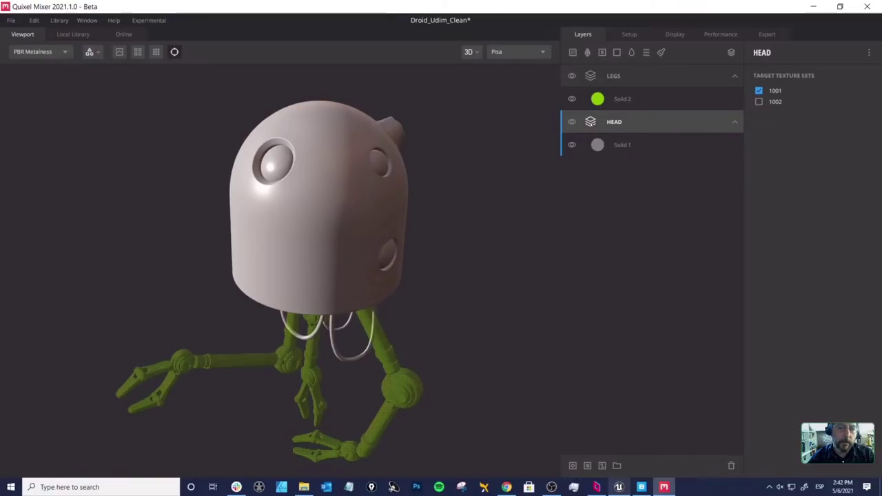
pyautogui.moveTo(185, 104); pyautogui.dragTo(189, 111, button='middle')
pyautogui.click(175, 52)
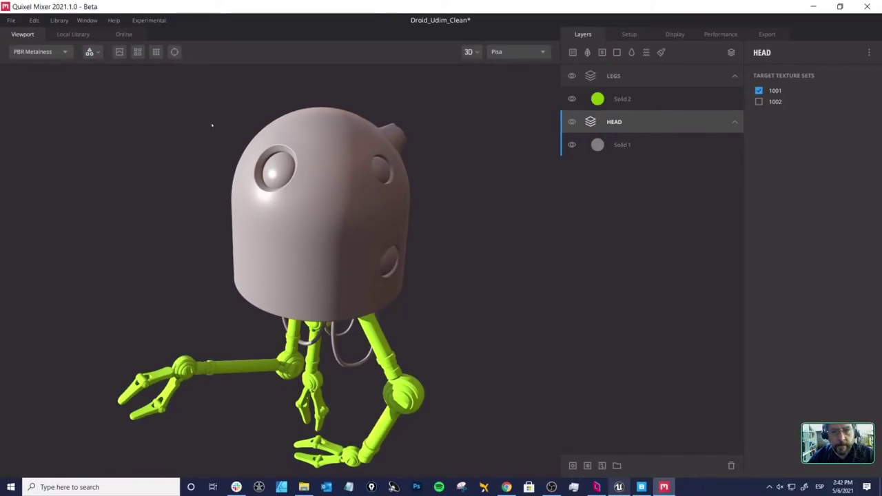
# Step: Select Solid 1 in the HEAD set, clear the local library's "rock" search, and filter the assets to Smart Material
pyautogui.click(607, 145)
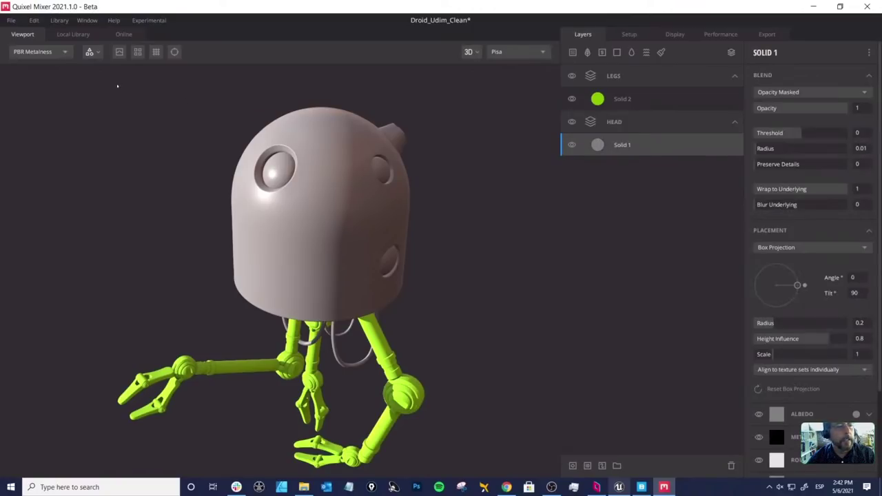
pyautogui.click(75, 35)
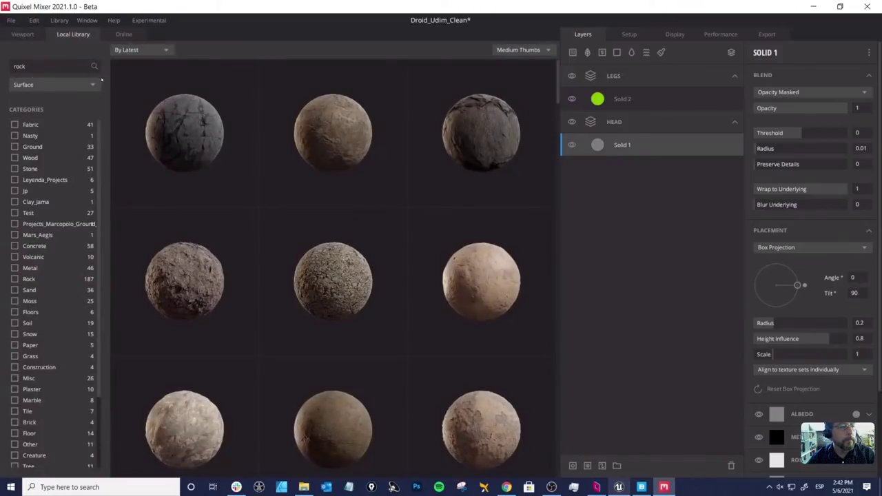
pyautogui.click(37, 68)
pyautogui.press('BackSpace')
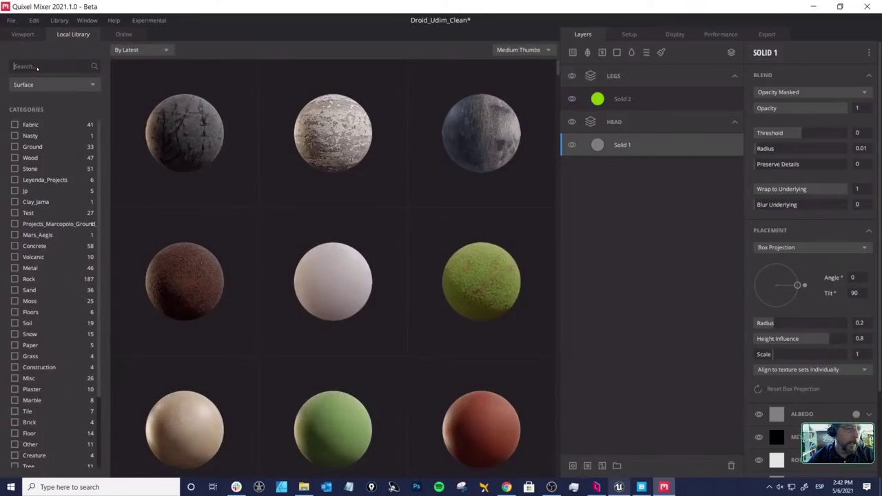
pyautogui.click(42, 85)
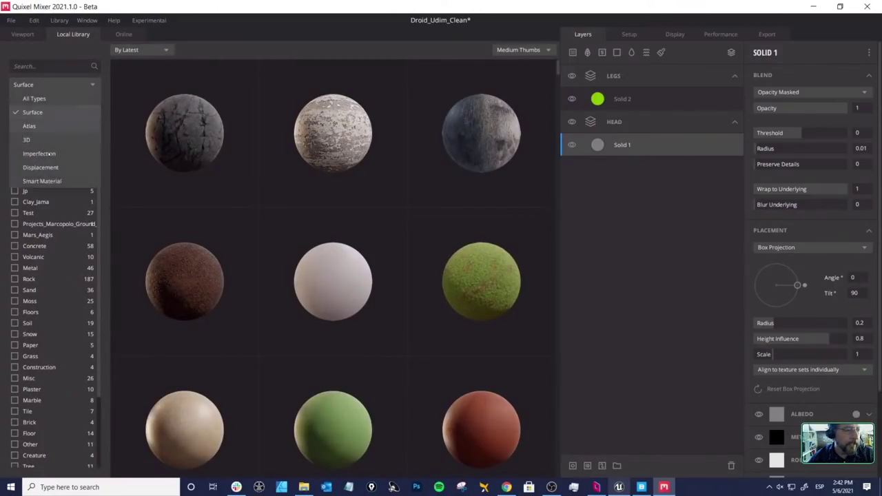
pyautogui.click(42, 180)
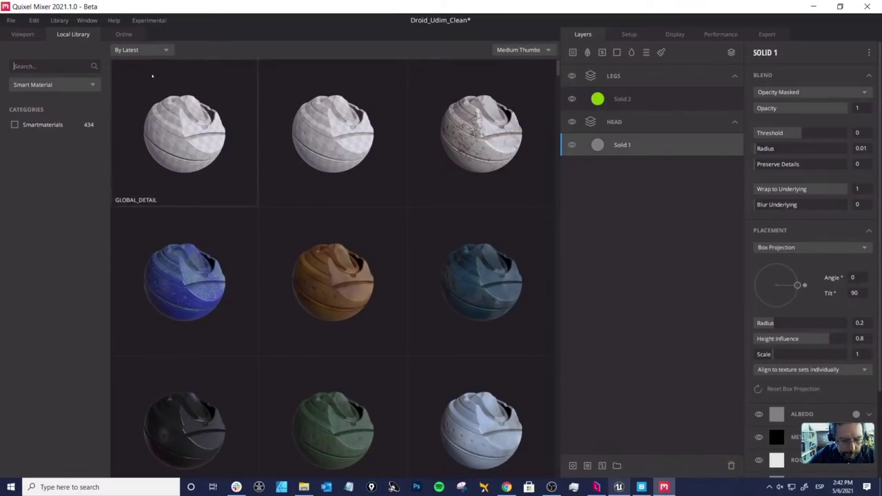
# Step: Search the smart materials for "old" and browse the matching plastics, leathers, woods and ceramics
pyautogui.write('old')
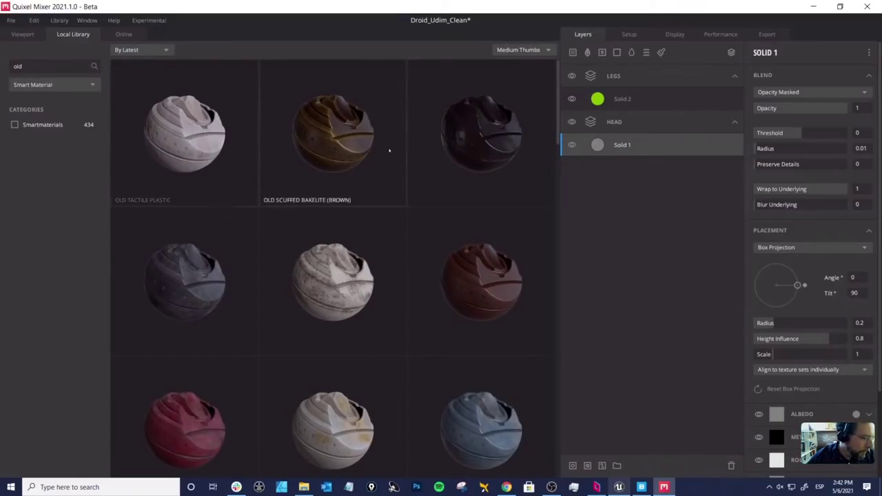
pyautogui.scroll(-1, 402, 210)
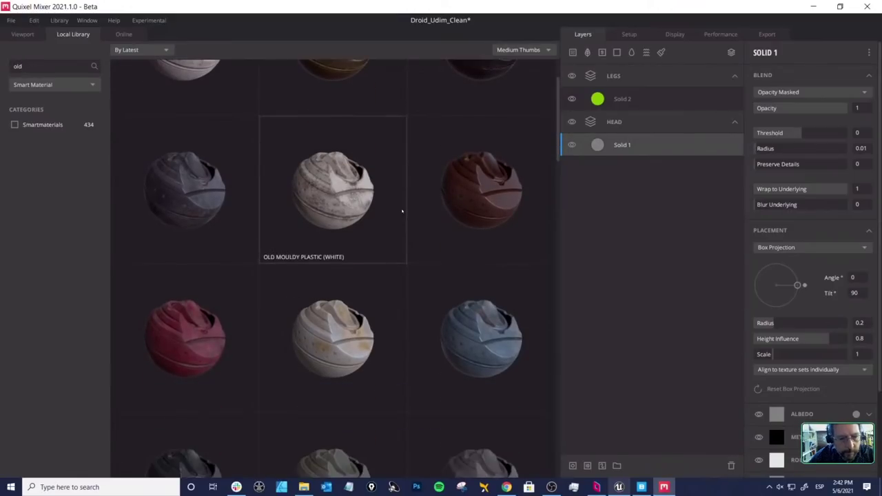
pyautogui.scroll(-2, 378, 295)
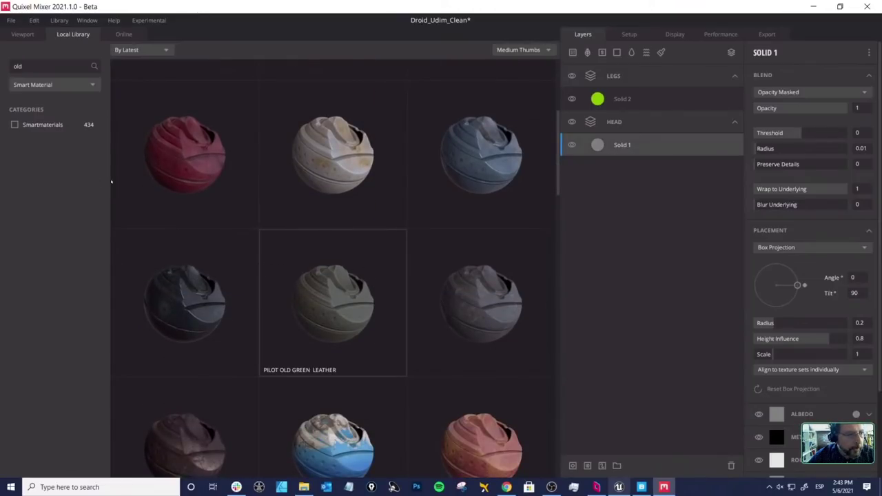
pyautogui.scroll(-1, 111, 182)
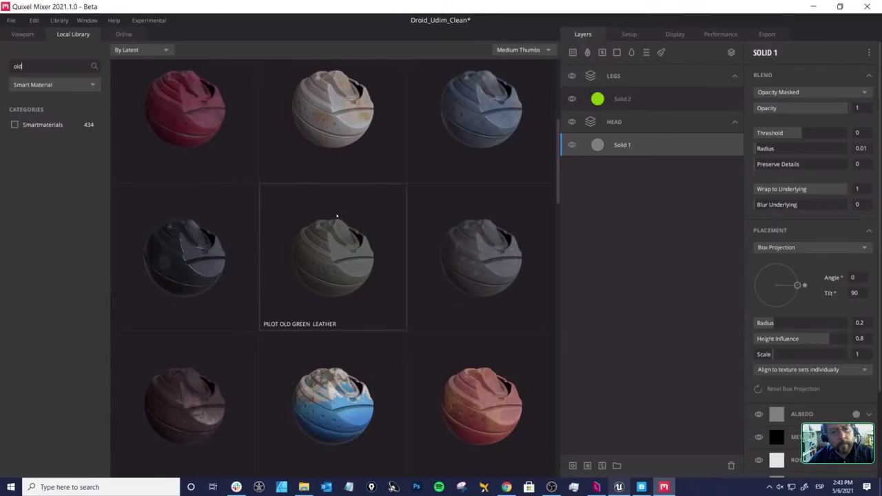
pyautogui.scroll(-1, 359, 241)
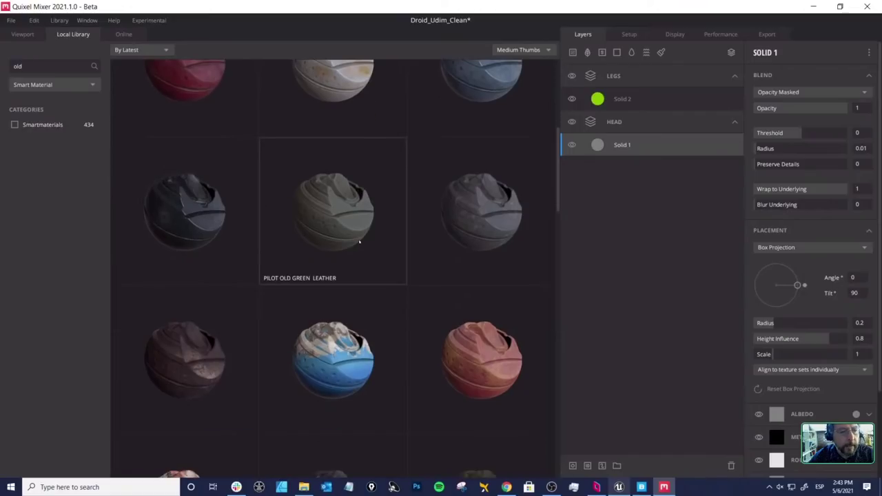
pyautogui.scroll(-3, 359, 241)
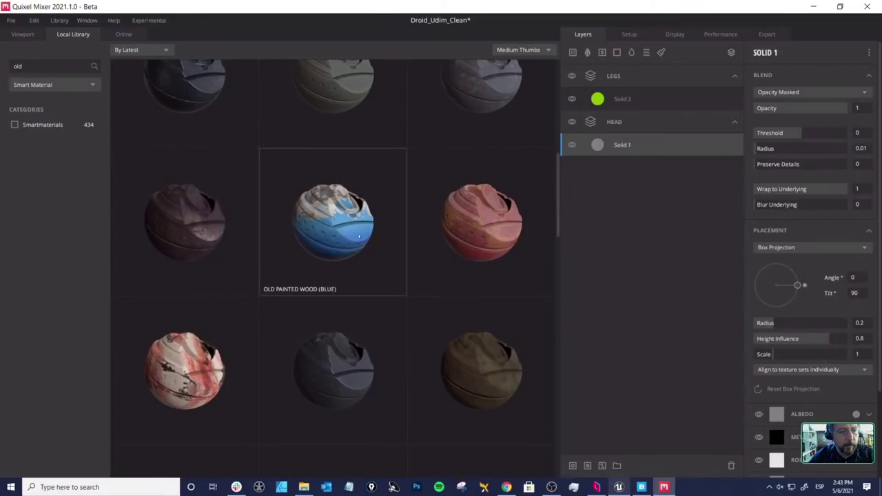
pyautogui.scroll(-1, 355, 232)
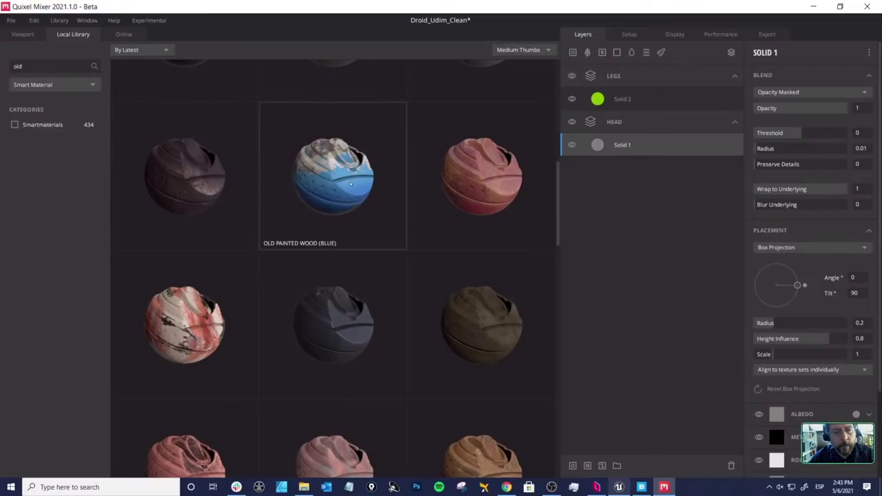
pyautogui.scroll(-1, 350, 184)
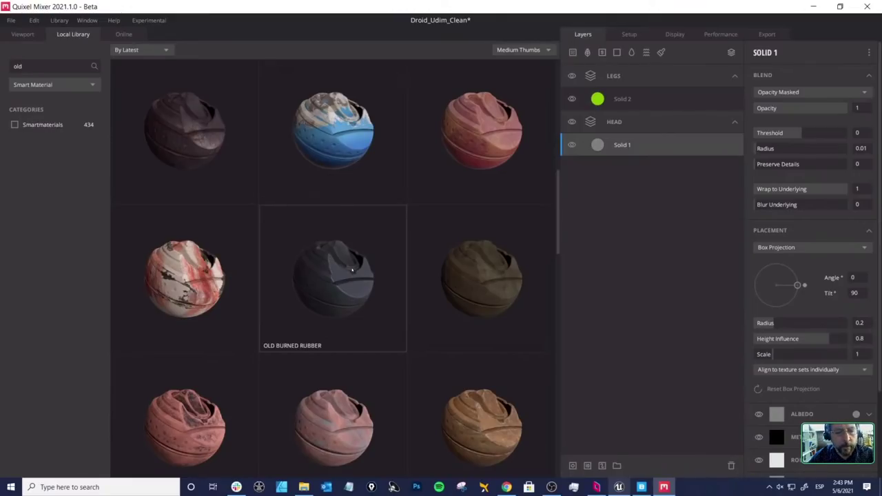
pyautogui.scroll(-1, 351, 270)
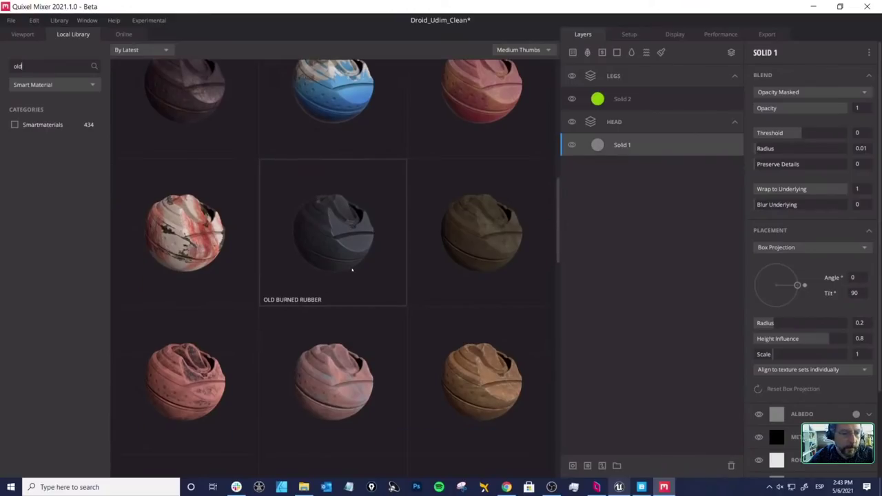
pyautogui.scroll(-2, 328, 206)
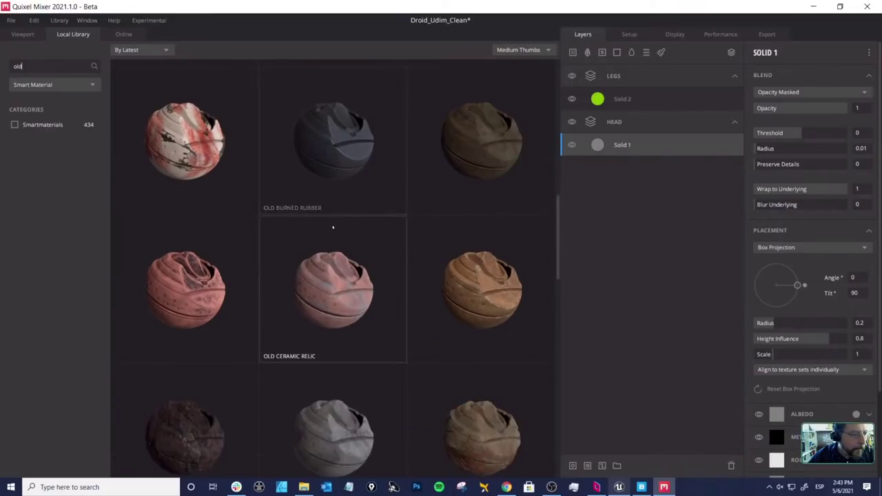
pyautogui.scroll(-1, 340, 221)
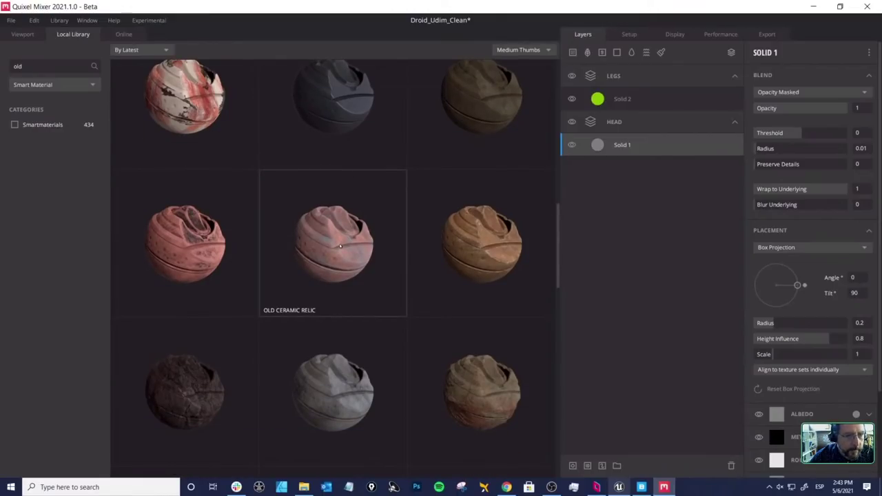
pyautogui.scroll(4, 337, 242)
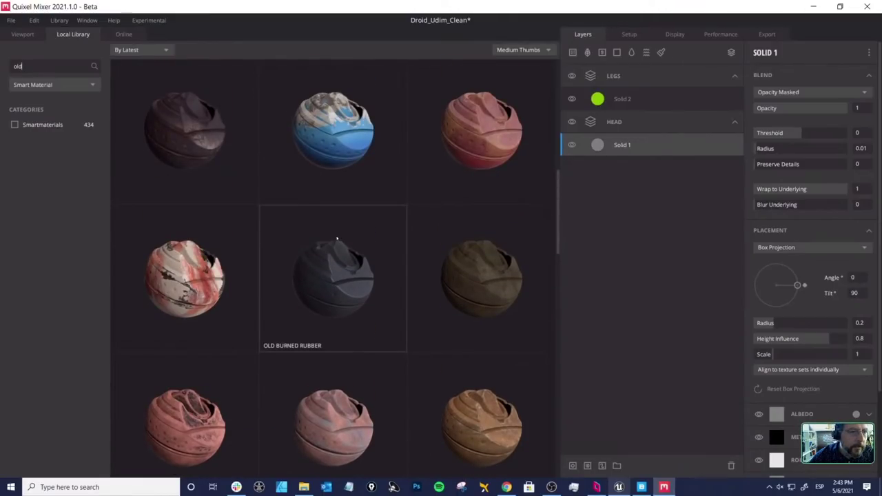
pyautogui.scroll(5, 337, 229)
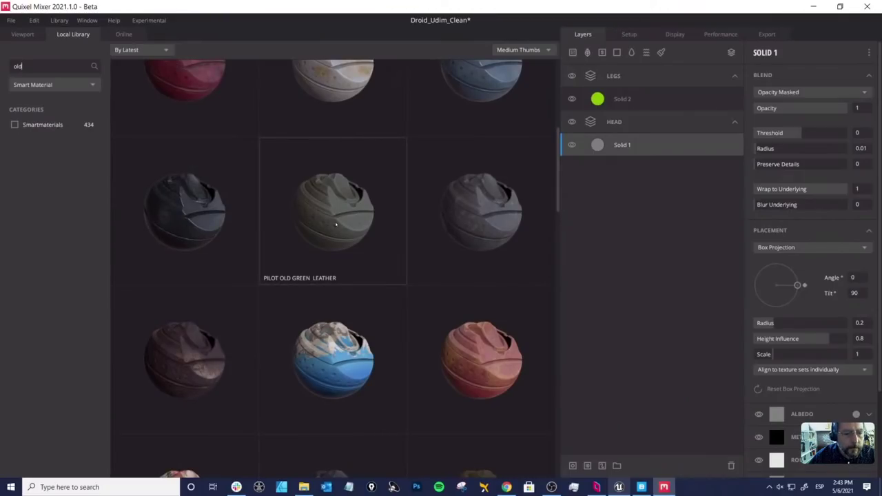
pyautogui.scroll(1, 346, 226)
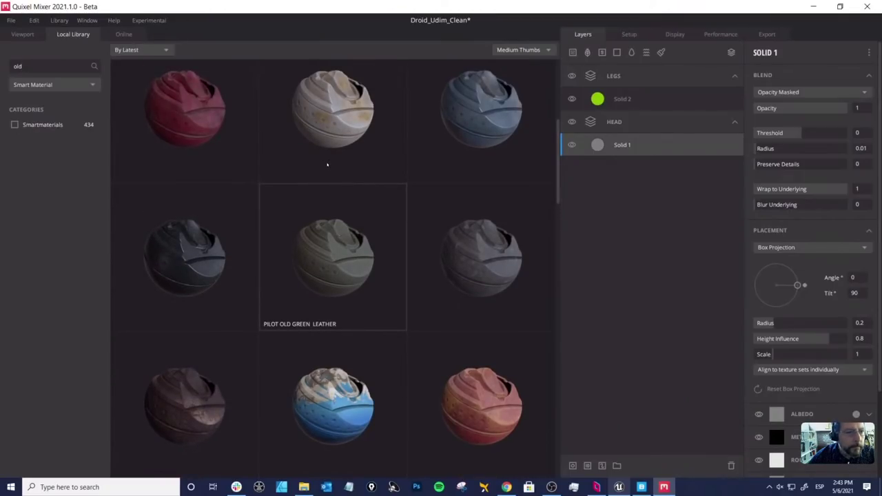
pyautogui.scroll(3, 142, 93)
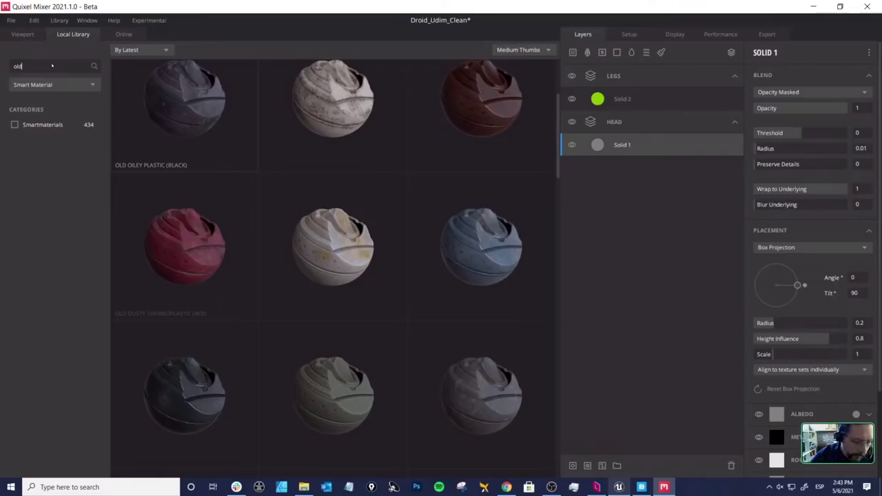
# Step: Search the smart materials for "dusty" and add Dusty PVC Plastic (Green) above Solid 1 in the HEAD set
pyautogui.press('BackSpace')
pyautogui.press('BackSpace')
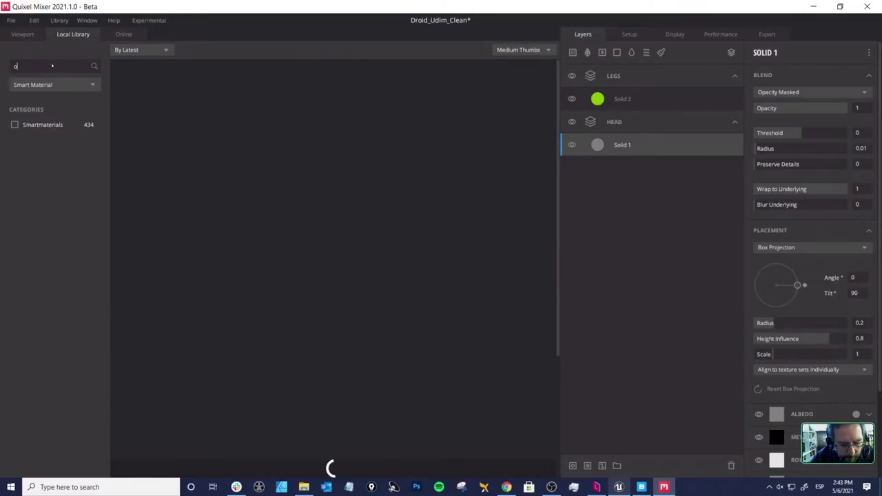
pyautogui.press('BackSpace')
pyautogui.write('dusty')
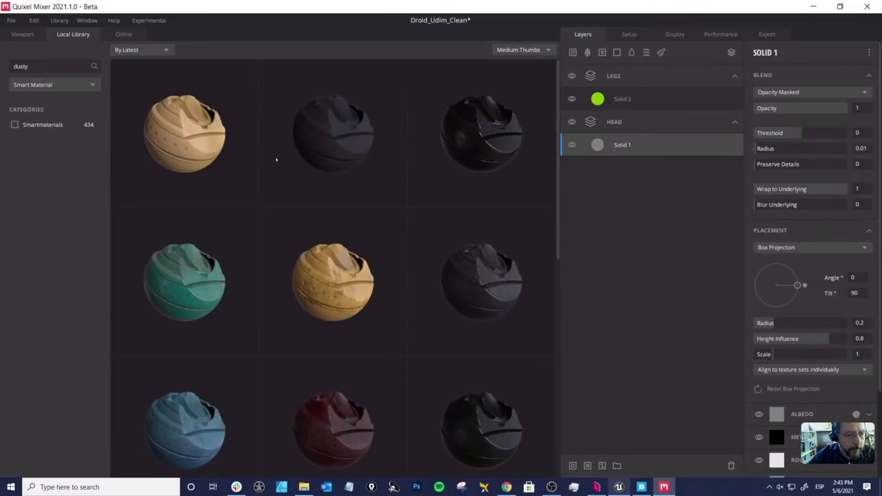
pyautogui.click(178, 268)
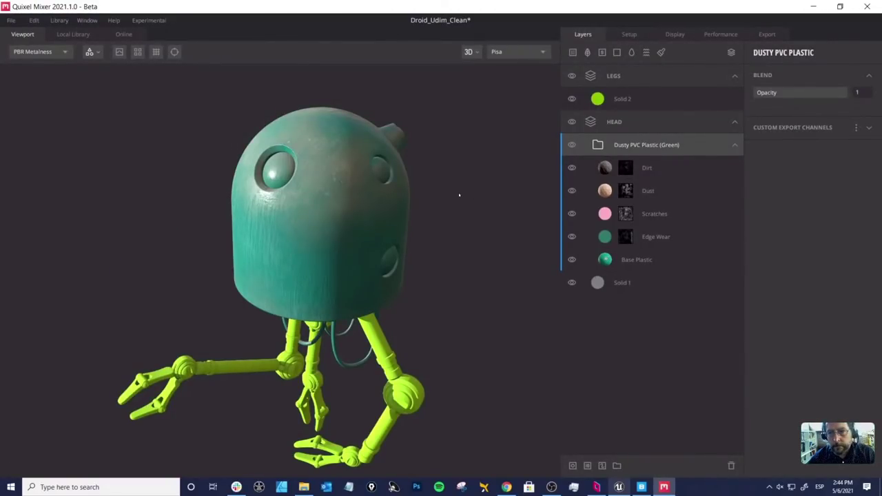
# Step: Change the albedo color of Solid 2 in the LEGS set to neutral gray 8F8F8F and apply it
pyautogui.moveTo(457, 232); pyautogui.dragTo(466, 216)
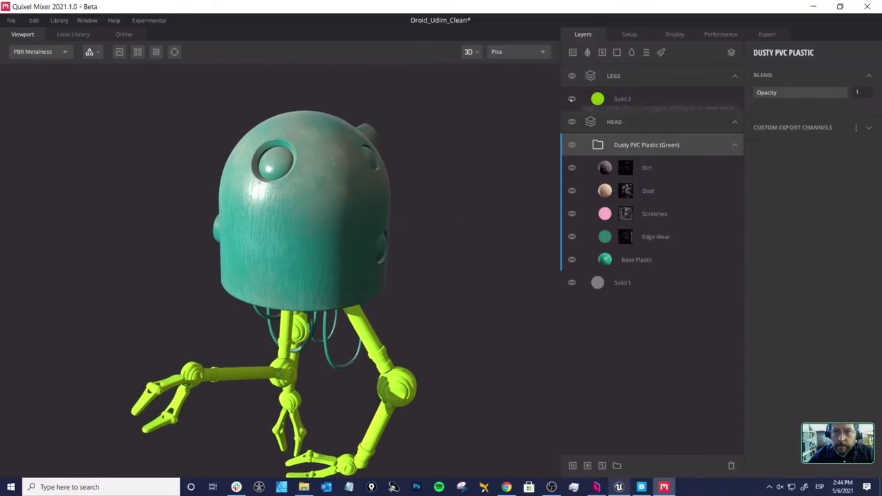
pyautogui.click(592, 99)
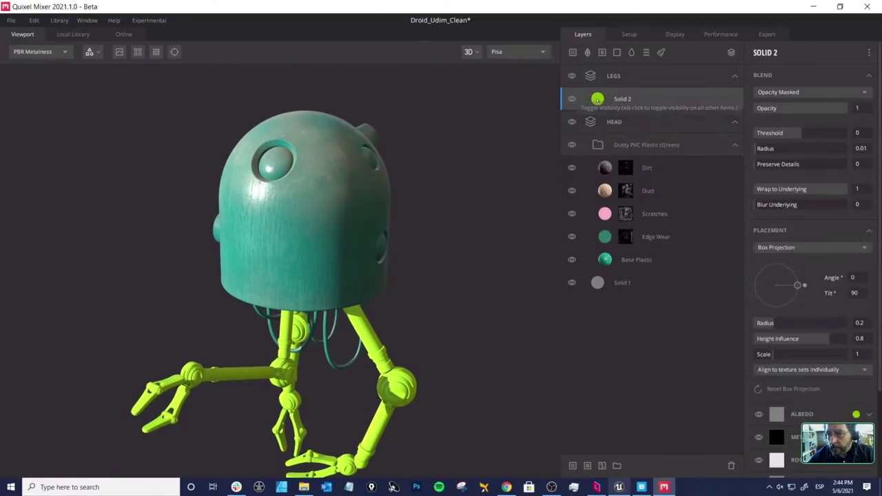
pyautogui.click(855, 414)
pyautogui.moveTo(525, 267); pyautogui.dragTo(488, 278)
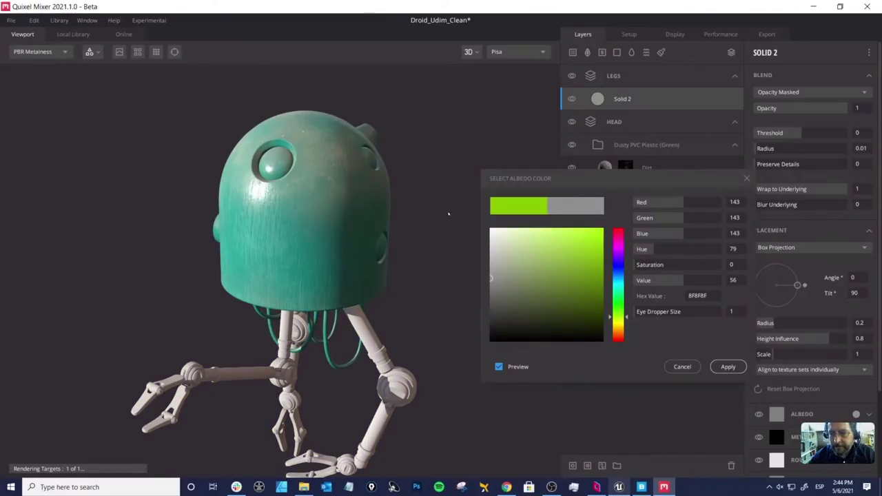
pyautogui.click(727, 366)
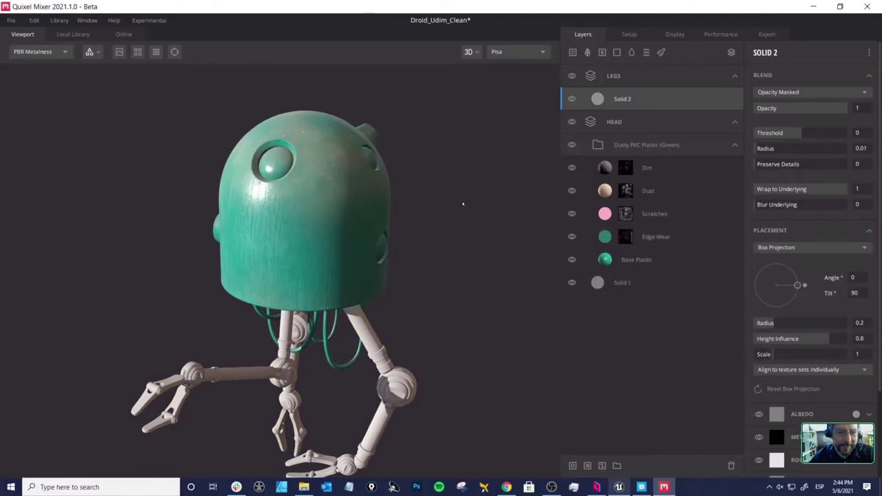
# Step: Examine the Dusty PVC Plastic (Green) material on the droid's head from different angles and under rotated lighting
pyautogui.moveTo(463, 204); pyautogui.dragTo(309, 211)
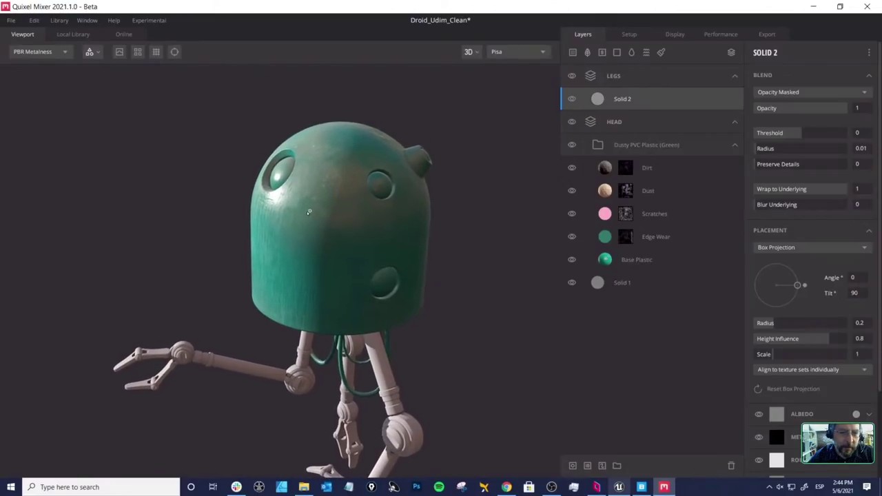
pyautogui.keyDown('shift'); pyautogui.moveTo(308, 212); pyautogui.dragTo(326, 219, button='right'); pyautogui.keyUp('shift')
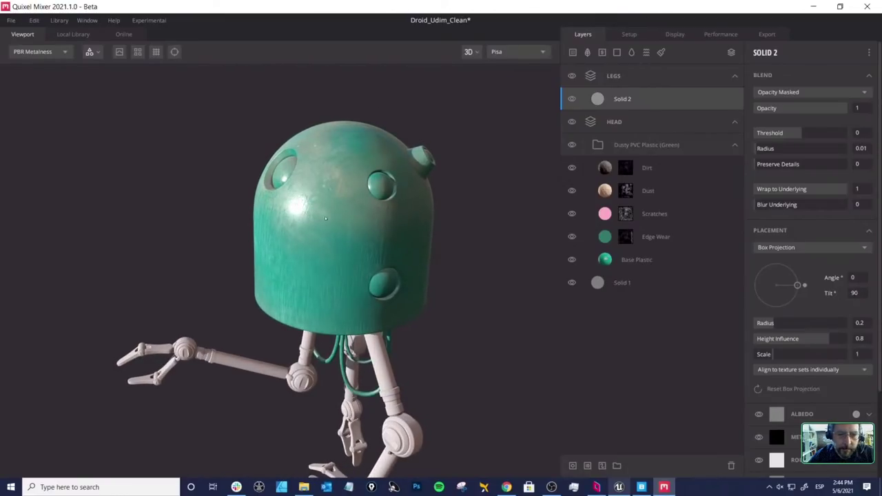
pyautogui.moveTo(325, 218); pyautogui.dragTo(412, 225)
pyautogui.click(632, 146)
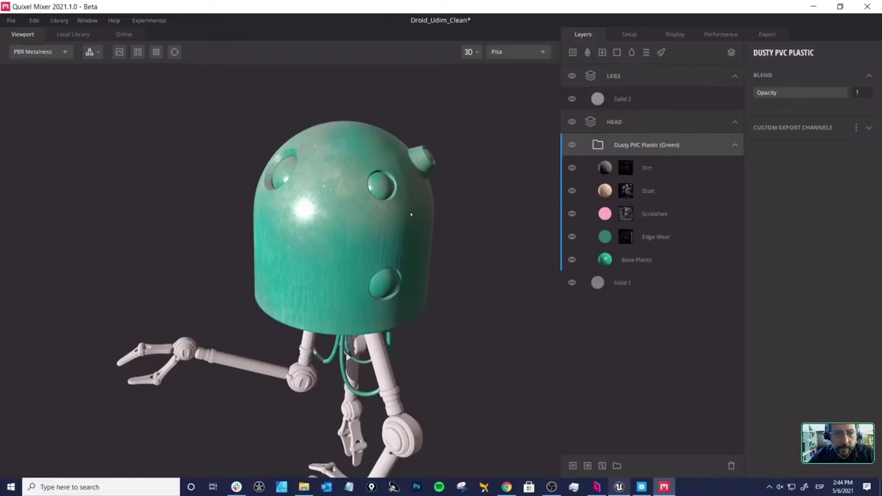
pyautogui.moveTo(332, 225); pyautogui.dragTo(391, 233)
pyautogui.moveTo(309, 250); pyautogui.dragTo(338, 229)
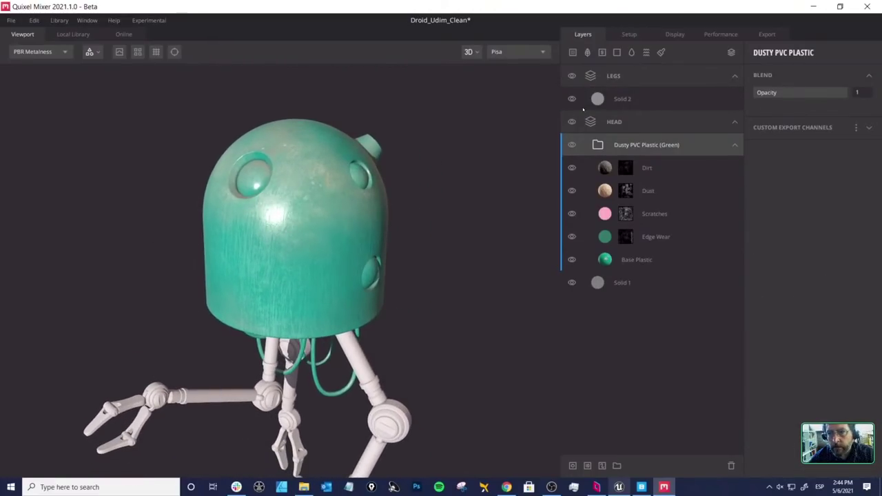
# Step: Collapse the Dusty PVC Plastic (Green) folder in the HEAD set and select it as the active layer
pyautogui.click(609, 122)
pyautogui.click(735, 145)
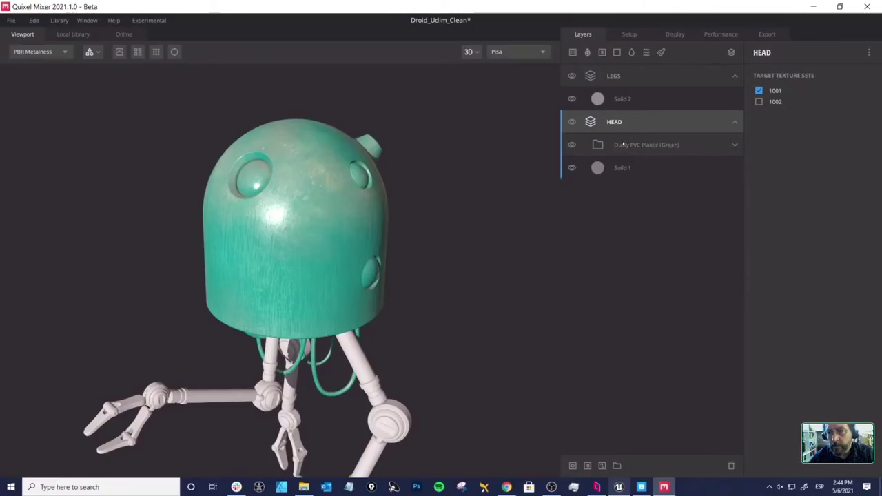
pyautogui.click(632, 145)
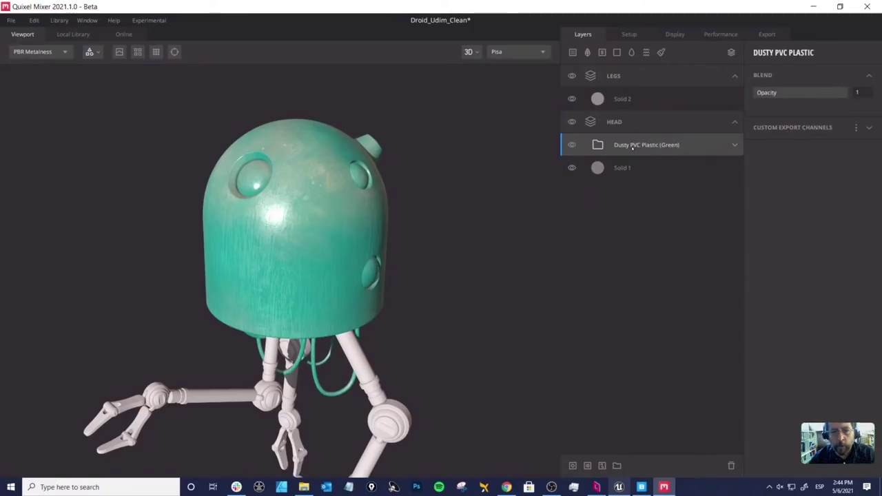
# Step: Search the smart materials for "scrat" and add Dusty Scratched Plastic (Black) above Dusty PVC Plastic (Green) in the HEAD set
pyautogui.click(73, 34)
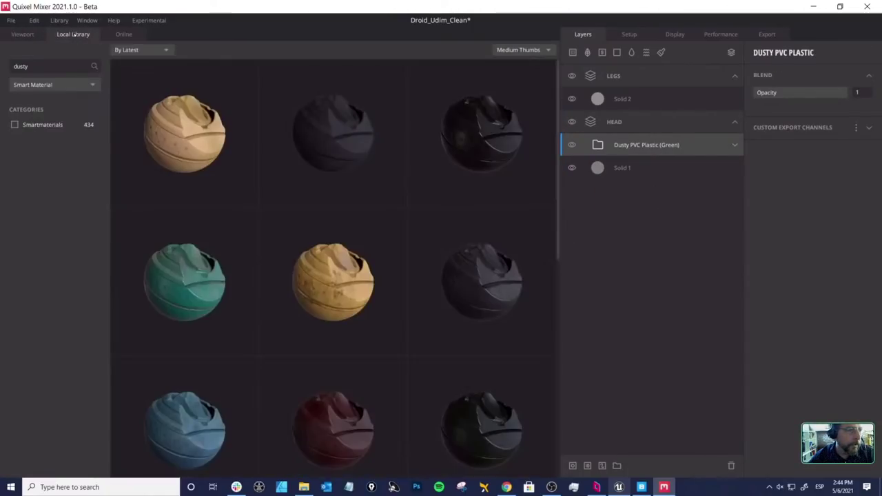
pyautogui.click(37, 69)
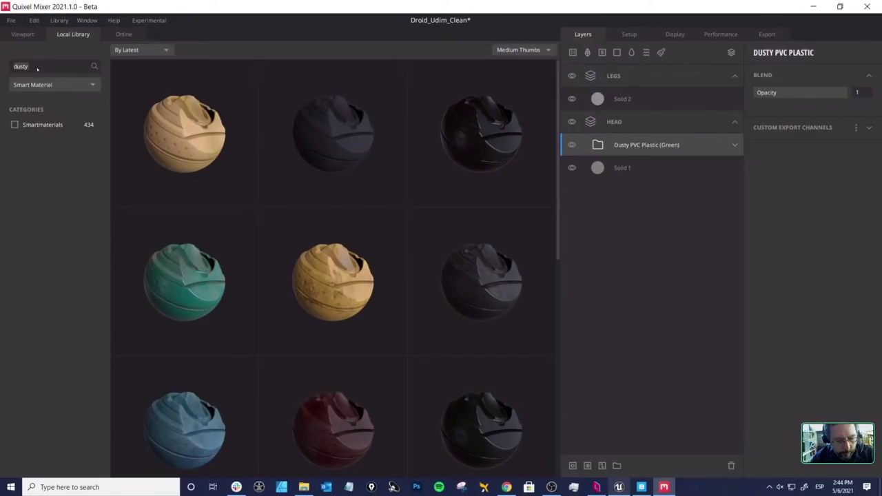
pyautogui.write('scrat')
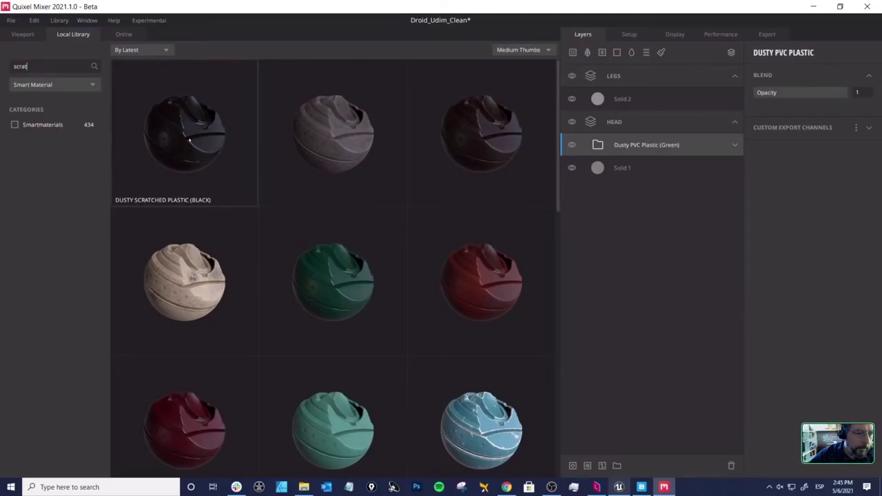
pyautogui.click(182, 135)
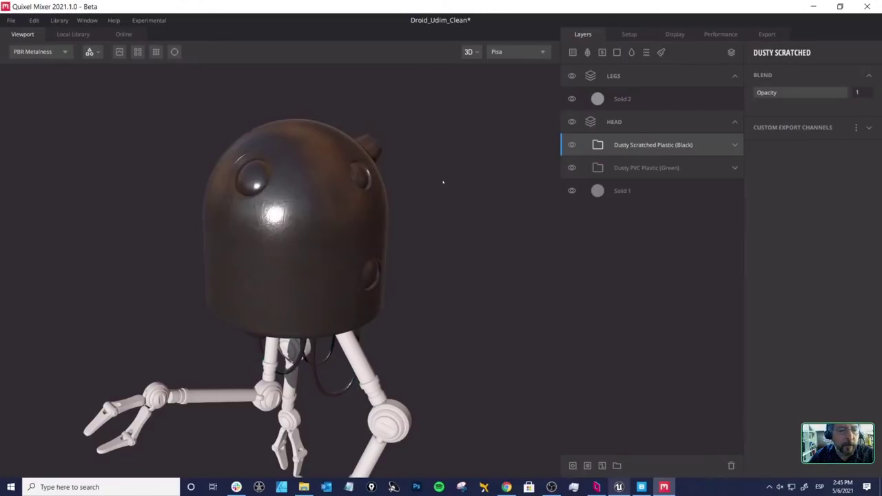
# Step: Add a material ID mask to Dusty Scratched Plastic (Black) and limit it to the Bright Red ID of the droid's eyes
pyautogui.moveTo(439, 188); pyautogui.dragTo(461, 198)
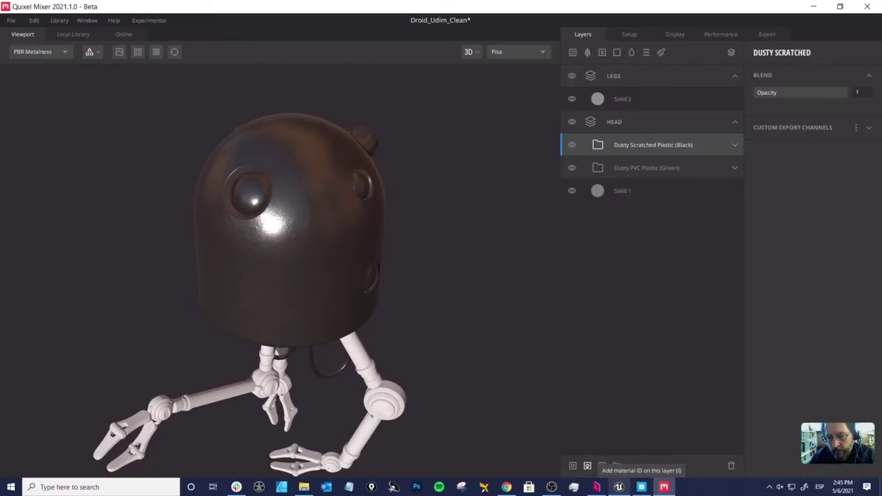
pyautogui.click(587, 465)
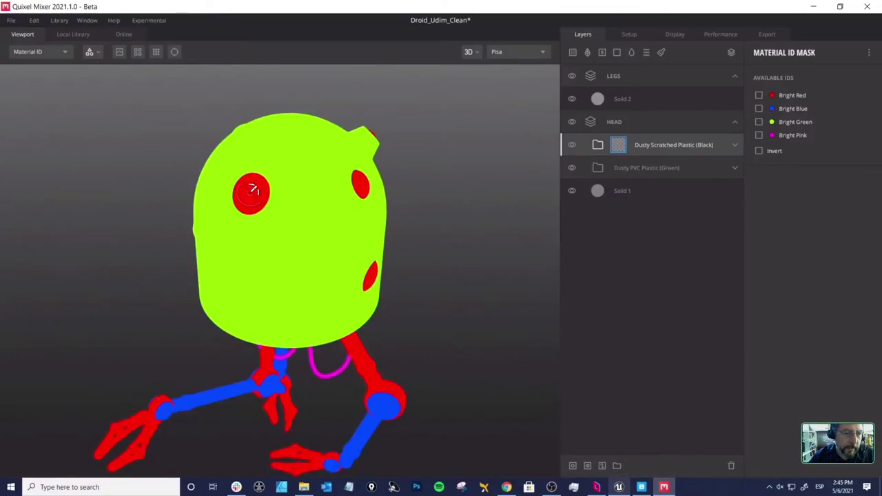
pyautogui.click(251, 197)
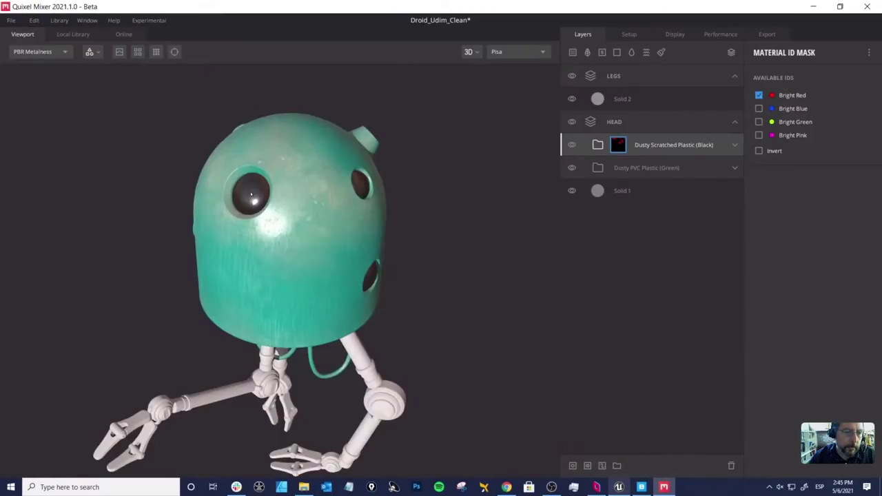
pyautogui.moveTo(432, 210); pyautogui.dragTo(312, 192)
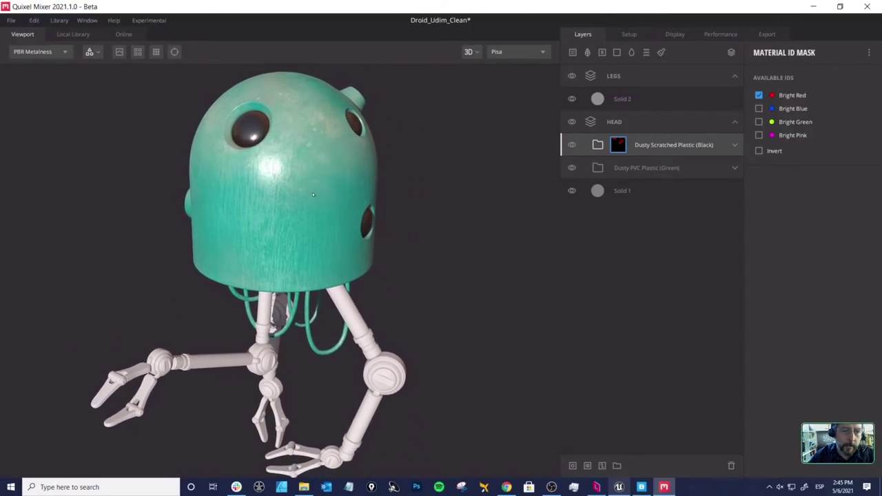
pyautogui.moveTo(431, 189); pyautogui.dragTo(405, 191)
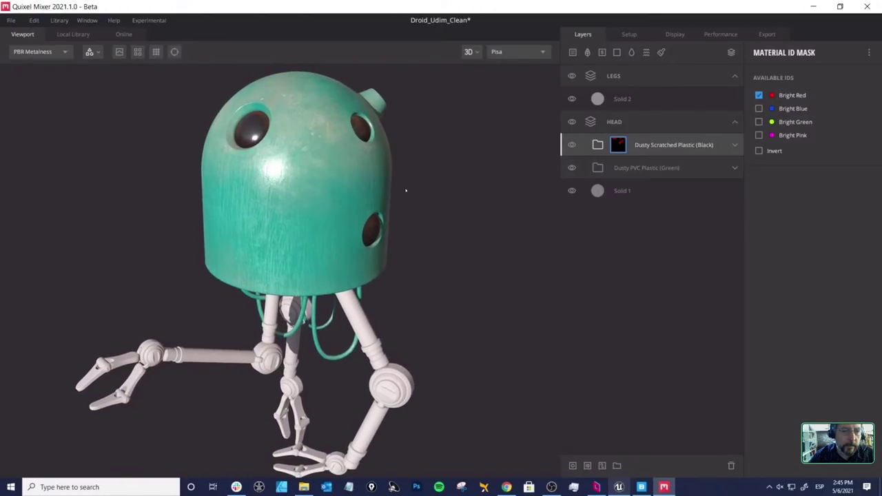
# Step: Search the smart materials for "pilot" and add Pilot Green Chipped Metal above Solid 2 in the LEGS set
pyautogui.click(623, 75)
pyautogui.click(601, 99)
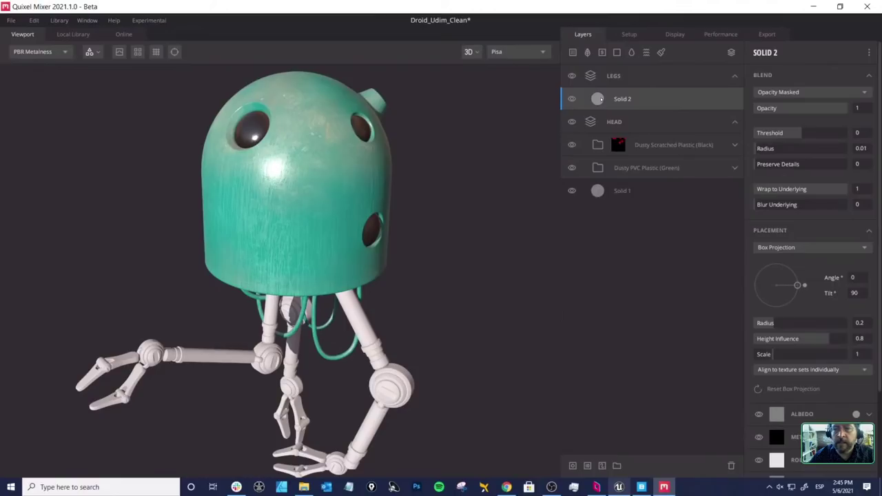
pyautogui.click(73, 34)
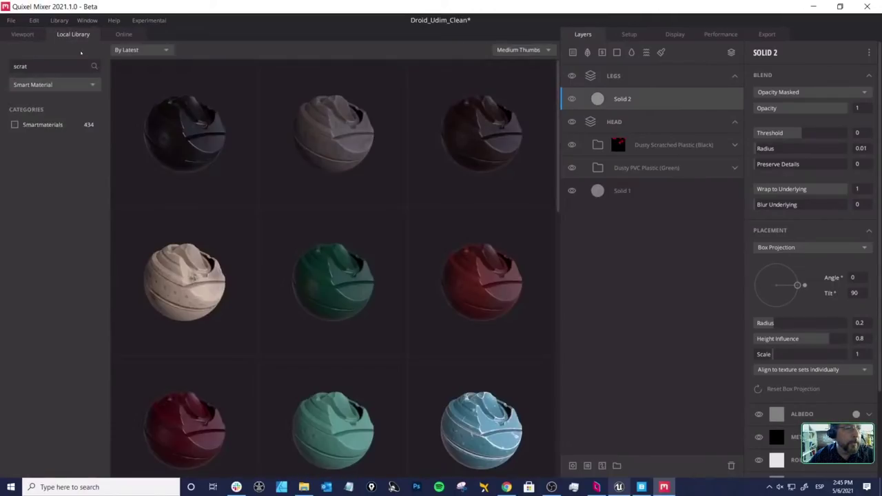
pyautogui.click(42, 69)
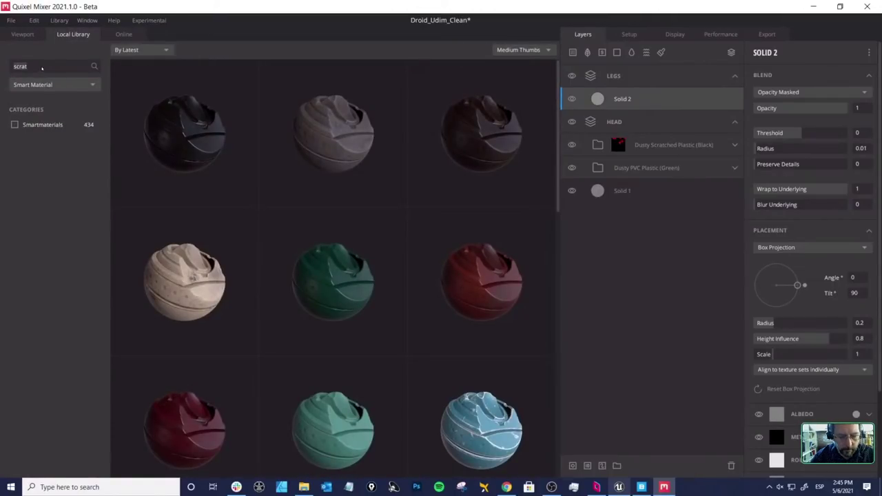
pyautogui.write('pid')
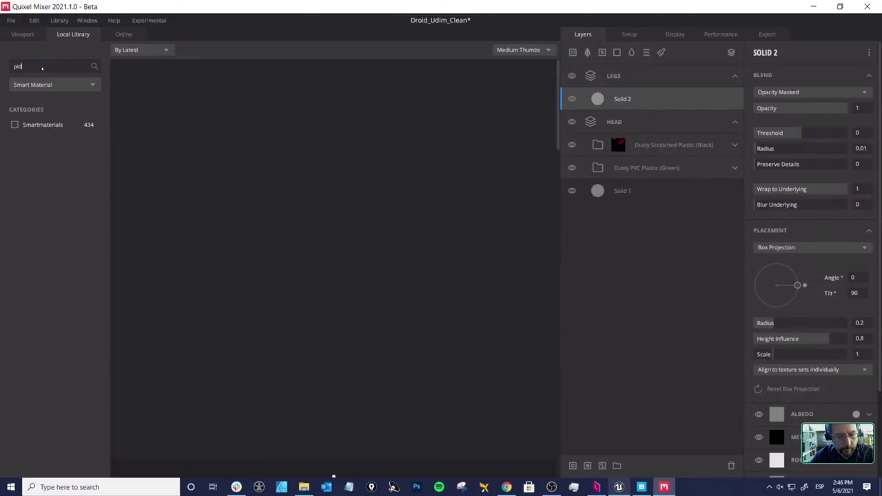
pyautogui.write('l')
pyautogui.press('BackSpace')
pyautogui.press('BackSpace')
pyautogui.press('BackSpace')
pyautogui.press('BackSpace')
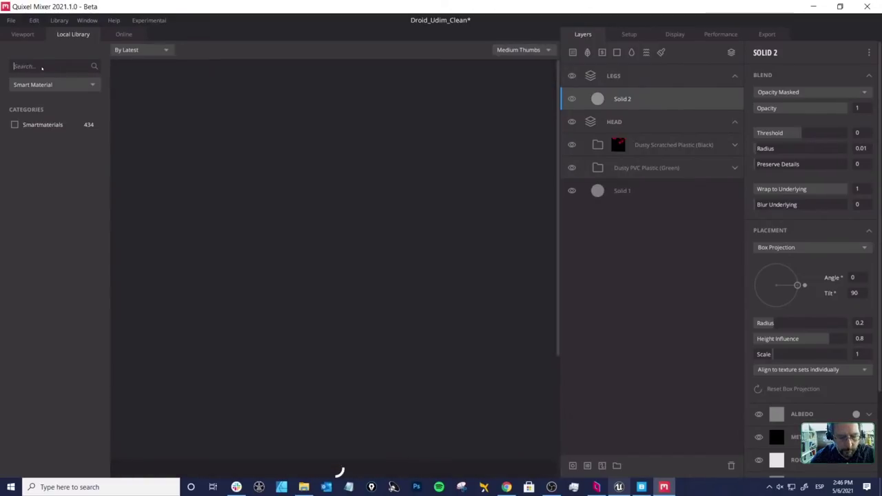
pyautogui.write('pilot')
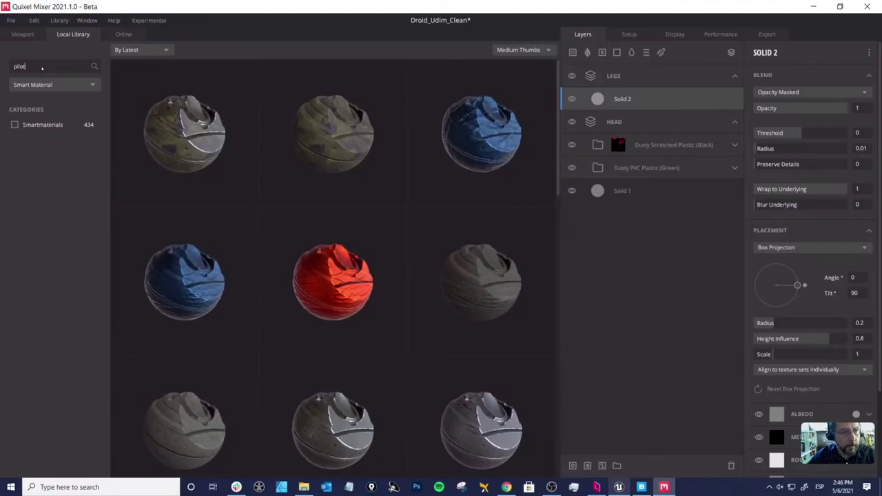
pyautogui.scroll(-1, 336, 197)
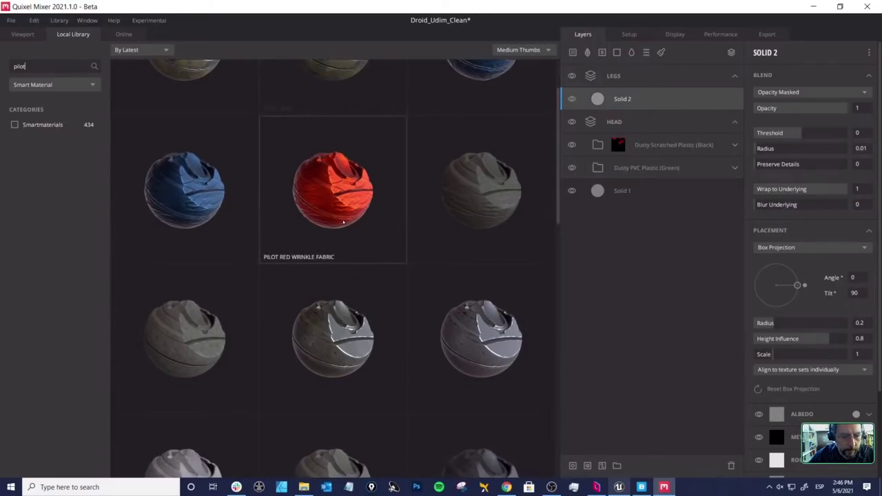
pyautogui.click(333, 337)
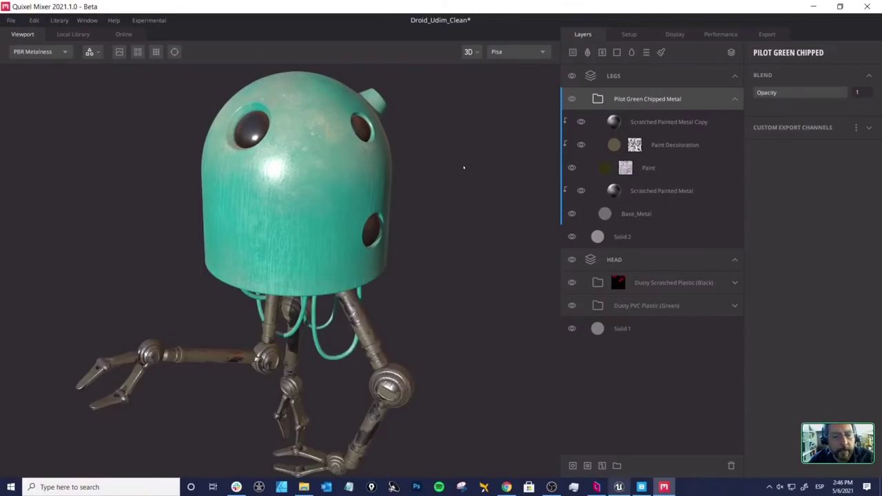
# Step: Set Wrap to Underlying to 1 on the Paint layer of Pilot Green Chipped Metal
pyautogui.moveTo(426, 236); pyautogui.dragTo(464, 92, button='middle')
pyautogui.scroll(4, 382, 275)
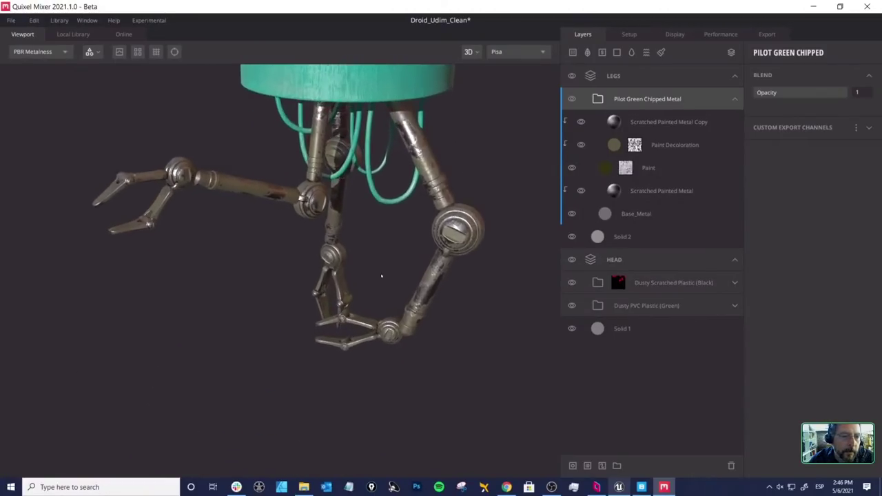
pyautogui.moveTo(301, 199); pyautogui.dragTo(356, 252, button='middle')
pyautogui.moveTo(355, 252); pyautogui.dragTo(248, 202)
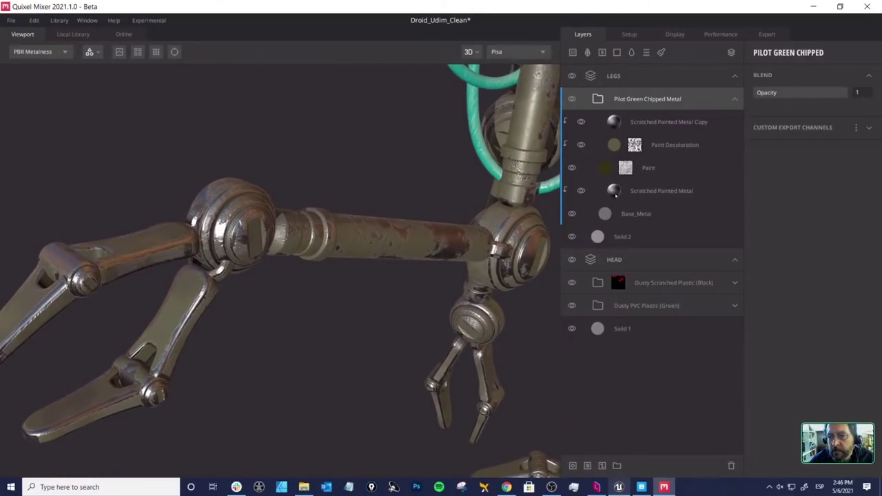
pyautogui.click(605, 169)
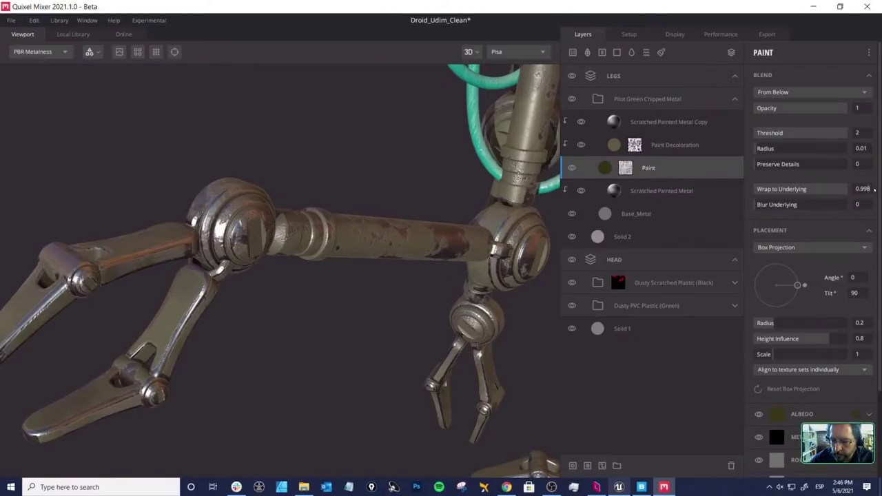
pyautogui.click(873, 189)
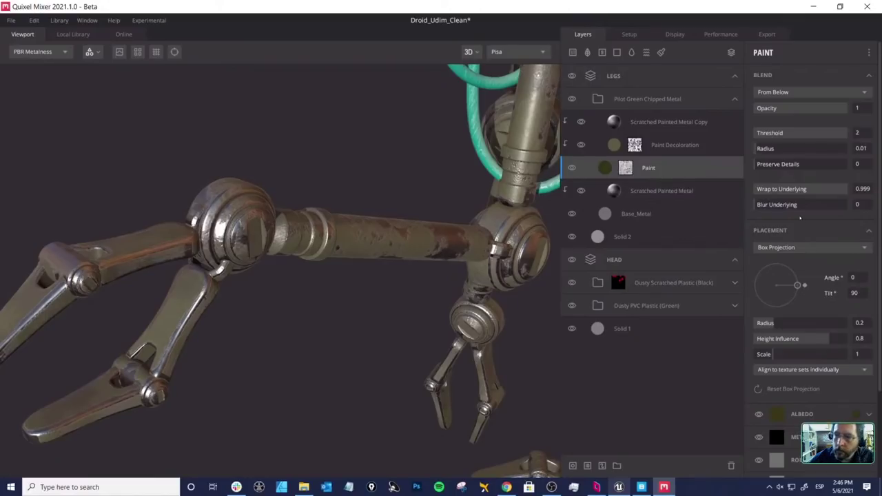
pyautogui.click(863, 190)
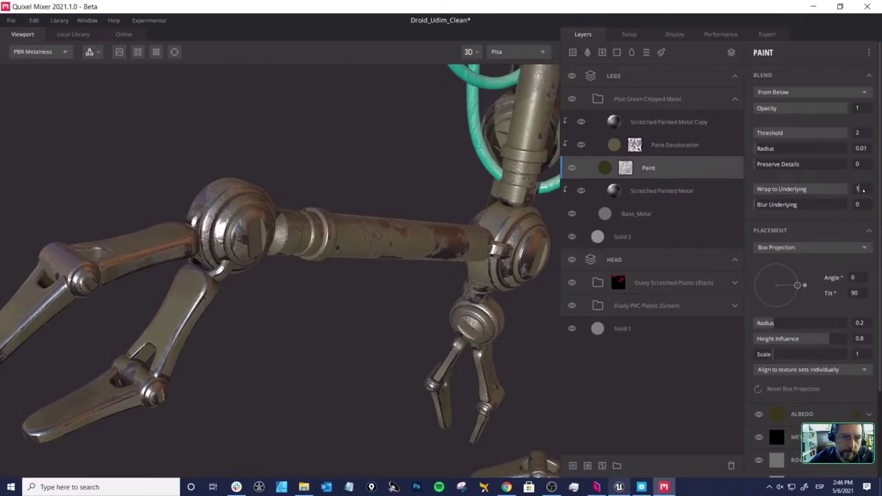
# Step: Collapse the LEGS set and expand the Dusty PVC Plastic (Green) folder in the HEAD set
pyautogui.moveTo(280, 149); pyautogui.dragTo(408, 191)
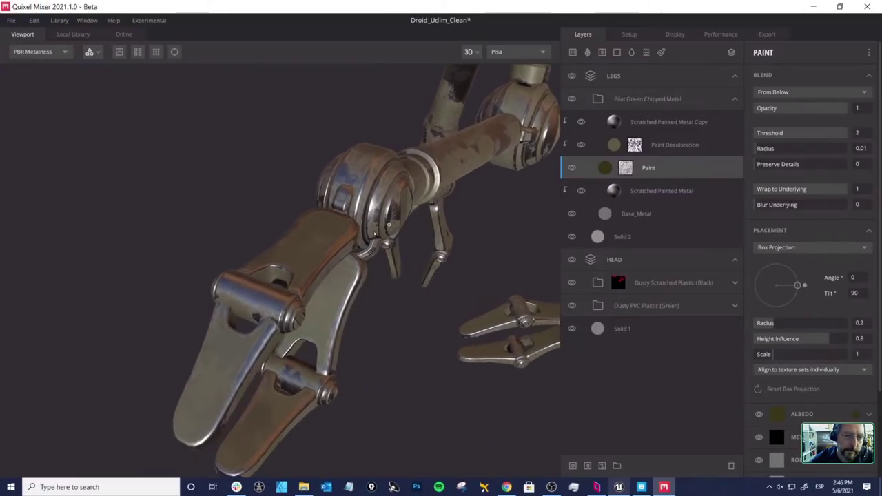
pyautogui.moveTo(408, 192); pyautogui.dragTo(181, 134, button='right')
pyautogui.moveTo(290, 134); pyautogui.dragTo(277, 237, button='middle')
pyautogui.moveTo(278, 237); pyautogui.dragTo(357, 168)
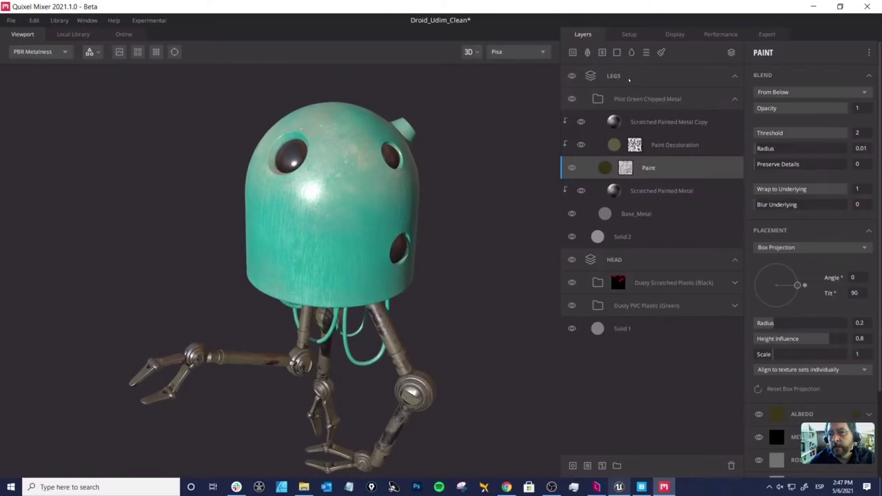
pyautogui.click(629, 80)
pyautogui.click(734, 76)
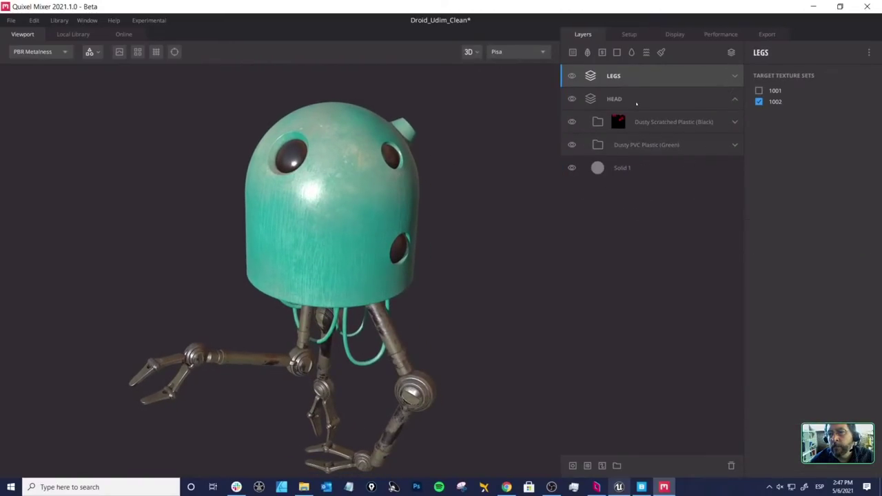
pyautogui.click(636, 99)
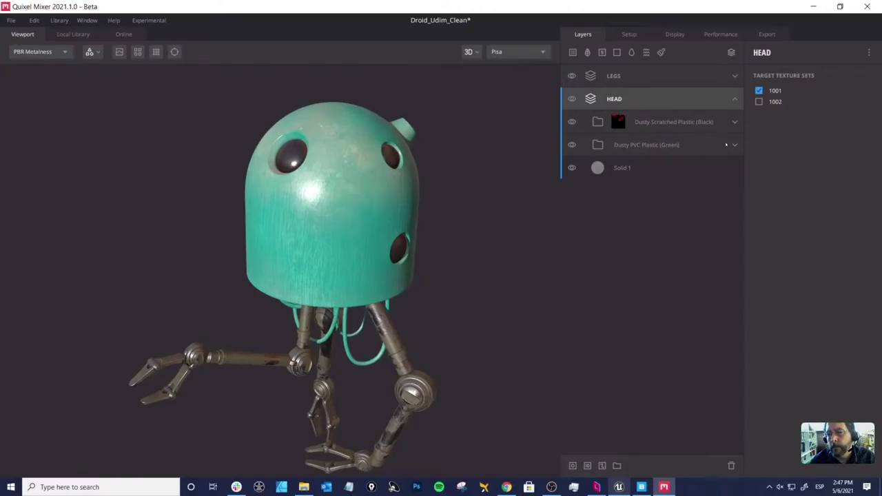
pyautogui.click(734, 144)
pyautogui.click(646, 143)
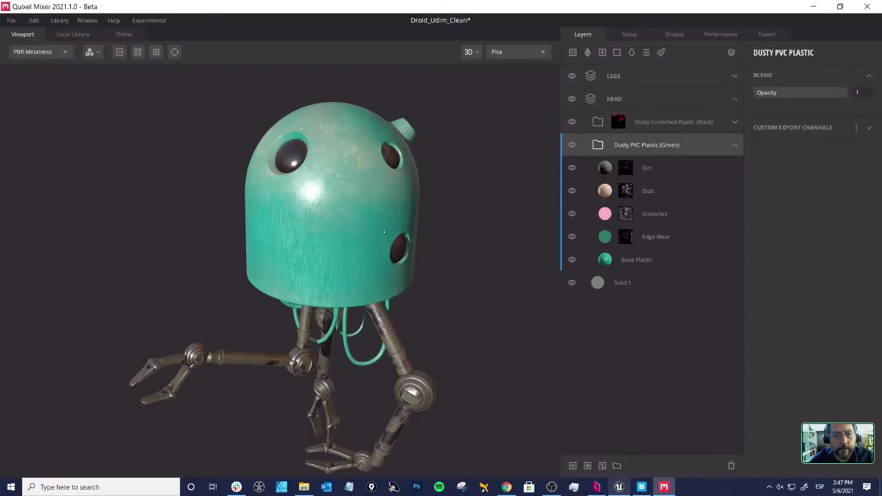
# Step: Hide the Dirt, Dust, Scratches and Edge Wear layers of Dusty PVC Plastic (Green)
pyautogui.moveTo(419, 216); pyautogui.dragTo(406, 192, button='middle')
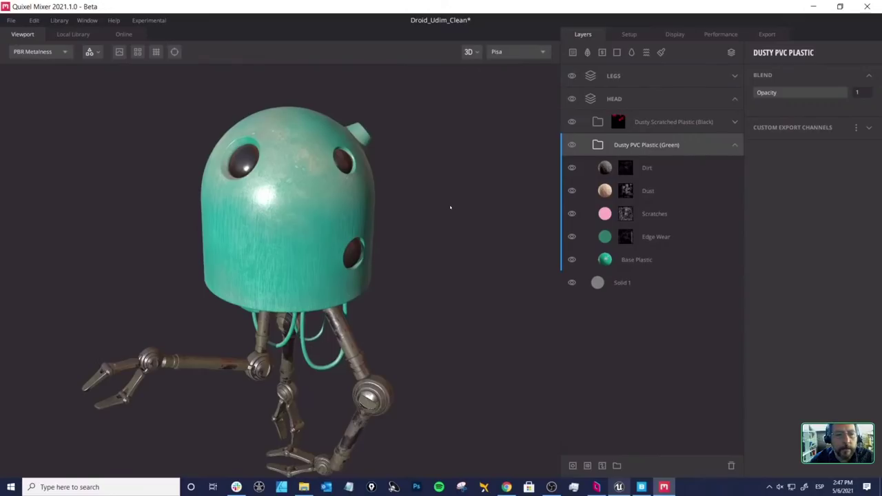
pyautogui.moveTo(450, 208); pyautogui.dragTo(419, 203)
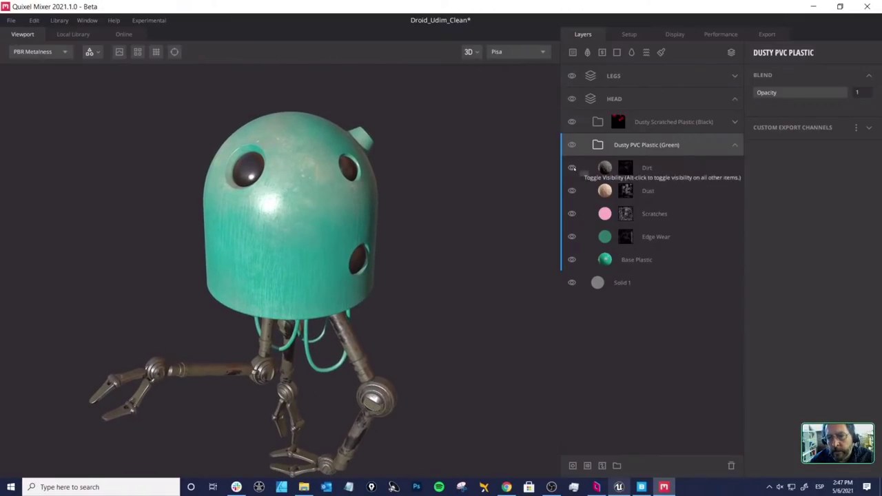
pyautogui.click(582, 173)
pyautogui.click(571, 168)
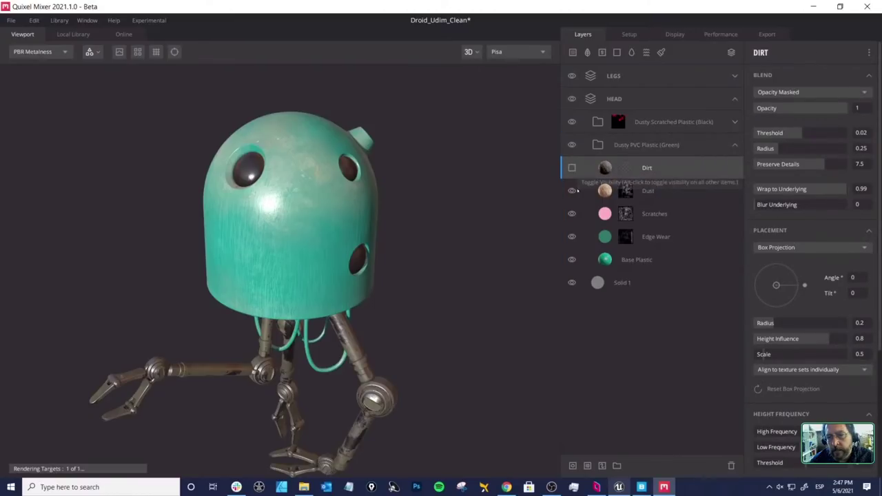
pyautogui.click(571, 190)
pyautogui.click(571, 213)
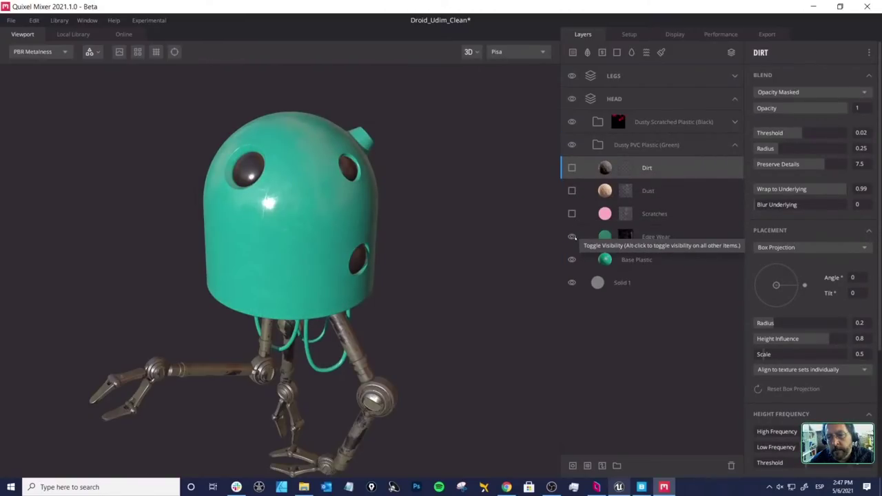
pyautogui.click(571, 237)
# Step: Set the box projection tilt of the Base Plastic layer to about 2.767 degrees
pyautogui.click(609, 265)
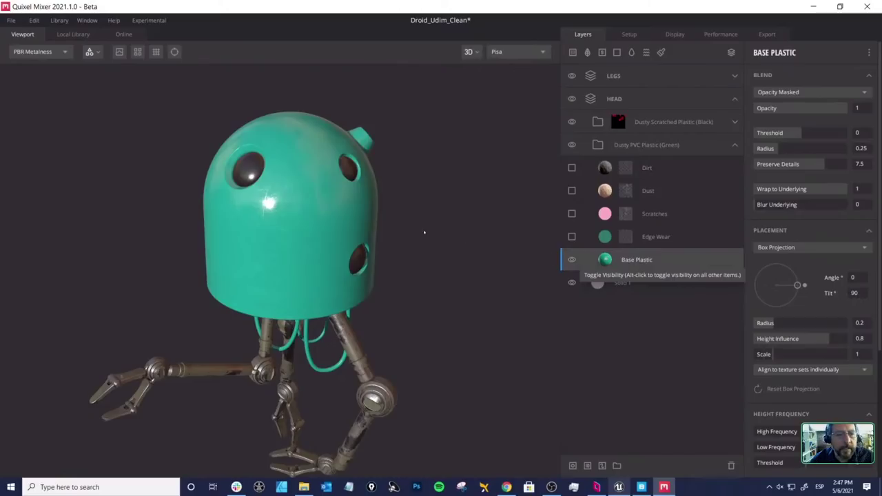
pyautogui.moveTo(340, 173); pyautogui.dragTo(354, 220, button='middle')
pyautogui.moveTo(367, 239); pyautogui.dragTo(386, 276)
pyautogui.scroll(5, 332, 234)
pyautogui.scroll(-3, 325, 229)
pyautogui.moveTo(325, 229); pyautogui.dragTo(297, 173, button='middle')
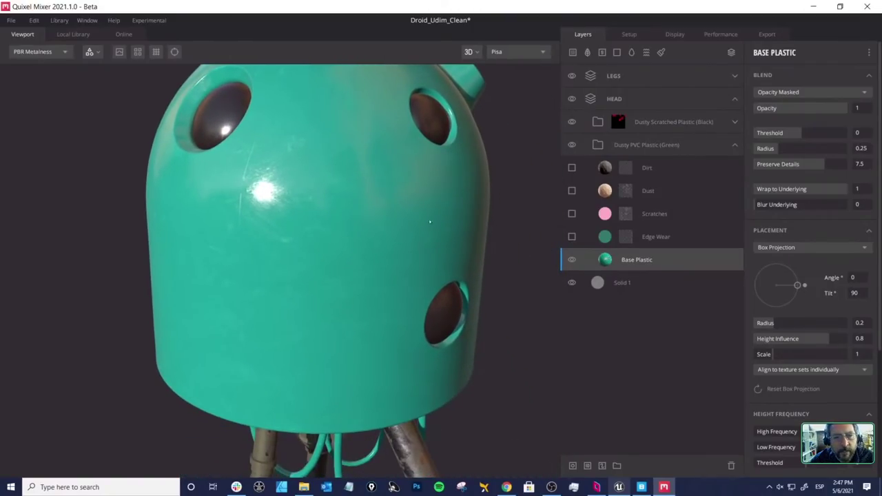
pyautogui.moveTo(398, 203); pyautogui.dragTo(407, 190)
pyautogui.scroll(-2, 407, 190)
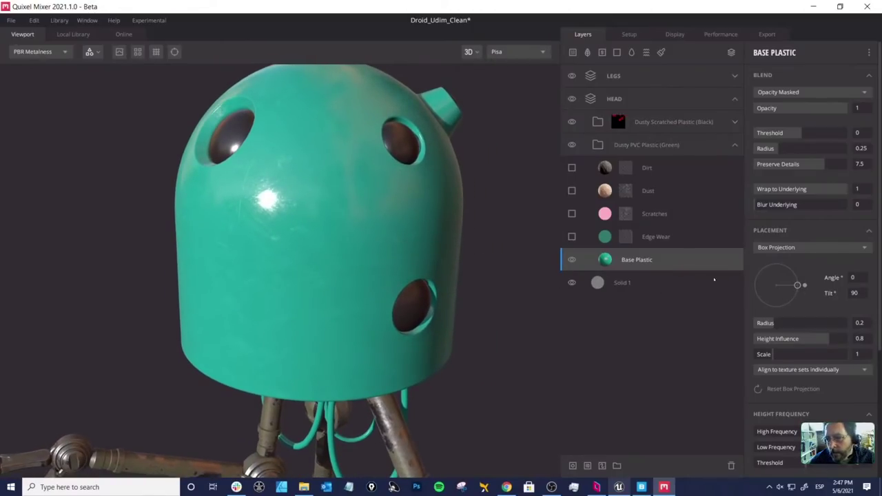
pyautogui.moveTo(796, 284); pyautogui.dragTo(776, 286)
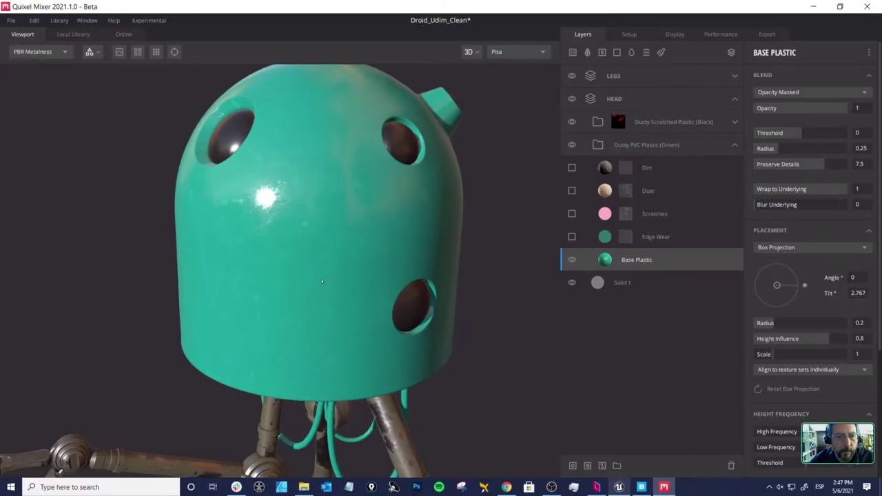
# Step: Set the box projection scale of the Base Plastic layer to 0.5
pyautogui.moveTo(322, 281); pyautogui.dragTo(323, 253, button='middle')
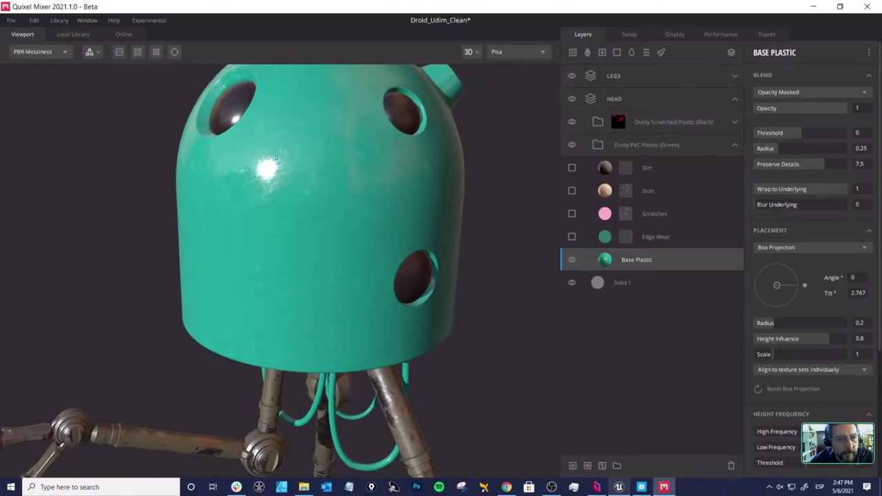
pyautogui.moveTo(275, 158); pyautogui.dragTo(306, 186, button='middle')
pyautogui.scroll(1, 305, 186)
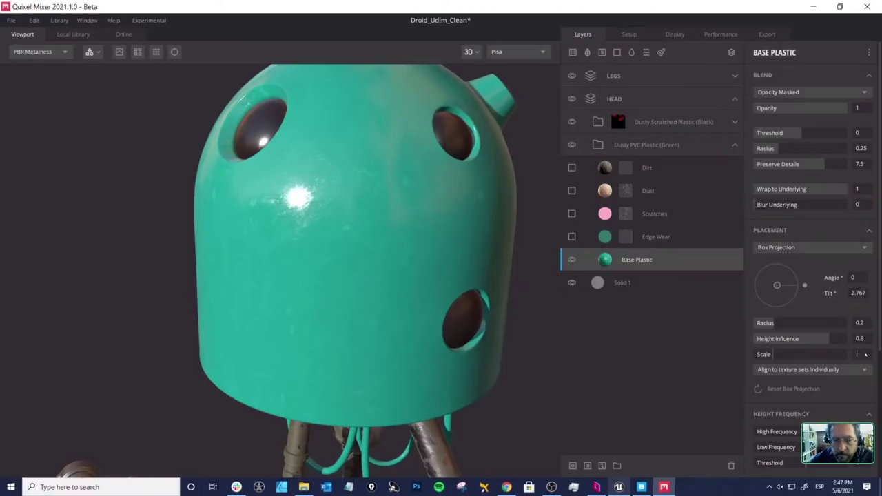
pyautogui.write('0.5')
pyautogui.press('Return')
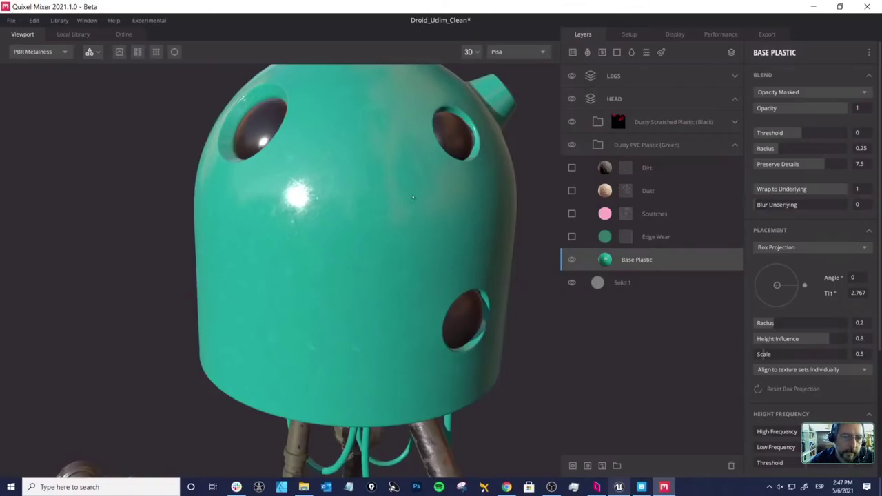
# Step: Examine the rescaled plastic surface on the droid's head from several angles and distances
pyautogui.moveTo(263, 228); pyautogui.dragTo(335, 225)
pyautogui.scroll(-3, 334, 225)
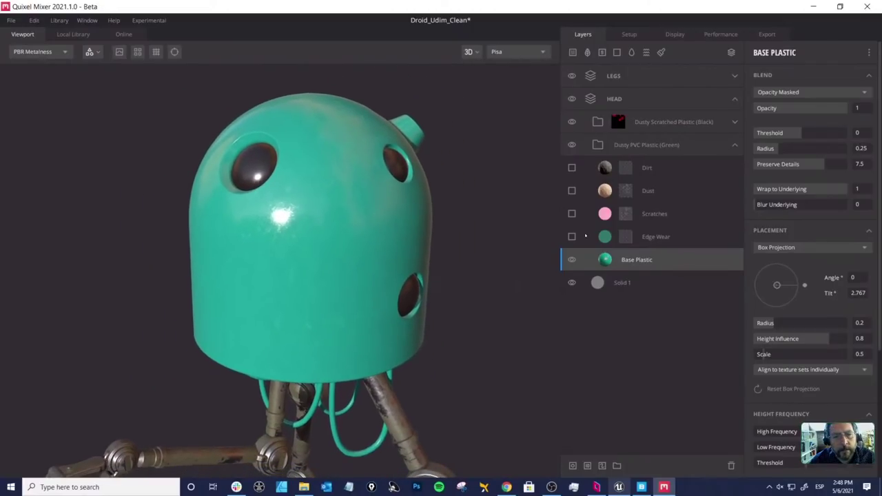
pyautogui.moveTo(332, 294); pyautogui.dragTo(356, 208, button='middle')
pyautogui.scroll(-3, 390, 230)
pyautogui.moveTo(356, 208); pyautogui.dragTo(355, 178)
pyautogui.moveTo(352, 184)
pyautogui.keyDown('alt'); pyautogui.mouseDown()
pyautogui.moveTo(353, 203)
pyautogui.moveTo(358, 191)
pyautogui.mouseUp(); pyautogui.keyUp('alt')
pyautogui.keyDown('alt'); pyautogui.moveTo(356, 205); pyautogui.dragTo(404, 233, button='right'); pyautogui.keyUp('alt')
pyautogui.moveTo(356, 205); pyautogui.dragTo(364, 194)
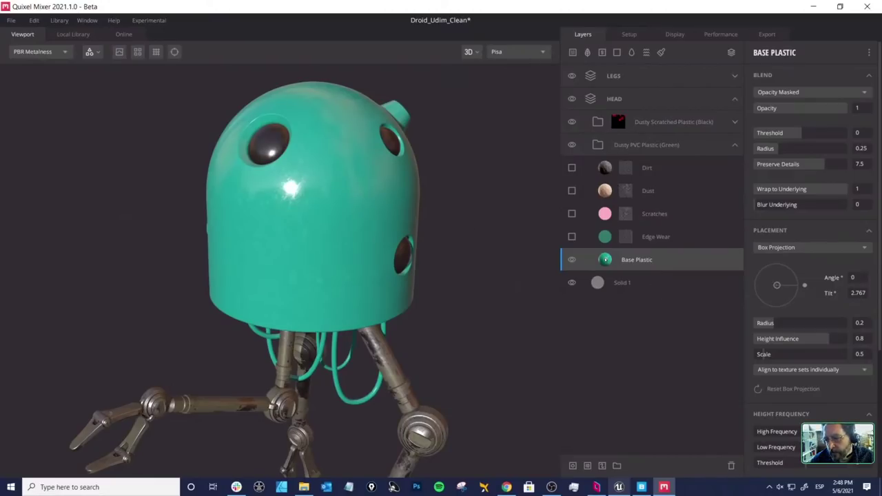
# Step: Shift the Base Plastic albedo colour to a muted dark green, hex 2E4A33
pyautogui.scroll(-2, 763, 275)
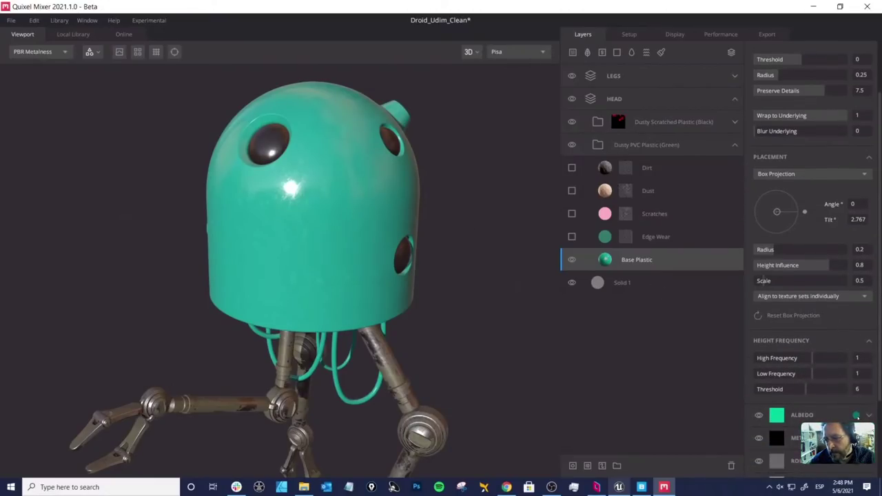
pyautogui.click(856, 415)
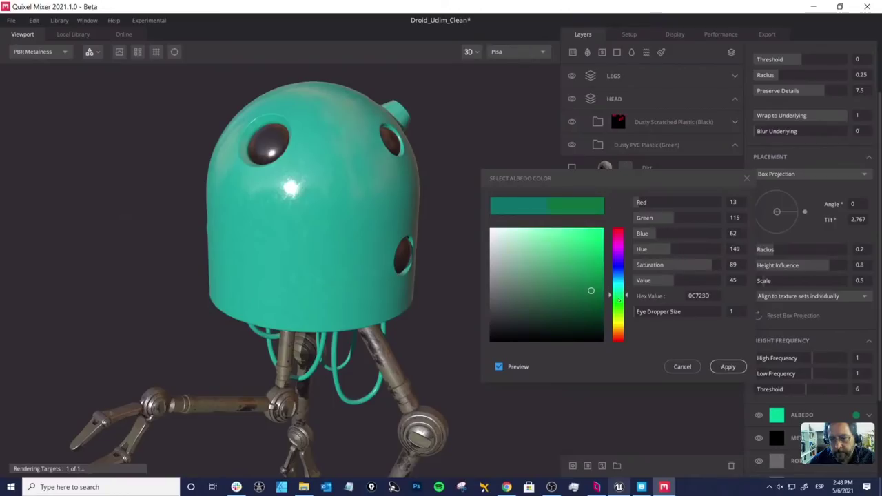
pyautogui.moveTo(619, 296); pyautogui.dragTo(619, 301)
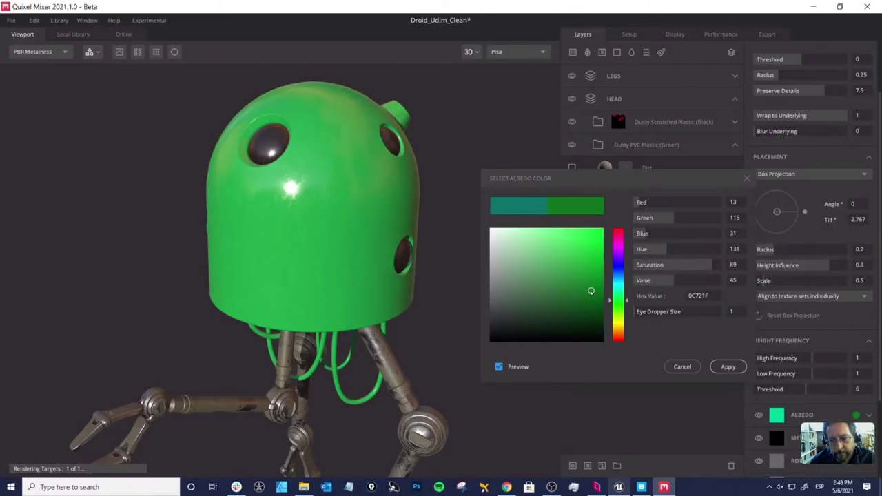
pyautogui.click(543, 306)
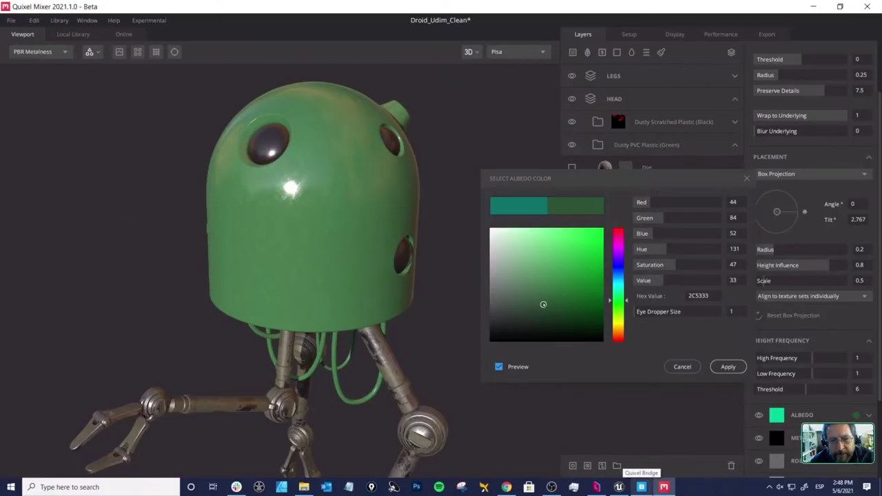
pyautogui.click(532, 308)
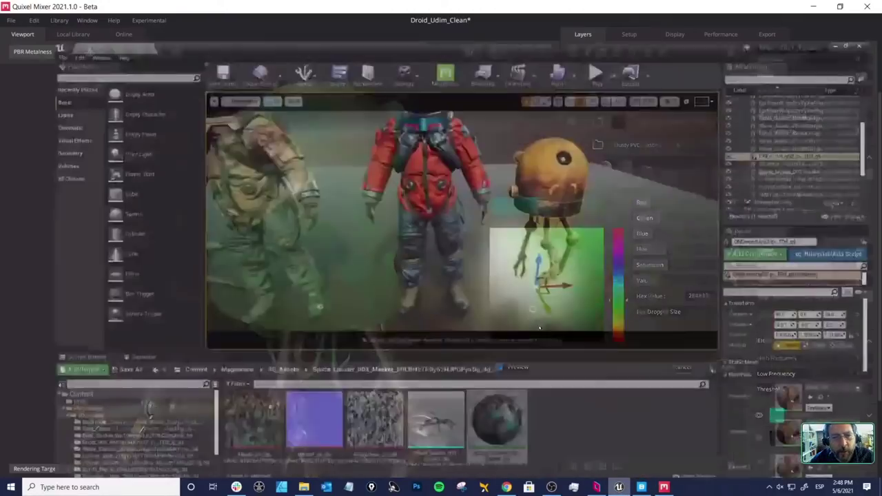
# Step: Switch to Unreal Engine and examine the textured spacesuits and droid as colour references
pyautogui.click(619, 486)
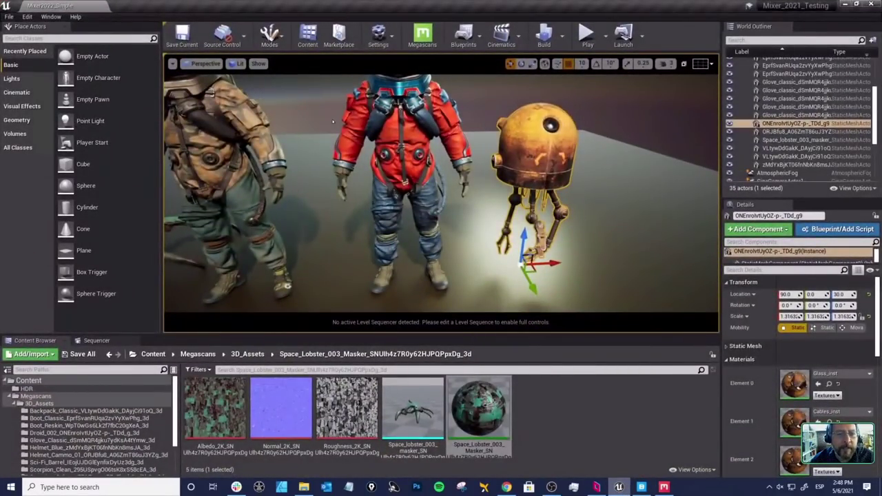
pyautogui.moveTo(333, 121); pyautogui.dragTo(357, 175, button='right')
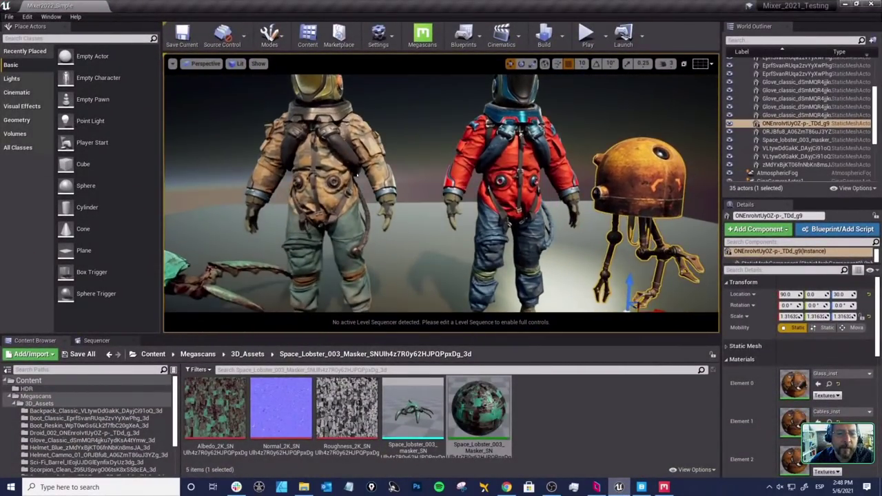
pyautogui.moveTo(398, 146)
pyautogui.mouseDown(button='right')
pyautogui.moveTo(390, 140)
pyautogui.moveTo(398, 146)
pyautogui.mouseUp(button='right')
pyautogui.press('Escape')
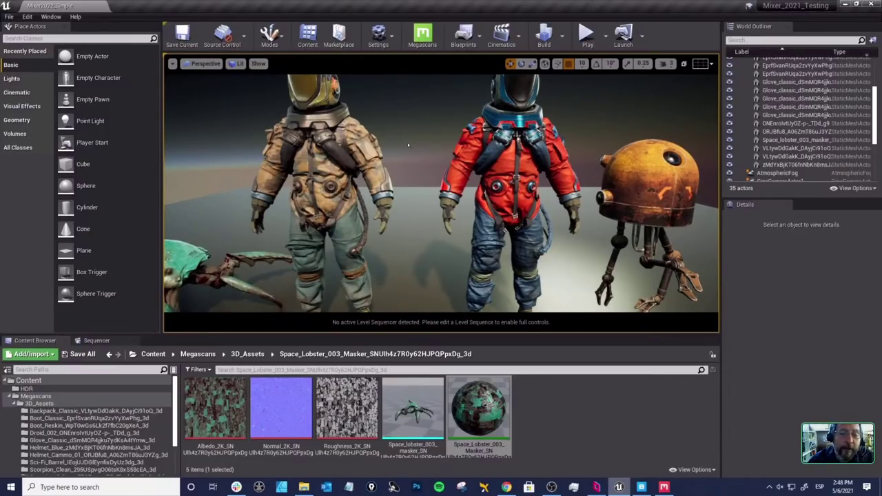
pyautogui.moveTo(408, 145); pyautogui.dragTo(400, 142, button='right')
pyautogui.moveTo(408, 134); pyautogui.dragTo(392, 127)
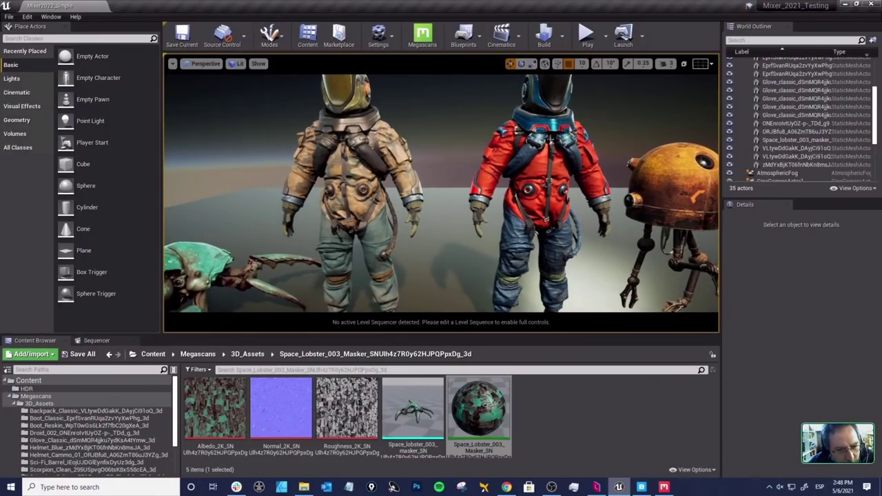
pyautogui.moveTo(408, 138); pyautogui.dragTo(398, 153, button='right')
pyautogui.click(383, 153)
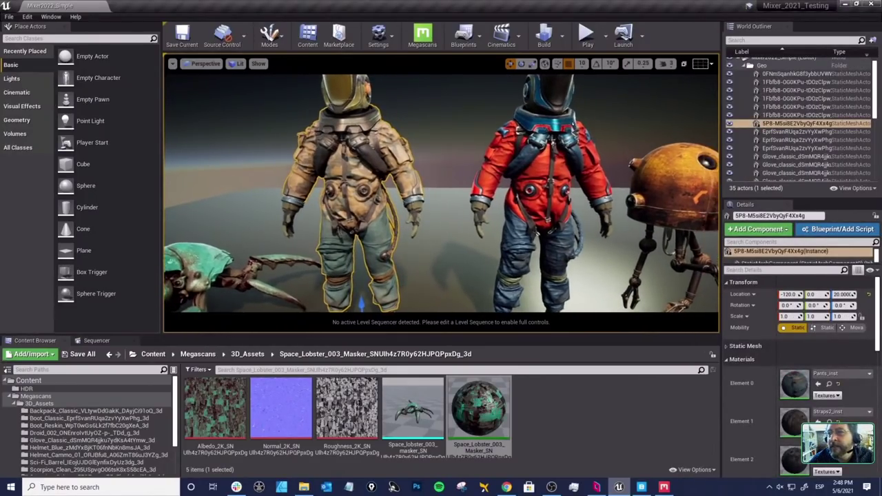
# Step: Return to Quixel Mixer and apply the slightly lighter green 335038 as the Base Plastic albedo colour
pyautogui.click(843, 4)
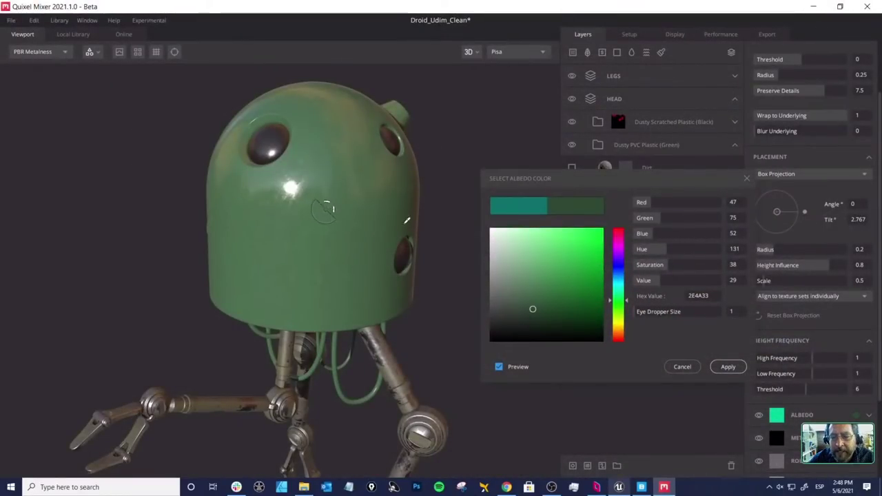
pyautogui.moveTo(533, 309); pyautogui.dragTo(530, 305)
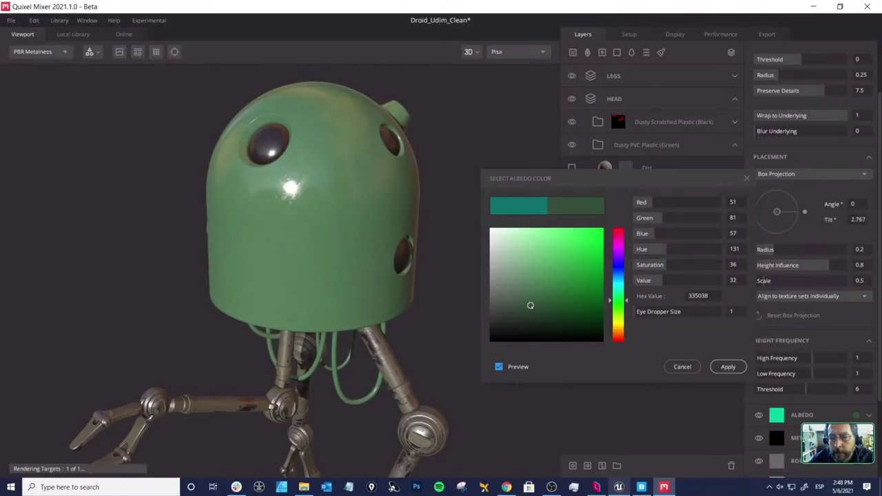
pyautogui.click(728, 366)
# Step: Set the Base Plastic roughness colour to the neutral grey 595959 and apply it
pyautogui.scroll(-1, 823, 388)
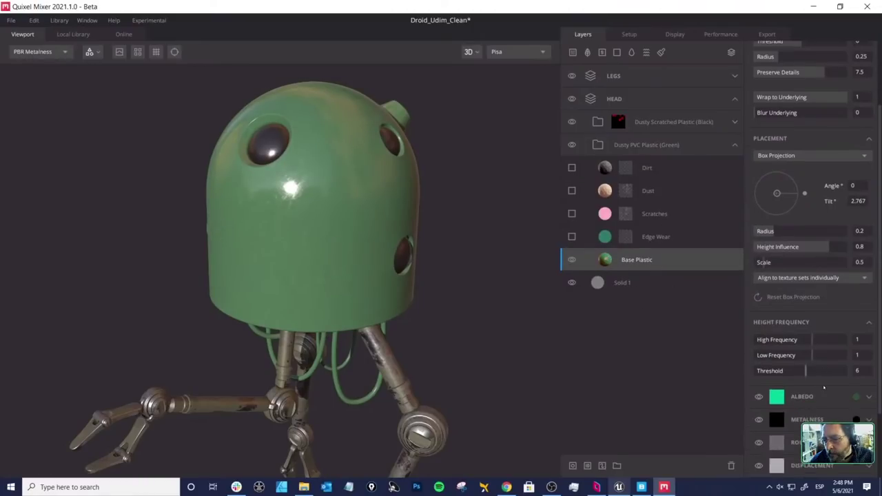
pyautogui.scroll(-3, 823, 388)
pyautogui.click(858, 387)
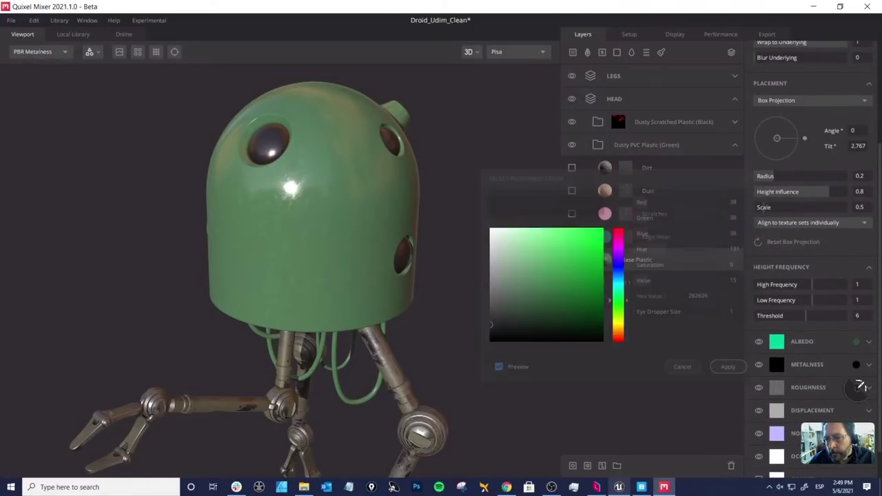
pyautogui.click(492, 300)
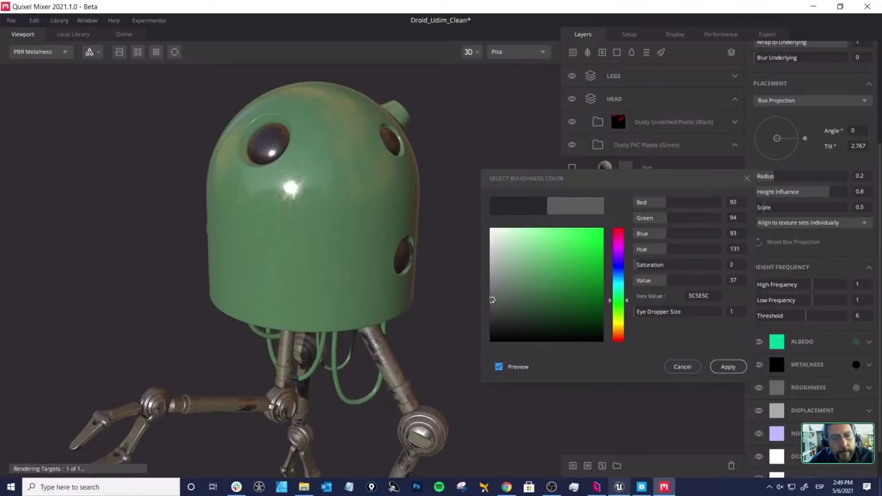
pyautogui.click(492, 302)
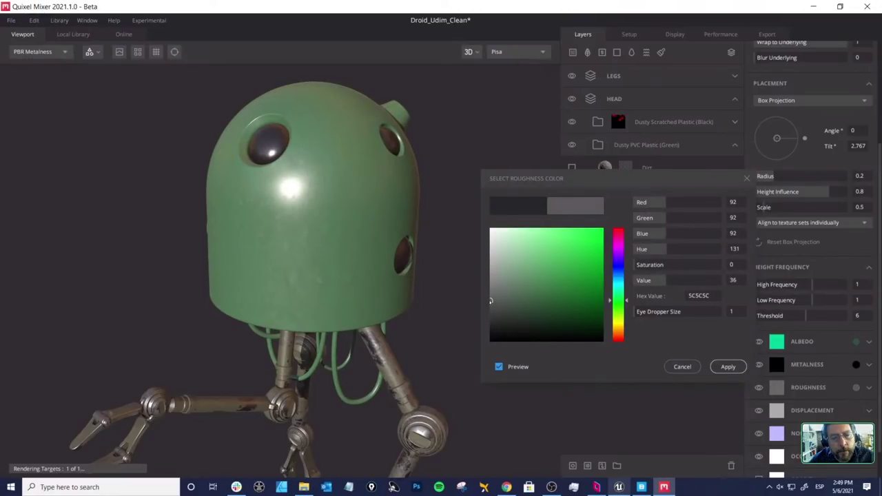
pyautogui.click(491, 301)
pyautogui.moveTo(490, 302); pyautogui.dragTo(490, 301)
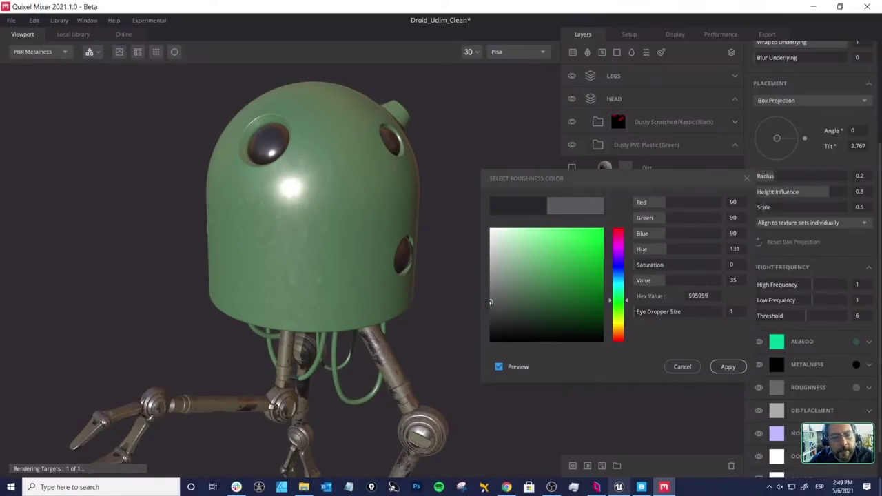
pyautogui.click(728, 366)
# Step: Make the Edge Wear layer visible and display its mask on the droid
pyautogui.moveTo(458, 214); pyautogui.dragTo(429, 216)
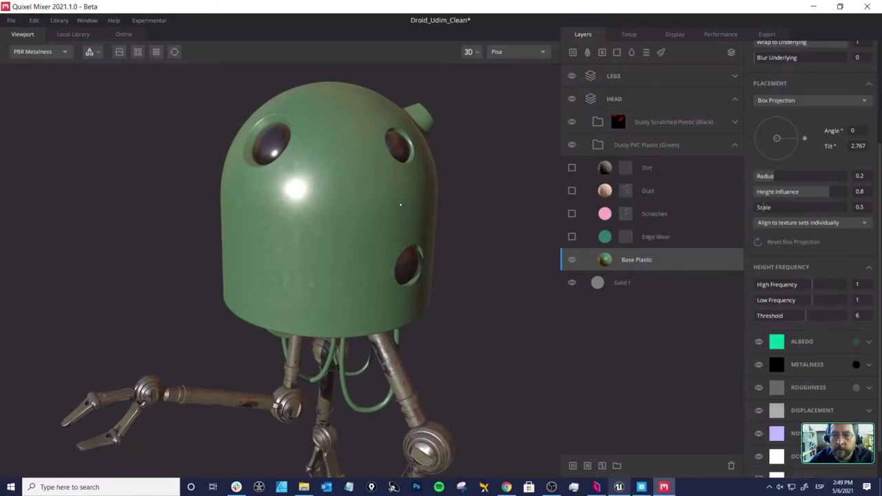
pyautogui.click(604, 237)
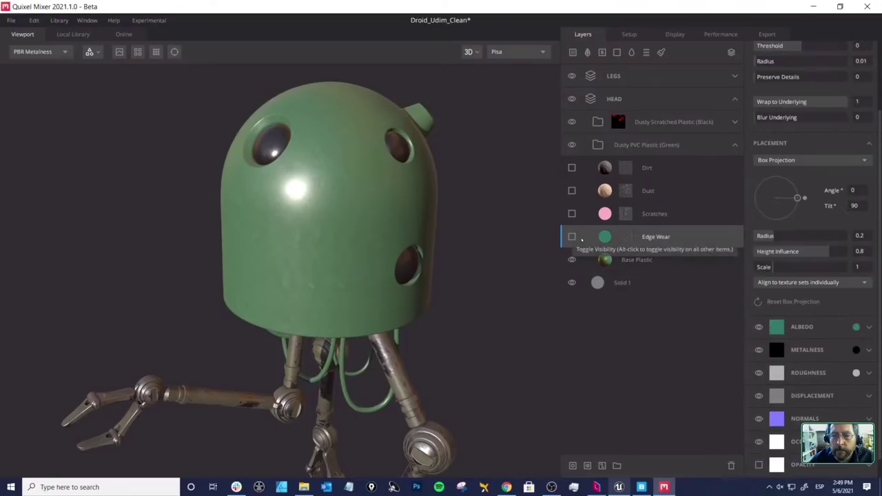
pyautogui.click(572, 237)
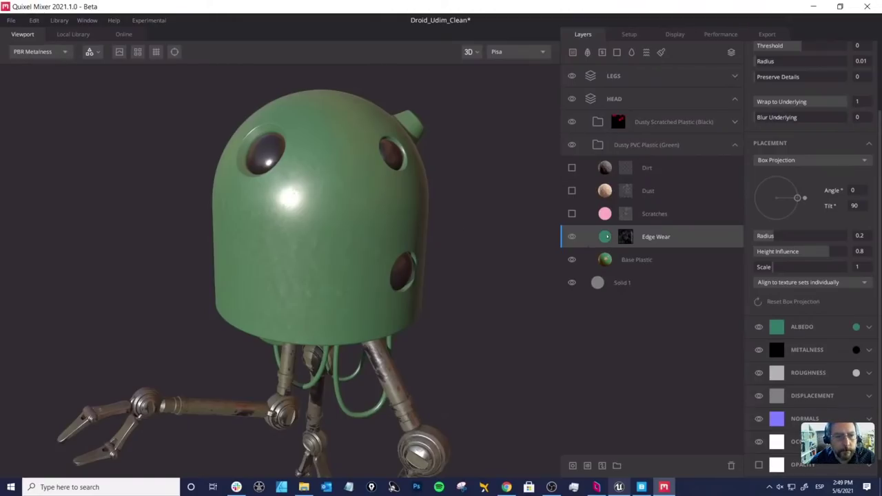
pyautogui.press('m')
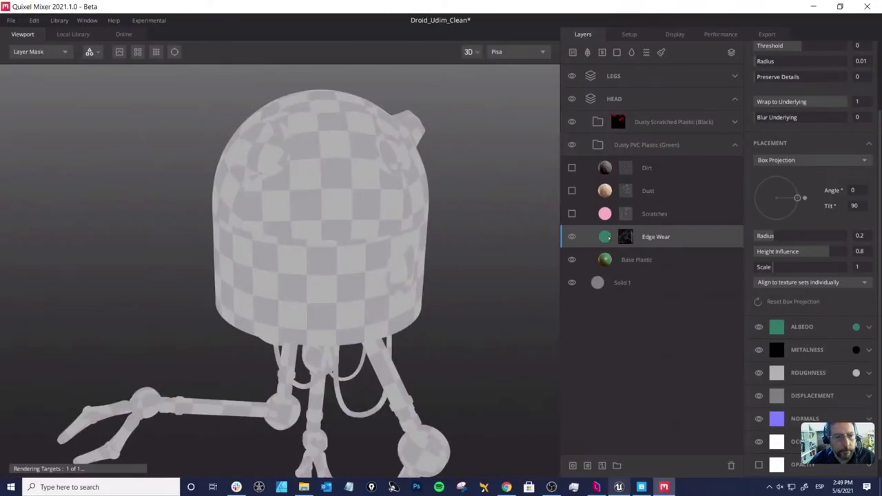
pyautogui.click(624, 237)
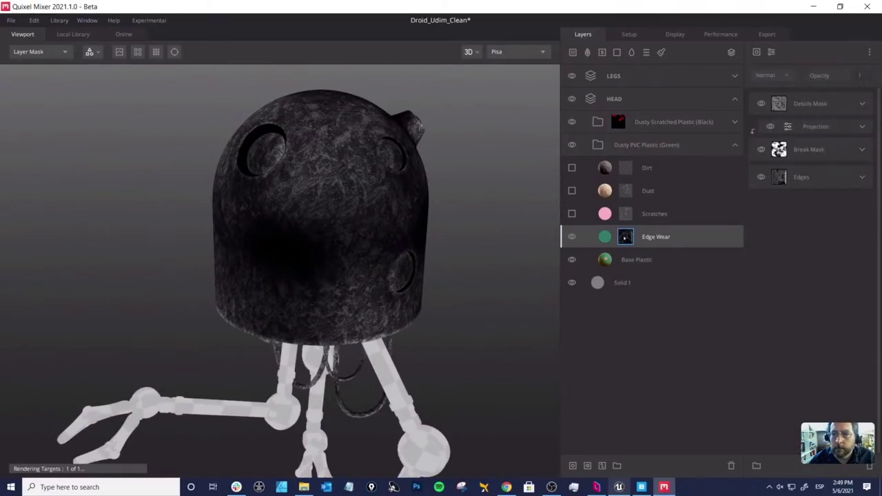
# Step: Add a Gradient Remap above the Details Mask of Edge Wear, set its upper range to 0.595, and restore the PBR Metalness view
pyautogui.click(831, 106)
pyautogui.click(771, 51)
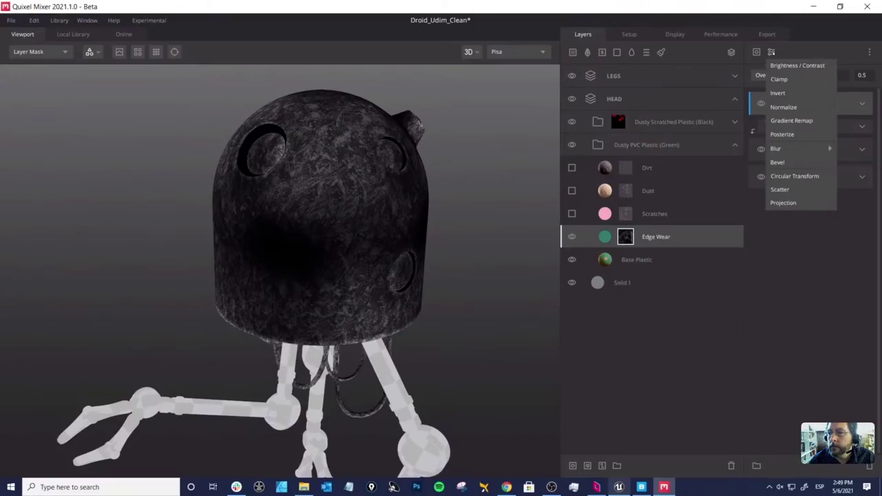
pyautogui.click(790, 121)
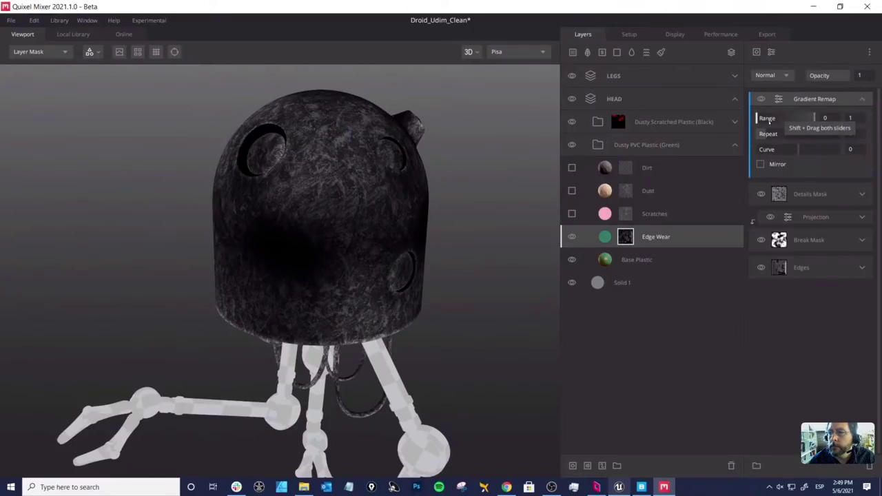
pyautogui.moveTo(802, 118); pyautogui.dragTo(791, 118)
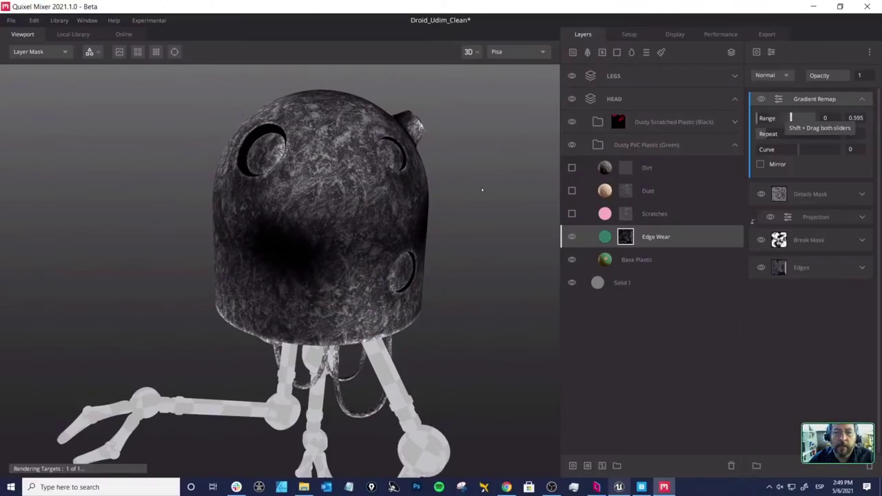
pyautogui.moveTo(466, 205)
pyautogui.mouseDown()
pyautogui.moveTo(472, 228)
pyautogui.moveTo(469, 214)
pyautogui.moveTo(449, 211)
pyautogui.moveTo(458, 216)
pyautogui.mouseUp()
pyautogui.press('m')
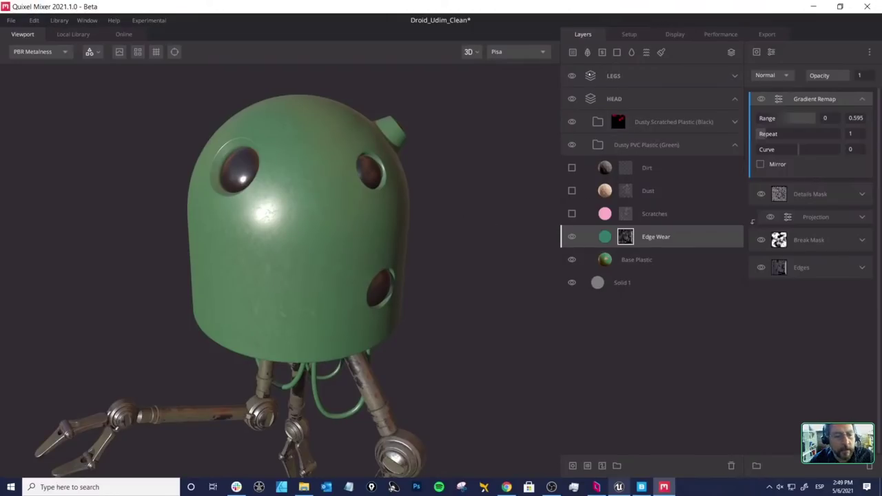
# Step: Select the Edge Wear mask and display it on the droid in the Layer Mask view
pyautogui.moveTo(271, 405); pyautogui.dragTo(311, 321, button='middle')
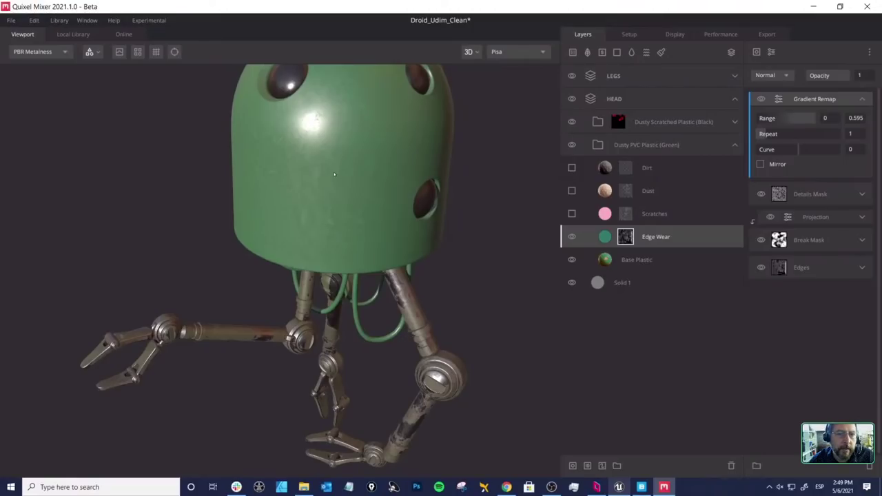
pyautogui.moveTo(334, 175); pyautogui.dragTo(321, 205)
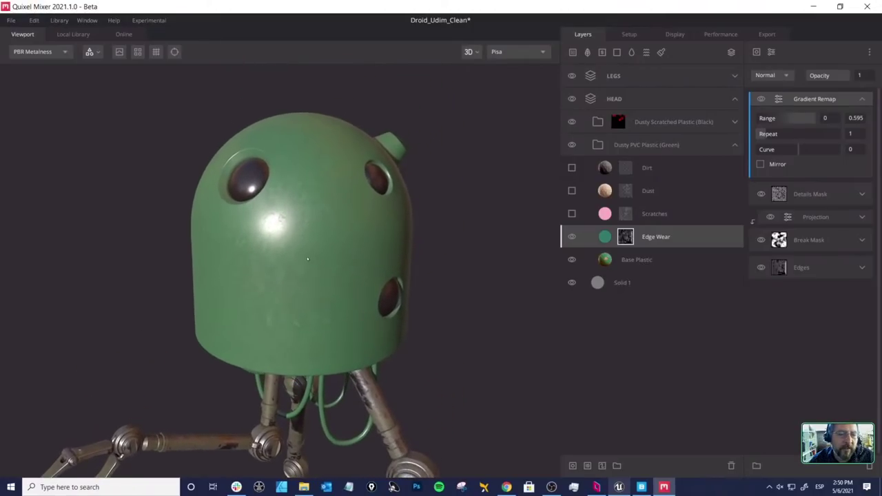
pyautogui.moveTo(308, 259); pyautogui.dragTo(313, 239)
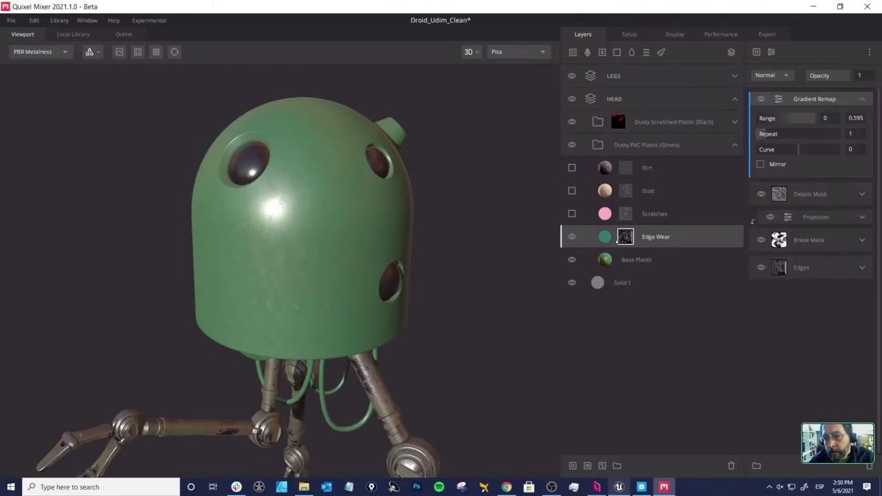
pyautogui.click(605, 238)
pyautogui.click(625, 236)
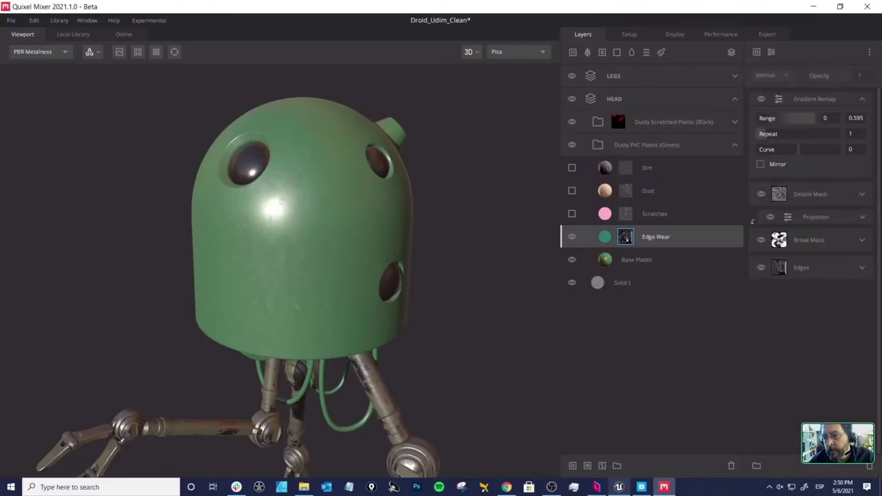
pyautogui.moveTo(425, 213); pyautogui.dragTo(427, 241)
pyautogui.press('m')
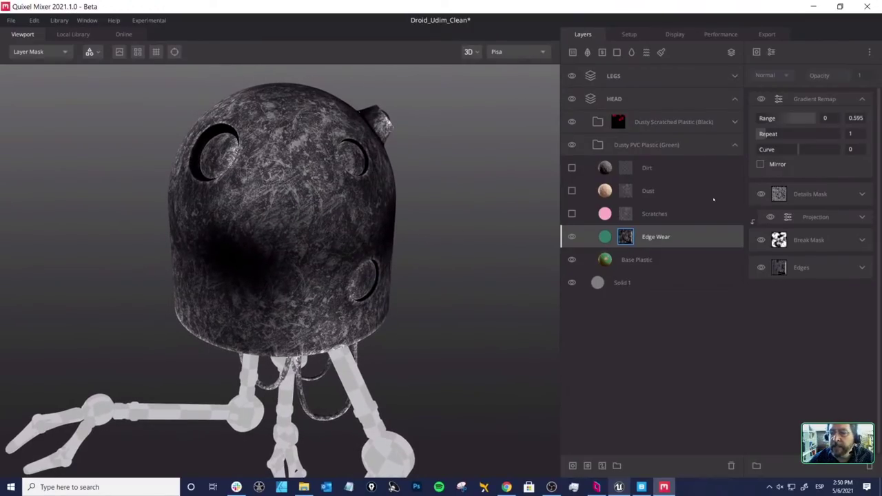
# Step: Isolate the Edges component of the Edge Wear mask by hiding Projection, Details Mask, Break Mask and Gradient Remap
pyautogui.click(769, 217)
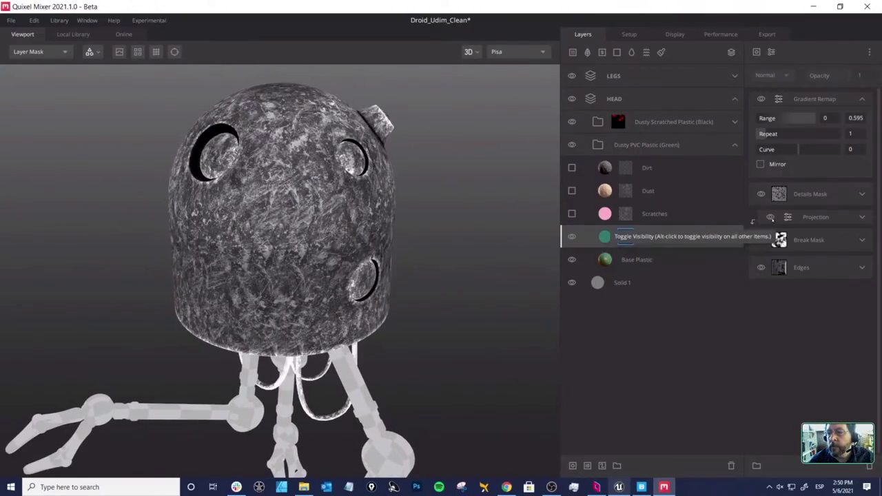
pyautogui.click(760, 194)
pyautogui.click(760, 98)
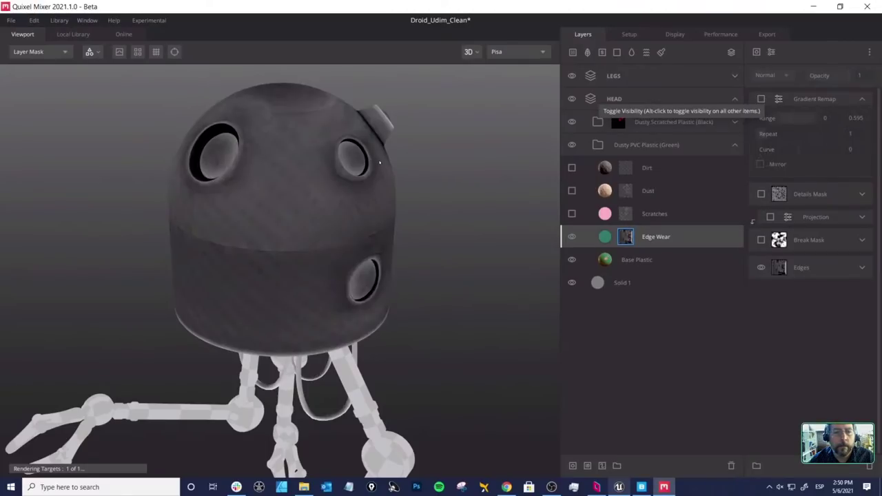
# Step: Keep Default Curvature for the Edges component and set its source to Base Curvature Map
pyautogui.click(866, 268)
pyautogui.moveTo(421, 254); pyautogui.dragTo(416, 223, button='middle')
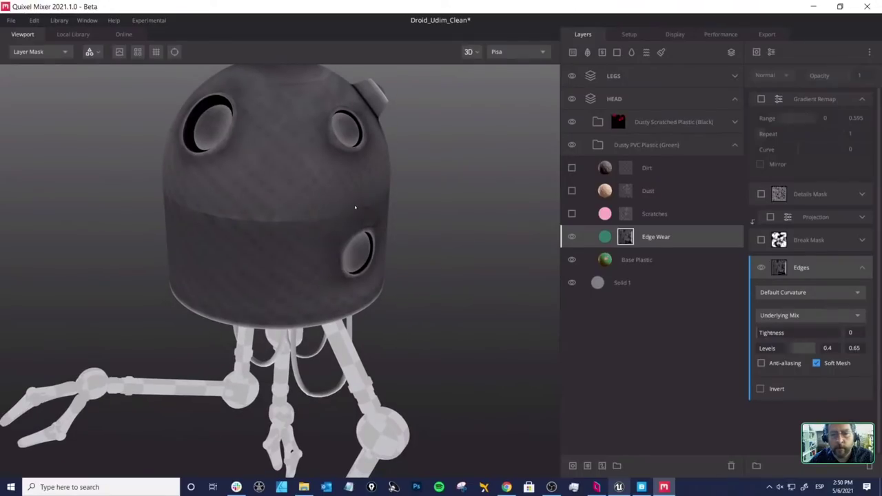
pyautogui.click(799, 292)
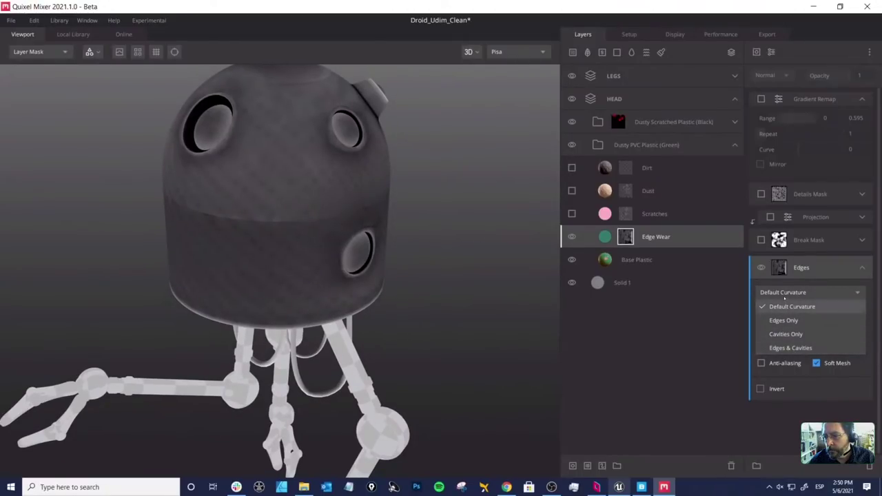
pyautogui.click(789, 306)
pyautogui.click(779, 315)
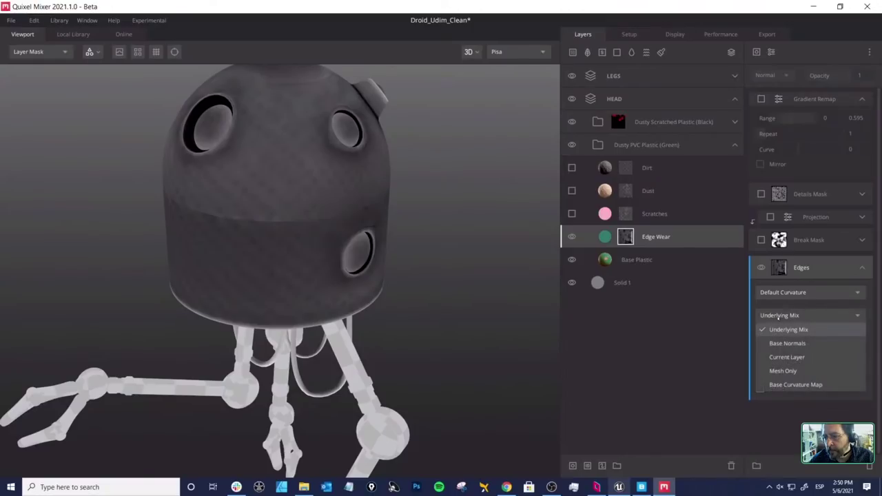
pyautogui.click(795, 385)
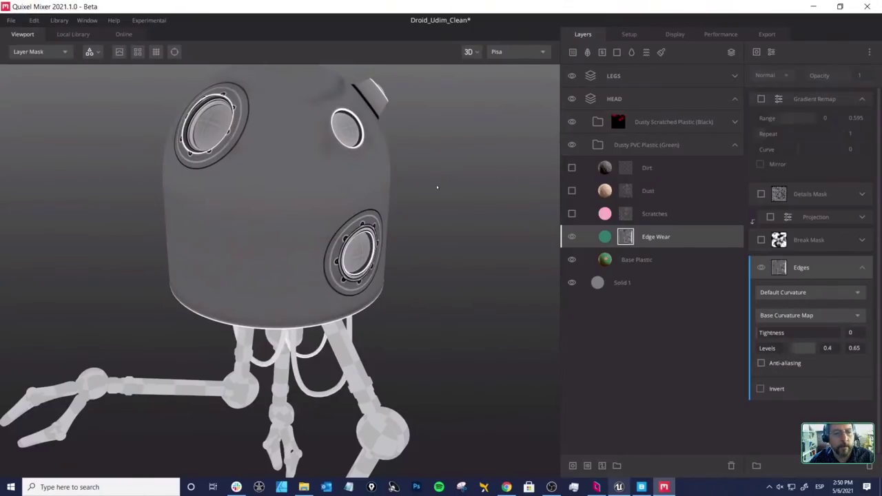
pyautogui.moveTo(437, 187); pyautogui.dragTo(436, 202, button='middle')
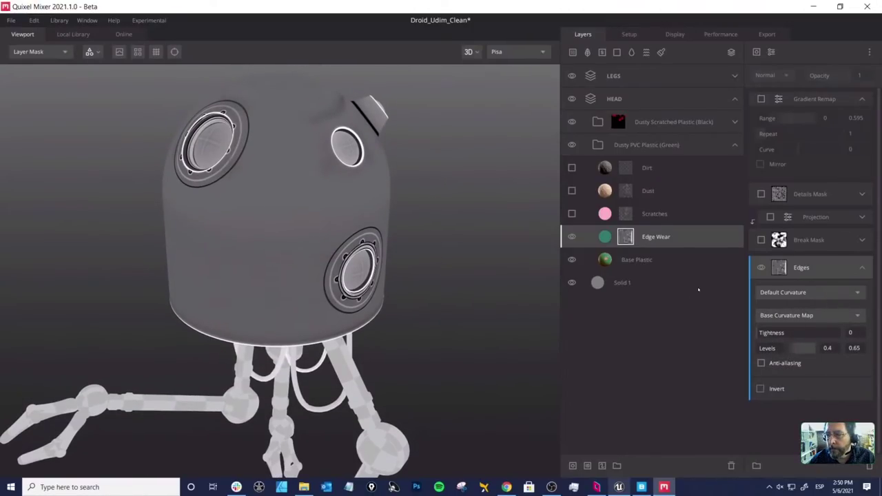
# Step: Make the Break Mask, Projection, Details Mask and Gradient Remap visible again in the Edge Wear mask
pyautogui.click(761, 239)
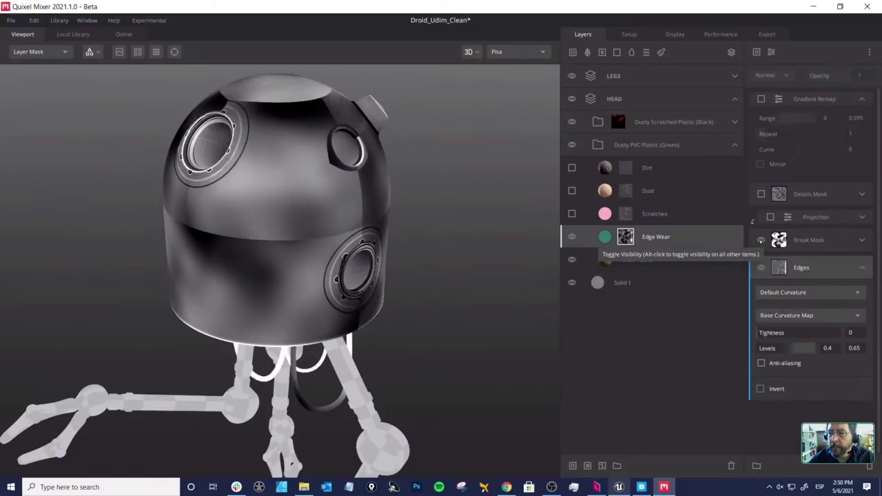
pyautogui.click(763, 239)
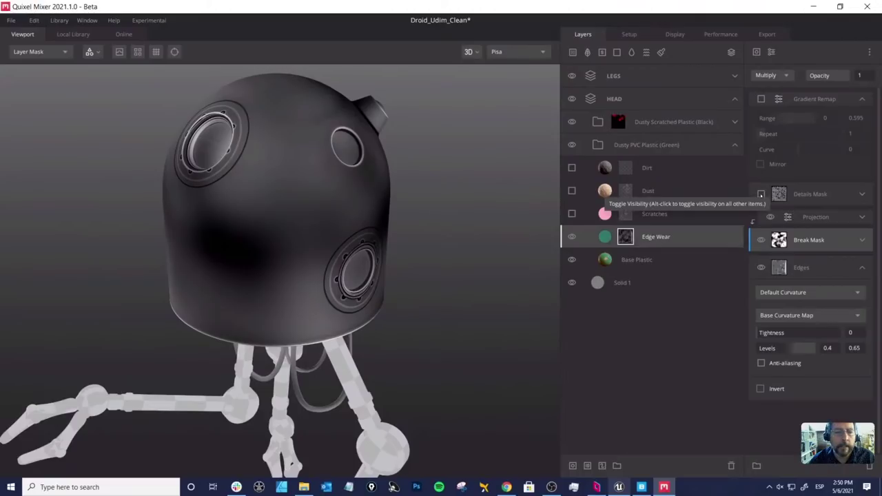
pyautogui.click(760, 193)
pyautogui.moveTo(460, 173); pyautogui.dragTo(452, 203, button='middle')
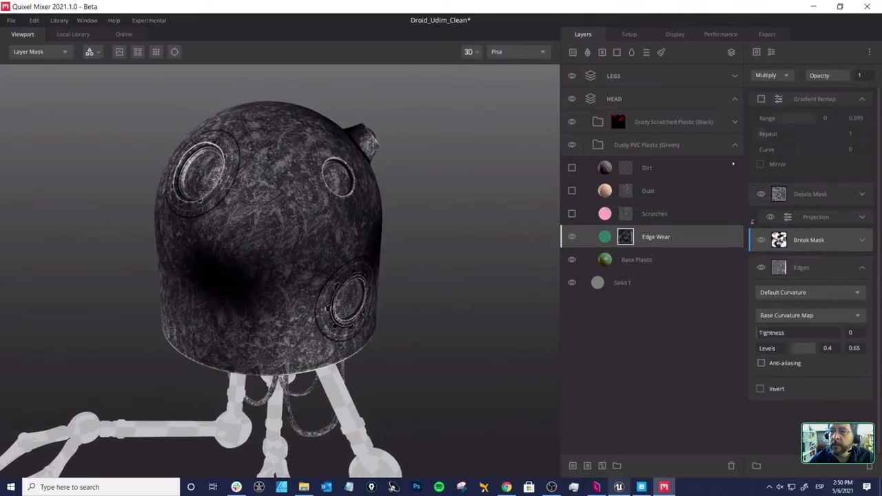
pyautogui.click(760, 98)
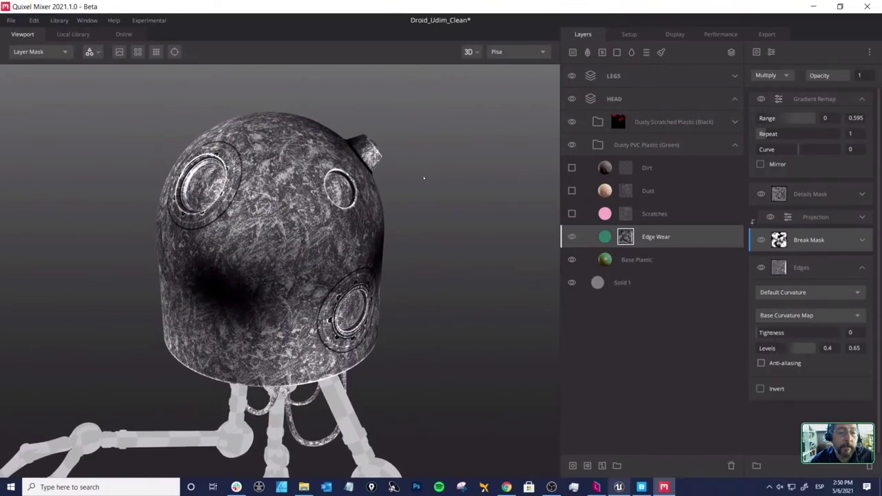
# Step: Set the Gradient Remap curve to -0.309 and restore the PBR Metalness view
pyautogui.moveTo(423, 177); pyautogui.dragTo(417, 184)
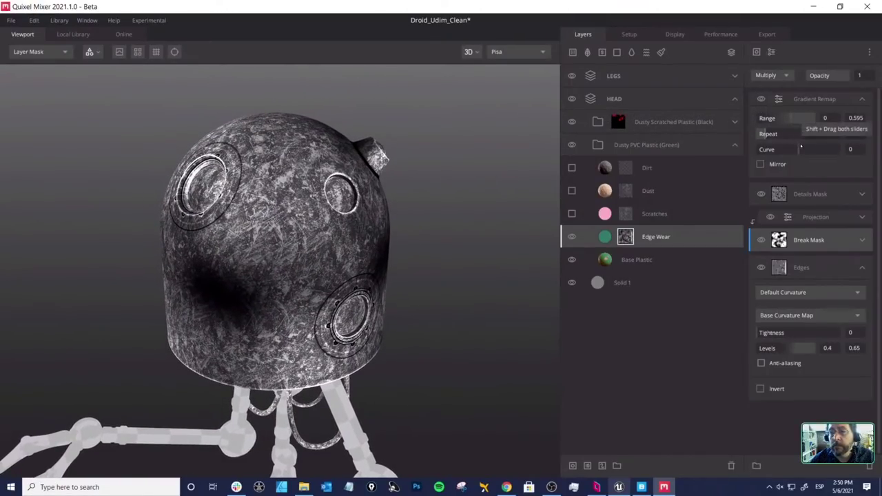
pyautogui.moveTo(799, 149)
pyautogui.mouseDown()
pyautogui.moveTo(829, 151)
pyautogui.moveTo(786, 150)
pyautogui.mouseUp()
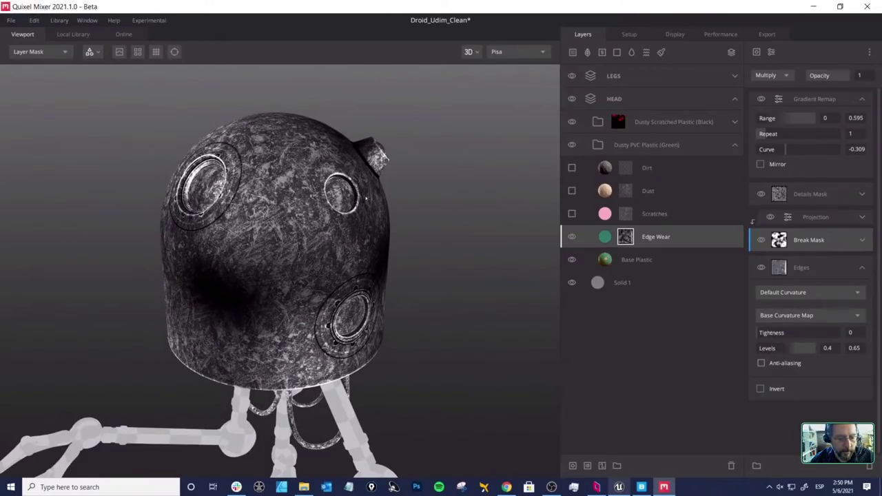
pyautogui.press('1')
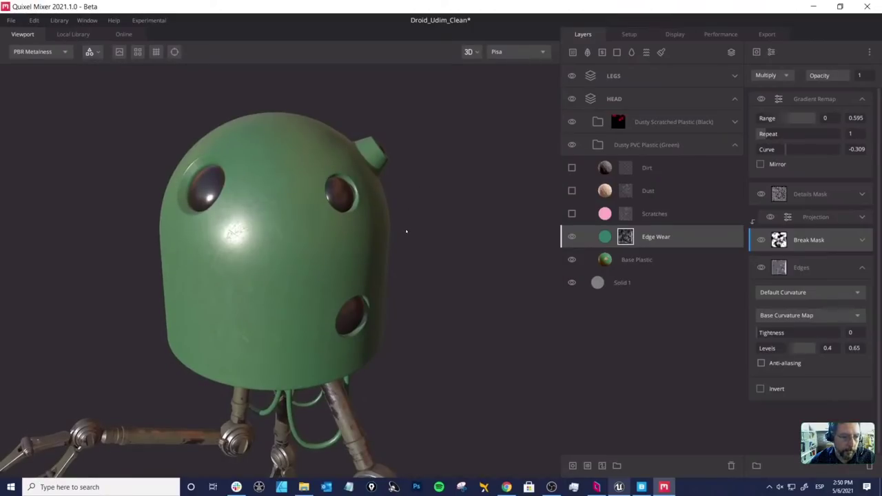
# Step: Display the droid's Albedo channel and compare the settings of the Edge Wear and Base Plastic layers
pyautogui.press('2')
pyautogui.moveTo(303, 226); pyautogui.dragTo(308, 213, button='middle')
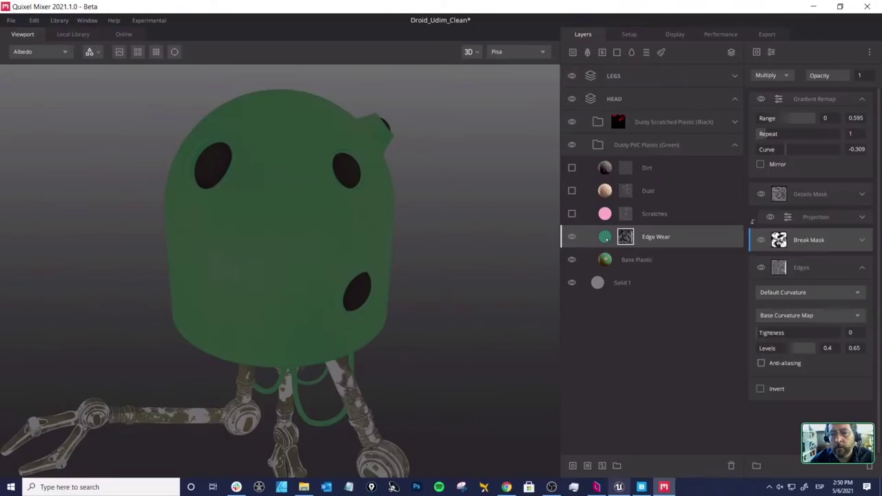
pyautogui.click(606, 239)
pyautogui.click(606, 259)
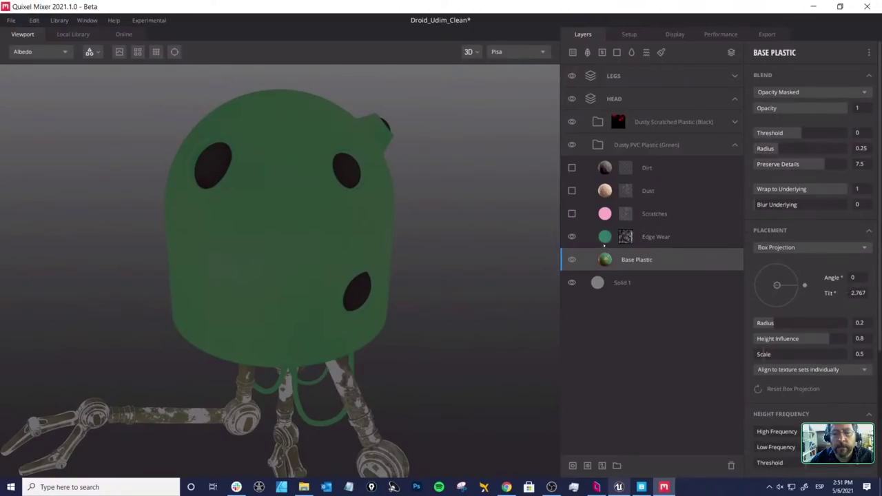
pyautogui.click(605, 238)
pyautogui.scroll(-1, 810, 394)
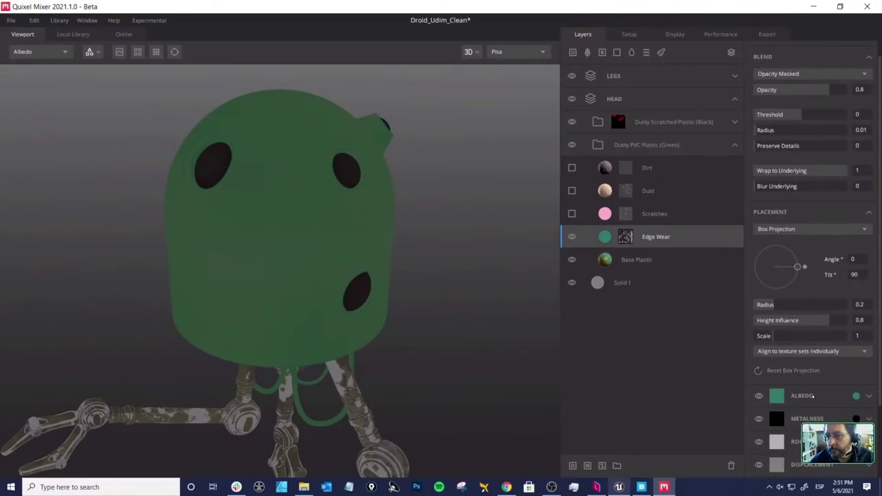
# Step: Apply the pale green A6DACC as the Edge Wear albedo colour and return to the PBR Metalness view
pyautogui.click(812, 396)
pyautogui.scroll(-1, 814, 394)
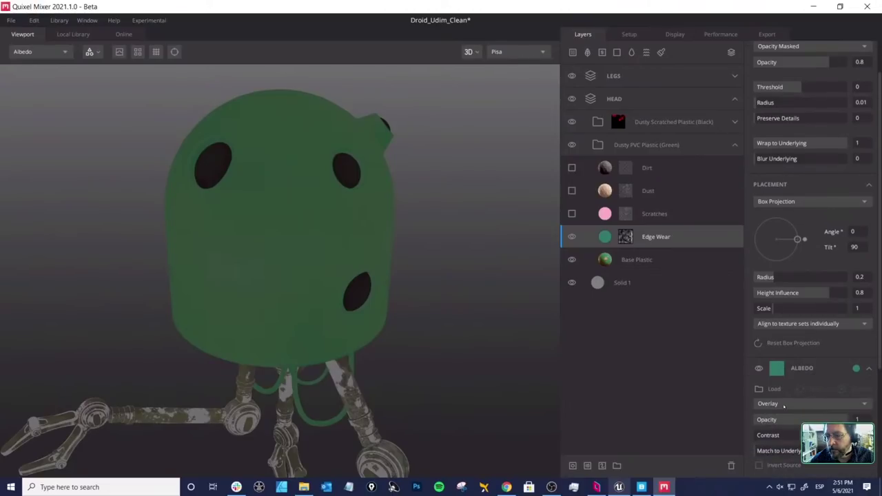
pyautogui.click(856, 368)
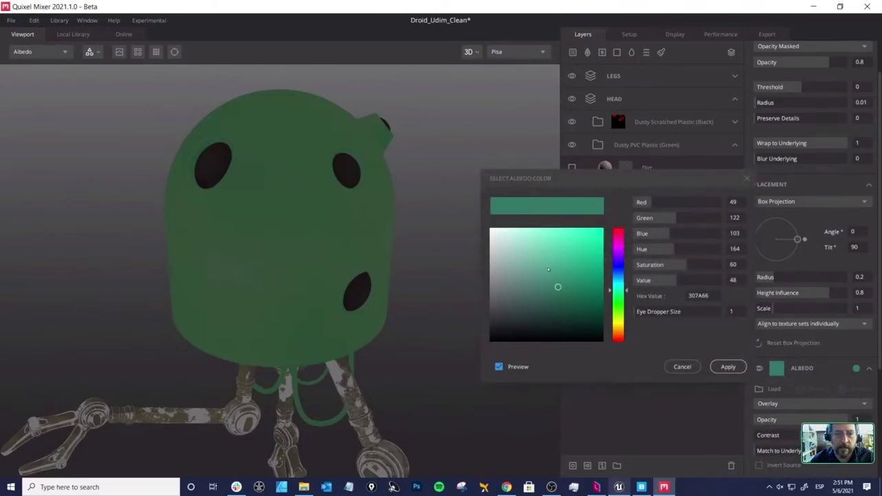
pyautogui.click(541, 262)
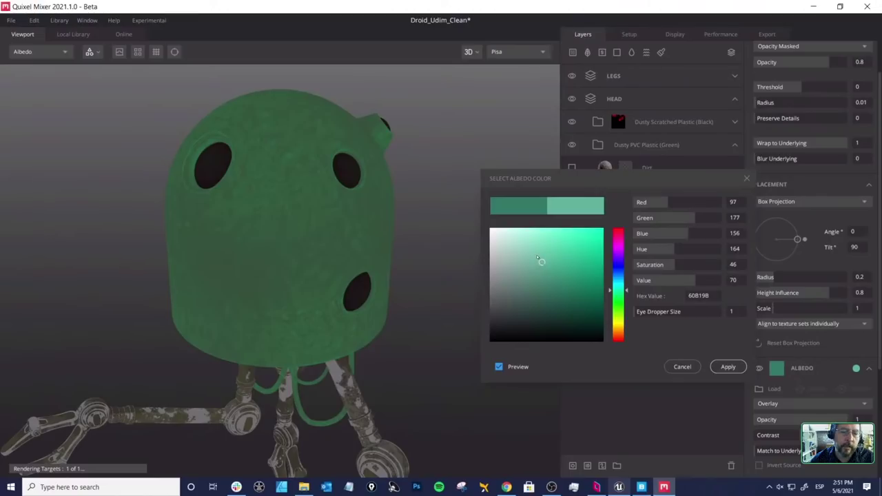
pyautogui.moveTo(532, 252); pyautogui.dragTo(517, 244)
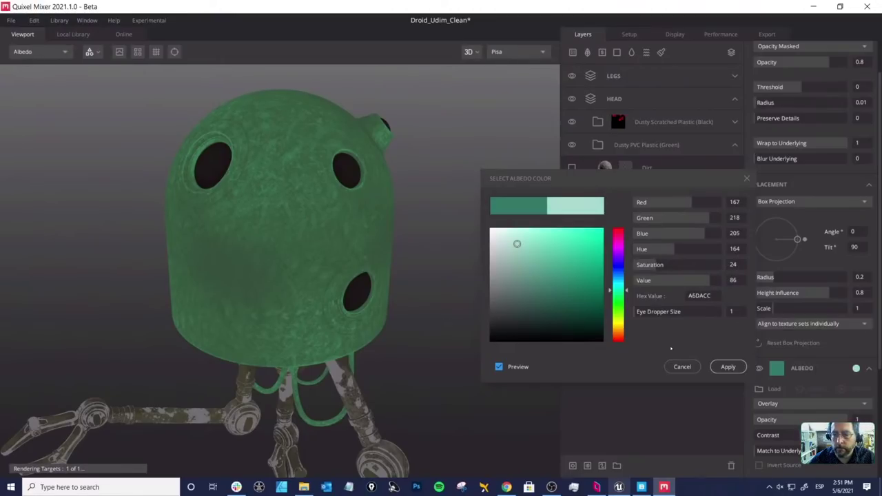
pyautogui.click(733, 367)
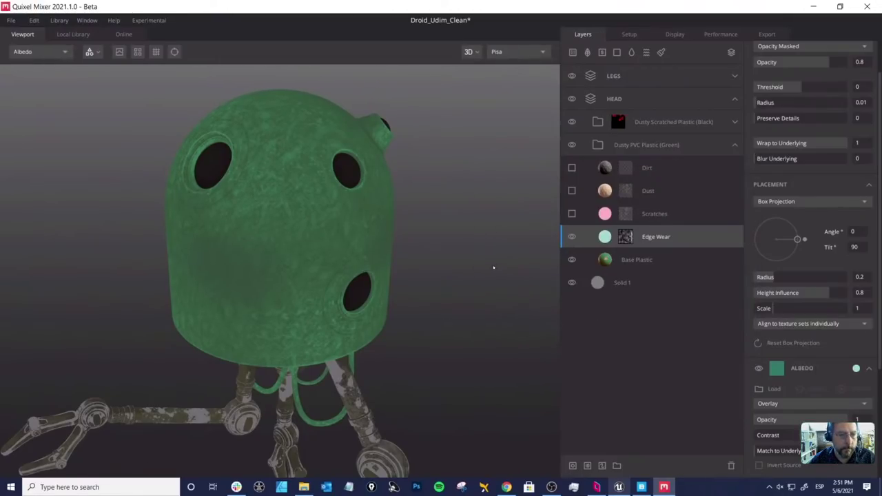
pyautogui.press('m')
pyautogui.moveTo(469, 241)
pyautogui.keyDown('alt'); pyautogui.mouseDown()
pyautogui.moveTo(500, 238)
pyautogui.moveTo(400, 241)
pyautogui.moveTo(441, 211)
pyautogui.moveTo(443, 226)
pyautogui.moveTo(361, 209)
pyautogui.moveTo(425, 234)
pyautogui.moveTo(358, 210)
pyautogui.moveTo(366, 226)
pyautogui.mouseUp(); pyautogui.keyUp('alt')
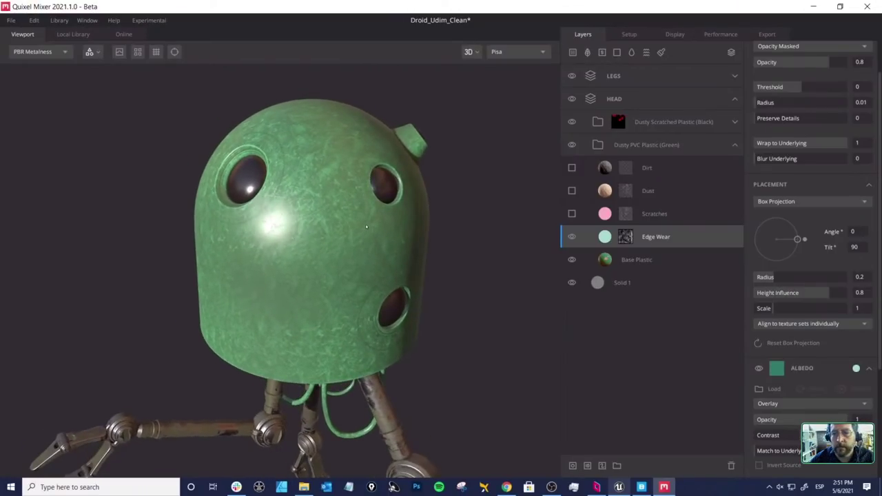
# Step: Make the Scratches layer visible and inspect its effect on the droid's head
pyautogui.click(606, 215)
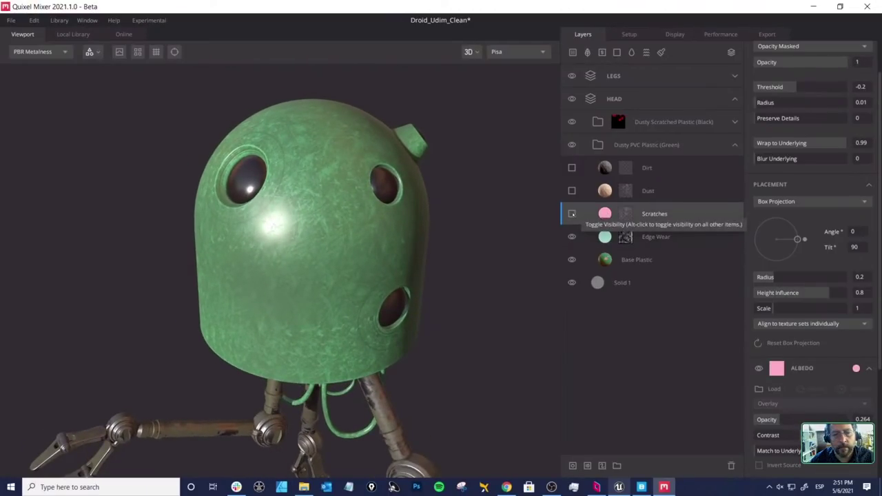
pyautogui.click(572, 213)
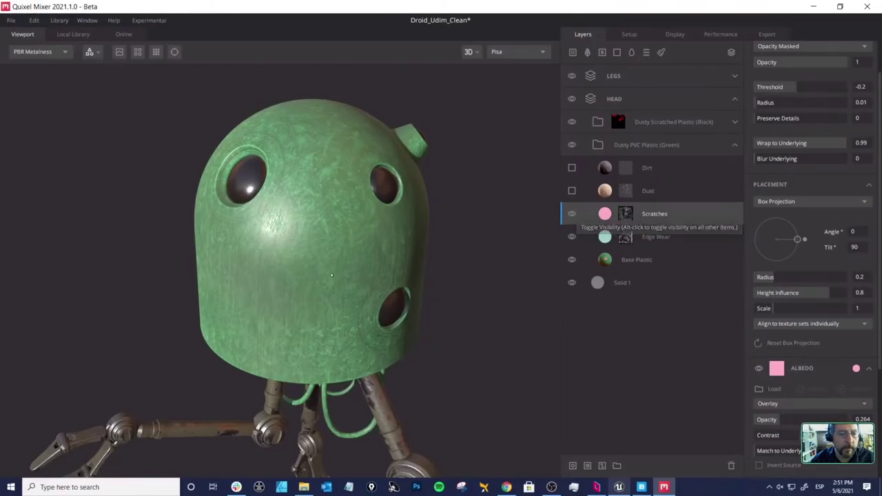
pyautogui.moveTo(281, 242); pyautogui.dragTo(362, 221)
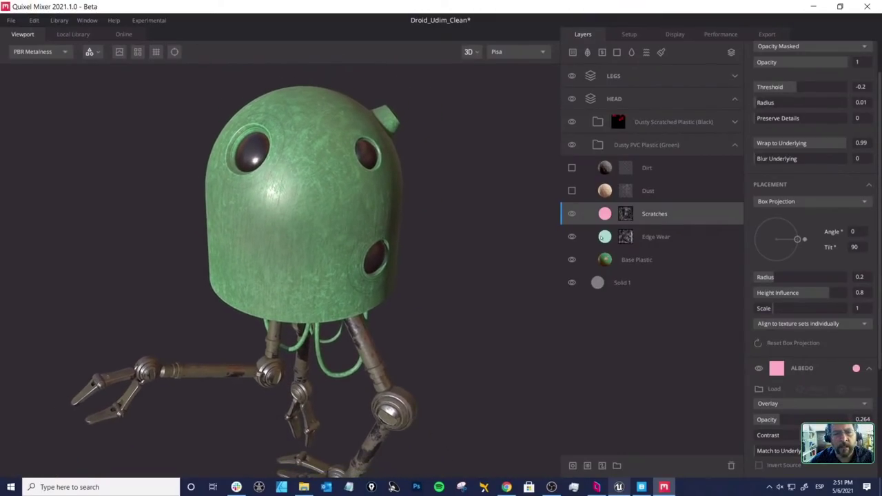
# Step: Darken the Edge Wear albedo colour to the muted green 7BA69A and apply it
pyautogui.click(605, 238)
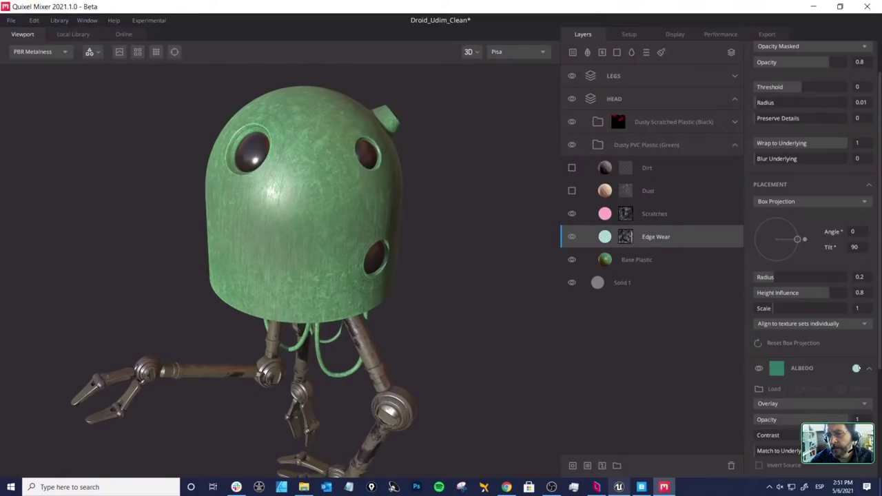
pyautogui.click(856, 368)
pyautogui.click(518, 252)
pyautogui.click(518, 268)
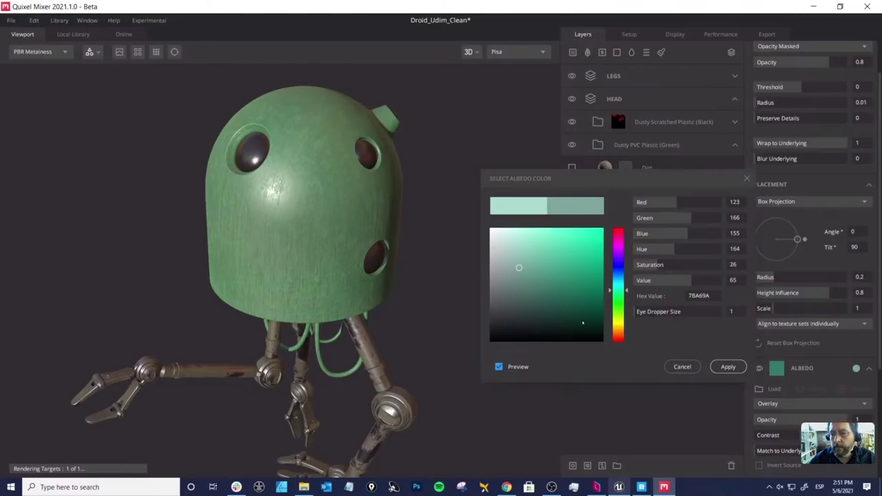
pyautogui.click(715, 363)
# Step: Select the Dust layer of the green plastic material and make it visible
pyautogui.click(630, 192)
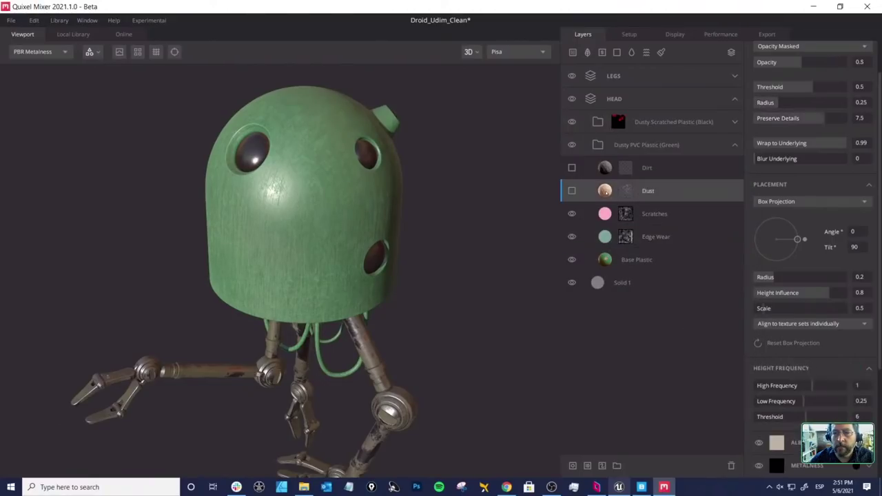
pyautogui.click(571, 190)
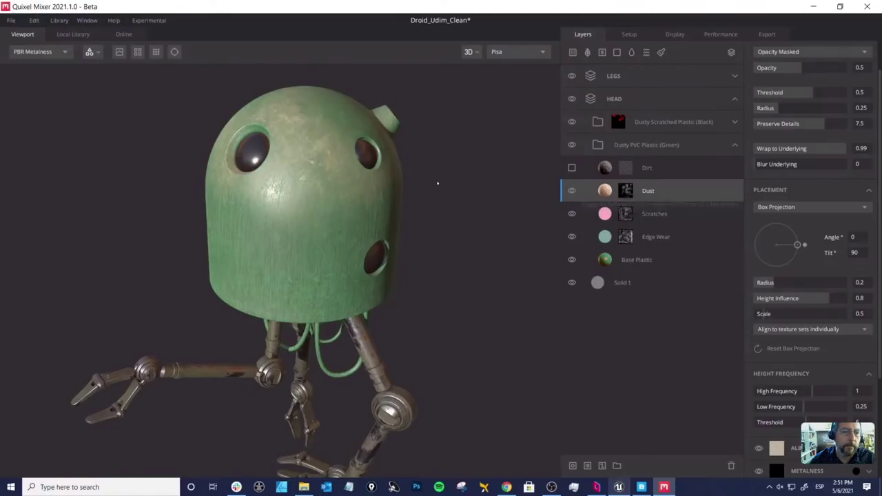
# Step: Open the Dust layer's mask stack and show it on the droid's head in the Layer Mask view
pyautogui.moveTo(437, 183); pyautogui.dragTo(306, 172)
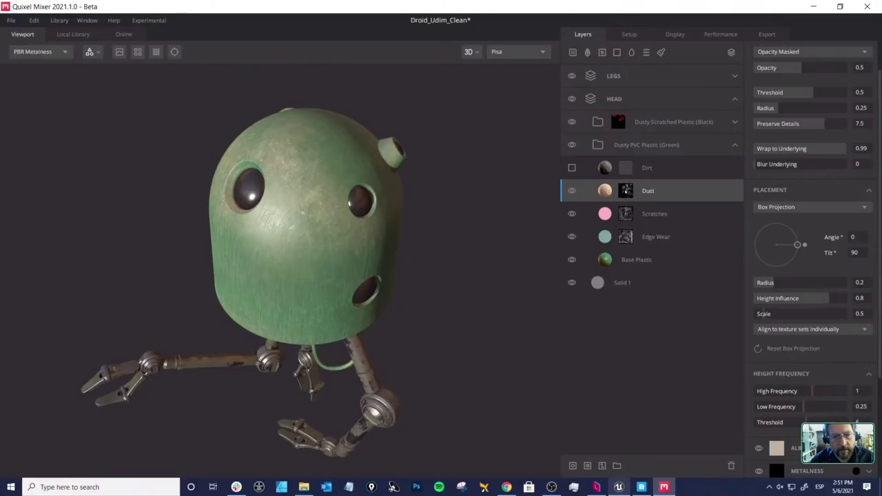
pyautogui.click(625, 191)
pyautogui.moveTo(415, 224); pyautogui.dragTo(314, 204)
pyautogui.press('m')
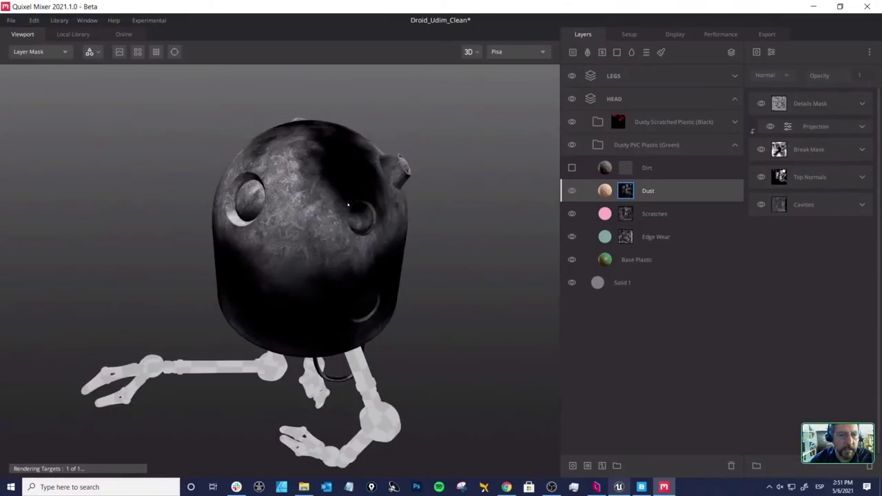
pyautogui.moveTo(407, 230); pyautogui.dragTo(397, 193)
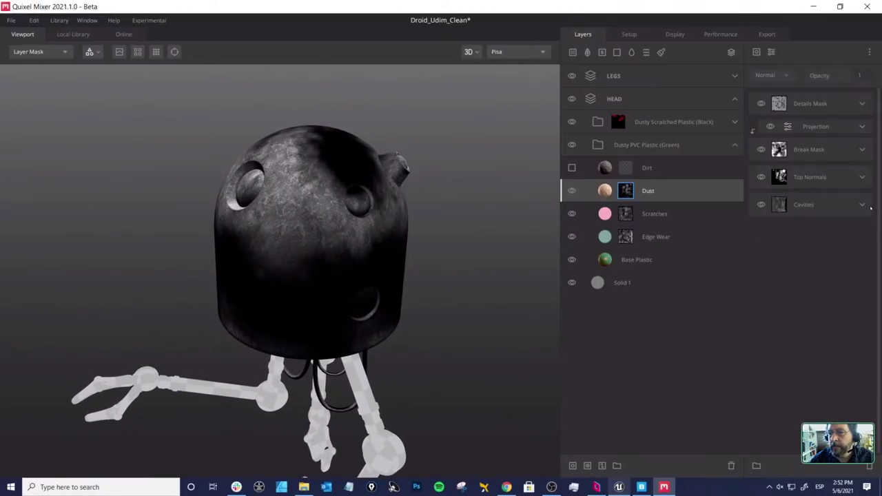
# Step: Isolate the Cavities component of the Dust mask by hiding all other mask components, and expand its curvature settings
pyautogui.click(761, 176)
pyautogui.click(760, 149)
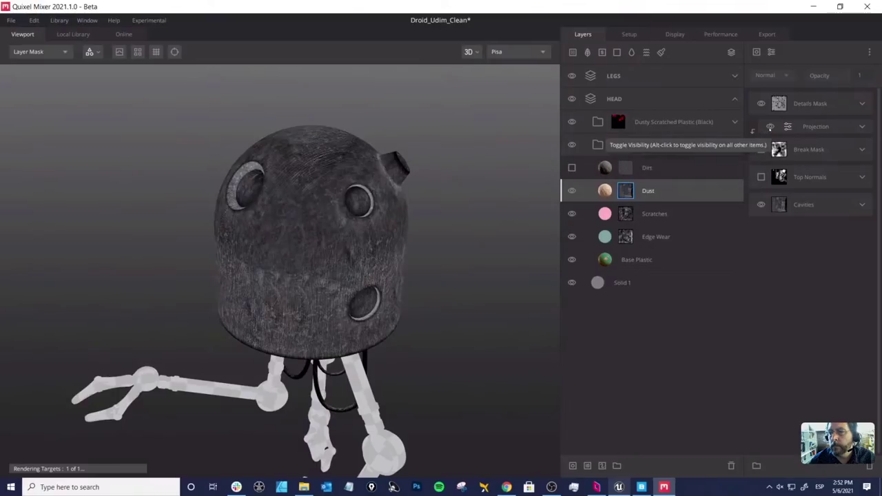
pyautogui.click(769, 126)
pyautogui.click(761, 103)
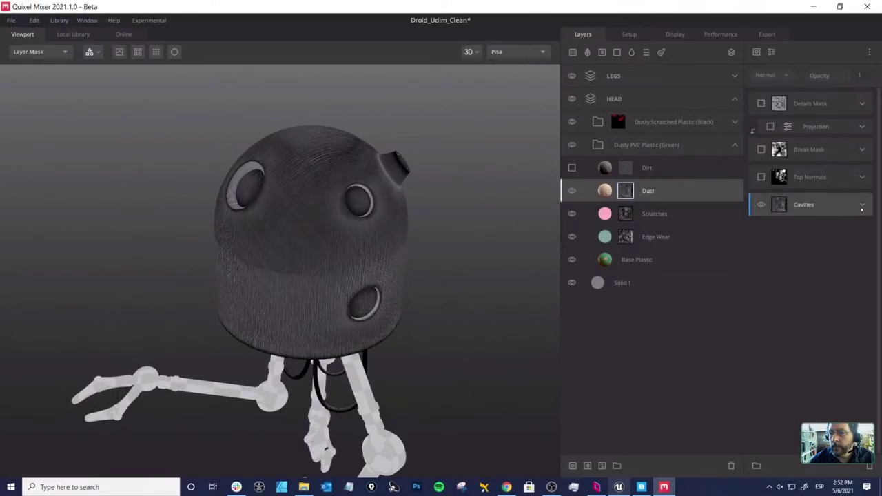
pyautogui.click(830, 205)
pyautogui.moveTo(452, 269); pyautogui.dragTo(420, 250)
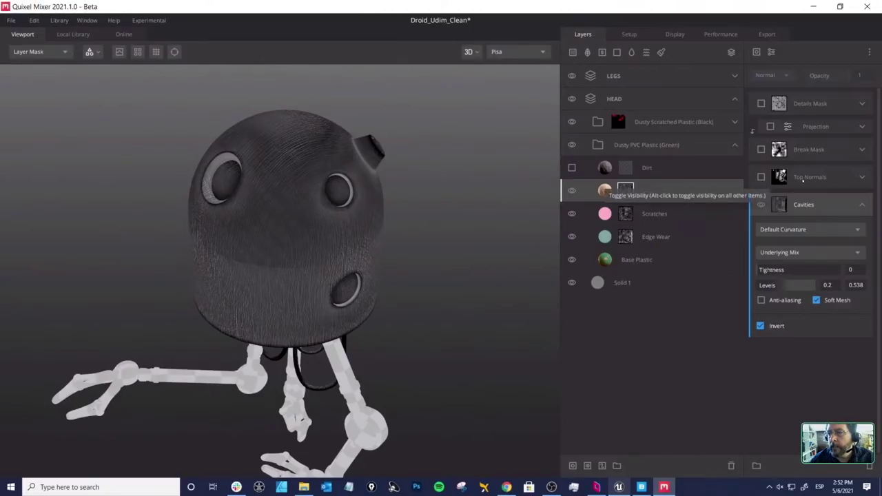
# Step: Make the Top Normals, Break Mask, Projection and Details Mask components visible again one by one to examine each contribution
pyautogui.click(861, 177)
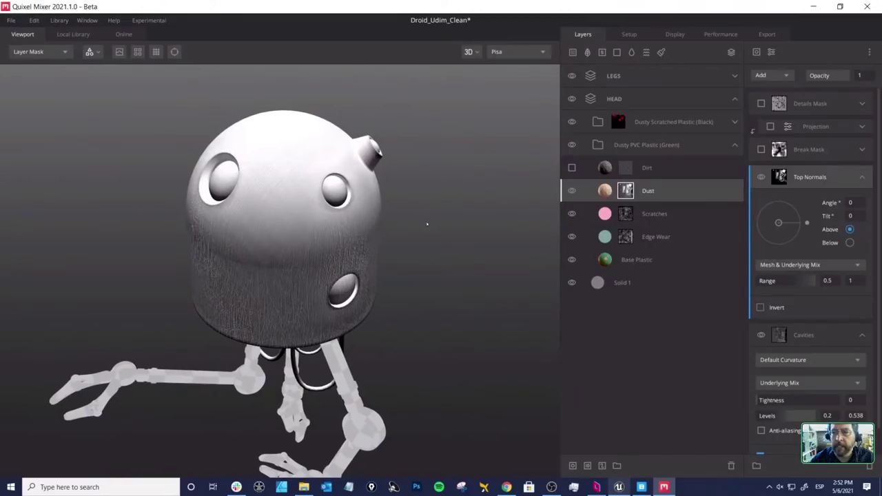
pyautogui.click(822, 150)
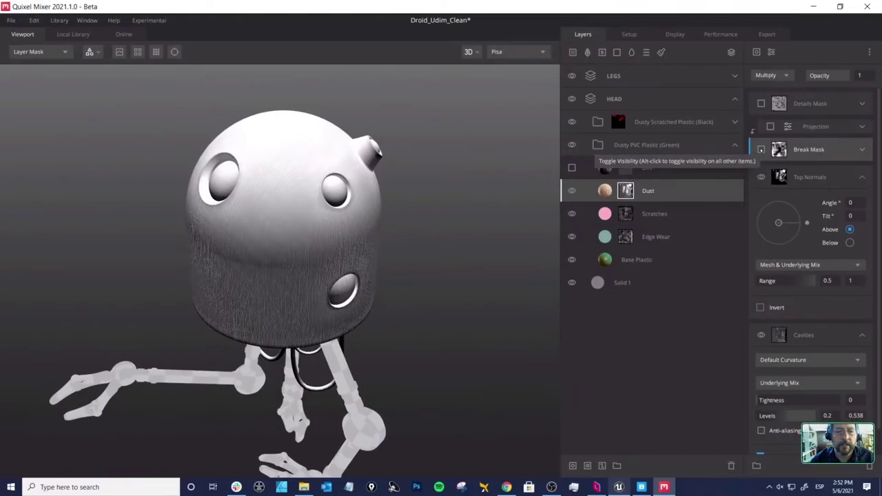
pyautogui.click(760, 150)
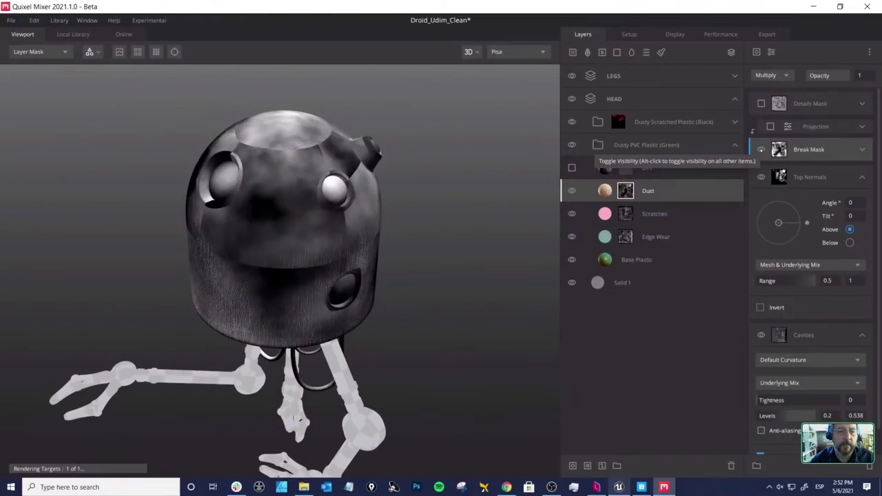
pyautogui.click(769, 126)
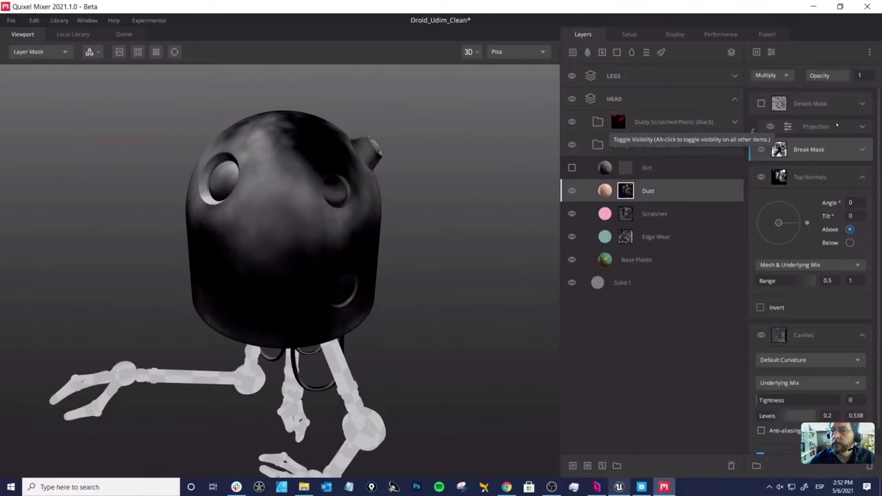
pyautogui.click(760, 103)
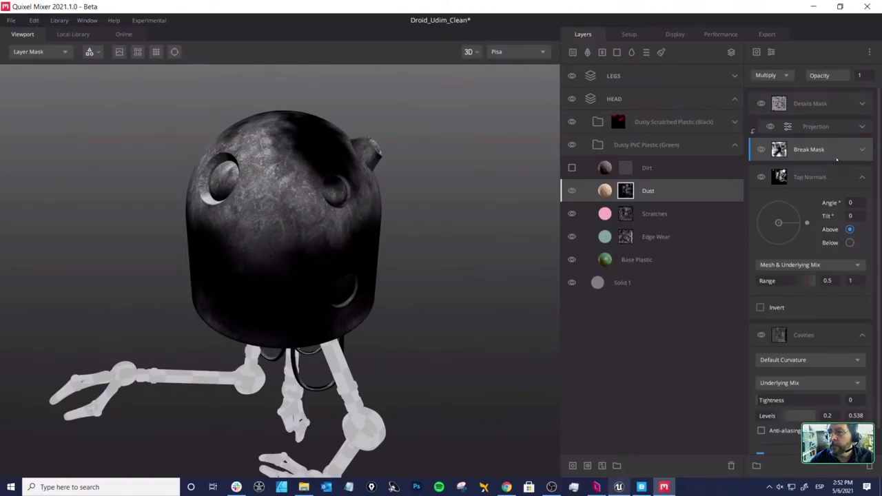
# Step: Raise the Break Mask's Perlin noise to 7 octaves and a frequency of 13.03
pyautogui.click(861, 150)
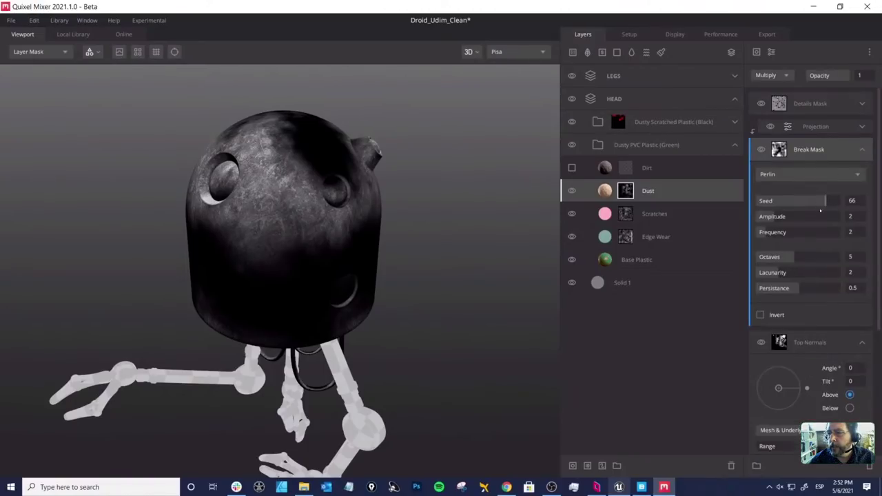
pyautogui.moveTo(764, 233); pyautogui.dragTo(791, 234)
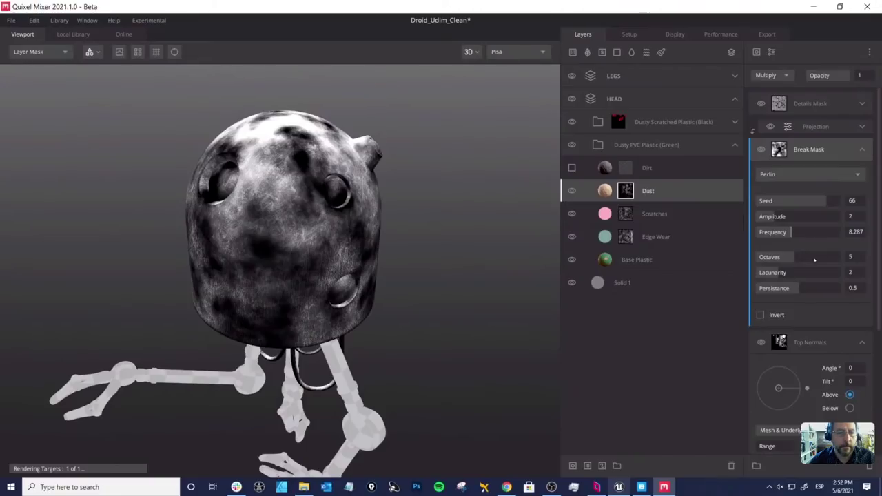
pyautogui.moveTo(795, 261); pyautogui.dragTo(811, 259)
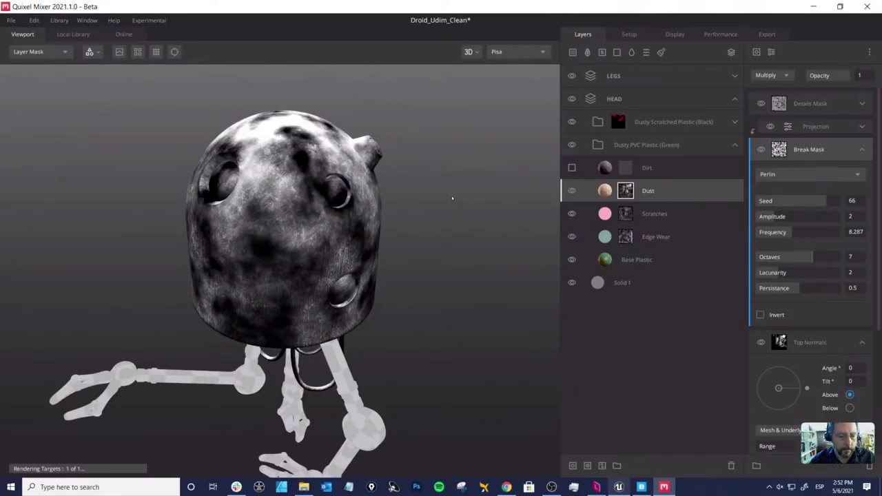
# Step: Return to the PBR Metalness view, open the Dust layer's surface properties and inspect the dust pattern on the head
pyautogui.press('m')
pyautogui.moveTo(350, 193); pyautogui.dragTo(356, 201, button='middle')
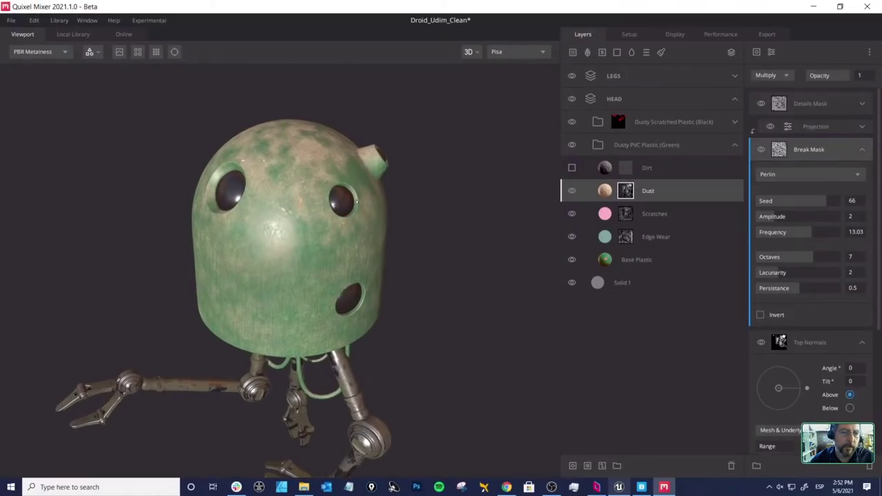
pyautogui.moveTo(317, 190); pyautogui.dragTo(469, 185)
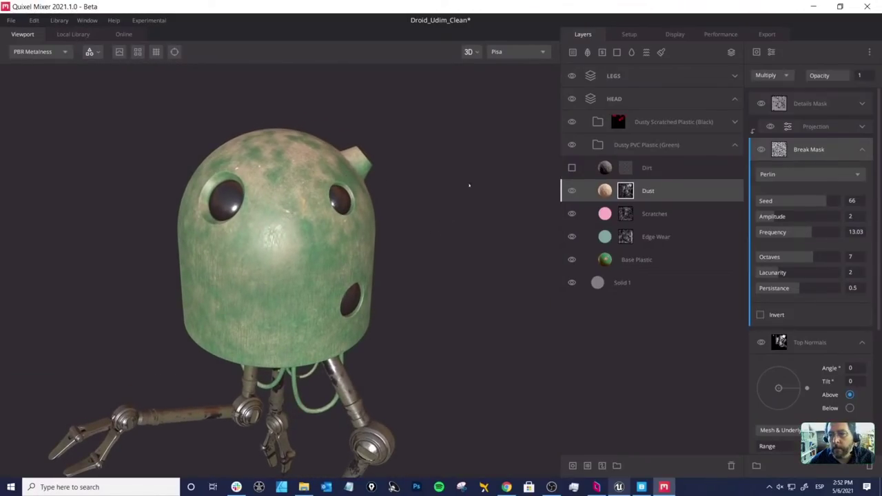
pyautogui.click(604, 191)
pyautogui.moveTo(384, 205); pyautogui.dragTo(406, 186, button='middle')
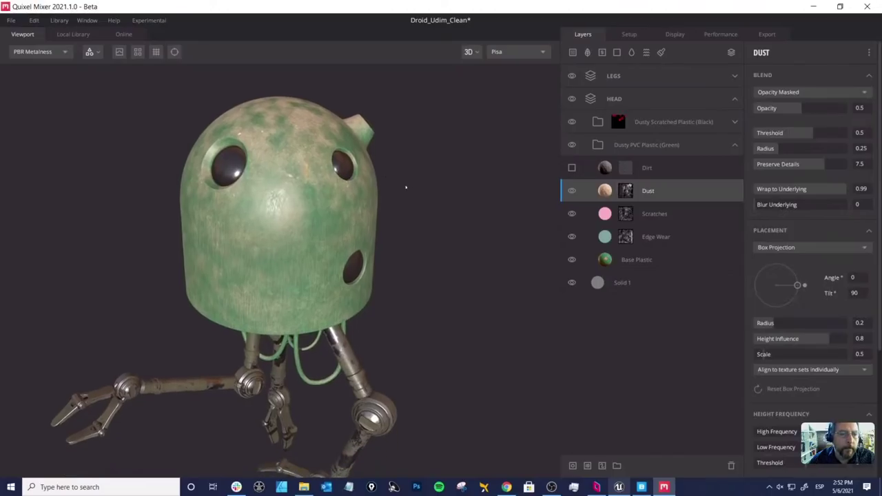
pyautogui.moveTo(406, 187); pyautogui.dragTo(401, 199)
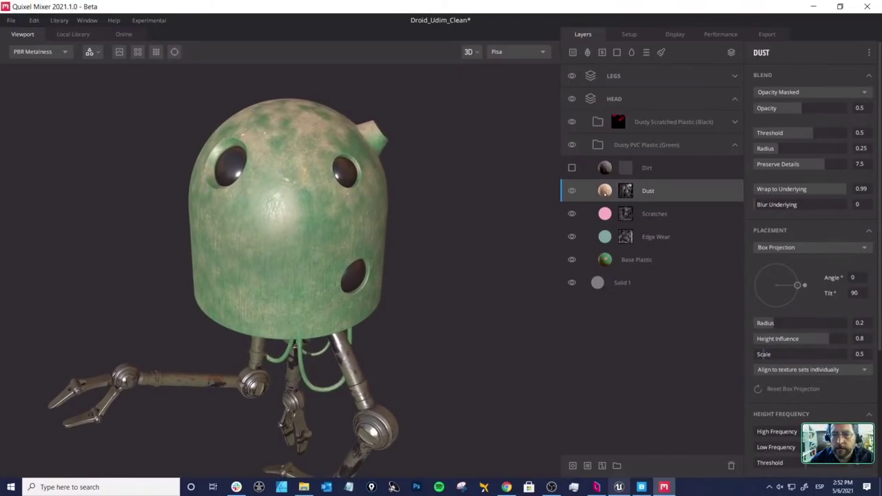
# Step: Darken the Base Plastic albedo colour to the deep green 243327 and apply it
pyautogui.click(605, 261)
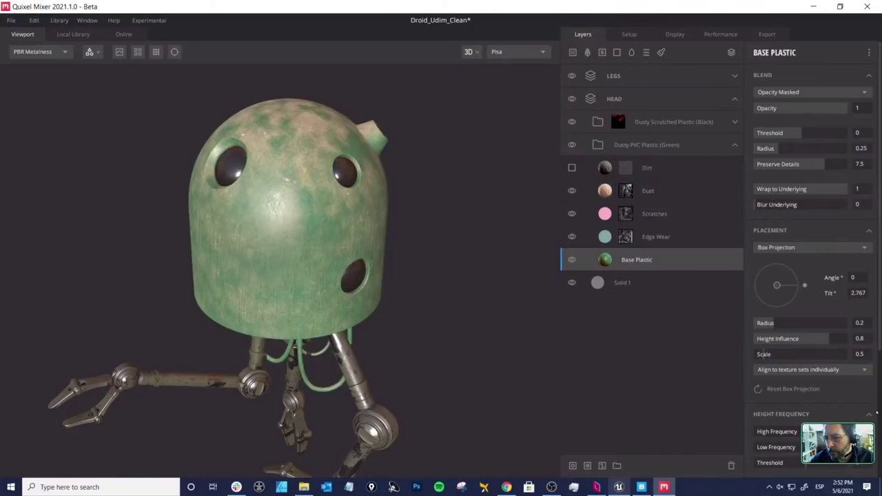
pyautogui.scroll(-3, 827, 386)
pyautogui.click(776, 414)
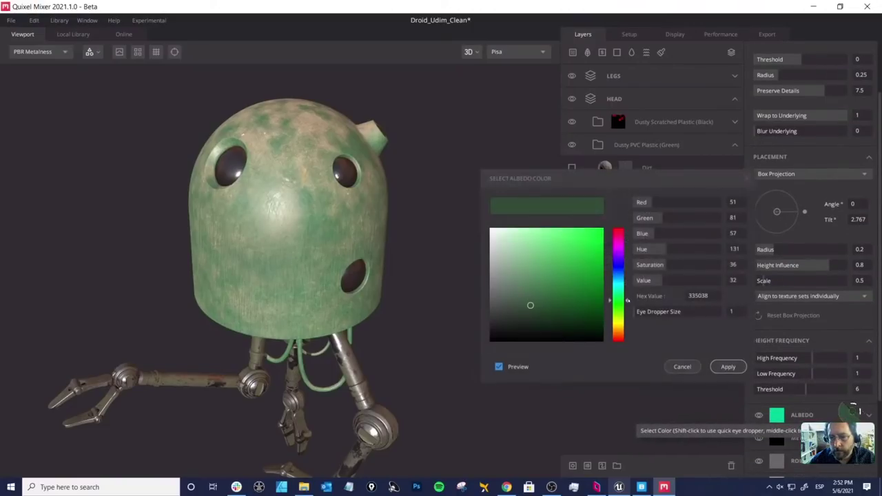
pyautogui.moveTo(530, 305); pyautogui.dragTo(522, 319)
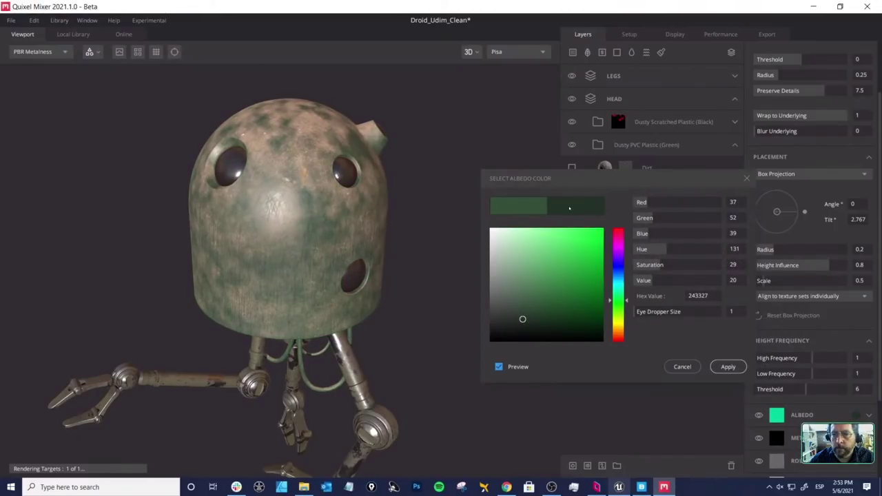
pyautogui.click(728, 367)
# Step: Set the Dust layer's Break Mask to 4 octaves and a frequency of 7.072
pyautogui.click(603, 194)
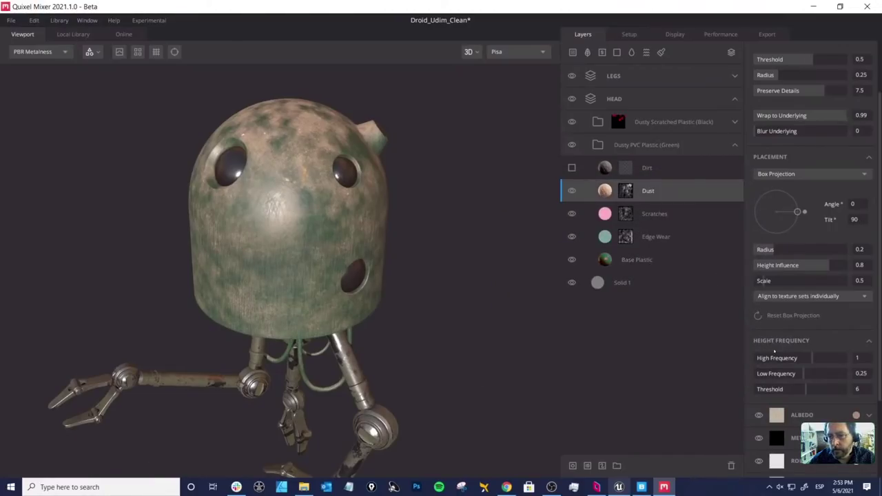
pyautogui.moveTo(328, 223); pyautogui.dragTo(332, 198, button='middle')
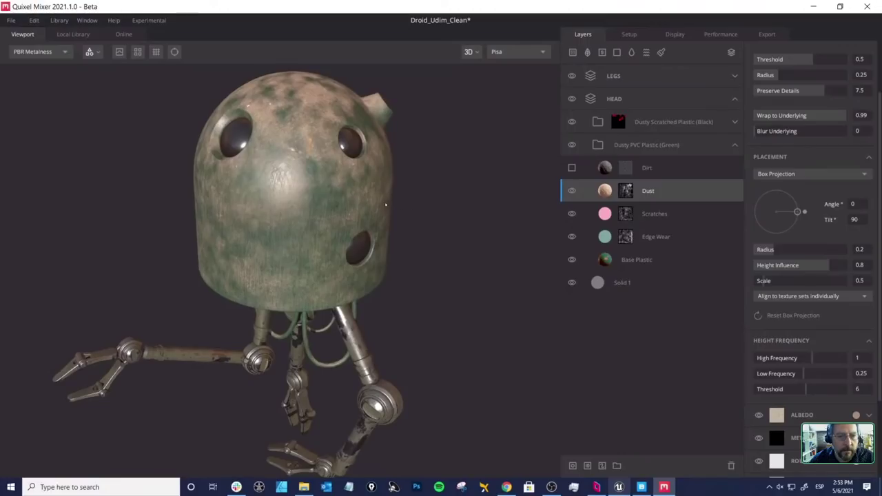
pyautogui.moveTo(332, 198); pyautogui.dragTo(308, 197)
pyautogui.click(628, 192)
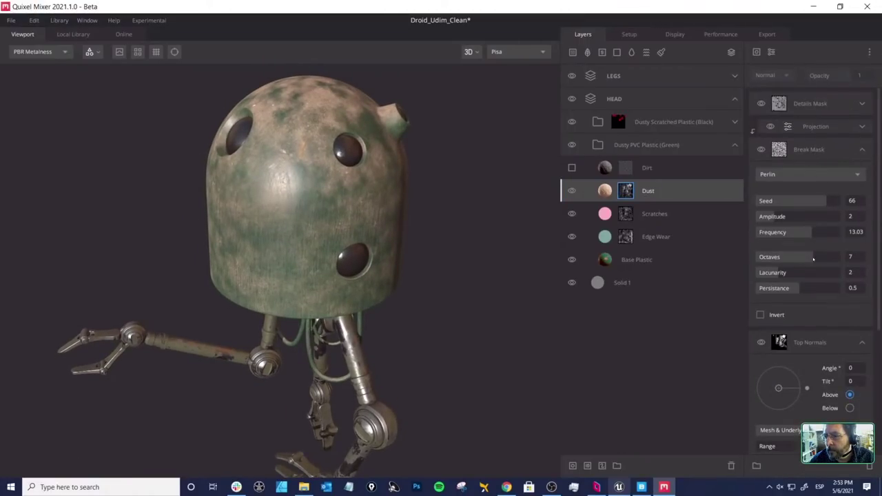
pyautogui.moveTo(811, 257); pyautogui.dragTo(783, 256)
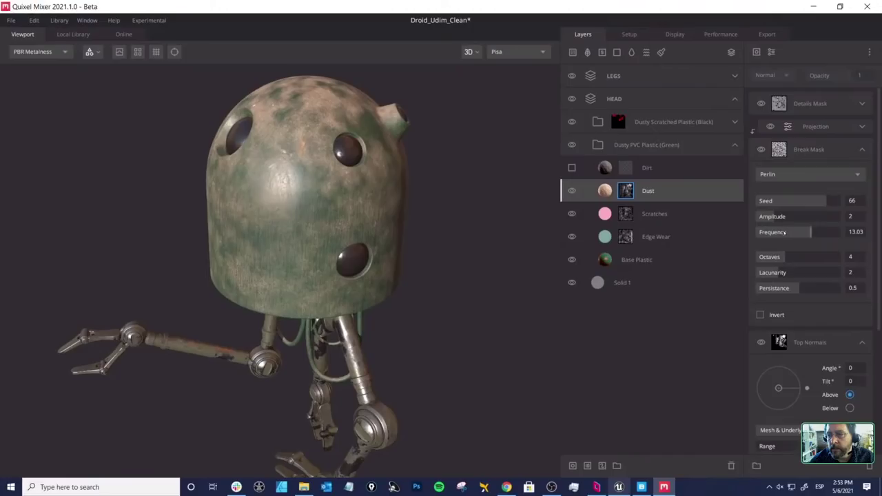
pyautogui.moveTo(784, 232); pyautogui.dragTo(786, 232)
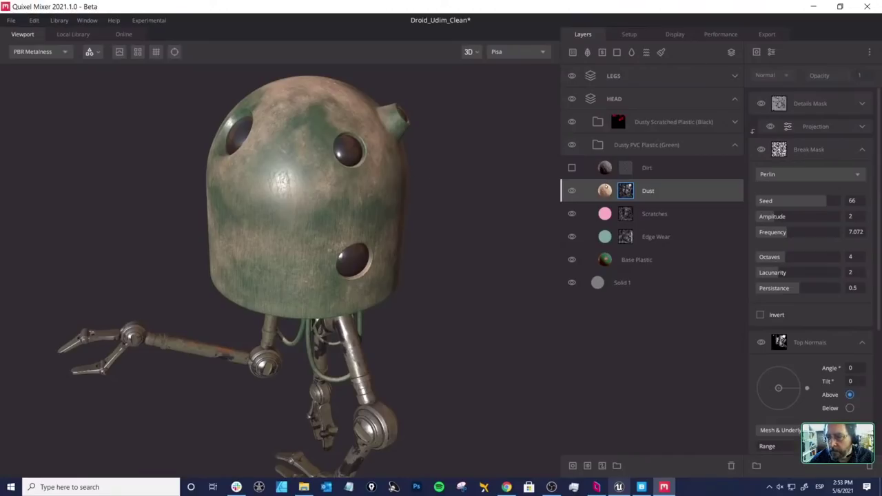
# Step: Turn off the Displacement and Normals channels of the Dust layer
pyautogui.click(607, 187)
pyautogui.scroll(-5, 813, 310)
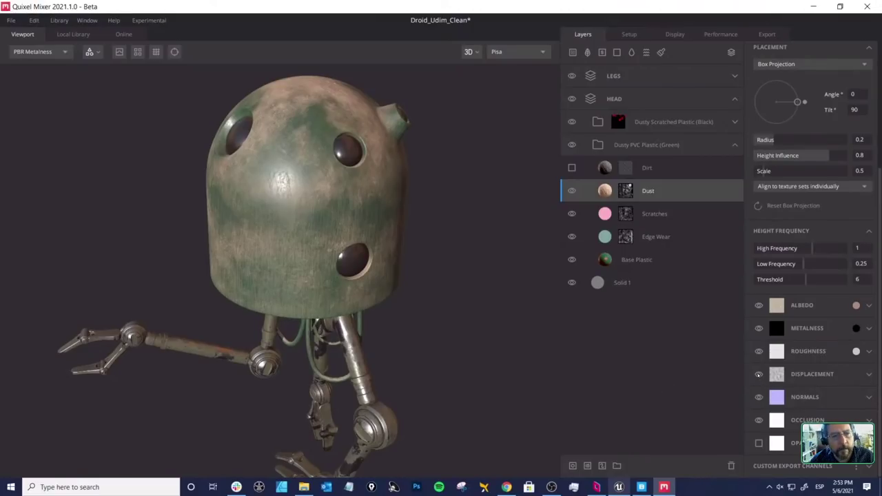
pyautogui.click(758, 374)
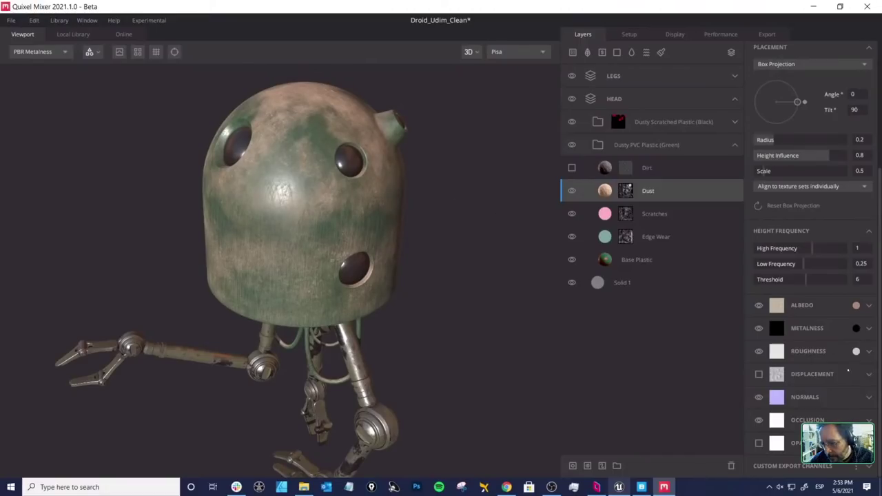
pyautogui.click(758, 397)
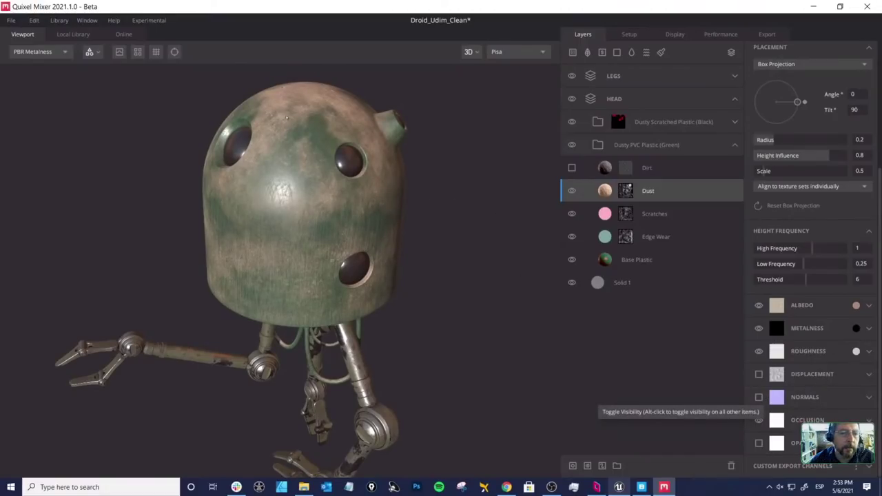
# Step: Turn the Dust layer's Normals channel back on and inspect the surface relief close up on the crown of the head
pyautogui.moveTo(286, 118); pyautogui.dragTo(298, 217, button='middle')
pyautogui.moveTo(299, 216); pyautogui.dragTo(390, 126, button='right')
pyautogui.moveTo(390, 126); pyautogui.dragTo(310, 250, button='middle')
pyautogui.moveTo(310, 250); pyautogui.dragTo(510, 321, button='right')
pyautogui.moveTo(310, 313); pyautogui.dragTo(367, 267, button='right')
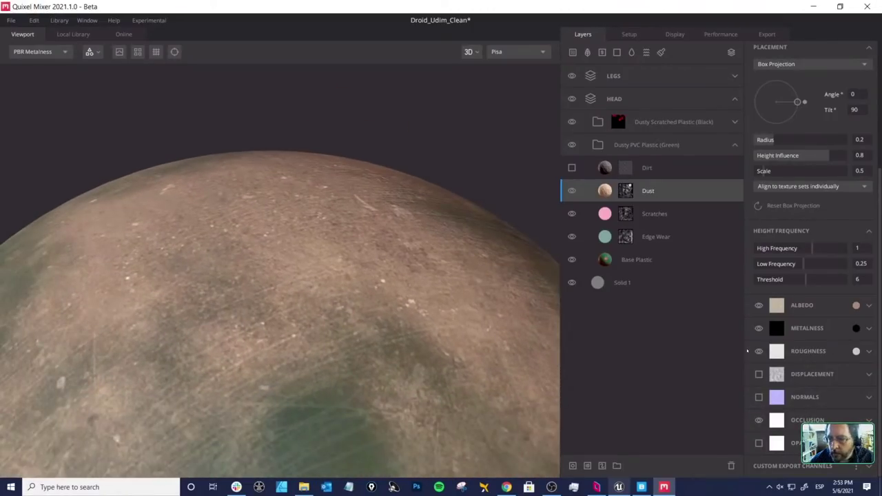
pyautogui.click(758, 397)
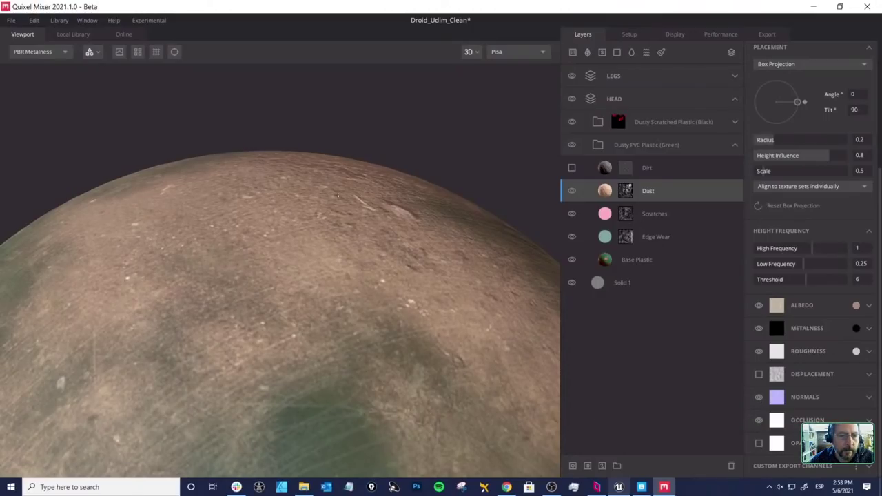
pyautogui.moveTo(396, 233); pyautogui.dragTo(634, 324)
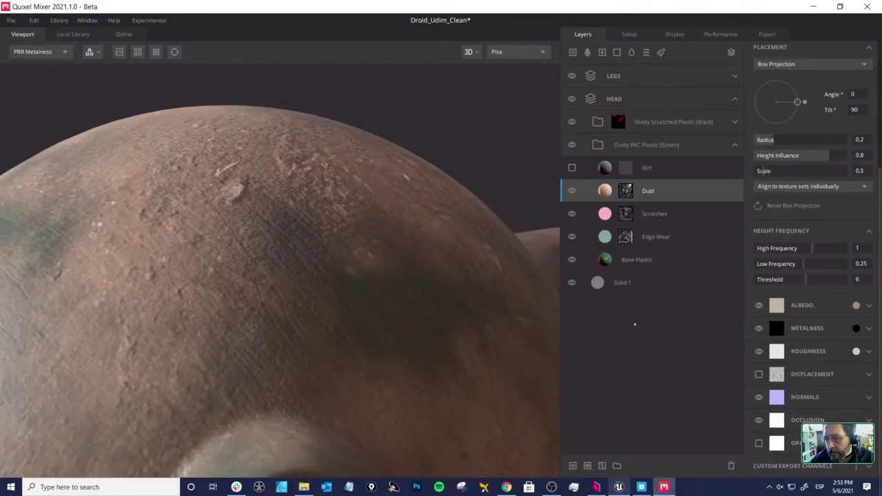
# Step: Set the Strength of the Dust layer's Normals channel to 2 and inspect the head from several angles
pyautogui.click(825, 398)
pyautogui.scroll(-1, 825, 398)
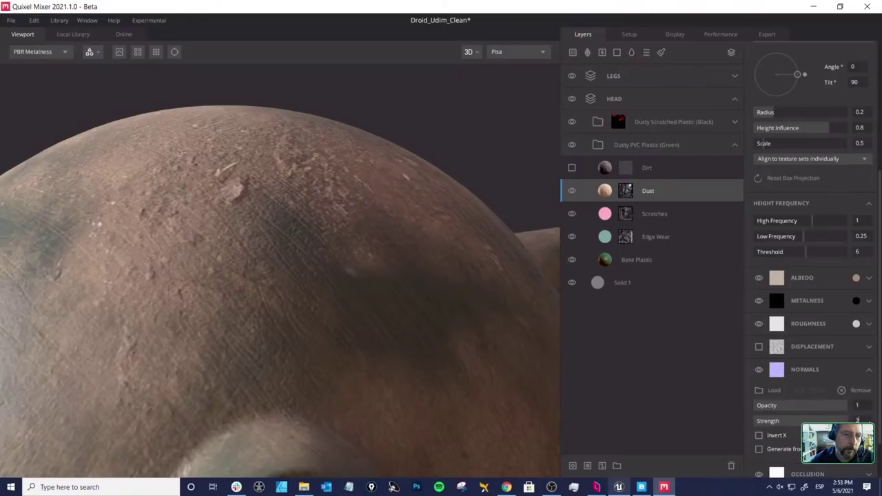
pyautogui.press('Return')
pyautogui.keyDown('alt'); pyautogui.moveTo(396, 302); pyautogui.dragTo(334, 299, button='right'); pyautogui.keyUp('alt')
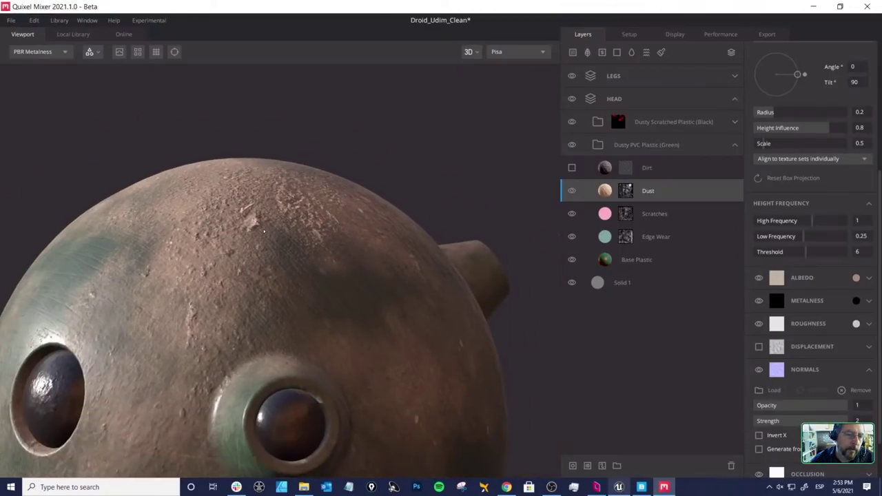
pyautogui.moveTo(334, 299); pyautogui.dragTo(379, 230, button='middle')
pyautogui.keyDown('alt'); pyautogui.moveTo(380, 230); pyautogui.dragTo(284, 227, button='right'); pyautogui.keyUp('alt')
pyautogui.moveTo(349, 243); pyautogui.dragTo(308, 218)
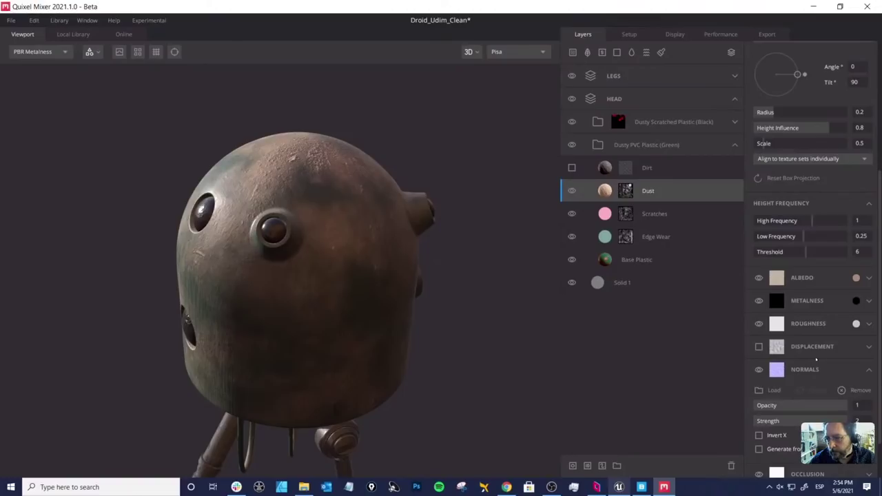
# Step: Turn the Dust layer's Displacement channel back on and inspect the head from several angles
pyautogui.click(759, 346)
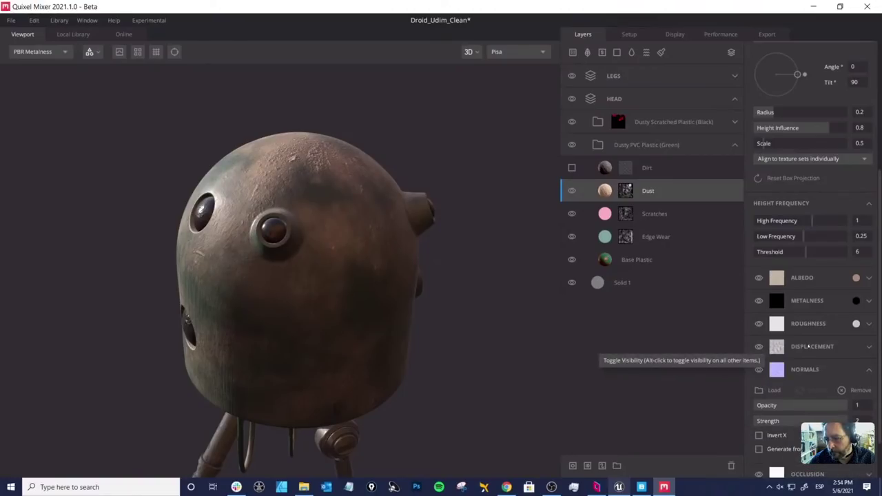
pyautogui.scroll(-2, 792, 407)
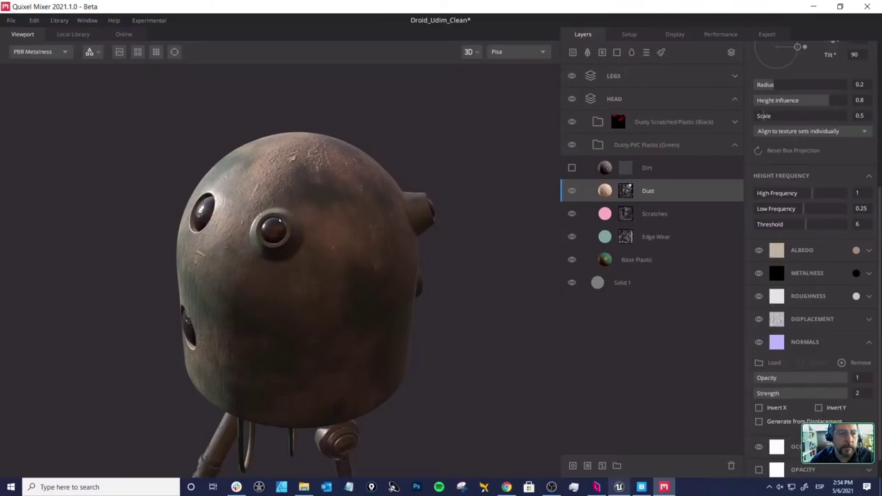
pyautogui.moveTo(279, 220); pyautogui.dragTo(298, 206)
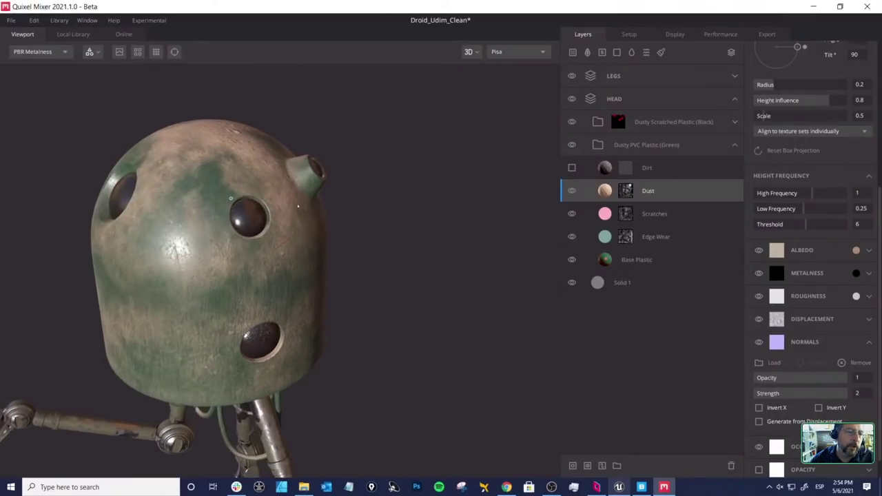
pyautogui.moveTo(298, 206); pyautogui.dragTo(337, 215, button='middle')
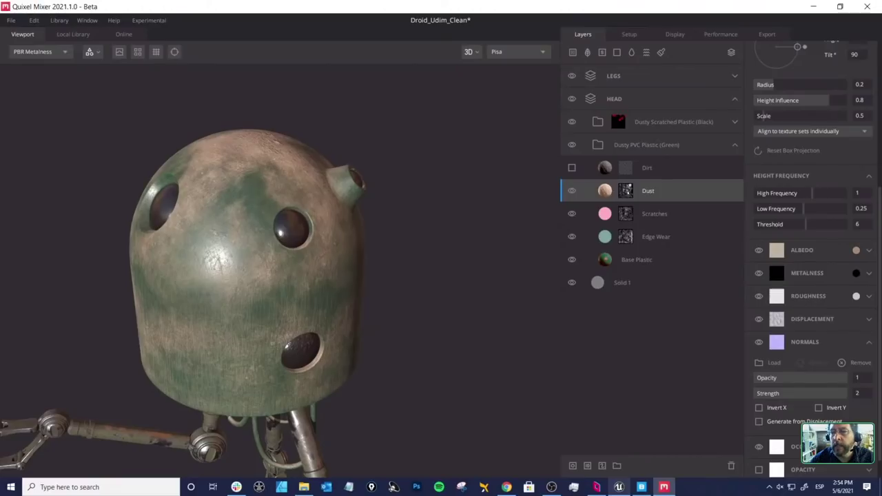
# Step: Add a Posterize modifier above the Details Mask in the Dust layer's mask stack
pyautogui.click(624, 191)
pyautogui.click(815, 104)
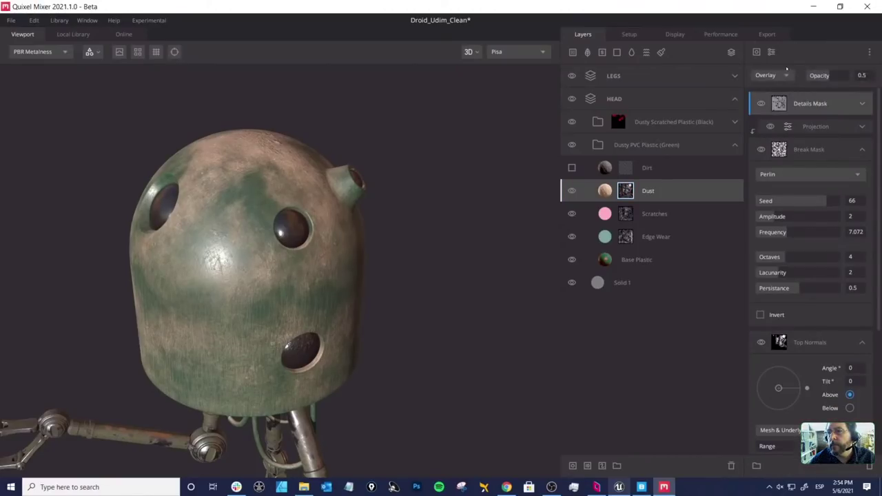
pyautogui.click(771, 52)
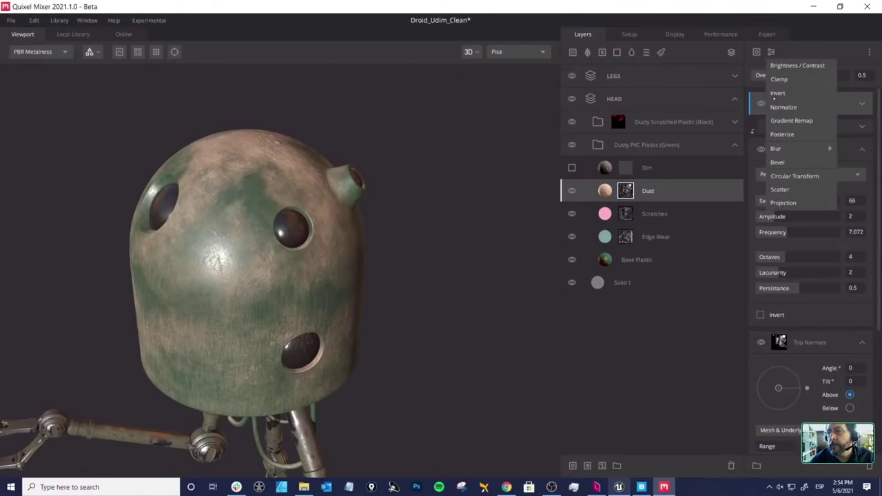
pyautogui.click(783, 134)
pyautogui.moveTo(235, 190); pyautogui.dragTo(237, 214)
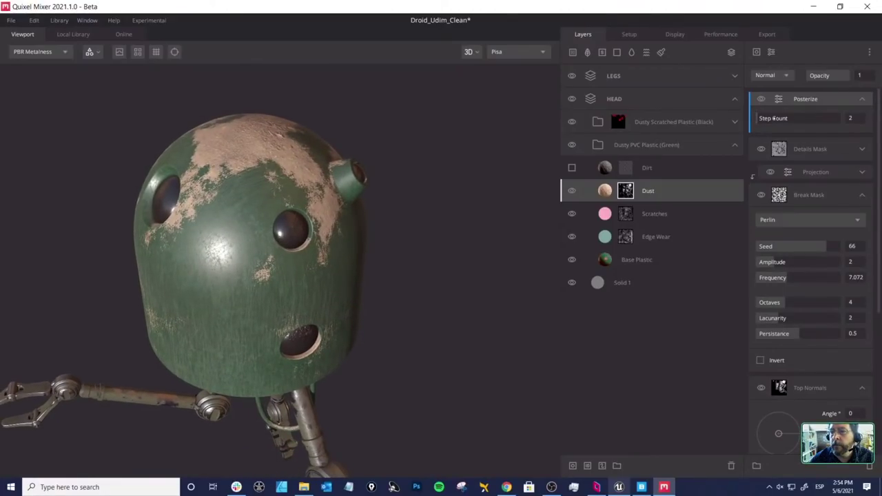
# Step: Set the Posterize modifier to a Step Count of 3 and an opacity of 0.582, and check the dust around the head
pyautogui.moveTo(758, 119); pyautogui.dragTo(766, 120)
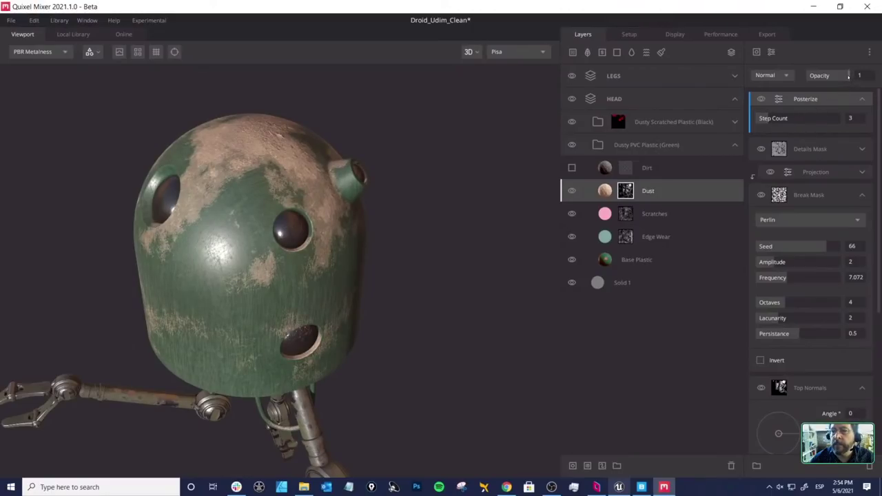
pyautogui.moveTo(848, 75); pyautogui.dragTo(831, 77)
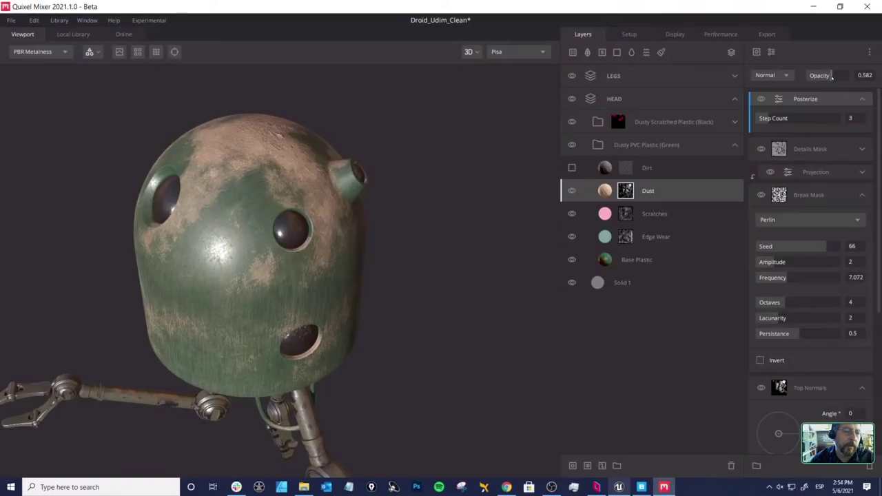
pyautogui.moveTo(275, 179); pyautogui.dragTo(340, 170, button='middle')
pyautogui.moveTo(340, 171); pyautogui.dragTo(368, 169)
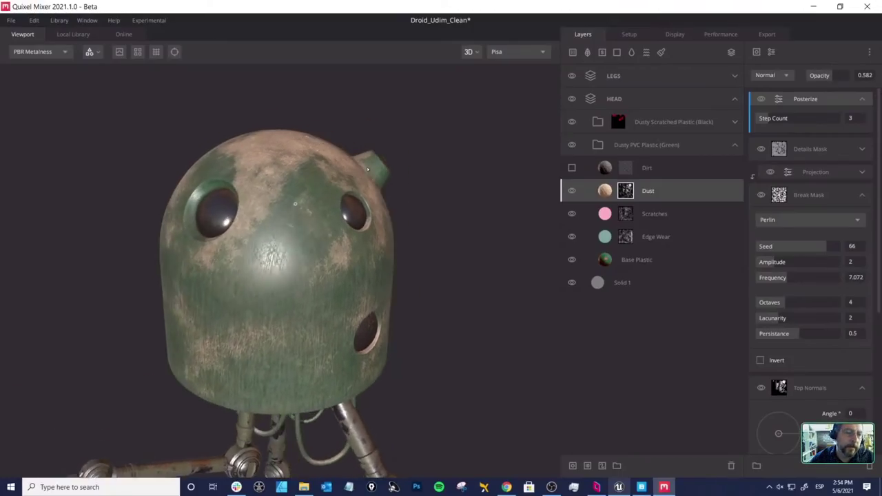
pyautogui.moveTo(294, 203); pyautogui.dragTo(312, 148)
# Step: Make the Dirt layer visible and display its layer mask on the head
pyautogui.click(604, 167)
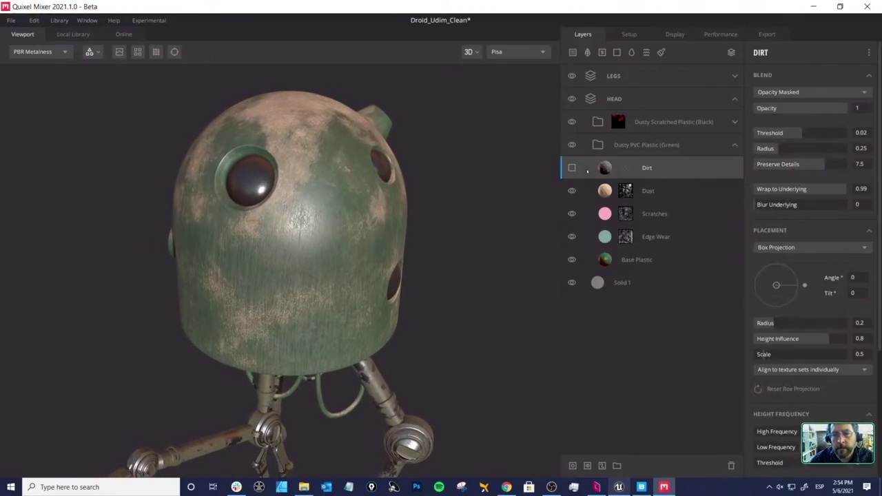
pyautogui.click(571, 167)
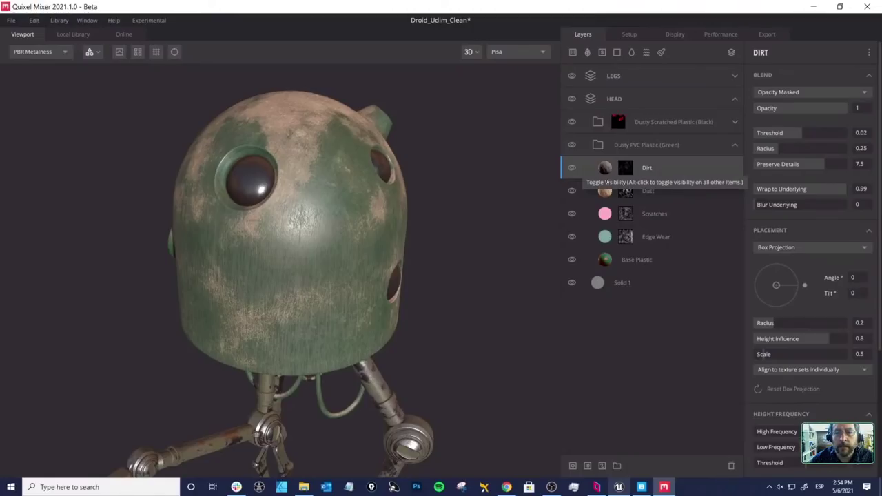
pyautogui.click(625, 167)
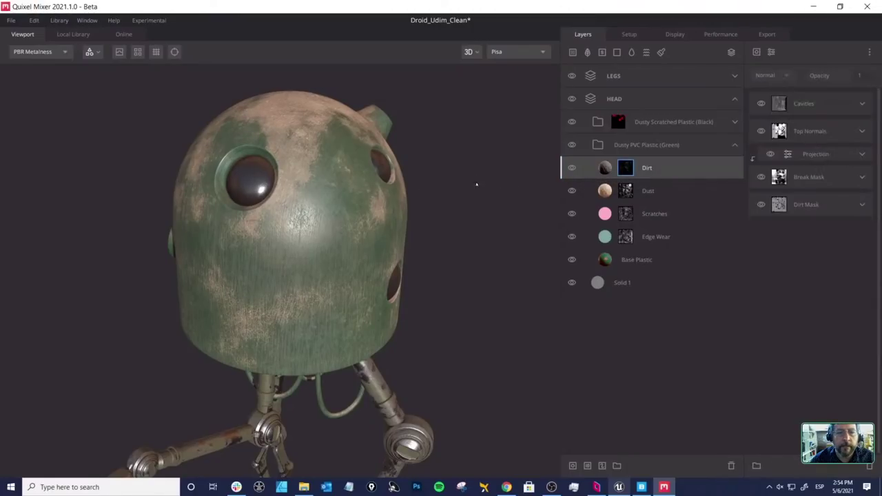
pyautogui.moveTo(476, 184); pyautogui.dragTo(370, 186)
pyautogui.press('m')
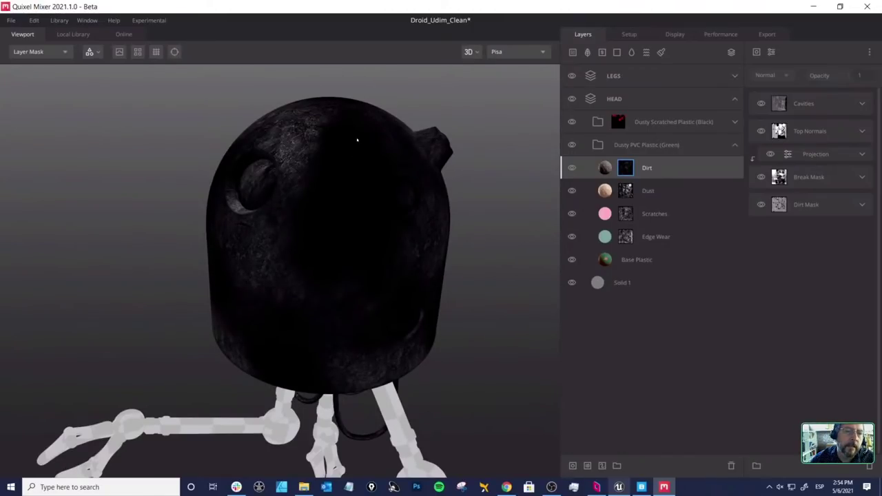
pyautogui.moveTo(357, 140); pyautogui.dragTo(330, 189)
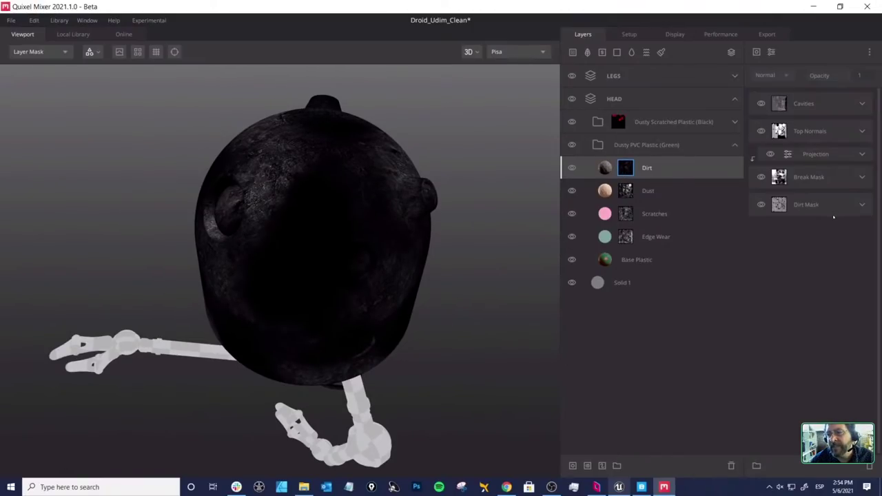
# Step: Hide Cavities, Top Normals, Projection and Break Mask in the Dirt layer's mask stack to isolate the Dirt Mask
pyautogui.click(604, 168)
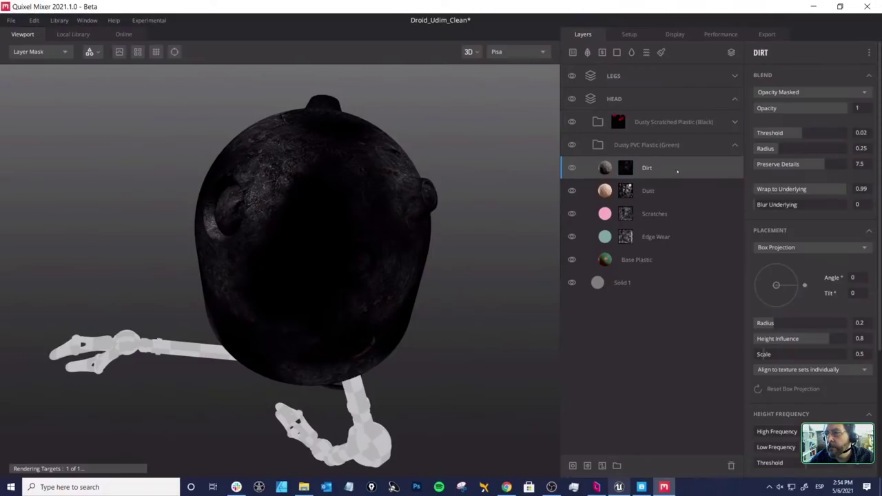
pyautogui.click(627, 167)
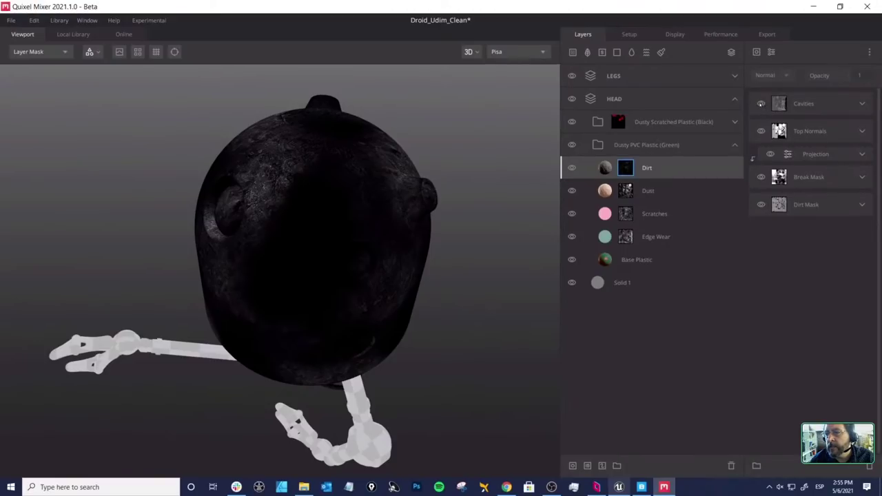
pyautogui.click(760, 104)
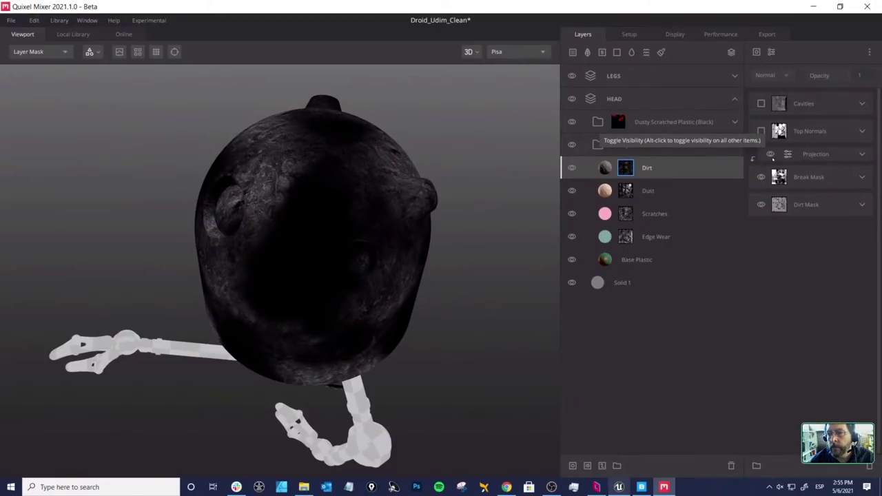
pyautogui.click(770, 154)
pyautogui.click(761, 178)
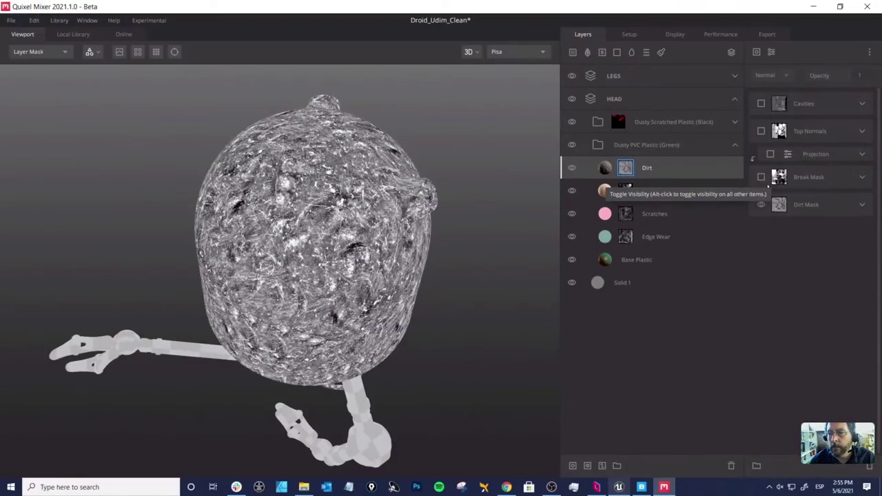
pyautogui.click(832, 205)
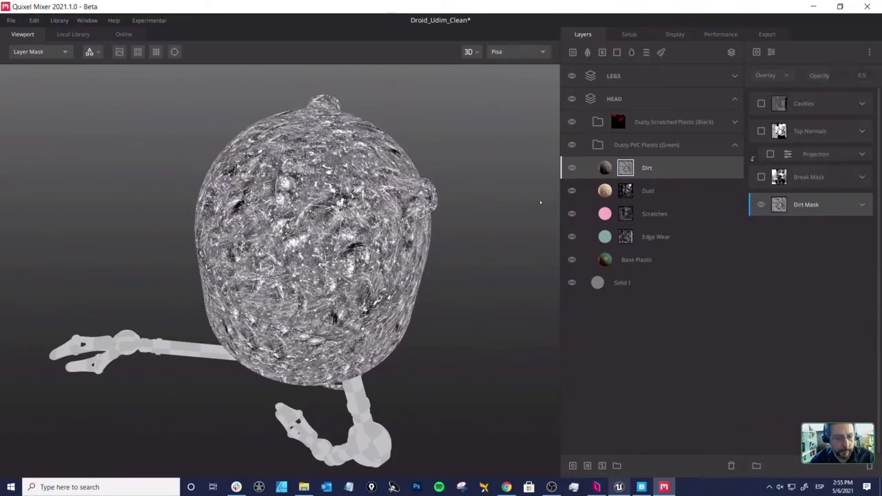
# Step: Compare the head with the Dirt layer hidden and shown in the PBR view, and return to the Dirt Mask in the layer mask view
pyautogui.press('m')
pyautogui.moveTo(360, 233); pyautogui.dragTo(323, 241)
pyautogui.click(571, 168)
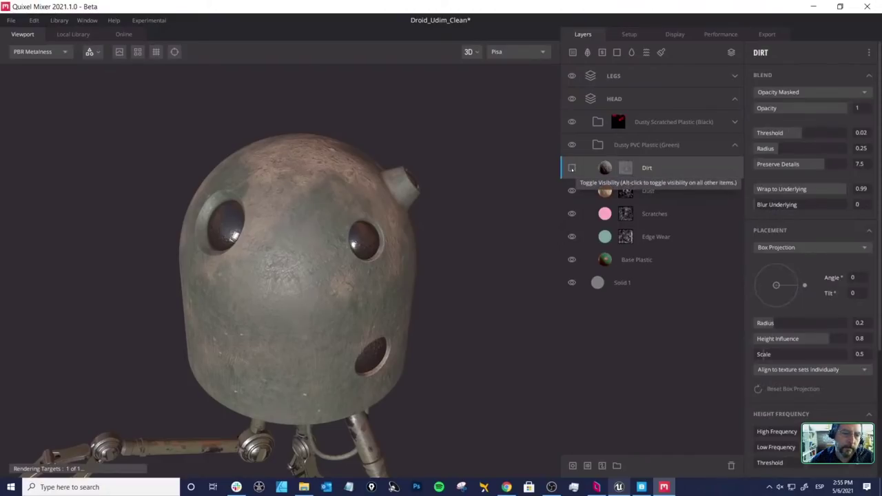
pyautogui.click(571, 169)
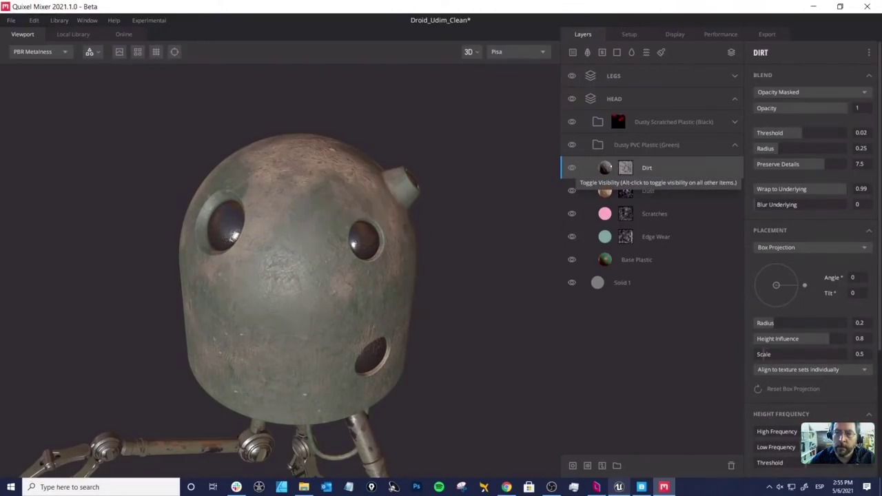
pyautogui.click(625, 168)
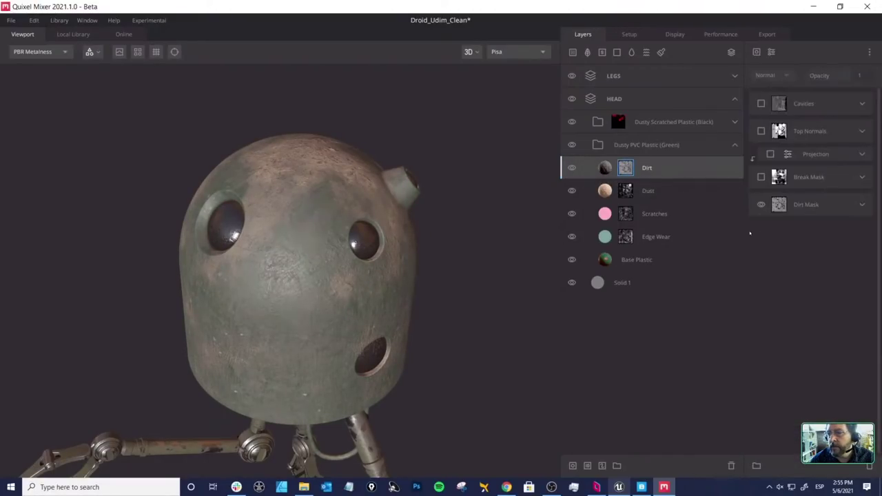
pyautogui.click(801, 206)
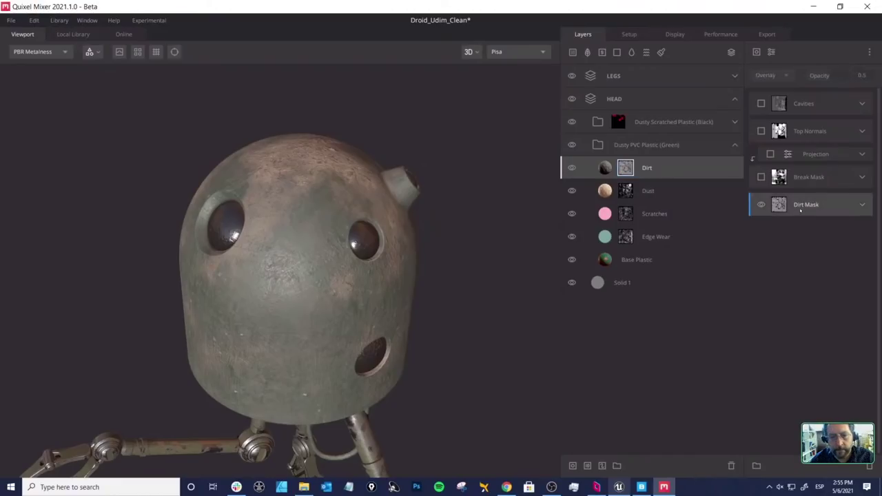
pyautogui.press('m')
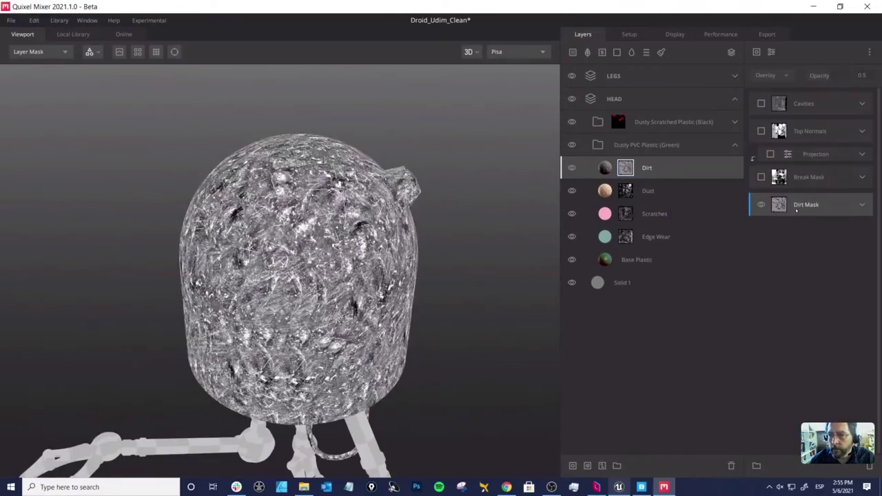
# Step: Turn the Dirt layer's Break Mask and its Projection back on and expand the Projection settings
pyautogui.click(793, 178)
pyautogui.keyDown('alt'); pyautogui.click(760, 177); pyautogui.keyUp('alt')
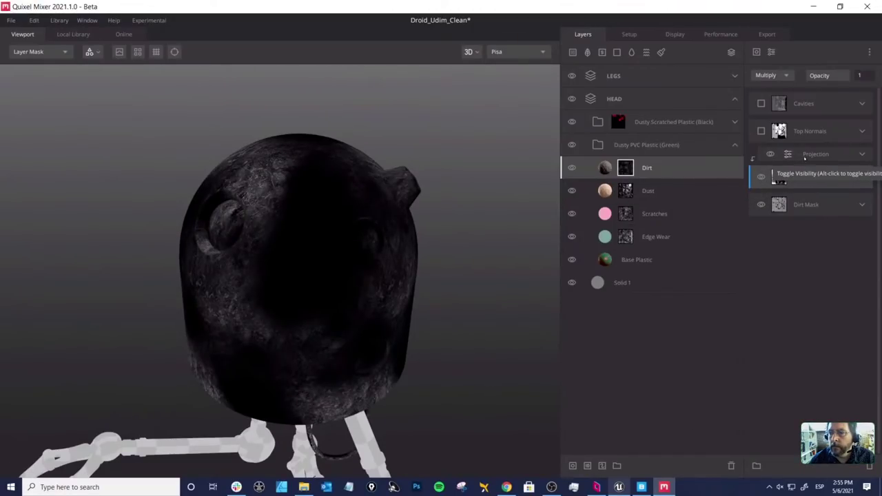
pyautogui.click(851, 156)
pyautogui.click(861, 155)
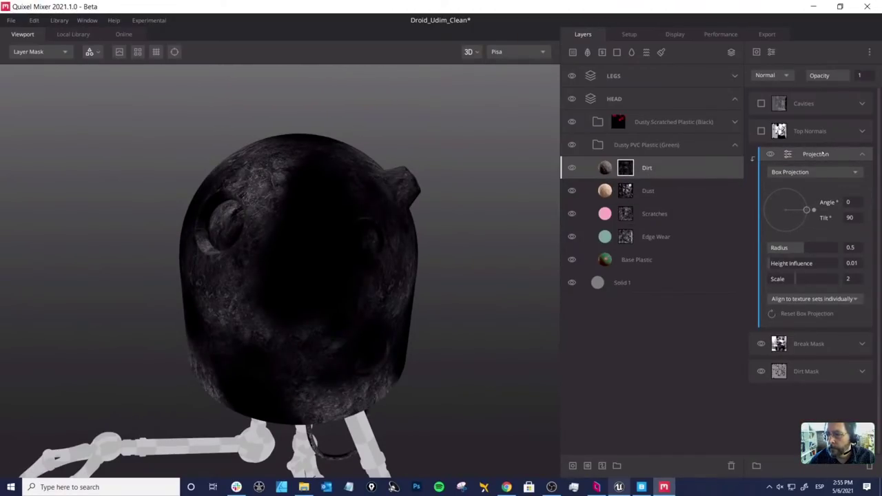
# Step: Try the Normal blend mode on the Dirt layer's Break Mask, and set it to Overlay
pyautogui.click(792, 343)
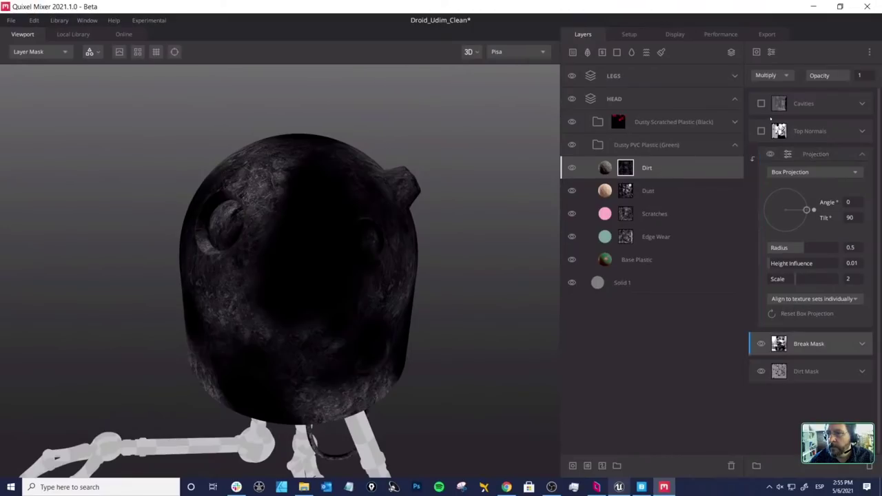
pyautogui.click(776, 75)
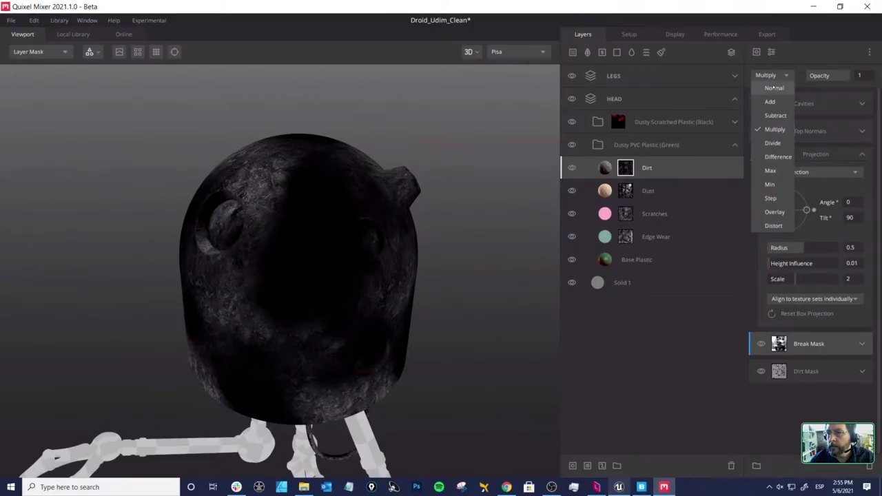
pyautogui.click(773, 89)
pyautogui.click(767, 75)
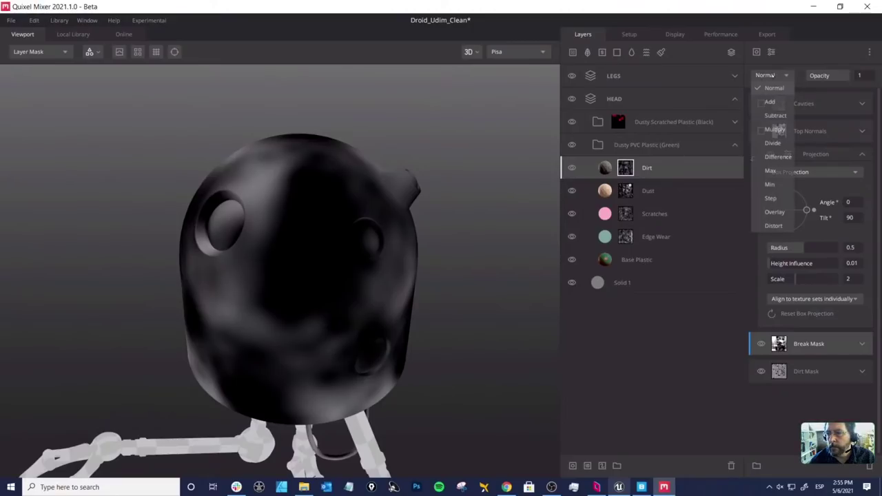
pyautogui.click(778, 213)
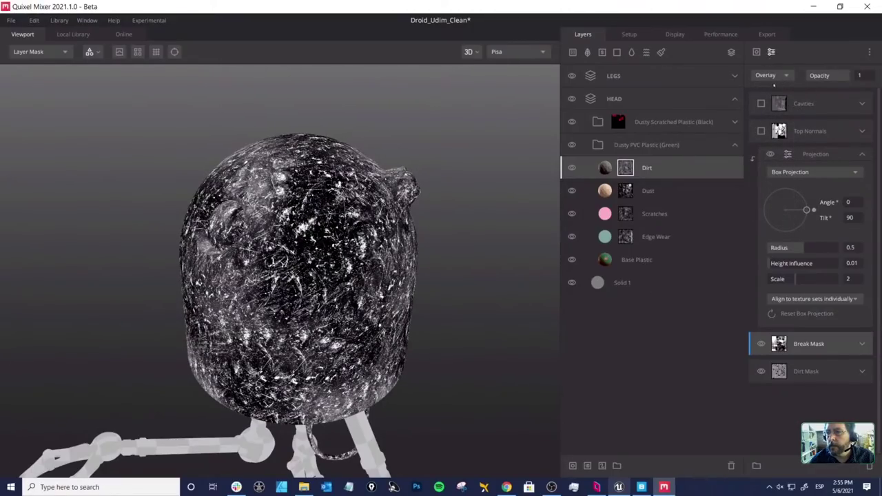
# Step: Turn Top Normals and Cavities back on in the Dirt layer's mask stack and select the Dirt Mask
pyautogui.click(802, 134)
pyautogui.click(761, 131)
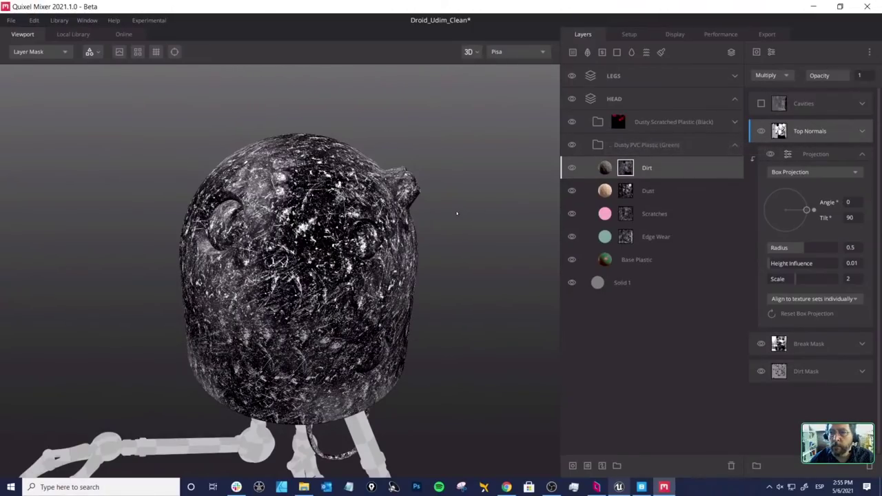
pyautogui.moveTo(457, 213); pyautogui.dragTo(454, 189, button='middle')
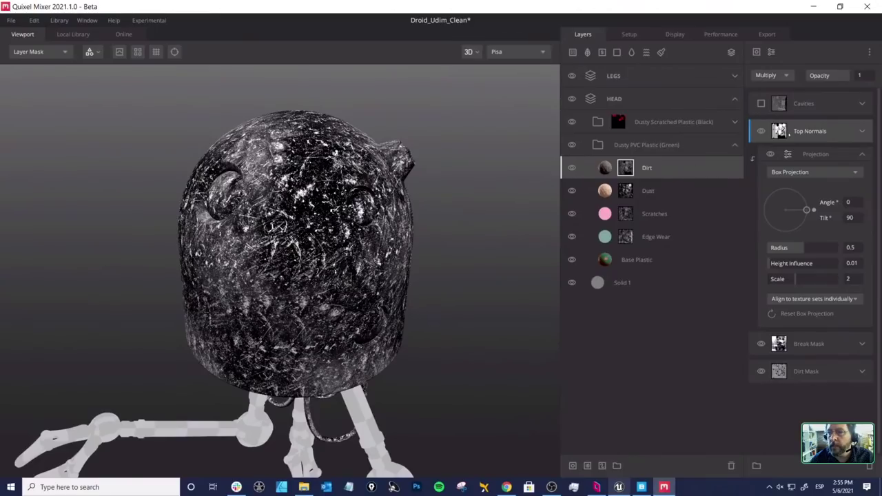
pyautogui.click(761, 103)
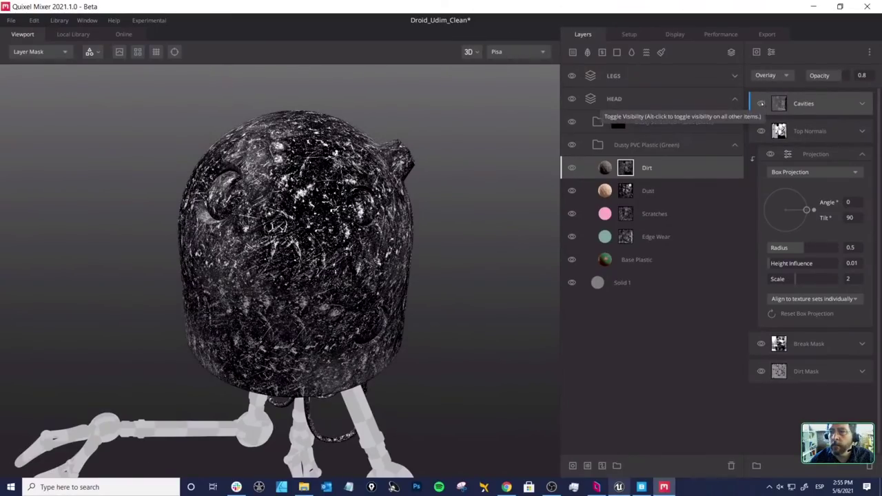
pyautogui.click(816, 371)
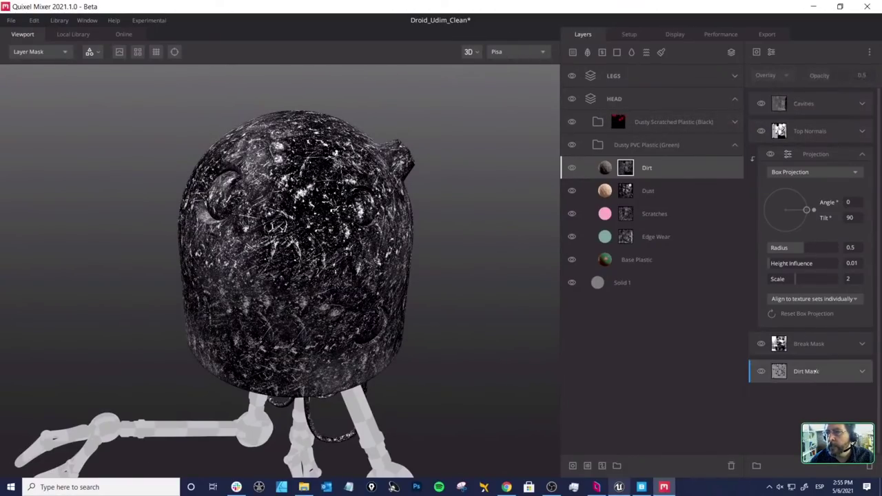
# Step: Add a Position Gradient above the Dirt Mask in the Dirt layer's mask stack and set its blend mode to Overlay
pyautogui.click(756, 52)
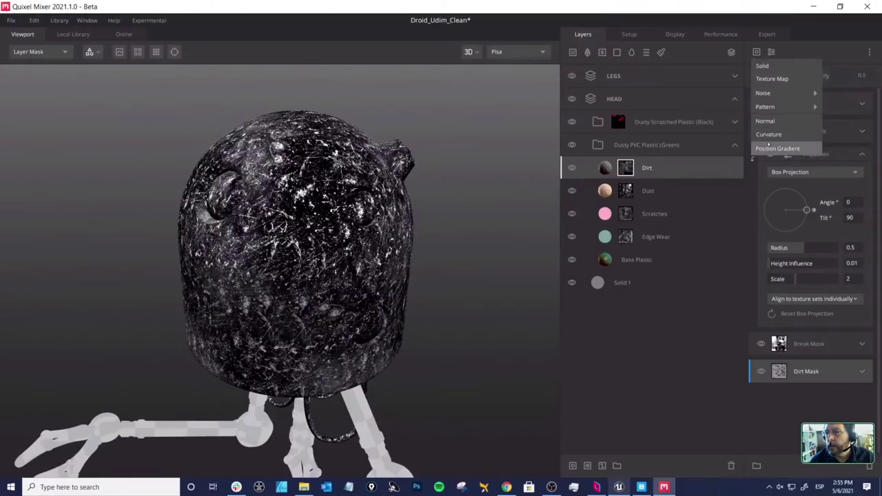
pyautogui.click(772, 148)
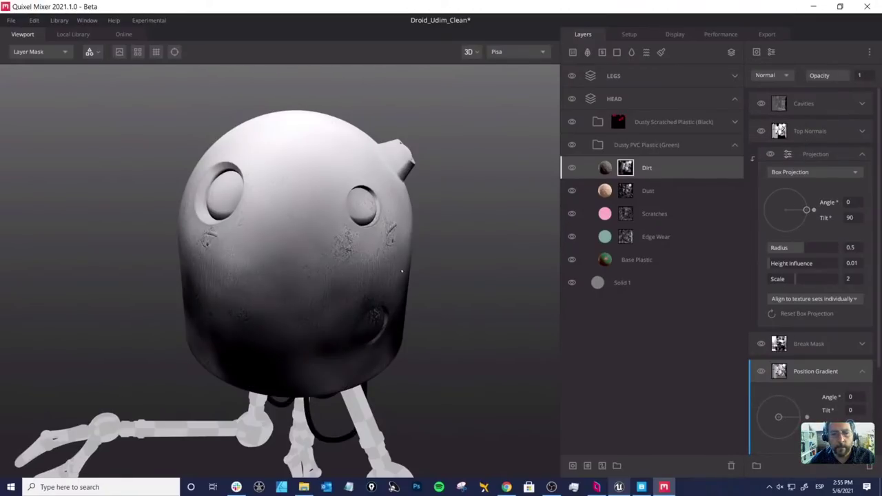
pyautogui.moveTo(443, 268); pyautogui.dragTo(425, 243, button='middle')
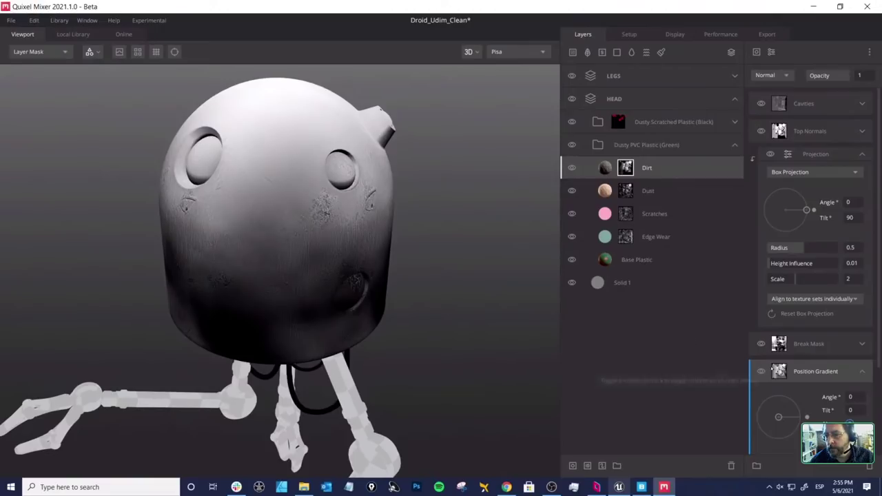
pyautogui.click(768, 75)
pyautogui.click(781, 211)
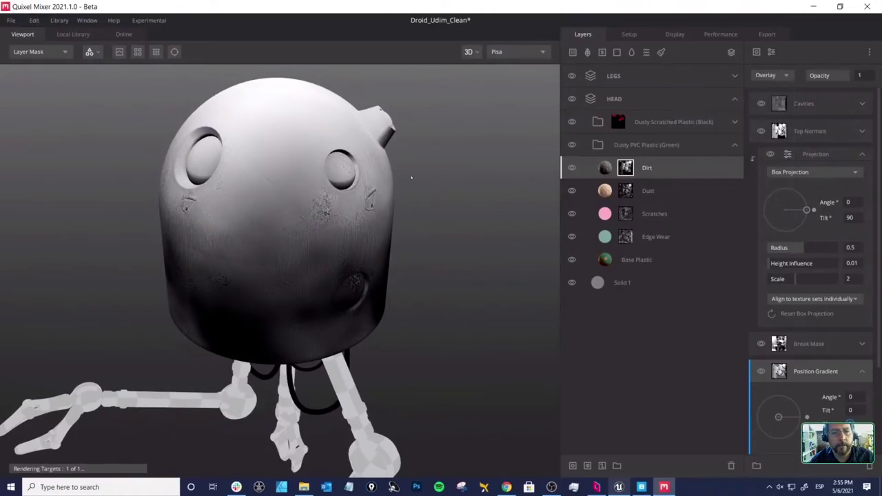
# Step: Raise the lower Range limit of the Dirt layer's Position Gradient to 0.778
pyautogui.scroll(-1, 451, 235)
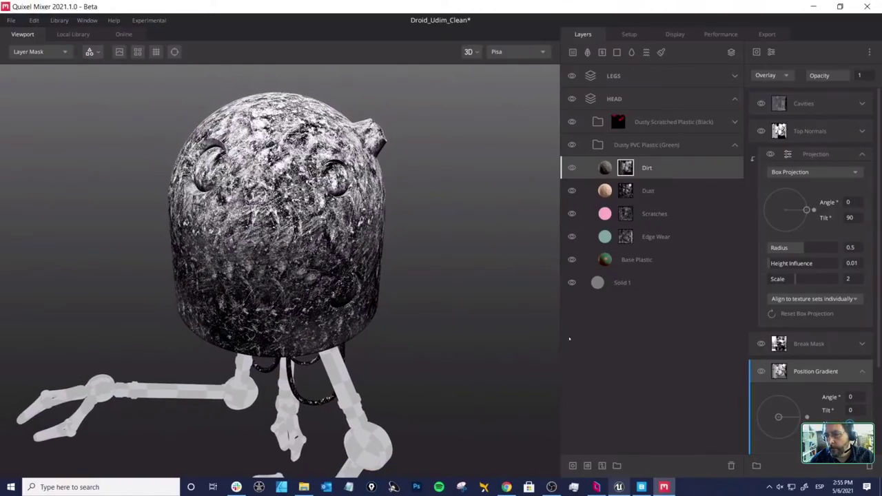
pyautogui.scroll(-2, 792, 351)
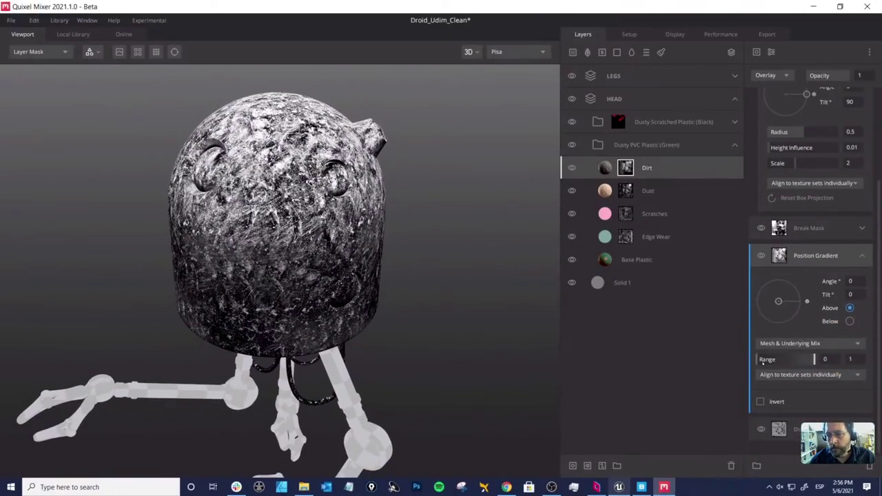
pyautogui.moveTo(757, 359); pyautogui.dragTo(801, 359)
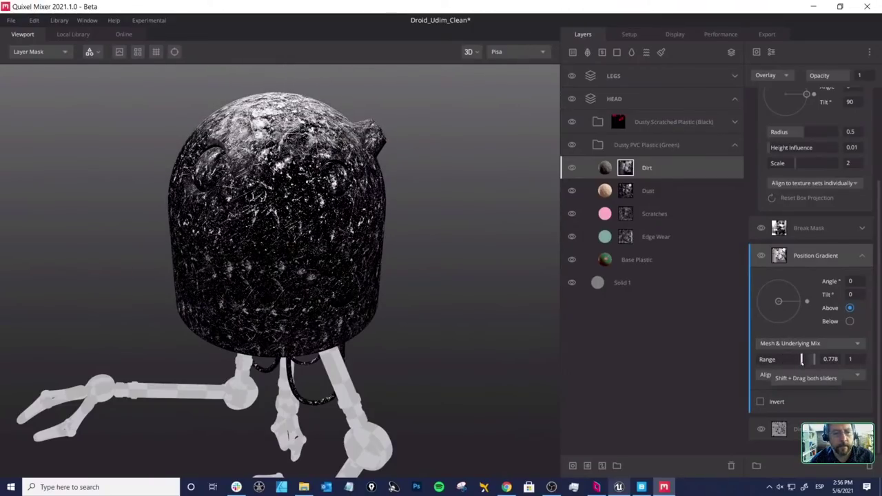
# Step: Switch to the PBR Metalness view, hide the Dust layer and inspect the dirt on top of the head
pyautogui.press('m')
pyautogui.moveTo(427, 216)
pyautogui.mouseDown(button='middle')
pyautogui.moveTo(430, 226)
pyautogui.moveTo(428, 211)
pyautogui.mouseUp(button='middle')
pyautogui.click(571, 191)
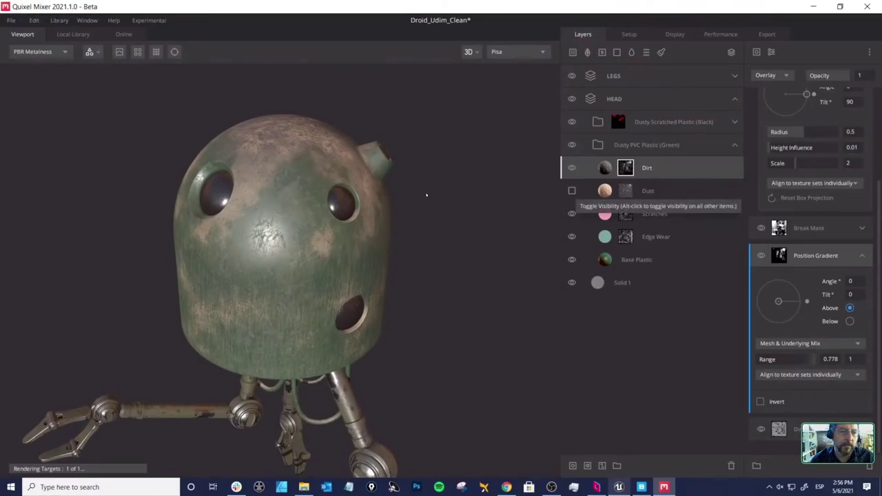
pyautogui.moveTo(329, 178); pyautogui.dragTo(420, 195)
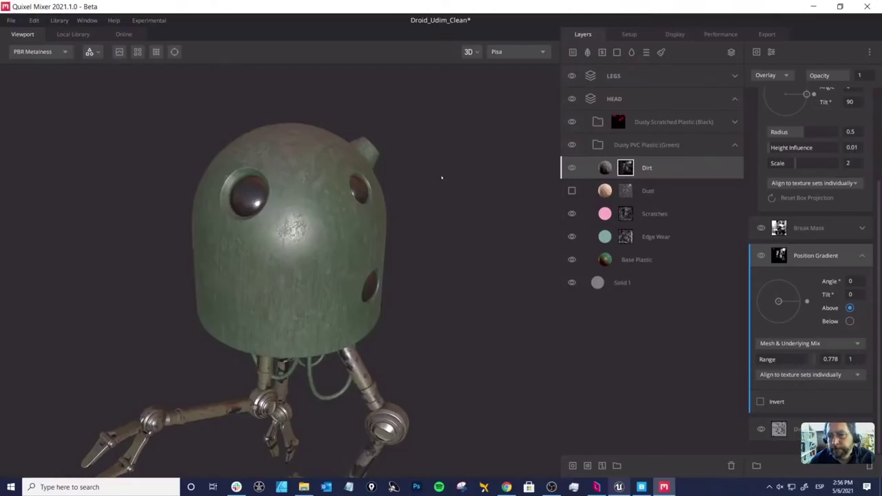
# Step: Select the Dusty PVC Plastic (Green) folder in the HEAD set and collapse its layers
pyautogui.click(660, 145)
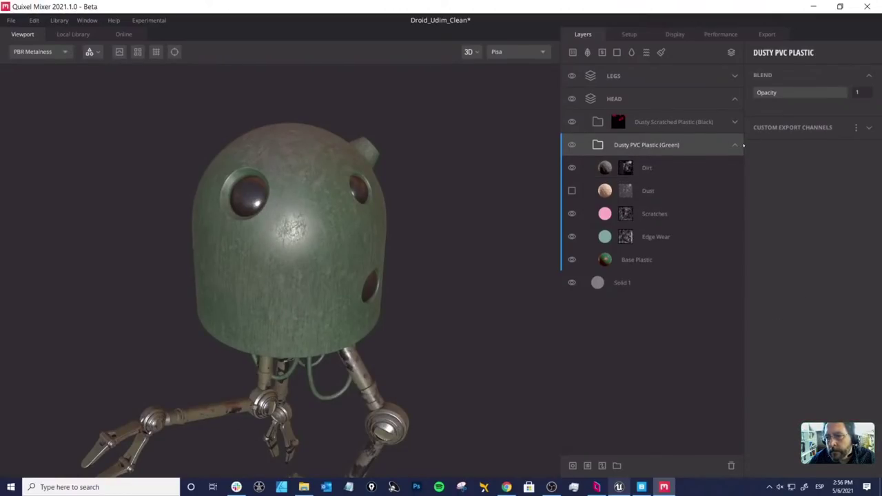
pyautogui.click(734, 145)
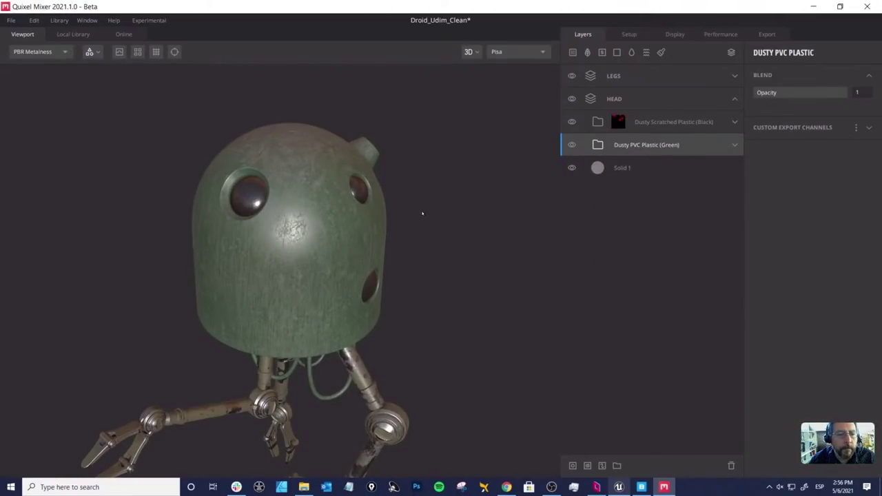
pyautogui.moveTo(422, 213); pyautogui.dragTo(422, 214, button='middle')
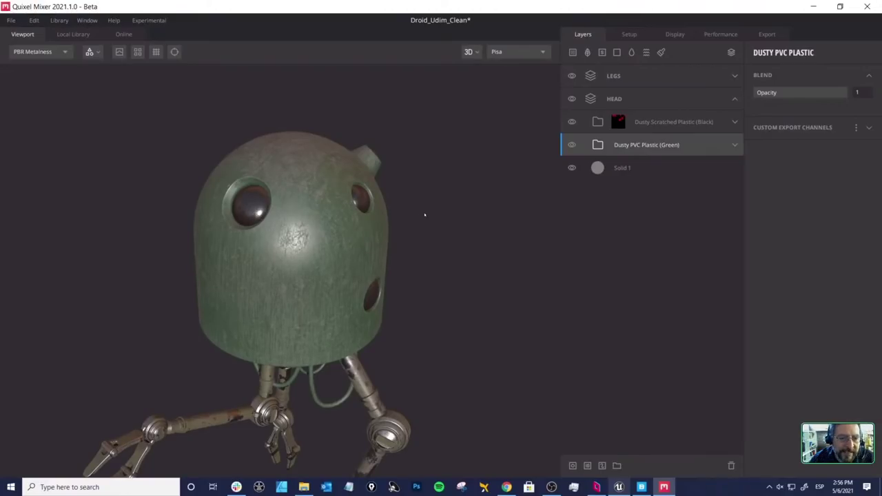
pyautogui.click(734, 145)
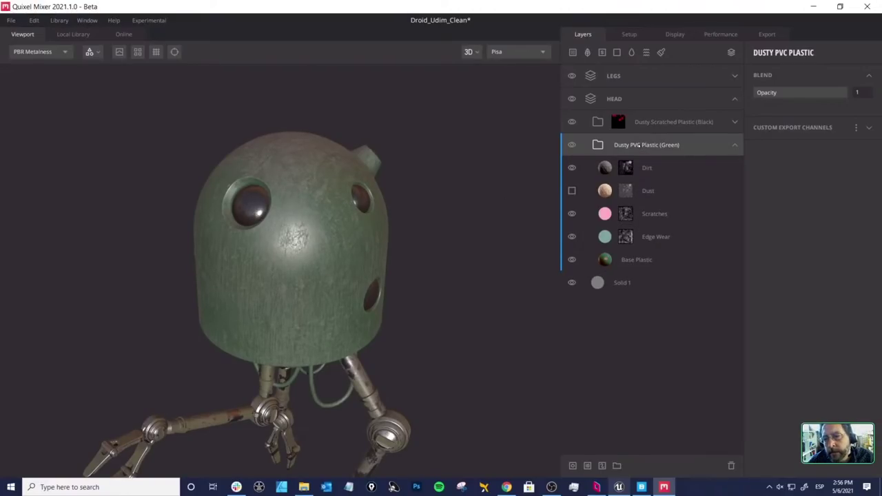
pyautogui.click(735, 145)
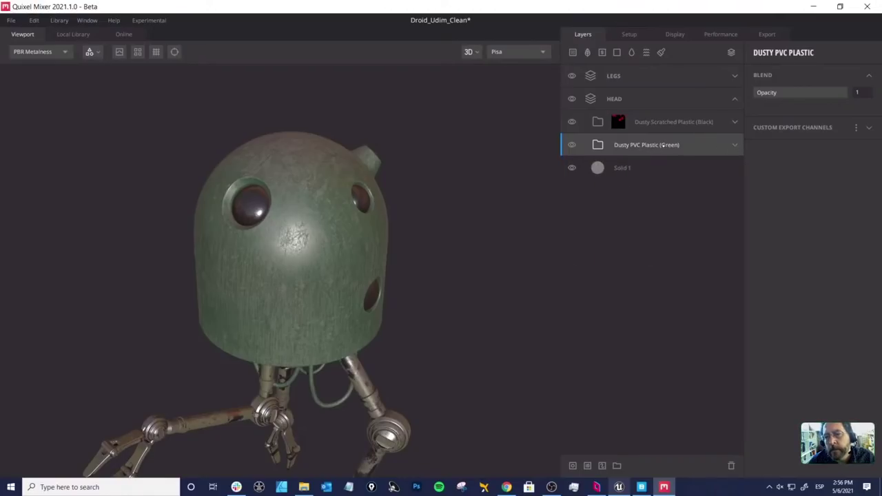
# Step: Add the Pilot Cammo Chipped Metal smart material from the local library above the green plastic on the head
pyautogui.click(73, 34)
pyautogui.scroll(1, 192, 167)
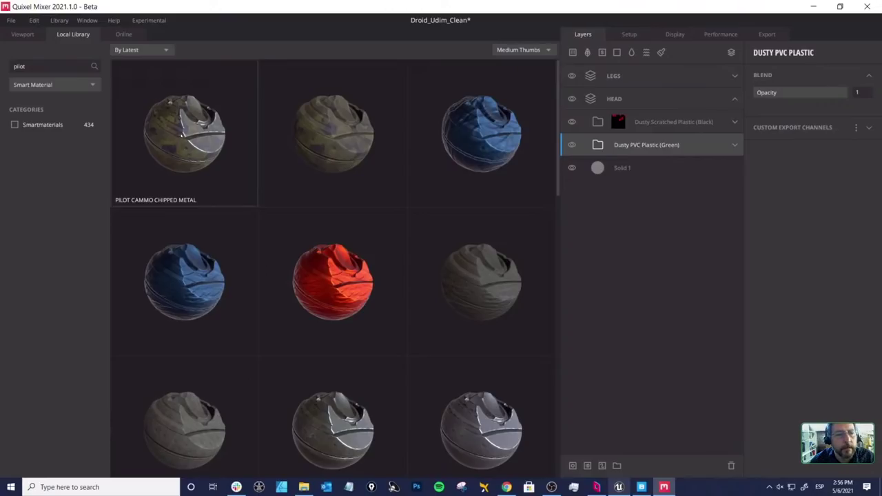
pyautogui.click(179, 133)
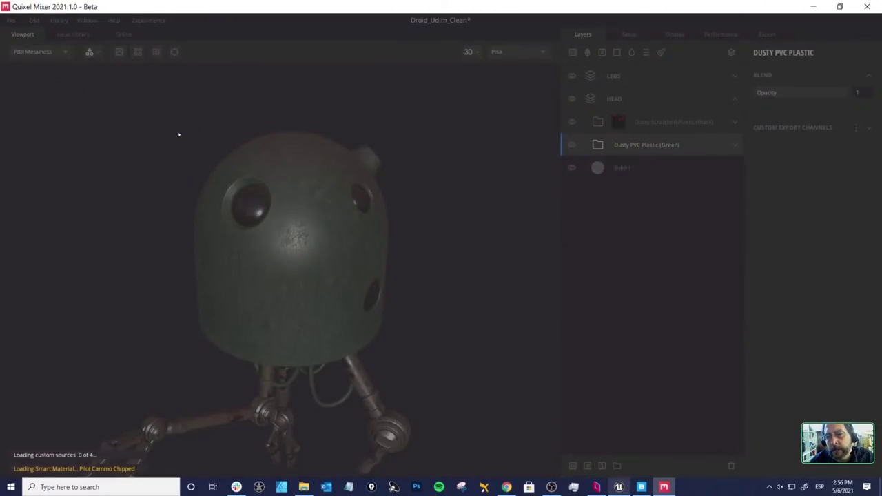
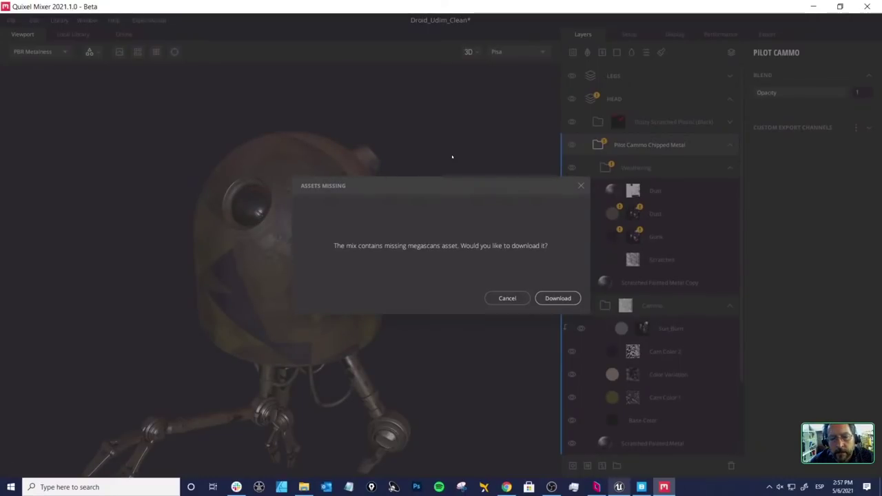
# Step: Request the download of the missing Megascans assets for the camouflage material and dismiss the resulting notice
pyautogui.click(558, 297)
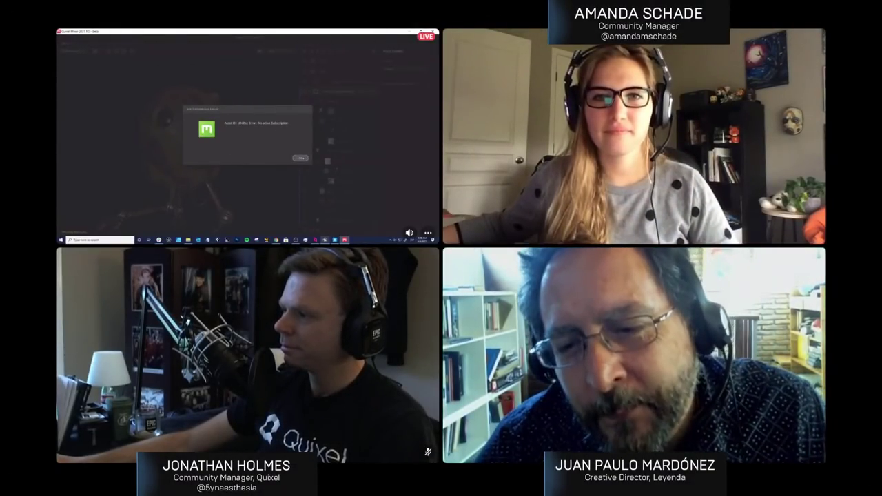
pyautogui.click(300, 157)
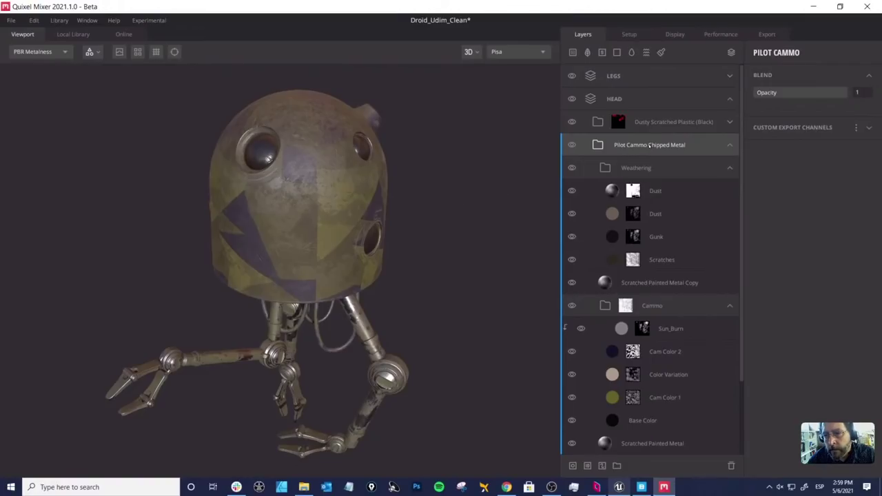
# Step: Collapse the Pilot Cammo Chipped Metal folder and delete the Dusty PVC Plastic (Green) folder from the HEAD set
pyautogui.moveTo(409, 218); pyautogui.dragTo(419, 223, button='middle')
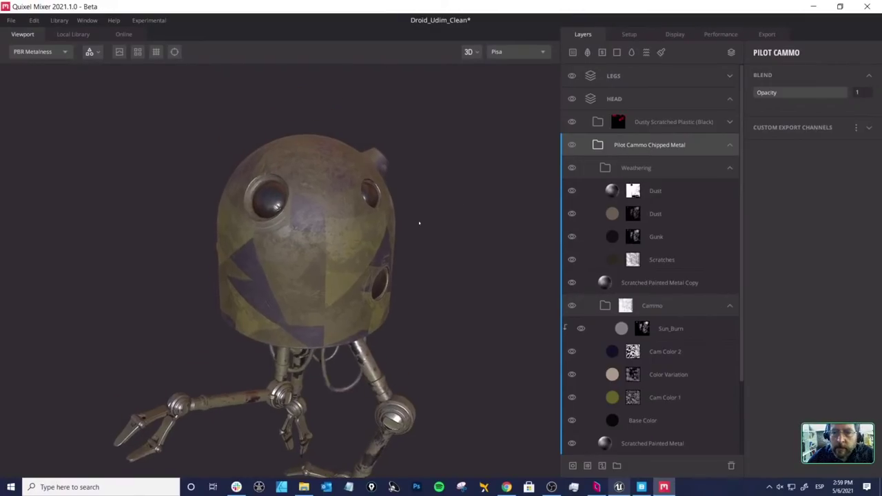
pyautogui.click(731, 145)
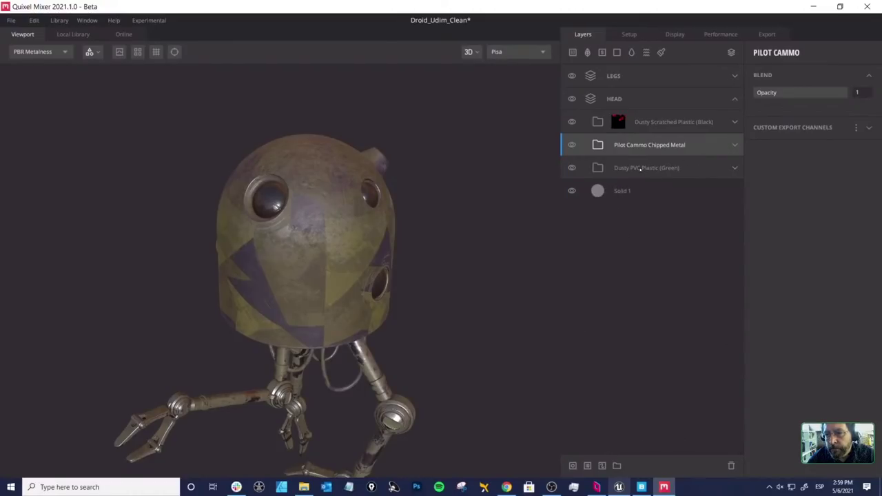
pyautogui.click(634, 170)
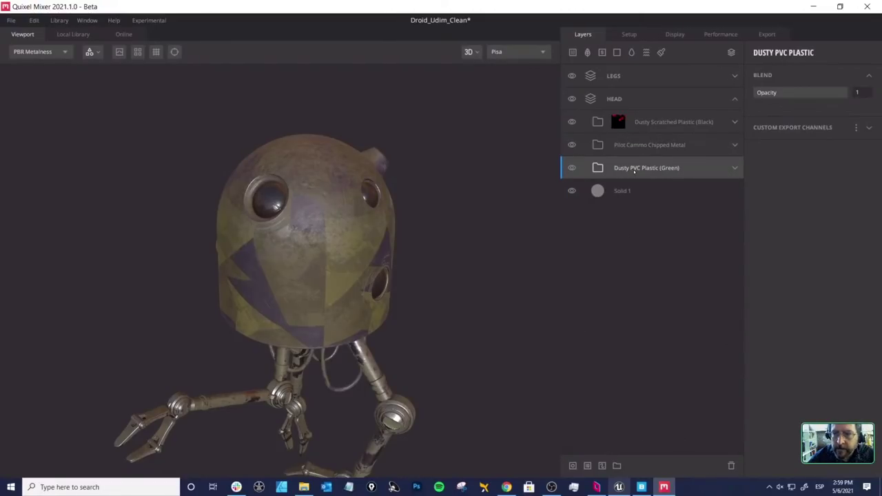
pyautogui.press('Delete')
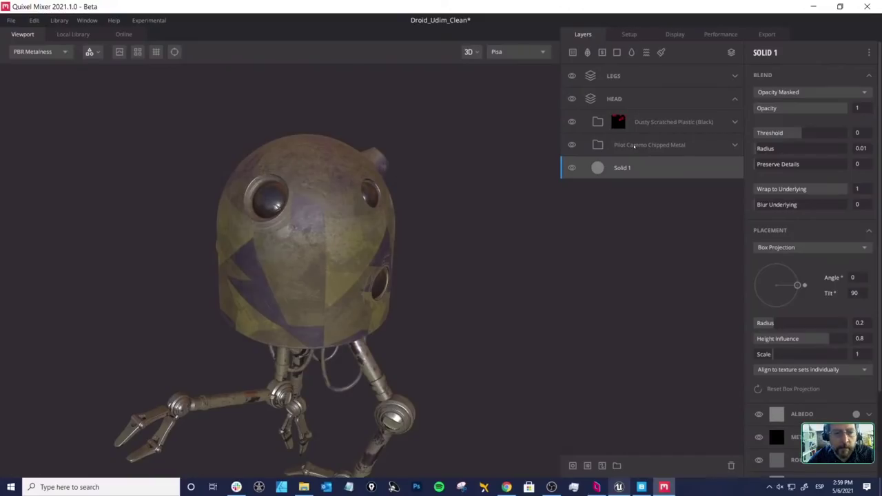
# Step: Toggle the Weathering group of Pilot Cammo Chipped Metal off and back on to compare the camouflage with and without it
pyautogui.click(634, 146)
pyautogui.moveTo(332, 172); pyautogui.dragTo(331, 185)
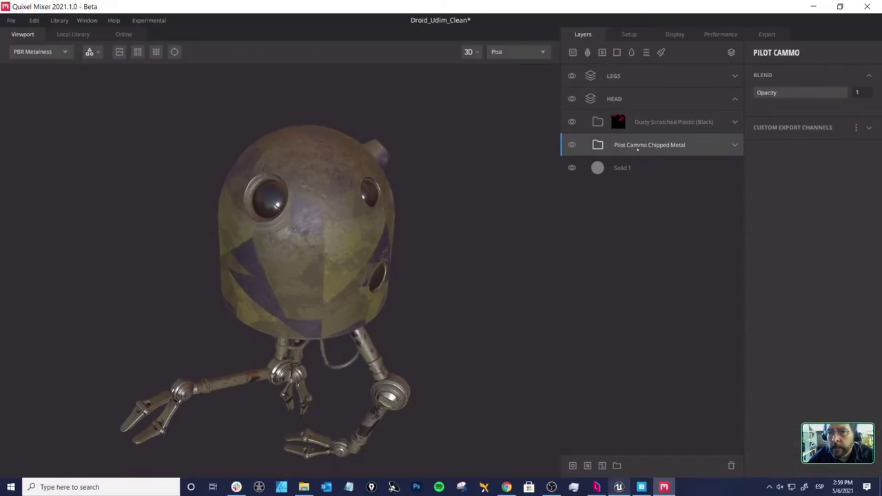
pyautogui.click(735, 146)
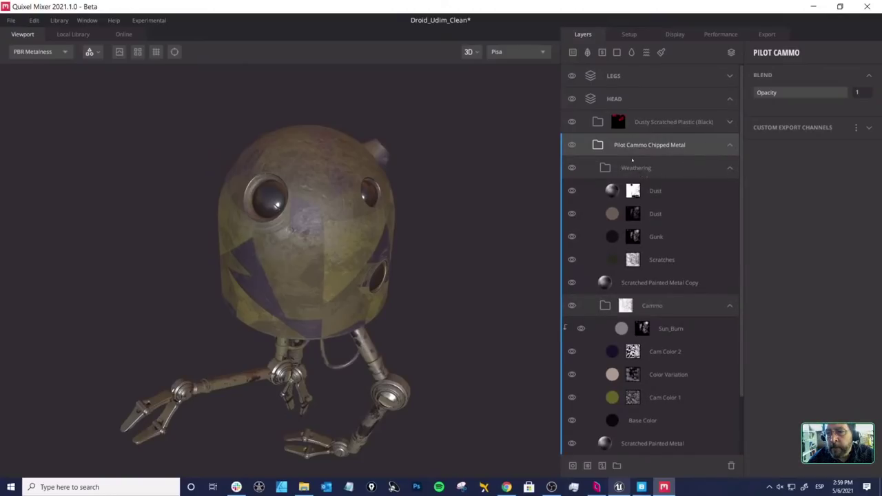
pyautogui.click(639, 170)
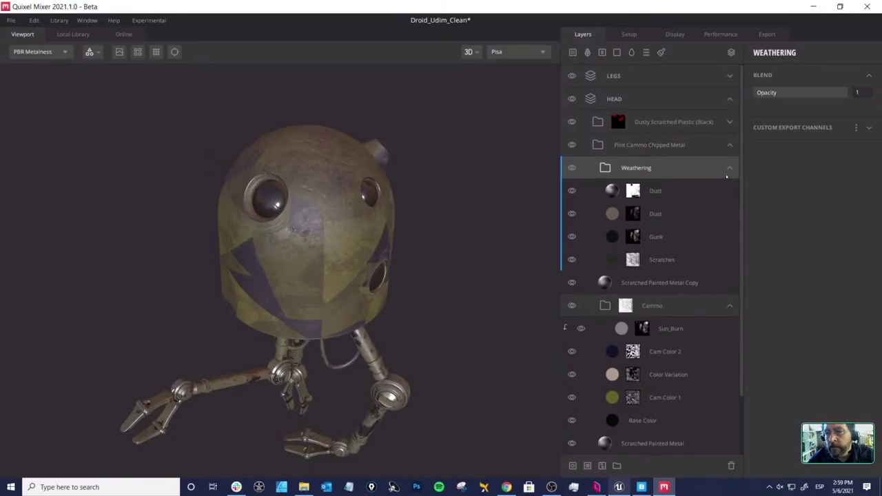
pyautogui.click(730, 168)
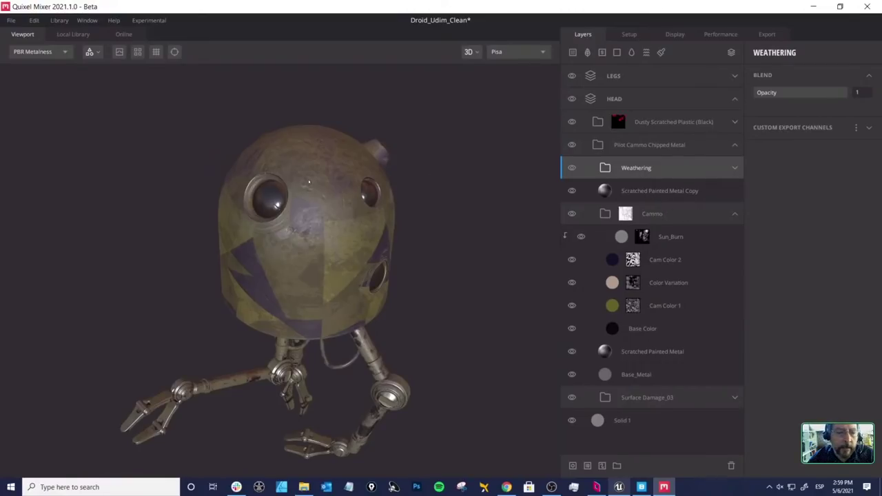
pyautogui.keyDown('alt'); pyautogui.moveTo(327, 216); pyautogui.dragTo(331, 201); pyautogui.keyUp('alt')
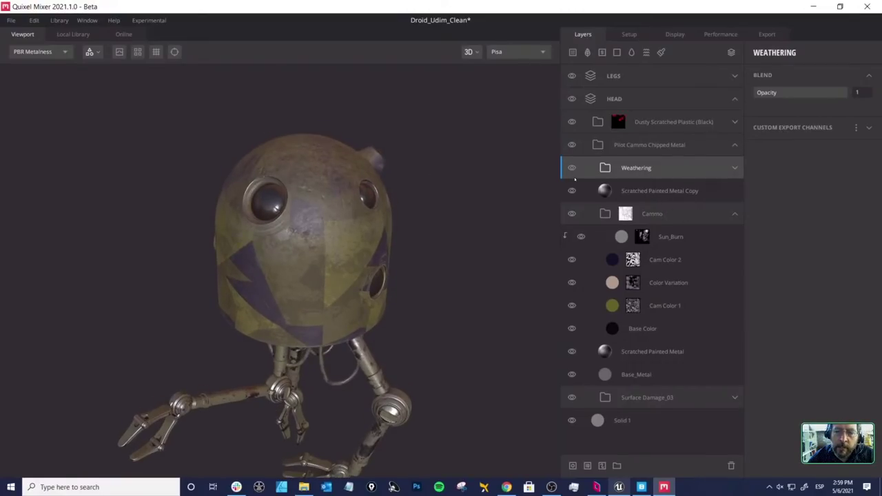
pyautogui.click(571, 167)
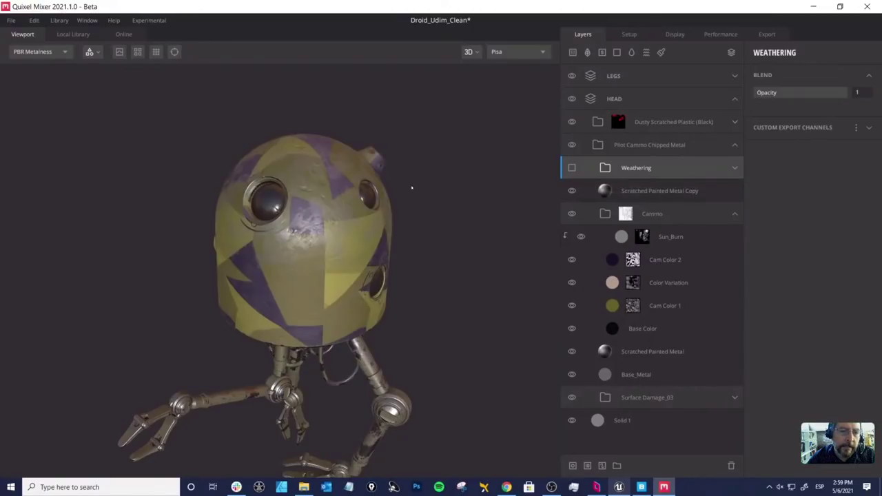
pyautogui.keyDown('alt'); pyautogui.moveTo(440, 204); pyautogui.dragTo(335, 182); pyautogui.keyUp('alt')
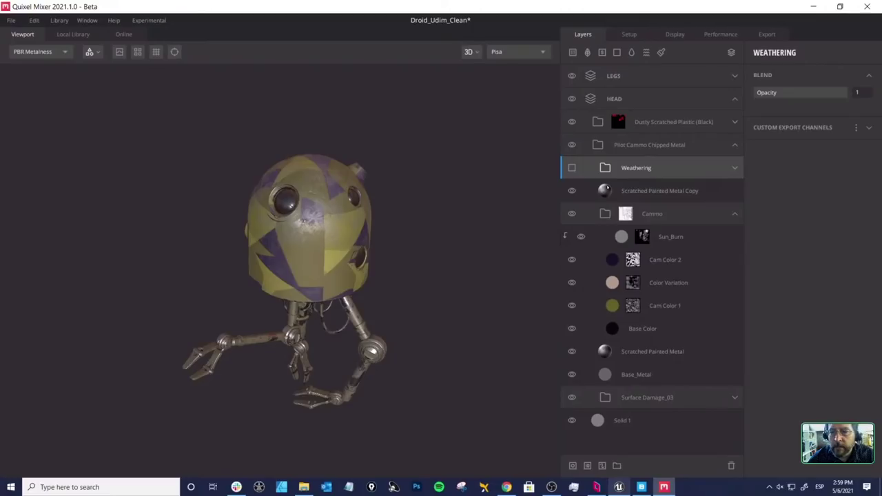
pyautogui.click(572, 167)
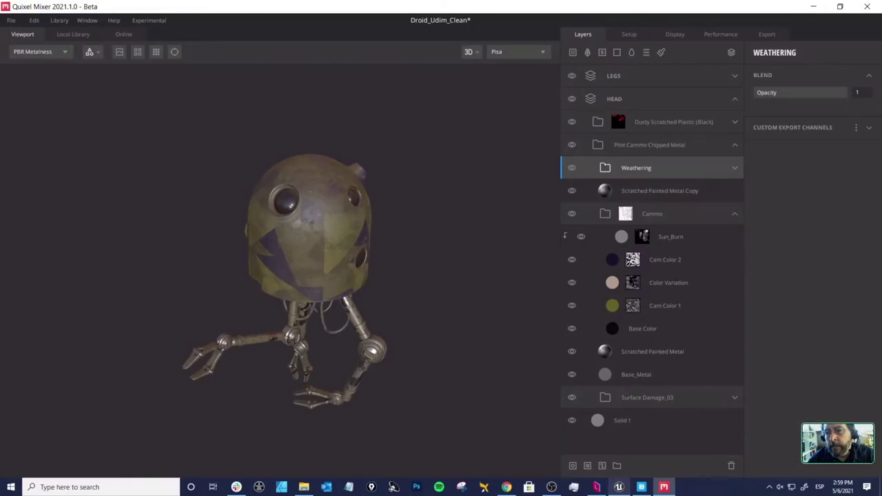
pyautogui.rightClick(642, 169)
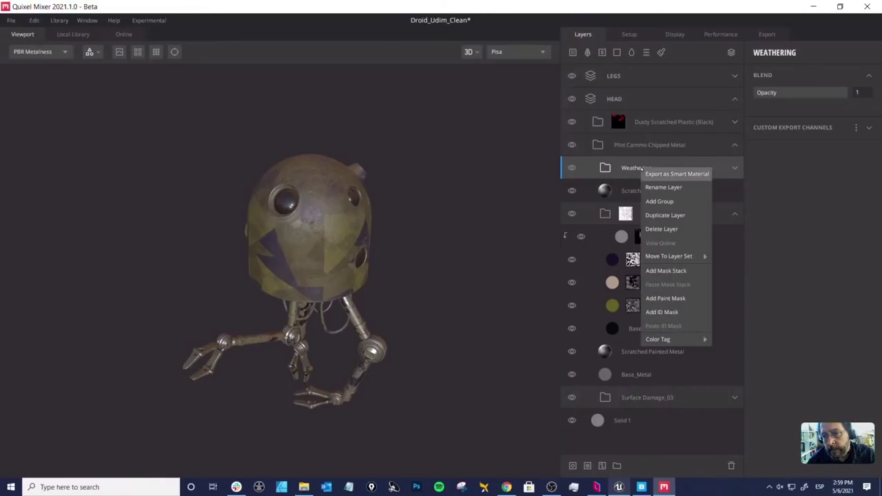
pyautogui.press('Escape')
pyautogui.rightClick(633, 167)
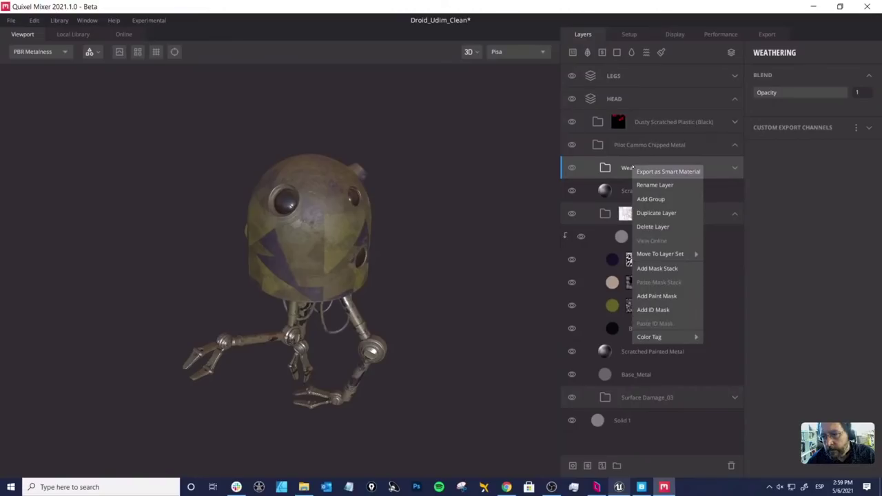
pyautogui.moveTo(681, 255)
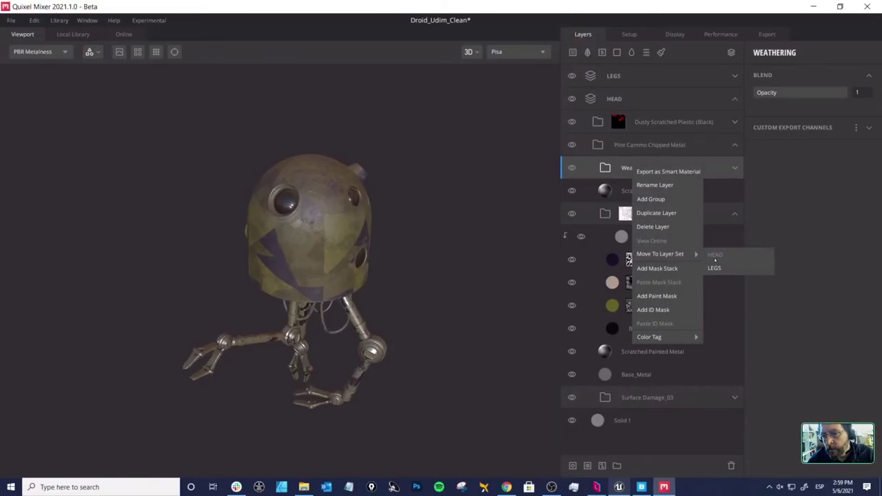
pyautogui.click(714, 268)
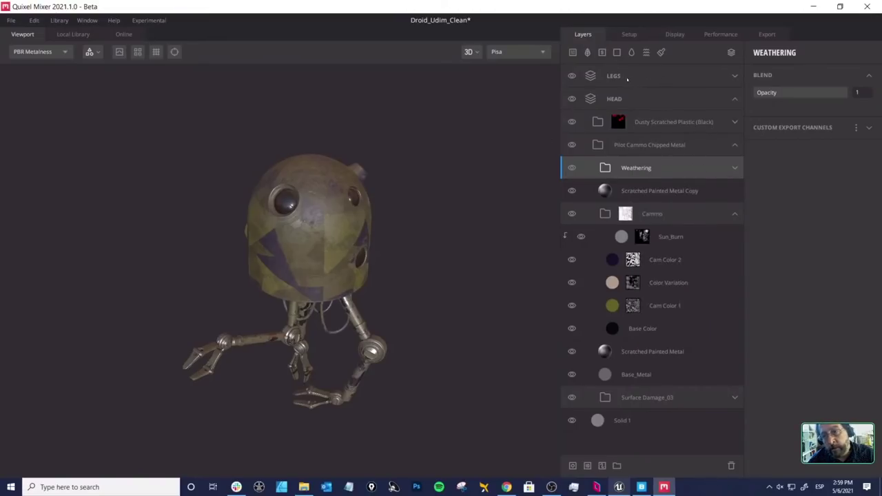
# Step: Add a new layer set above LEGS and rename it WEATHER
pyautogui.click(635, 77)
pyautogui.click(731, 52)
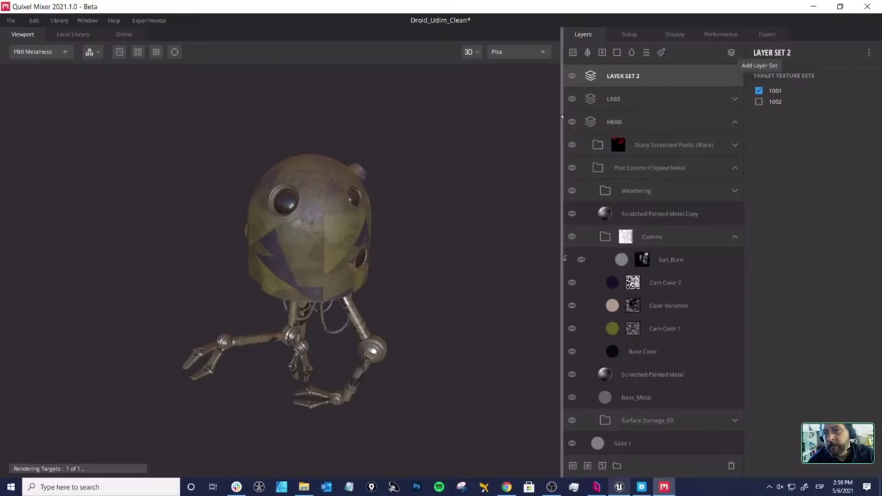
pyautogui.doubleClick(615, 76)
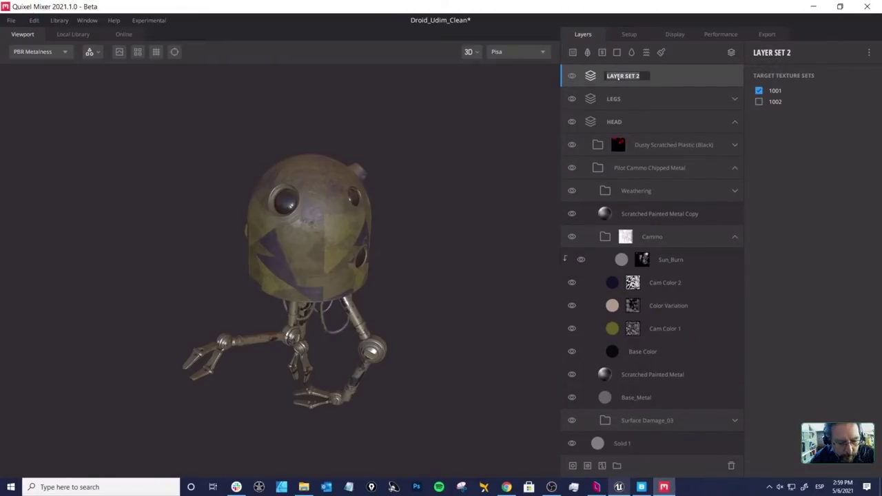
pyautogui.write('WEATHER')
pyautogui.press('Return')
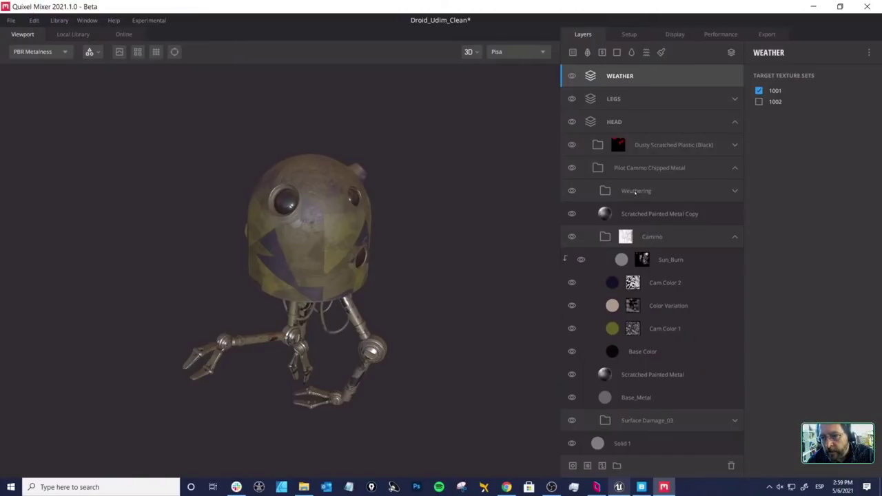
# Step: Move the Weathering group from Pilot Cammo Chipped Metal to the WEATHER layer set and select that set
pyautogui.click(661, 193)
pyautogui.rightClick(657, 190)
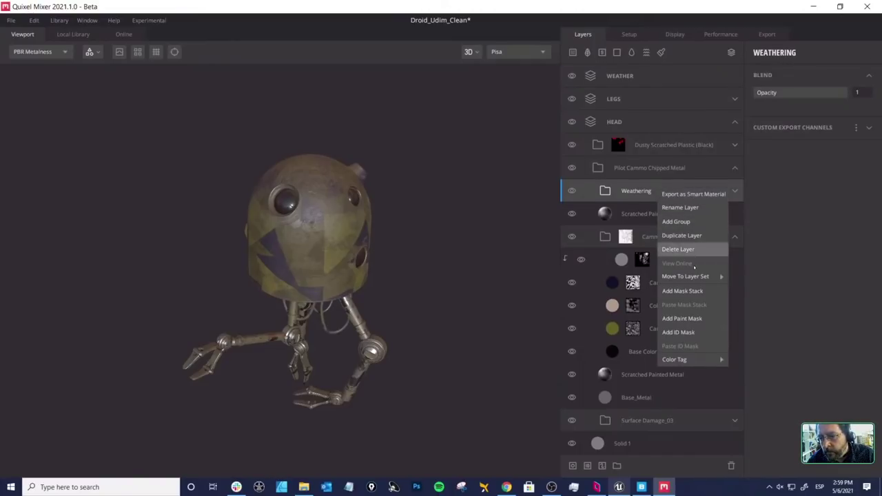
pyautogui.moveTo(709, 276)
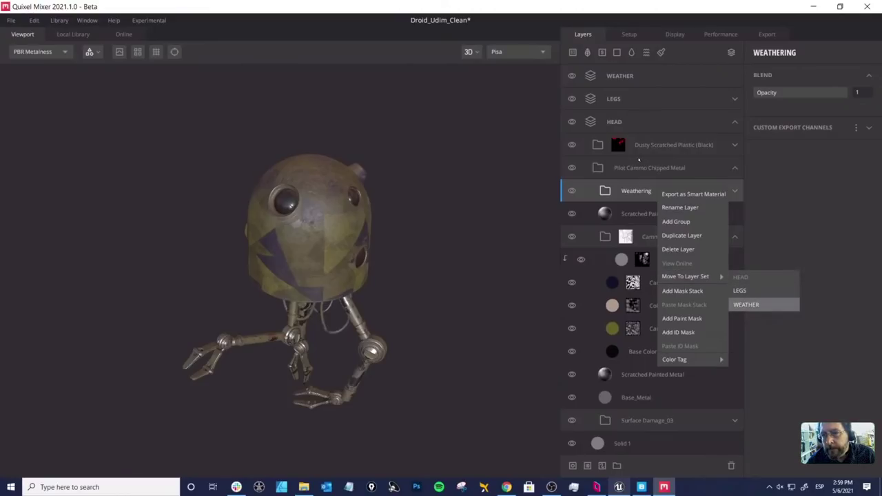
pyautogui.click(746, 304)
pyautogui.click(619, 76)
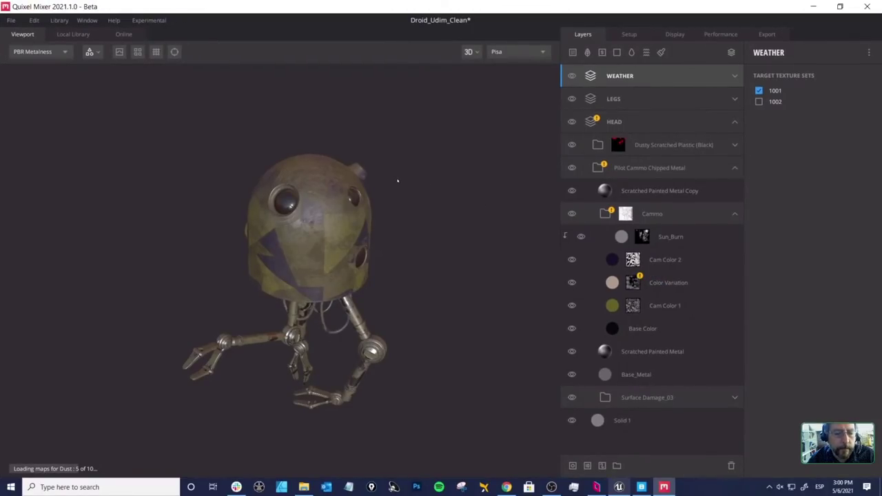
# Step: Inspect the Color Variation layer's mask stack in the Cammo group, selecting its Details Mask component
pyautogui.click(682, 282)
pyautogui.click(774, 195)
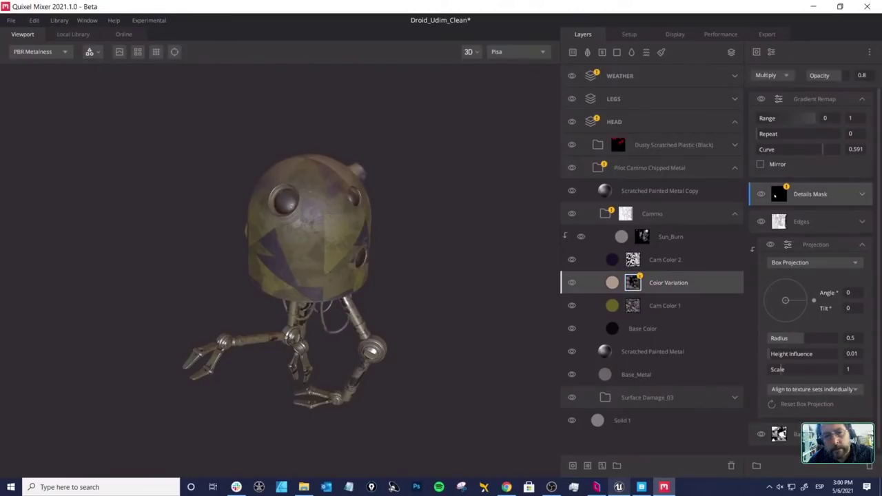
pyautogui.moveTo(406, 203); pyautogui.dragTo(430, 228)
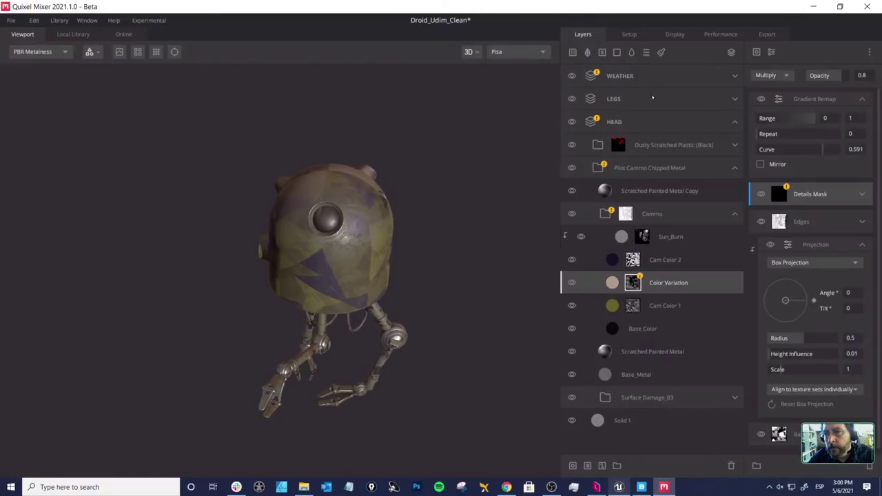
# Step: Move the Weathering group out of the WEATHER set into the Dusty Scratched Plastic (Black) folder in HEAD and delete it
pyautogui.click(735, 76)
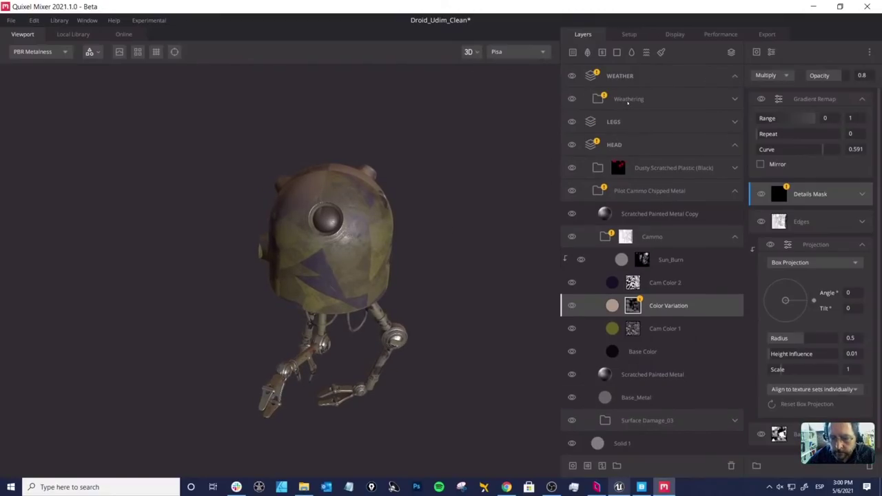
pyautogui.click(628, 100)
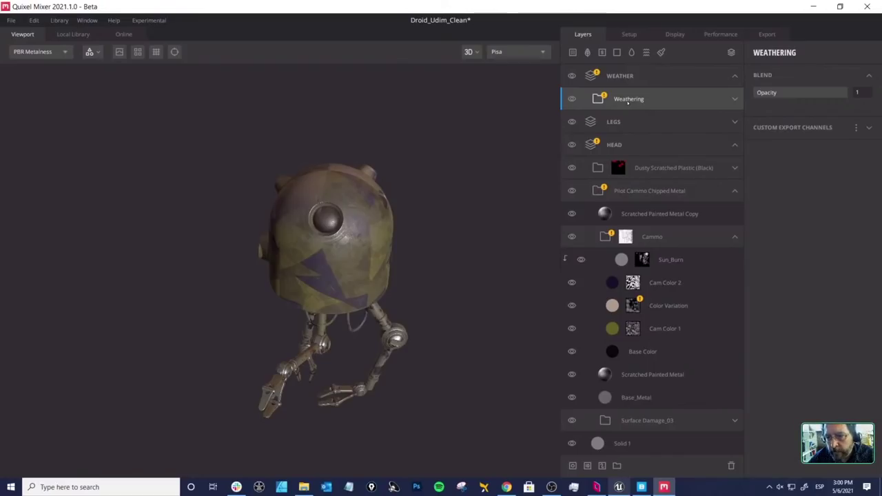
pyautogui.moveTo(627, 101); pyautogui.dragTo(632, 171)
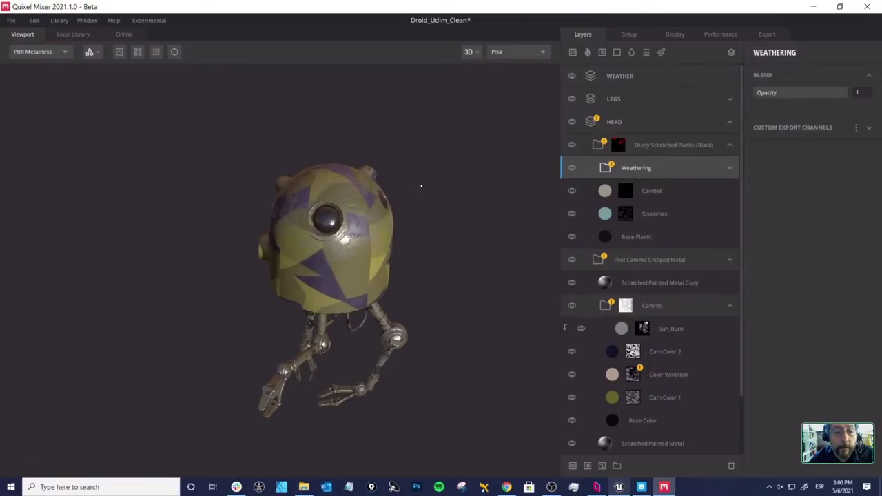
pyautogui.moveTo(493, 199); pyautogui.dragTo(449, 209)
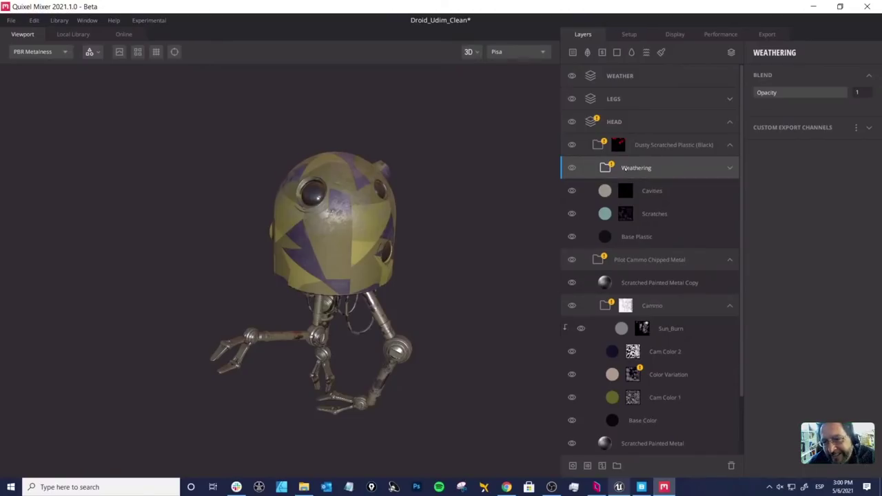
pyautogui.press('Delete')
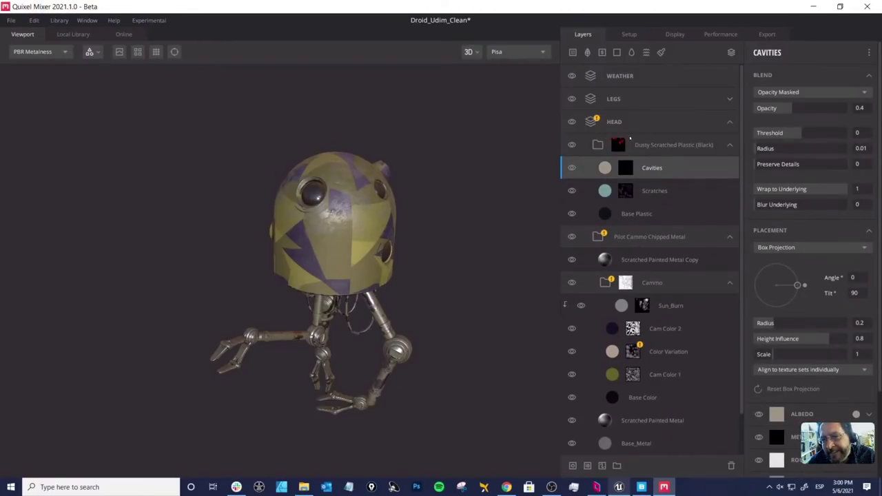
# Step: Delete the Details Mask component from the Color Variation layer's mask stack in the Cammo group
pyautogui.click(623, 122)
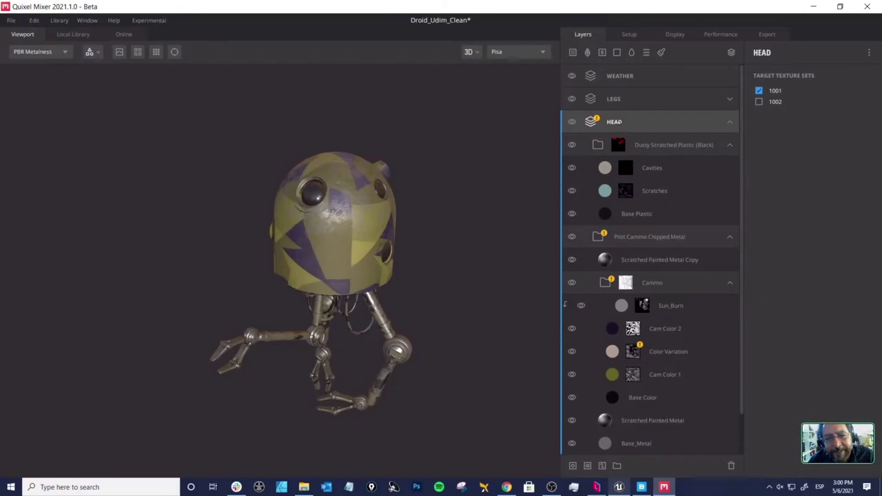
pyautogui.moveTo(435, 223); pyautogui.dragTo(398, 225, button='middle')
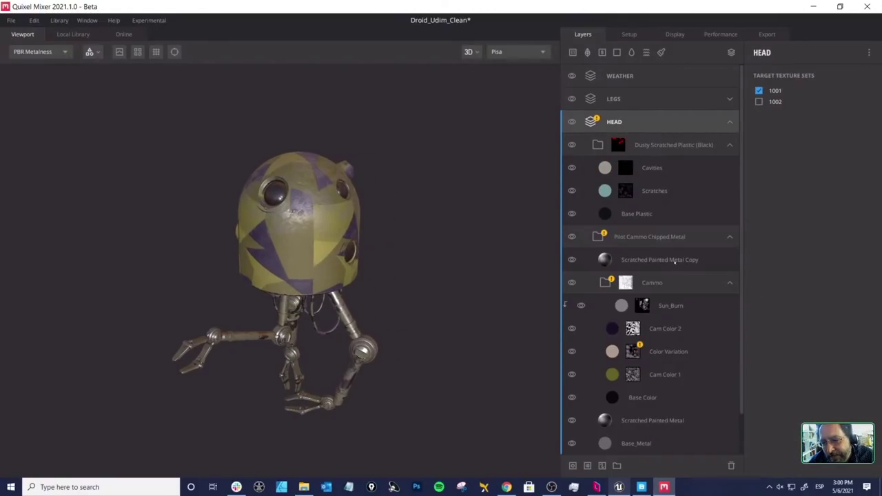
pyautogui.click(621, 284)
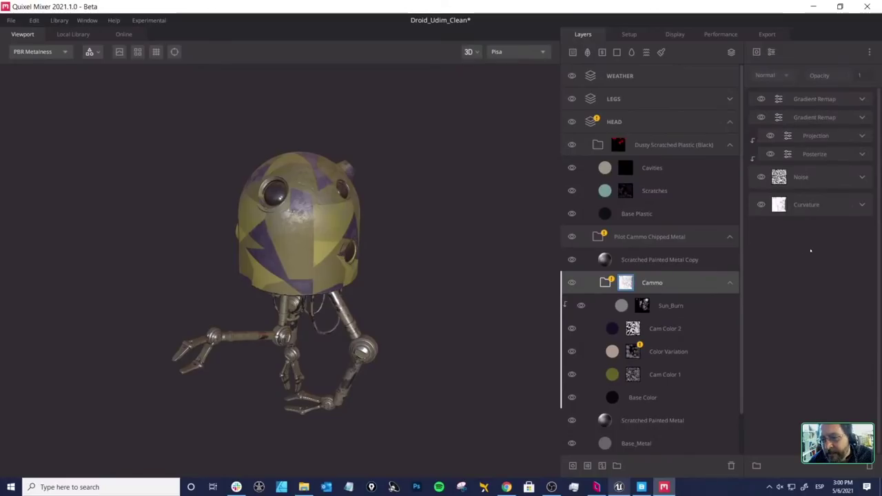
pyautogui.click(618, 353)
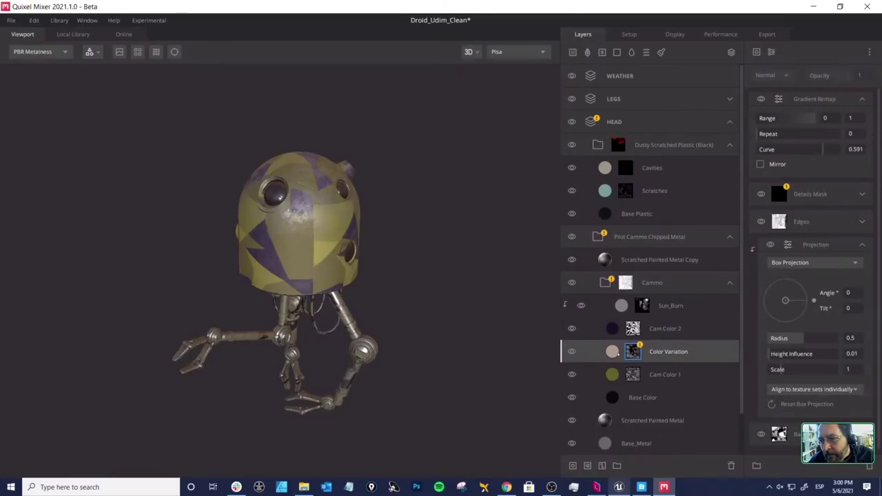
pyautogui.click(633, 353)
pyautogui.click(790, 194)
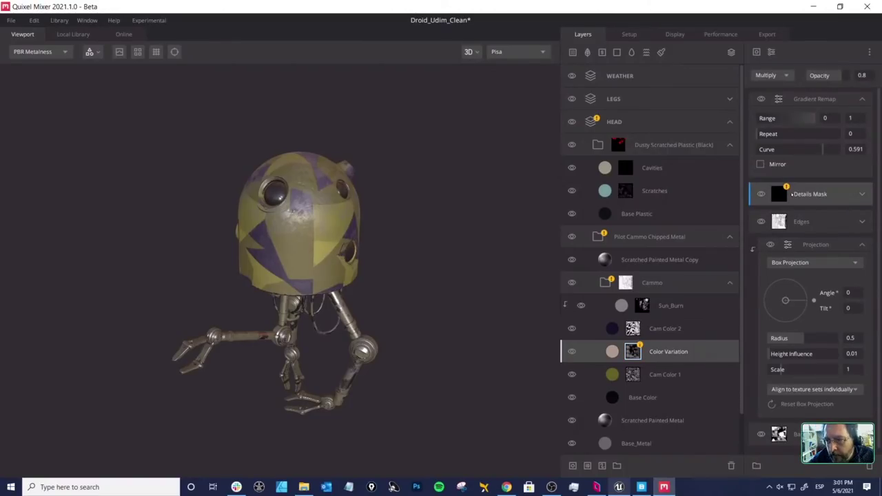
pyautogui.press('Delete')
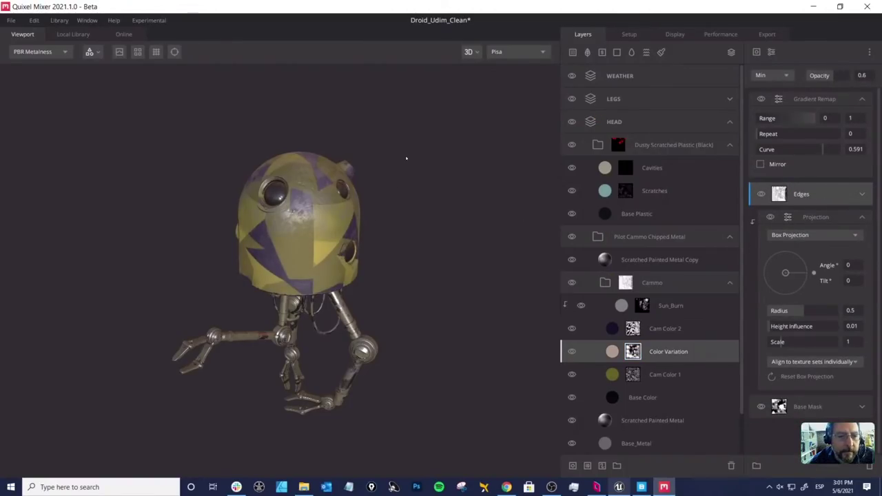
# Step: Examine the camouflage on the droid's head from several angles and check the Pilot Cammo Chipped Metal folder
pyautogui.moveTo(434, 215); pyautogui.dragTo(390, 201)
pyautogui.moveTo(389, 201); pyautogui.dragTo(423, 205, button='middle')
pyautogui.moveTo(423, 205); pyautogui.dragTo(401, 214)
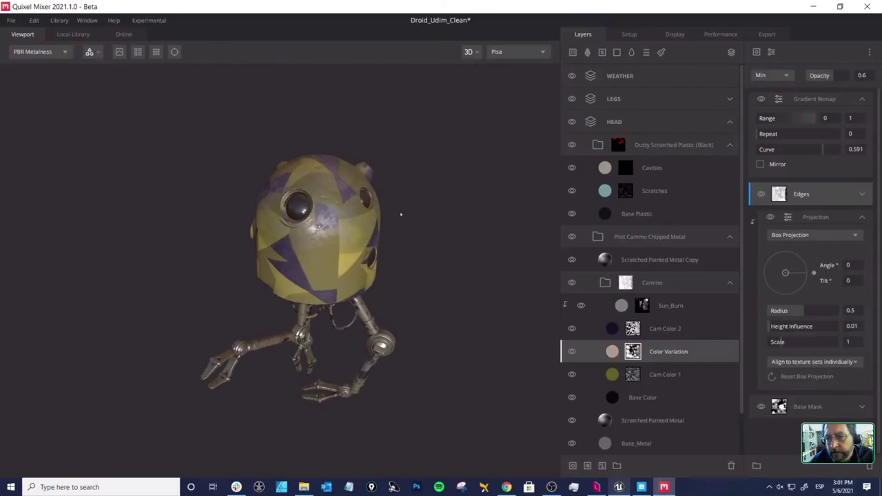
pyautogui.click(709, 237)
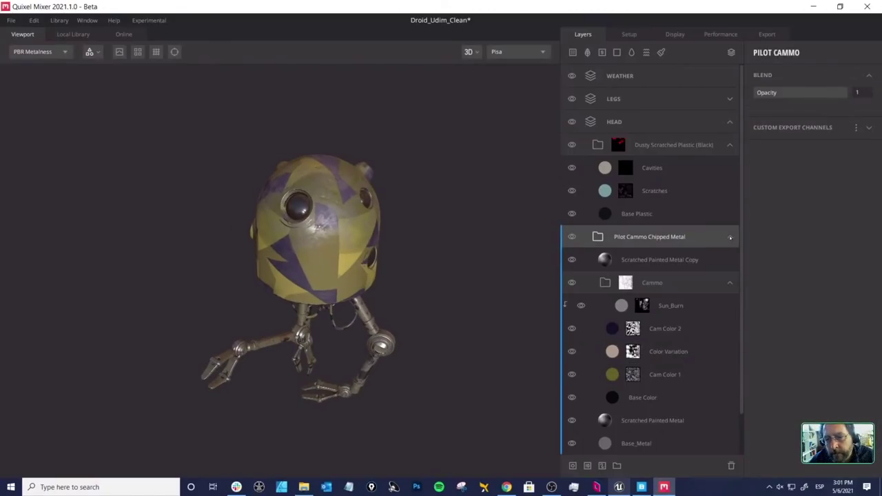
pyautogui.click(730, 237)
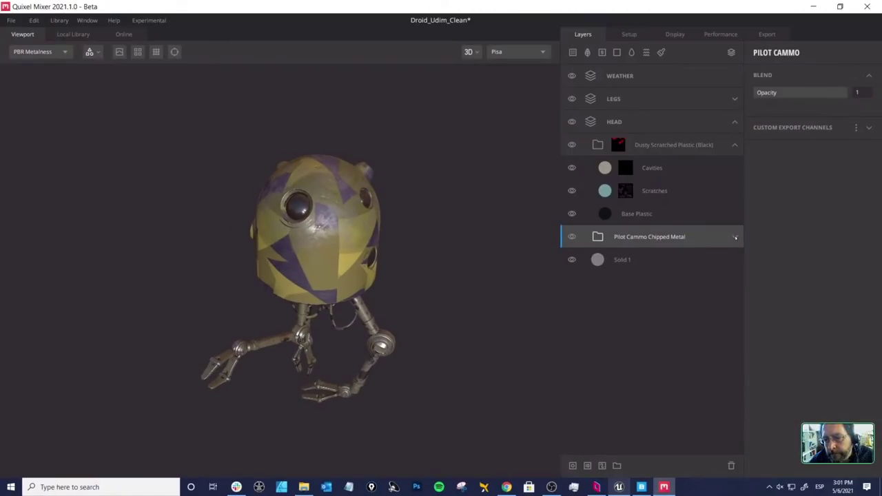
pyautogui.click(732, 237)
pyautogui.moveTo(413, 256); pyautogui.dragTo(406, 247)
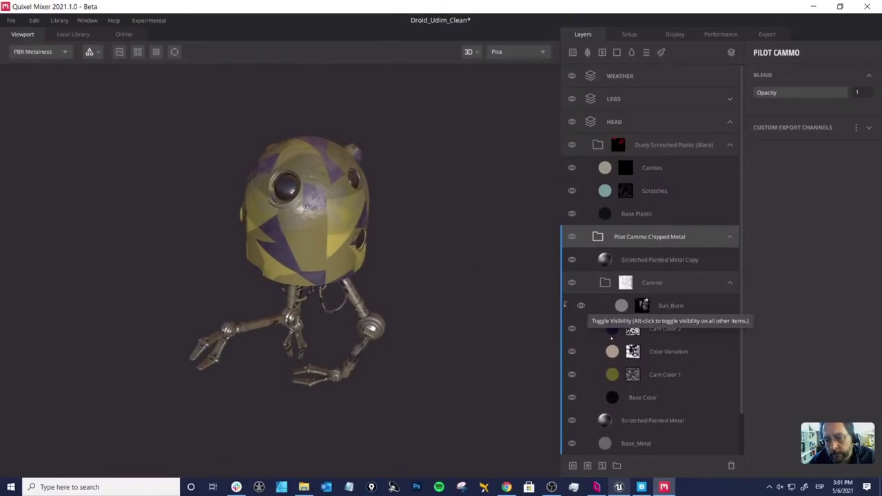
pyautogui.moveTo(428, 269); pyautogui.dragTo(504, 317)
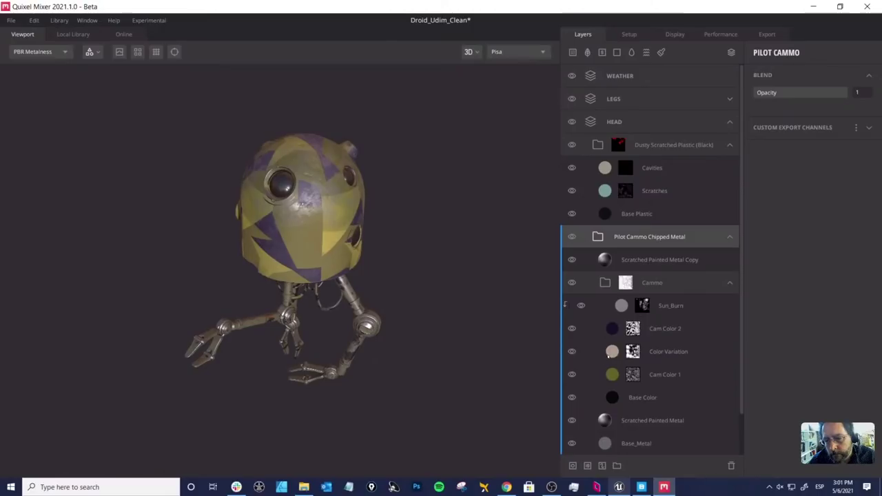
# Step: Set the Projection scale in the Color Variation layer's mask stack to 0.5
pyautogui.click(668, 351)
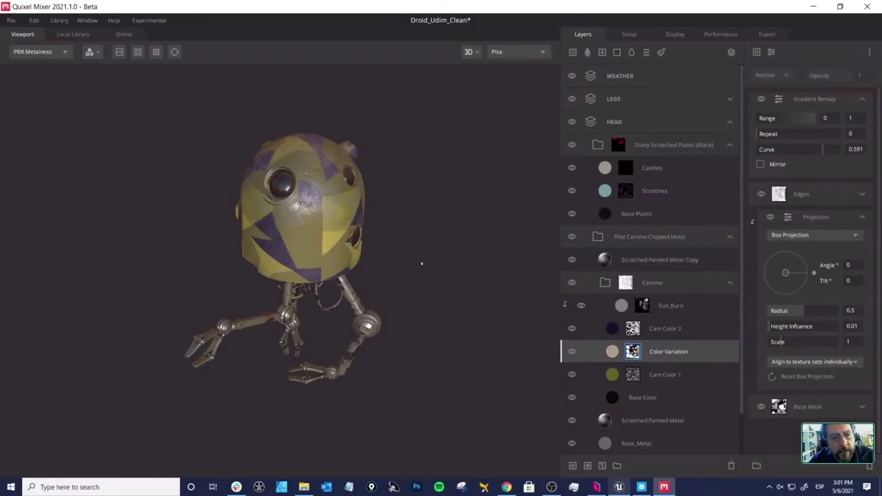
pyautogui.moveTo(421, 264); pyautogui.dragTo(423, 257, button='middle')
pyautogui.moveTo(411, 249)
pyautogui.mouseDown()
pyautogui.moveTo(412, 226)
pyautogui.moveTo(395, 250)
pyautogui.mouseUp()
pyautogui.scroll(3, 395, 250)
pyautogui.moveTo(370, 222); pyautogui.dragTo(341, 226)
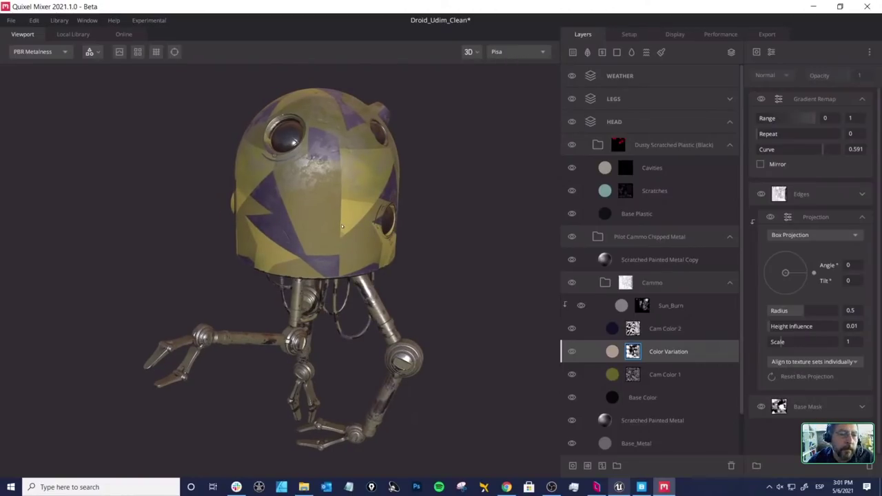
pyautogui.moveTo(346, 203); pyautogui.dragTo(340, 203)
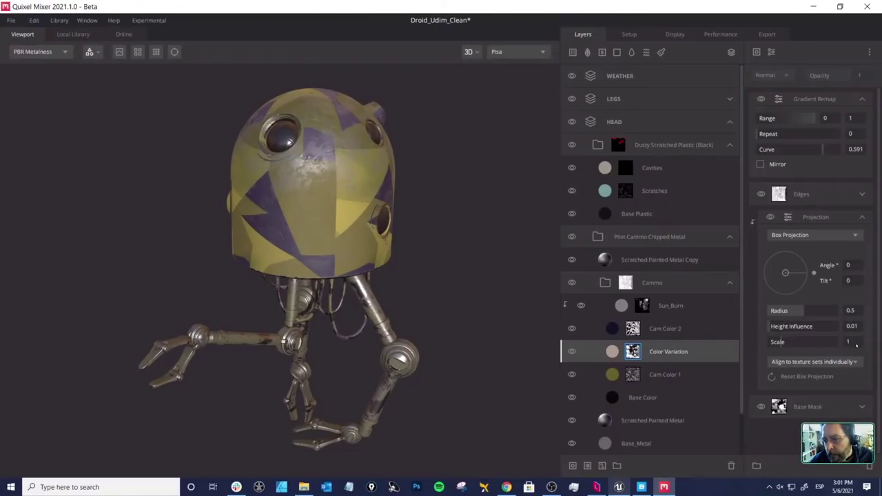
pyautogui.press('BackSpace')
pyautogui.write('.5')
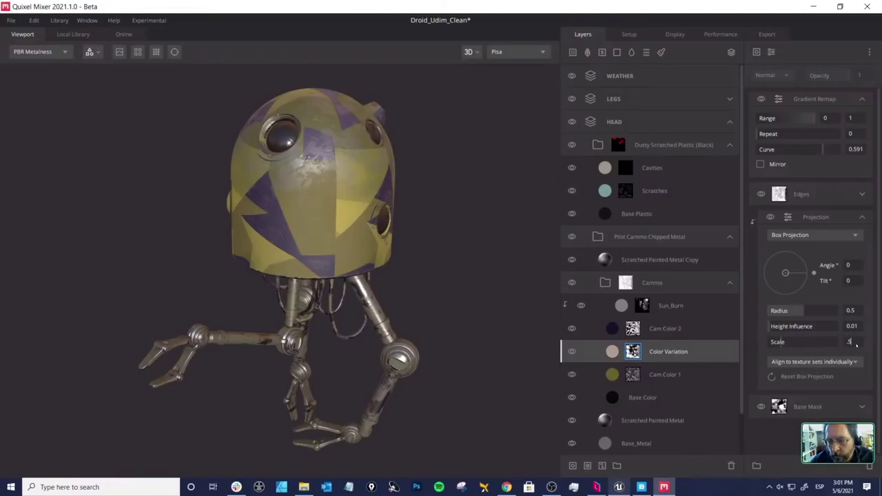
pyautogui.press('Return')
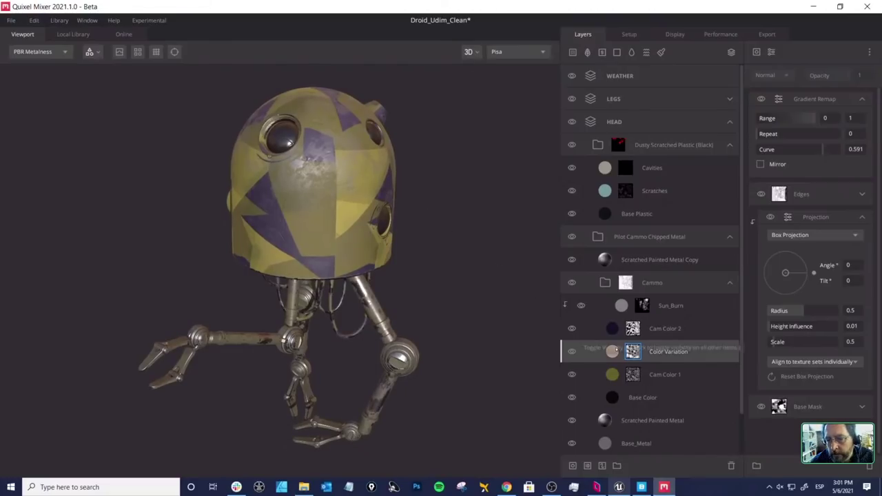
# Step: Set the Projection scale in the Cam Color 2 layer's mask stack to 0.5
pyautogui.click(703, 333)
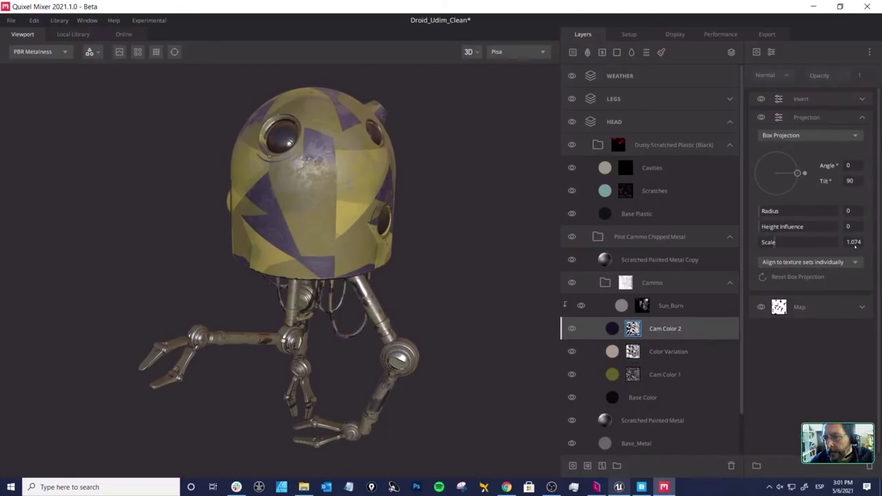
pyautogui.click(657, 350)
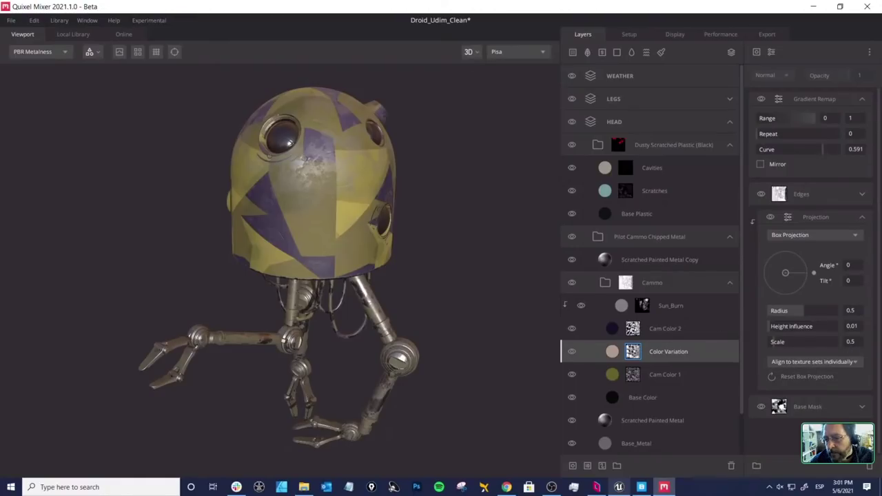
pyautogui.click(664, 328)
pyautogui.click(852, 242)
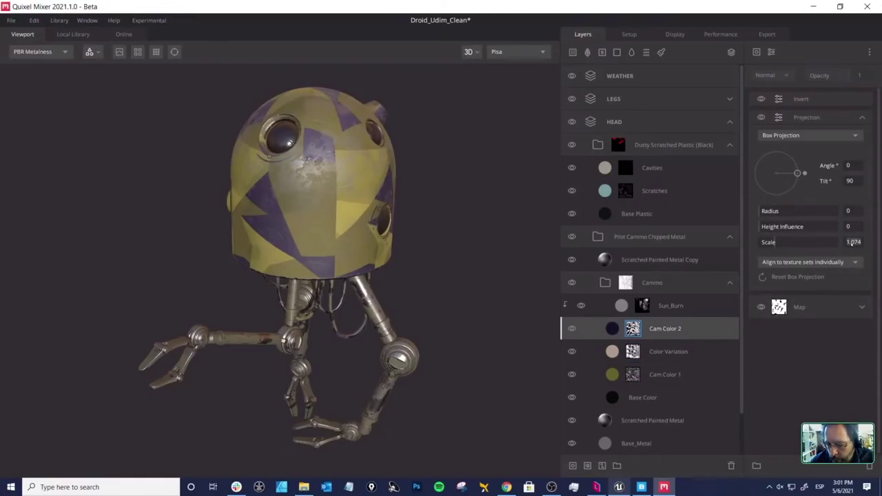
pyautogui.write('0.5')
pyautogui.press('Return')
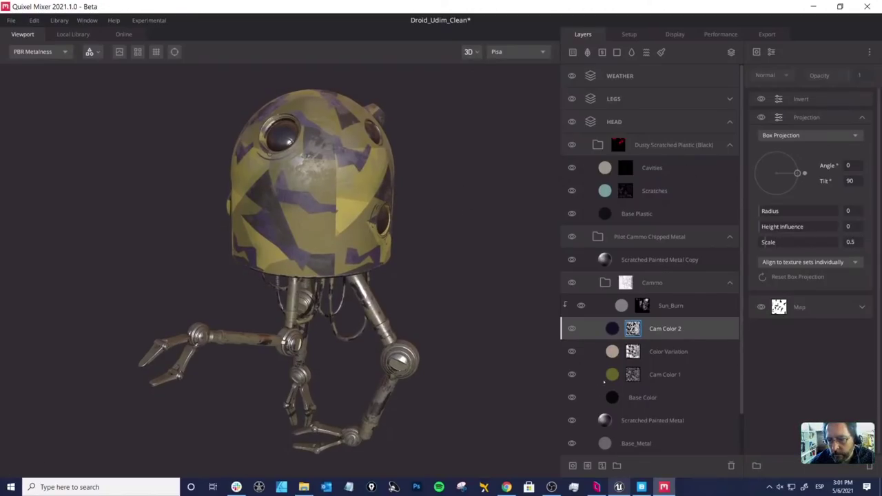
# Step: Set the Projection scale in the Cam Color 1 layer's mask stack to 0.5
pyautogui.click(664, 374)
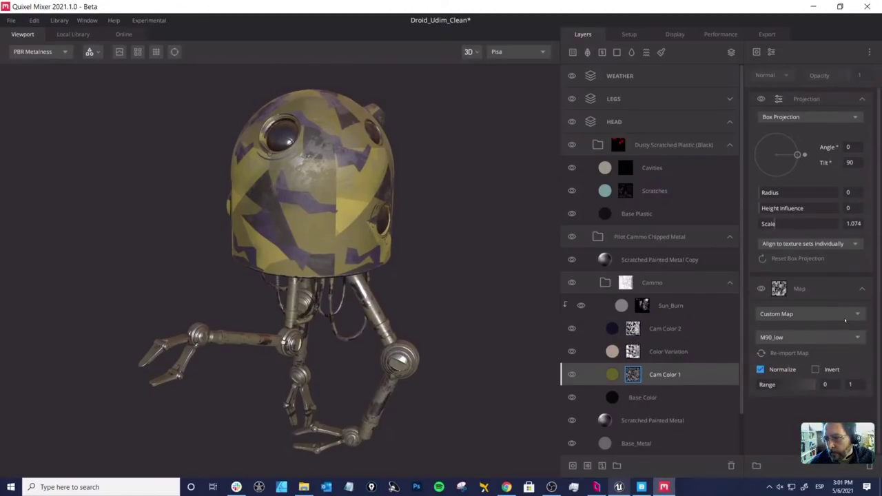
pyautogui.doubleClick(853, 223)
pyautogui.write('0.5')
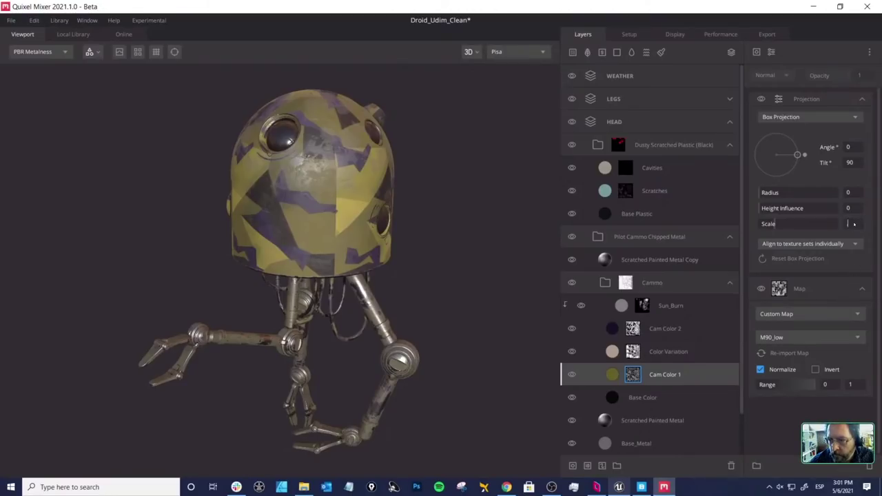
pyautogui.press('Return')
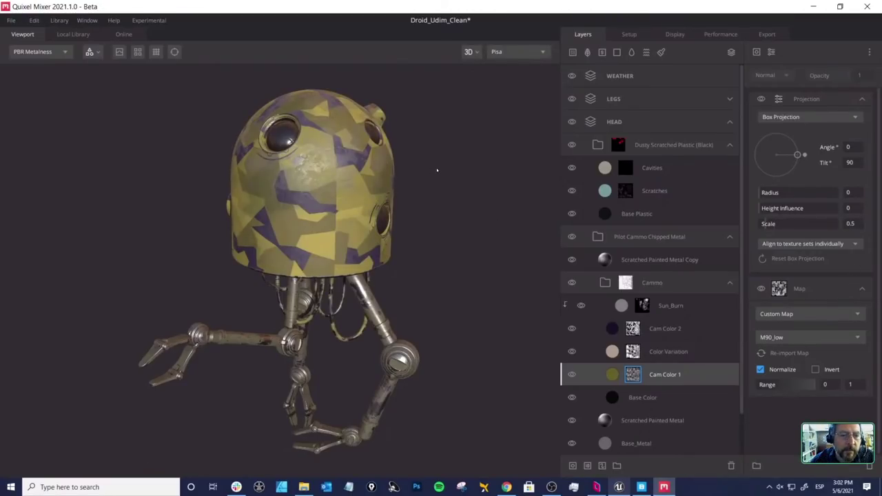
# Step: Examine the rescaled camouflage around the head and check the Scratched Painted Metal Copy layer and Dusty Scratched Plastic (Black) folder
pyautogui.moveTo(429, 188); pyautogui.dragTo(365, 185)
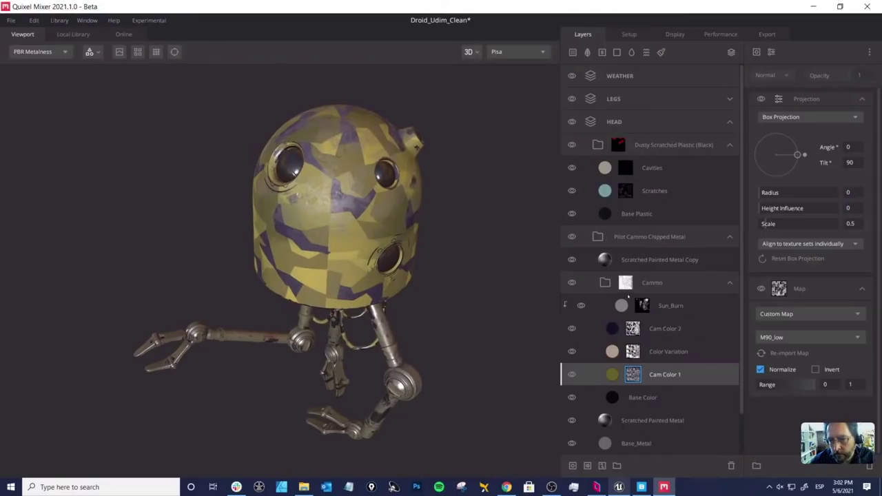
pyautogui.click(633, 264)
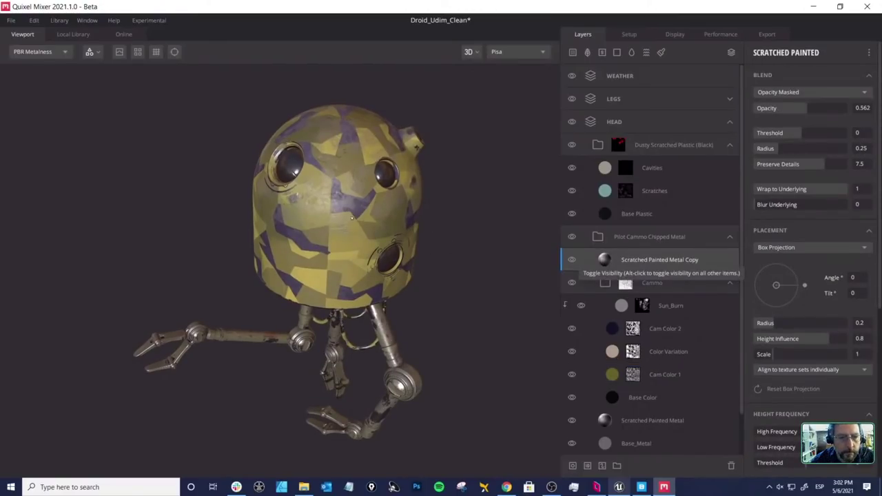
pyautogui.moveTo(327, 206); pyautogui.dragTo(337, 228)
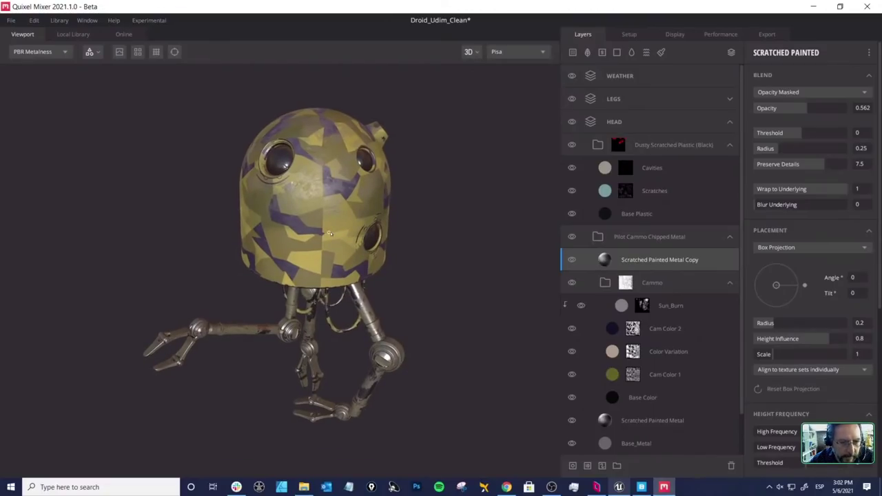
pyautogui.press('c')
pyautogui.moveTo(356, 226); pyautogui.dragTo(359, 205)
pyautogui.press('1')
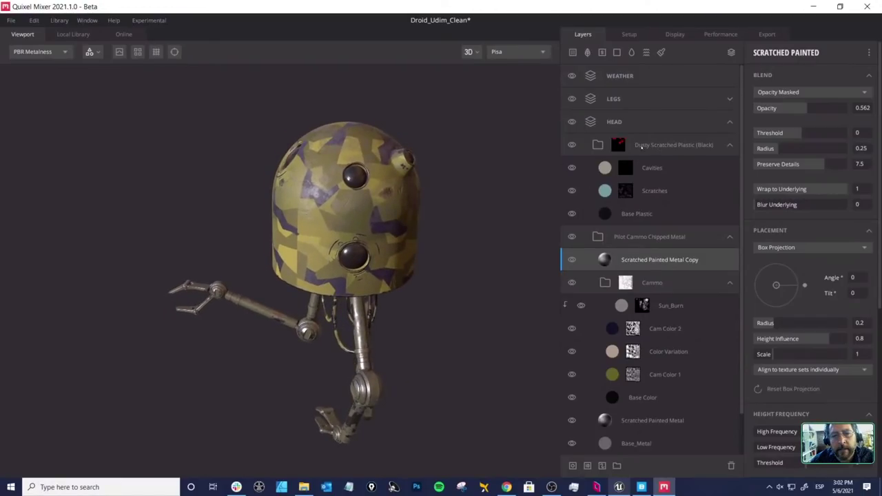
pyautogui.moveTo(312, 193); pyautogui.dragTo(384, 213)
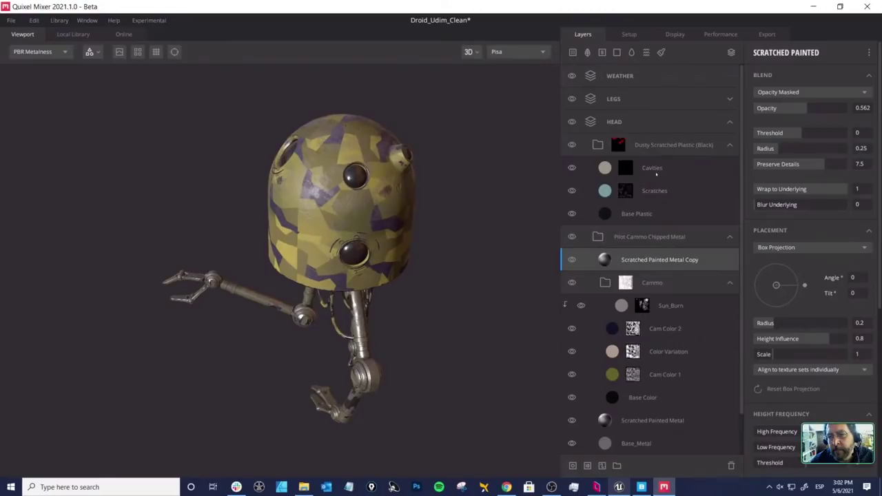
pyautogui.click(664, 145)
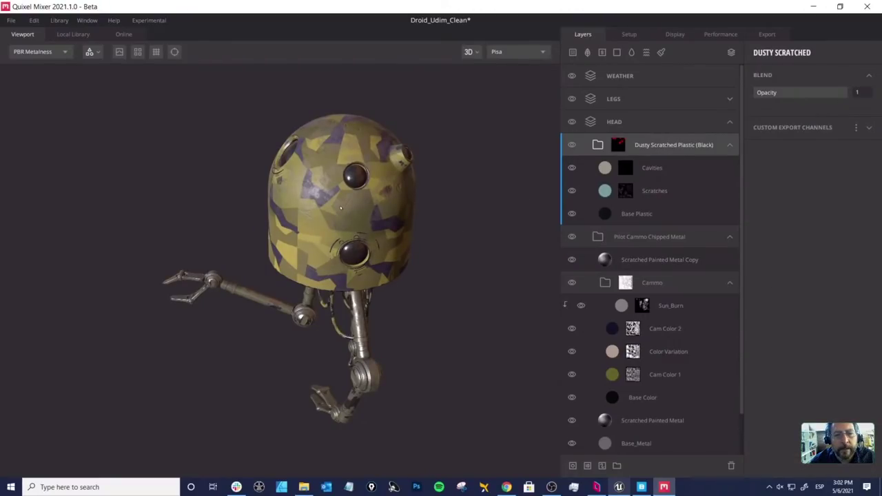
pyautogui.moveTo(340, 208); pyautogui.dragTo(420, 187)
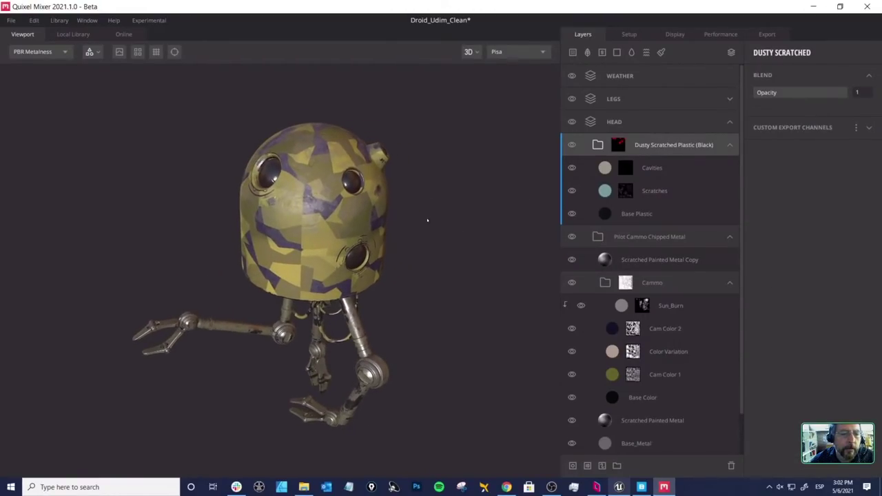
pyautogui.moveTo(427, 220); pyautogui.dragTo(437, 211)
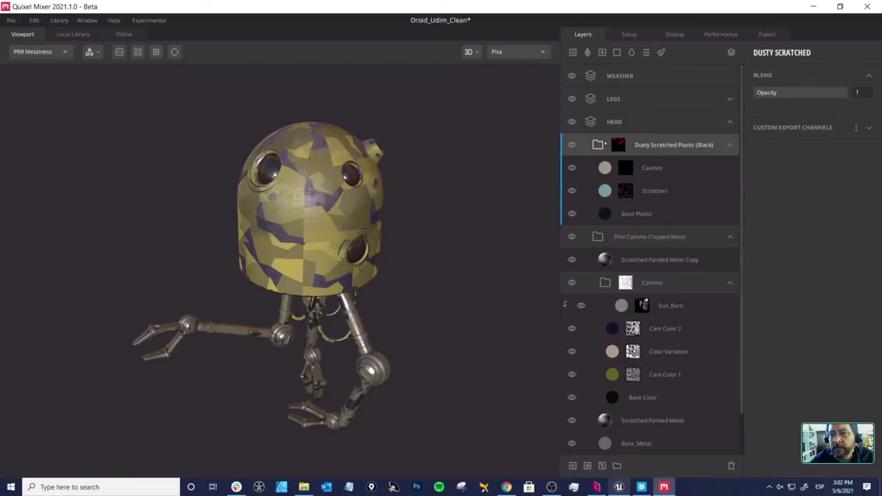
# Step: Add a solid layer at the top of the HEAD set and make the WEATHER set also target texture set 1002
pyautogui.click(611, 122)
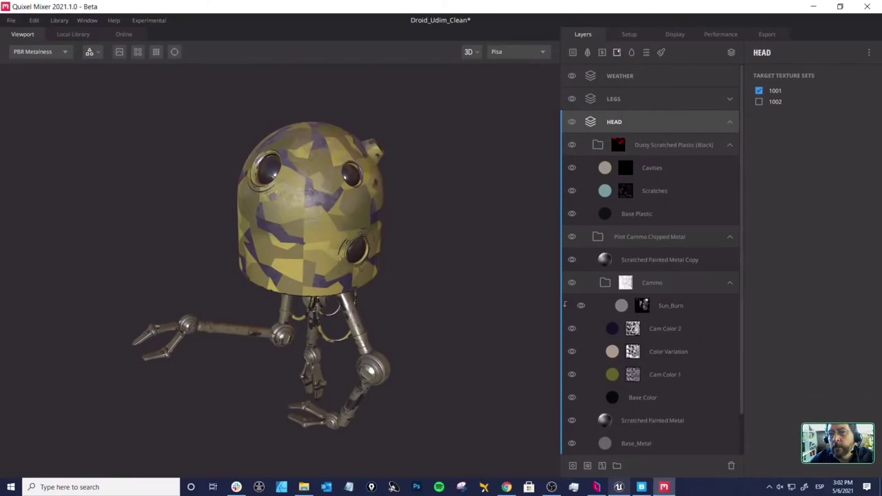
pyautogui.click(617, 53)
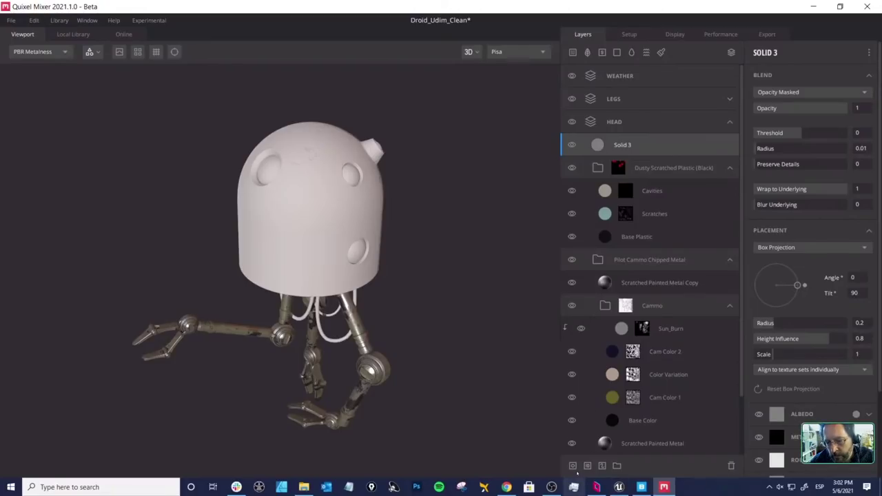
pyautogui.click(619, 76)
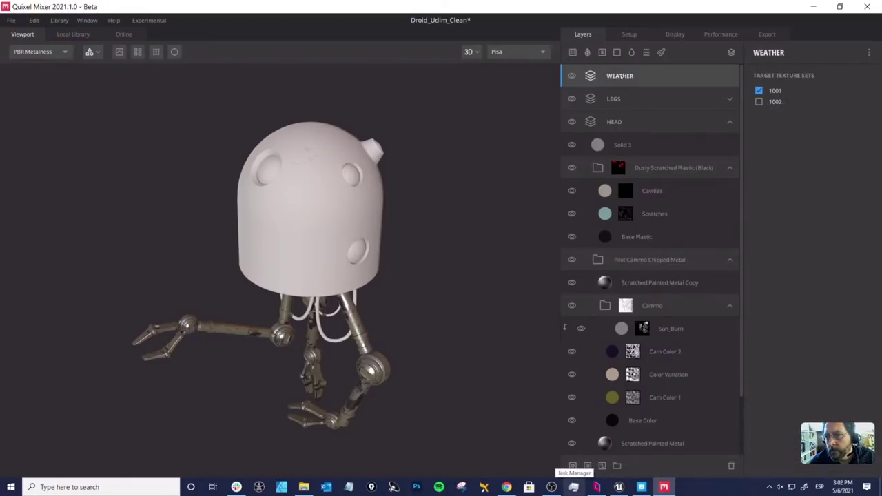
pyautogui.click(759, 102)
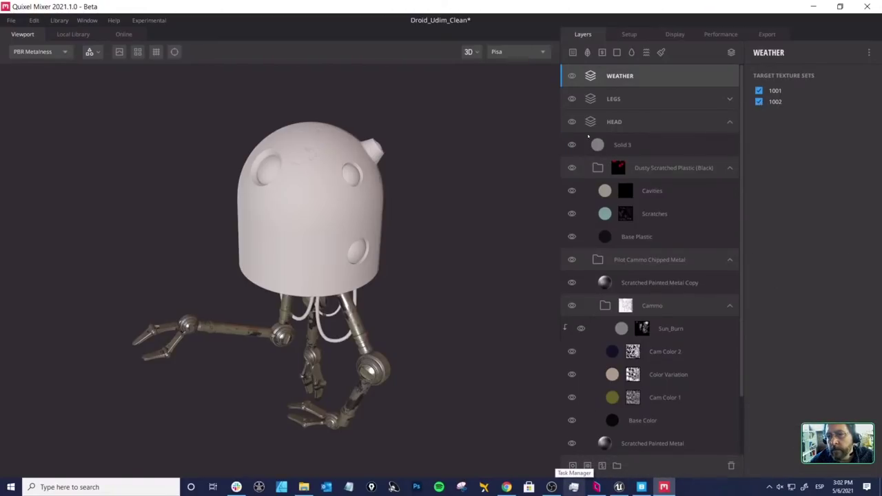
# Step: Move the Solid 3 layer out of the HEAD set and into the WEATHER set
pyautogui.moveTo(598, 148); pyautogui.dragTo(600, 74)
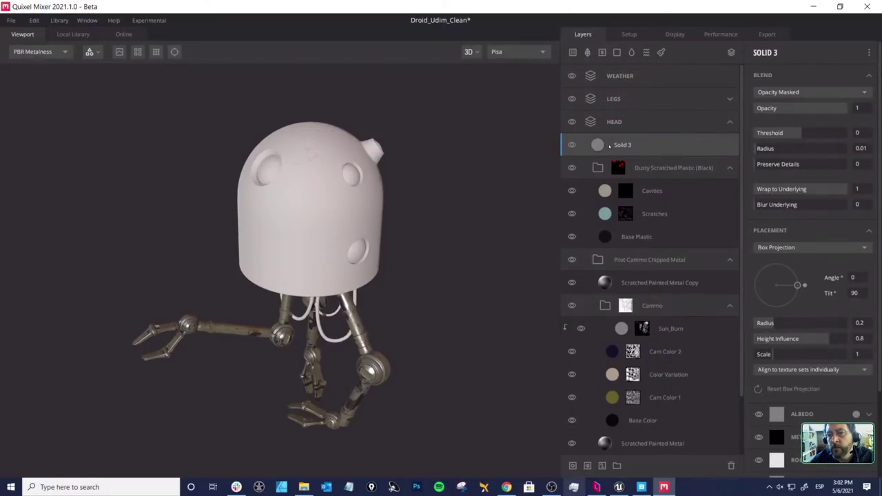
pyautogui.moveTo(602, 122); pyautogui.dragTo(623, 84)
pyautogui.click(619, 77)
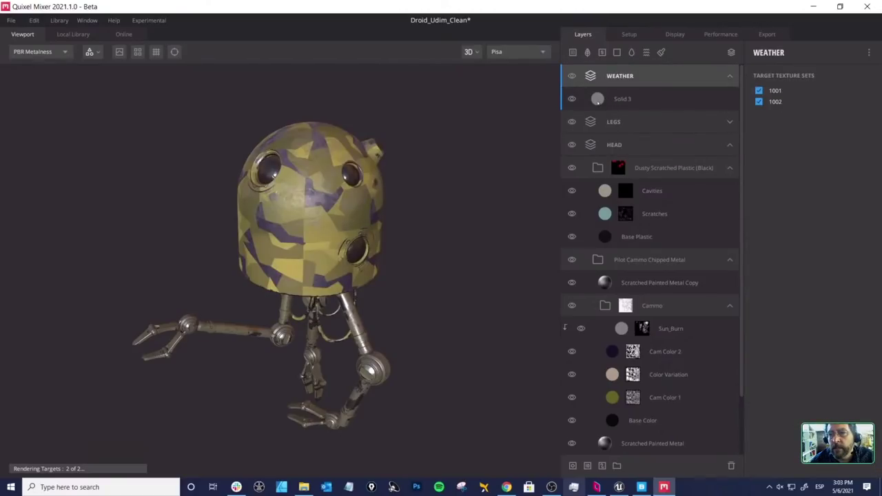
pyautogui.click(597, 99)
pyautogui.click(628, 76)
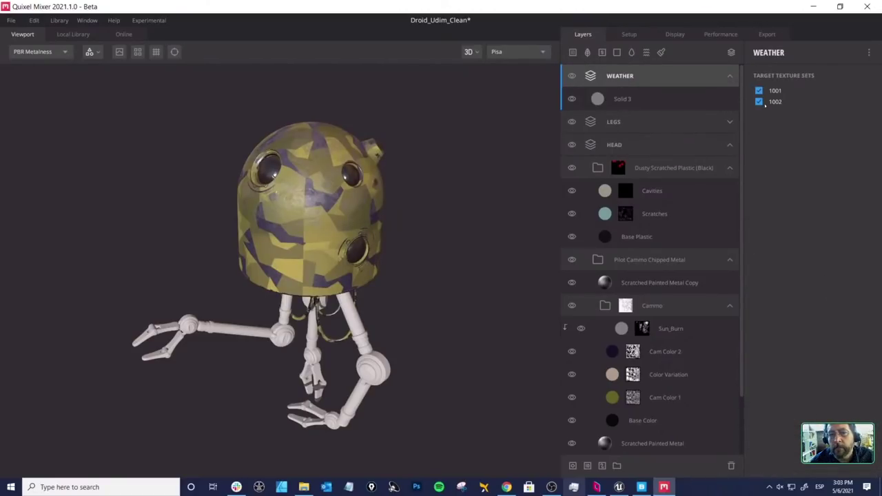
# Step: Compare the target texture sets of the HEAD, LEGS and WEATHER layer sets against the parts they cover on the droid
pyautogui.moveTo(447, 200); pyautogui.dragTo(430, 208)
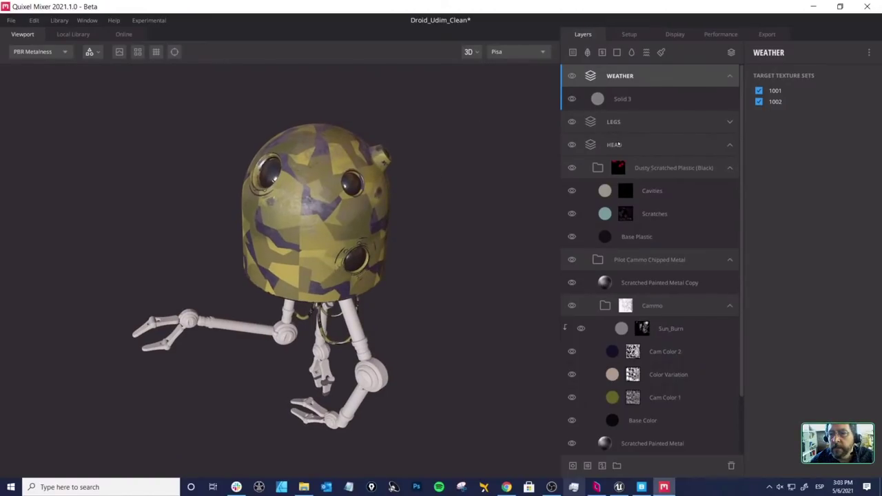
pyautogui.click(618, 145)
pyautogui.click(613, 123)
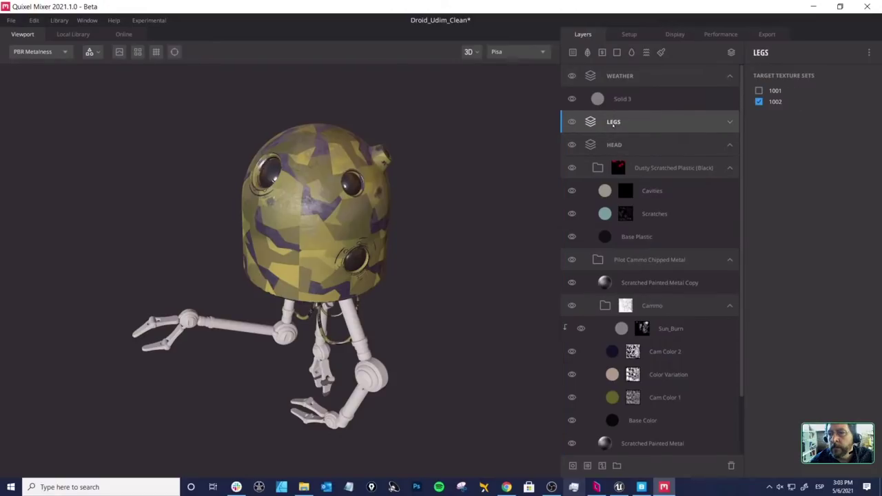
pyautogui.click(606, 75)
pyautogui.moveTo(399, 246); pyautogui.dragTo(415, 228)
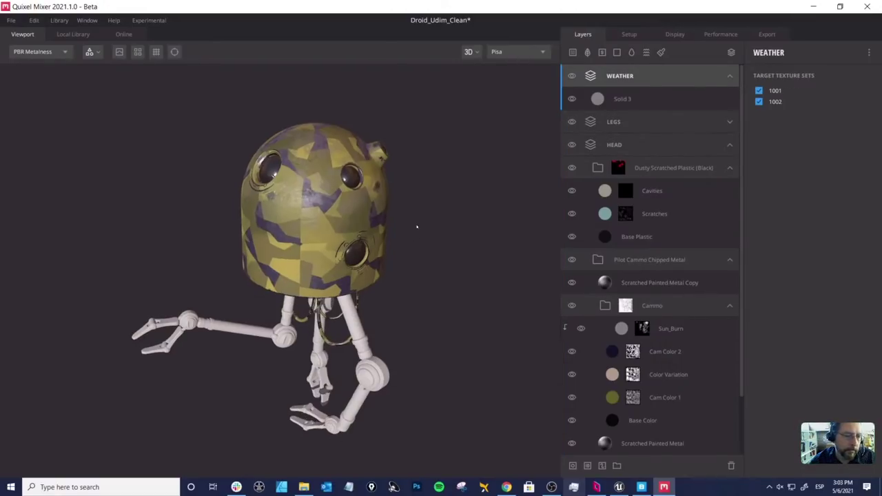
# Step: Return the Solid 3 layer to the top of the HEAD set and delete it
pyautogui.moveTo(601, 103); pyautogui.dragTo(596, 147)
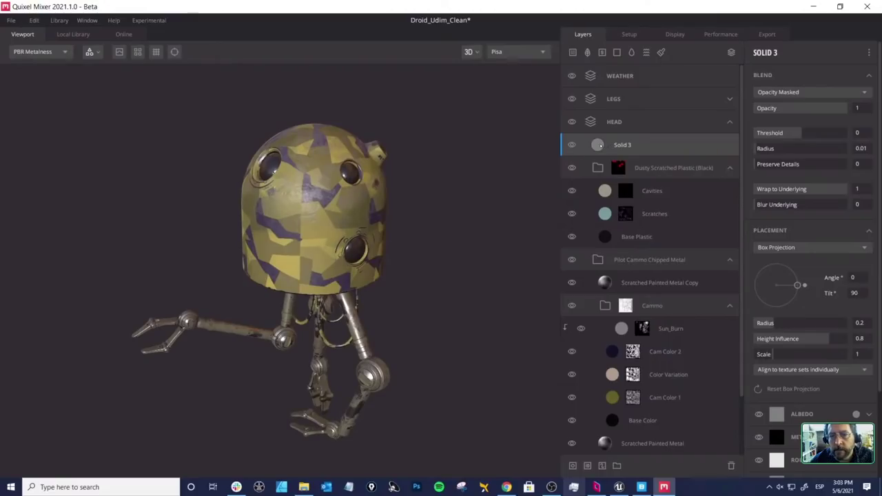
pyautogui.moveTo(483, 189); pyautogui.dragTo(482, 196)
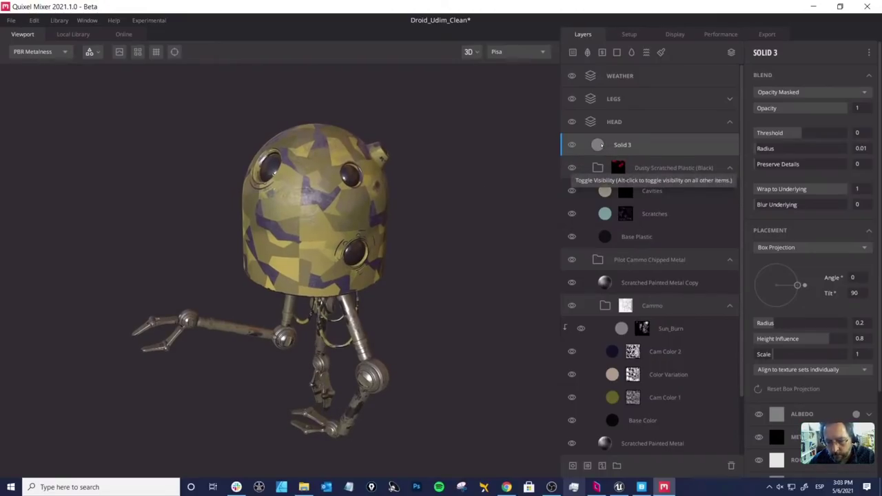
pyautogui.press('Delete')
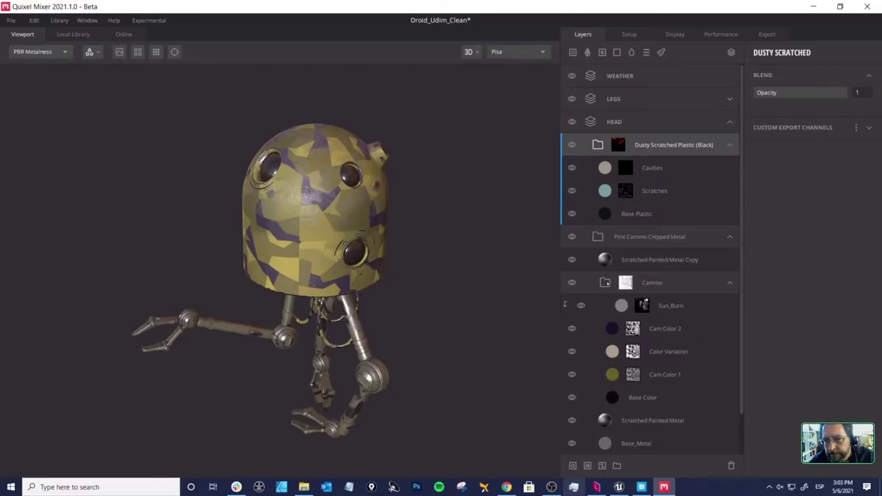
# Step: Add a solid layer directly above the Pilot Cammo Chipped Metal folder and give it a mask stack with a Position Gradient
pyautogui.click(728, 146)
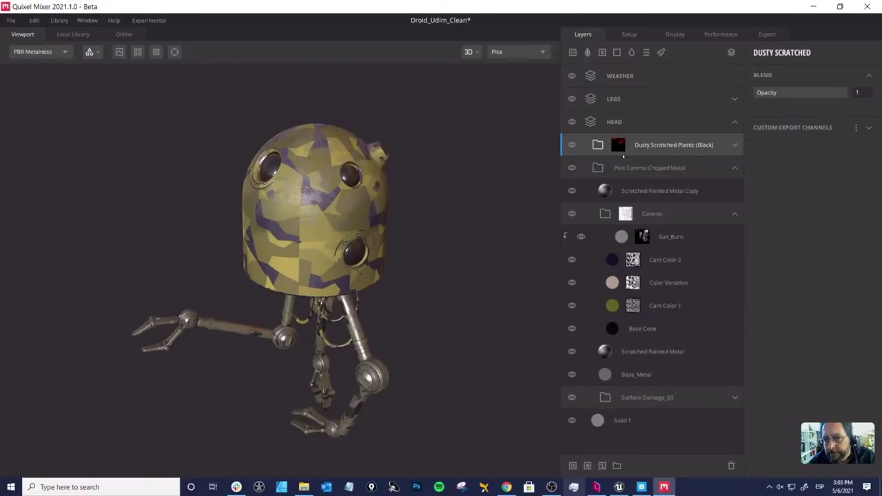
pyautogui.click(625, 171)
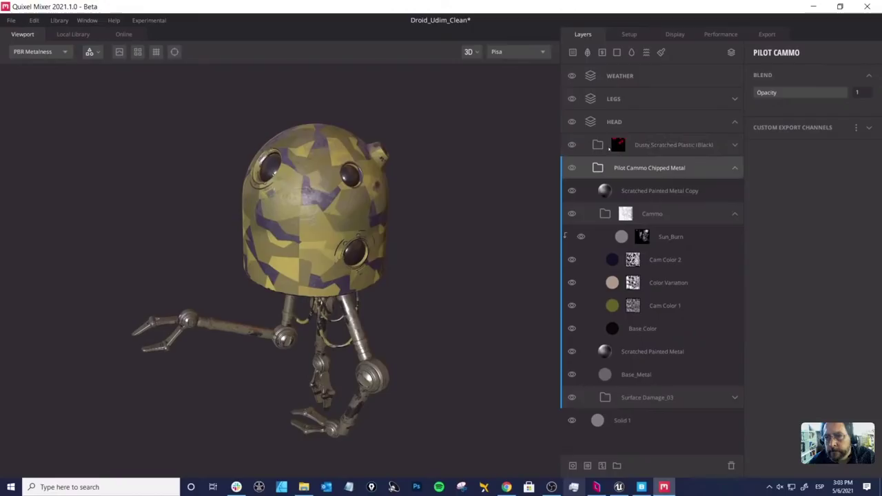
pyautogui.click(617, 52)
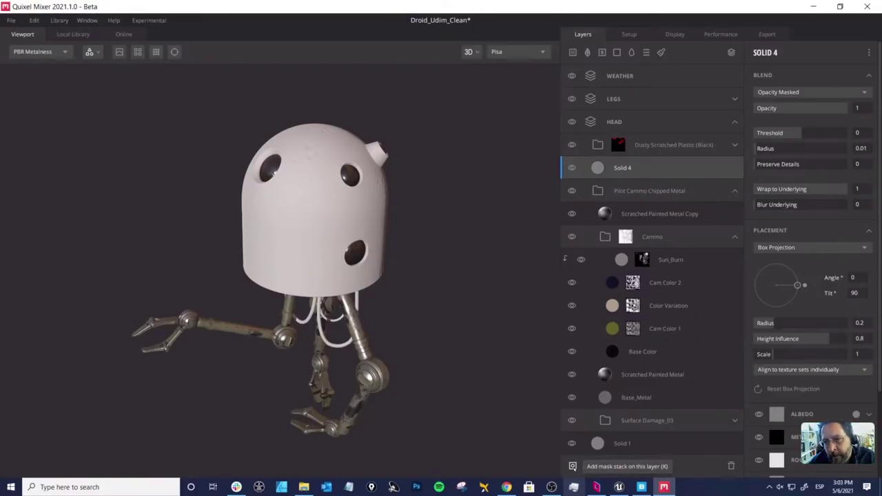
pyautogui.click(602, 465)
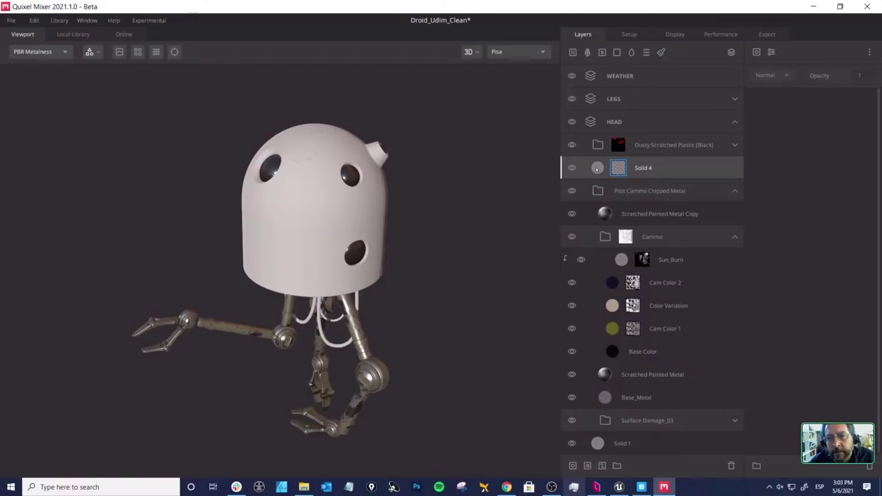
pyautogui.click(755, 52)
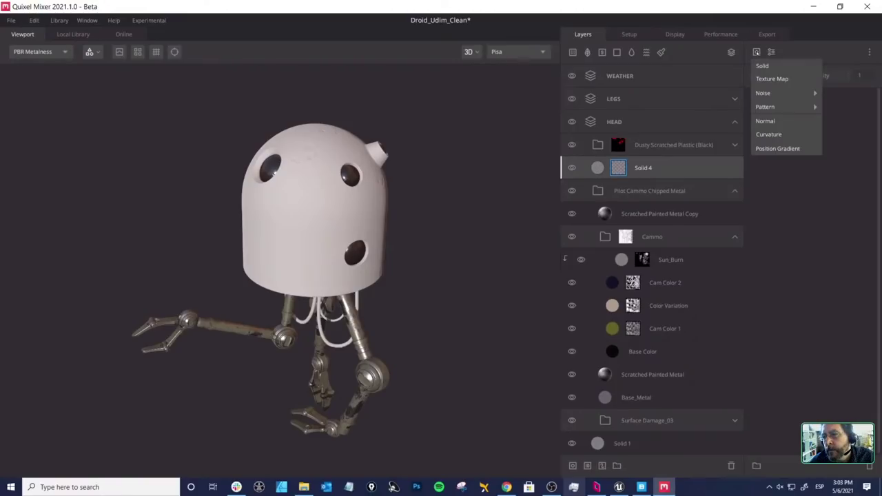
pyautogui.click(777, 149)
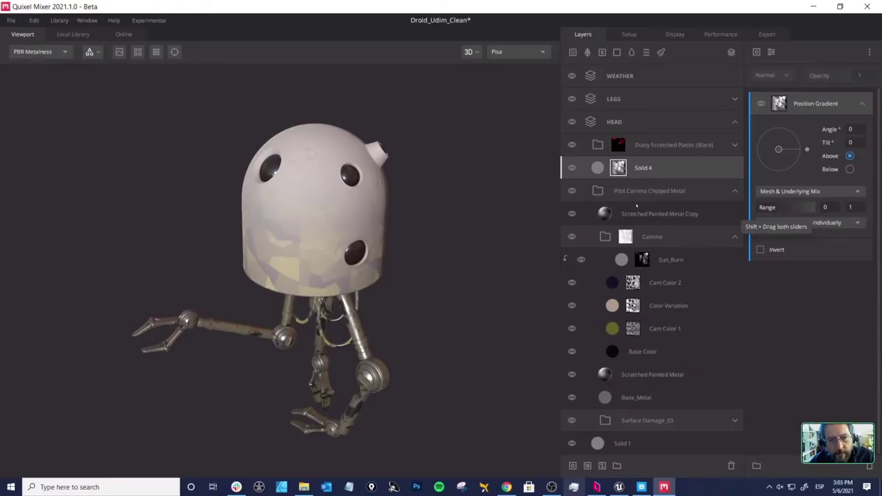
# Step: Preview the solid layer's mask and set the Position Gradient range to 0.54 and 0.587
pyautogui.press('m')
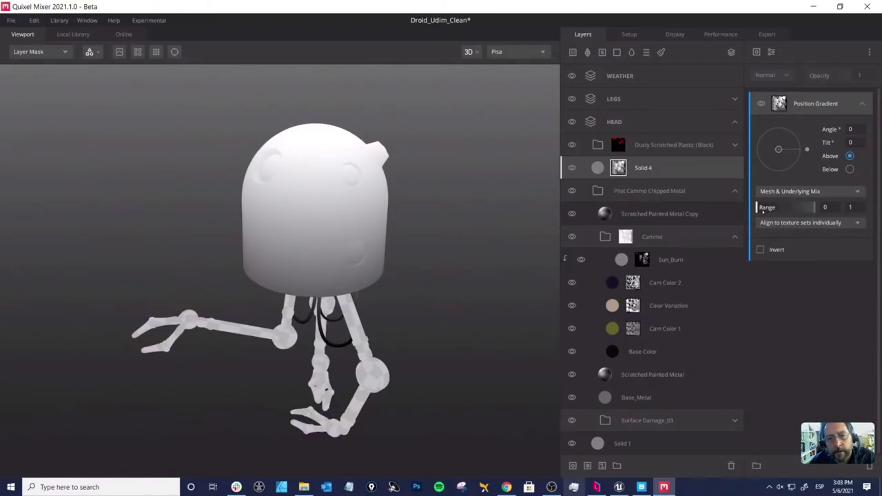
pyautogui.moveTo(761, 209); pyautogui.dragTo(805, 208)
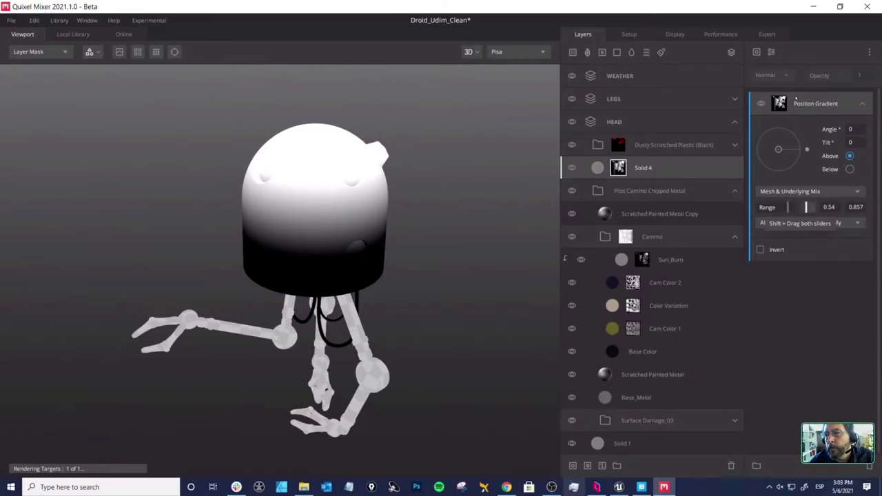
pyautogui.click(756, 52)
pyautogui.click(757, 53)
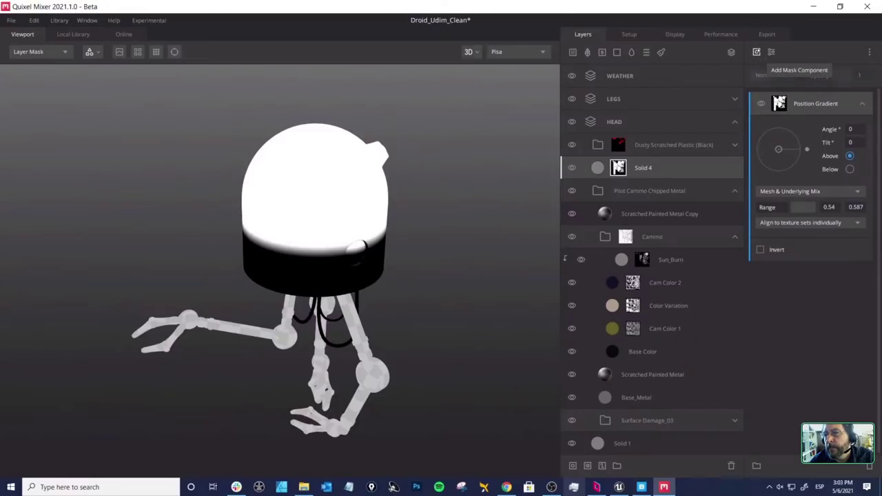
# Step: Add a Texture Map component above the Position Gradient, using the AO base map as its source
pyautogui.click(756, 52)
pyautogui.click(771, 79)
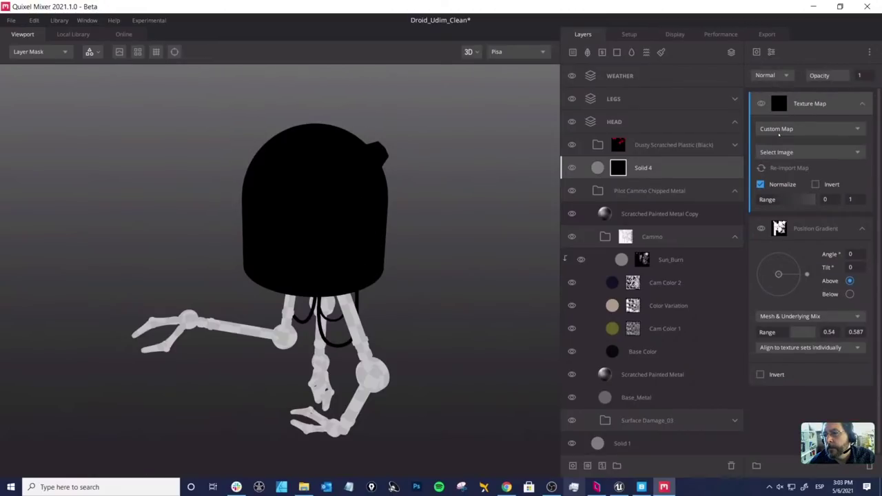
pyautogui.click(777, 128)
pyautogui.click(780, 182)
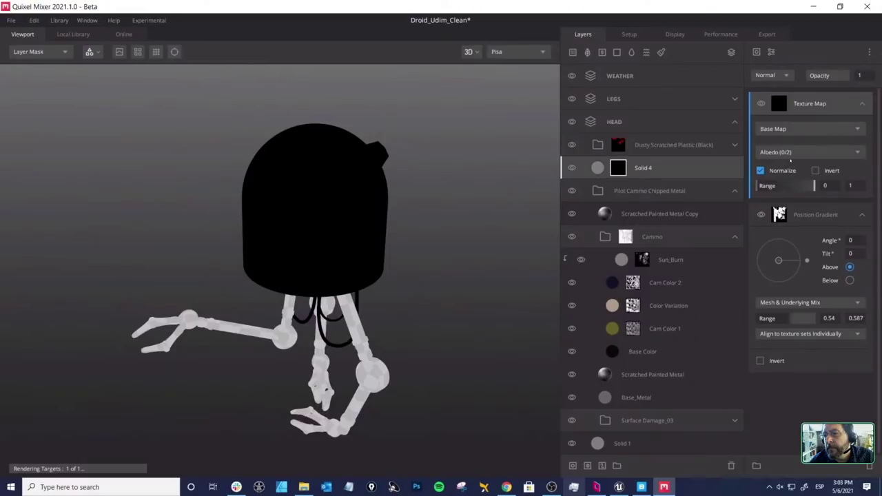
pyautogui.click(777, 151)
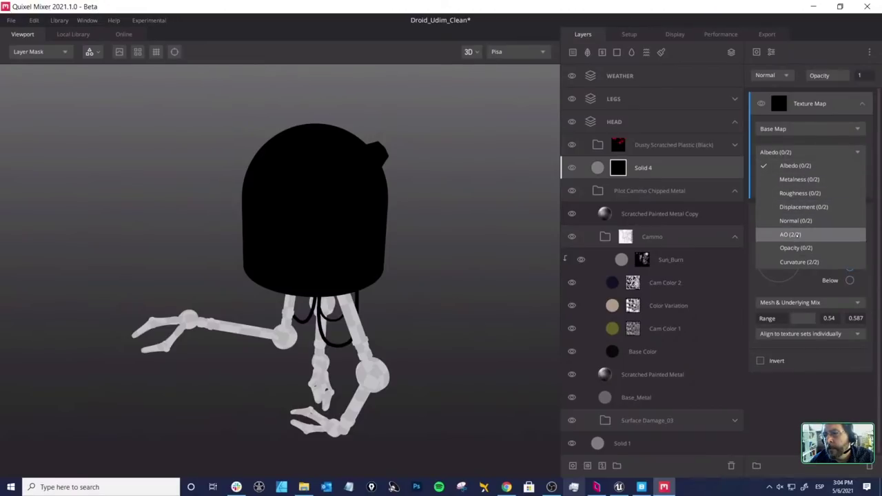
pyautogui.click(775, 232)
pyautogui.moveTo(448, 161); pyautogui.dragTo(443, 161, button='middle')
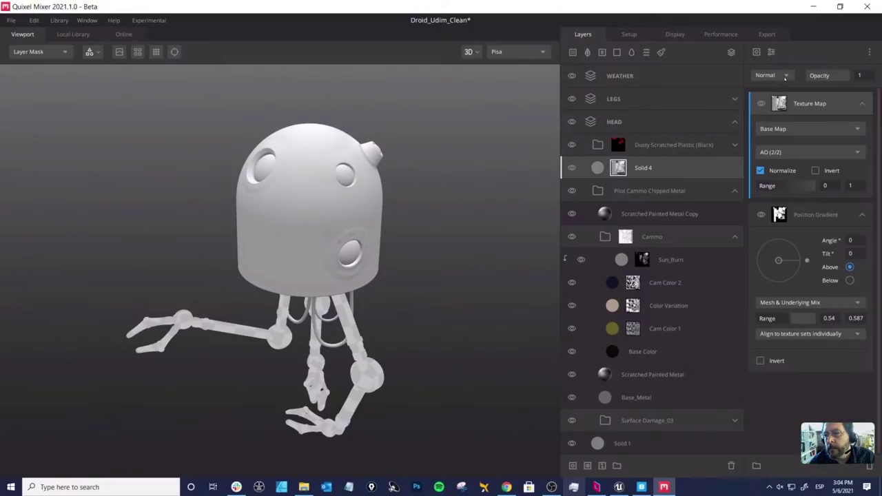
# Step: Blend the AO Texture Map with Multiply and raise its lower range limit to 0.667
pyautogui.click(784, 76)
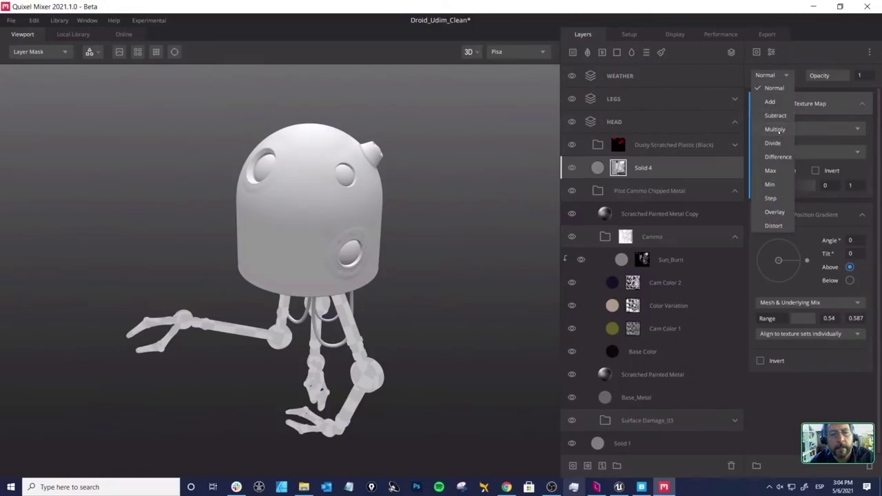
pyautogui.click(774, 128)
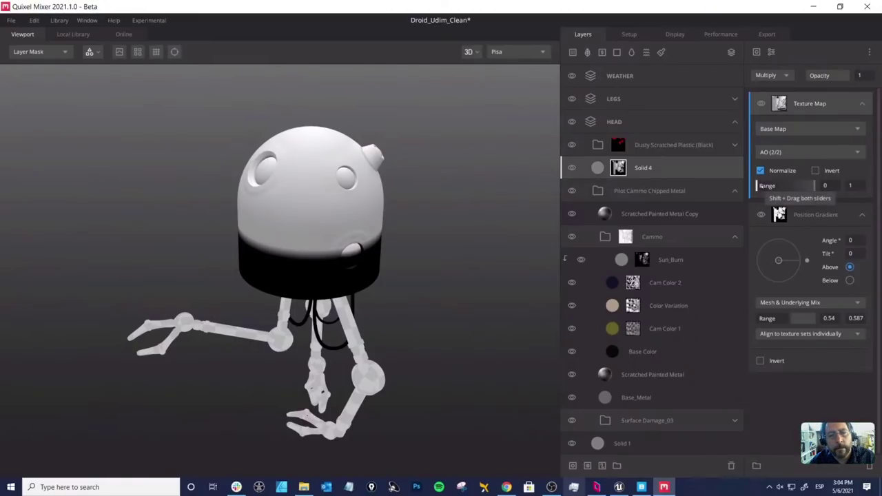
pyautogui.moveTo(776, 186); pyautogui.dragTo(795, 186)
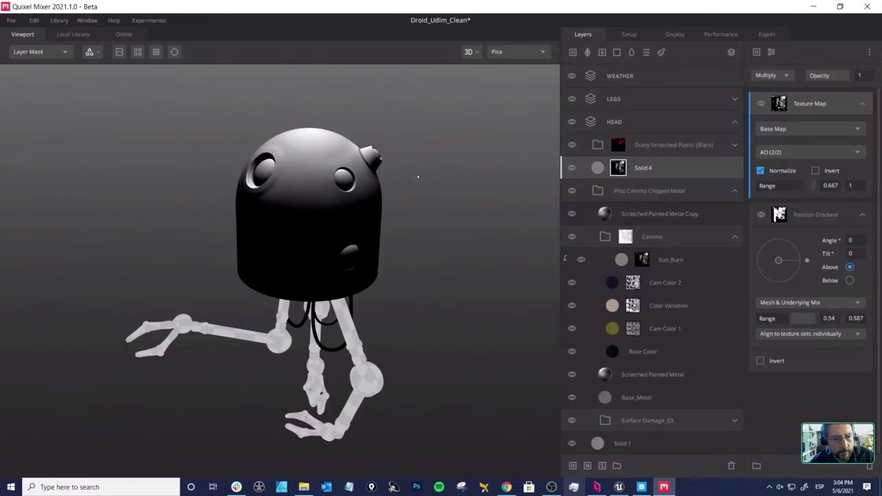
# Step: Return to the PBR Metalness display and examine the masked solid layer over the head's dome and eye sockets
pyautogui.moveTo(406, 194); pyautogui.dragTo(364, 221)
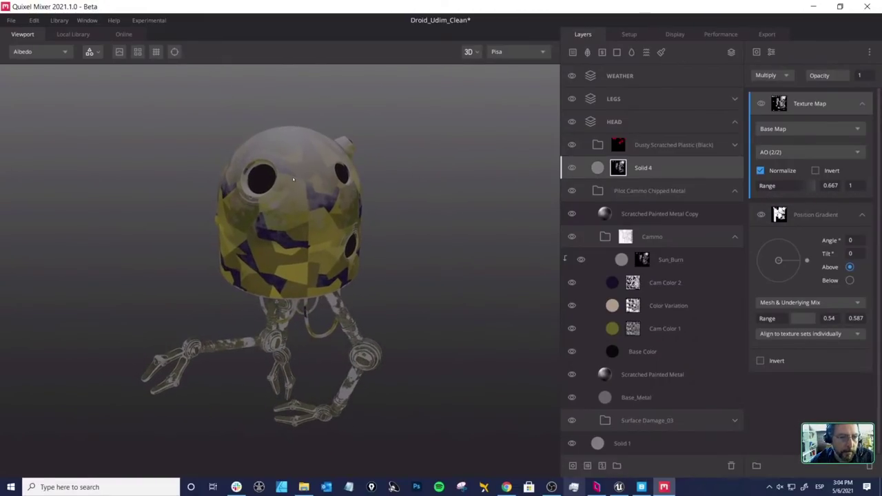
pyautogui.press('m')
pyautogui.scroll(3, 364, 222)
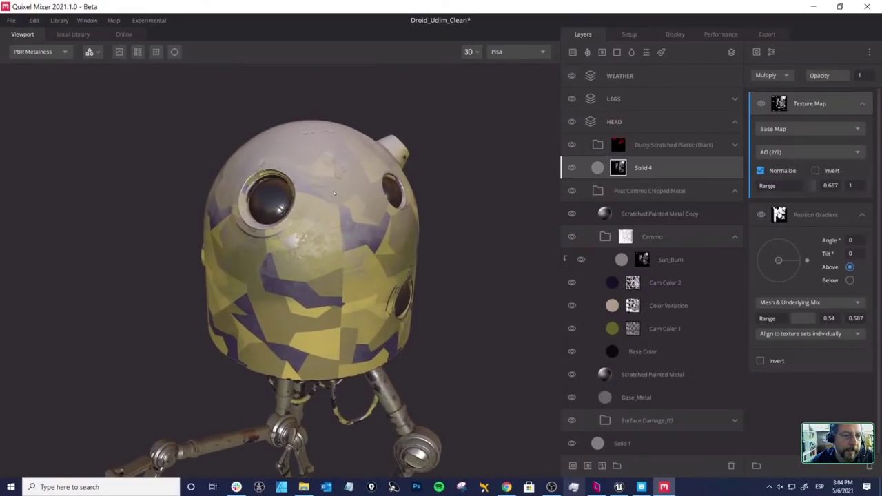
pyautogui.scroll(3, 423, 229)
pyautogui.moveTo(308, 194); pyautogui.dragTo(306, 131)
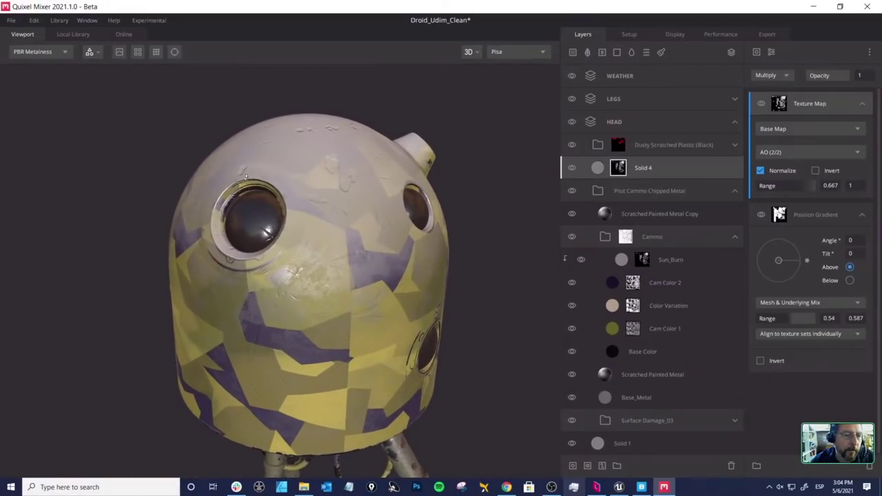
pyautogui.moveTo(259, 225); pyautogui.dragTo(243, 195)
pyautogui.scroll(-3, 434, 218)
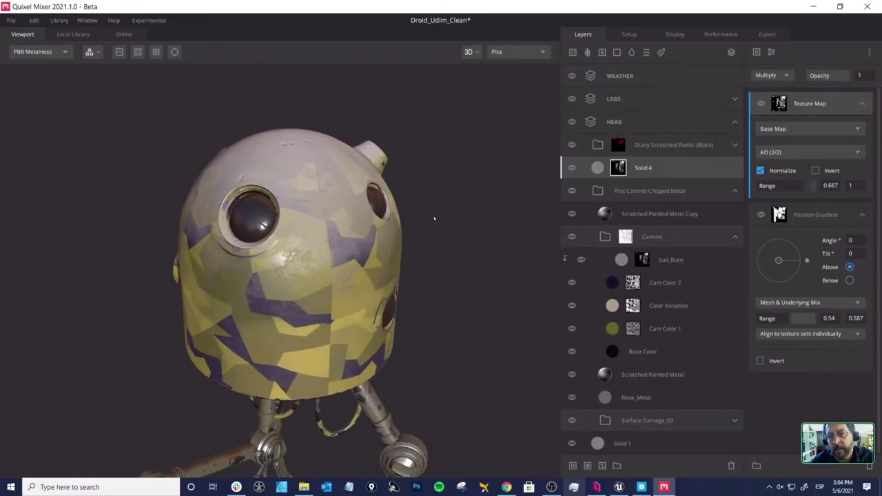
# Step: Preview Solid 4's mask and add a Texture Map component above the AO map, with Library Asset as its source
pyautogui.click(613, 174)
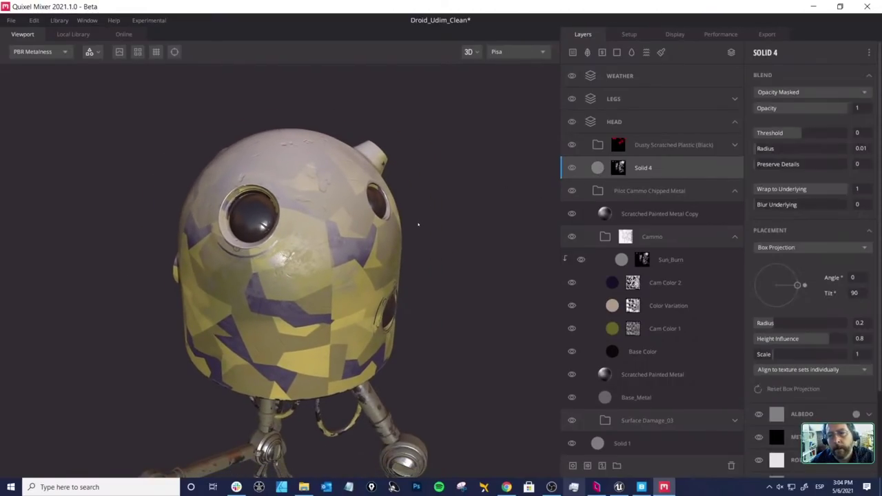
pyautogui.click(620, 170)
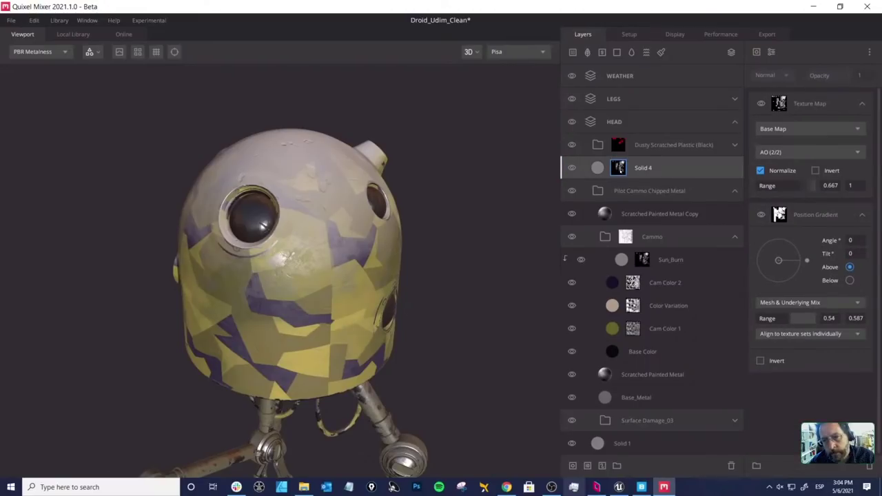
pyautogui.press('m')
pyautogui.scroll(-1, 390, 198)
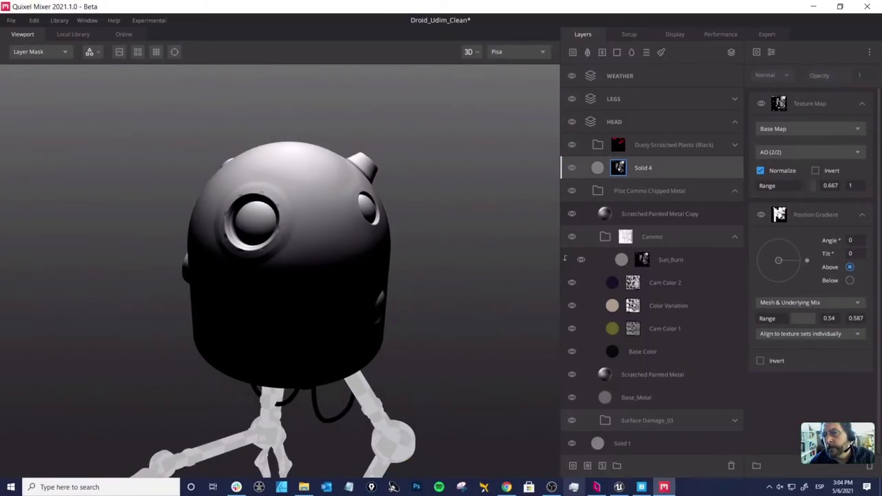
pyautogui.click(818, 105)
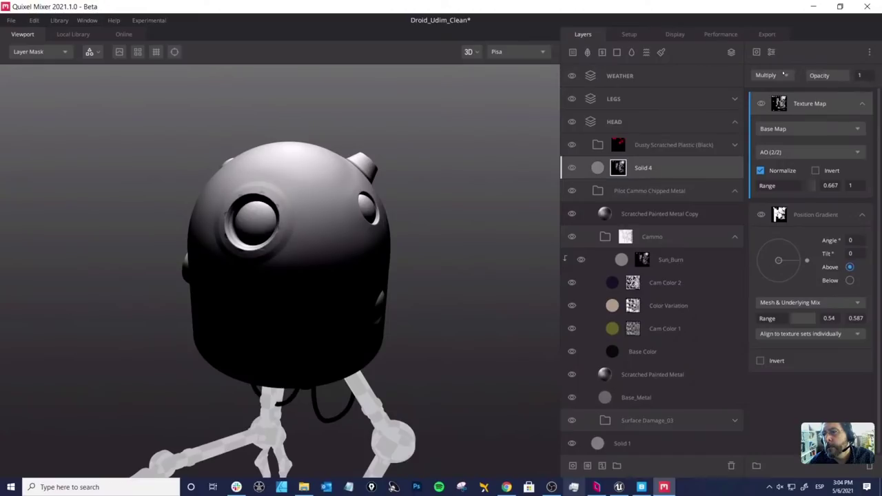
pyautogui.click(756, 52)
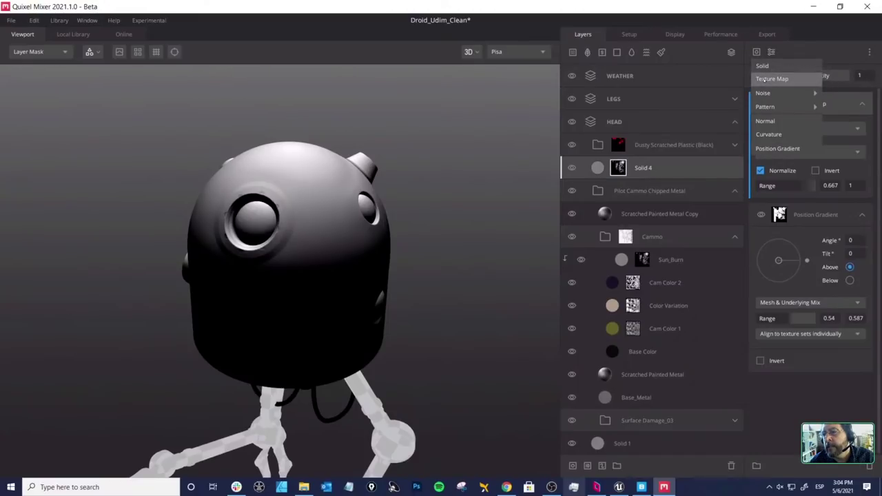
pyautogui.click(764, 80)
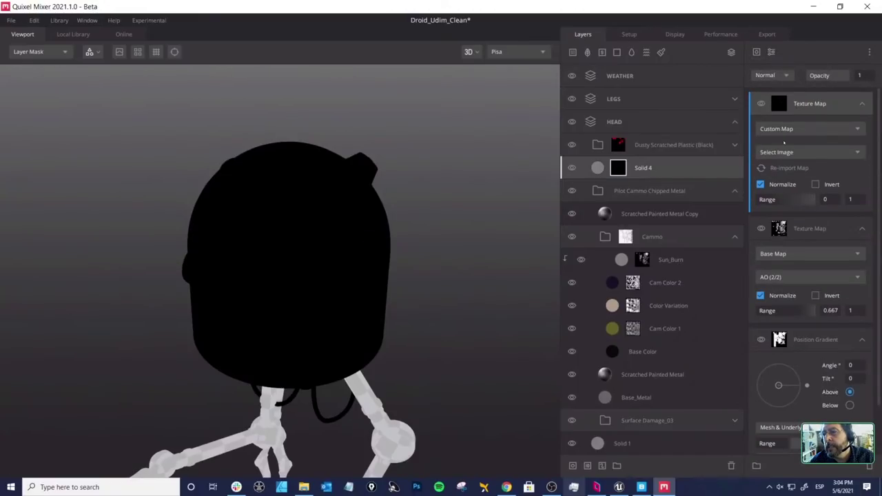
pyautogui.click(779, 129)
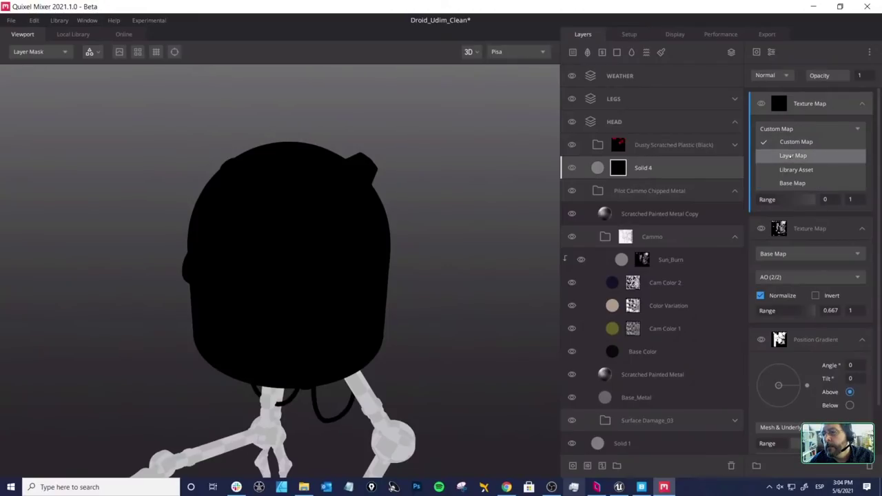
pyautogui.click(793, 169)
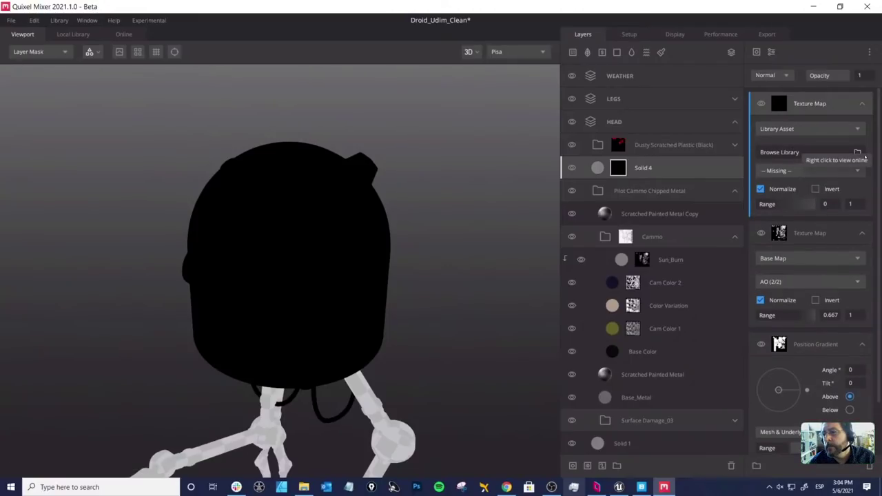
# Step: Search the local library for "imper" among Imperfection assets and assign the Stains asset to the new Texture Map
pyautogui.click(857, 152)
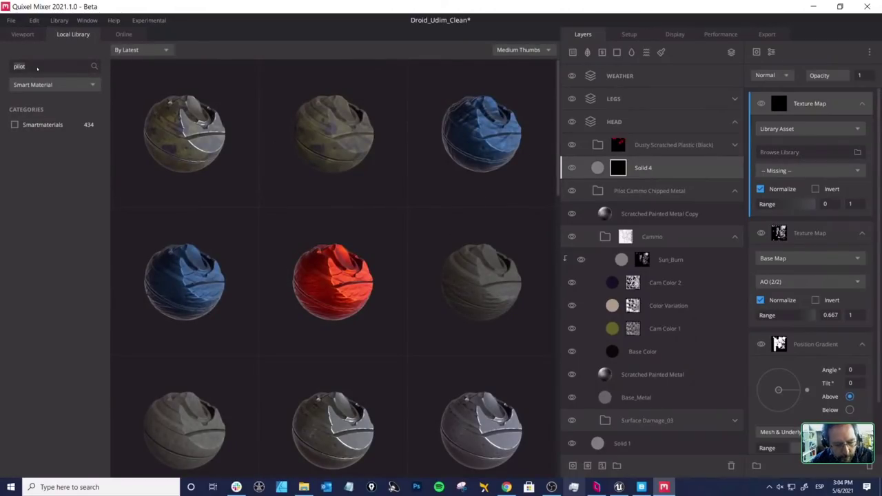
pyautogui.hotkey('ctrl', 'a')
pyautogui.write('imper')
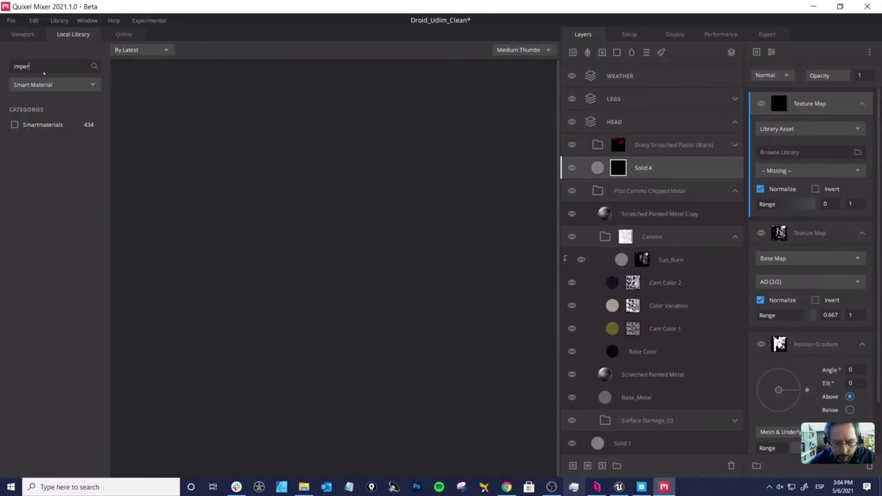
pyautogui.click(40, 84)
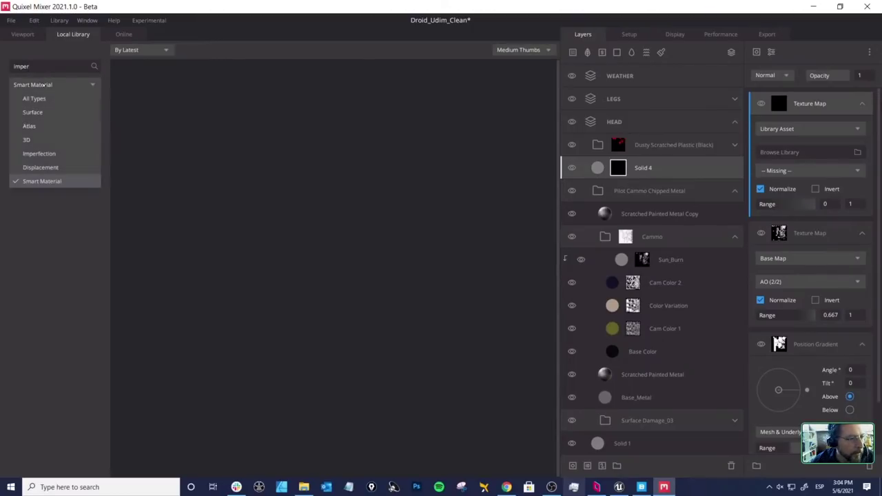
pyautogui.click(31, 153)
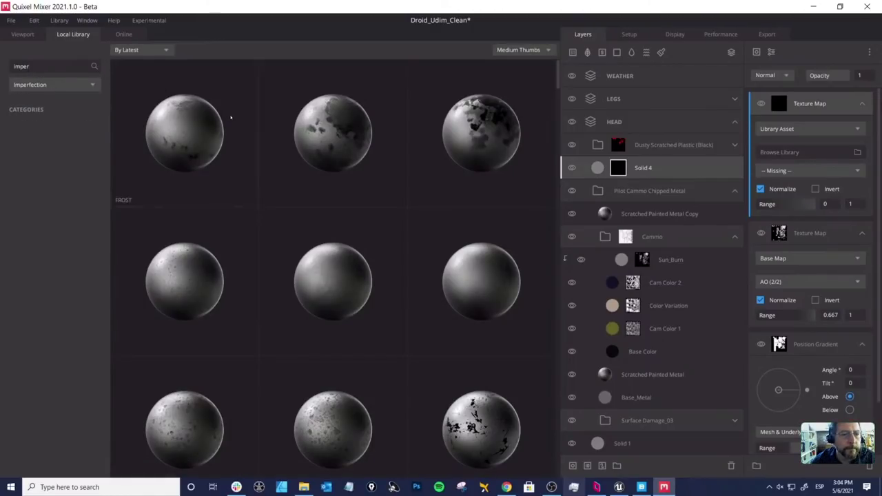
pyautogui.scroll(-2, 345, 197)
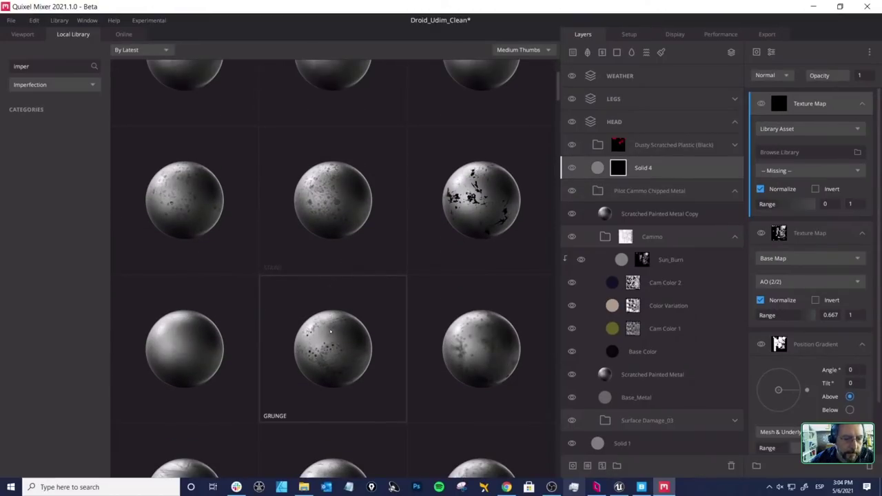
pyautogui.click(328, 198)
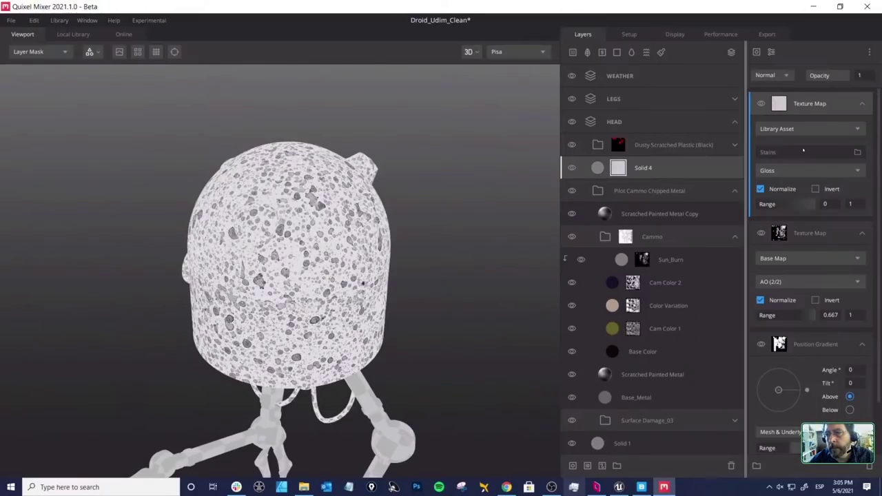
# Step: Blend the Stains Texture Map over the mask components below with Overlay
pyautogui.moveTo(460, 207); pyautogui.dragTo(476, 207)
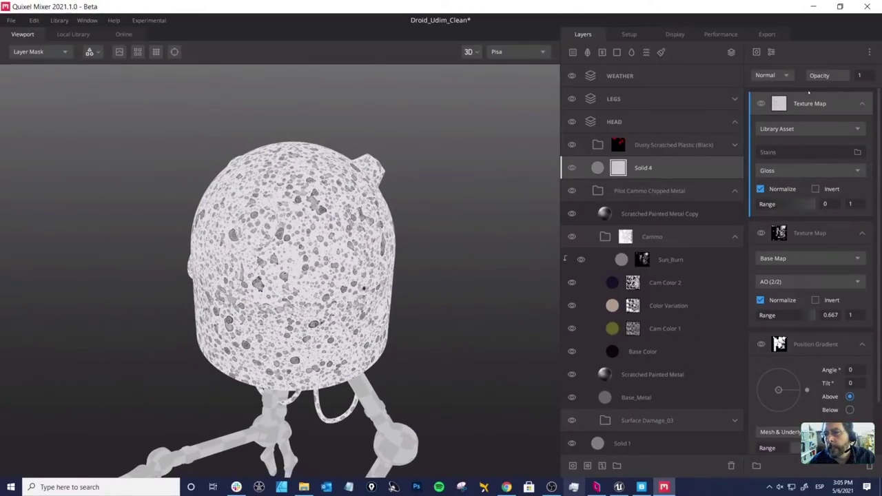
pyautogui.click(769, 76)
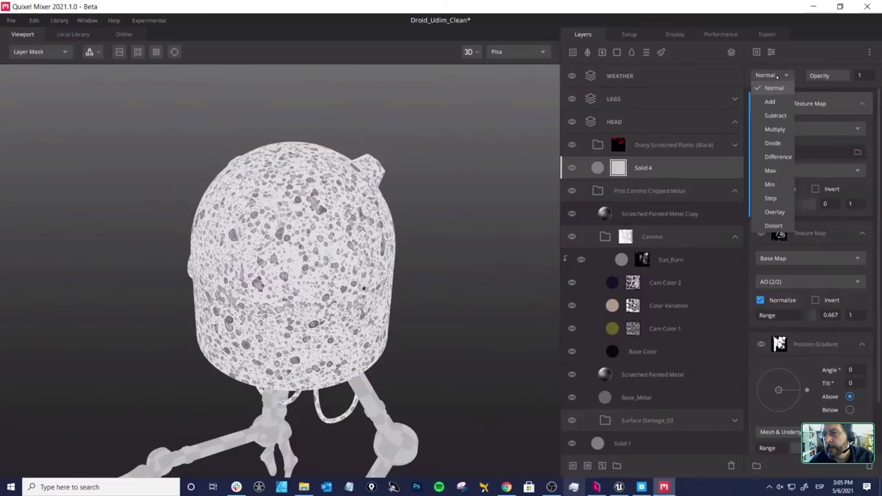
pyautogui.click(774, 211)
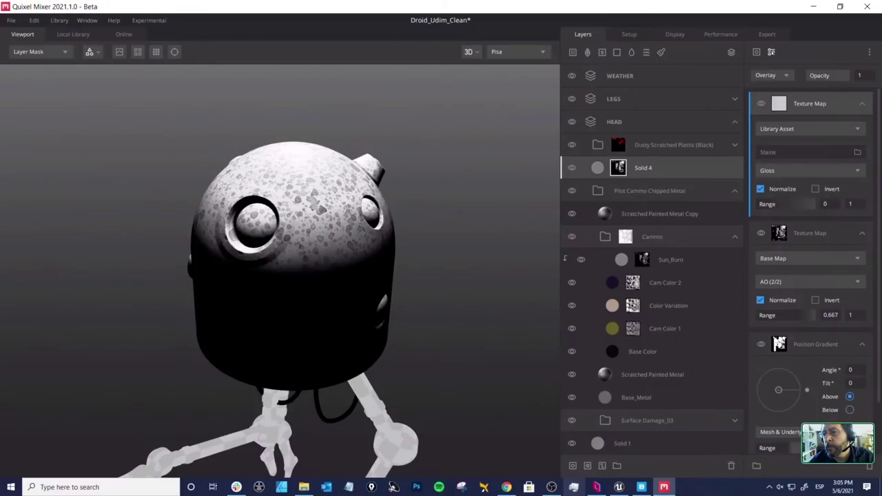
# Step: Add a Projection modifier to the mask stack and nest it onto the Stains Texture Map
pyautogui.click(771, 51)
pyautogui.click(782, 200)
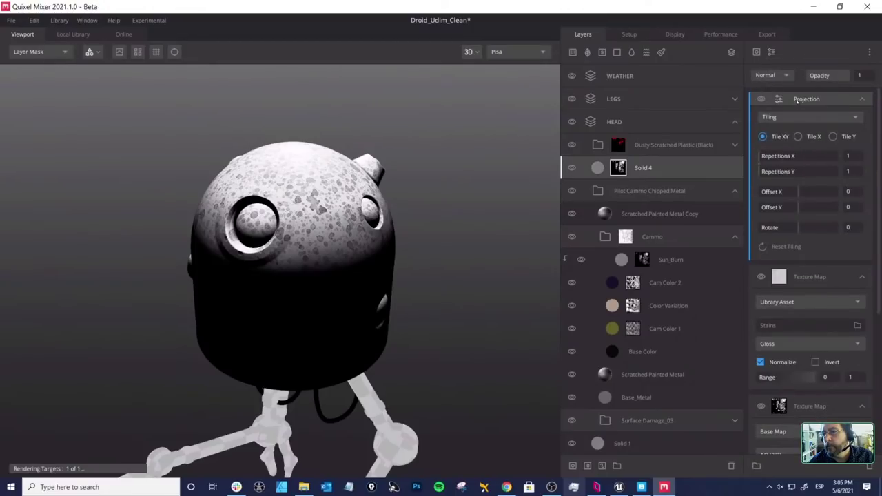
pyautogui.moveTo(778, 99); pyautogui.dragTo(789, 99)
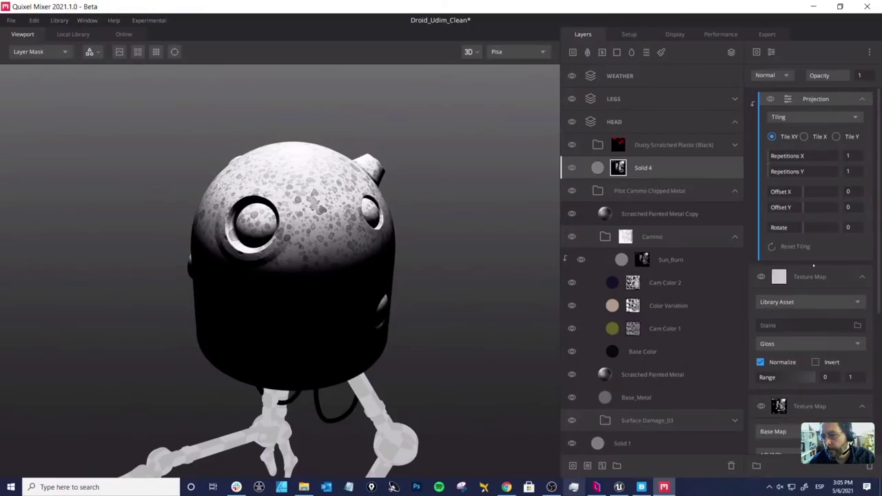
pyautogui.click(811, 277)
pyautogui.moveTo(413, 248); pyautogui.dragTo(441, 249)
pyautogui.moveTo(442, 249); pyautogui.dragTo(434, 206, button='middle')
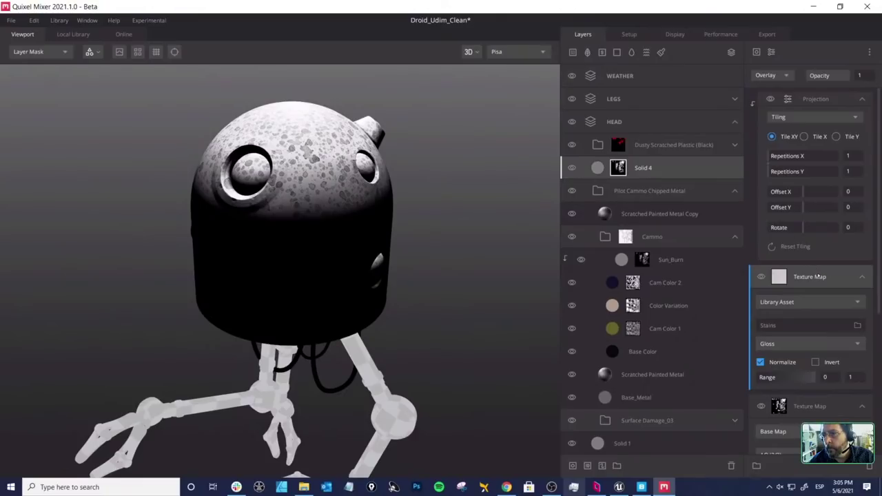
# Step: Switch the Projection modifier from tiling to Box Projection and set its scale to 0.5
pyautogui.click(782, 117)
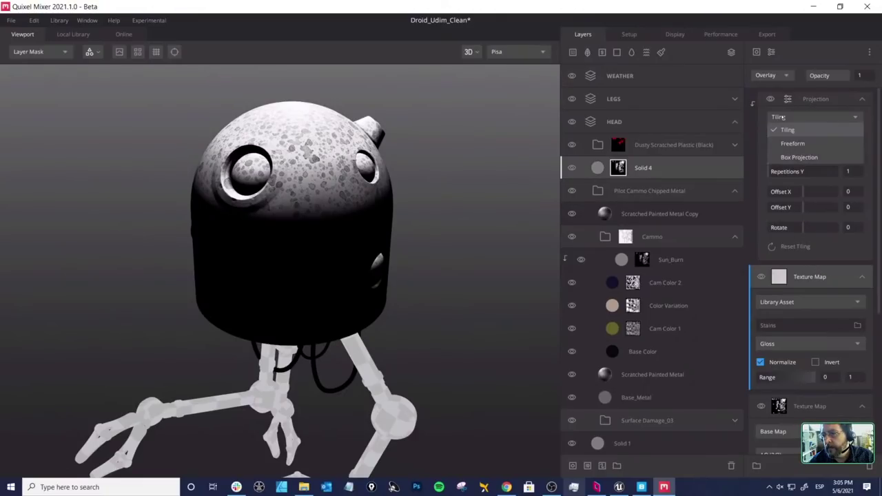
pyautogui.click(796, 157)
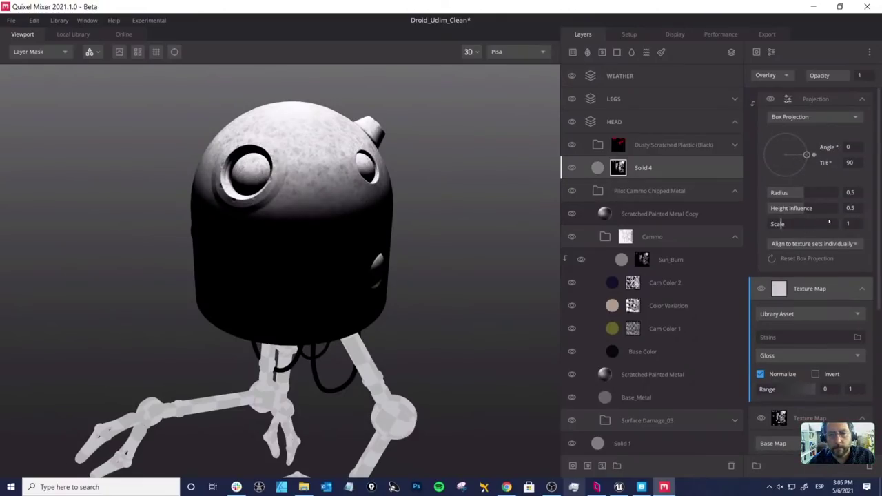
pyautogui.click(857, 226)
pyautogui.press('BackSpace')
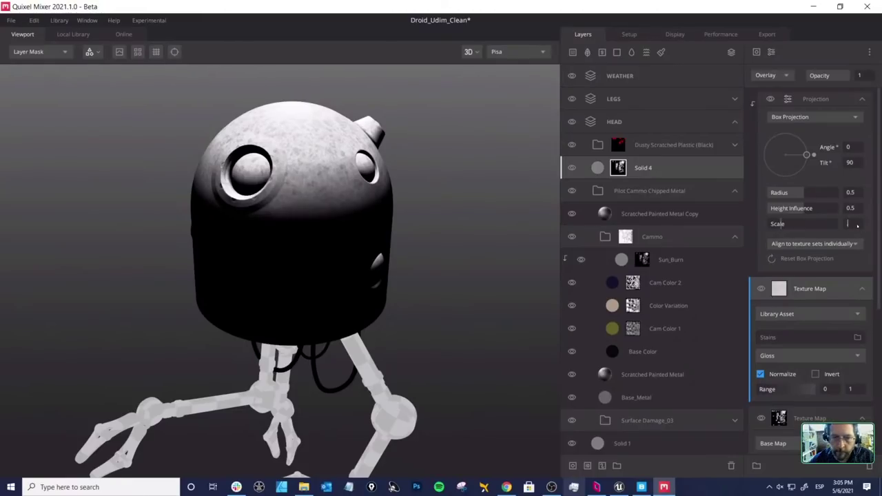
pyautogui.write('0.5')
pyautogui.press('Return')
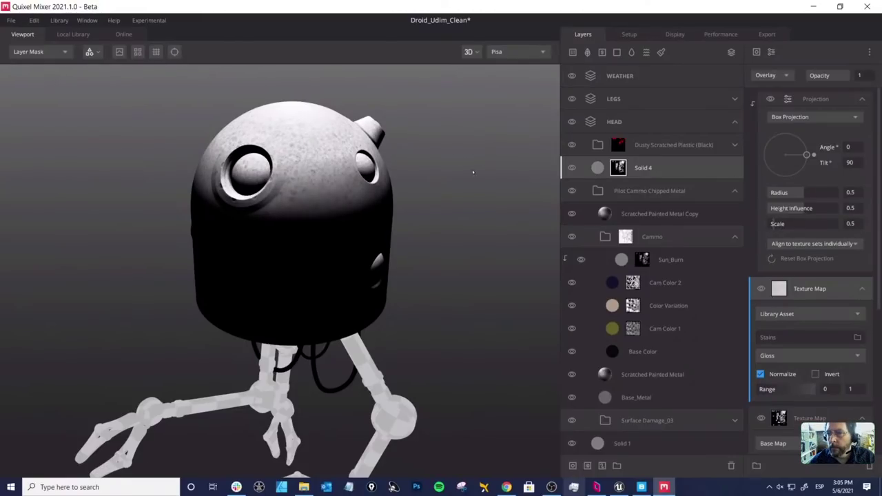
pyautogui.moveTo(473, 171); pyautogui.dragTo(464, 152, button='middle')
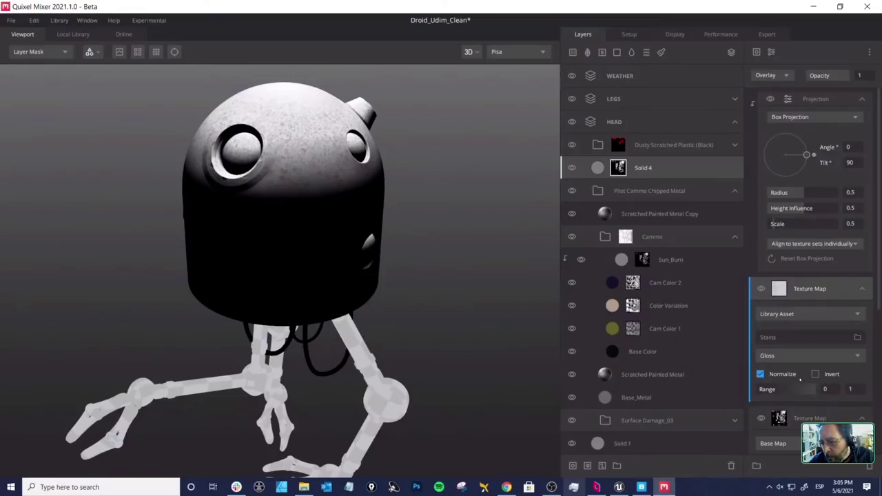
# Step: Invert the Stains Texture Map and set its range to 0.238 and 0.667
pyautogui.moveTo(757, 390); pyautogui.dragTo(788, 390)
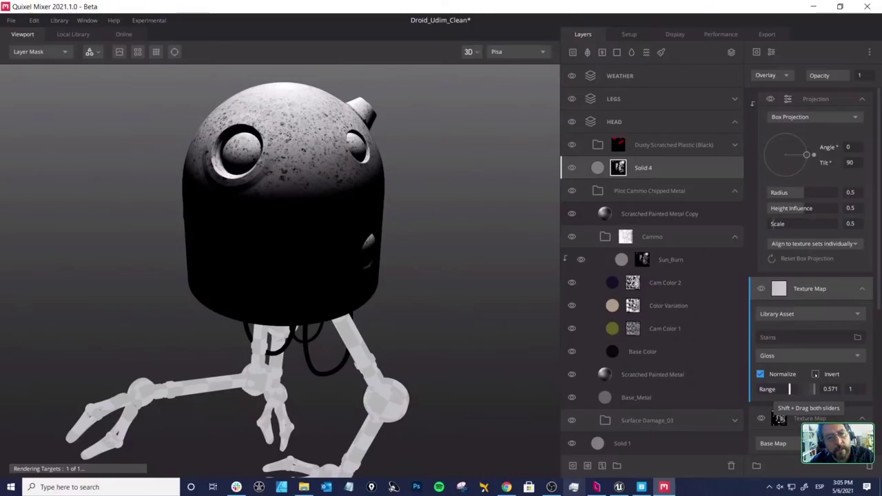
pyautogui.click(814, 374)
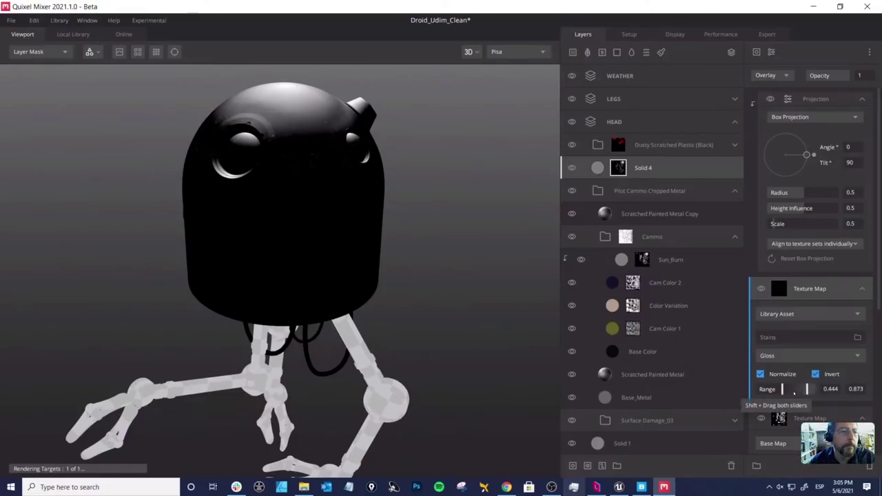
pyautogui.keyDown('shift'); pyautogui.moveTo(803, 390); pyautogui.dragTo(783, 394); pyautogui.keyUp('shift')
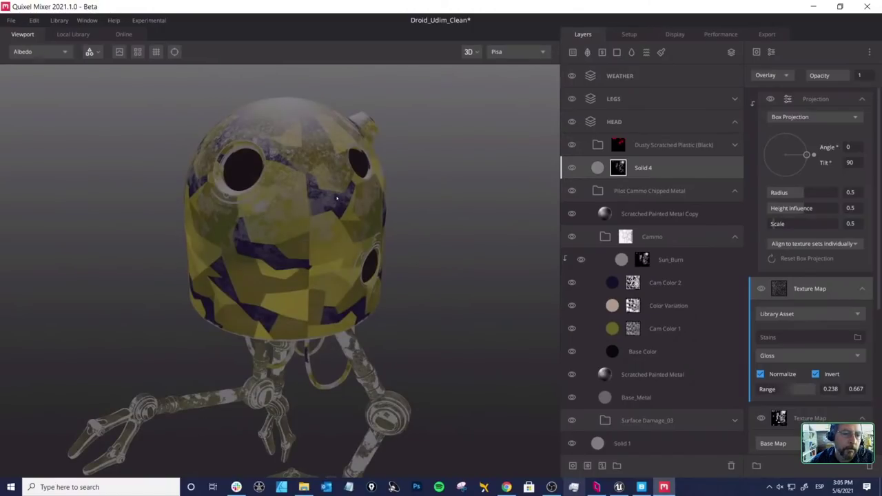
# Step: Set Solid 4's albedo to the dark brownish grey 373531 while previewing the head in Albedo display
pyautogui.moveTo(328, 124); pyautogui.dragTo(334, 180, button='middle')
pyautogui.scroll(3, 334, 180)
pyautogui.moveTo(334, 179); pyautogui.dragTo(319, 186)
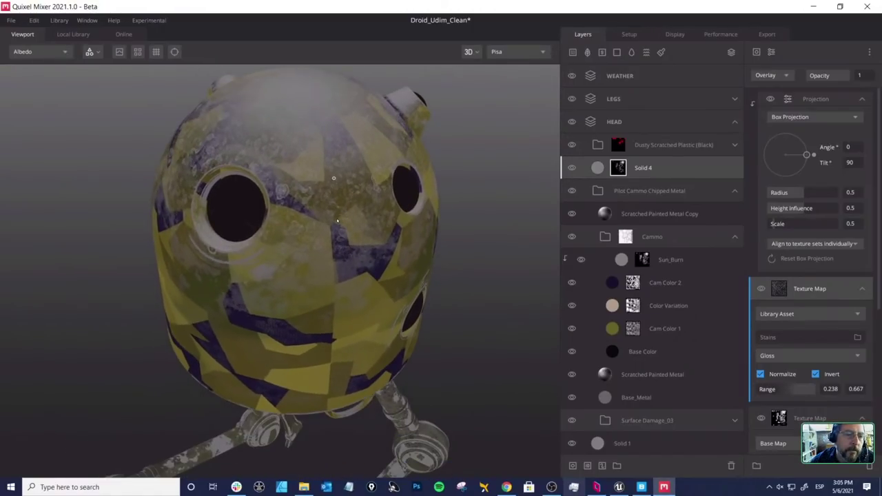
pyautogui.moveTo(319, 187); pyautogui.dragTo(324, 211, button='middle')
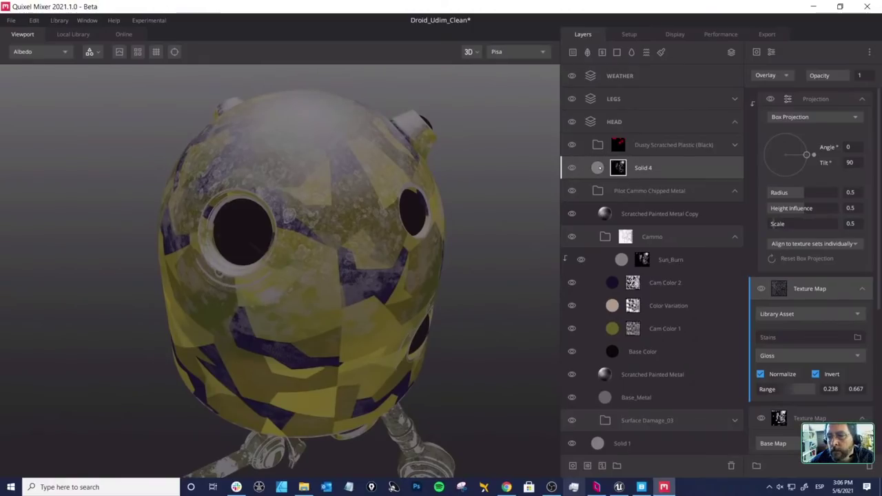
pyautogui.click(643, 167)
pyautogui.click(855, 414)
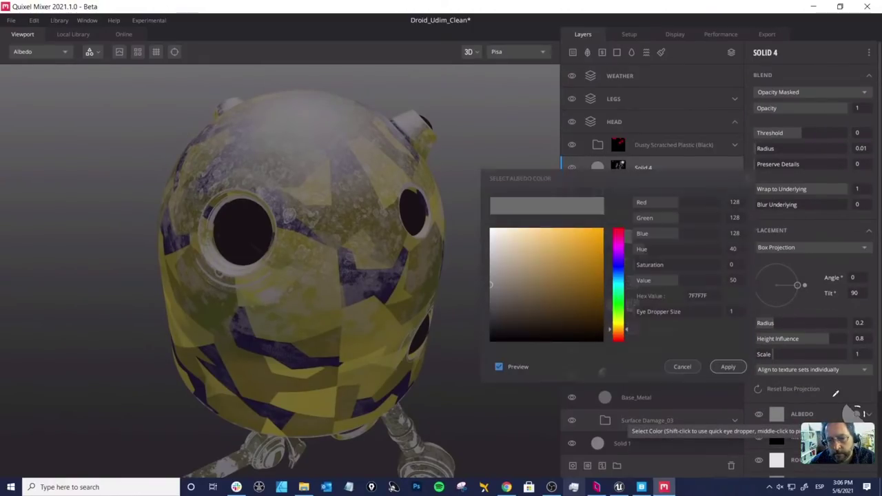
pyautogui.moveTo(572, 276)
pyautogui.mouseDown()
pyautogui.moveTo(550, 321)
pyautogui.moveTo(496, 310)
pyautogui.moveTo(500, 317)
pyautogui.mouseUp()
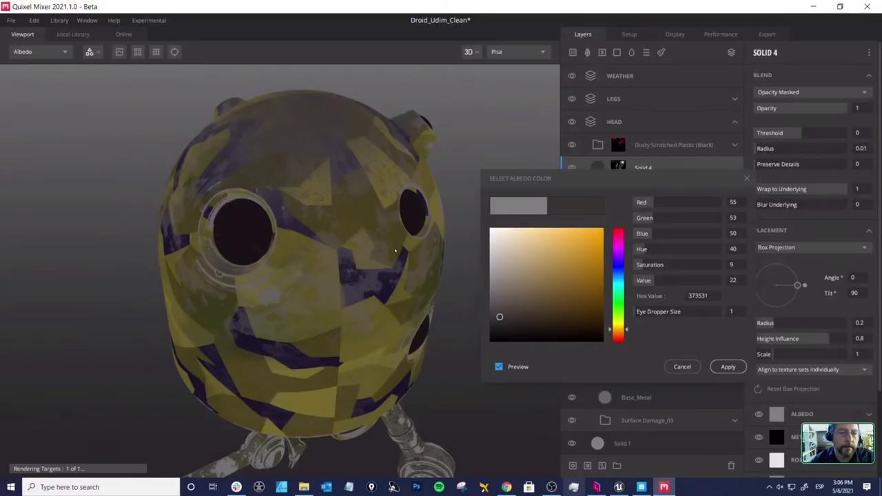
pyautogui.click(728, 366)
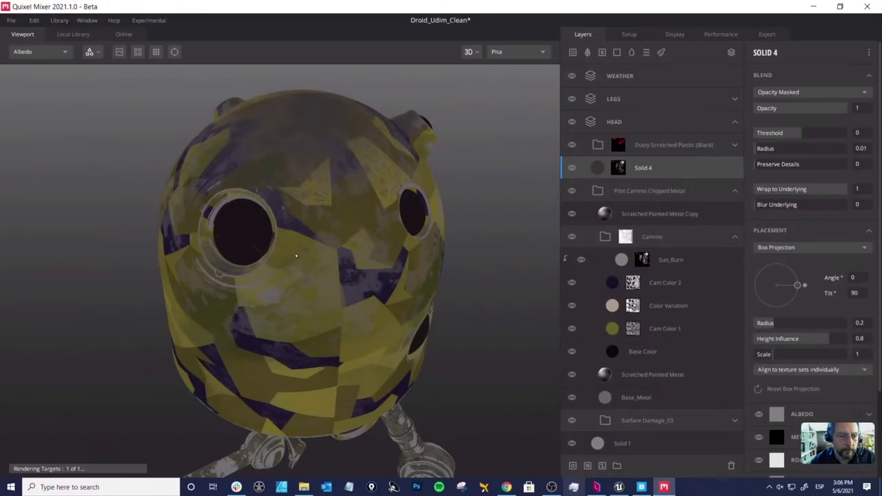
# Step: Examine the darkened stain layer around the head's dome and eye sockets in PBR Metalness and Albedo displays
pyautogui.moveTo(294, 256); pyautogui.dragTo(411, 220)
pyautogui.press('1')
pyautogui.moveTo(254, 199); pyautogui.dragTo(328, 184)
pyautogui.moveTo(242, 174); pyautogui.dragTo(372, 217)
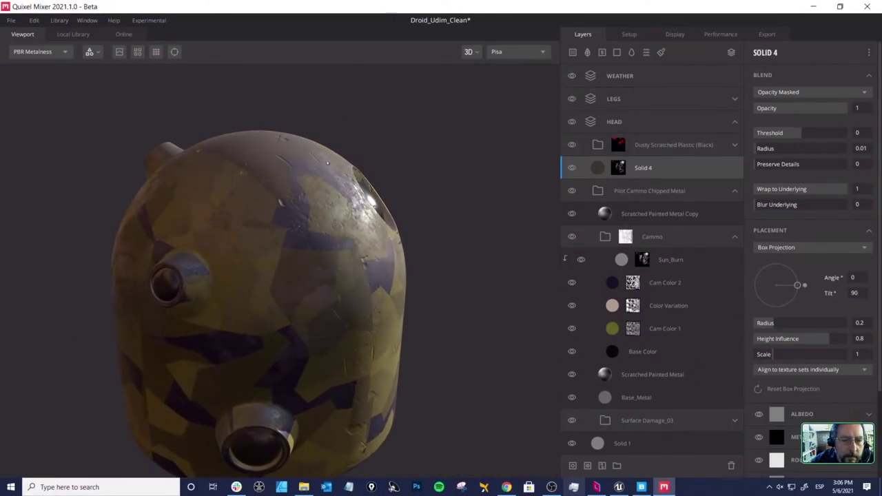
pyautogui.scroll(3, 372, 217)
pyautogui.keyDown('shift'); pyautogui.moveTo(372, 217); pyautogui.dragTo(253, 207, button='right'); pyautogui.keyUp('shift')
pyautogui.keyDown('shift'); pyautogui.moveTo(253, 207); pyautogui.dragTo(353, 226); pyautogui.keyUp('shift')
pyautogui.press('c')
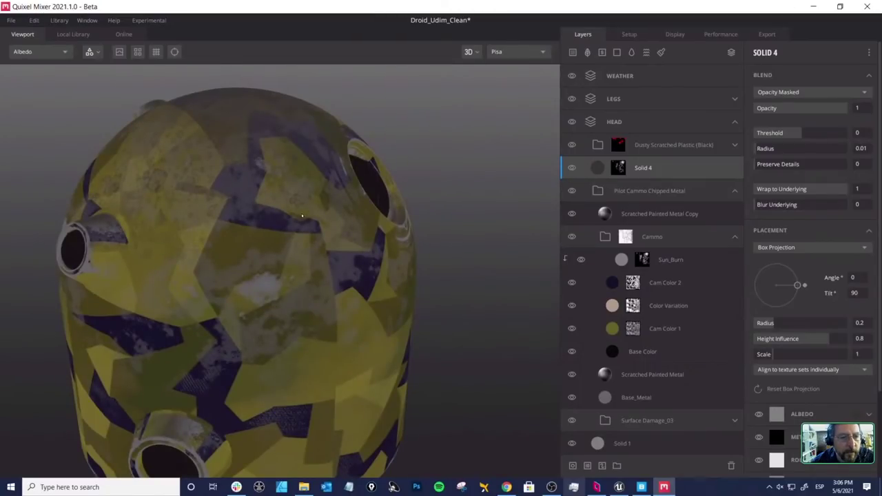
# Step: Inspect the head's dome in the Metalness, Normal, Displacement and Roughness displays
pyautogui.moveTo(301, 216)
pyautogui.mouseDown()
pyautogui.moveTo(292, 195)
pyautogui.moveTo(308, 213)
pyautogui.mouseUp()
pyautogui.press('3')
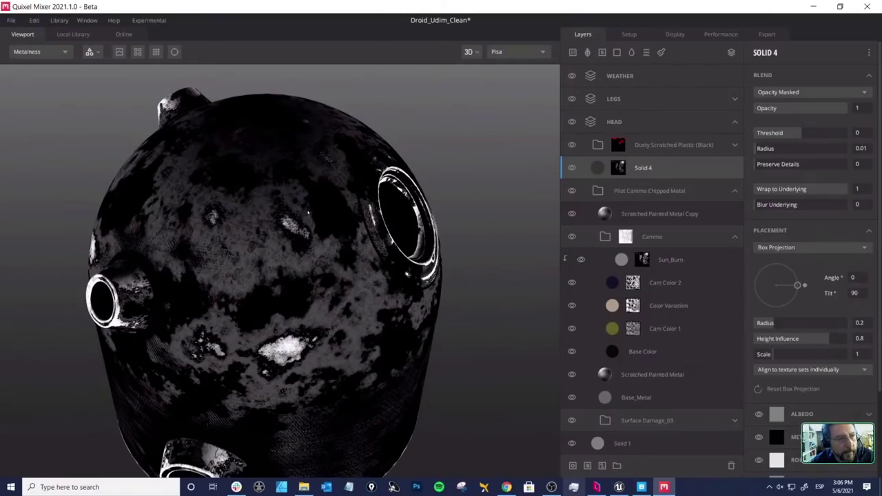
pyautogui.press('5')
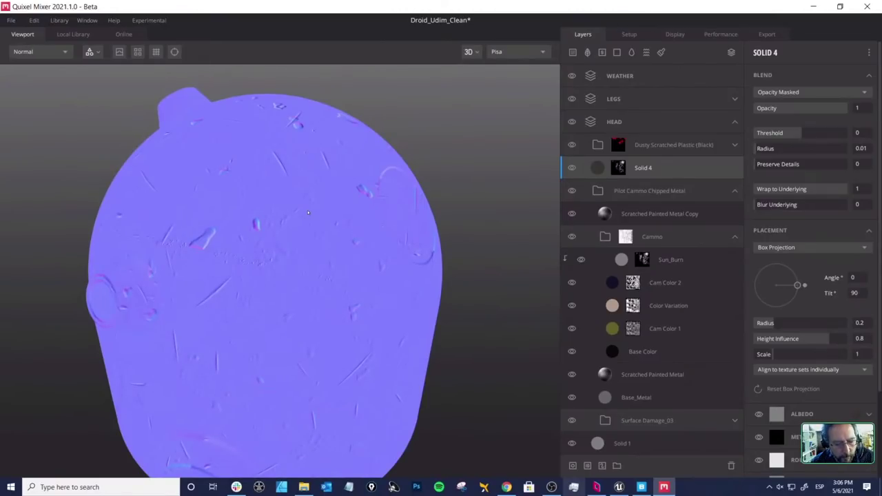
pyautogui.press('6')
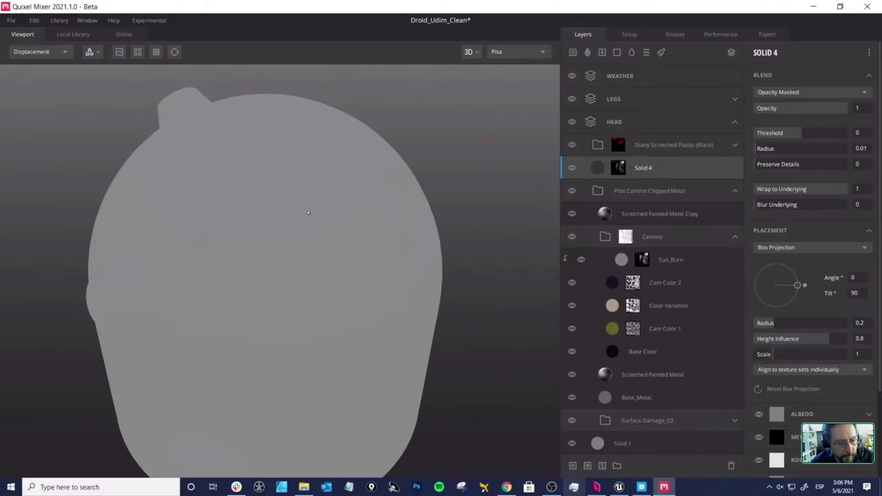
pyautogui.press('3')
pyautogui.press('4')
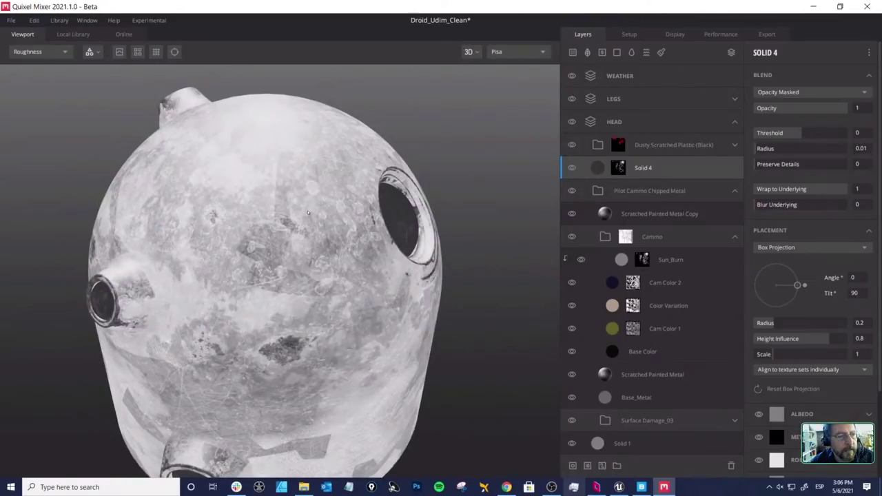
pyautogui.moveTo(314, 235)
pyautogui.mouseDown()
pyautogui.moveTo(322, 276)
pyautogui.moveTo(324, 232)
pyautogui.moveTo(338, 224)
pyautogui.moveTo(334, 250)
pyautogui.moveTo(351, 248)
pyautogui.moveTo(348, 238)
pyautogui.moveTo(320, 238)
pyautogui.moveTo(348, 230)
pyautogui.moveTo(349, 240)
pyautogui.mouseUp()
# Step: Return to the PBR Metalness display and examine the head's worn camouflage from several angles and lighting directions
pyautogui.press('1')
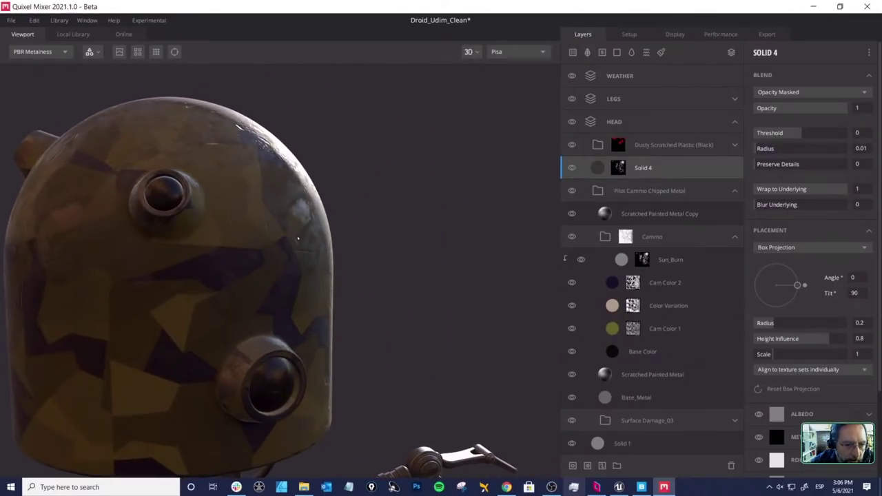
pyautogui.scroll(4, 349, 240)
pyautogui.keyDown('shift'); pyautogui.moveTo(375, 232); pyautogui.dragTo(432, 251, button='right'); pyautogui.keyUp('shift')
pyautogui.scroll(-5, 433, 251)
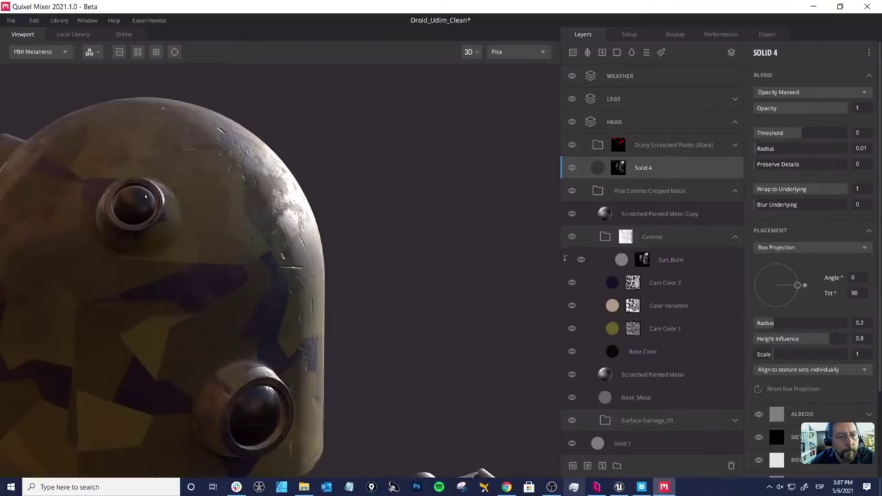
pyautogui.moveTo(238, 233); pyautogui.dragTo(41, 285)
pyautogui.moveTo(350, 284); pyautogui.dragTo(372, 226)
# Step: Hide the Cam Color 2, Color Variation and Cam Color 1 layers in the Cammo group to preview the head without camouflage
pyautogui.click(571, 282)
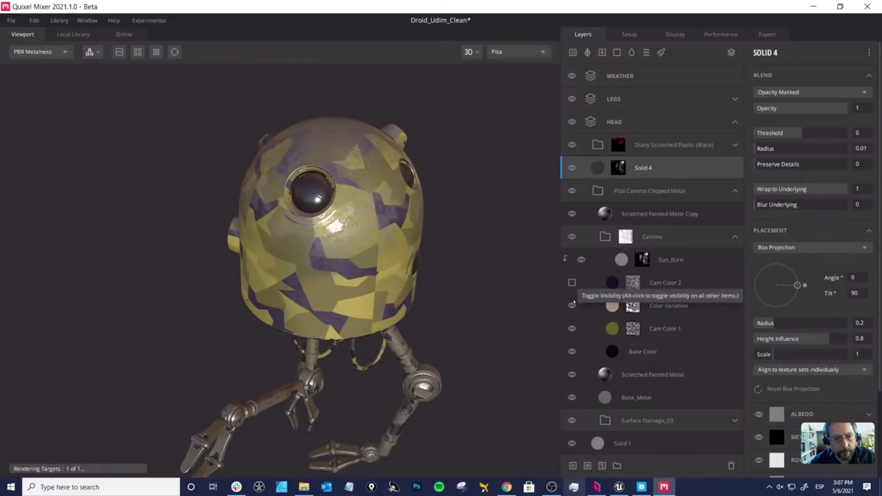
pyautogui.click(571, 305)
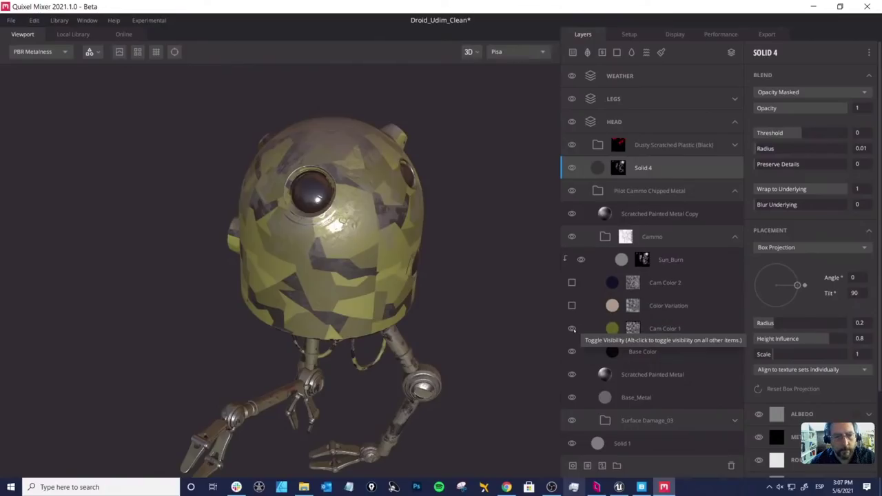
pyautogui.click(571, 329)
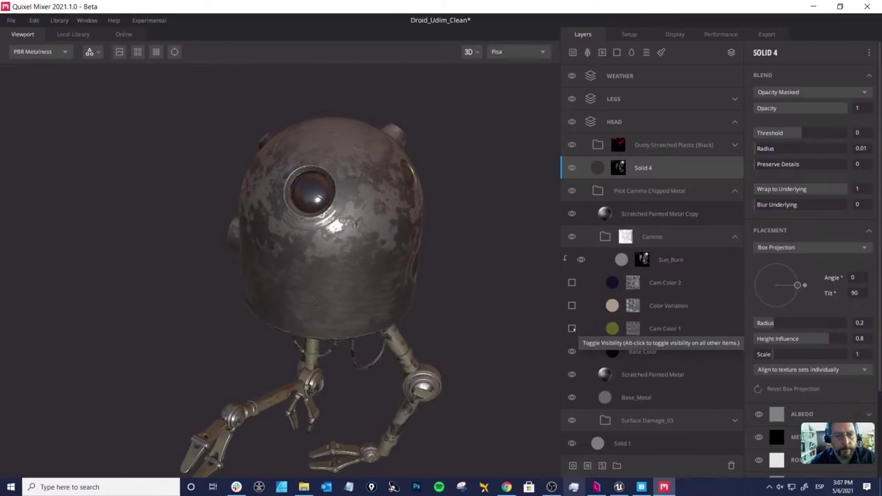
pyautogui.moveTo(323, 296); pyautogui.dragTo(394, 246)
pyautogui.click(571, 282)
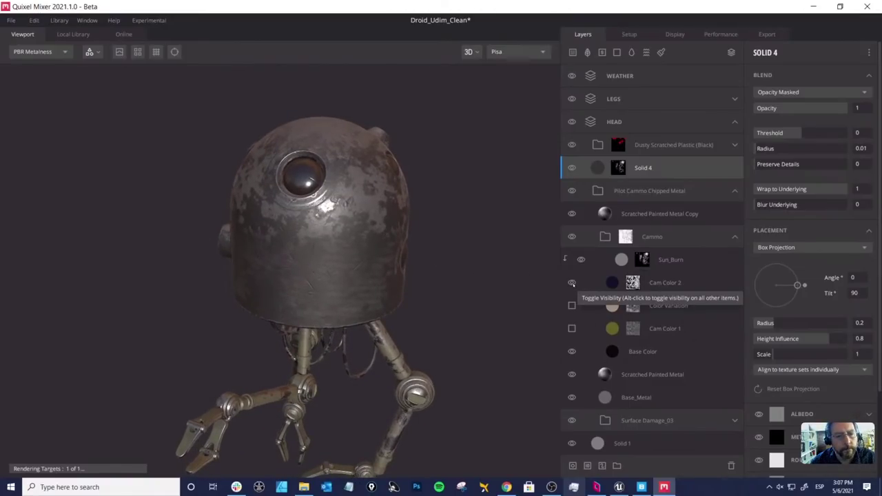
pyautogui.click(571, 283)
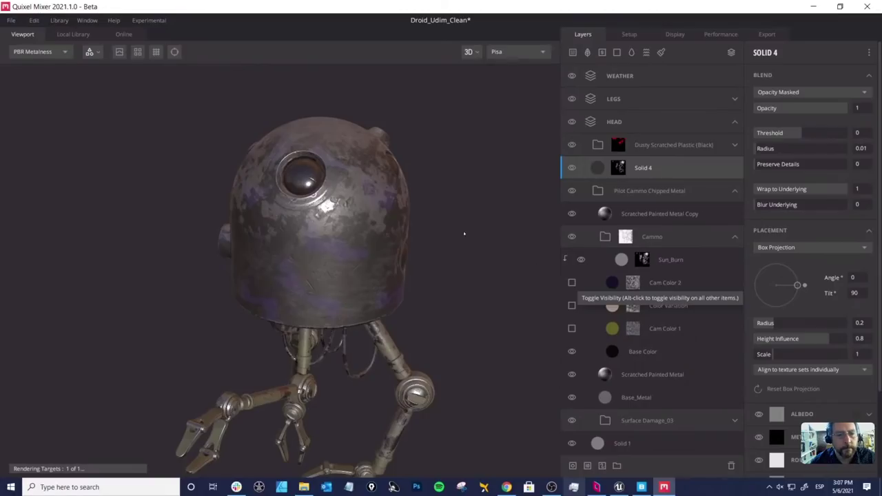
pyautogui.moveTo(403, 191); pyautogui.dragTo(383, 205)
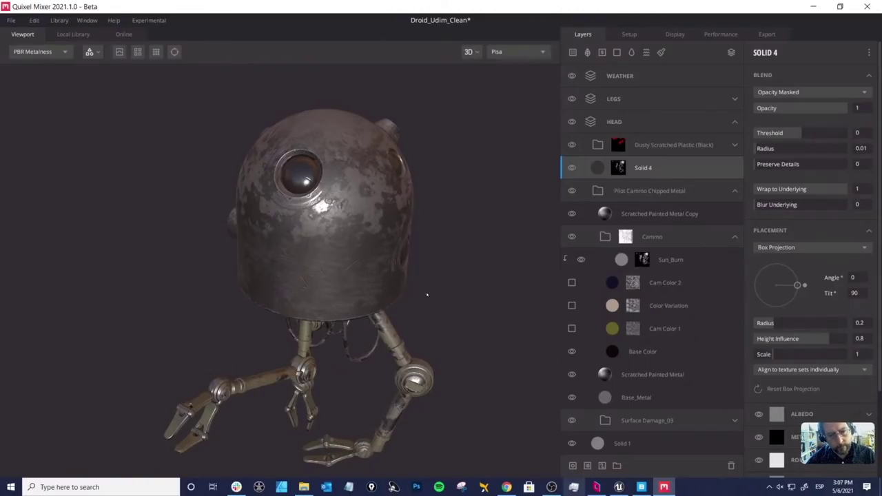
# Step: Delete the Cam Color 1, Color Variation and Cam Color 2 layers from the Cammo group, keeping Base Color
pyautogui.click(617, 352)
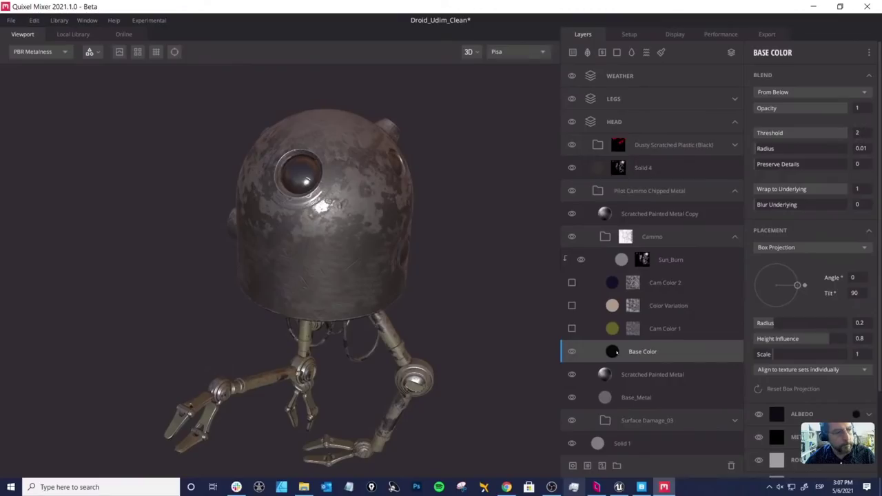
pyautogui.moveTo(430, 269); pyautogui.dragTo(440, 275)
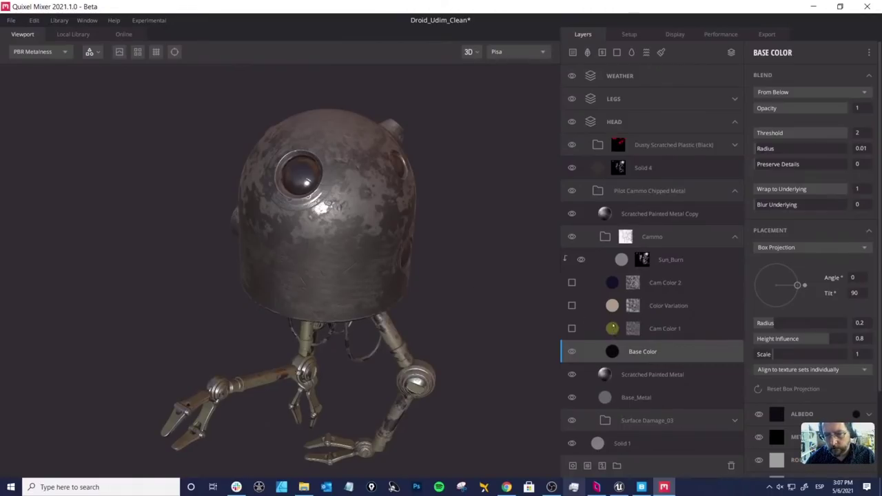
pyautogui.click(614, 331)
pyautogui.keyDown('shift'); pyautogui.click(612, 306); pyautogui.keyUp('shift')
pyautogui.keyDown('shift'); pyautogui.click(612, 284); pyautogui.keyUp('shift')
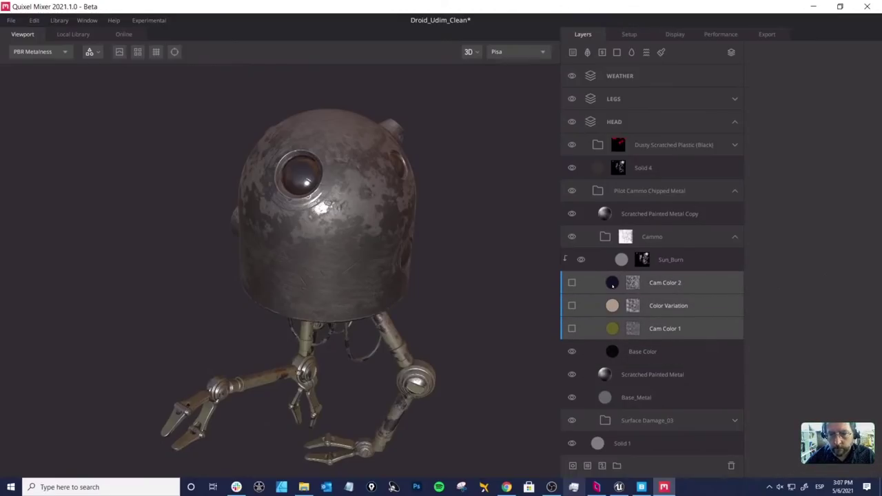
pyautogui.press('Delete')
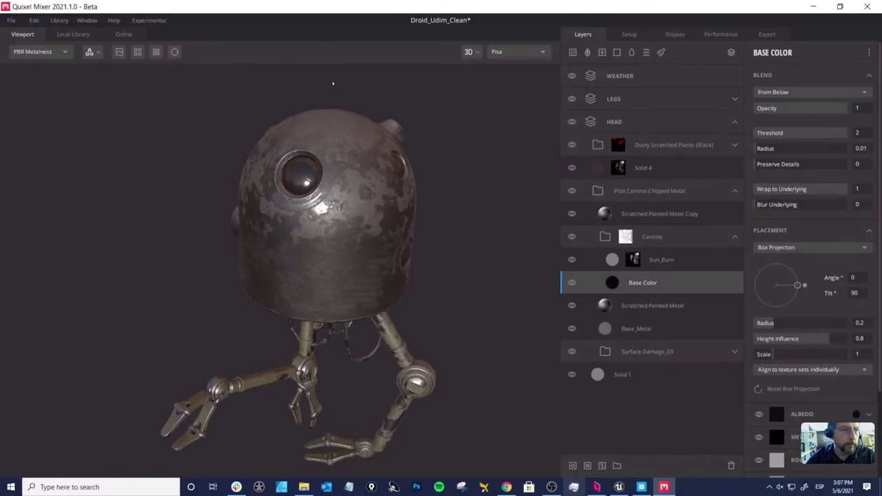
# Step: Clear the local library search, filter it to Surface, and add Rusty Metal Sheet above Base Color in the Cammo group
pyautogui.click(73, 35)
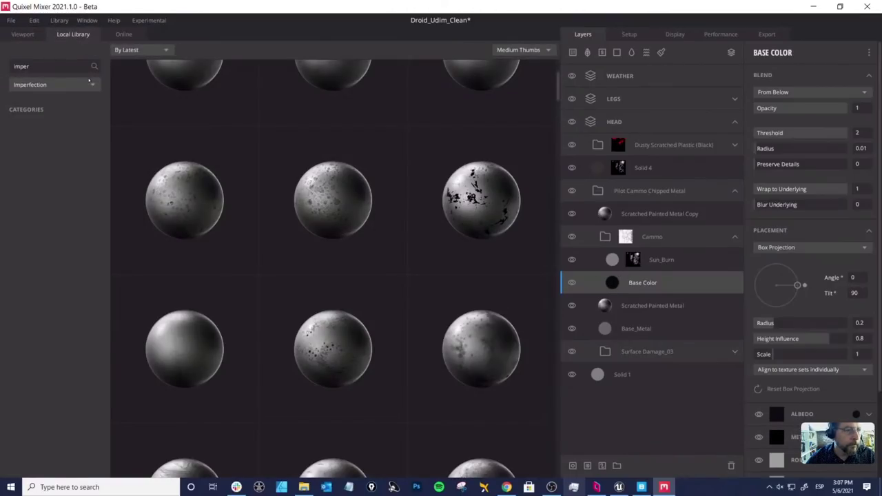
pyautogui.press('BackSpace')
pyautogui.press('BackSpace')
pyautogui.press('BackSpace')
pyautogui.press('BackSpace')
pyautogui.press('BackSpace')
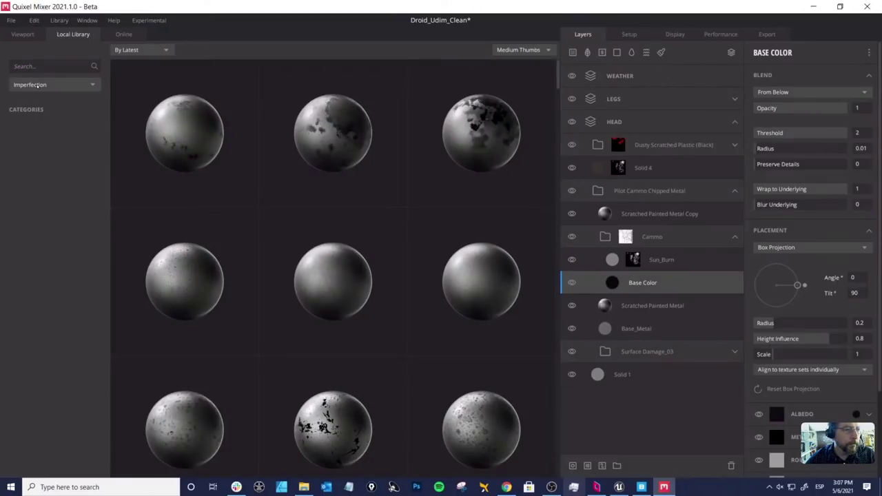
pyautogui.click(38, 85)
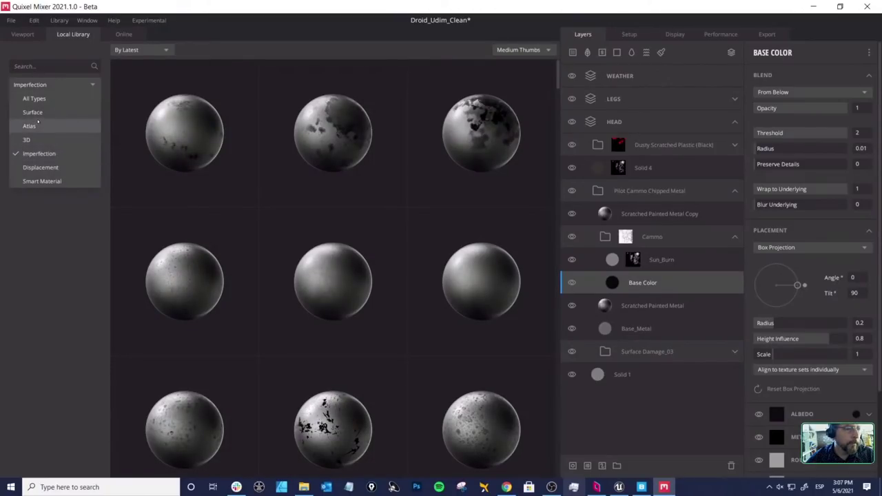
pyautogui.click(33, 112)
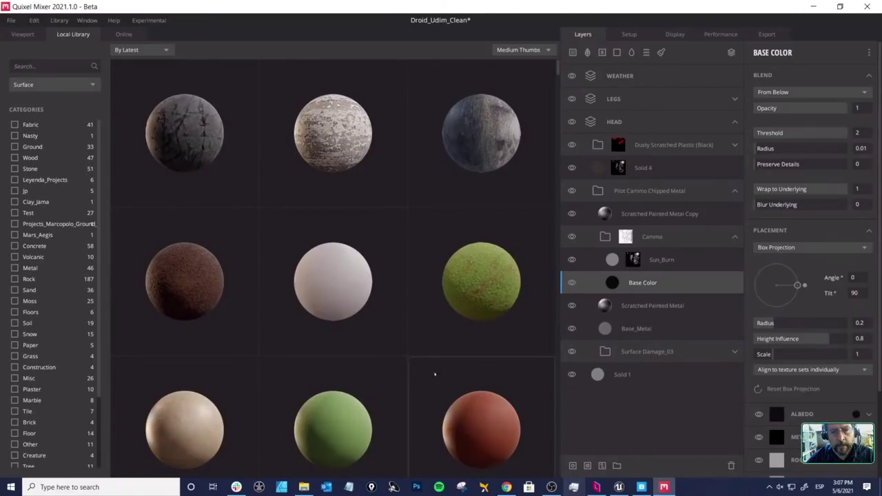
pyautogui.click(494, 420)
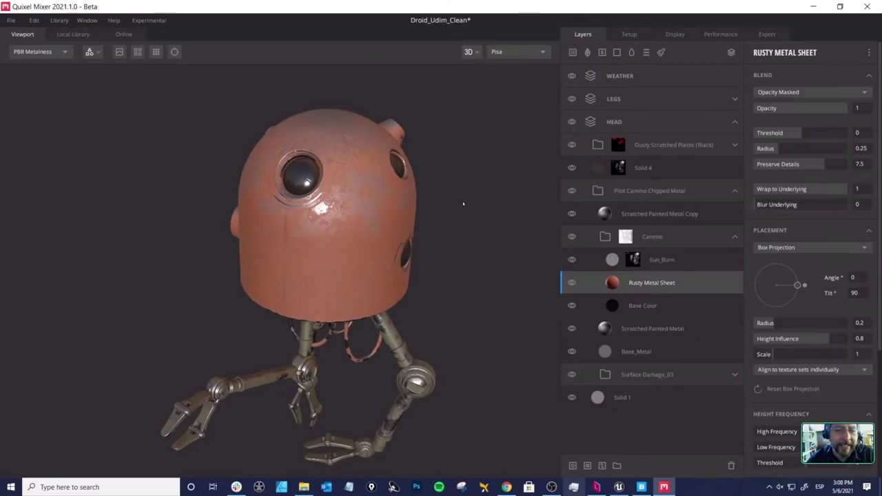
pyautogui.moveTo(462, 203); pyautogui.dragTo(462, 186)
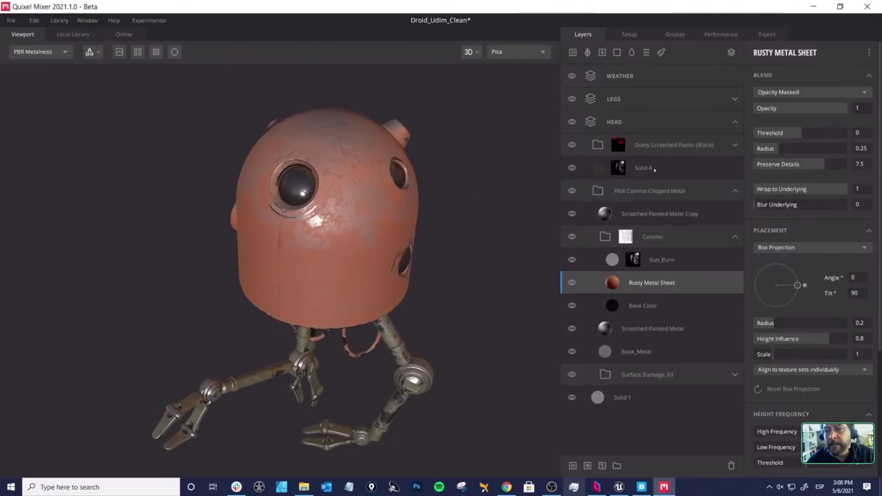
# Step: Hide the Dusty Scratched Plastic (Black) and Pilot Cammo Chipped Metal groups, plus the WEATHER and LEGS layer sets
pyautogui.click(734, 145)
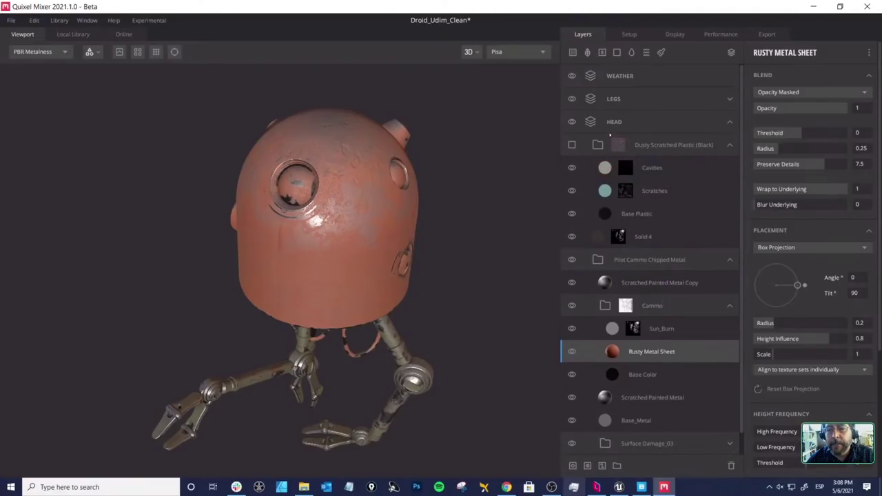
pyautogui.click(728, 259)
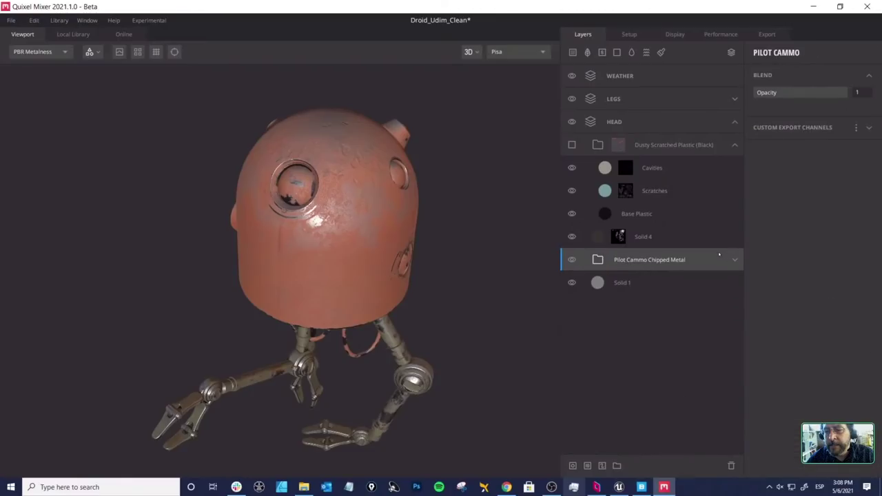
pyautogui.click(571, 259)
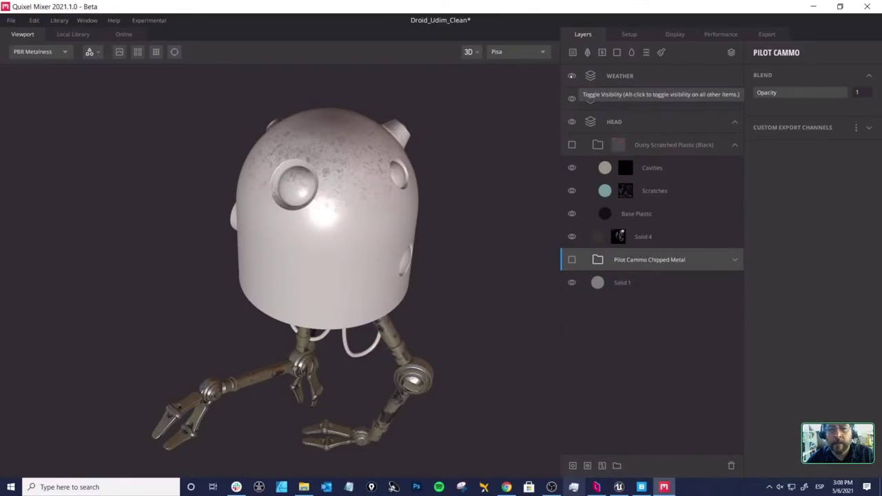
pyautogui.click(571, 76)
pyautogui.moveTo(435, 159); pyautogui.dragTo(433, 173, button='middle')
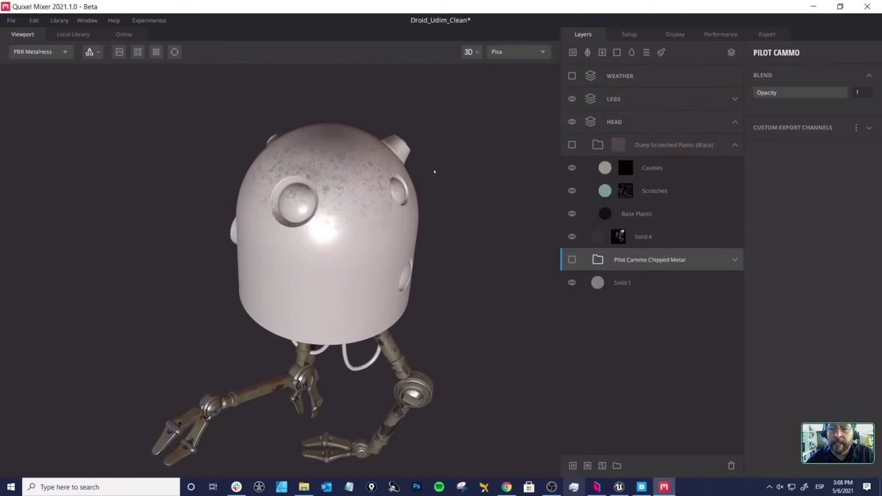
pyautogui.moveTo(465, 207); pyautogui.dragTo(465, 197)
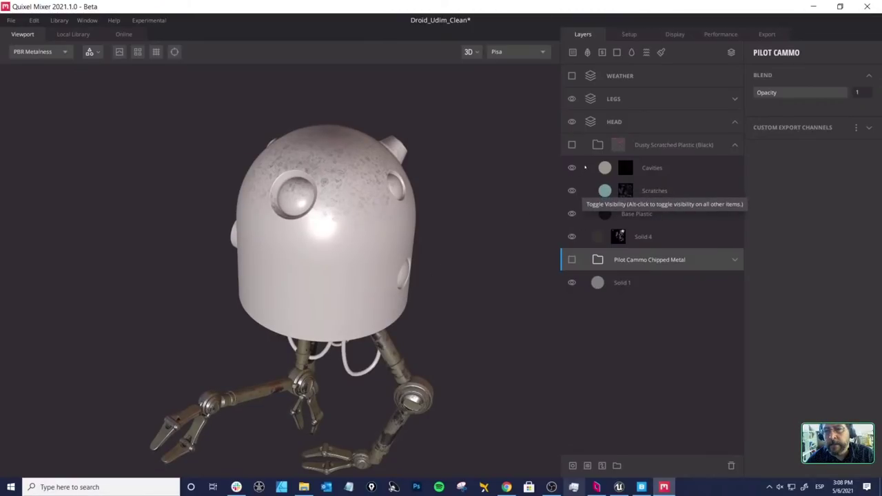
pyautogui.click(571, 99)
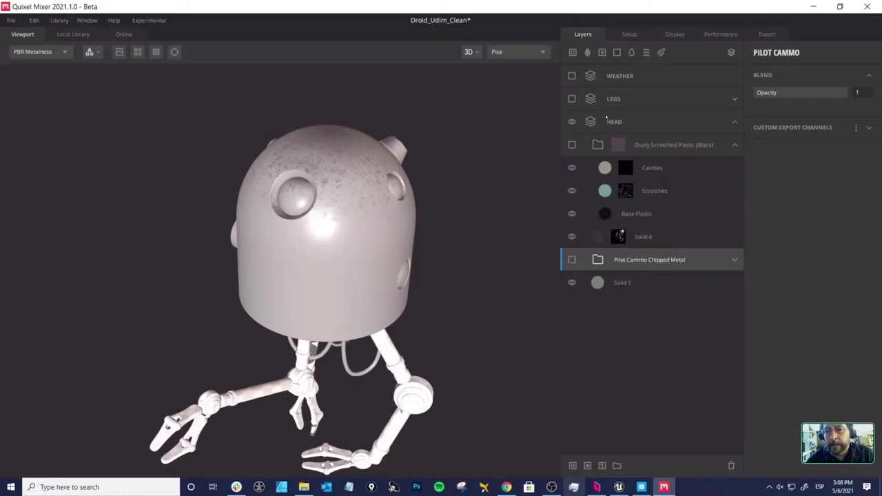
# Step: Review the target texture sets of WEATHER, LEGS and HEAD, and toggle HEAD's visibility to check which part it covers
pyautogui.click(609, 171)
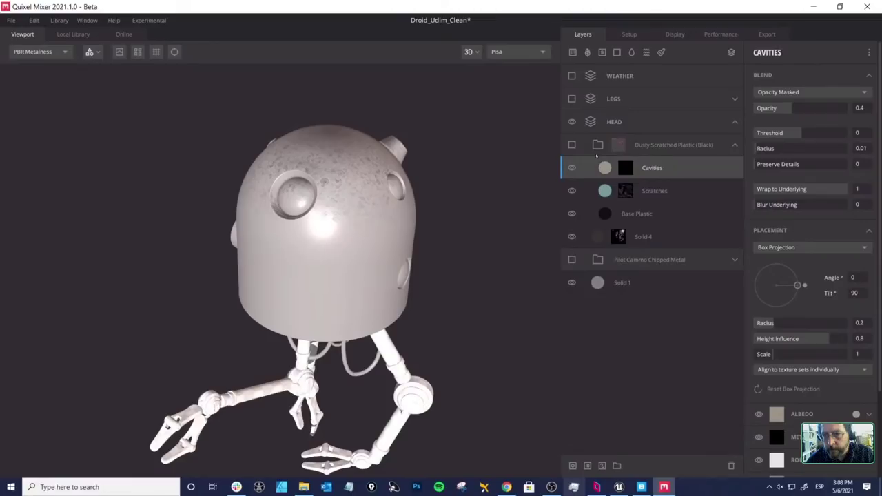
pyautogui.click(649, 145)
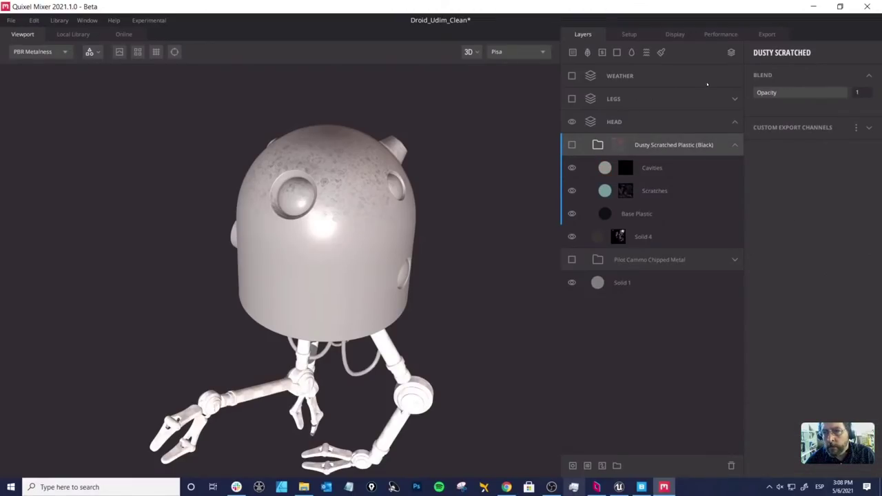
pyautogui.click(654, 78)
pyautogui.click(613, 99)
pyautogui.click(616, 121)
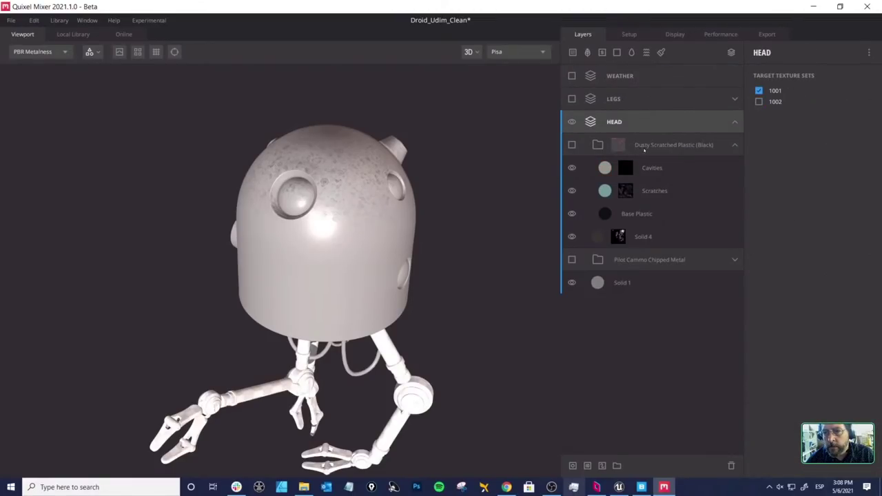
pyautogui.click(573, 122)
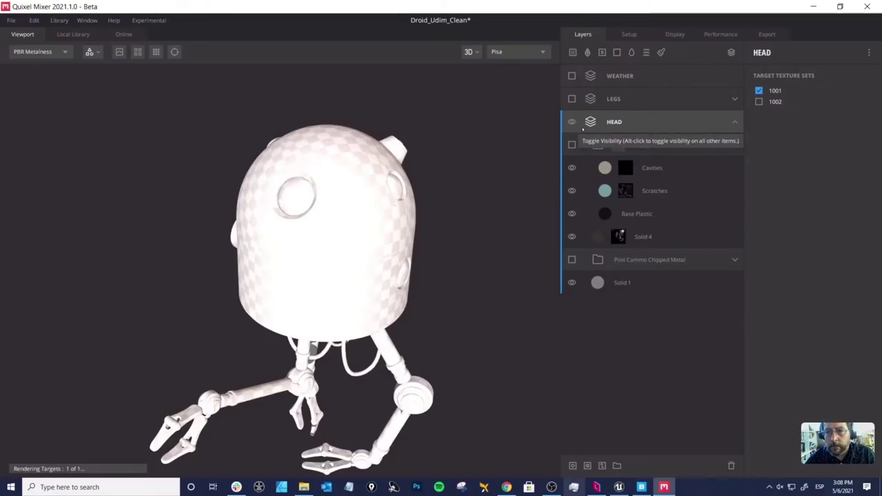
# Step: Rename the Dusty Scratched Plastic (Black) group in the HEAD layer set to Eyes and make the collapsed group visible
pyautogui.click(608, 147)
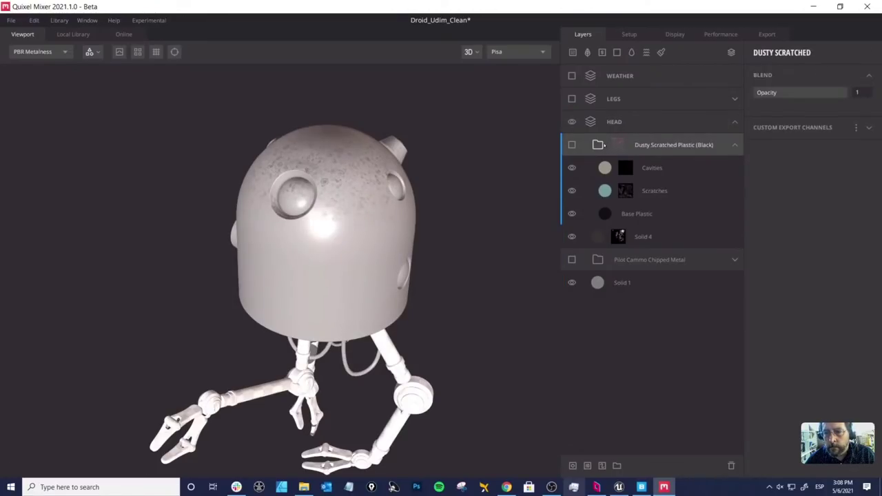
pyautogui.click(571, 145)
pyautogui.click(571, 145)
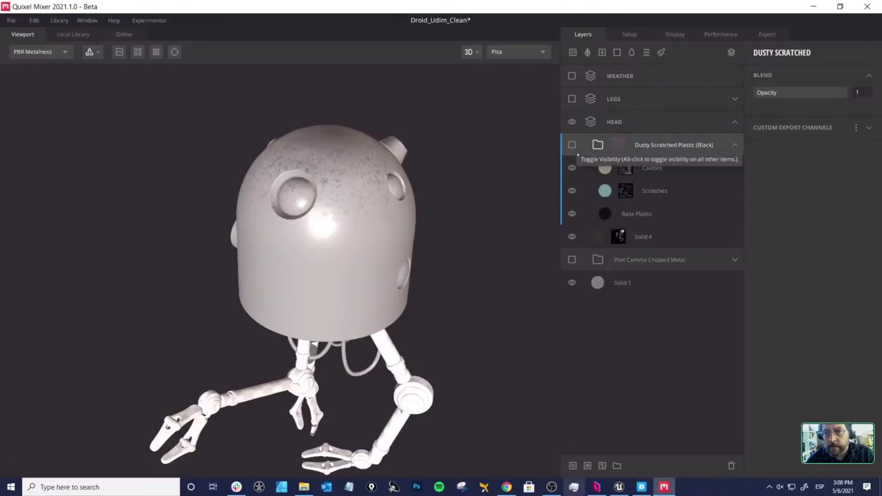
pyautogui.doubleClick(657, 146)
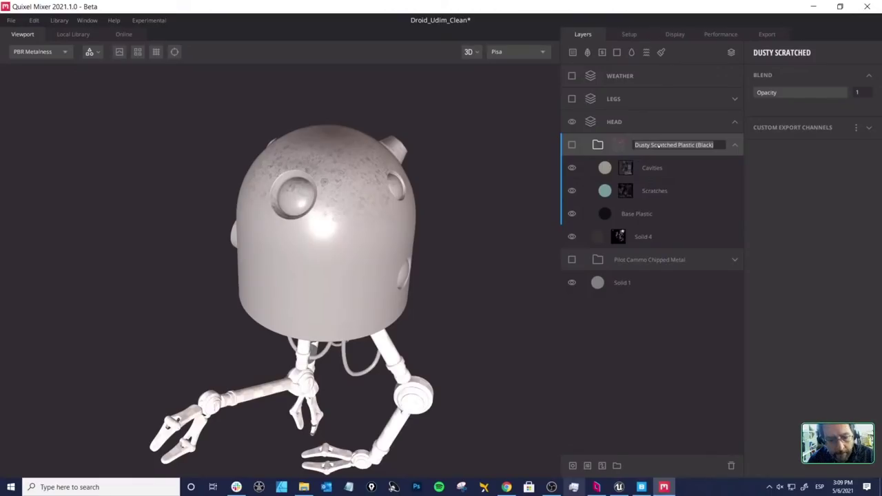
pyautogui.write('Eyes')
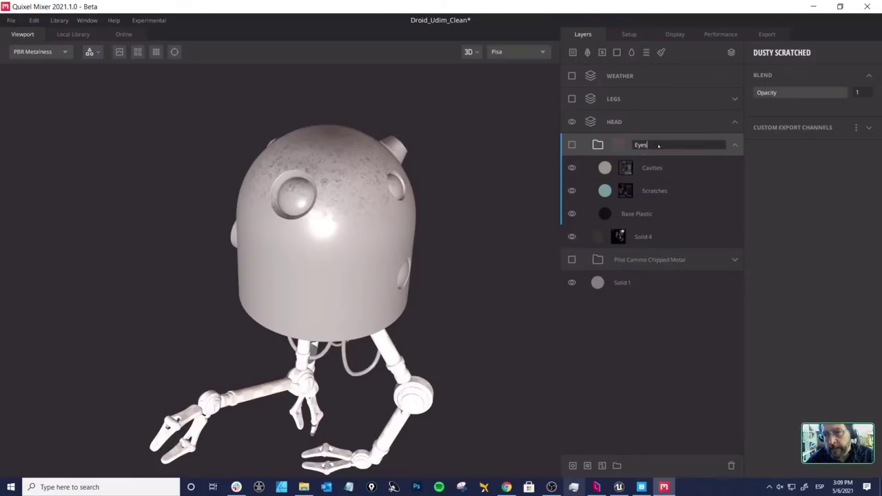
pyautogui.press('Return')
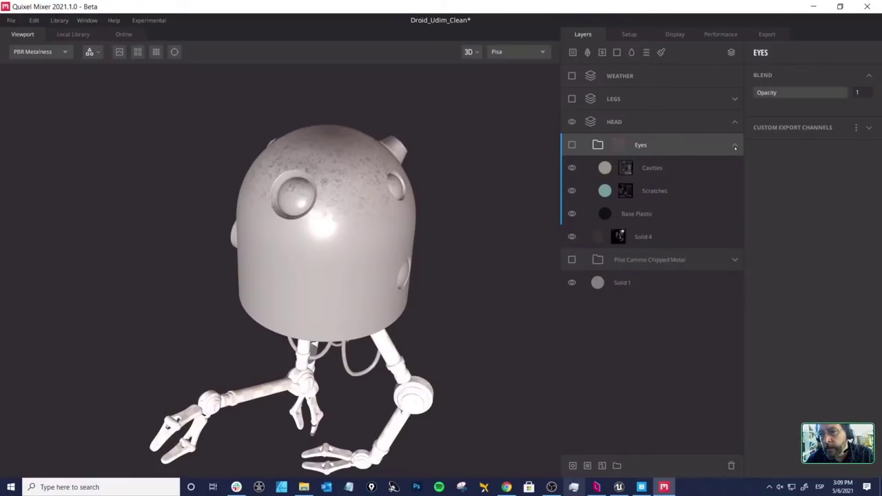
pyautogui.click(734, 146)
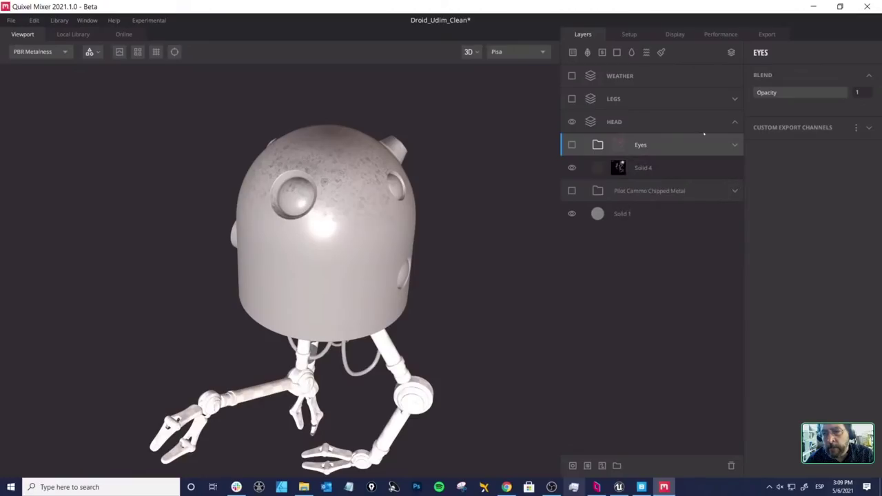
pyautogui.click(571, 145)
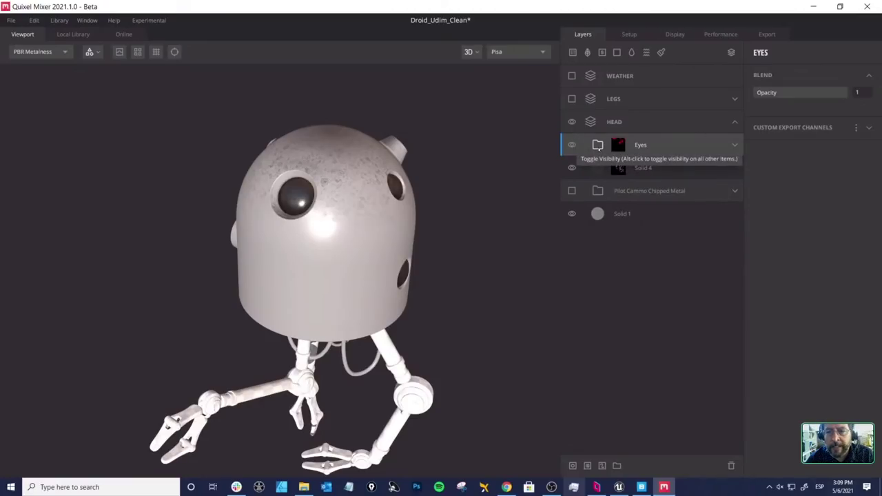
# Step: Toggle the Solid 4 layer's visibility to check its effect on the head, and rename the layer to Stains
pyautogui.click(599, 168)
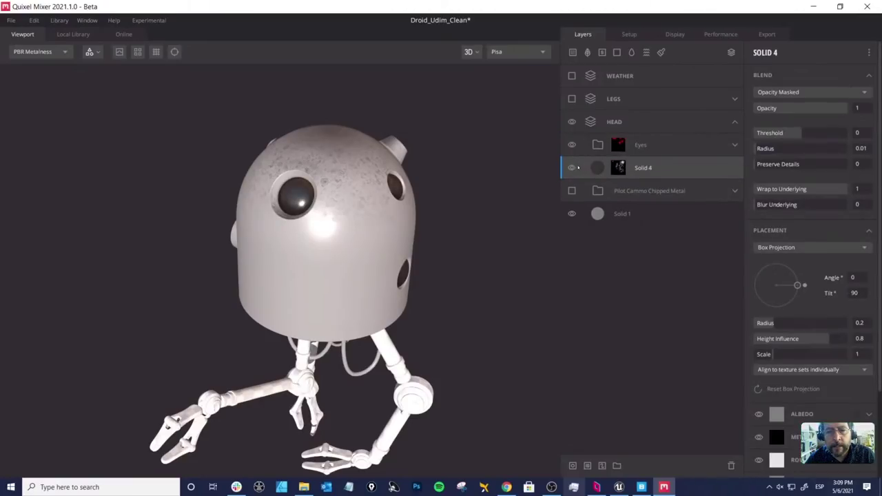
pyautogui.click(571, 168)
pyautogui.click(571, 168)
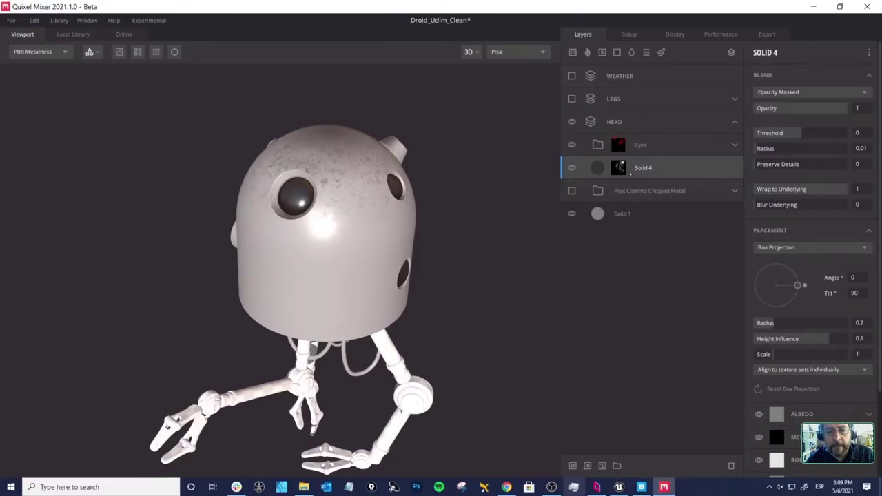
pyautogui.doubleClick(648, 167)
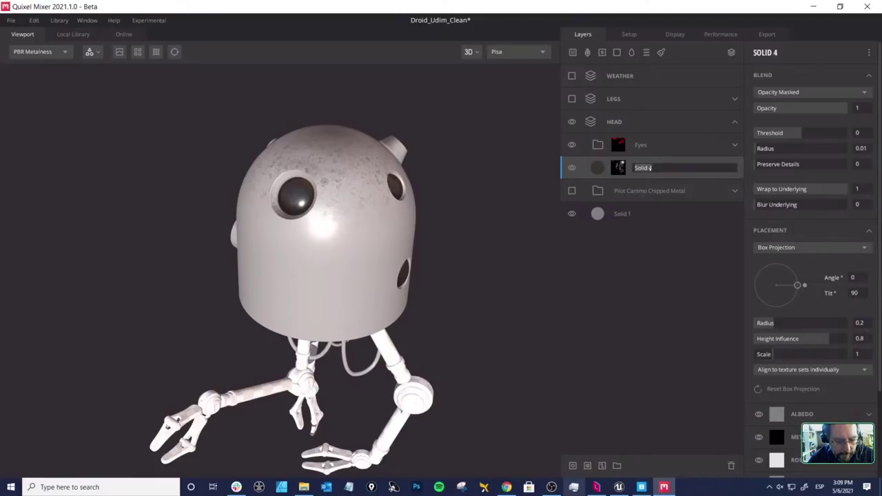
pyautogui.write('Stains')
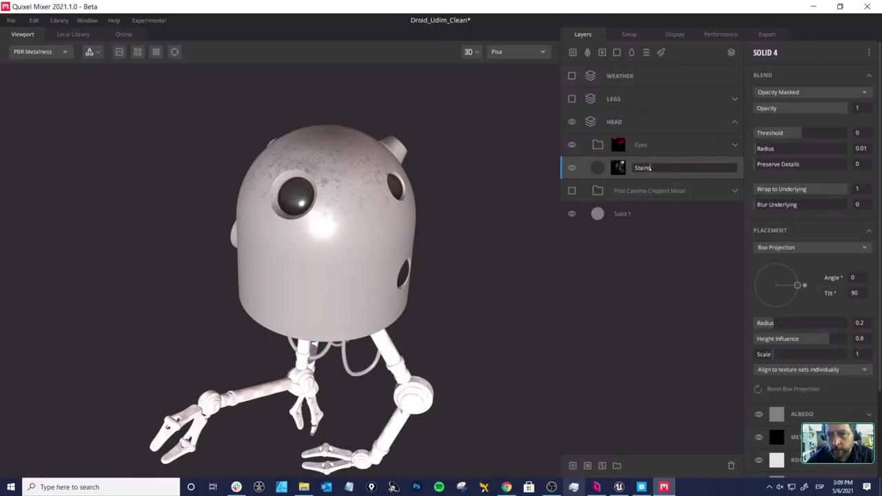
pyautogui.press('Return')
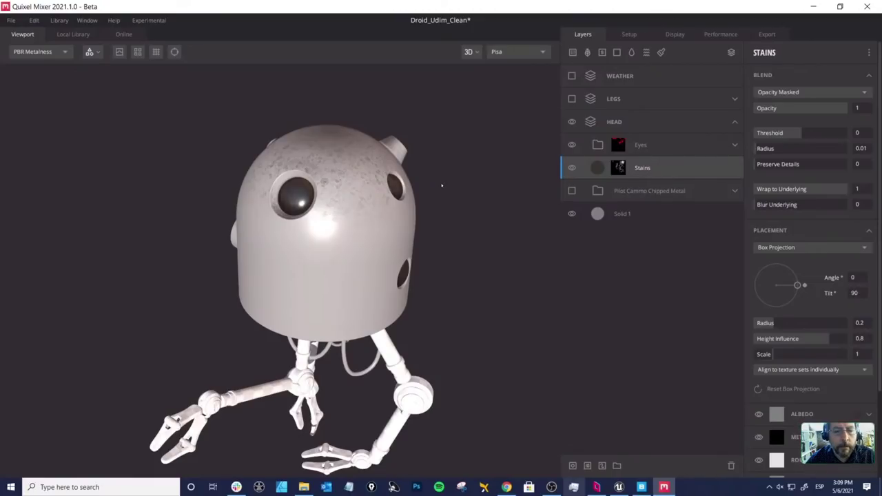
# Step: Make the Pilot Cammo Chipped Metal group visible, expand it and rename it to Head
pyautogui.moveTo(443, 197); pyautogui.dragTo(433, 201)
pyautogui.moveTo(459, 188); pyautogui.dragTo(452, 184, button='middle')
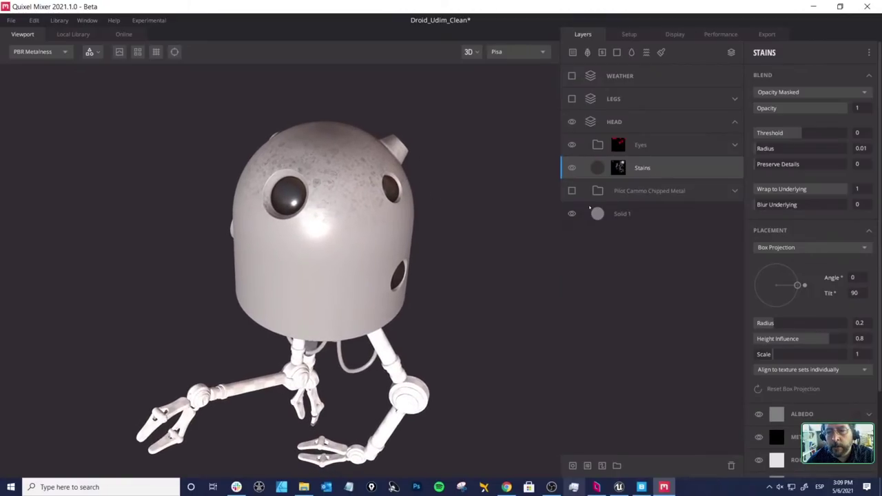
pyautogui.click(598, 193)
pyautogui.click(571, 191)
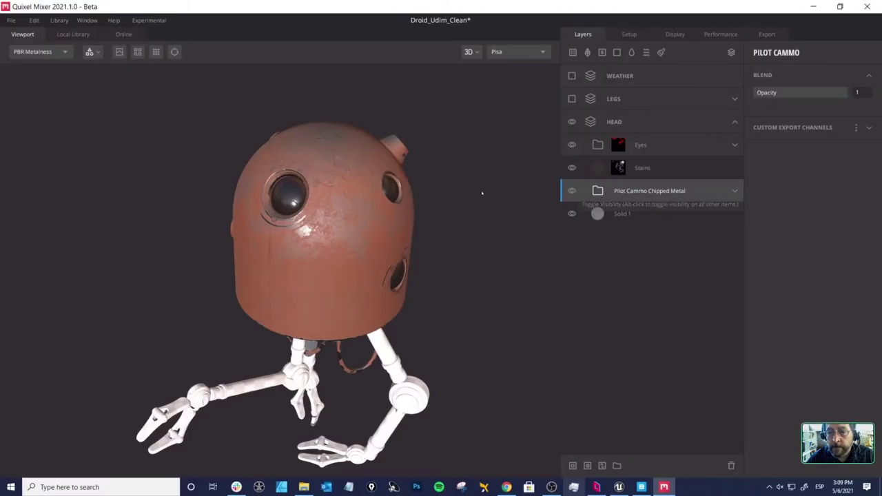
pyautogui.click(735, 192)
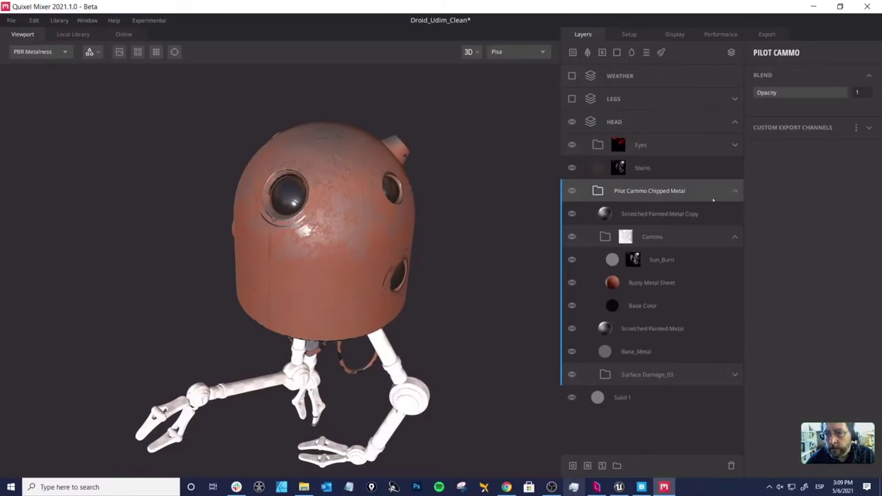
pyautogui.doubleClick(630, 193)
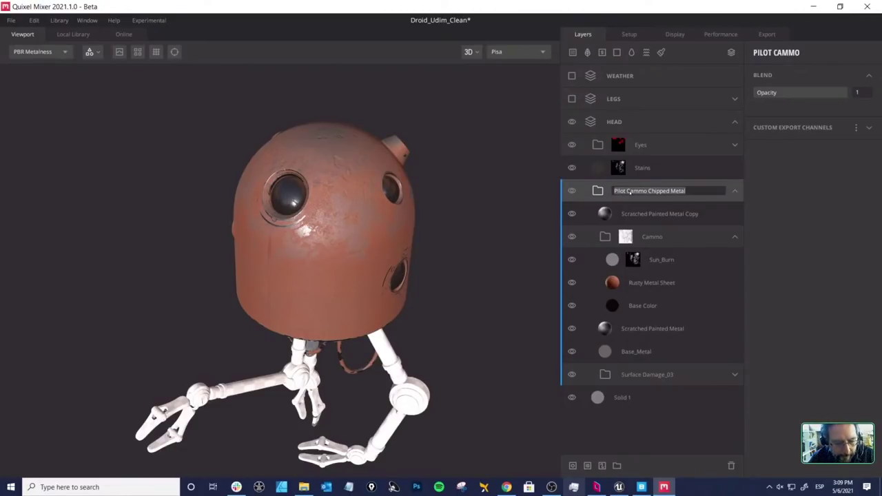
pyautogui.write('Head')
pyautogui.press('Return')
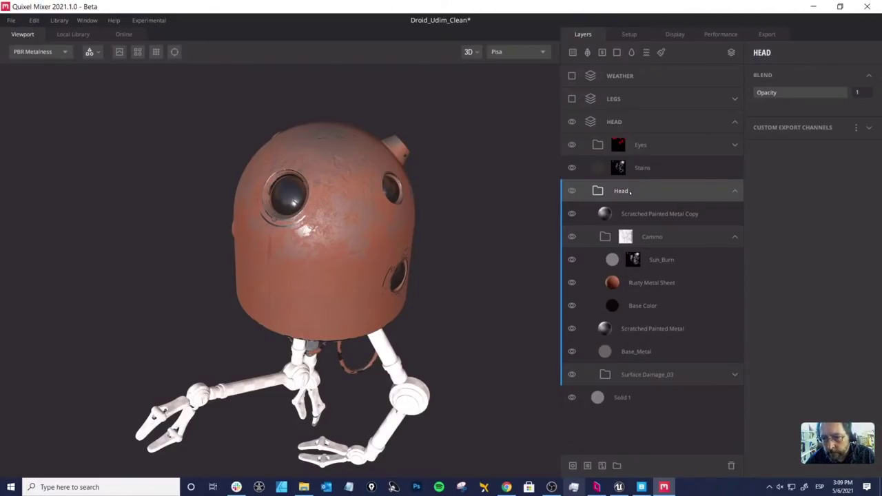
# Step: Examine the Rusty Metal Sheet layer on the head up close and compare the surface with the layer hidden and shown
pyautogui.click(615, 286)
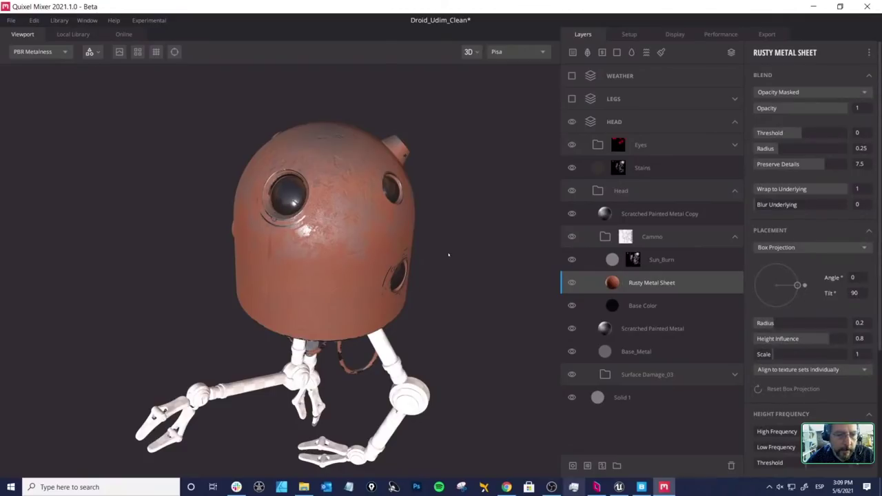
pyautogui.scroll(4, 321, 231)
pyautogui.moveTo(320, 233); pyautogui.dragTo(248, 265)
pyautogui.scroll(2, 308, 268)
pyautogui.scroll(-1, 248, 265)
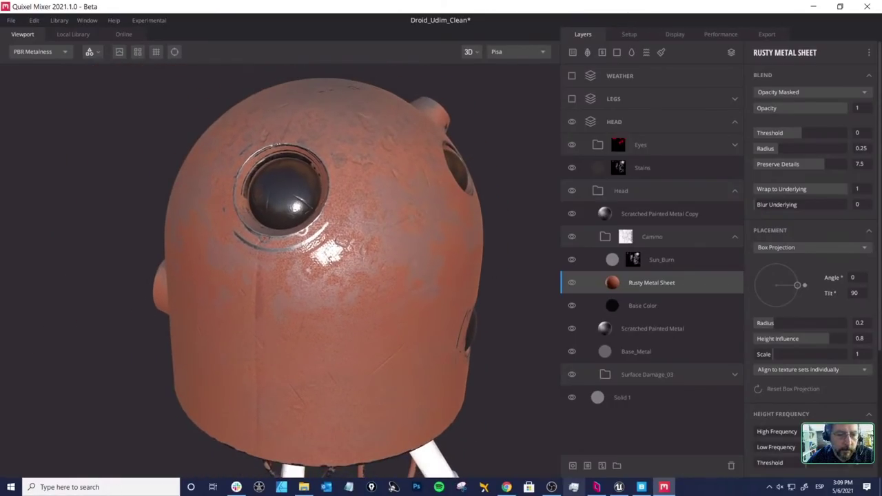
pyautogui.keyDown('alt'); pyautogui.moveTo(349, 278); pyautogui.dragTo(345, 258, button='middle'); pyautogui.keyUp('alt')
pyautogui.scroll(-2, 394, 260)
pyautogui.keyDown('alt'); pyautogui.moveTo(394, 260); pyautogui.dragTo(325, 230); pyautogui.keyUp('alt')
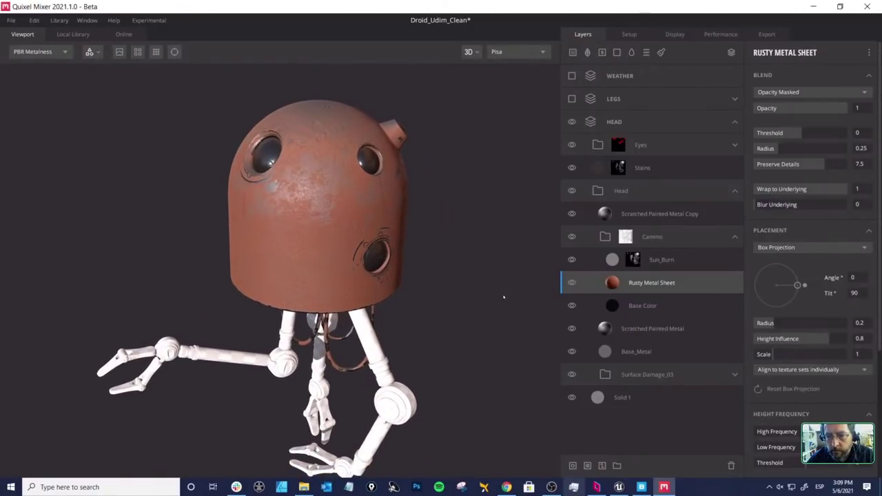
pyautogui.click(571, 283)
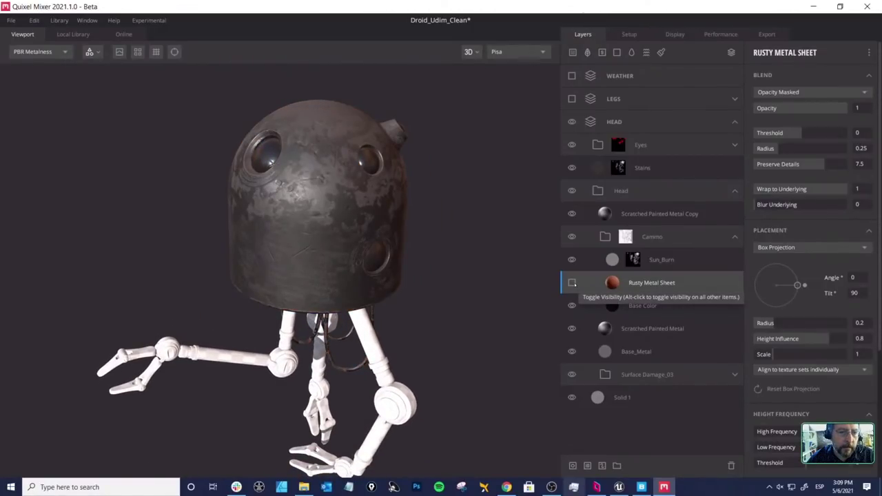
pyautogui.click(572, 282)
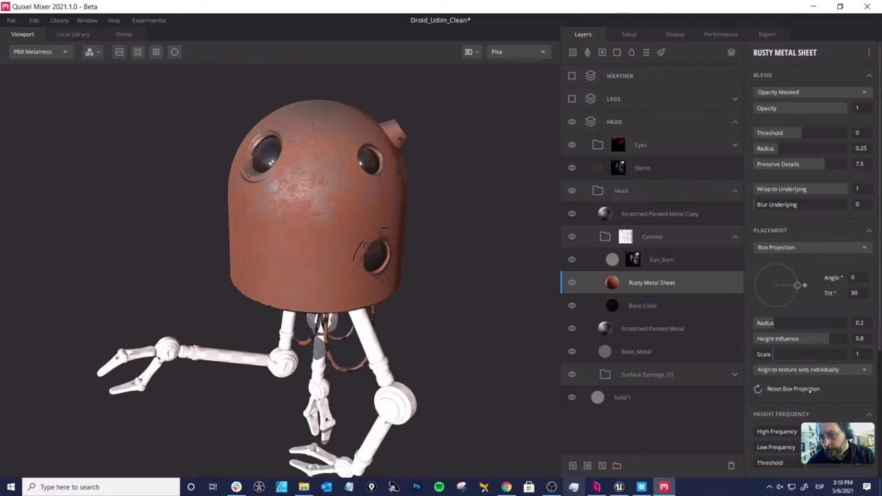
# Step: Set the albedo blend mode of the Rusty Metal Sheet layer to Multiply
pyautogui.scroll(-1, 810, 390)
pyautogui.click(614, 305)
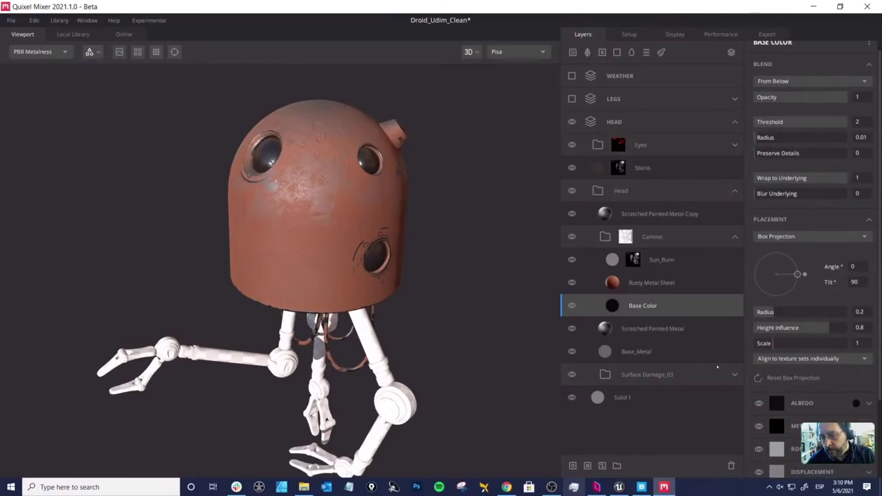
pyautogui.click(651, 282)
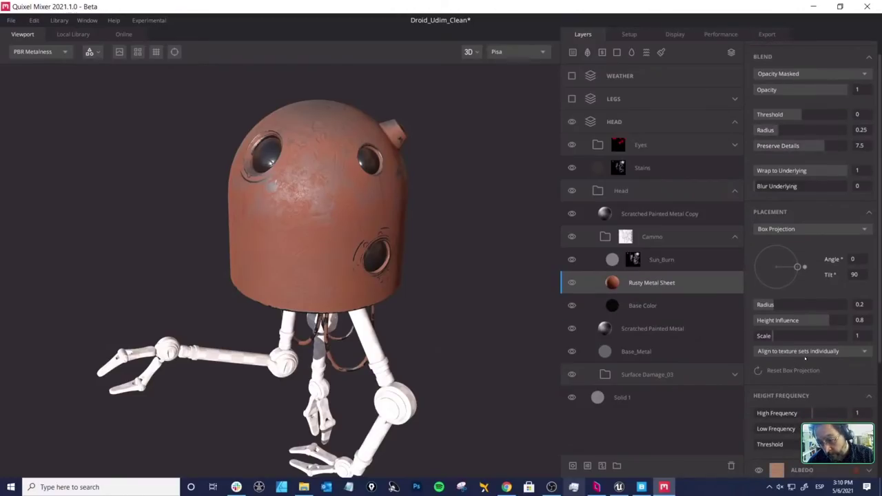
pyautogui.scroll(-4, 805, 358)
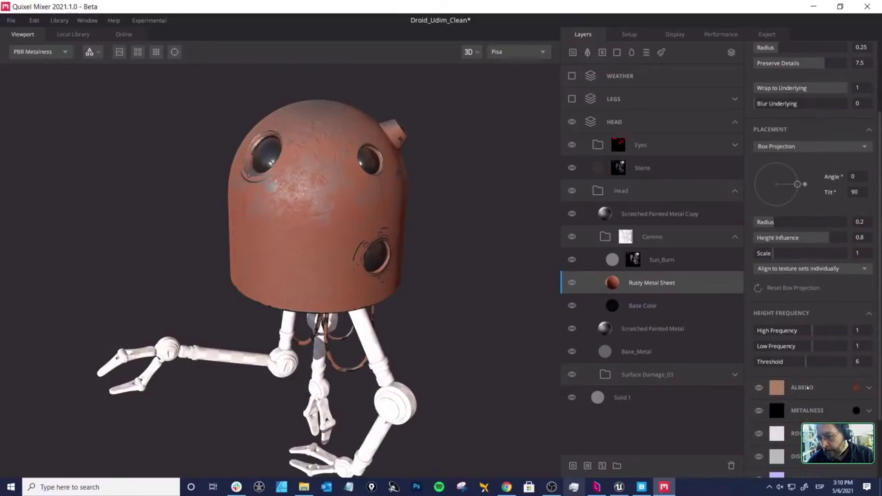
pyautogui.click(806, 387)
pyautogui.scroll(-2, 792, 396)
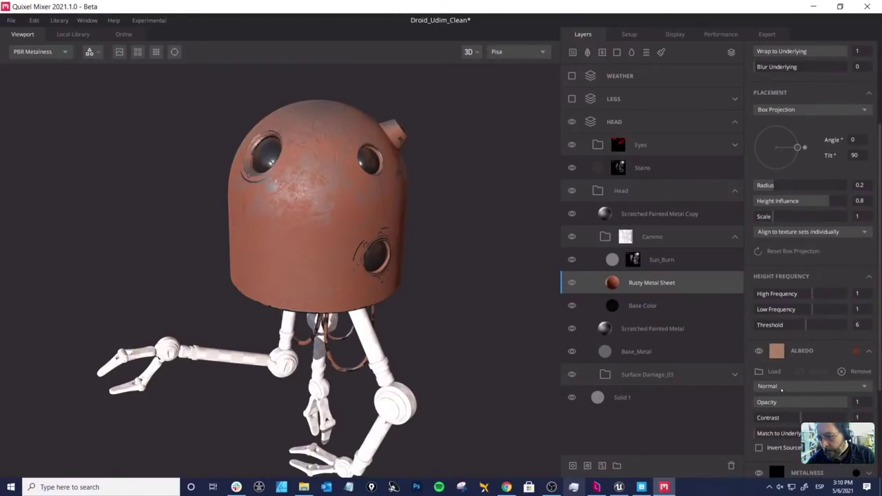
pyautogui.click(781, 387)
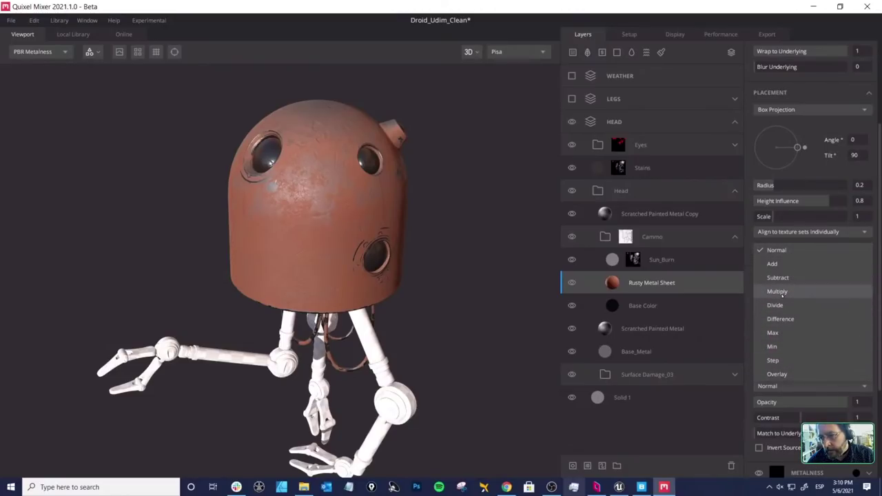
pyautogui.click(777, 292)
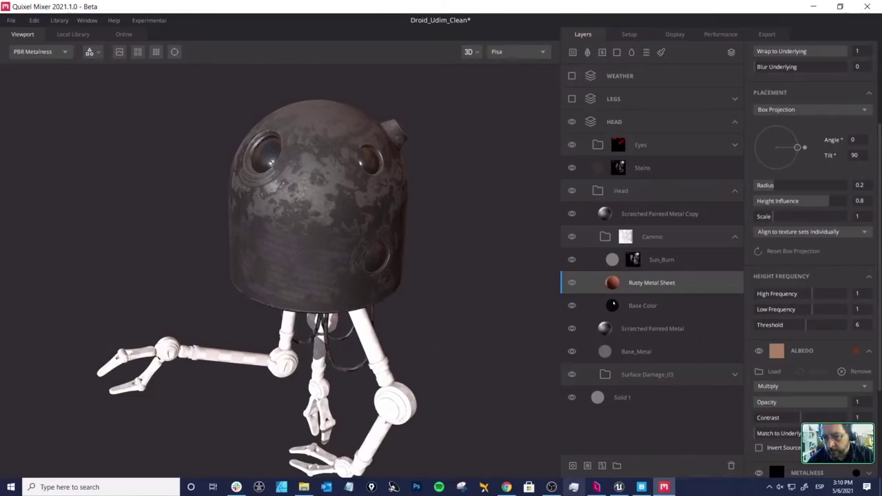
# Step: Change the albedo color of the Base Color layer in the Cammo group to teal, hex 398D98, and check it on the head
pyautogui.click(612, 305)
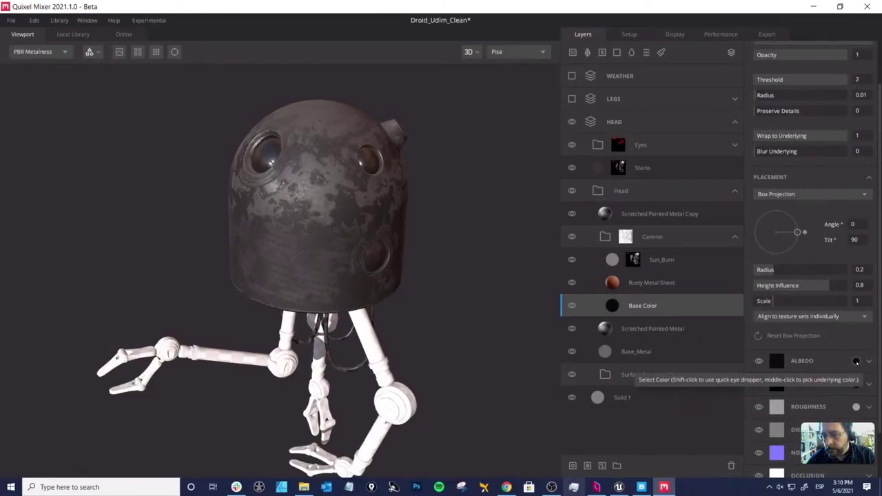
pyautogui.click(856, 361)
pyautogui.click(532, 295)
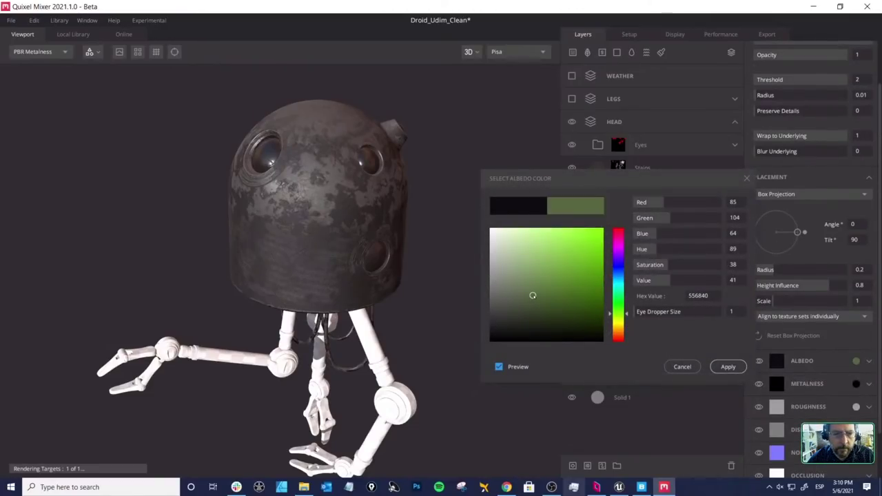
pyautogui.moveTo(533, 295); pyautogui.dragTo(506, 300)
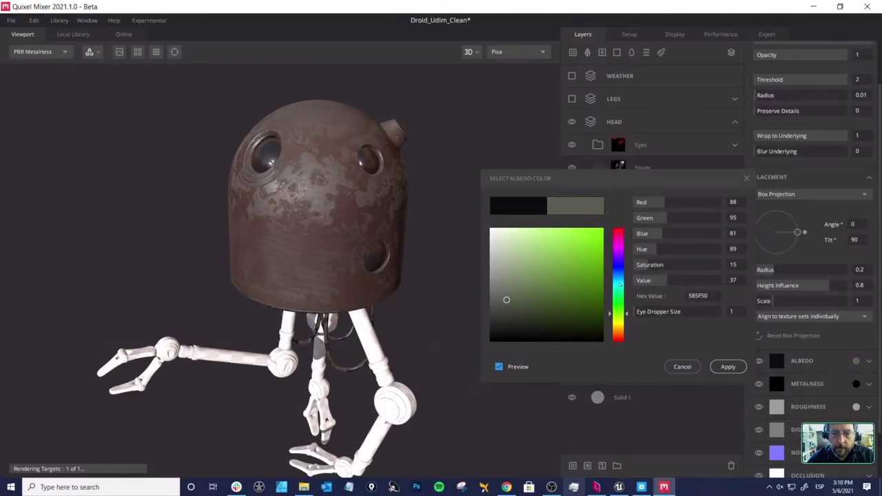
pyautogui.click(618, 284)
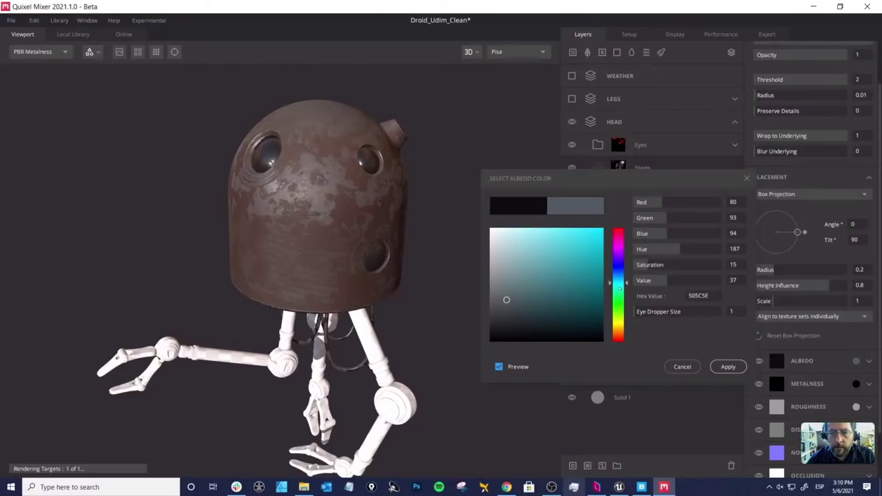
pyautogui.moveTo(527, 285); pyautogui.dragTo(560, 274)
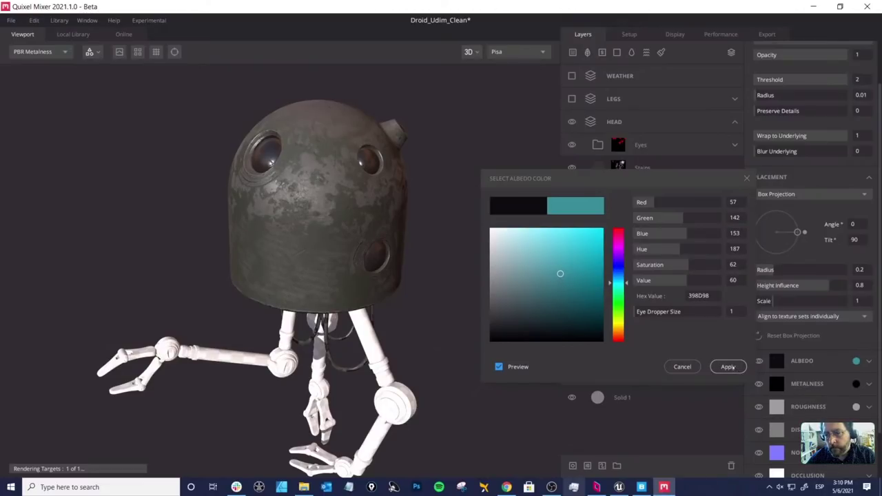
pyautogui.click(733, 370)
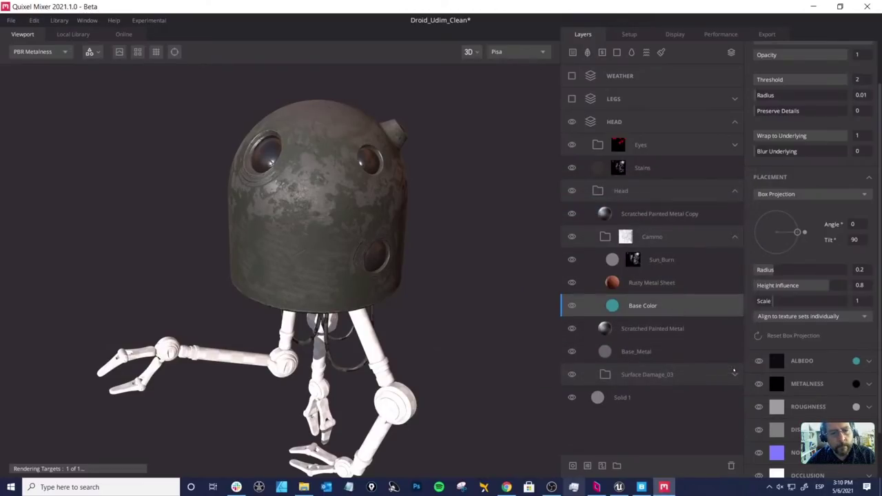
pyautogui.moveTo(452, 210); pyautogui.dragTo(363, 175)
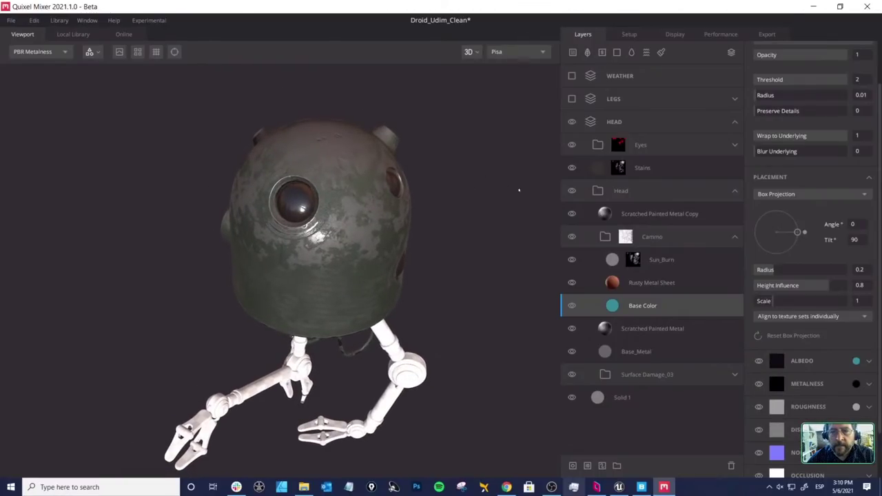
# Step: Select the Stains layer and compare the head with the layer hidden and shown
pyautogui.click(599, 171)
pyautogui.click(571, 168)
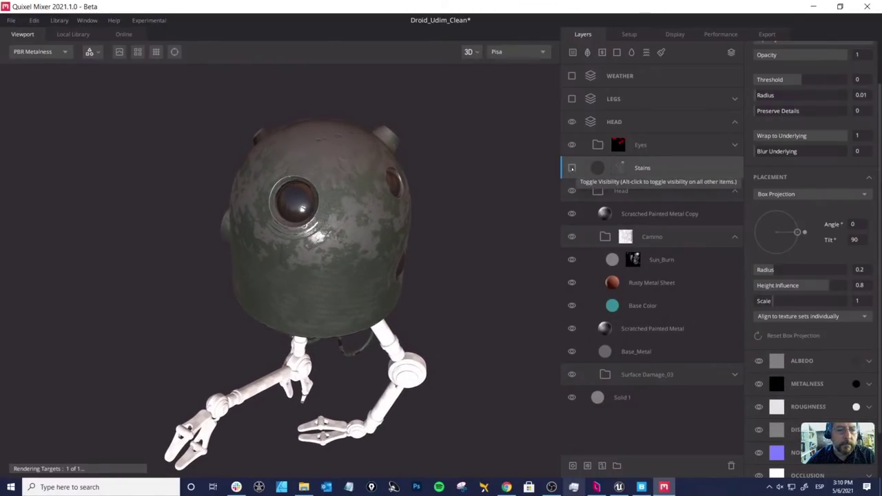
pyautogui.click(571, 168)
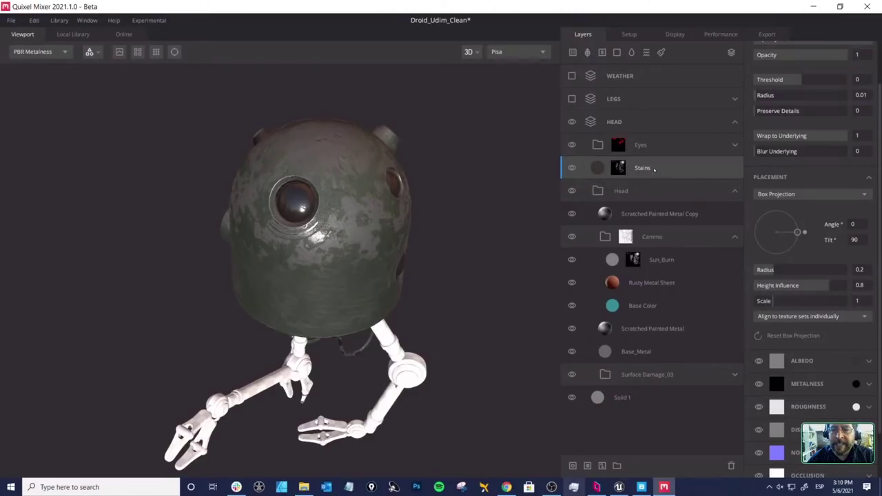
pyautogui.click(571, 168)
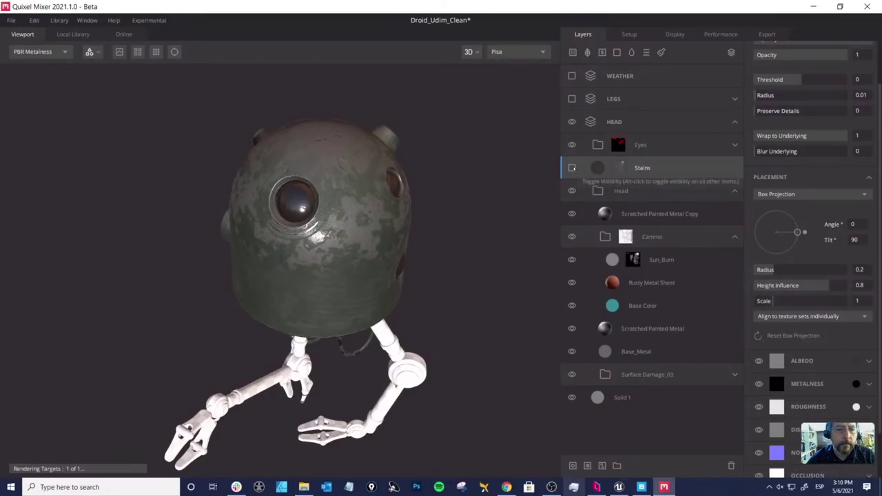
pyautogui.click(571, 168)
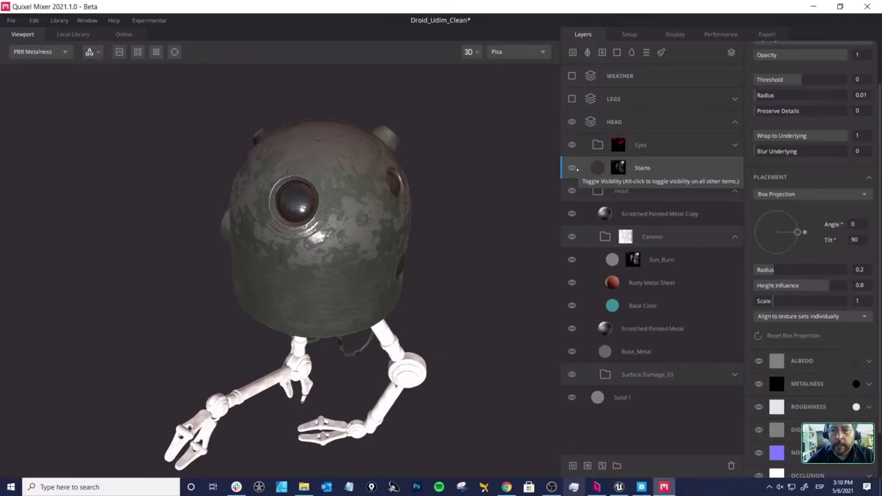
pyautogui.moveTo(449, 199); pyautogui.dragTo(449, 211)
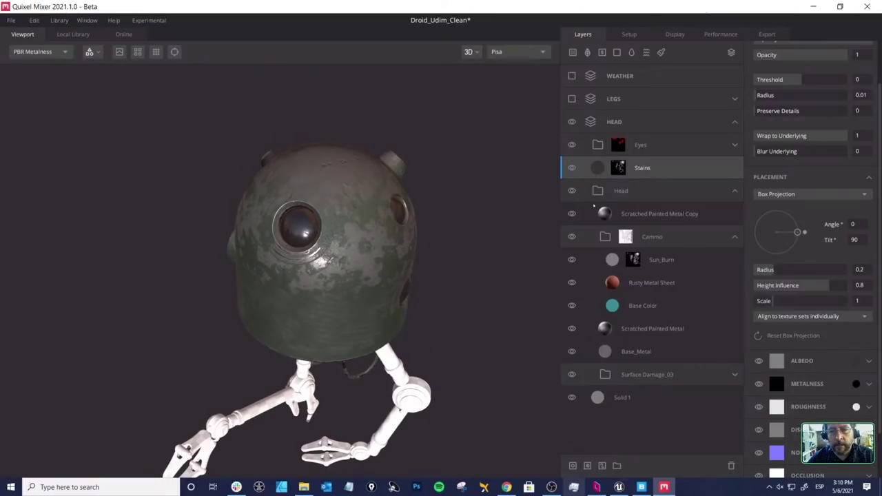
# Step: Inspect the Stains layer's mask on the head, then return to the layer's settings and shaded view
pyautogui.click(618, 167)
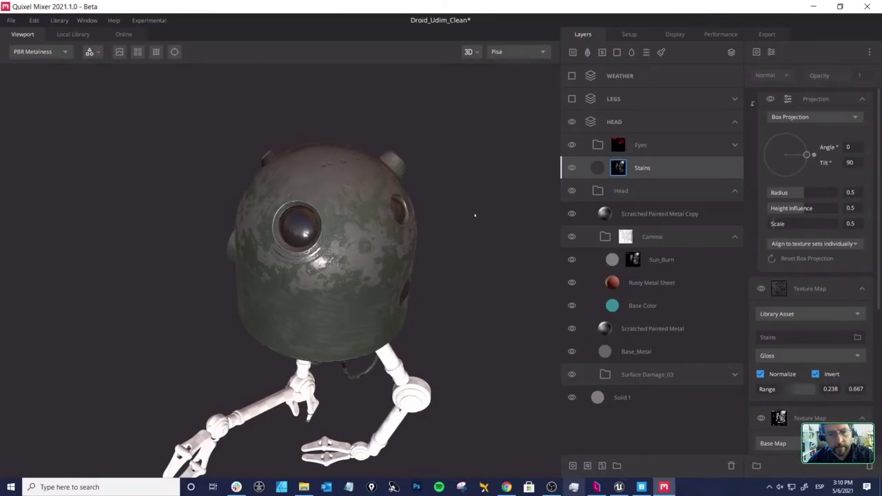
pyautogui.press('m')
pyautogui.moveTo(468, 232)
pyautogui.mouseDown()
pyautogui.moveTo(461, 215)
pyautogui.moveTo(475, 227)
pyautogui.mouseUp()
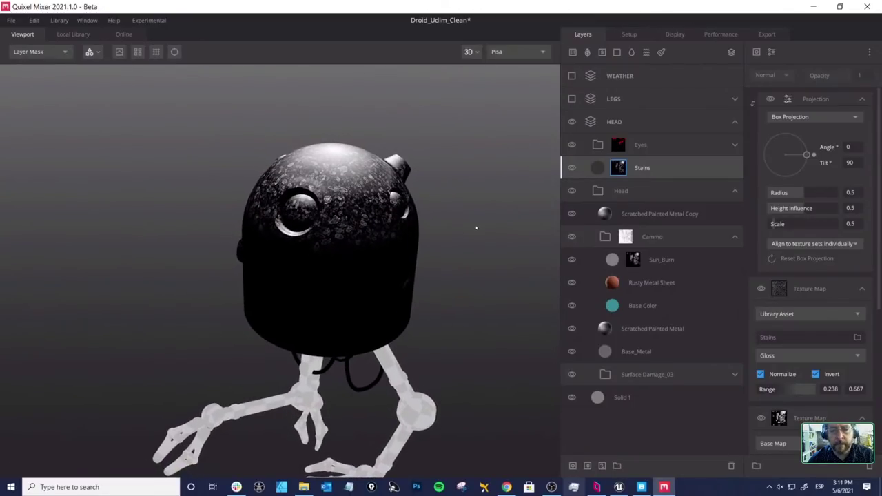
pyautogui.click(596, 168)
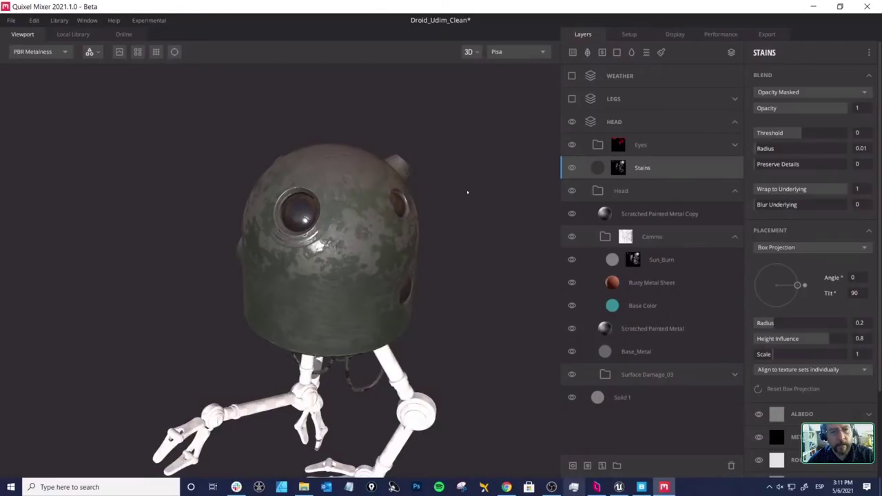
pyautogui.moveTo(467, 192)
pyautogui.mouseDown()
pyautogui.moveTo(466, 205)
pyautogui.moveTo(450, 186)
pyautogui.moveTo(462, 204)
pyautogui.mouseUp()
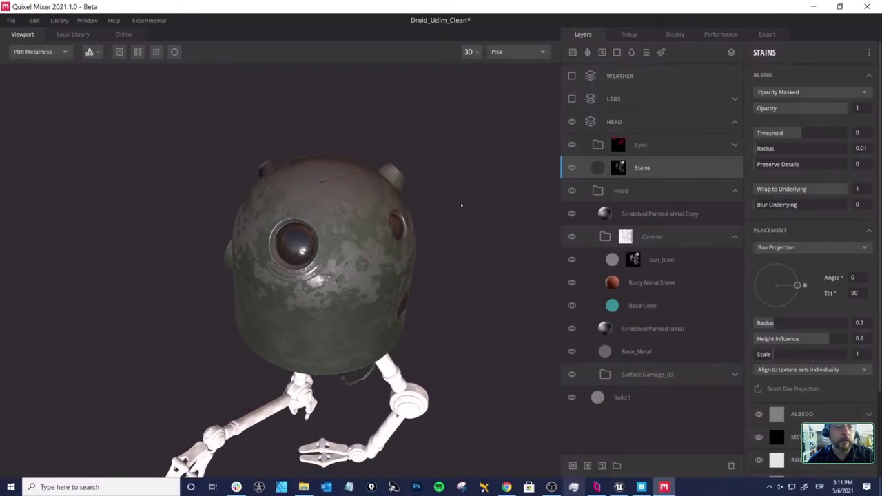
# Step: Search the local library's surfaces for dirt and browse the materials
pyautogui.click(72, 34)
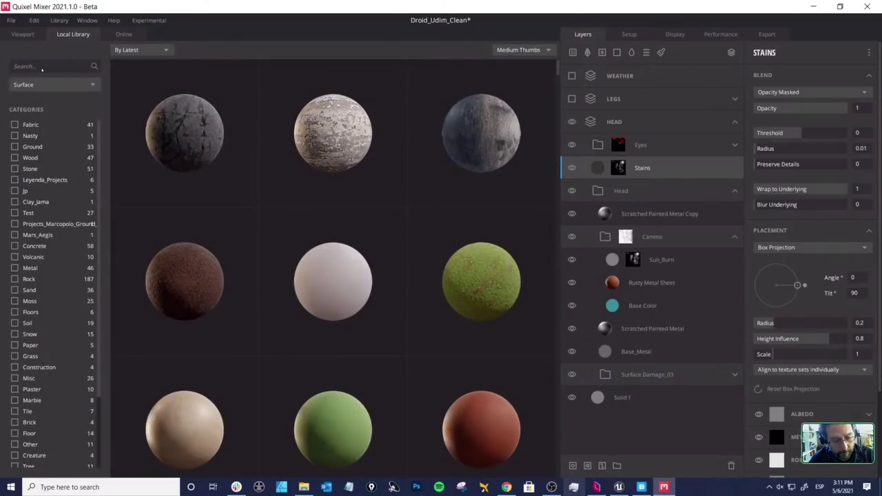
pyautogui.click(41, 67)
pyautogui.write('dirt')
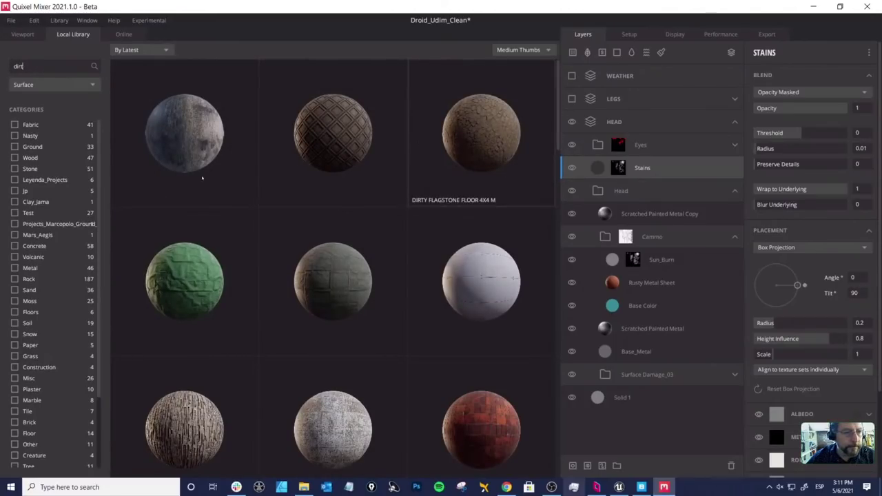
pyautogui.scroll(-2, 283, 268)
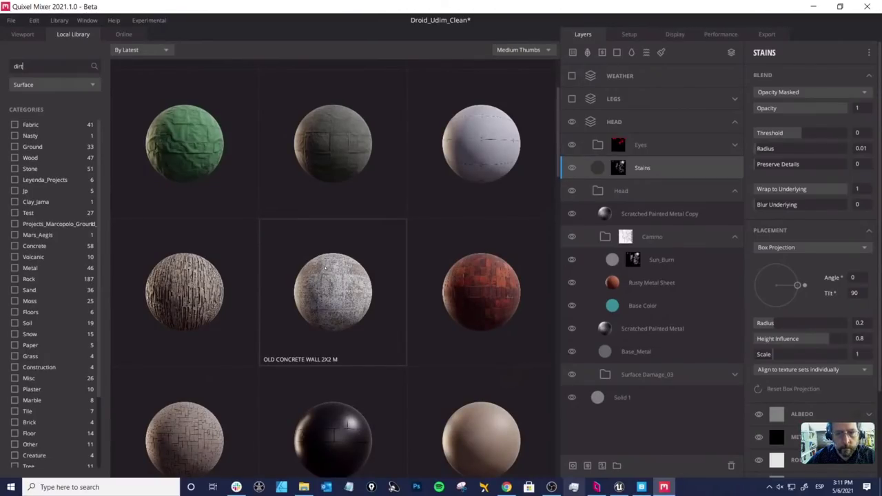
pyautogui.scroll(-1, 323, 266)
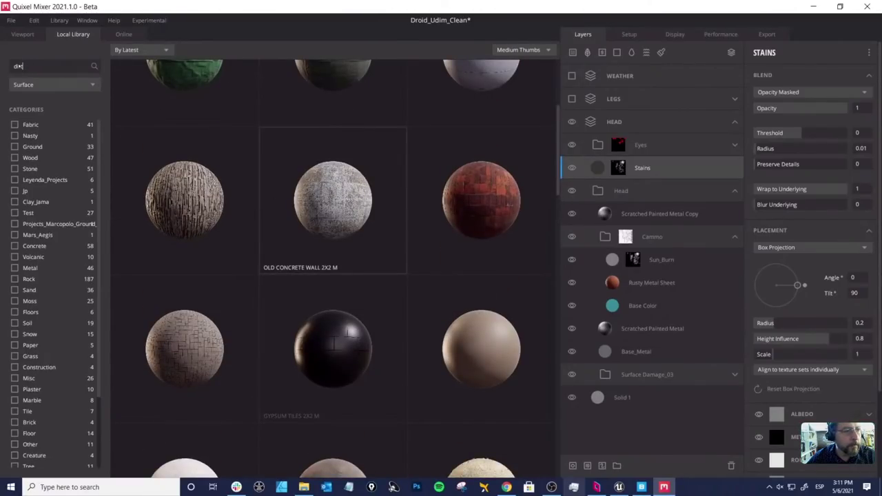
# Step: Search the local library for dust and add the Metal Dust 2X2 M surface above the Stains layer
pyautogui.click(36, 69)
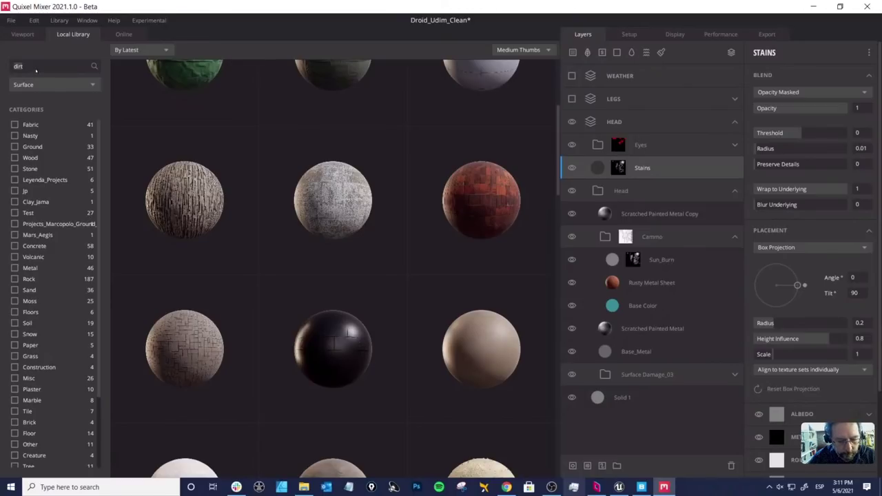
pyautogui.write('dus')
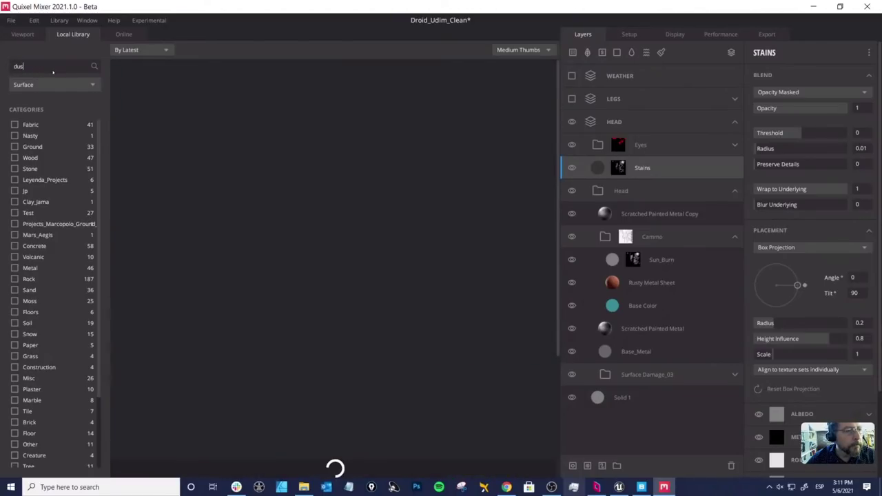
pyautogui.write('t')
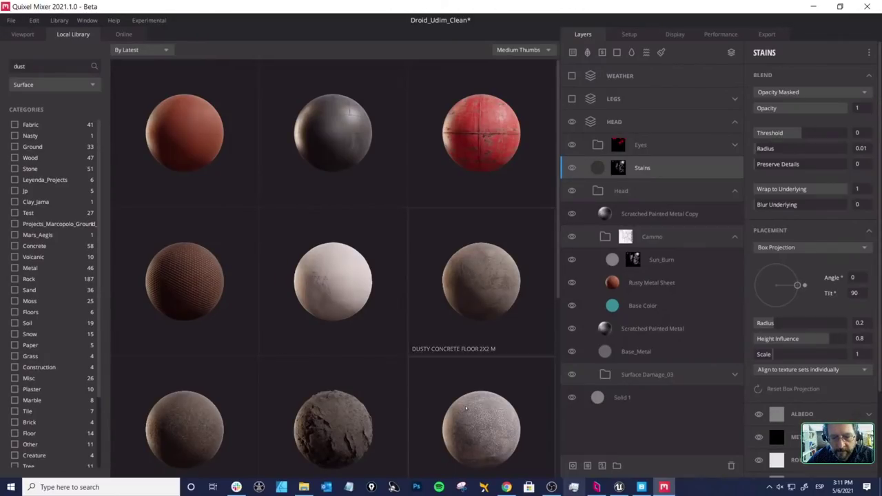
pyautogui.scroll(-2, 477, 279)
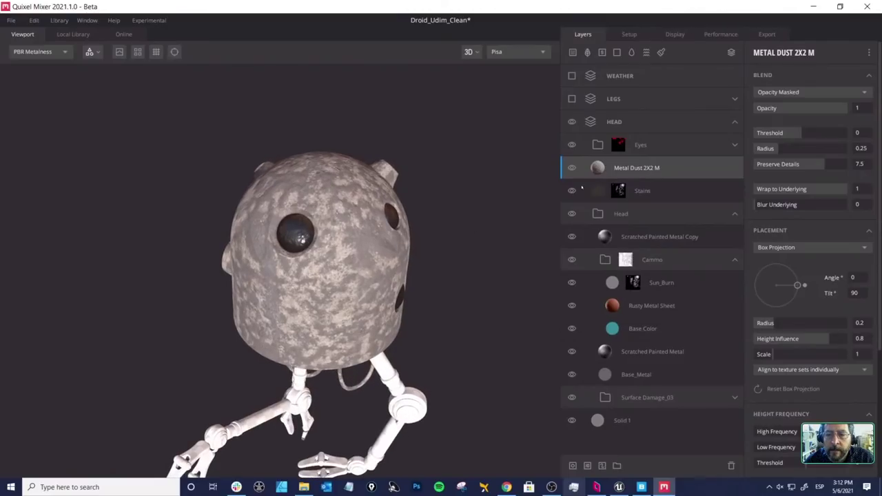
# Step: Hide the Metal Dust 2X2 M layer and copy the mask stack of the Stains layer
pyautogui.click(571, 167)
pyautogui.click(602, 196)
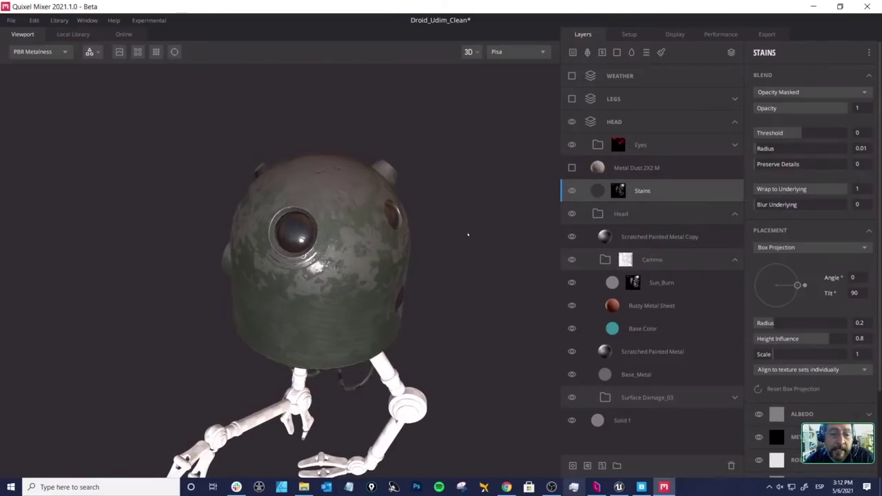
pyautogui.moveTo(468, 235)
pyautogui.mouseDown()
pyautogui.moveTo(427, 244)
pyautogui.moveTo(458, 273)
pyautogui.moveTo(464, 240)
pyautogui.moveTo(475, 234)
pyautogui.mouseUp()
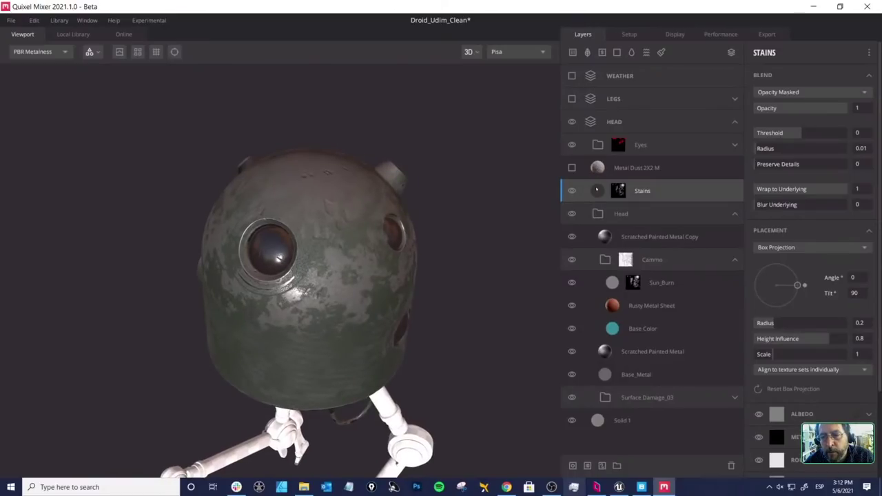
pyautogui.click(618, 190)
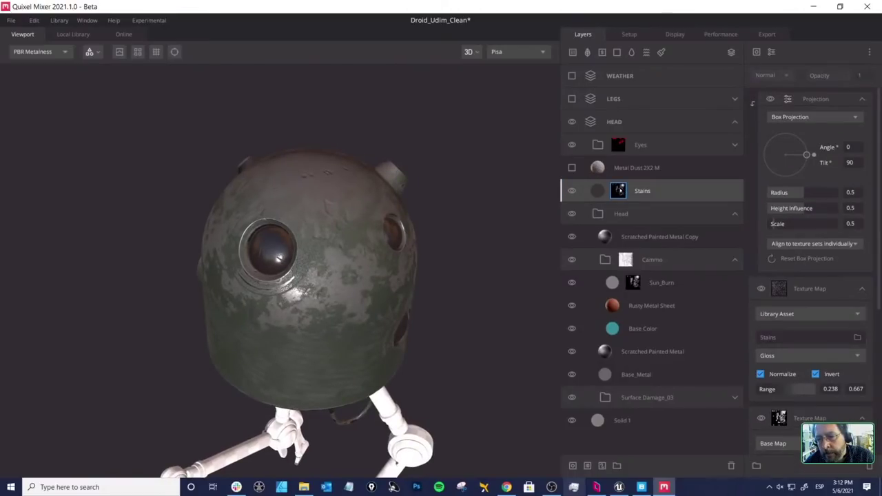
pyautogui.rightClick(620, 191)
pyautogui.click(630, 195)
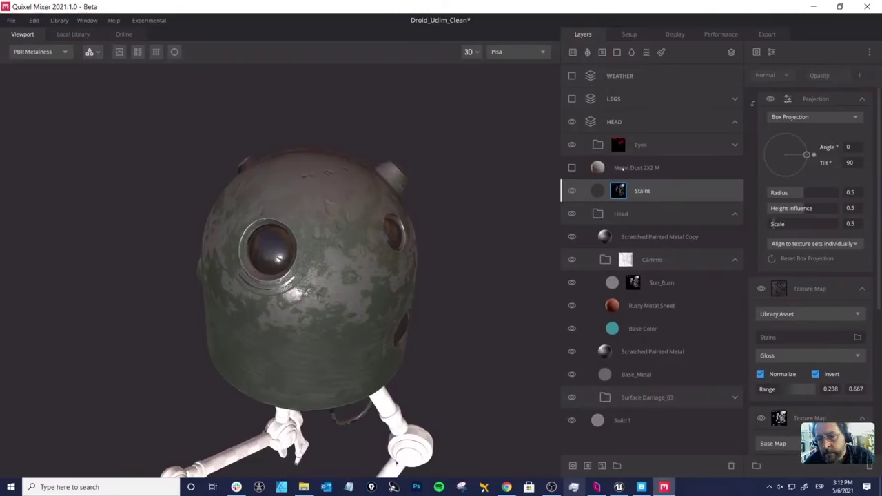
# Step: Show the Metal Dust 2X2 M layer and paste the copied mask stack onto it
pyautogui.click(571, 168)
pyautogui.click(620, 169)
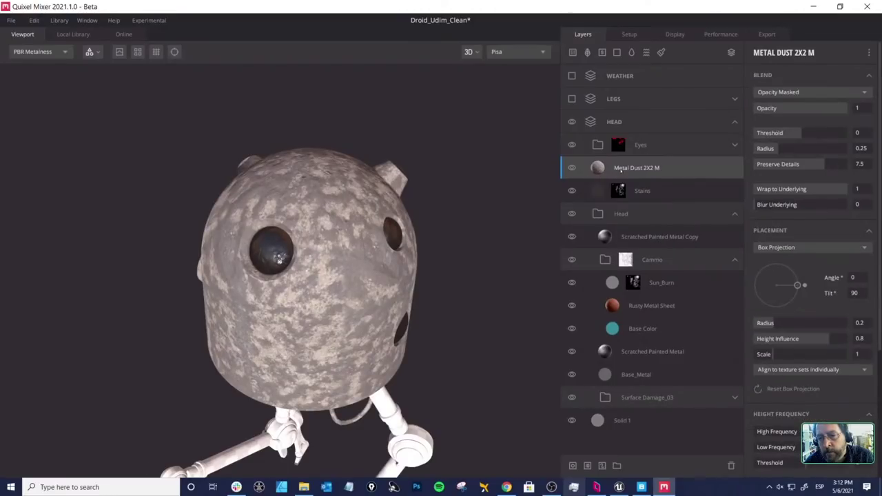
pyautogui.rightClick(621, 170)
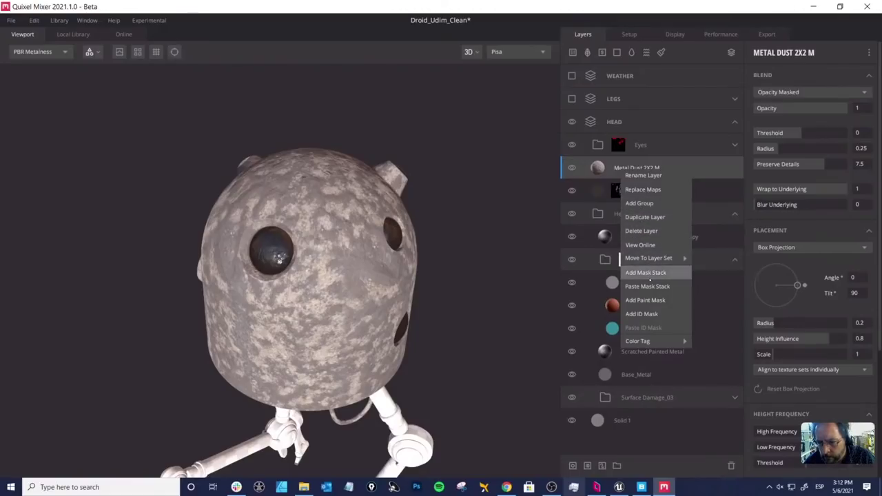
pyautogui.click(615, 190)
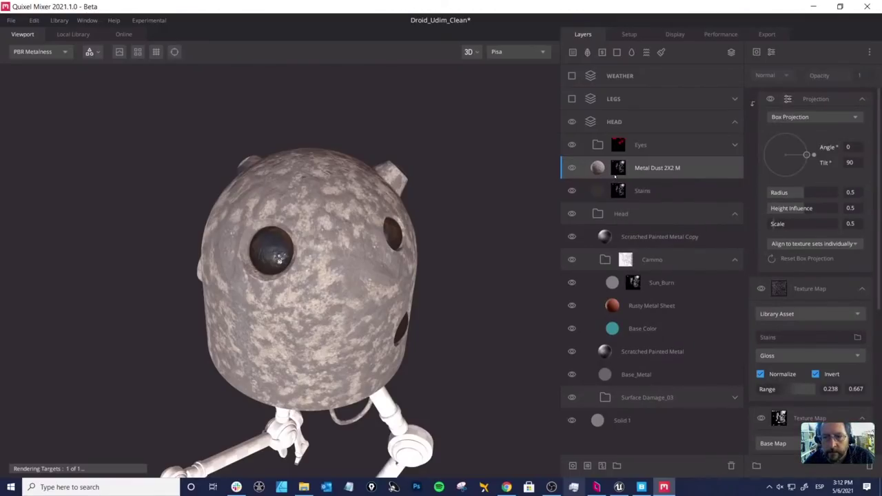
# Step: Hide the Stains layer and inspect the masked metal dust on the head from several angles
pyautogui.click(571, 191)
pyautogui.click(571, 191)
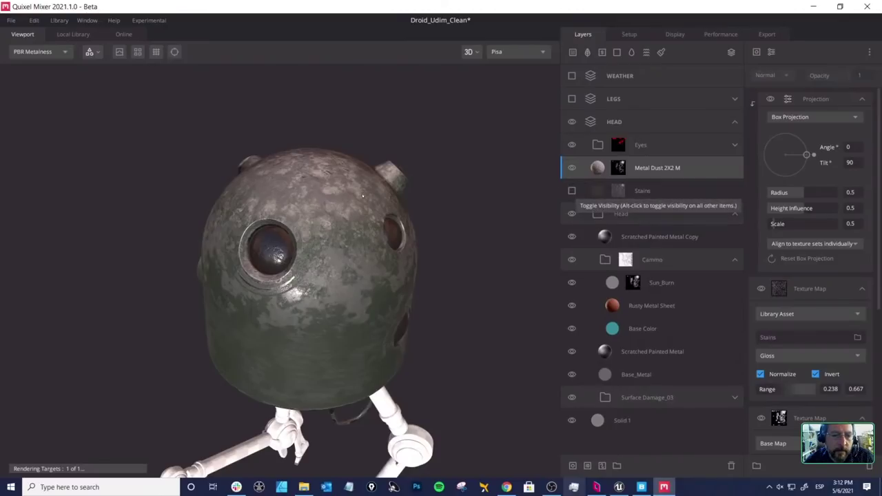
pyautogui.moveTo(430, 204); pyautogui.dragTo(558, 212)
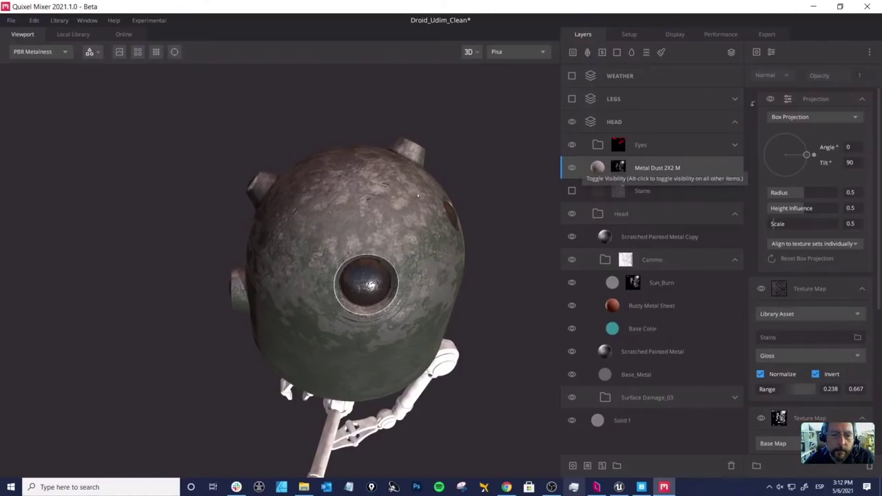
pyautogui.moveTo(523, 180); pyautogui.dragTo(448, 186)
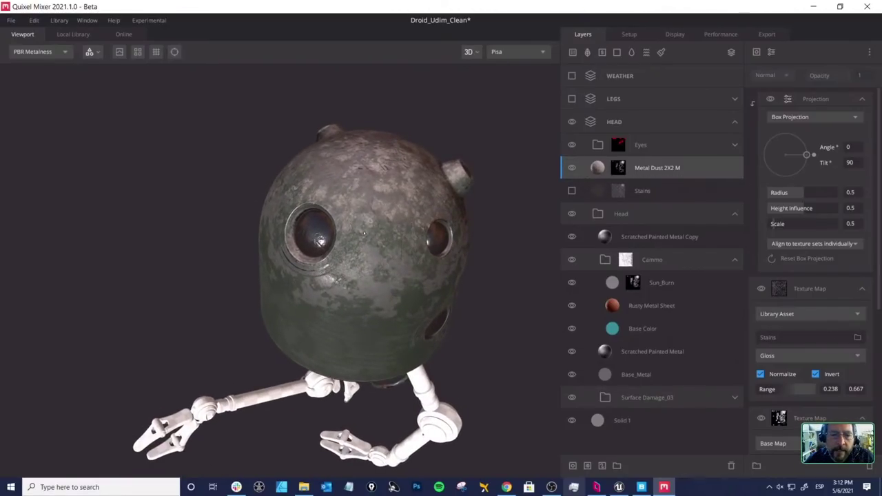
pyautogui.moveTo(364, 232); pyautogui.dragTo(369, 172)
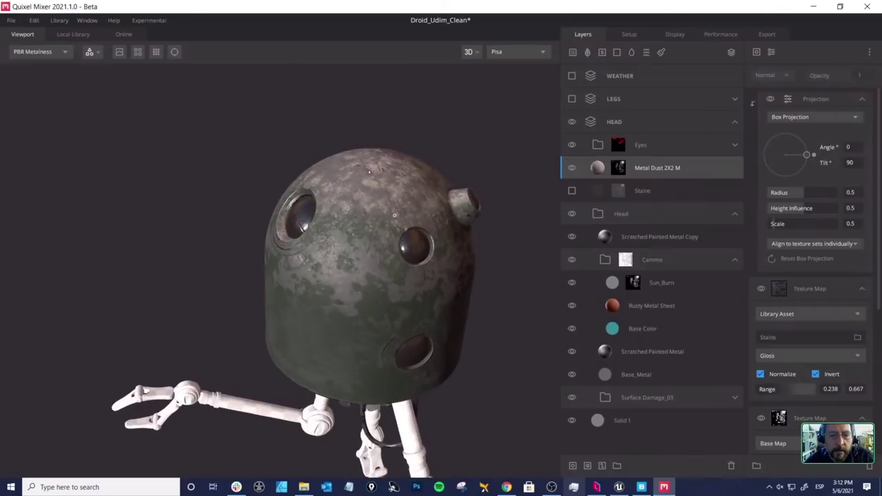
pyautogui.moveTo(394, 215); pyautogui.dragTo(360, 180)
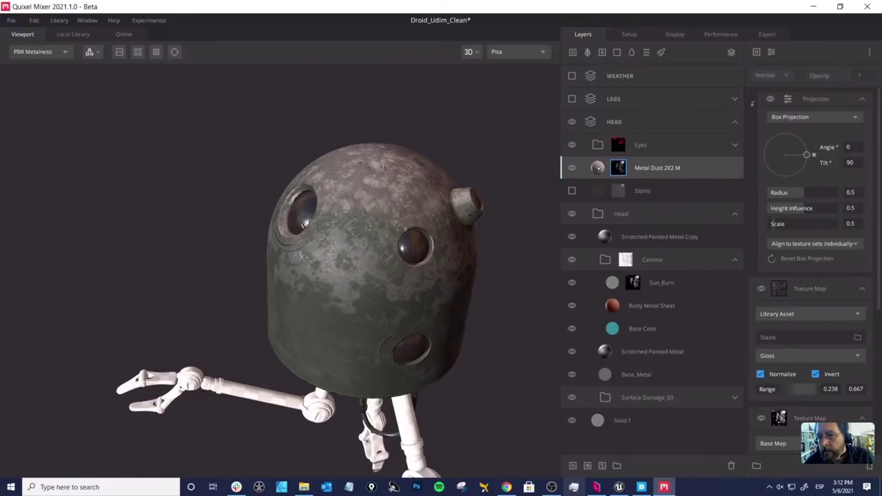
# Step: Set the placement scale of the Metal Dust 2X2 M layer to 0.5 and check the pattern on the head
pyautogui.click(598, 168)
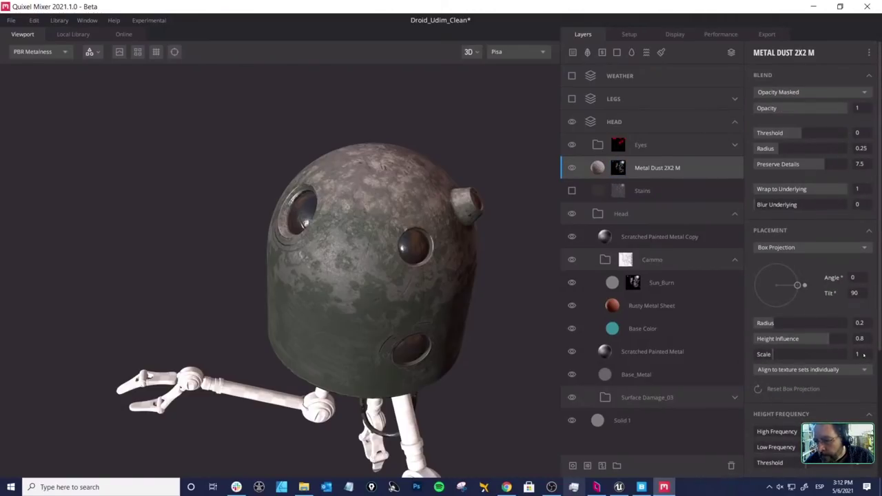
pyautogui.write('0.5')
pyautogui.press('Return')
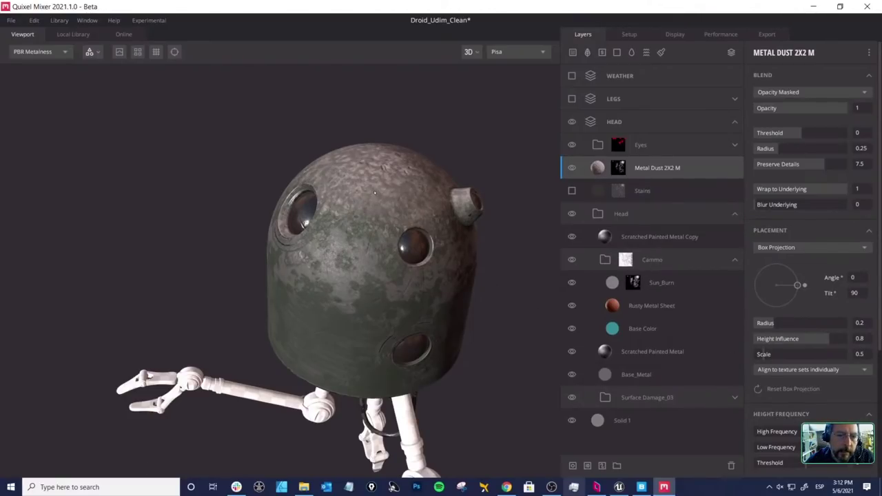
pyautogui.moveTo(374, 193); pyautogui.dragTo(351, 201)
pyautogui.scroll(3, 338, 188)
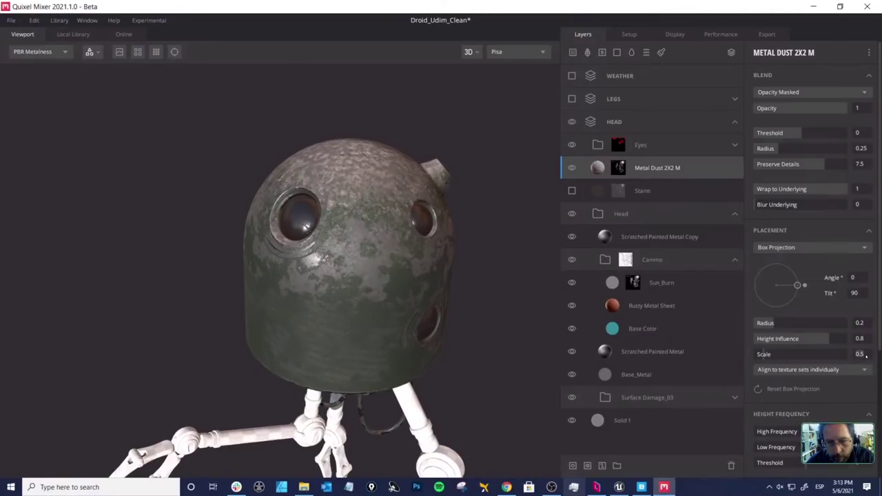
# Step: Set the placement scale of the Metal Dust 2X2 M layer to 0.2 and inspect the dust around the head
pyautogui.write('.2')
pyautogui.press('Return')
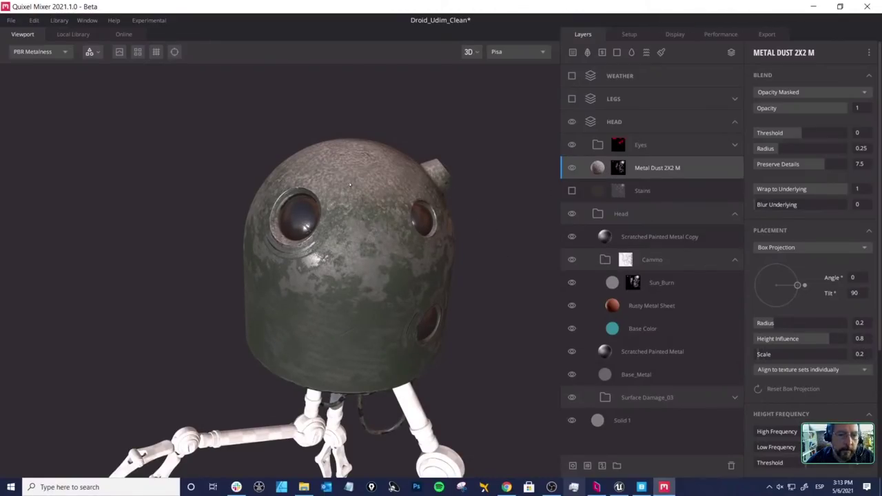
pyautogui.moveTo(347, 172); pyautogui.dragTo(359, 174)
pyautogui.moveTo(365, 208); pyautogui.dragTo(334, 177, button='middle')
pyautogui.moveTo(494, 246); pyautogui.dragTo(383, 226)
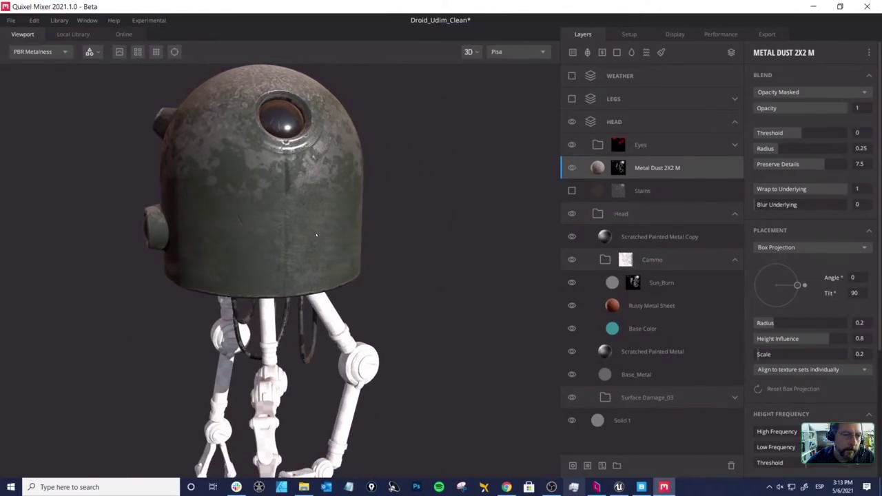
pyautogui.moveTo(316, 235); pyautogui.dragTo(366, 256)
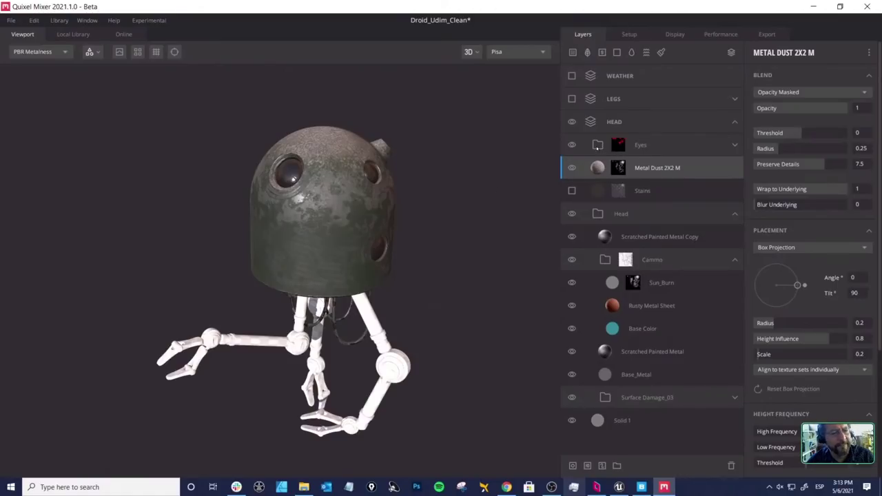
pyautogui.moveTo(429, 180); pyautogui.dragTo(446, 207)
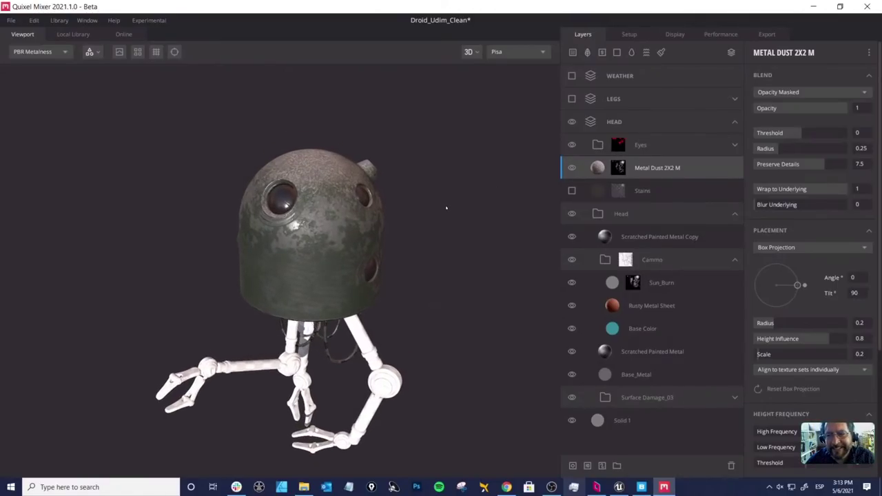
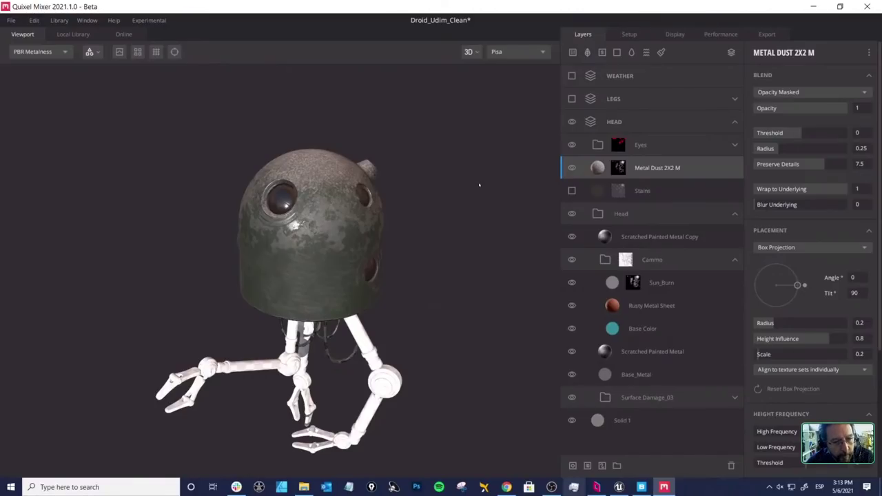
# Step: Inspect the metal dust on the droid's head from several angles and up close around the eyes
pyautogui.moveTo(353, 220)
pyautogui.mouseDown(button='middle')
pyautogui.moveTo(365, 210)
pyautogui.moveTo(350, 221)
pyautogui.moveTo(357, 217)
pyautogui.mouseUp(button='middle')
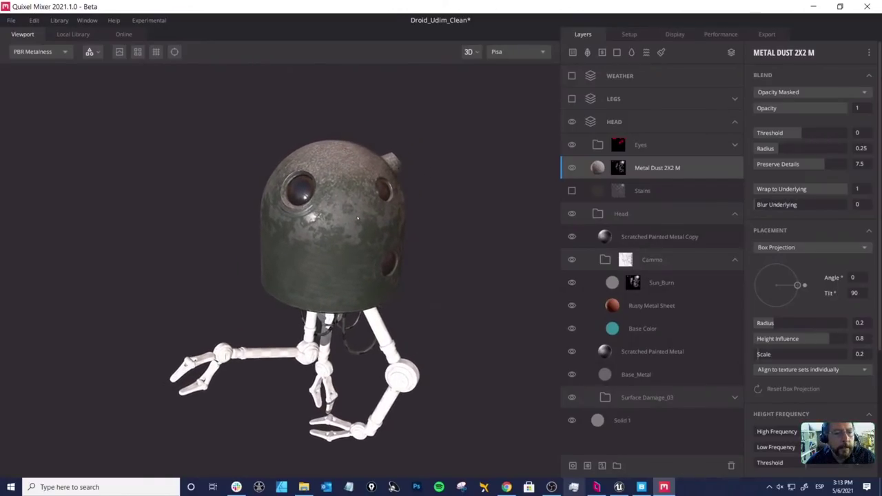
pyautogui.moveTo(358, 218); pyautogui.dragTo(375, 212)
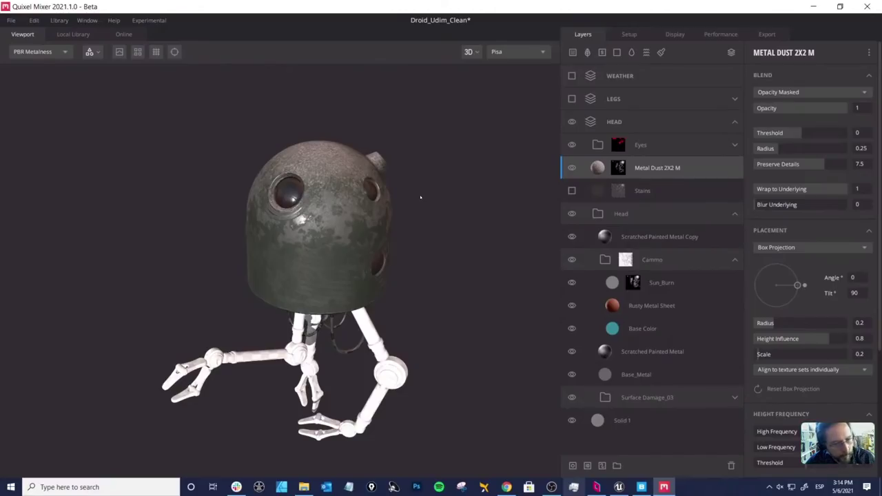
pyautogui.moveTo(353, 225); pyautogui.dragTo(363, 195, button='middle')
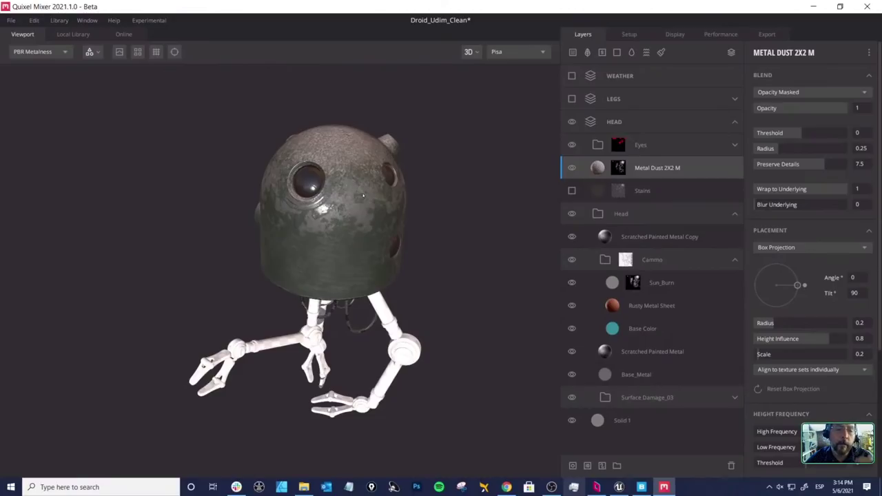
pyautogui.moveTo(363, 196); pyautogui.dragTo(356, 228)
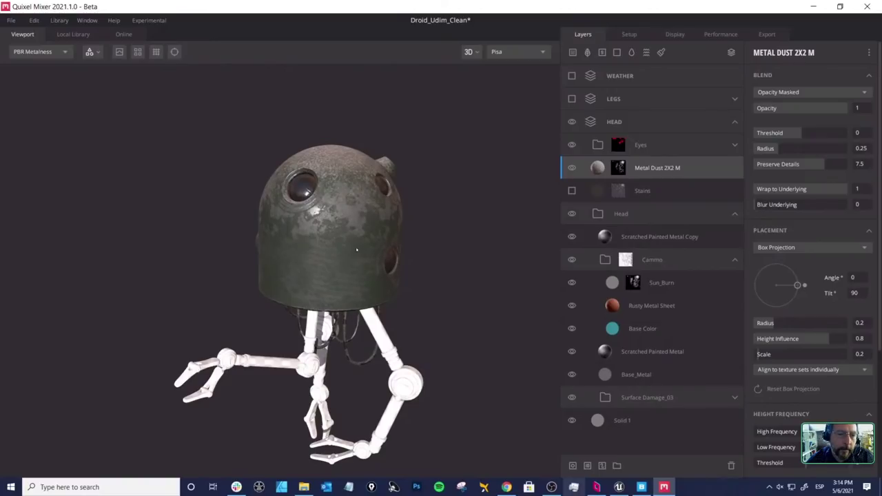
pyautogui.moveTo(350, 183); pyautogui.dragTo(346, 186)
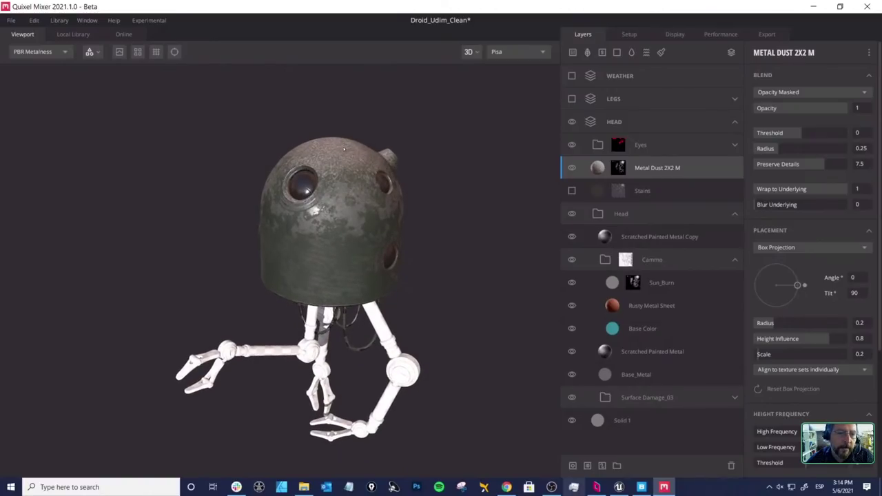
pyautogui.moveTo(344, 148); pyautogui.dragTo(413, 206)
pyautogui.scroll(2, 447, 257)
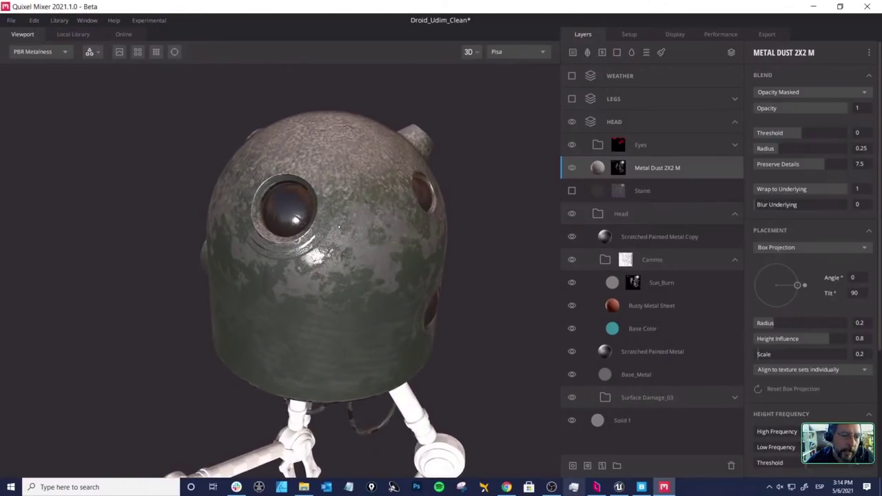
pyautogui.moveTo(338, 226)
pyautogui.mouseDown()
pyautogui.moveTo(286, 191)
pyautogui.moveTo(342, 215)
pyautogui.moveTo(377, 212)
pyautogui.mouseUp()
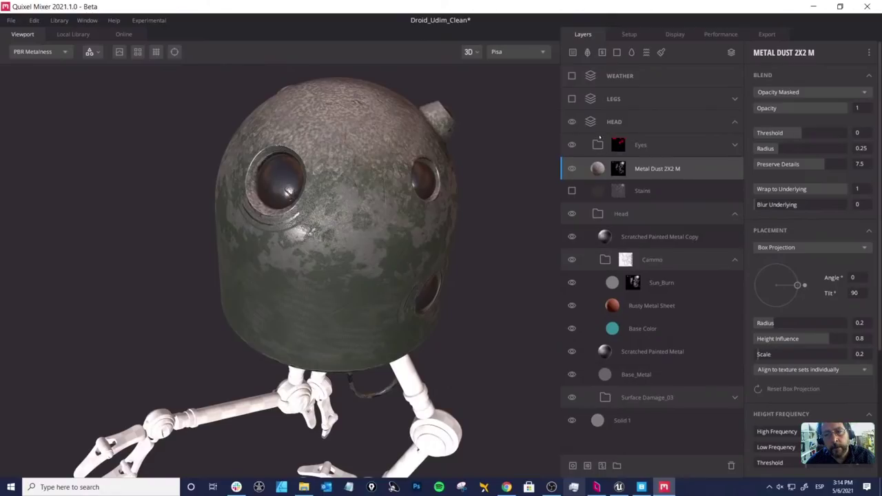
# Step: Move the Metal Dust 2X2 M layer above the Eyes folder and check the dust on the eye lenses
pyautogui.moveTo(597, 167)
pyautogui.mouseDown()
pyautogui.moveTo(598, 133)
pyautogui.moveTo(603, 153)
pyautogui.mouseUp()
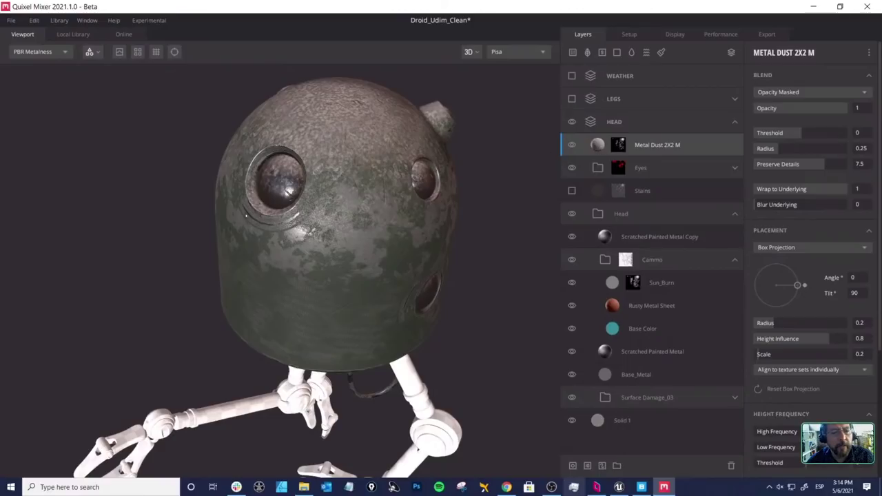
pyautogui.moveTo(283, 212); pyautogui.dragTo(323, 234)
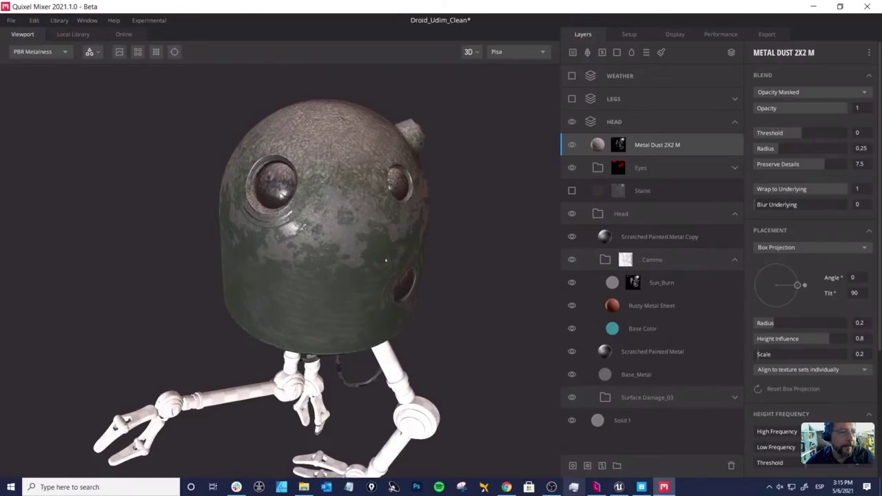
pyautogui.moveTo(341, 229); pyautogui.dragTo(343, 231)
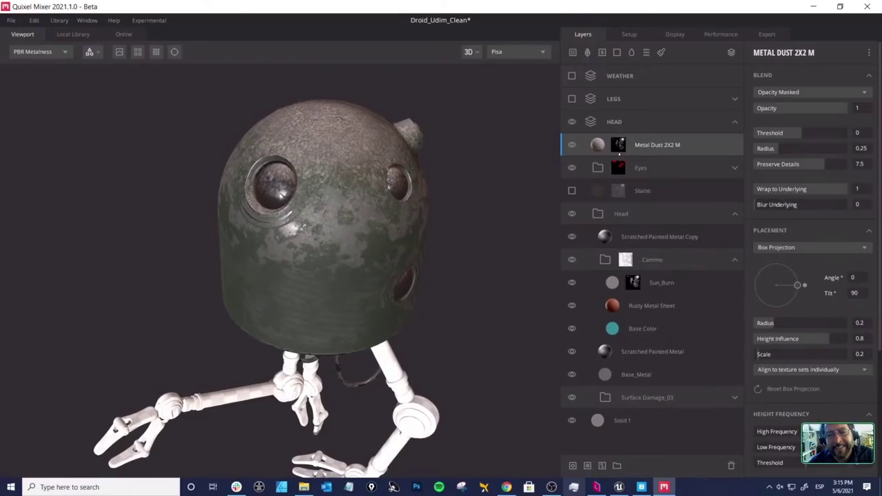
# Step: Hide the Metal Dust 2X2 M layer to compare the head without dust and show it again
pyautogui.click(571, 145)
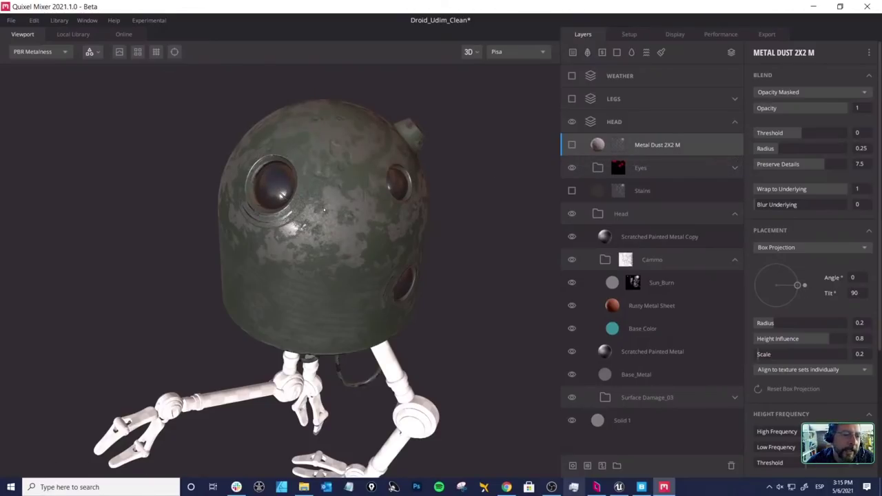
pyautogui.moveTo(372, 224); pyautogui.dragTo(364, 246)
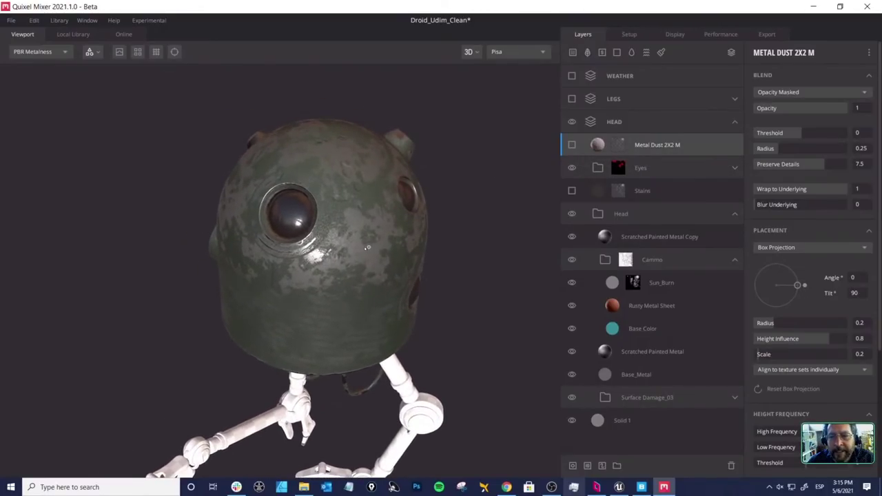
pyautogui.click(571, 145)
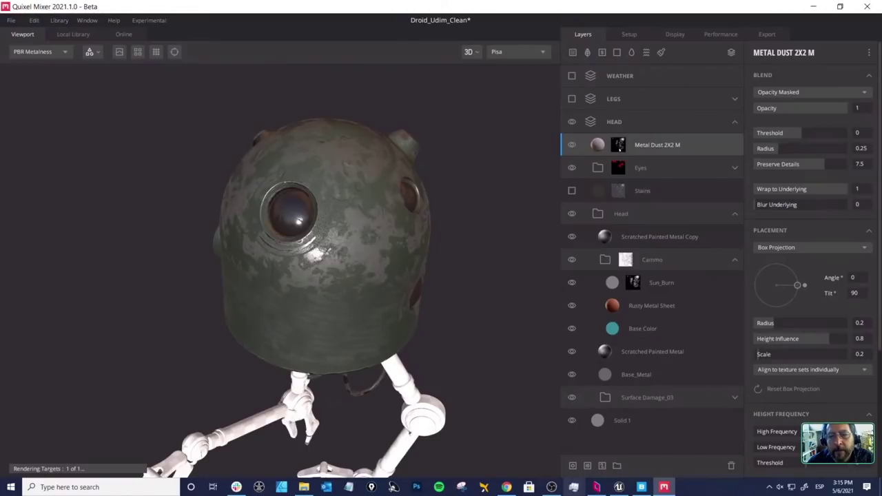
# Step: Add a Gradient Remap modifier above the Projection in the mask stack of the Metal Dust 2X2 M layer
pyautogui.click(618, 144)
pyautogui.moveTo(358, 172); pyautogui.dragTo(359, 189, button='middle')
pyautogui.click(820, 97)
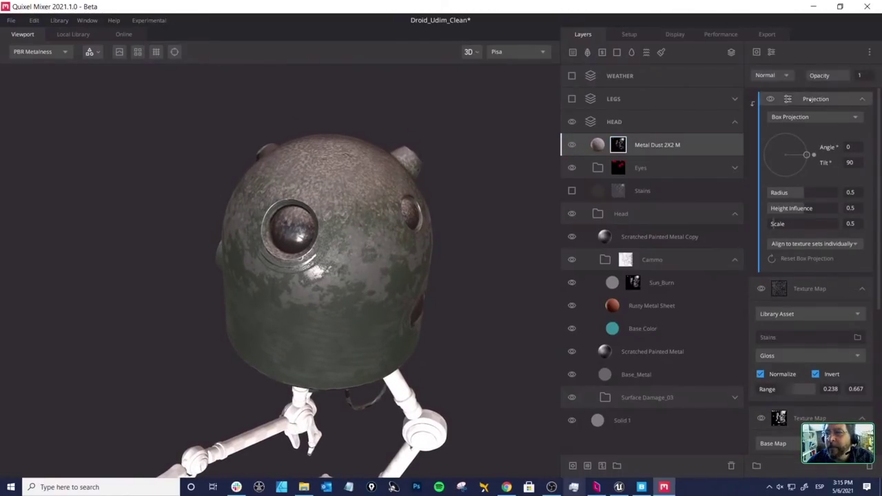
pyautogui.click(771, 52)
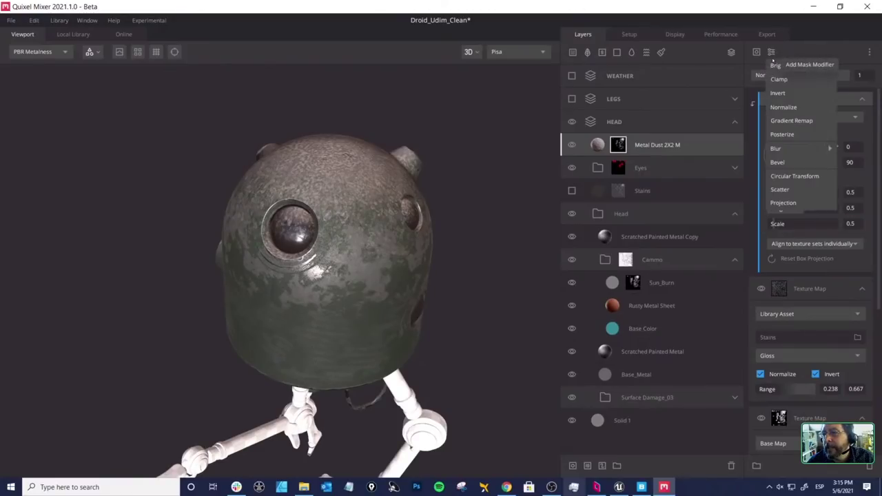
pyautogui.click(791, 120)
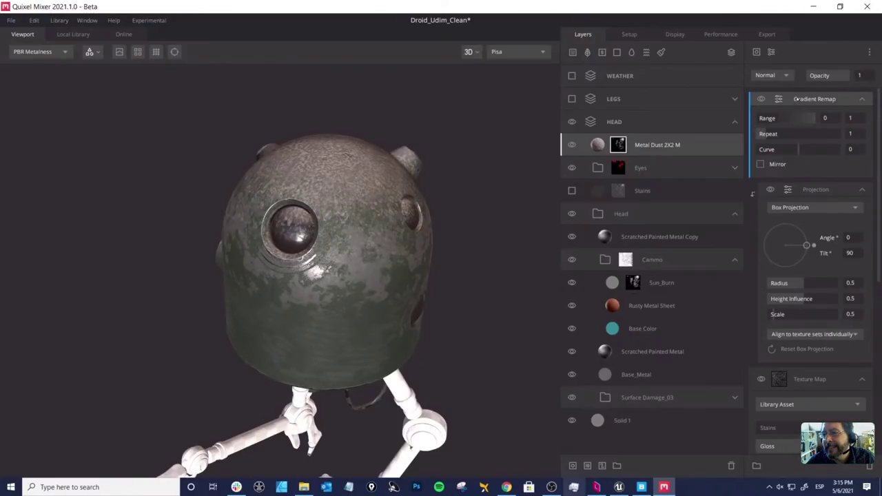
# Step: Set the Gradient Remap curve to -0.956 and its range to 0.175–0.746 to reduce the dust on the head
pyautogui.moveTo(797, 150); pyautogui.dragTo(759, 149)
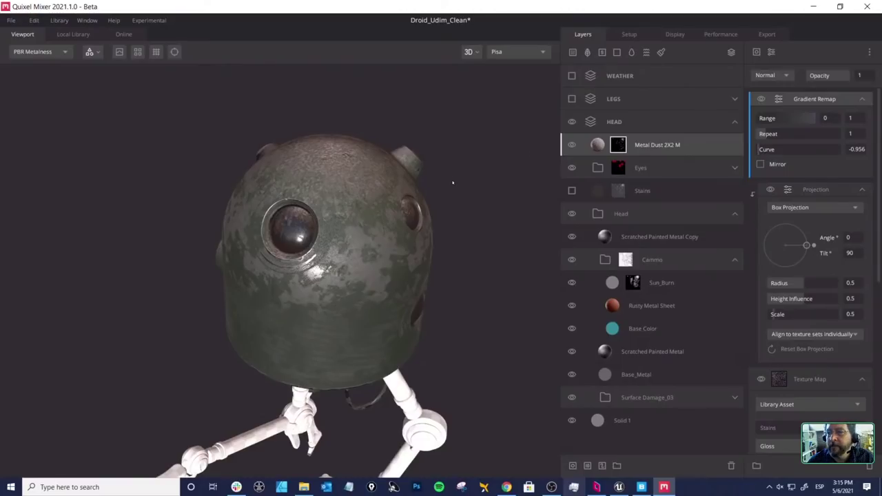
pyautogui.moveTo(757, 118); pyautogui.dragTo(800, 118)
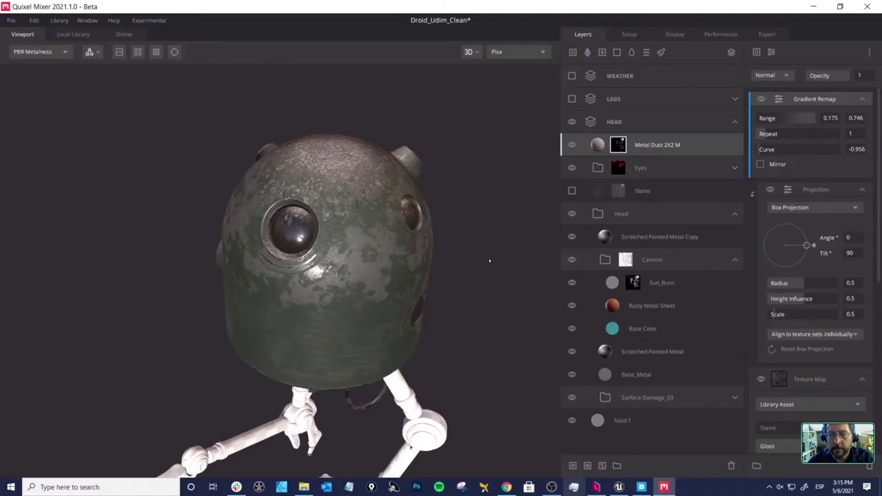
pyautogui.moveTo(490, 258); pyautogui.dragTo(489, 229, button='middle')
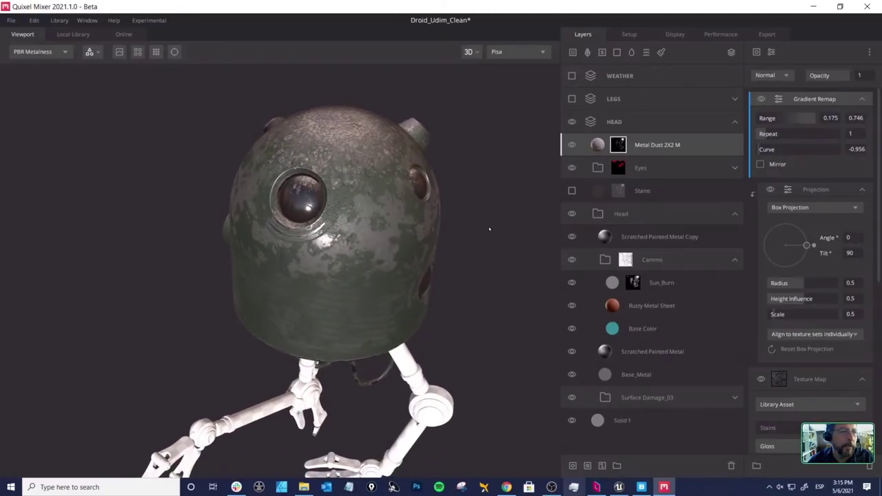
# Step: Review the project's custom images, 3D model and Megascans surfaces in the Asset Manager, and close it
pyautogui.click(86, 20)
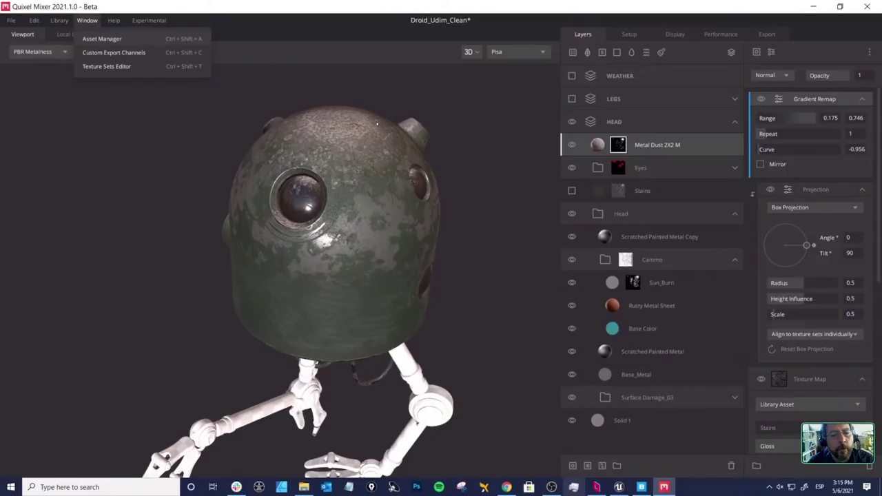
pyautogui.hotkey('ctrl', 'shift', 'a')
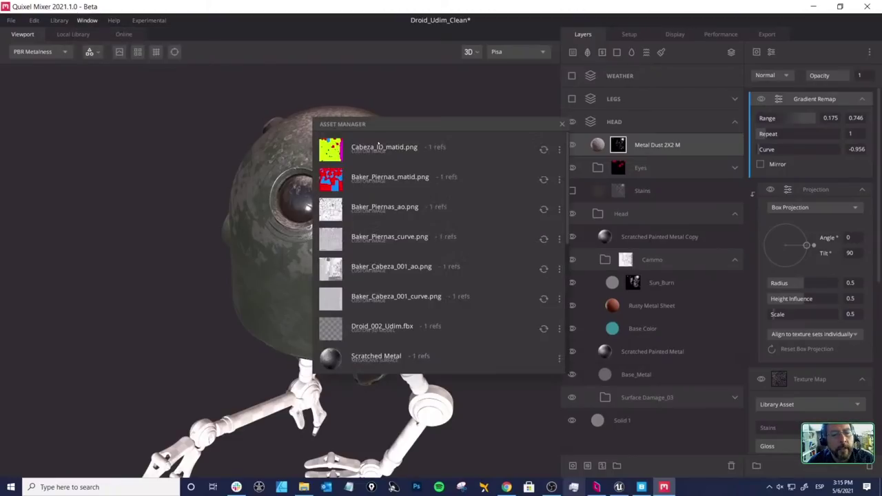
pyautogui.moveTo(482, 125); pyautogui.dragTo(387, 98)
pyautogui.scroll(-5, 465, 298)
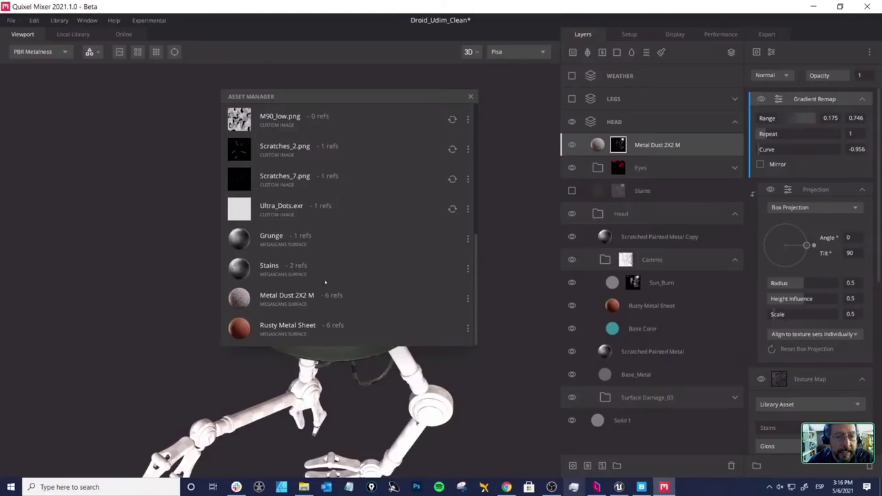
pyautogui.scroll(5, 358, 282)
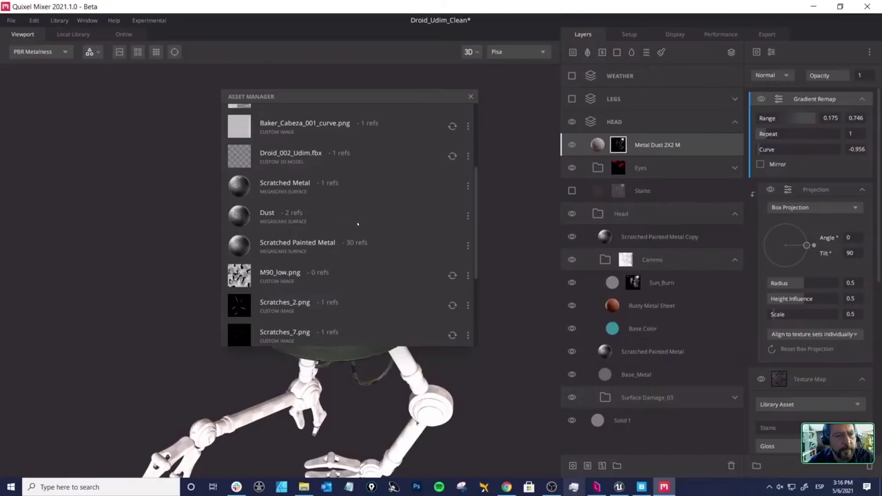
pyautogui.scroll(5, 358, 224)
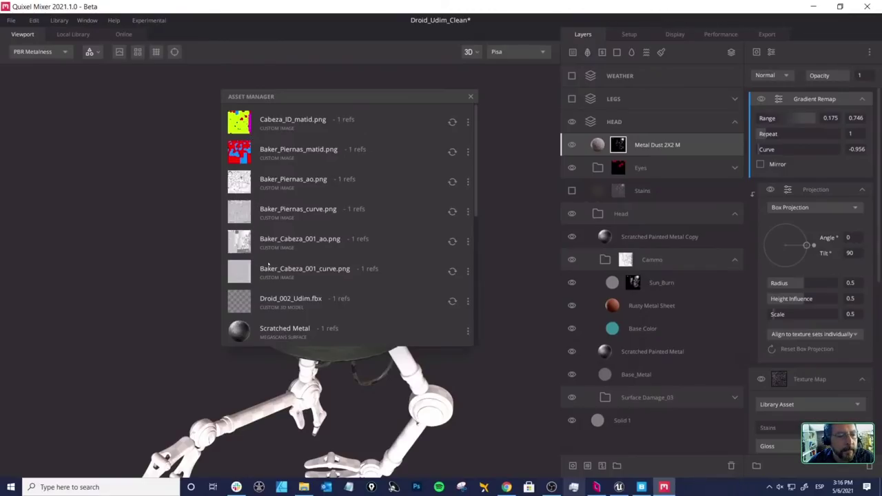
pyautogui.scroll(-7, 321, 243)
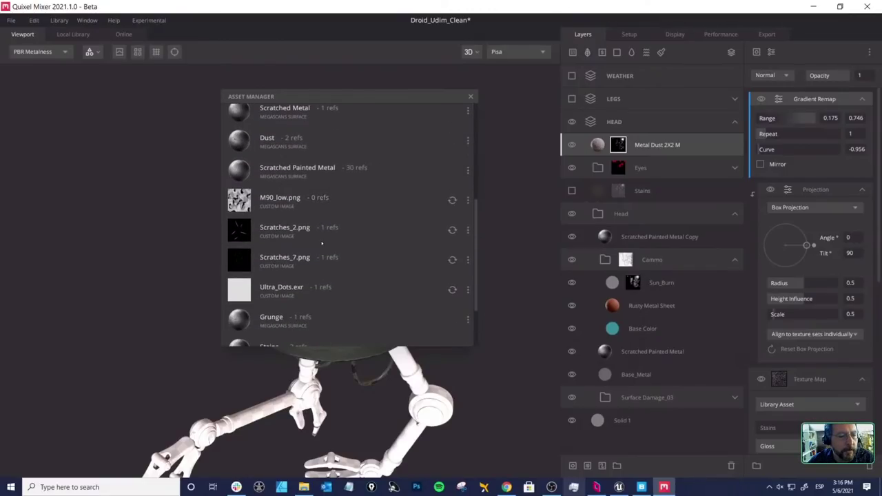
pyautogui.scroll(-3, 321, 243)
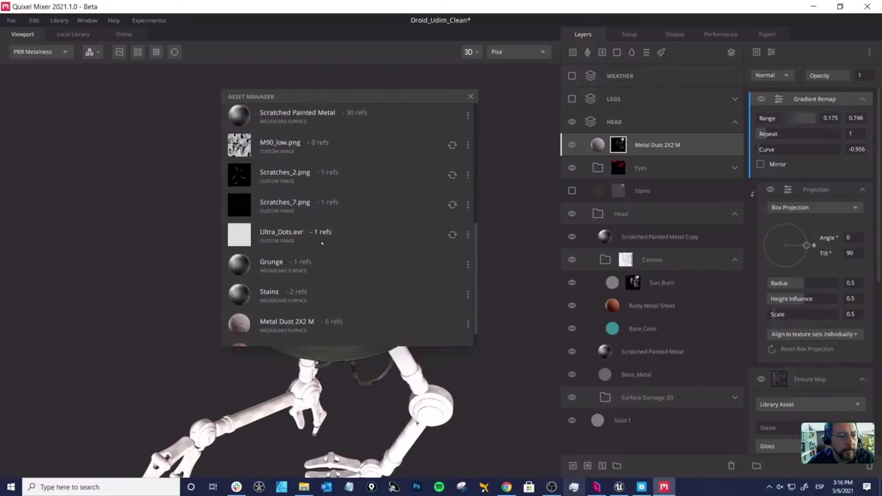
pyautogui.click(471, 97)
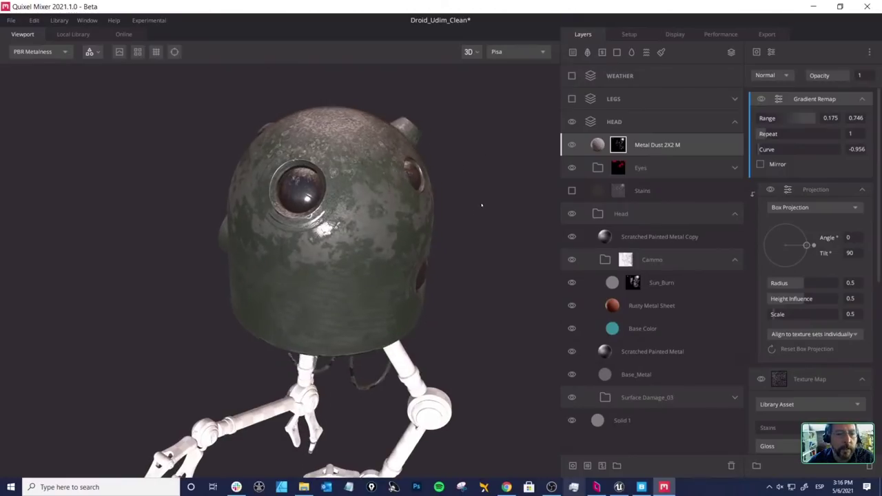
# Step: View the whole droid from a distance, and show and select the LEGS layer set
pyautogui.moveTo(481, 205); pyautogui.dragTo(367, 222)
pyautogui.scroll(-3, 421, 207)
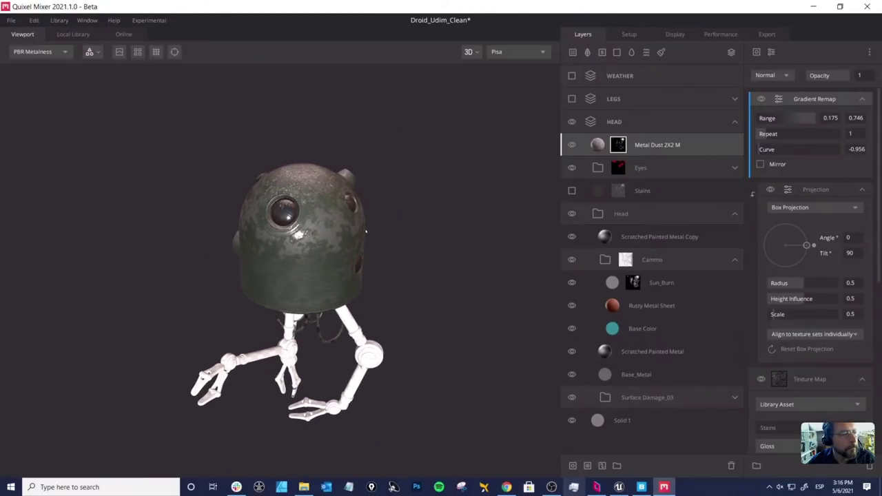
pyautogui.moveTo(425, 235); pyautogui.dragTo(429, 199, button='middle')
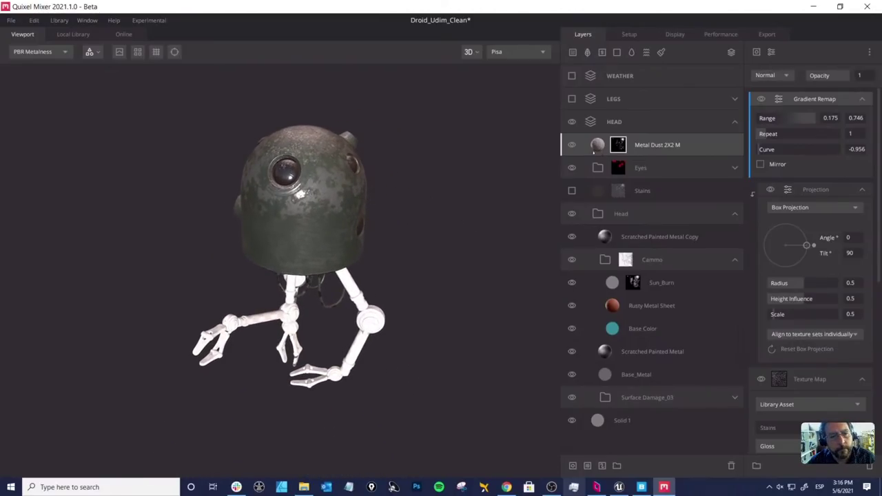
pyautogui.moveTo(451, 183); pyautogui.dragTo(432, 200)
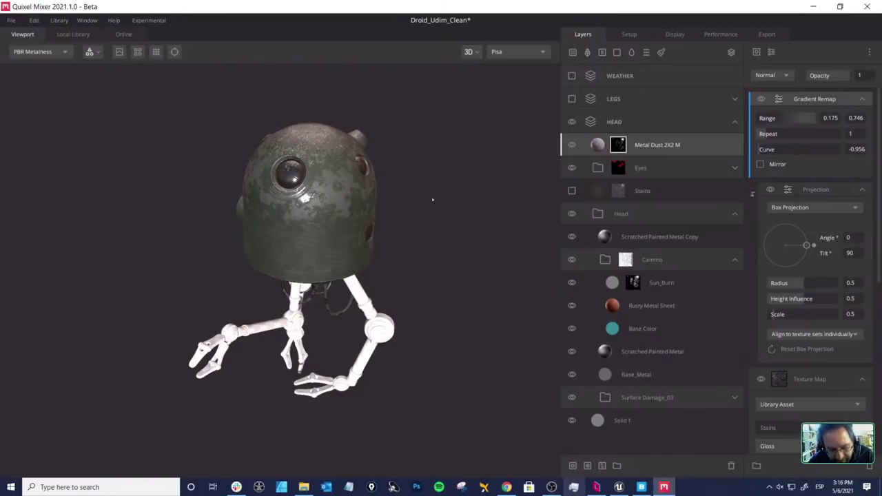
pyautogui.moveTo(404, 169); pyautogui.dragTo(445, 209, button='middle')
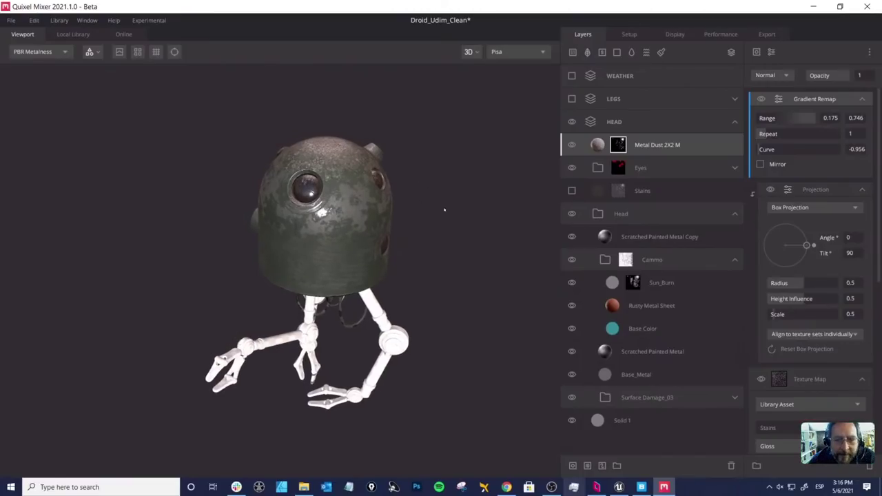
pyautogui.moveTo(445, 209); pyautogui.dragTo(438, 221)
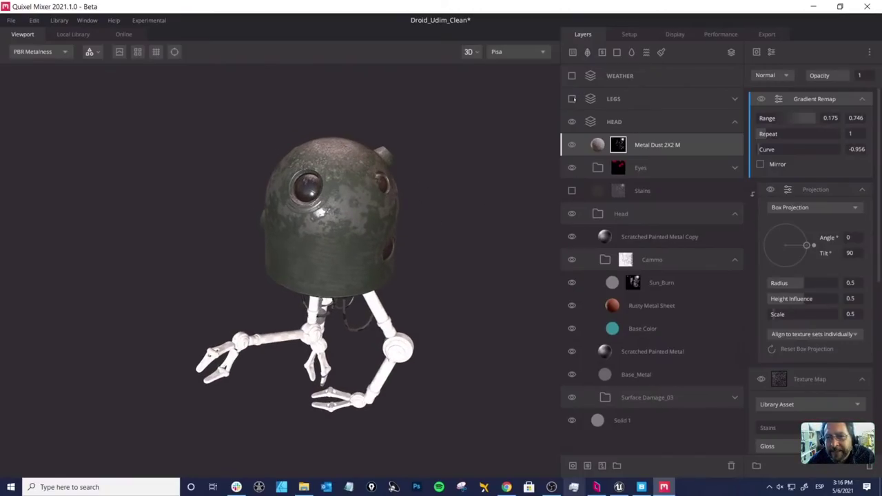
pyautogui.click(571, 99)
pyautogui.click(601, 105)
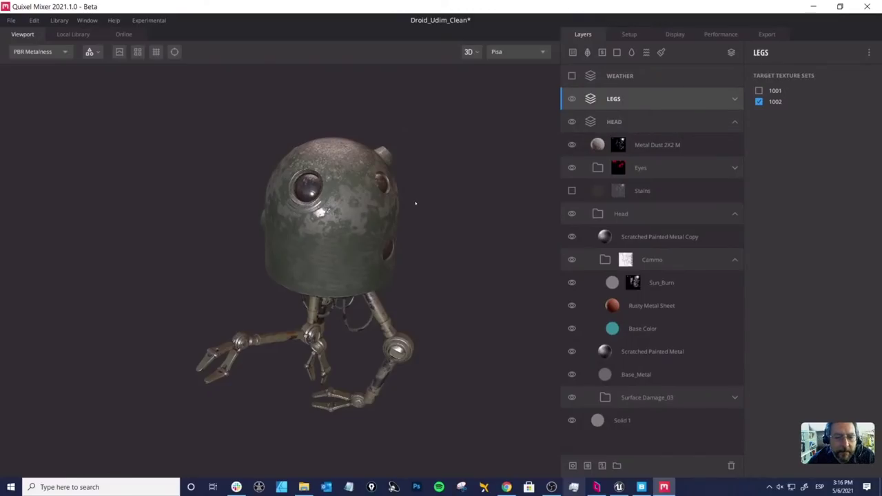
# Step: Check the droid with its head and legs textured, and select the WEATHER layer set
pyautogui.moveTo(432, 224); pyautogui.dragTo(423, 209, button='middle')
pyautogui.moveTo(459, 200); pyautogui.dragTo(462, 182)
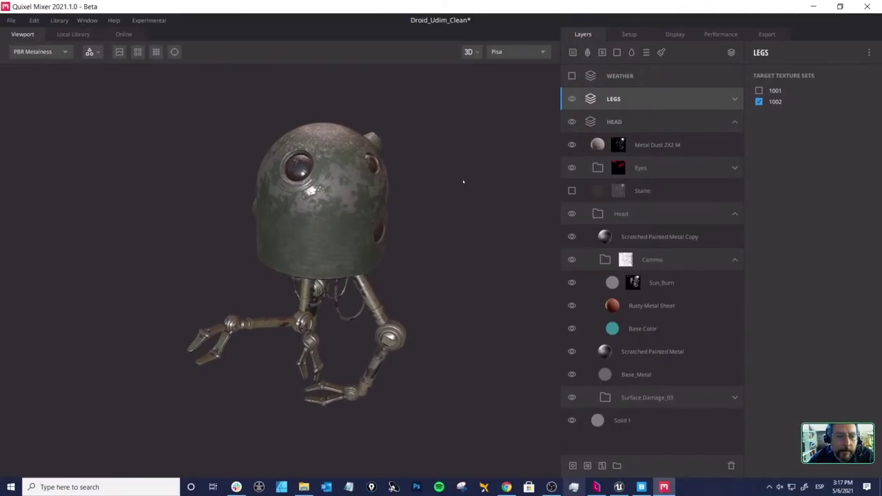
pyautogui.click(582, 82)
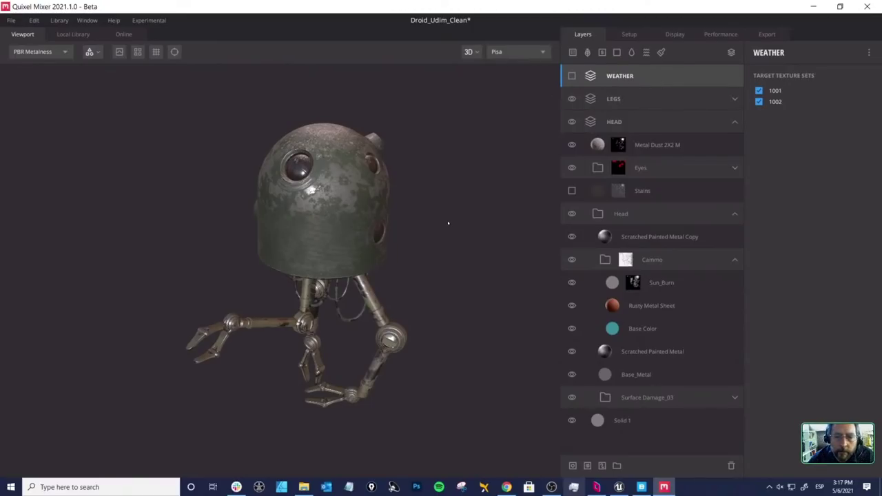
# Step: Delete the WEATHER layer set
pyautogui.moveTo(416, 272); pyautogui.dragTo(431, 256)
pyautogui.moveTo(438, 267); pyautogui.dragTo(434, 255, button='middle')
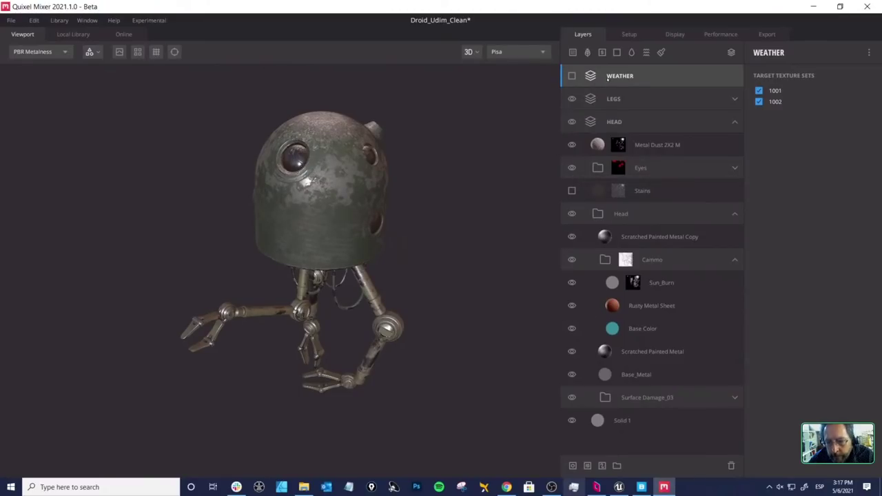
pyautogui.press('Delete')
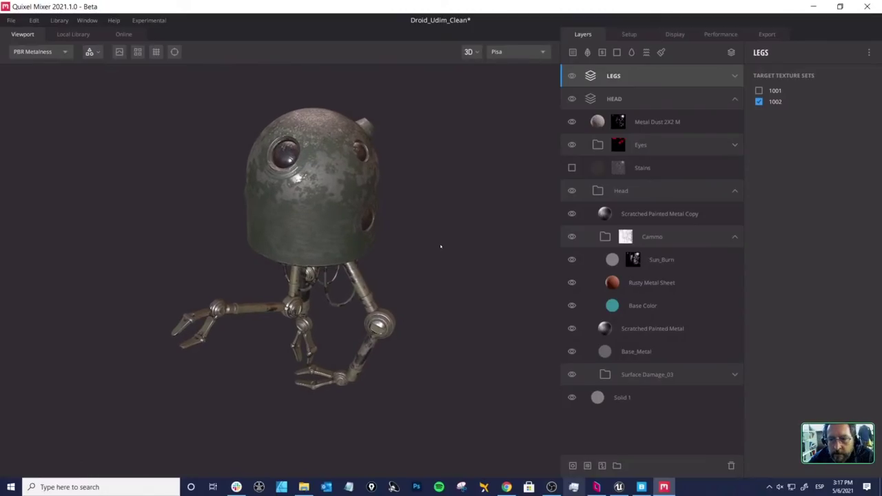
# Step: Inspect the Rusty Metal Sheet and Base Color layers, including the rusty sheet's albedo color, and keep that color
pyautogui.click(615, 284)
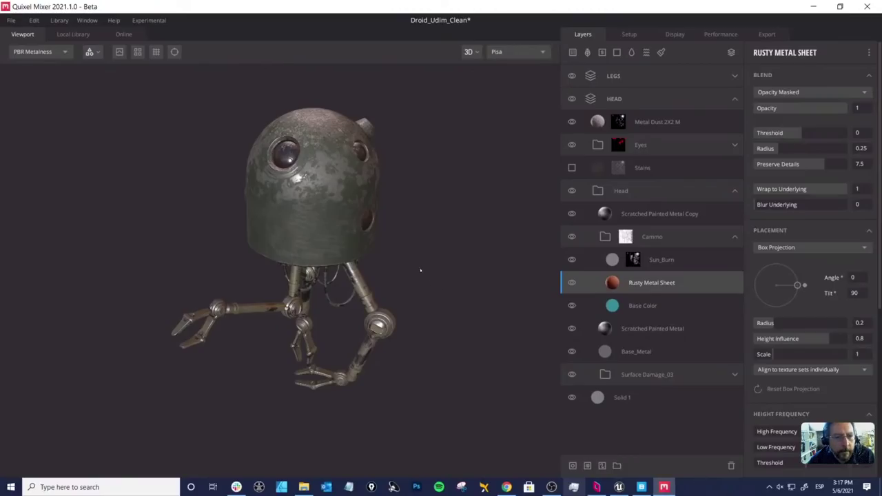
pyautogui.moveTo(421, 270); pyautogui.dragTo(418, 277, button='middle')
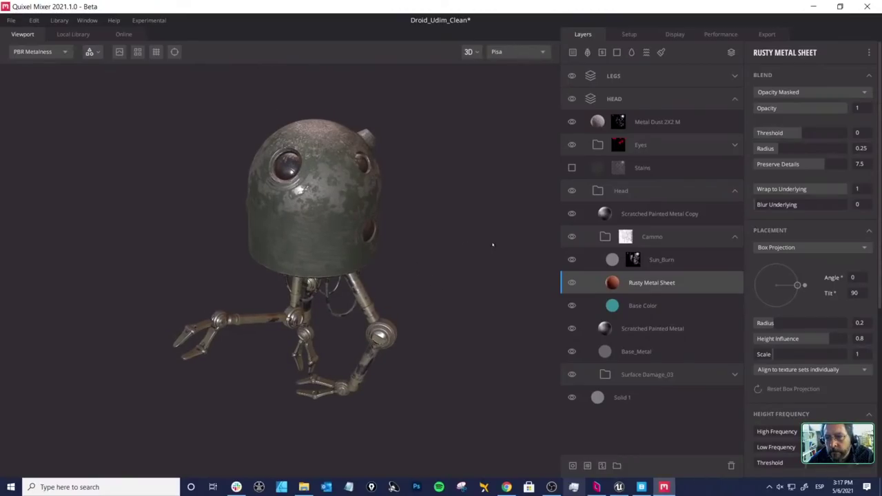
pyautogui.click(612, 306)
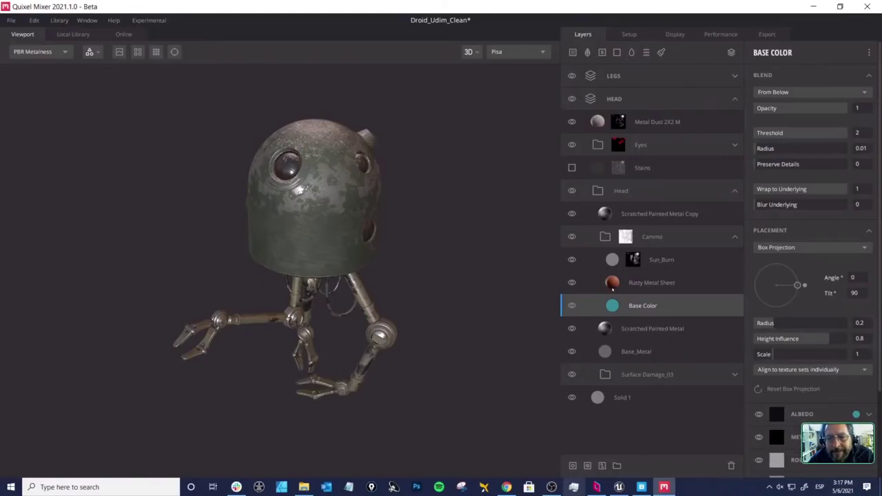
pyautogui.click(612, 284)
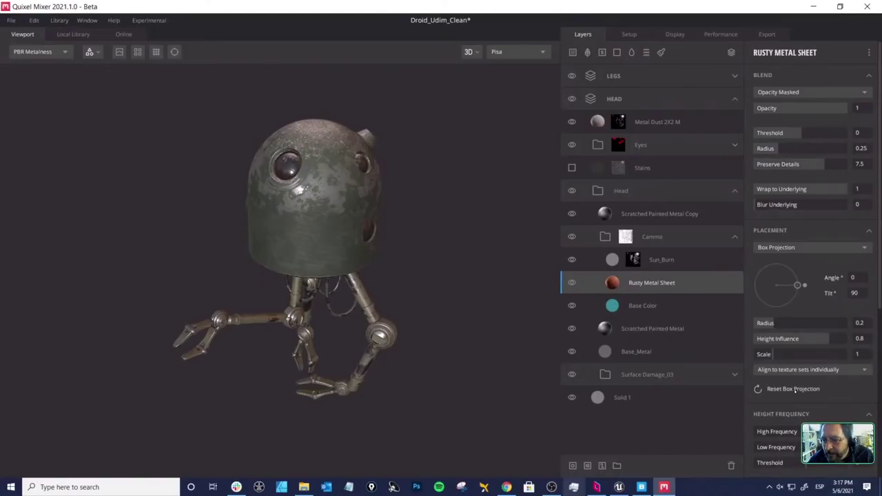
pyautogui.scroll(-4, 811, 397)
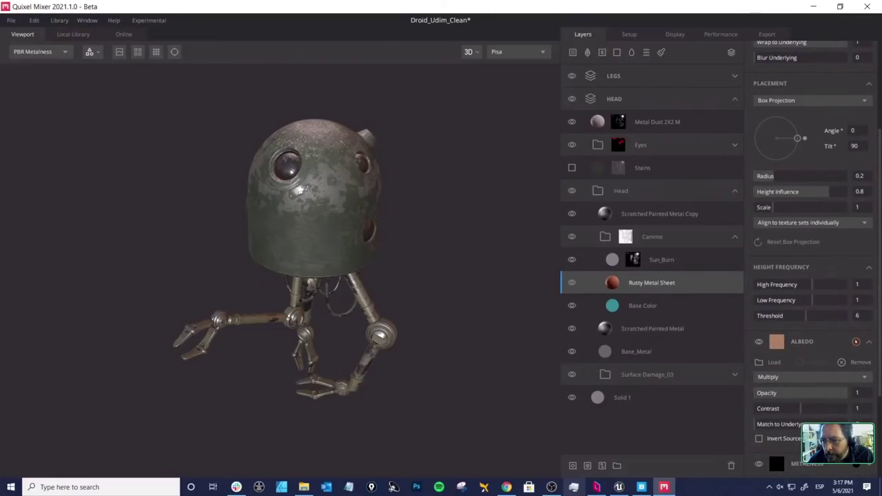
pyautogui.click(856, 341)
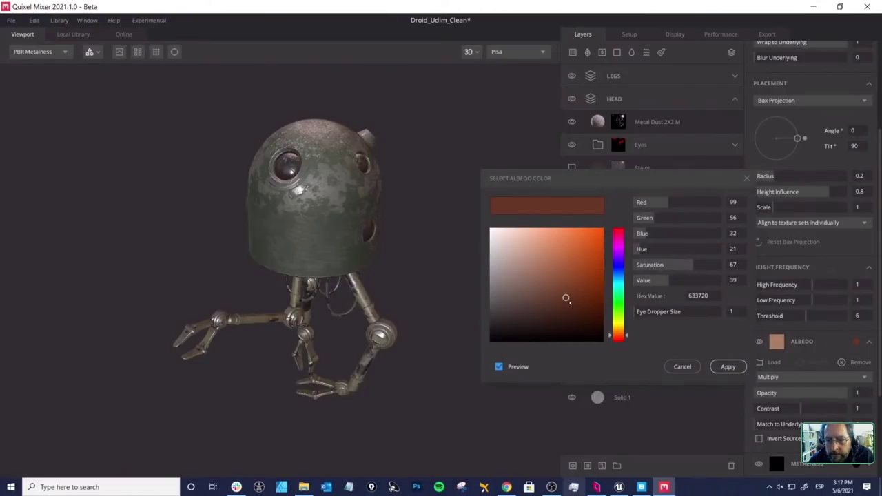
pyautogui.click(728, 366)
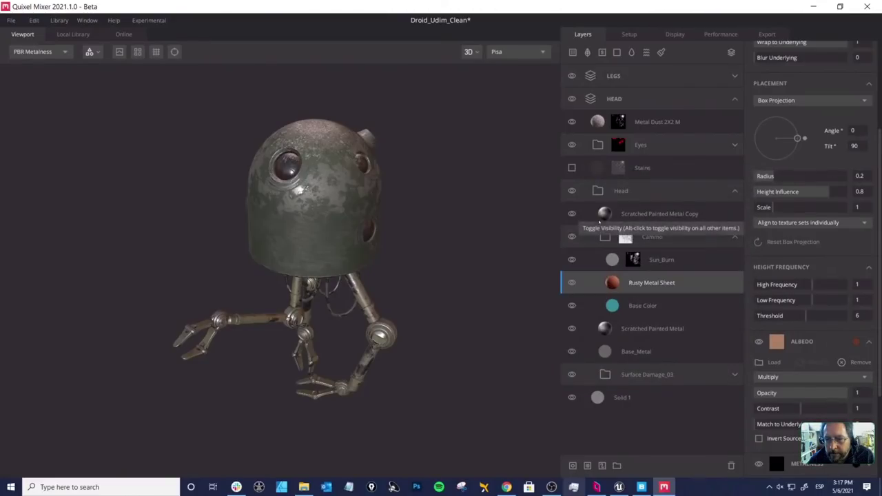
# Step: Add a solid layer above Rusty Metal Sheet in the Cammo folder and set its albedo color to purple 501569
pyautogui.click(617, 51)
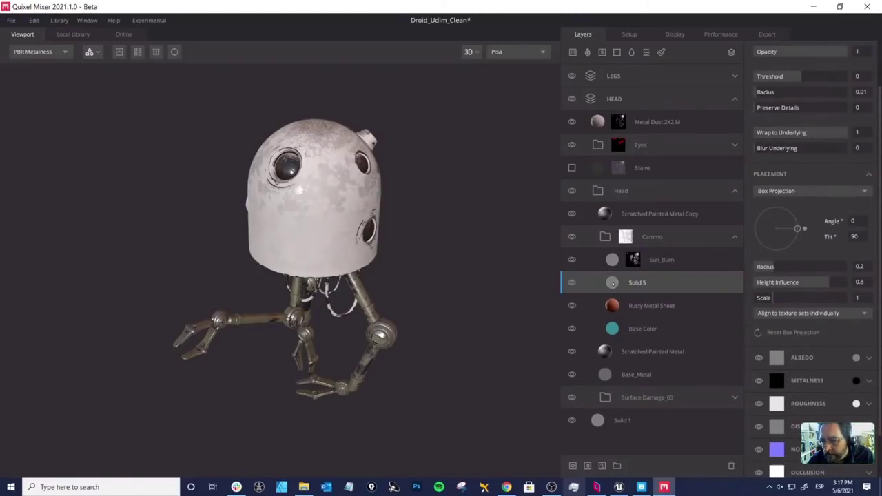
pyautogui.click(856, 357)
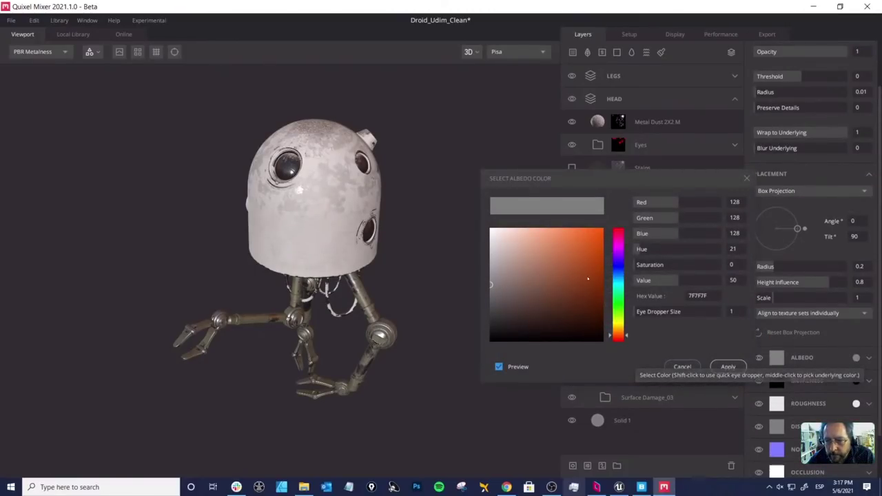
pyautogui.moveTo(617, 263); pyautogui.dragTo(617, 252)
pyautogui.moveTo(587, 282)
pyautogui.mouseDown()
pyautogui.moveTo(571, 289)
pyautogui.moveTo(579, 295)
pyautogui.mouseUp()
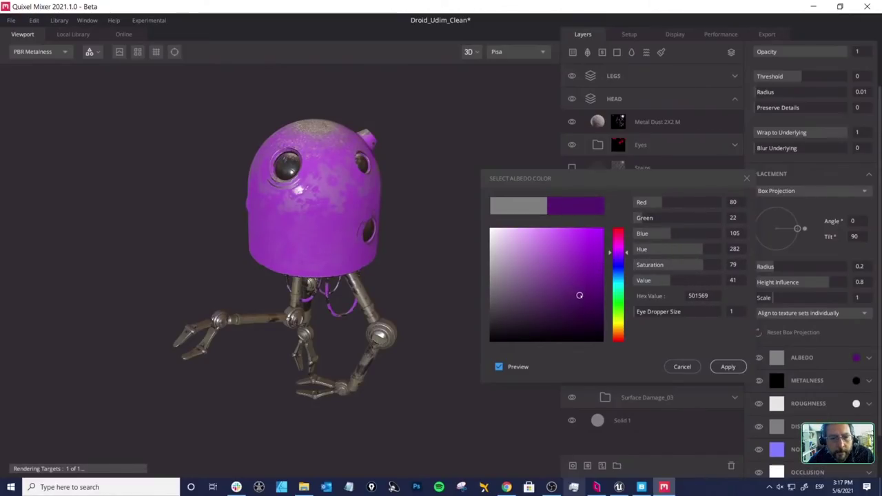
pyautogui.click(727, 366)
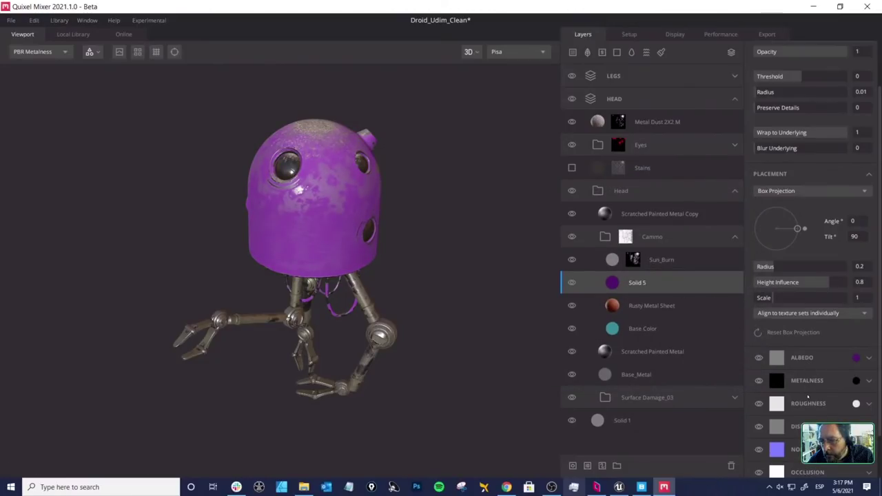
# Step: Disable the purple solid layer's metalness and roughness channels and set its albedo blend mode to Overlay
pyautogui.click(759, 381)
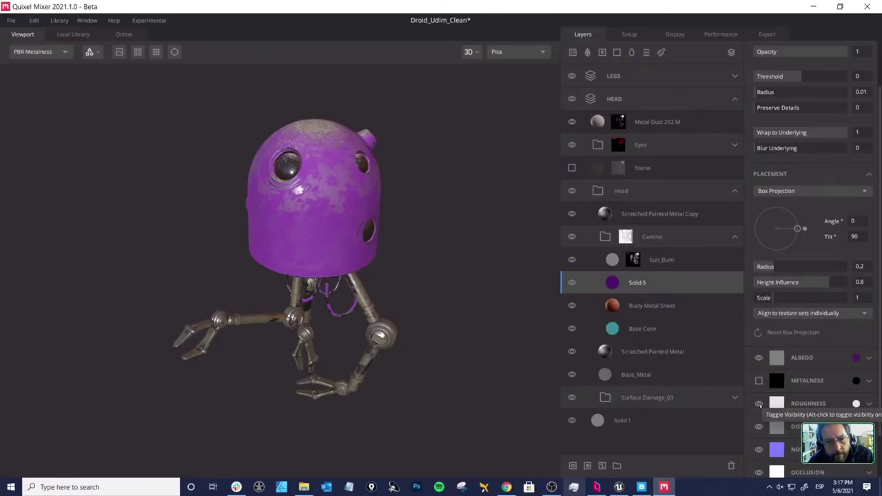
pyautogui.click(759, 404)
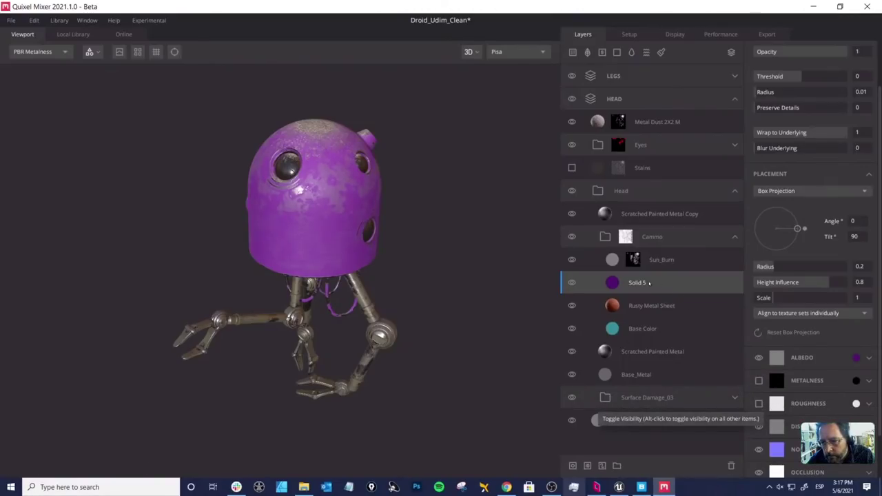
pyautogui.click(810, 357)
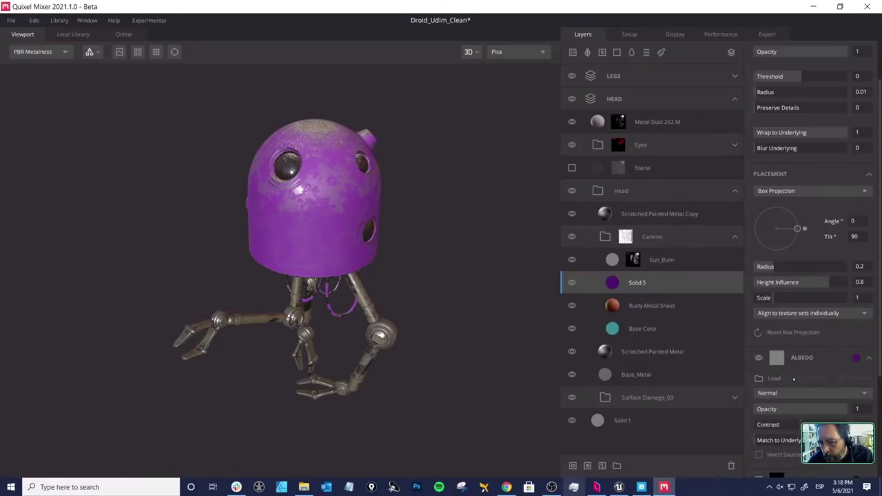
pyautogui.click(779, 393)
pyautogui.click(783, 381)
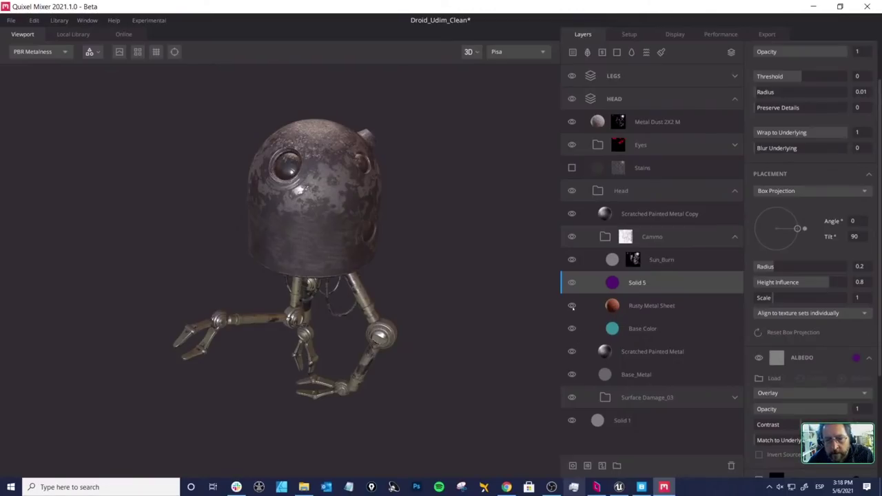
# Step: Hide the Rusty Metal Sheet layer to compare the head's color without it, and show the layer again
pyautogui.click(571, 306)
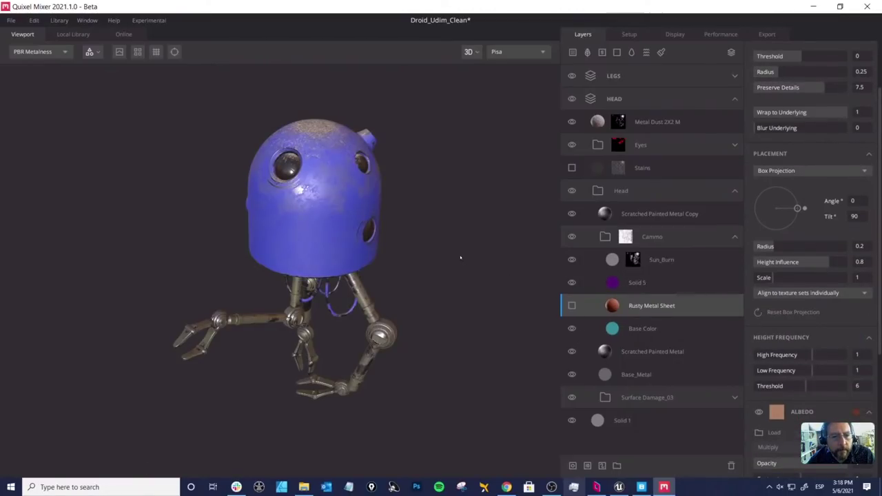
pyautogui.moveTo(402, 258); pyautogui.dragTo(434, 224)
pyautogui.click(571, 305)
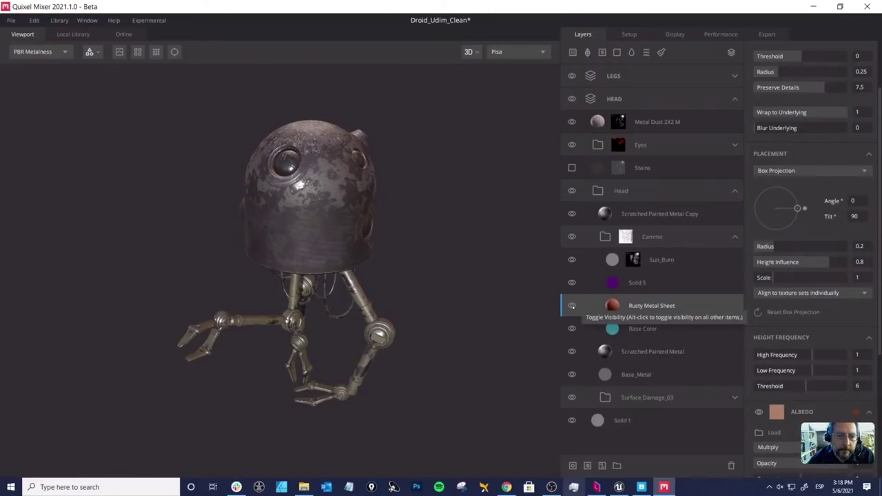
# Step: Compare the head up close between the PBR Metalness and Albedo display modes, ending in Albedo
pyautogui.scroll(5, 290, 213)
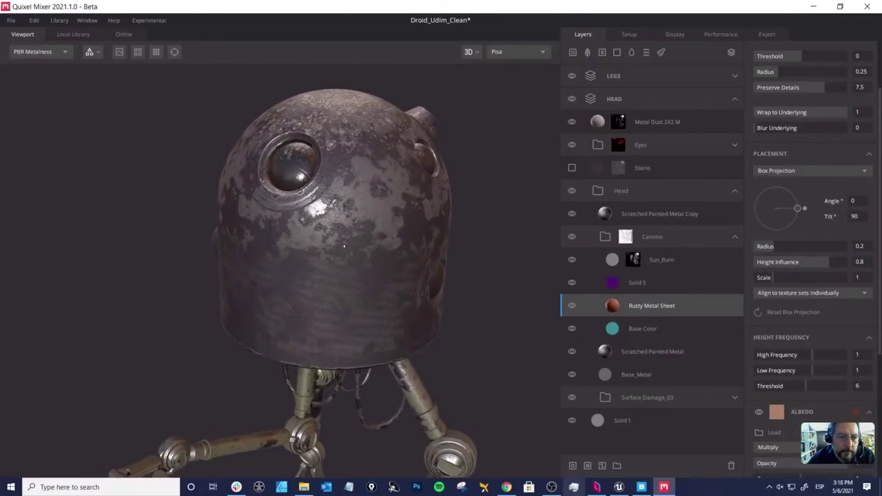
pyautogui.scroll(5, 323, 238)
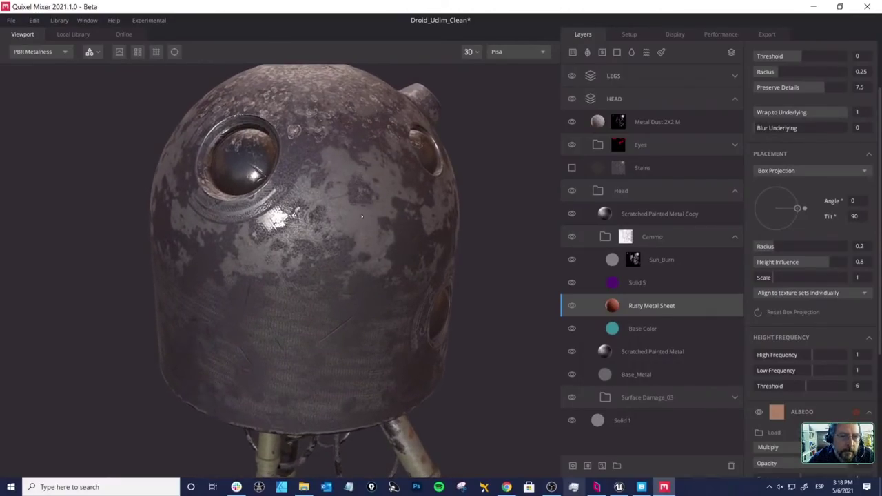
pyautogui.press('c')
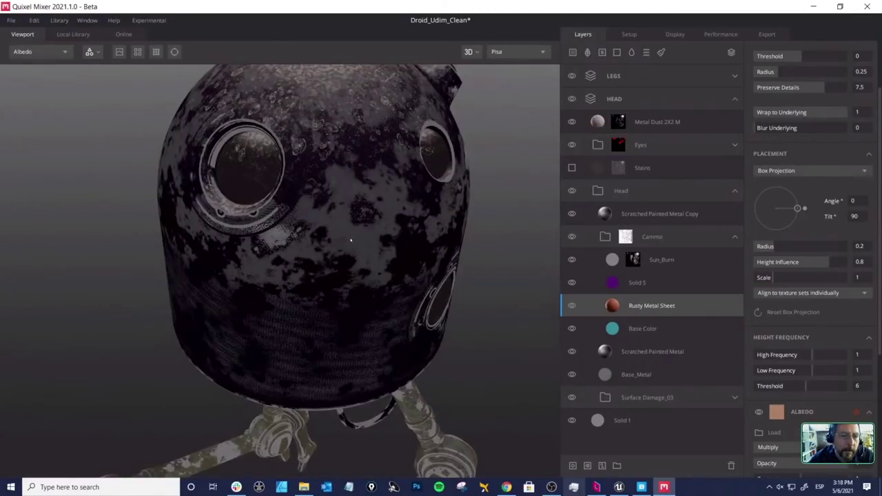
pyautogui.scroll(-3, 351, 241)
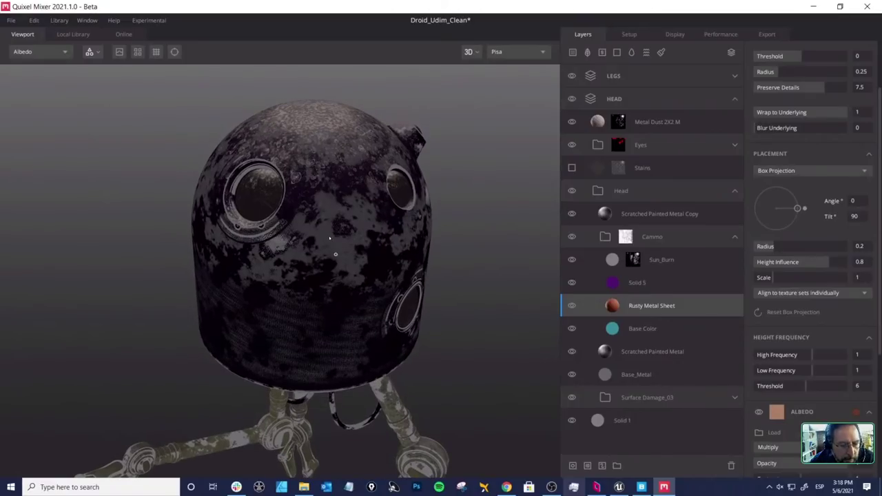
pyautogui.press('1')
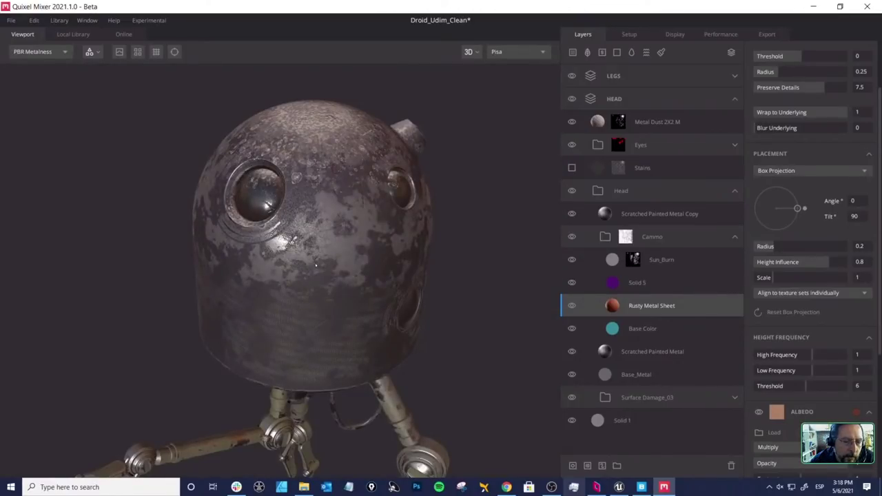
pyautogui.moveTo(317, 262)
pyautogui.mouseDown()
pyautogui.moveTo(337, 236)
pyautogui.moveTo(320, 260)
pyautogui.moveTo(238, 255)
pyautogui.moveTo(338, 251)
pyautogui.moveTo(338, 267)
pyautogui.moveTo(355, 271)
pyautogui.moveTo(318, 264)
pyautogui.moveTo(332, 239)
pyautogui.mouseUp()
pyautogui.press('c')
pyautogui.moveTo(339, 273); pyautogui.dragTo(535, 293)
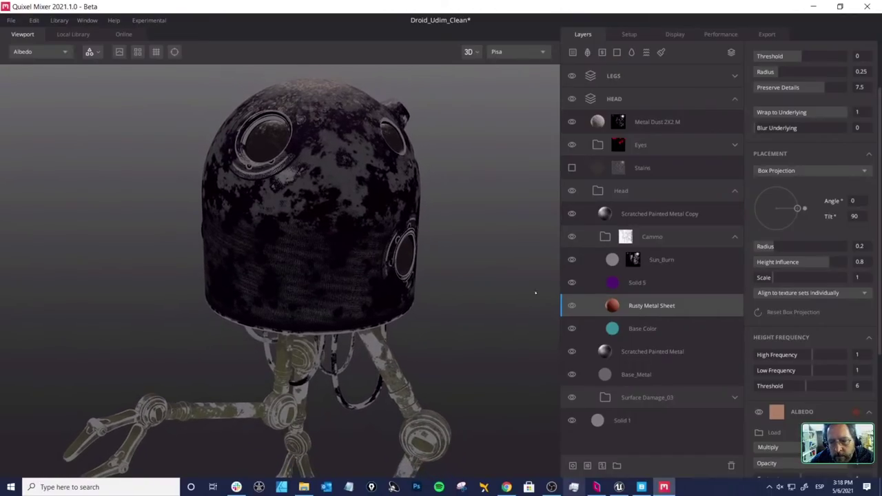
# Step: Set the Base Color layer's albedo to the more saturated teal 0E9FB2
pyautogui.click(615, 328)
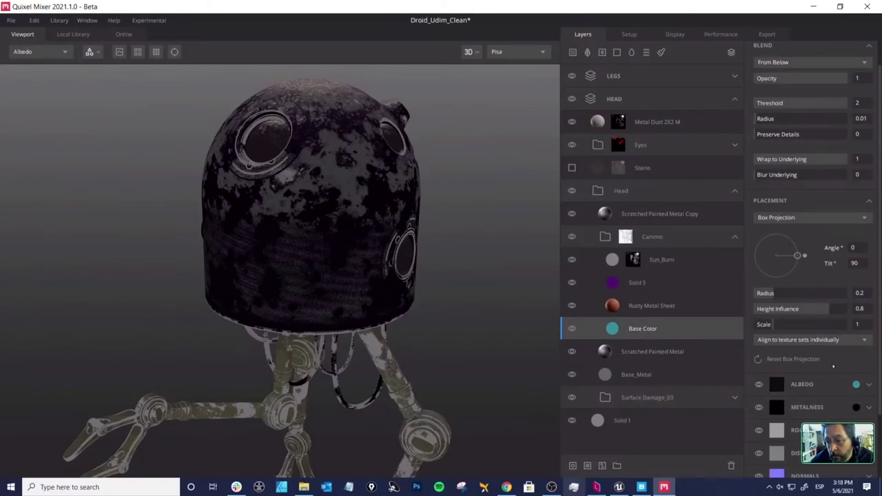
pyautogui.click(856, 384)
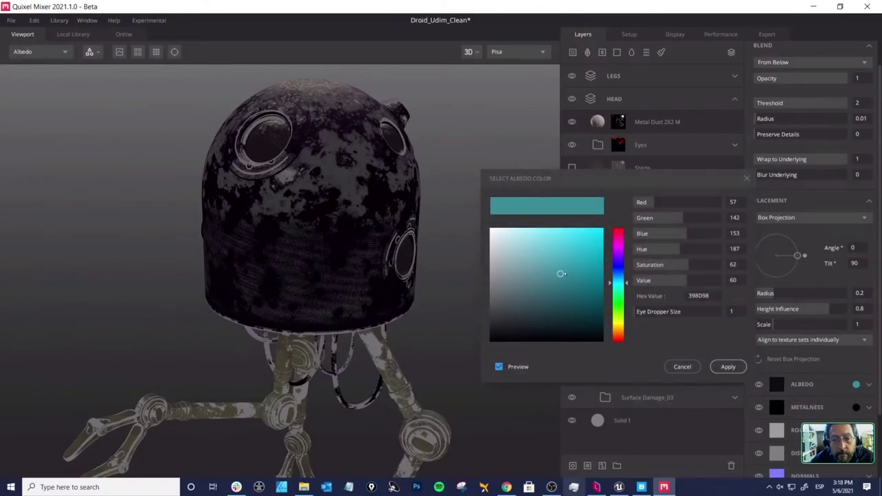
pyautogui.moveTo(561, 274); pyautogui.dragTo(594, 262)
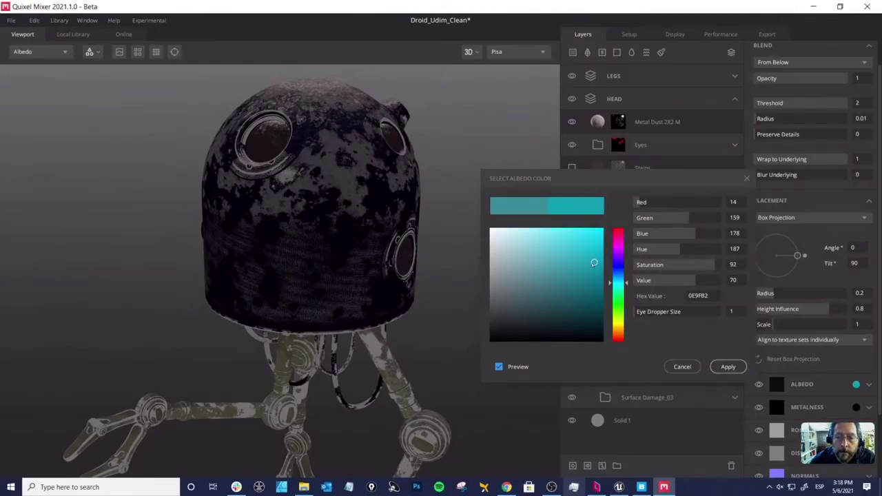
pyautogui.click(728, 367)
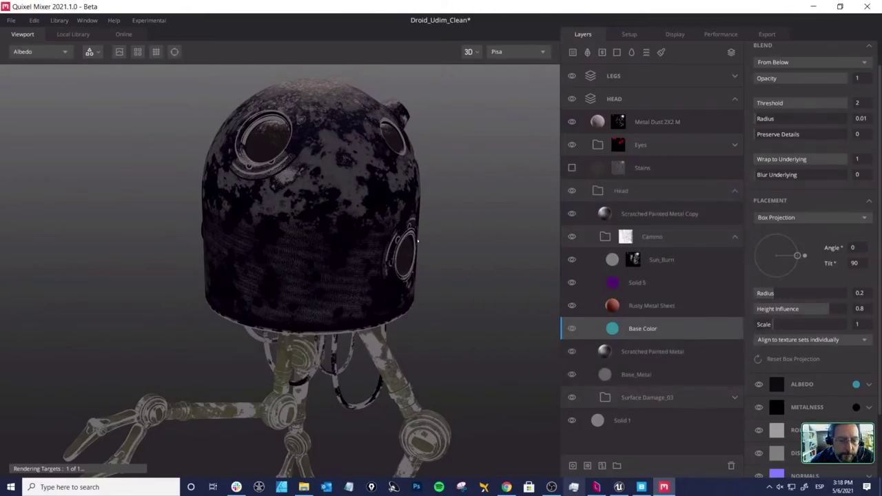
# Step: Check the head in the PBR Metalness display mode and review the Cammo folder, Rusty Metal Sheet and purple solid layers
pyautogui.moveTo(445, 197); pyautogui.dragTo(448, 200, button='middle')
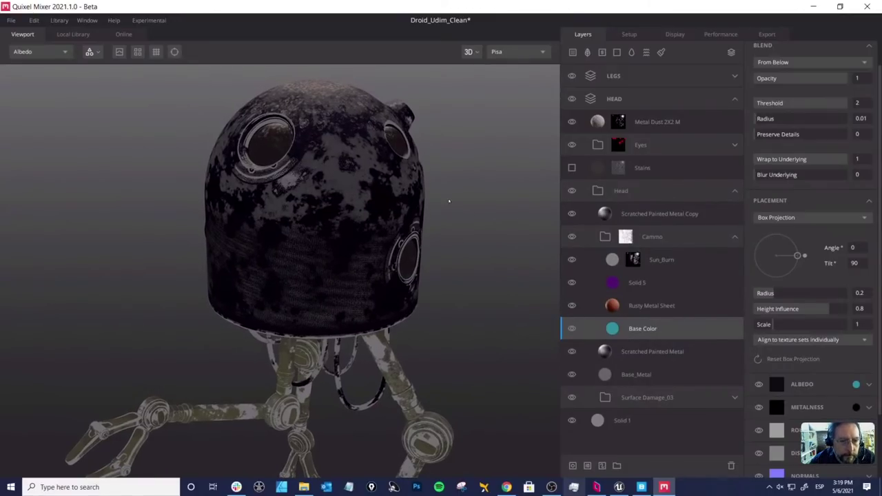
pyautogui.press('1')
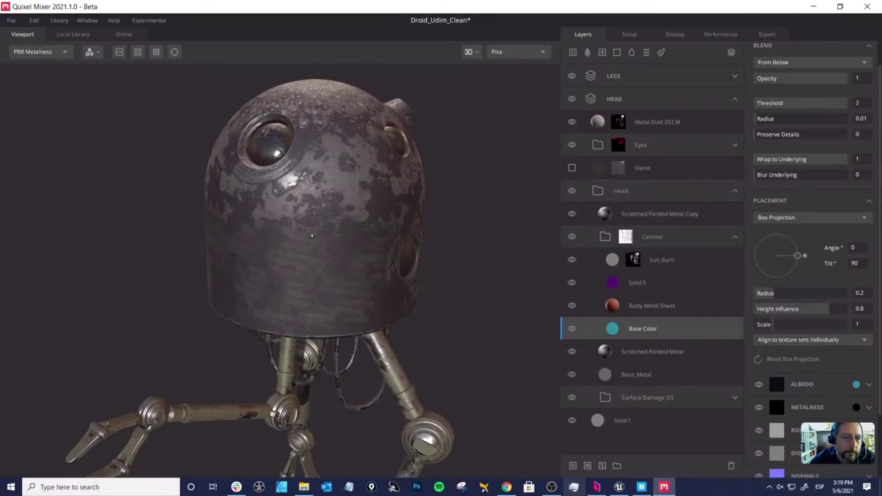
pyautogui.moveTo(312, 236)
pyautogui.mouseDown()
pyautogui.moveTo(347, 214)
pyautogui.moveTo(241, 211)
pyautogui.moveTo(341, 223)
pyautogui.mouseUp()
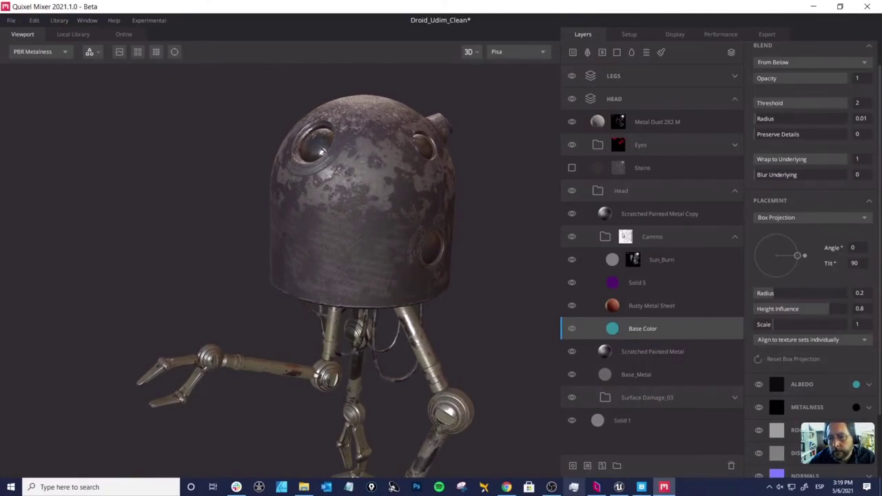
pyautogui.click(605, 236)
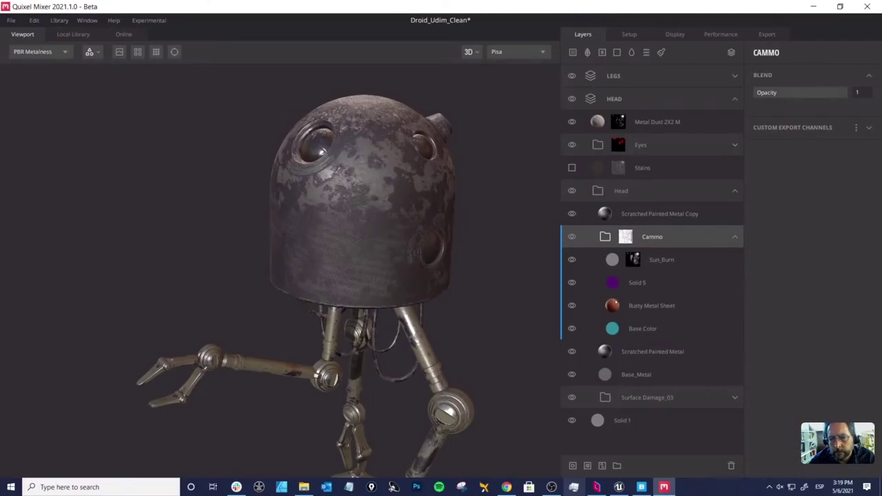
pyautogui.click(611, 306)
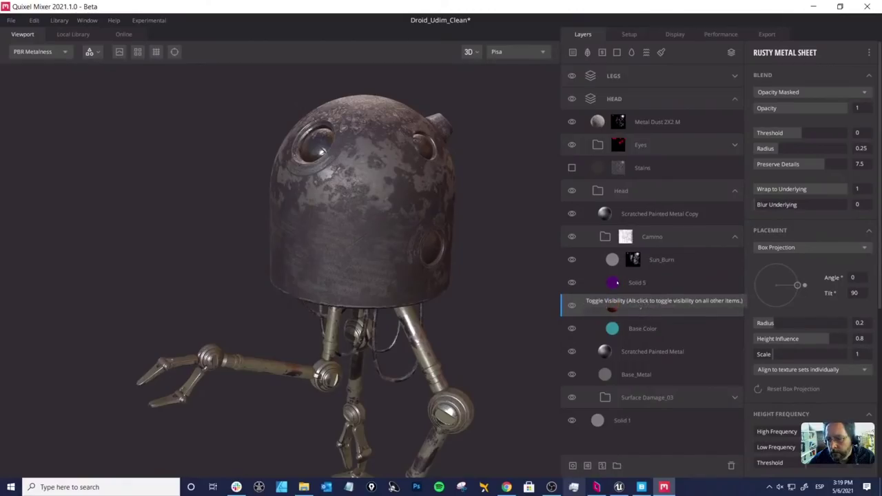
pyautogui.click(617, 282)
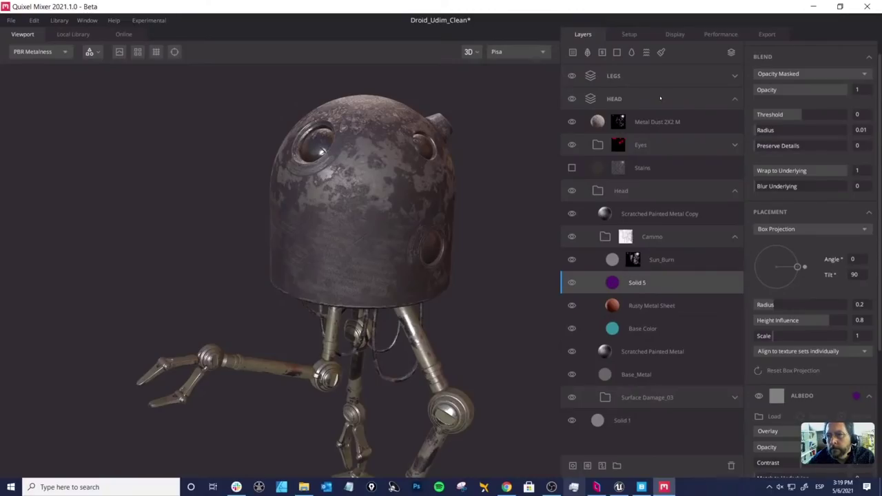
# Step: Add a solid layer above the purple solid in the Cammo folder and name it Quixel
pyautogui.click(632, 54)
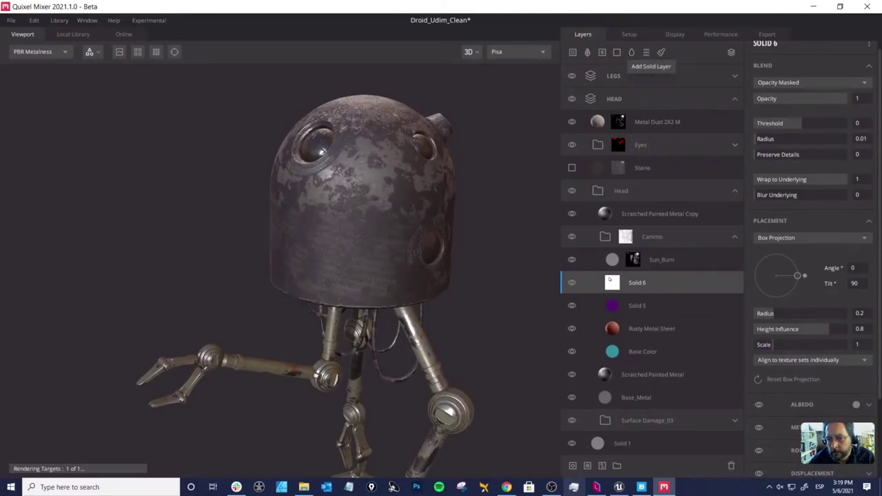
pyautogui.doubleClick(637, 283)
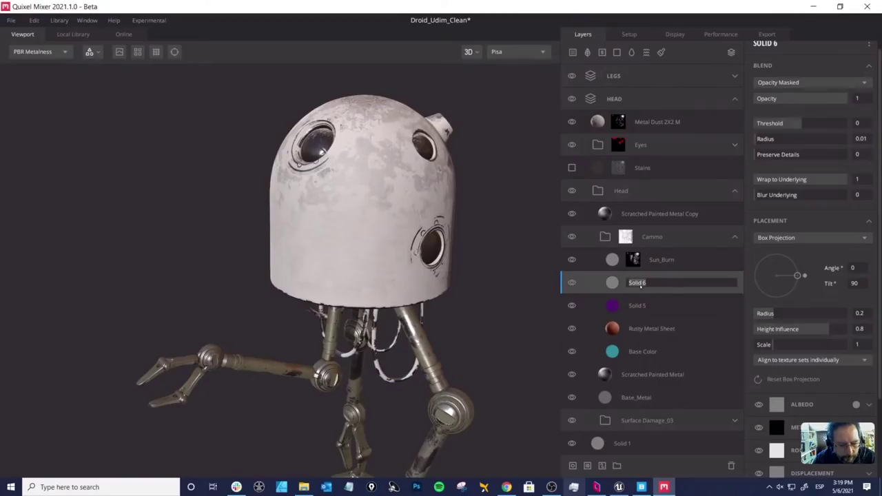
pyautogui.write('Ouixel')
pyautogui.press('Return')
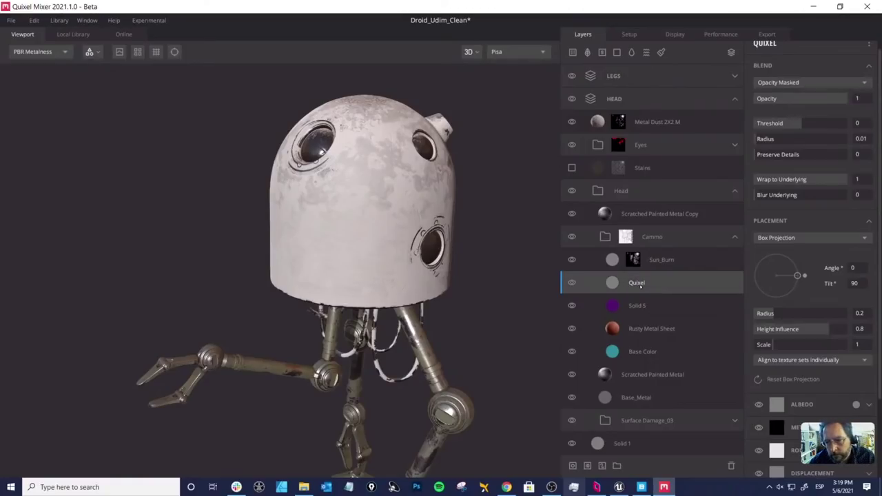
# Step: Add a paint mask to the Quixel layer and load Quixel-logo.png as the circle brush's custom alpha
pyautogui.click(601, 466)
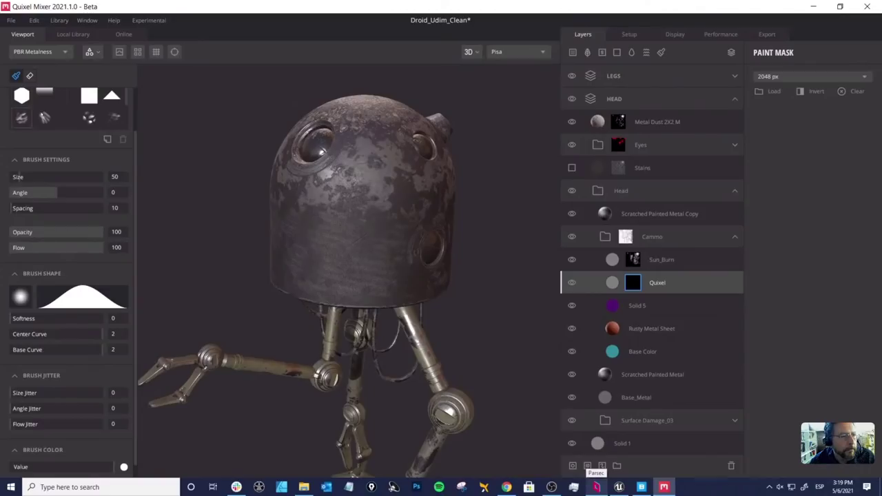
pyautogui.scroll(2, 23, 100)
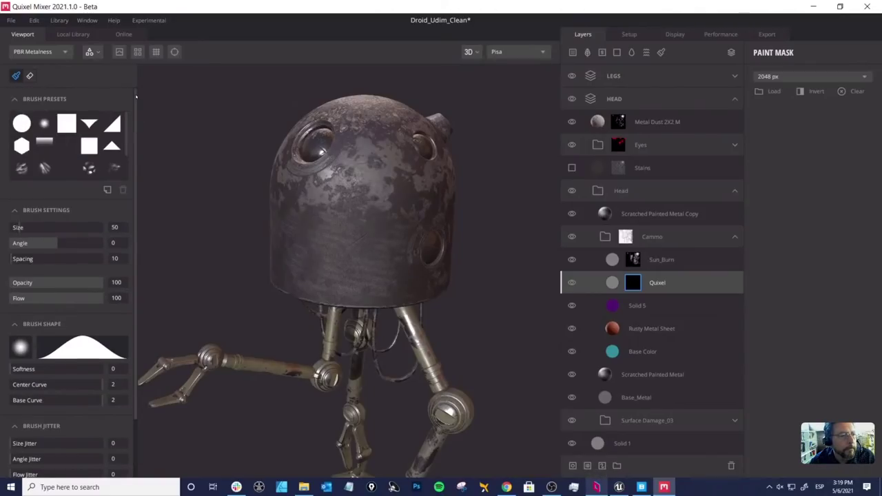
pyautogui.click(25, 121)
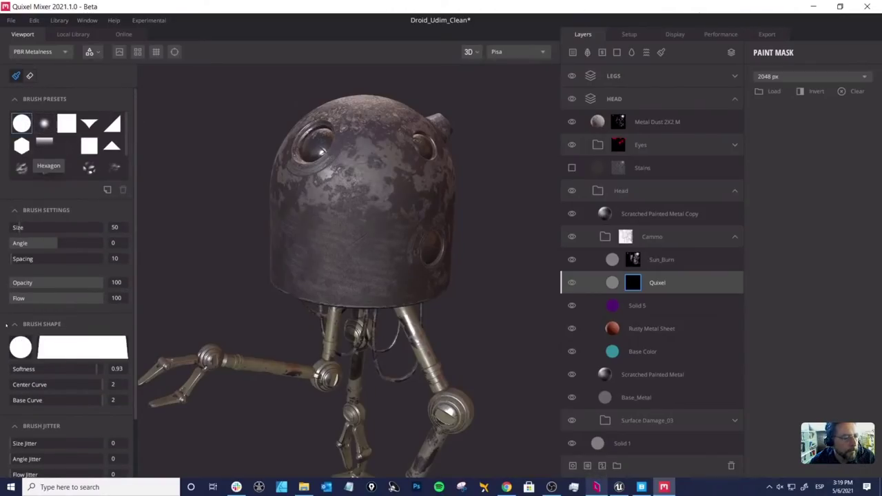
pyautogui.click(20, 346)
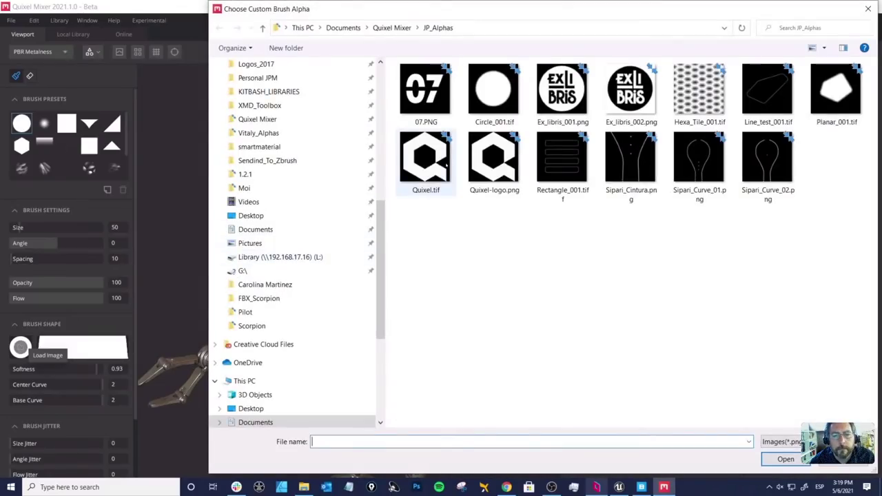
pyautogui.click(495, 157)
pyautogui.doubleClick(494, 157)
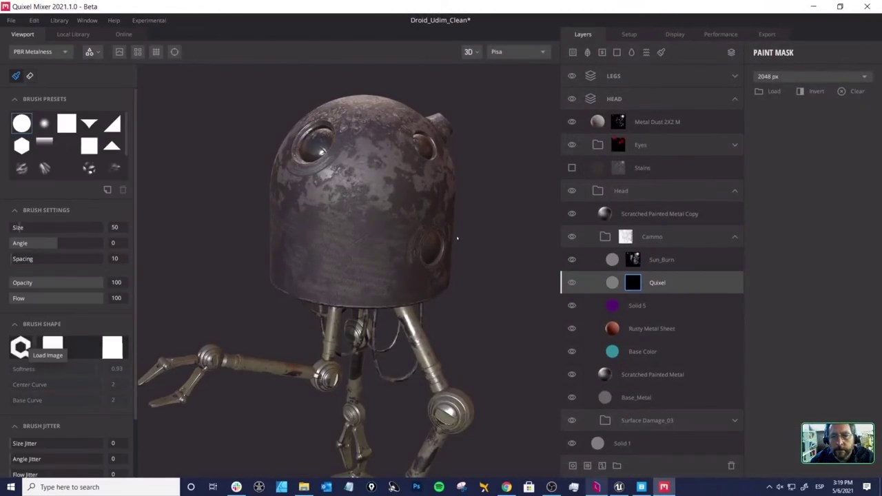
# Step: Enlarge the logo brush to size 145.8 and stamp it once on the head below the large eye
pyautogui.moveTo(518, 236)
pyautogui.keyDown('alt'); pyautogui.mouseDown()
pyautogui.moveTo(292, 230)
pyautogui.moveTo(316, 244)
pyautogui.moveTo(309, 240)
pyautogui.mouseUp(); pyautogui.keyUp('alt')
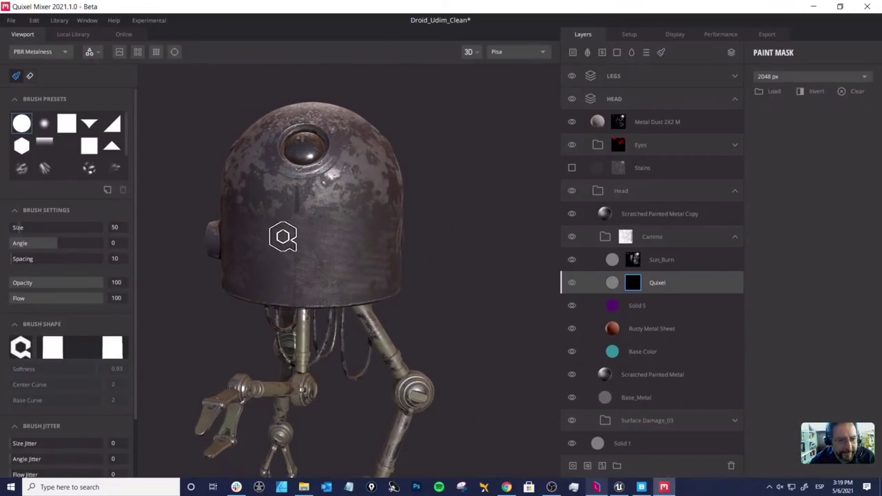
pyautogui.press(']')
pyautogui.keyDown('ctrl'); pyautogui.moveTo(283, 238); pyautogui.dragTo(281, 236, button='right'); pyautogui.keyUp('ctrl')
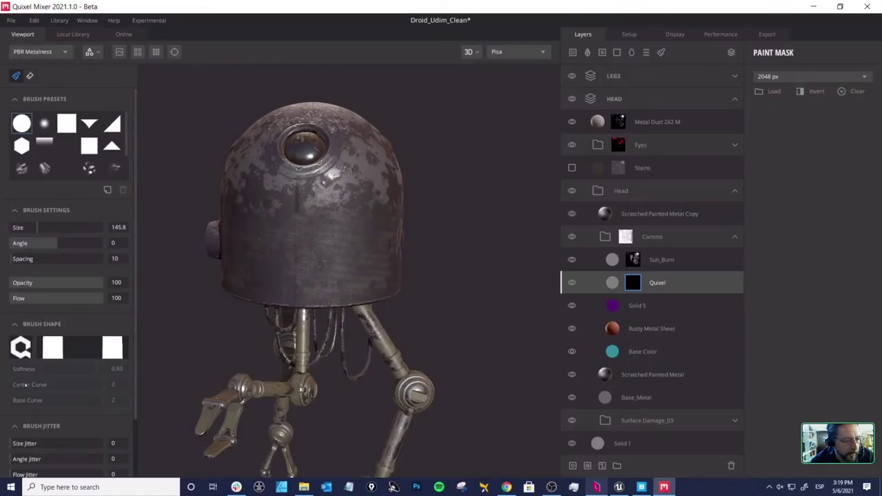
pyautogui.scroll(-2, 26, 384)
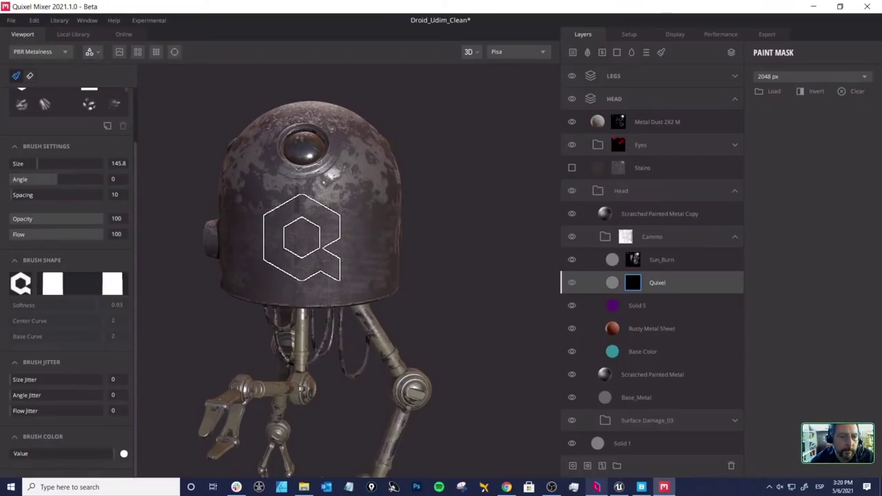
pyautogui.click(301, 237)
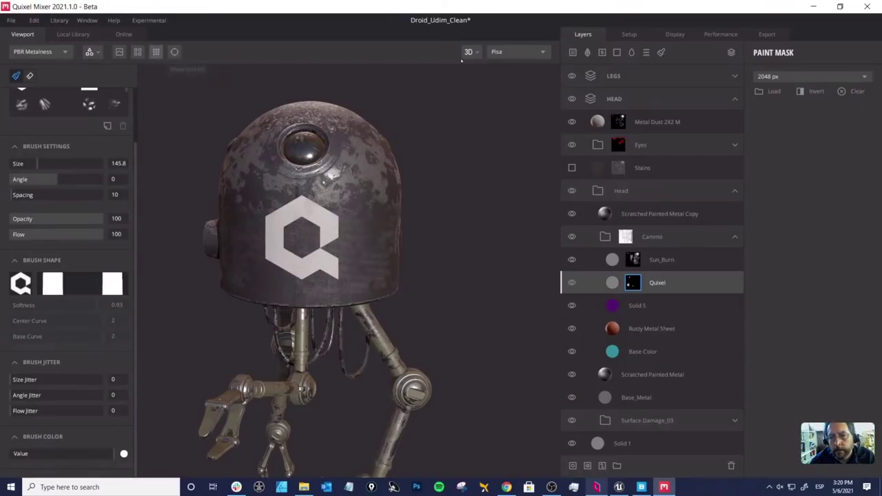
pyautogui.click(662, 260)
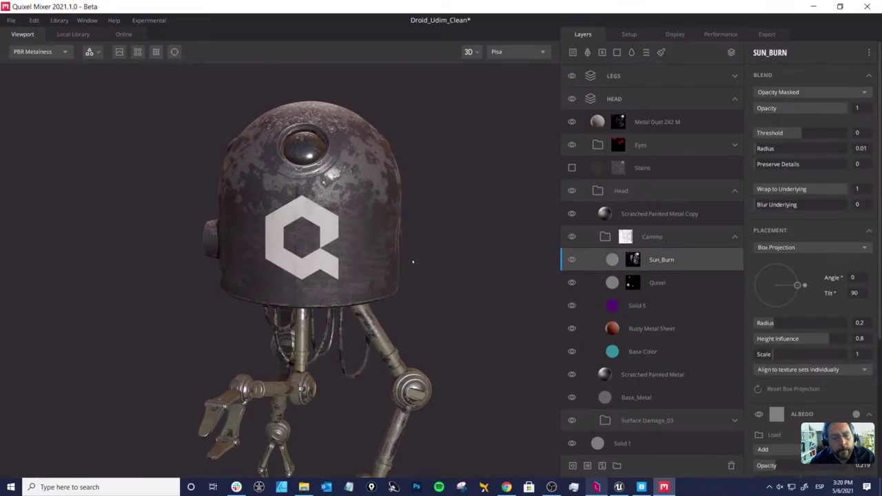
pyautogui.moveTo(413, 262)
pyautogui.keyDown('alt'); pyautogui.mouseDown()
pyautogui.moveTo(383, 264)
pyautogui.moveTo(406, 266)
pyautogui.mouseUp(); pyautogui.keyUp('alt')
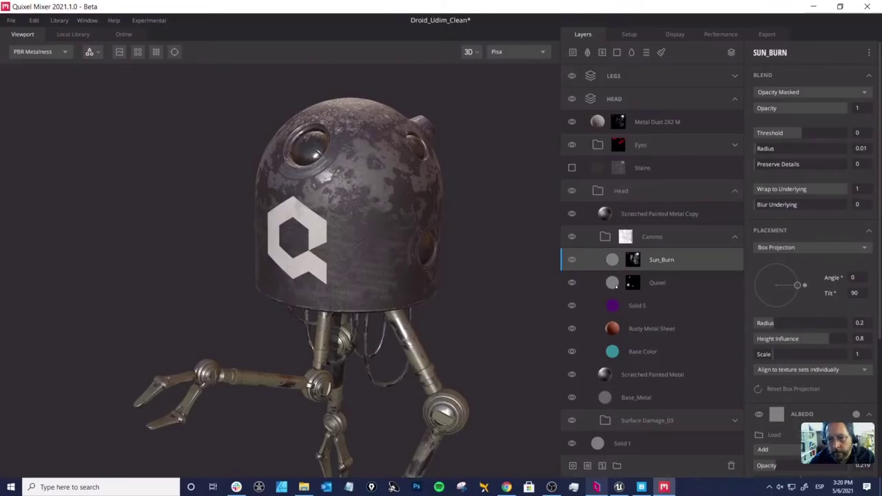
# Step: Choose the decay brush preset paint brushes_decay_qdiqcfmc for the Quixel layer's paint mask and enlarge it to size 261.8
pyautogui.click(616, 285)
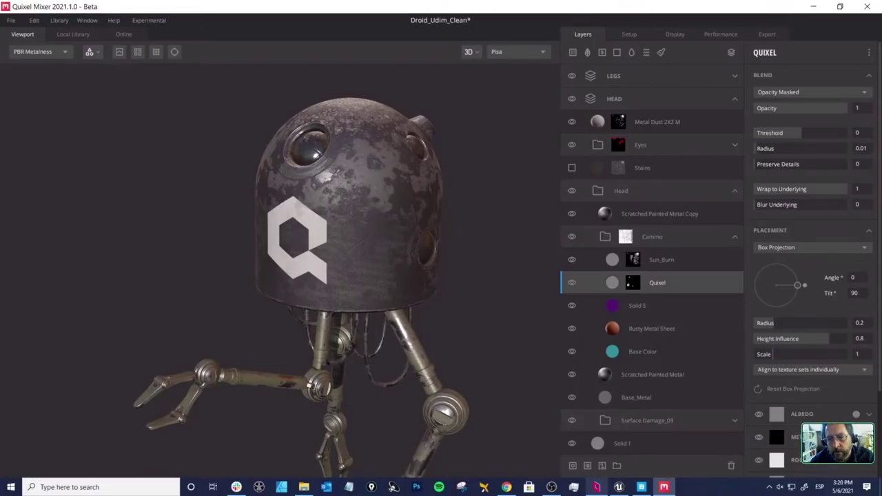
pyautogui.click(631, 284)
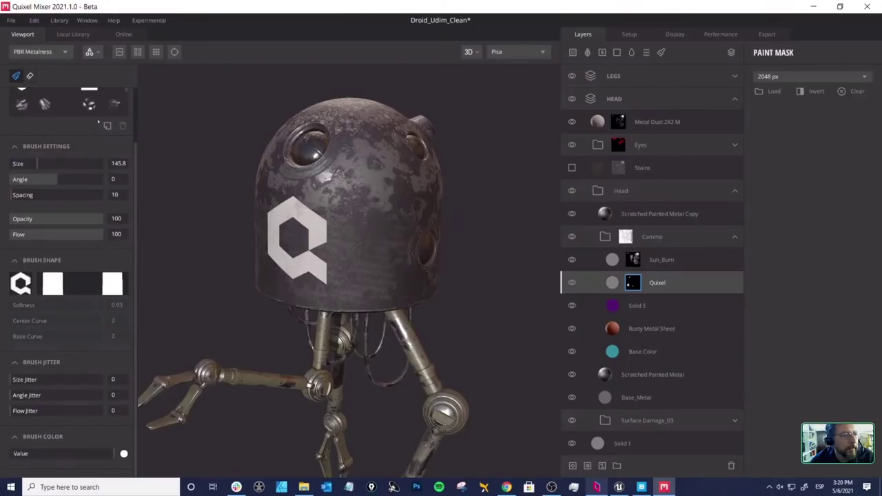
pyautogui.scroll(1, 97, 121)
pyautogui.scroll(-2, 108, 127)
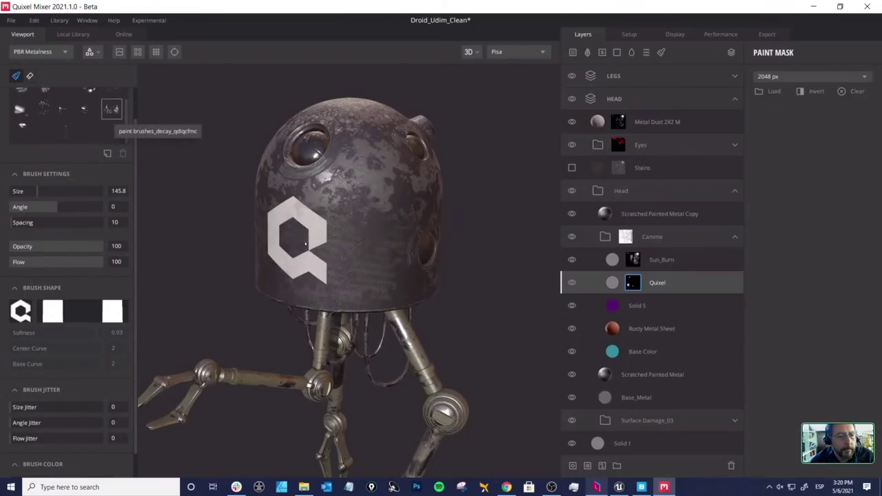
pyautogui.click(111, 109)
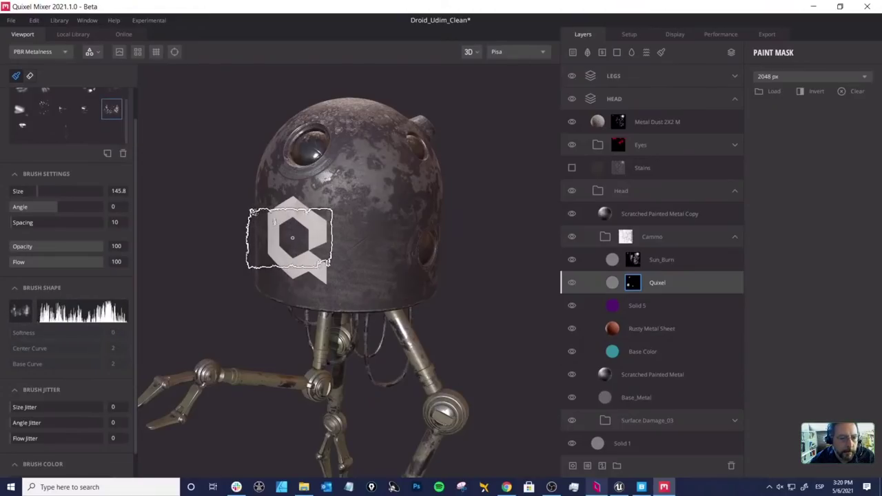
pyautogui.keyDown('alt'); pyautogui.moveTo(289, 238); pyautogui.dragTo(343, 229); pyautogui.keyUp('alt')
pyautogui.keyDown('alt'); pyautogui.moveTo(283, 231); pyautogui.dragTo(285, 232); pyautogui.keyUp('alt')
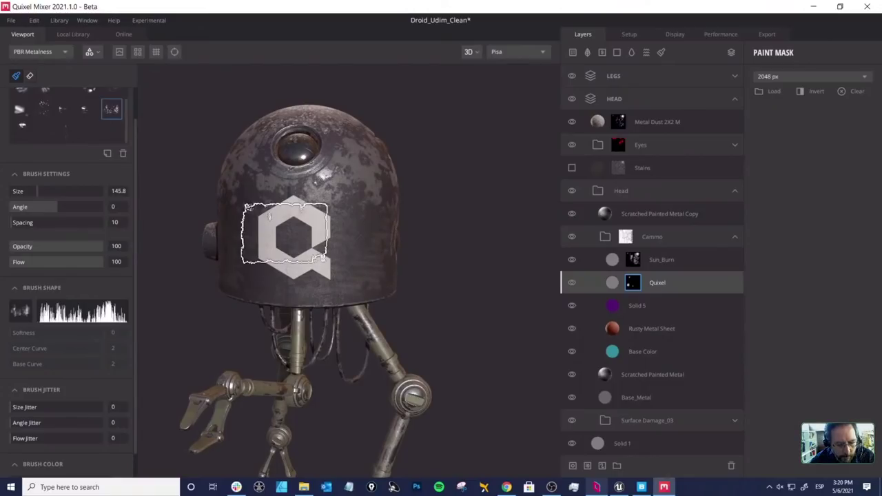
pyautogui.keyDown('ctrl'); pyautogui.moveTo(282, 231); pyautogui.dragTo(308, 241, button='right'); pyautogui.keyUp('ctrl')
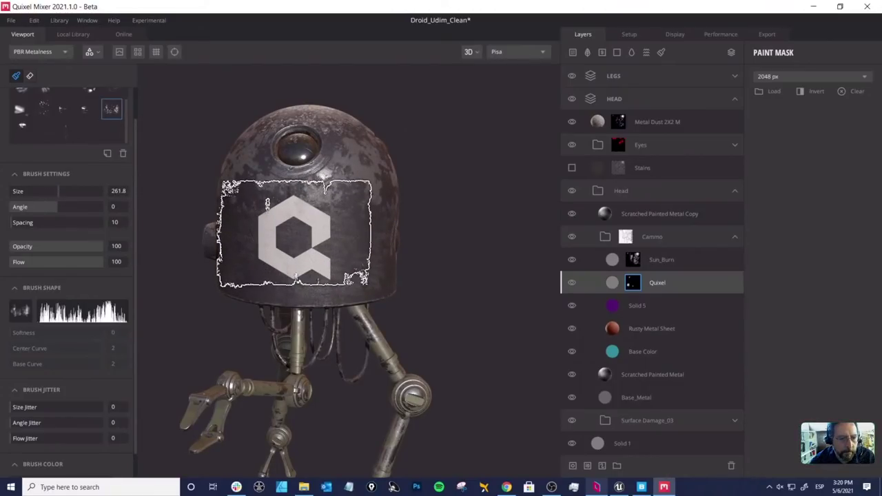
# Step: Stamp the decay brush over the logo, undo the stamp, and wear the logo away by stamping with the brush value set to black
pyautogui.click(267, 203)
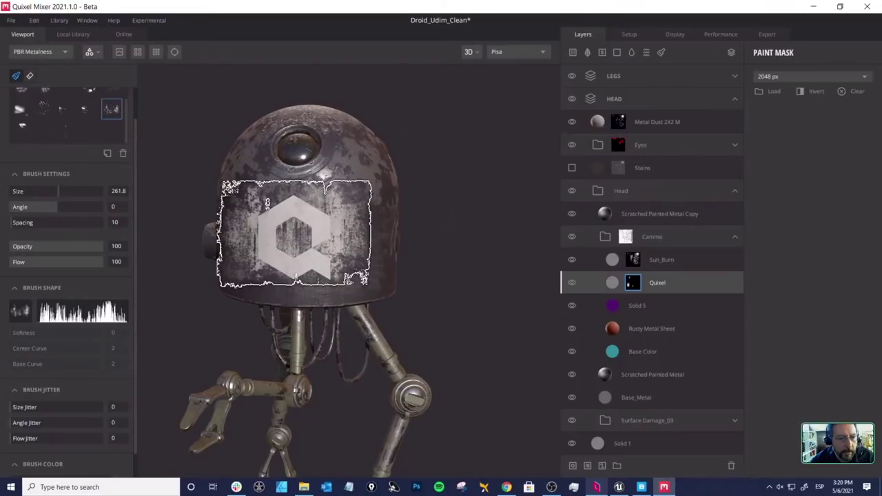
pyautogui.hotkey('ctrl', 'z')
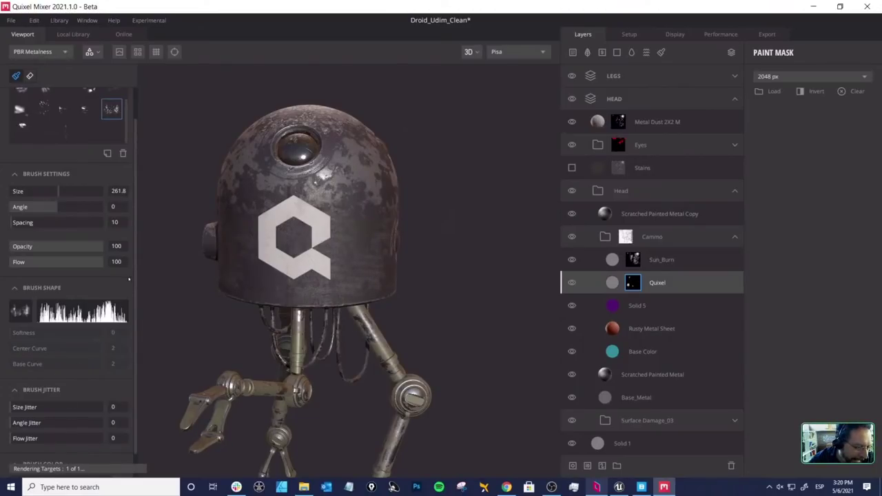
pyautogui.scroll(-1, 99, 319)
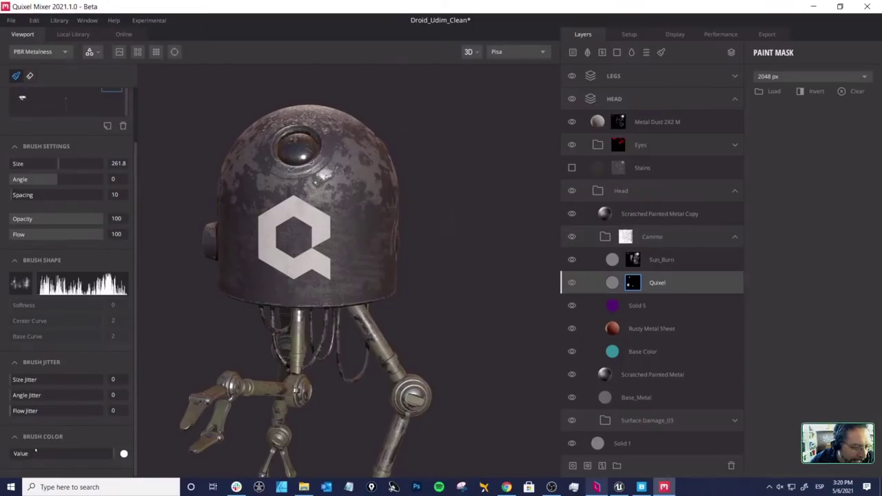
pyautogui.moveTo(32, 456); pyautogui.dragTo(12, 454)
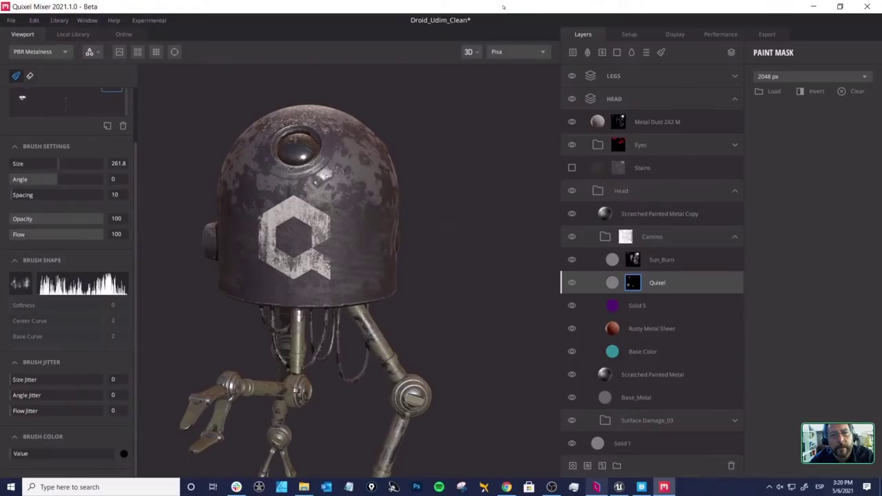
pyautogui.keyDown('alt'); pyautogui.moveTo(504, 170); pyautogui.dragTo(541, 222); pyautogui.keyUp('alt')
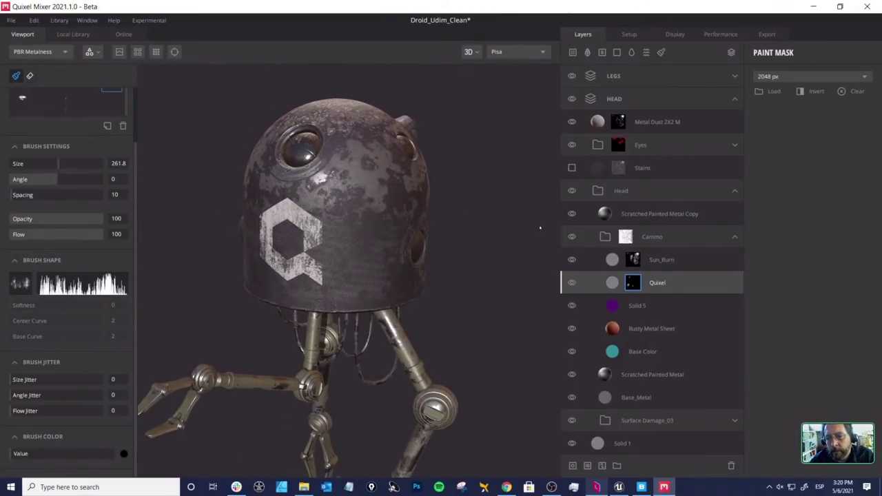
# Step: Add a solid layer above the Quixel layer, clip it to that layer, and set its albedo to teal 277C88
pyautogui.click(613, 282)
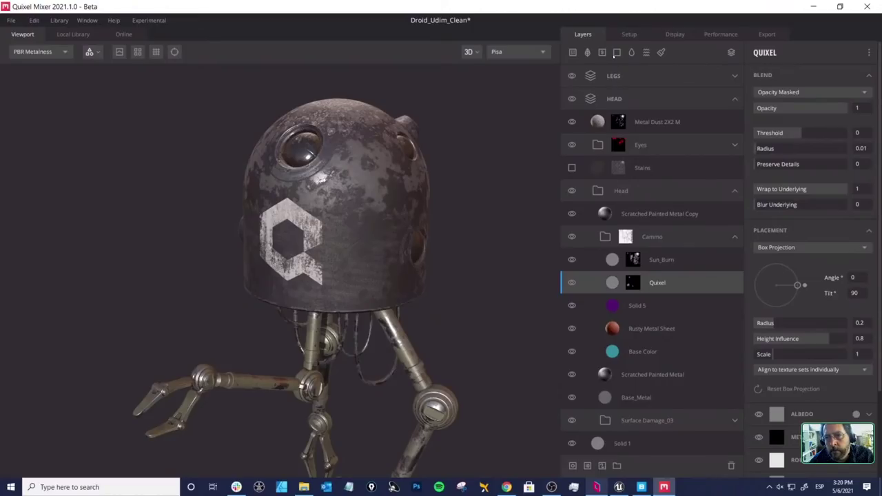
pyautogui.click(616, 52)
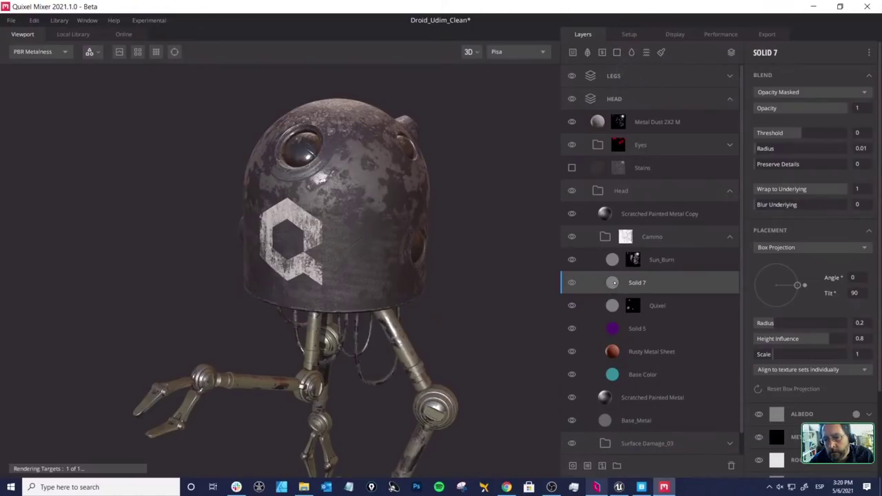
pyautogui.moveTo(614, 282); pyautogui.dragTo(622, 283)
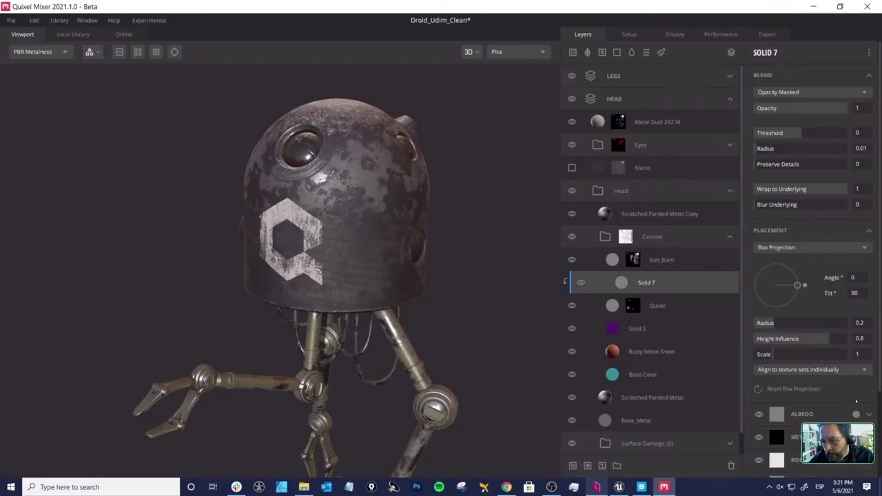
pyautogui.click(621, 282)
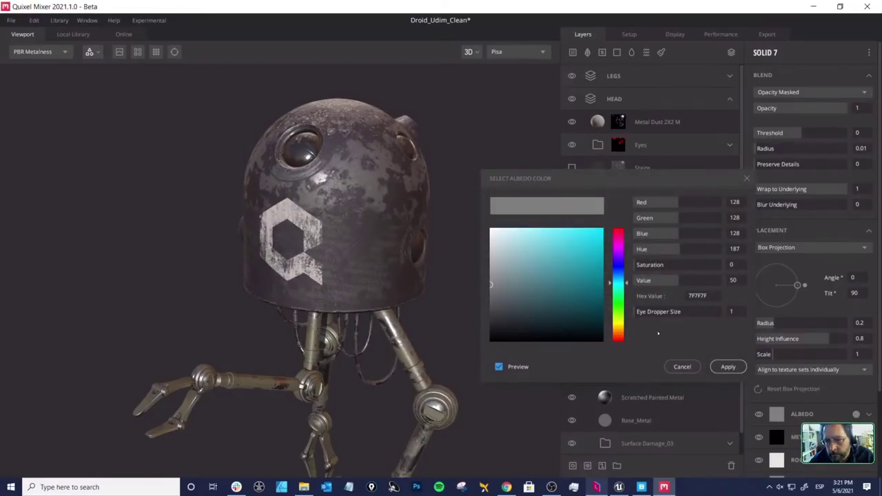
pyautogui.click(570, 282)
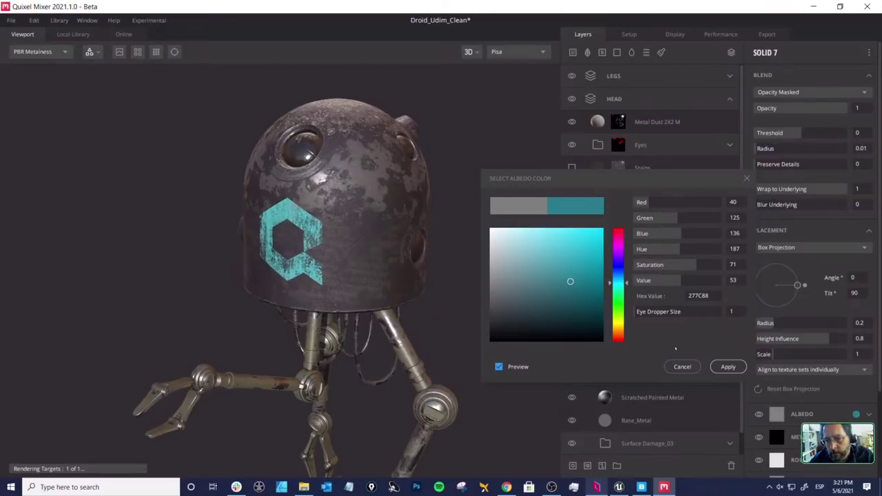
pyautogui.click(728, 367)
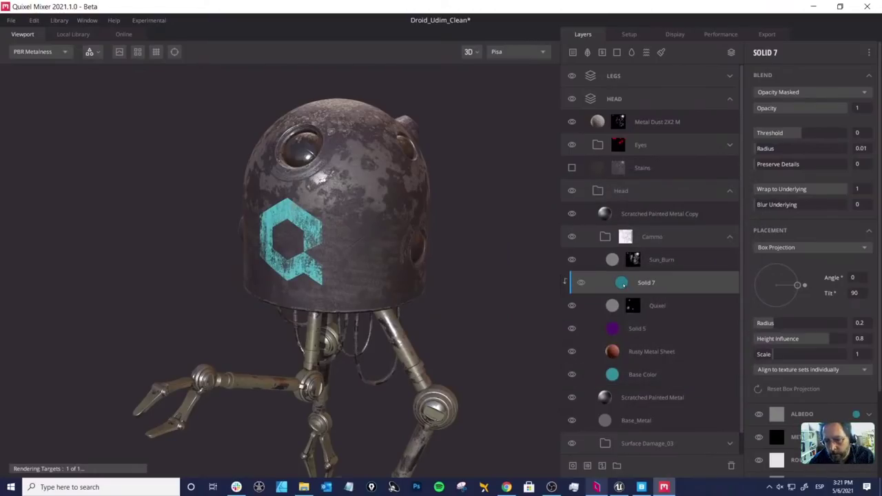
# Step: Add a mask stack with a Position Gradient to the teal solid layer and raise the lower range limit to 0.595
pyautogui.click(572, 466)
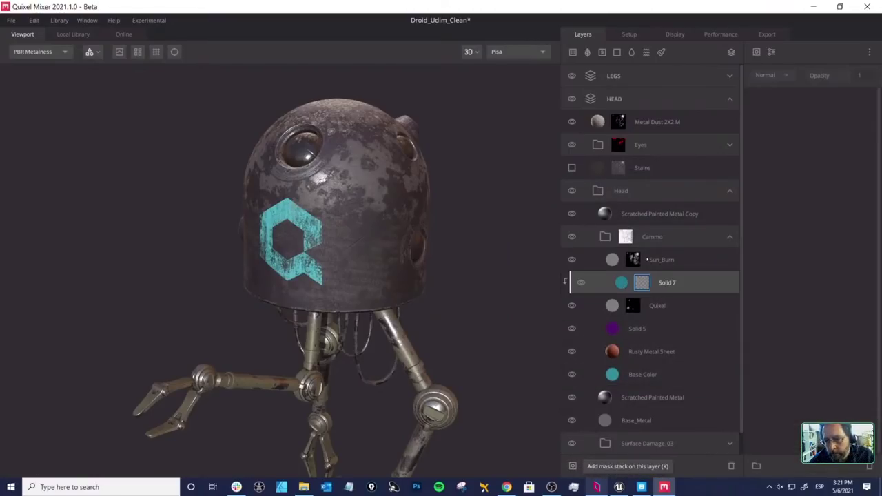
pyautogui.click(755, 52)
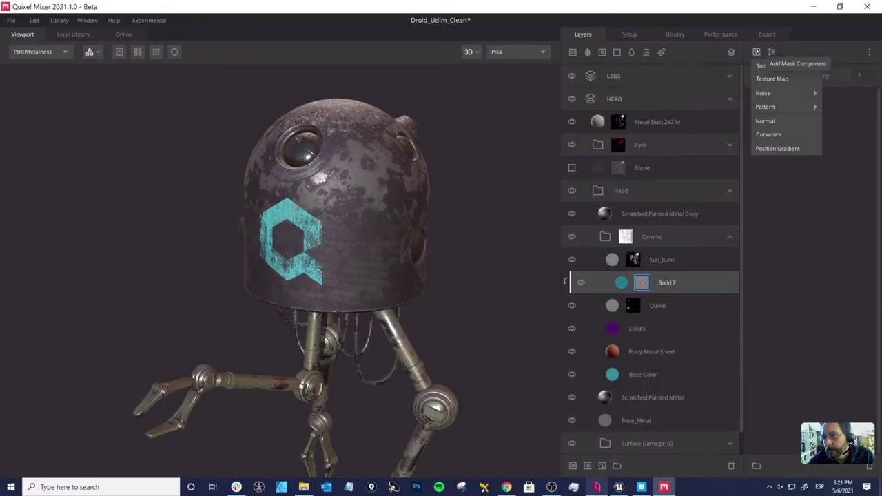
pyautogui.click(777, 148)
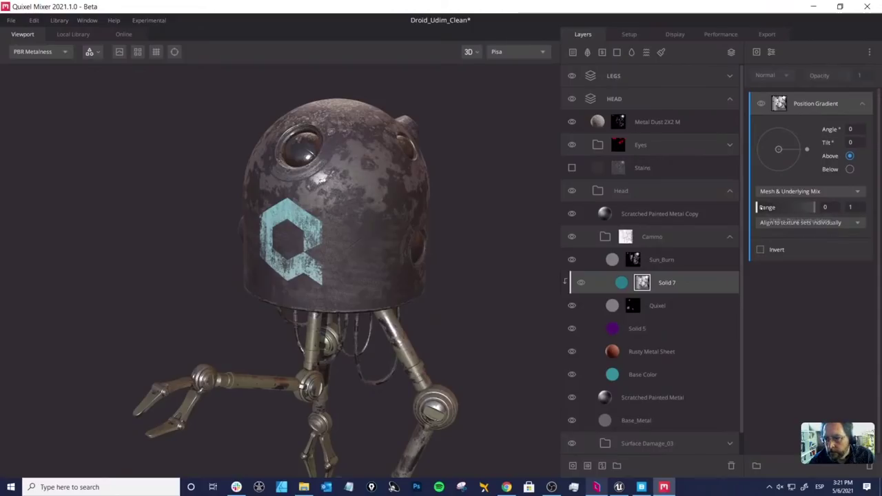
pyautogui.moveTo(756, 208); pyautogui.dragTo(791, 209)
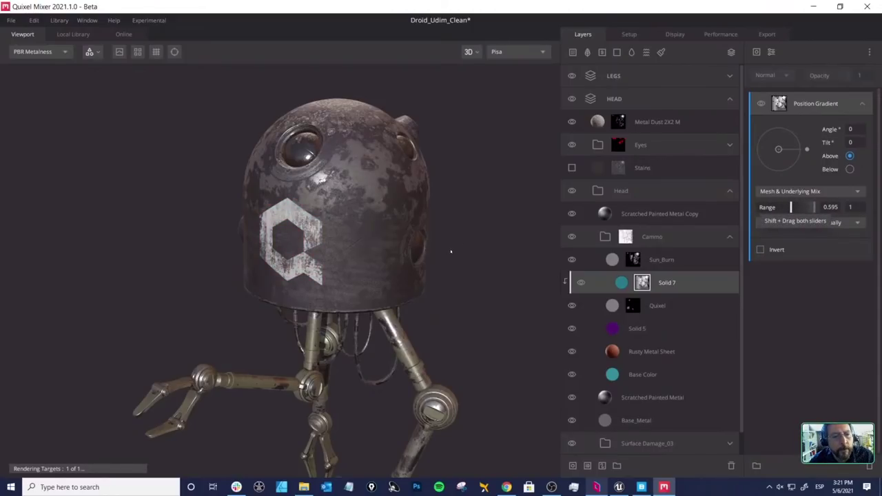
# Step: Preview the teal Solid 7 layer's mask and narrow its Position Gradient range to 0.444–0.611, then return to the full material view
pyautogui.press('m')
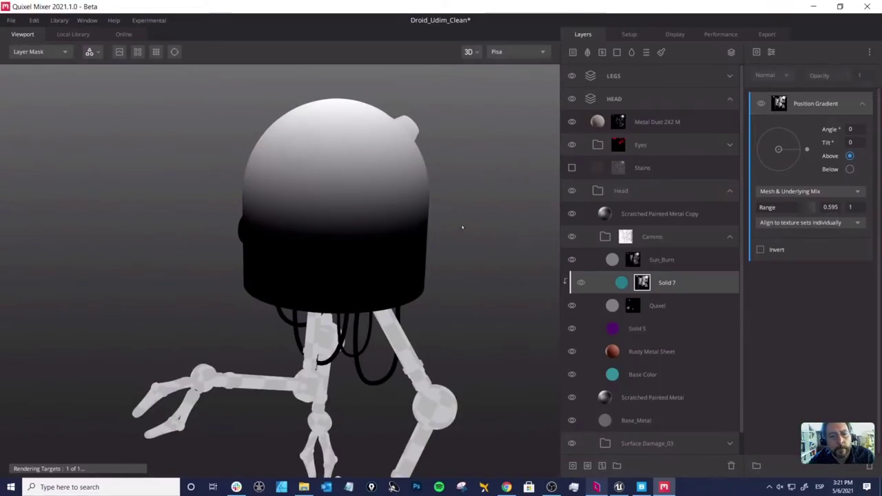
pyautogui.moveTo(463, 227); pyautogui.dragTo(431, 224, button='middle')
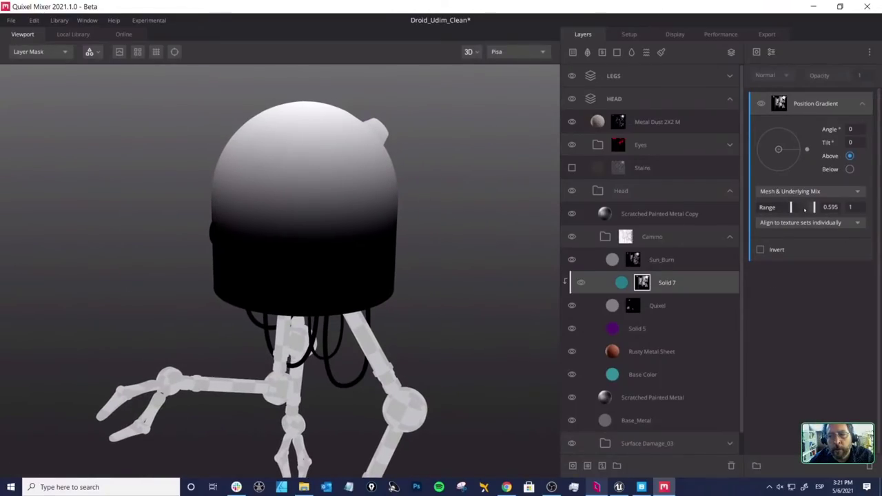
pyautogui.keyDown('shift'); pyautogui.moveTo(803, 209); pyautogui.dragTo(782, 207); pyautogui.keyUp('shift')
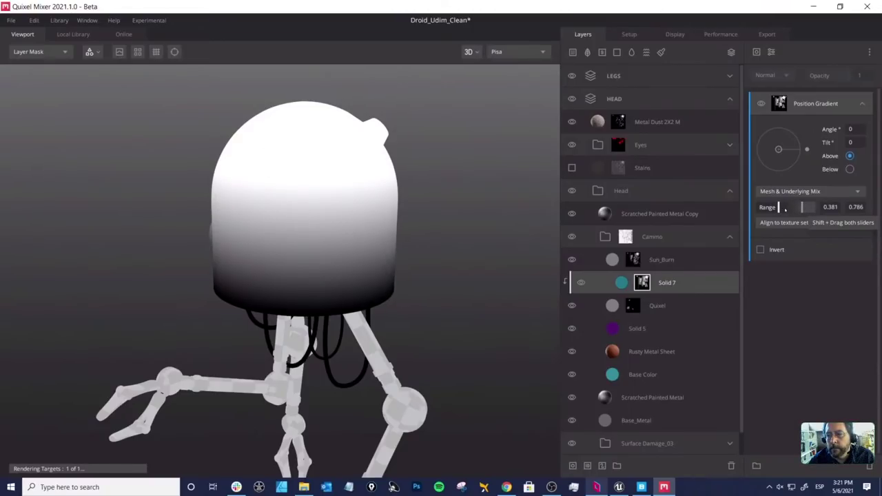
pyautogui.click(783, 208)
pyautogui.moveTo(801, 208); pyautogui.dragTo(796, 208)
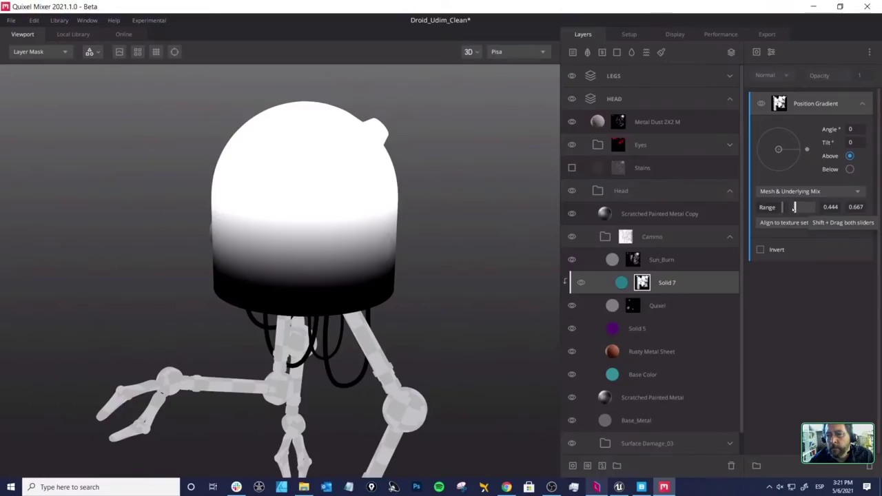
pyautogui.moveTo(796, 207); pyautogui.dragTo(791, 206)
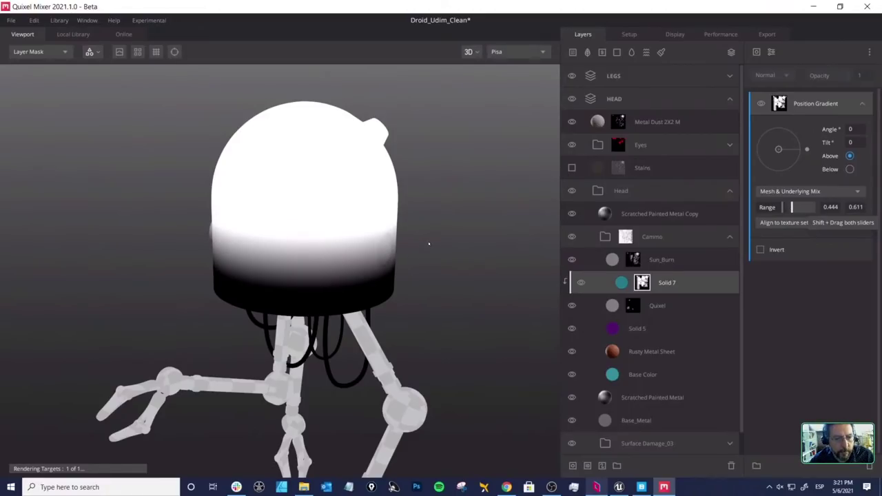
pyautogui.press('m')
pyautogui.moveTo(444, 246); pyautogui.dragTo(452, 242)
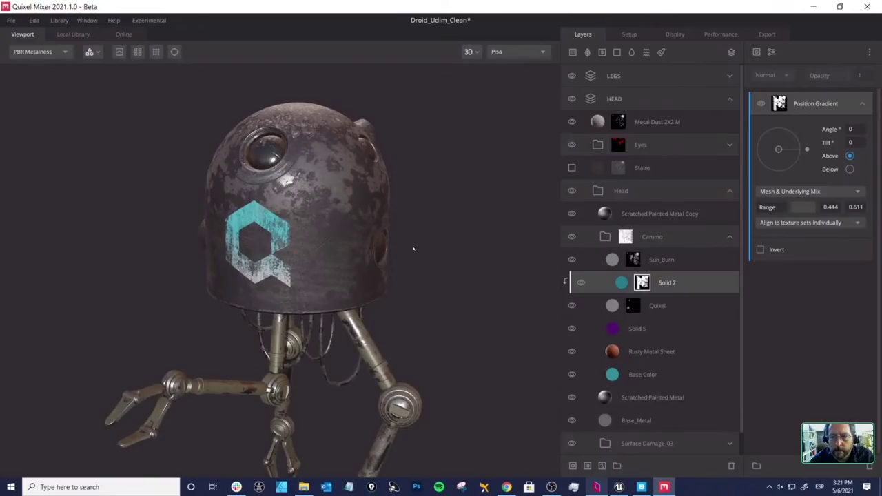
# Step: Set the Quixel layer's roughness color to dark grey 2D2D2D
pyautogui.click(621, 284)
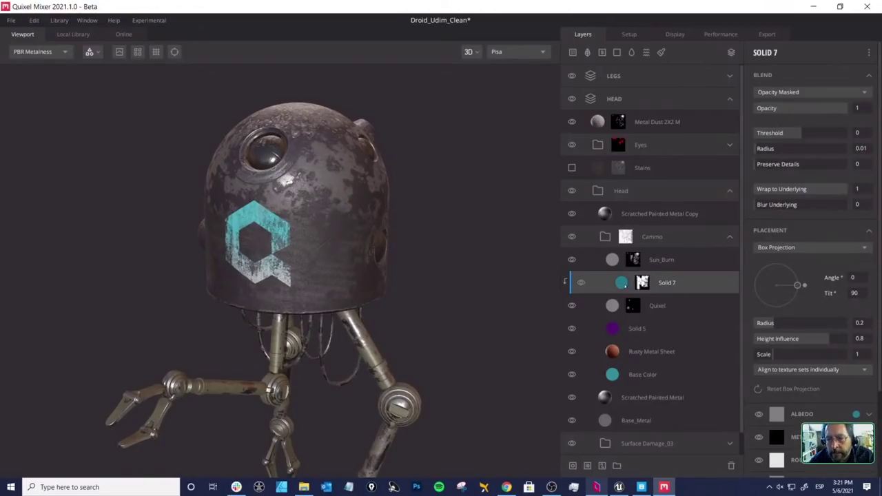
pyautogui.moveTo(392, 276); pyautogui.dragTo(469, 255)
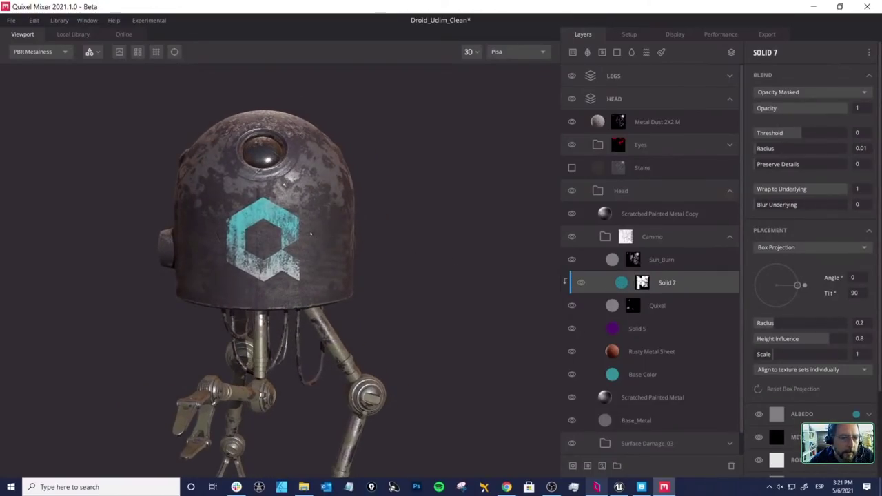
pyautogui.moveTo(303, 238); pyautogui.dragTo(353, 226)
pyautogui.moveTo(401, 239); pyautogui.dragTo(543, 283)
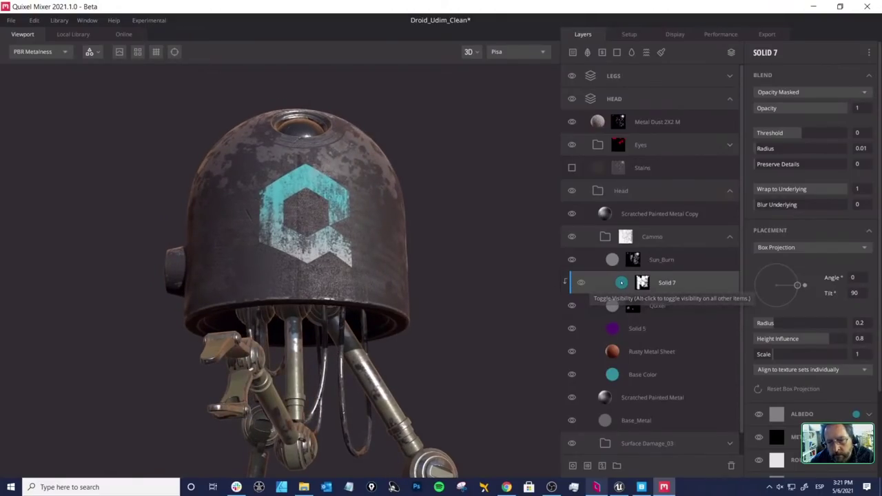
pyautogui.click(612, 305)
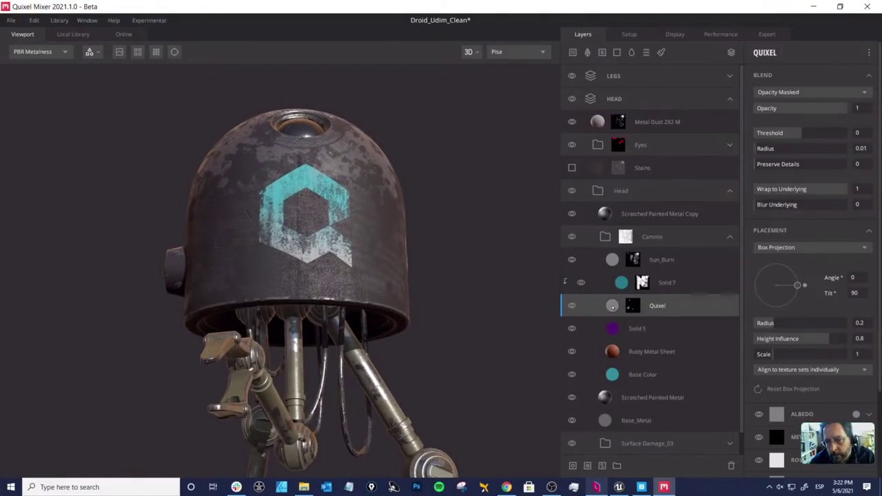
pyautogui.scroll(-1, 820, 409)
pyautogui.scroll(-1, 821, 409)
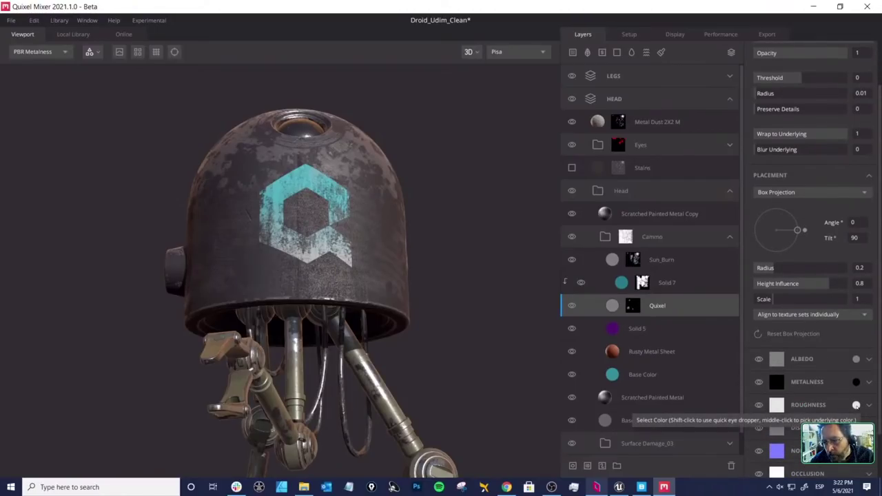
pyautogui.click(856, 405)
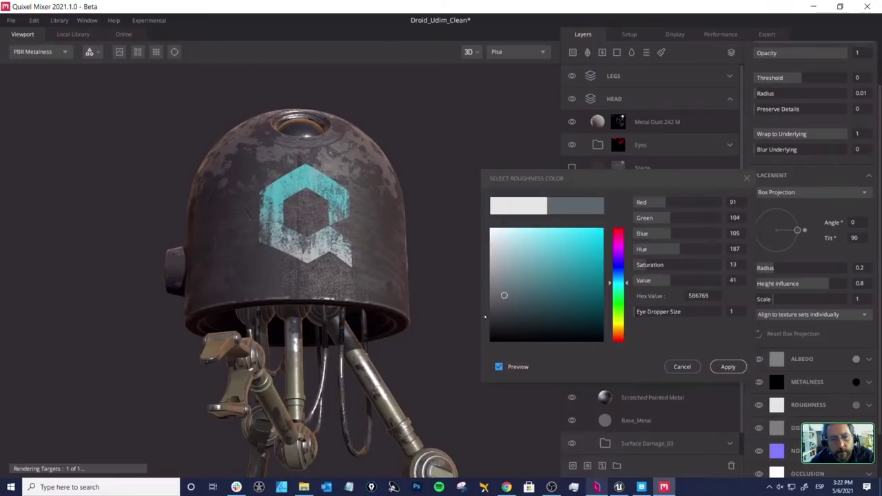
pyautogui.moveTo(484, 316); pyautogui.dragTo(482, 321)
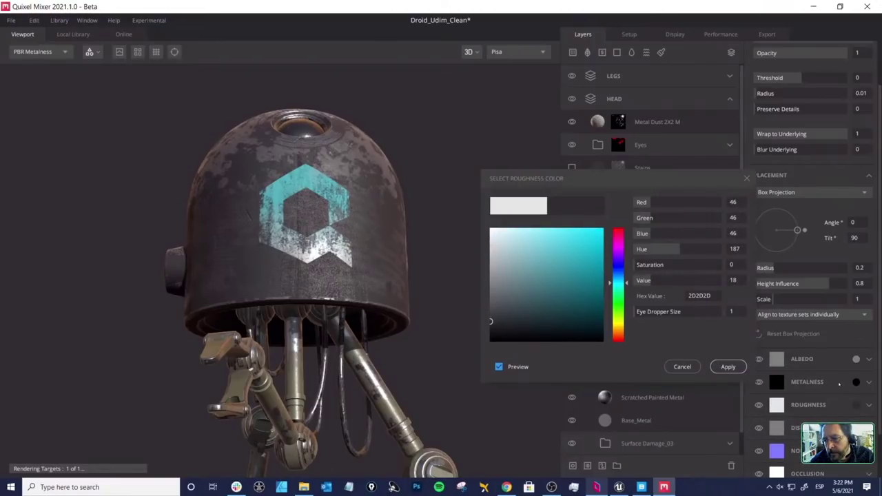
pyautogui.click(727, 367)
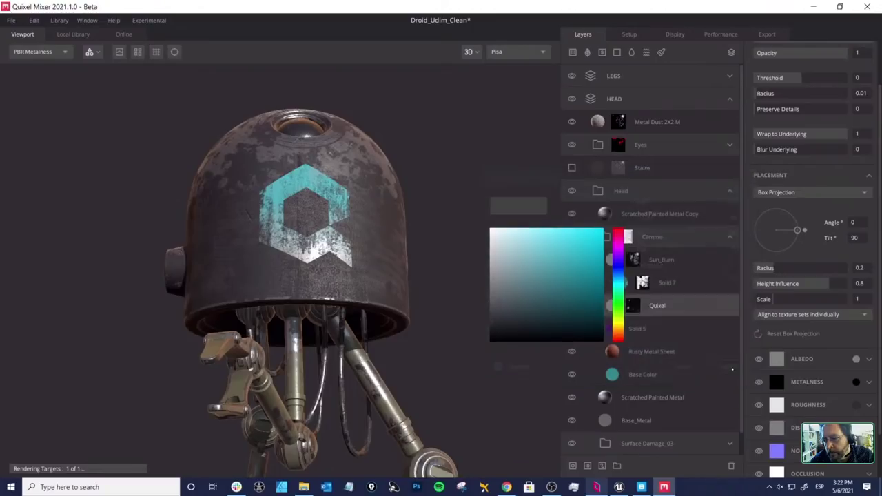
# Step: Set the Quixel layer's metalness color to near-white FBFBFB
pyautogui.click(856, 382)
pyautogui.moveTo(510, 248); pyautogui.dragTo(486, 232)
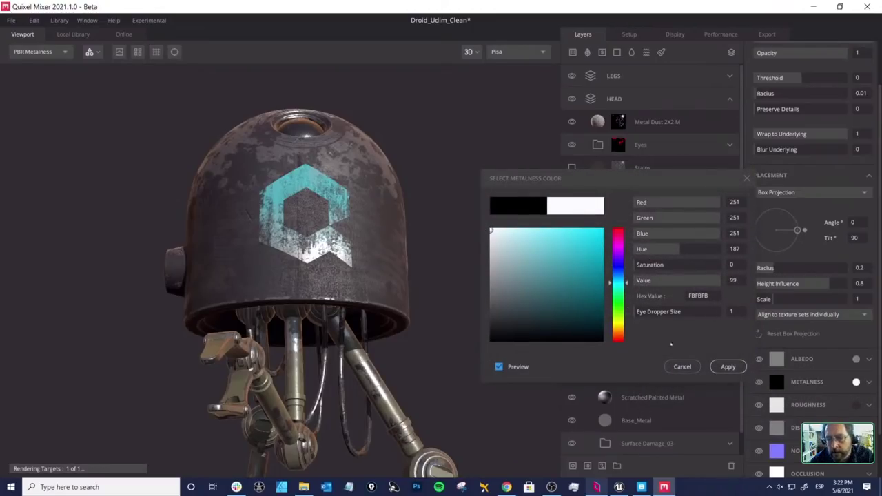
pyautogui.click(728, 367)
# Step: Turn off the metalness and roughness channels of the teal Solid 7 layer
pyautogui.moveTo(324, 200)
pyautogui.mouseDown()
pyautogui.moveTo(369, 203)
pyautogui.moveTo(331, 207)
pyautogui.mouseUp()
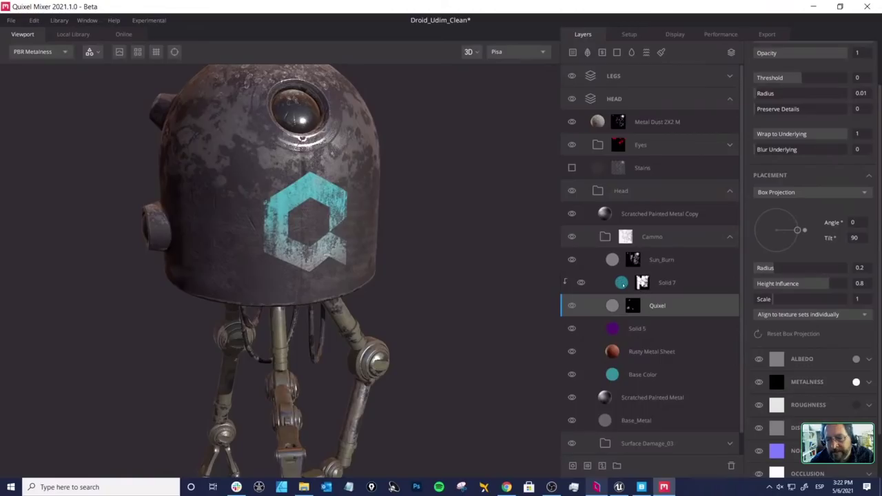
pyautogui.click(623, 284)
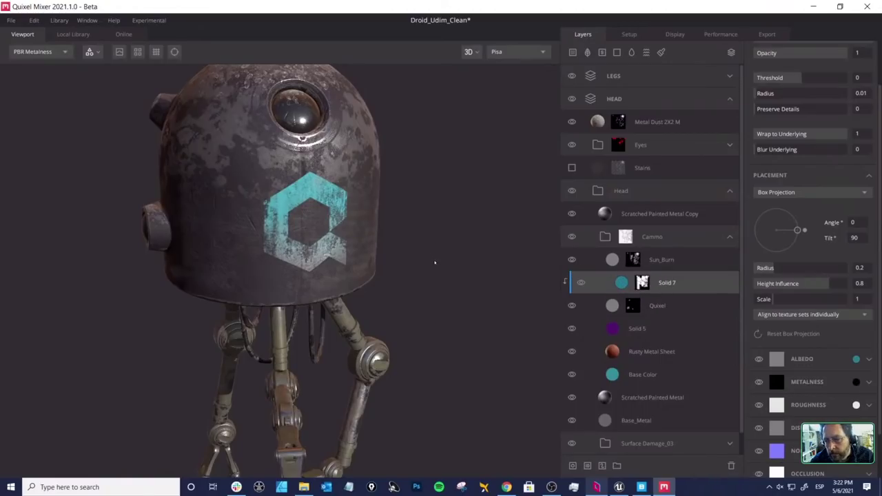
pyautogui.moveTo(435, 262); pyautogui.dragTo(429, 240, button='middle')
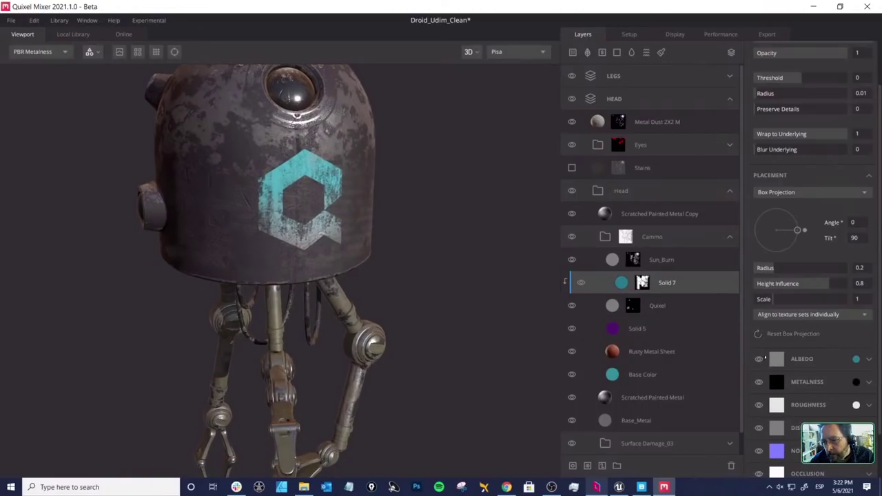
pyautogui.click(758, 382)
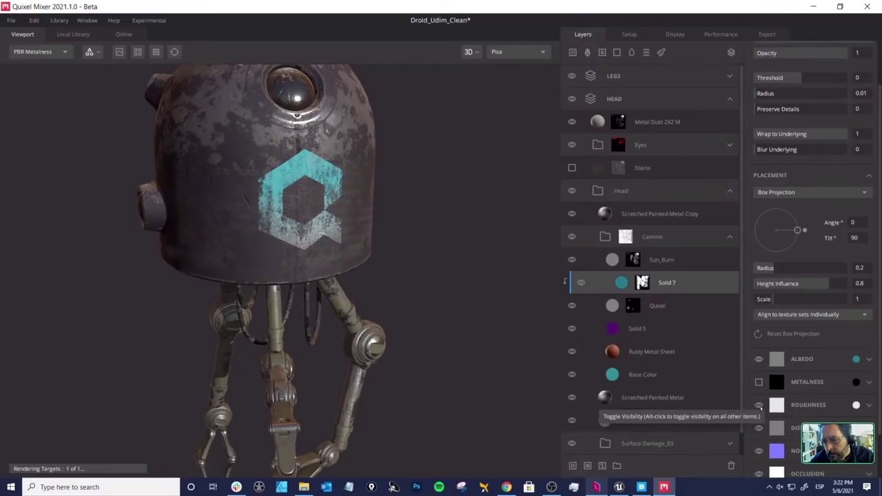
pyautogui.click(758, 405)
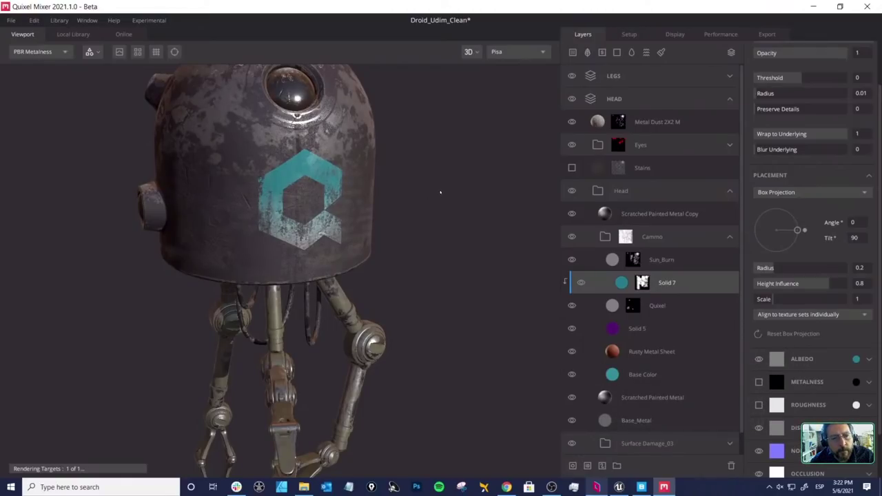
# Step: Examine the worn, tinted metallic logo on the droid's head from several angles and inspect the Quixel layer and its mask
pyautogui.moveTo(438, 213); pyautogui.dragTo(273, 205)
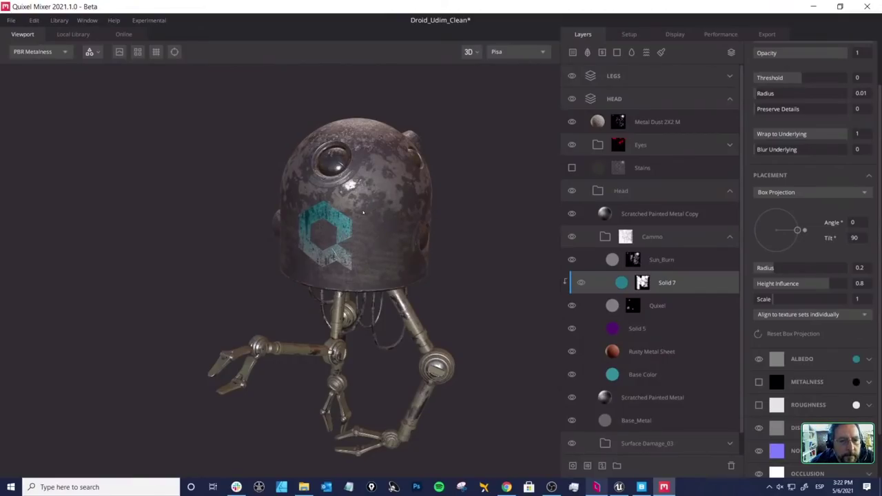
pyautogui.moveTo(363, 212); pyautogui.dragTo(358, 237)
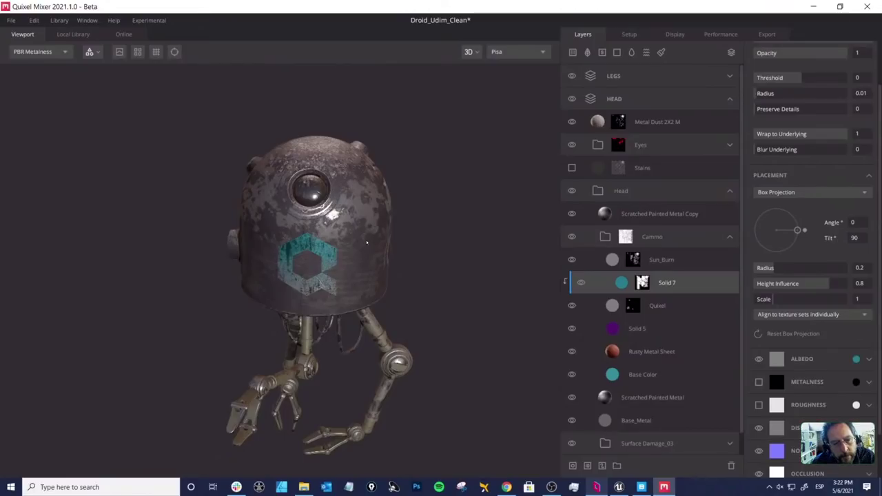
pyautogui.moveTo(445, 255)
pyautogui.mouseDown()
pyautogui.moveTo(419, 238)
pyautogui.moveTo(423, 256)
pyautogui.moveTo(418, 247)
pyautogui.moveTo(438, 242)
pyautogui.mouseUp()
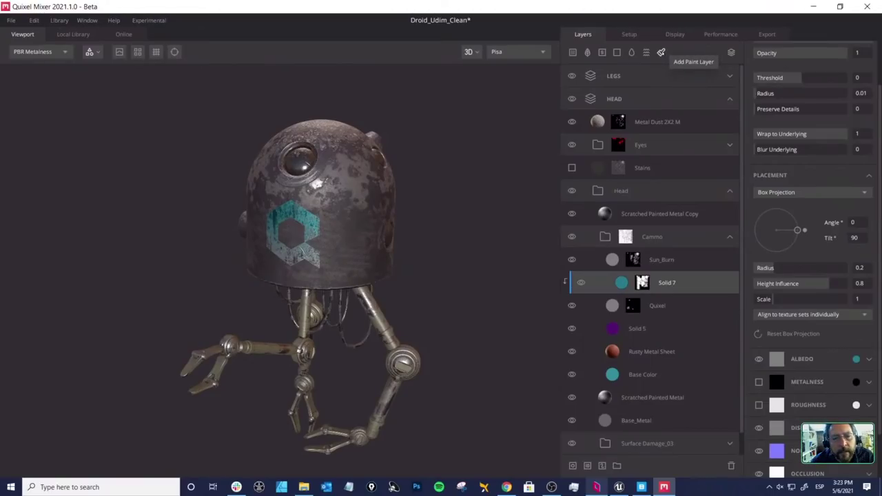
pyautogui.moveTo(425, 224); pyautogui.dragTo(423, 238)
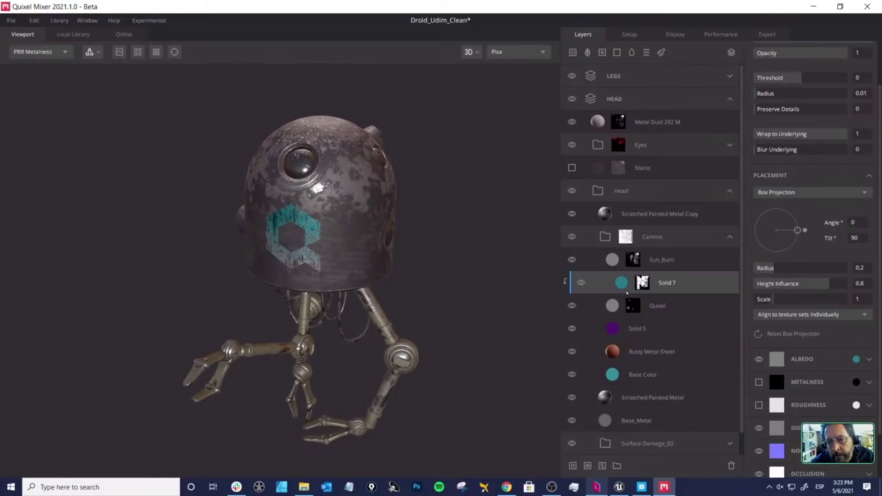
pyautogui.click(631, 307)
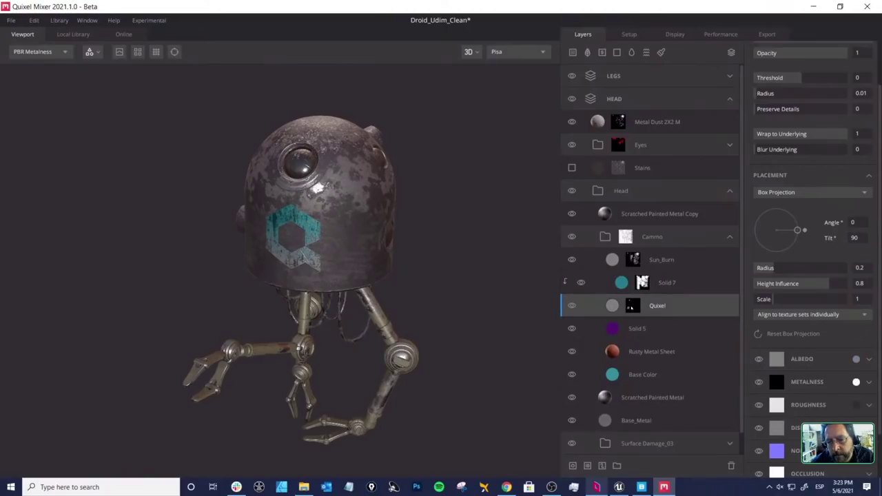
pyautogui.click(633, 305)
pyautogui.click(611, 305)
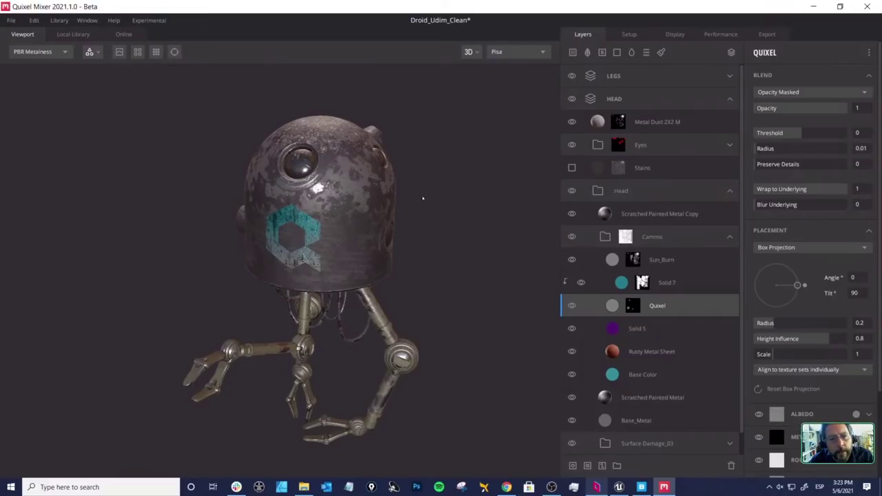
pyautogui.moveTo(423, 197); pyautogui.dragTo(439, 220)
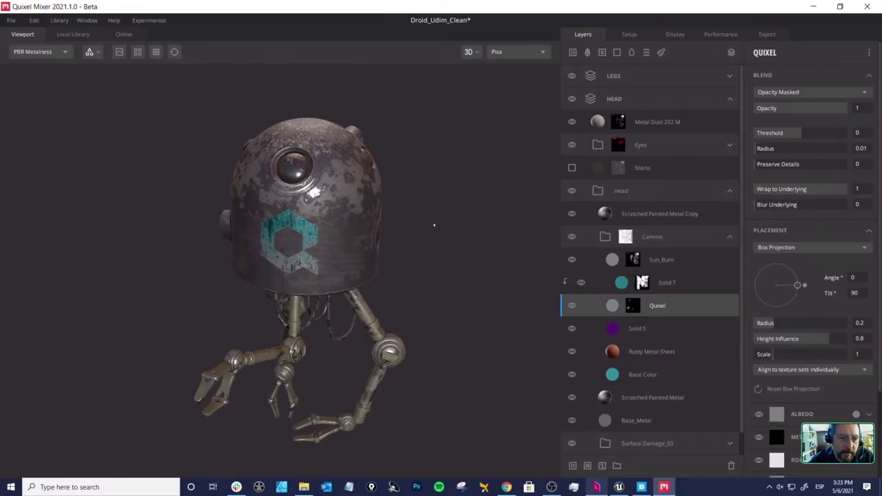
pyautogui.moveTo(433, 224)
pyautogui.mouseDown()
pyautogui.moveTo(425, 232)
pyautogui.moveTo(435, 226)
pyautogui.moveTo(437, 237)
pyautogui.moveTo(435, 226)
pyautogui.moveTo(376, 226)
pyautogui.moveTo(439, 227)
pyautogui.moveTo(428, 226)
pyautogui.mouseUp()
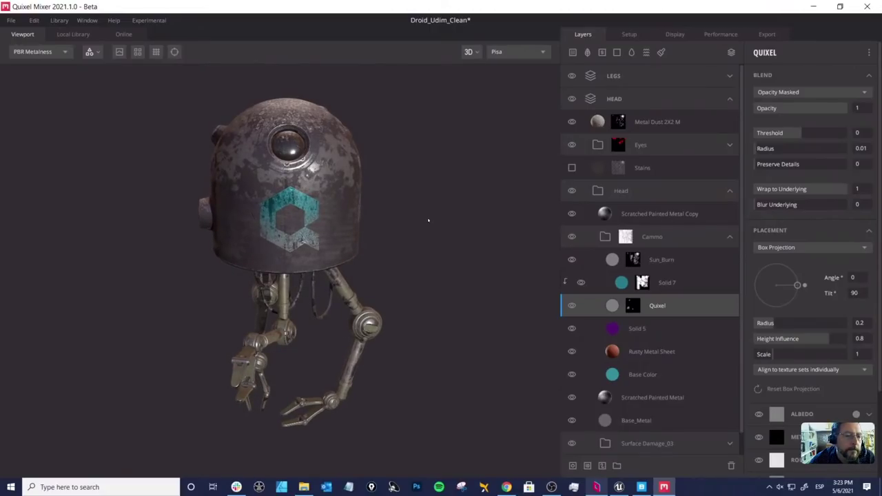
pyautogui.moveTo(437, 218); pyautogui.dragTo(394, 201)
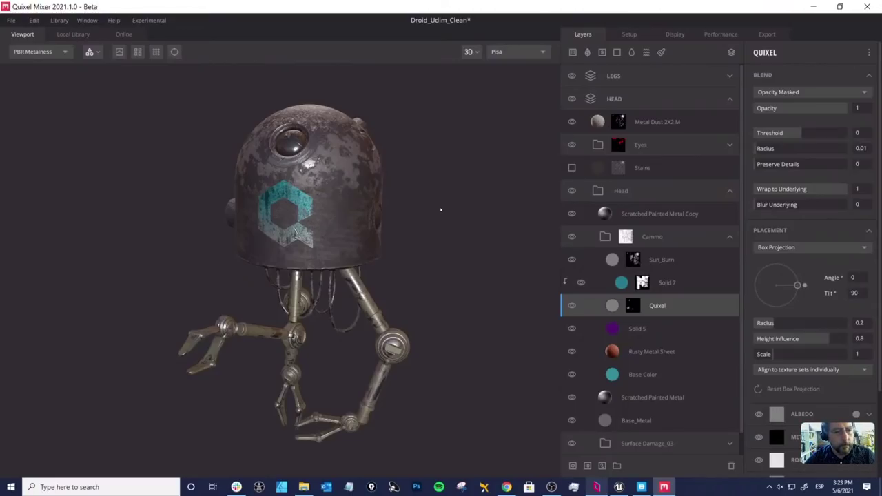
pyautogui.moveTo(423, 172); pyautogui.dragTo(293, 199)
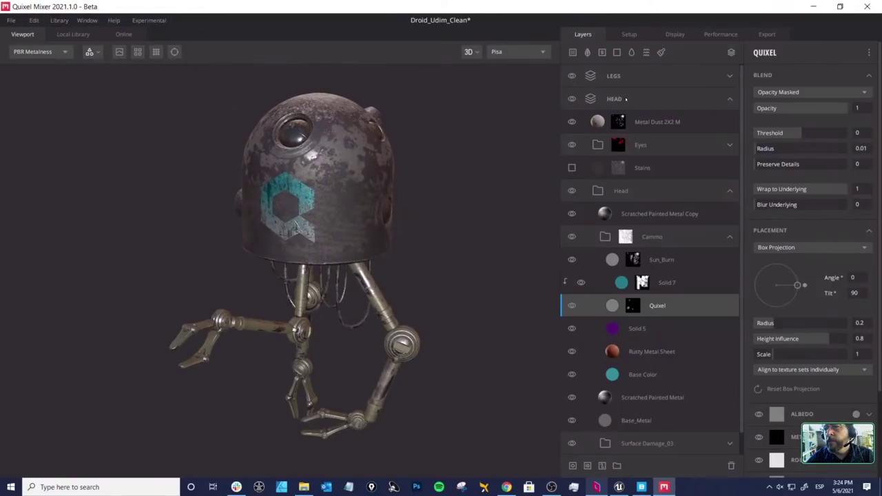
# Step: Review the export settings for the droid's texture sets and save the mix
pyautogui.click(767, 34)
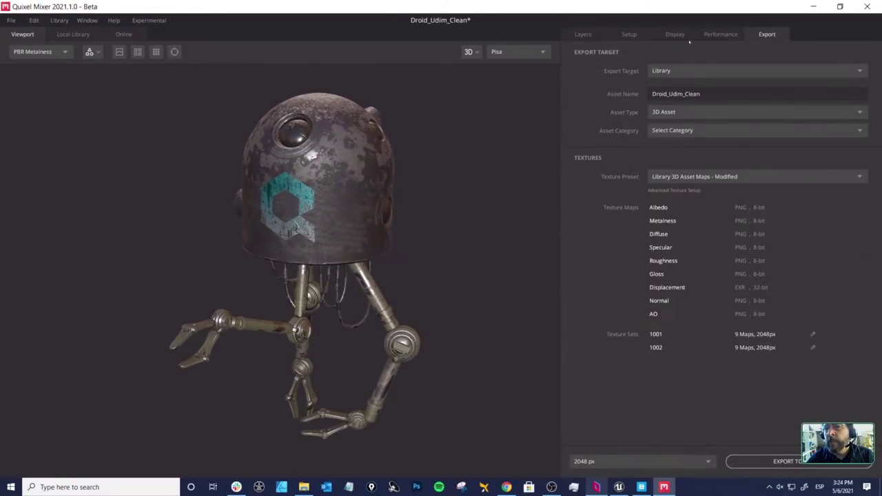
pyautogui.click(582, 35)
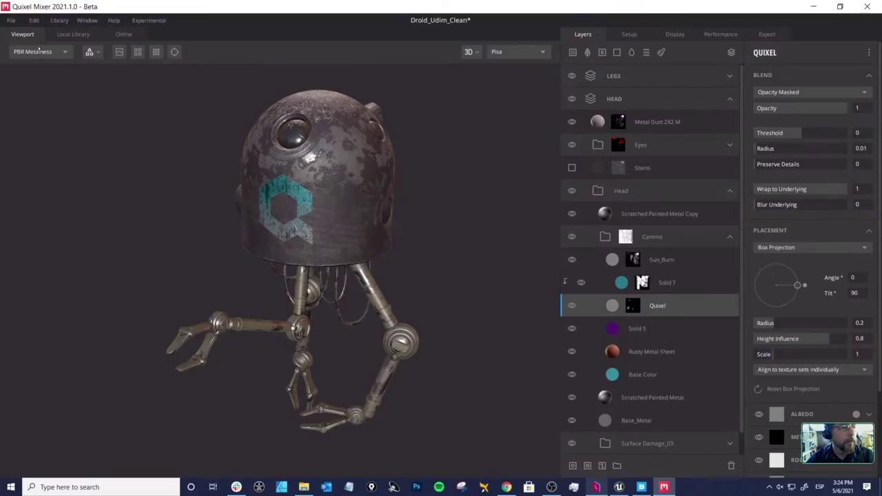
pyautogui.click(11, 20)
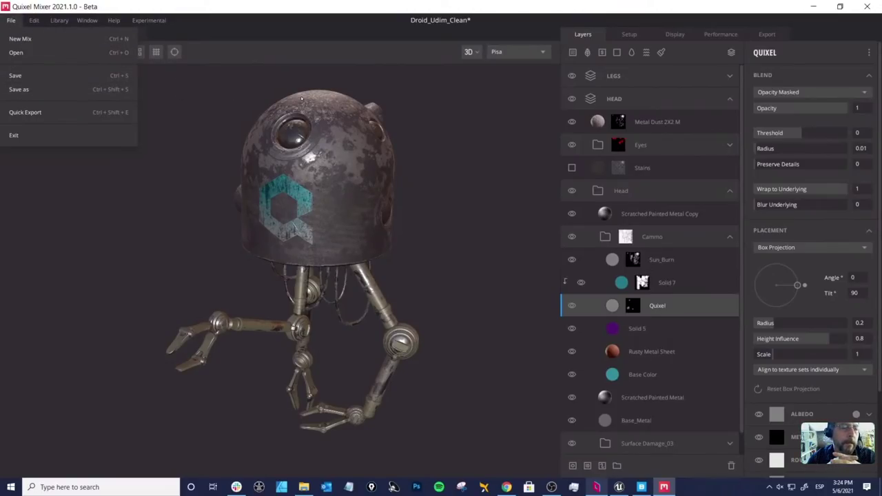
pyautogui.hotkey('ctrl', 's')
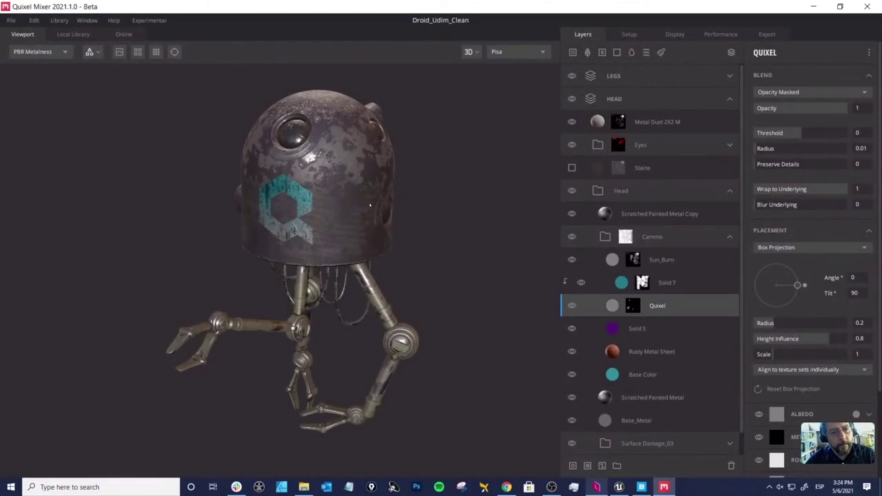
pyautogui.moveTo(345, 195)
pyautogui.mouseDown()
pyautogui.moveTo(358, 192)
pyautogui.moveTo(338, 191)
pyautogui.moveTo(343, 211)
pyautogui.moveTo(336, 183)
pyautogui.moveTo(334, 193)
pyautogui.mouseUp()
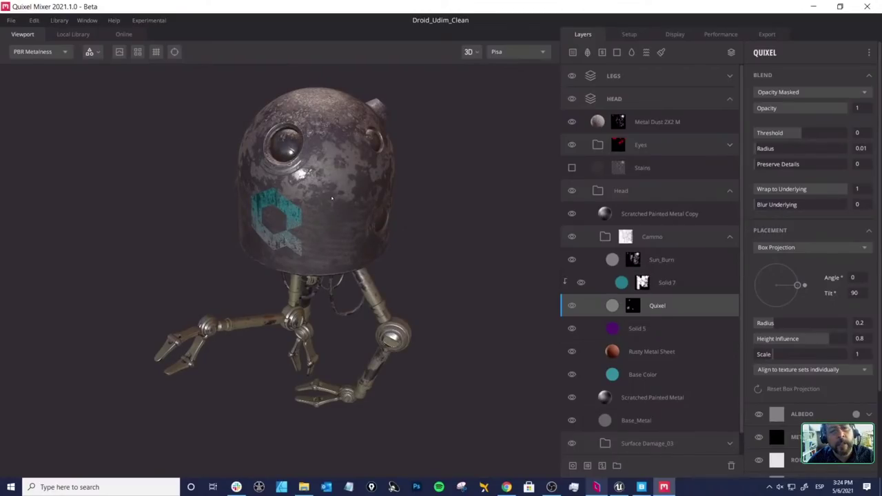
# Step: Set the Quixel layer's metalness color to dark grey 292929
pyautogui.moveTo(332, 199); pyautogui.dragTo(343, 195)
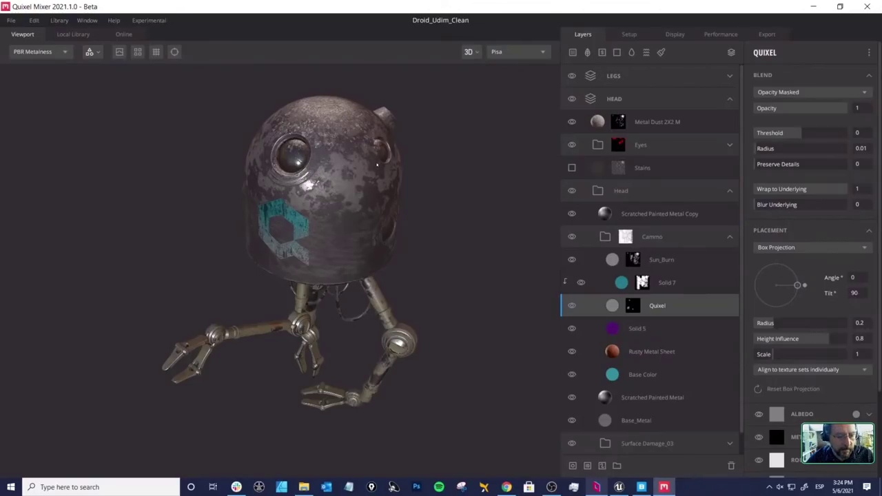
pyautogui.moveTo(339, 208); pyautogui.dragTo(339, 225)
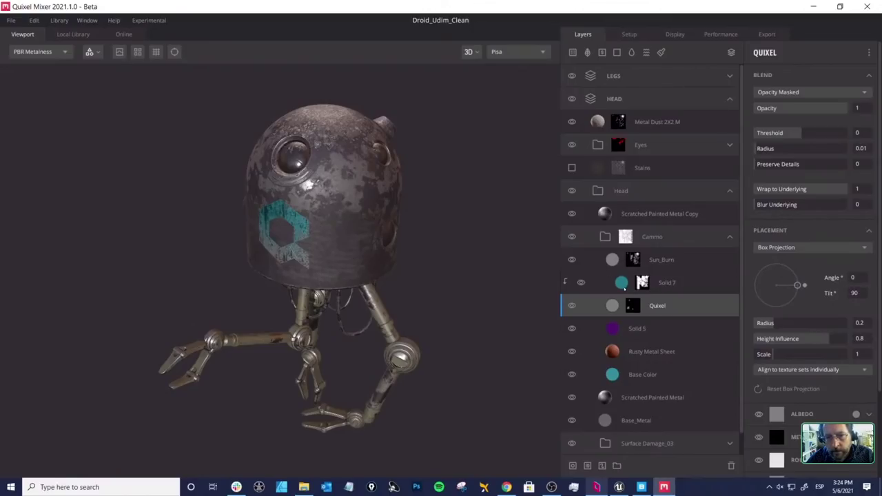
pyautogui.click(665, 283)
pyautogui.moveTo(379, 235); pyautogui.dragTo(395, 195)
pyautogui.moveTo(436, 188); pyautogui.dragTo(407, 213)
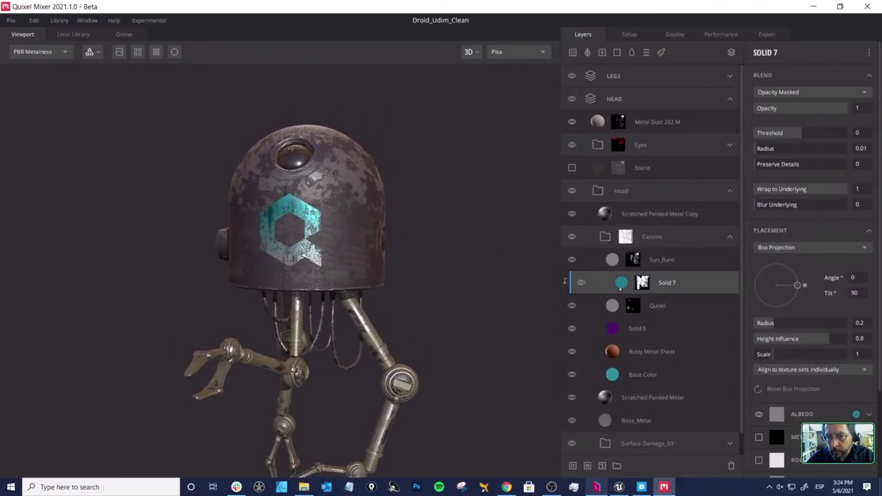
pyautogui.scroll(-1, 813, 269)
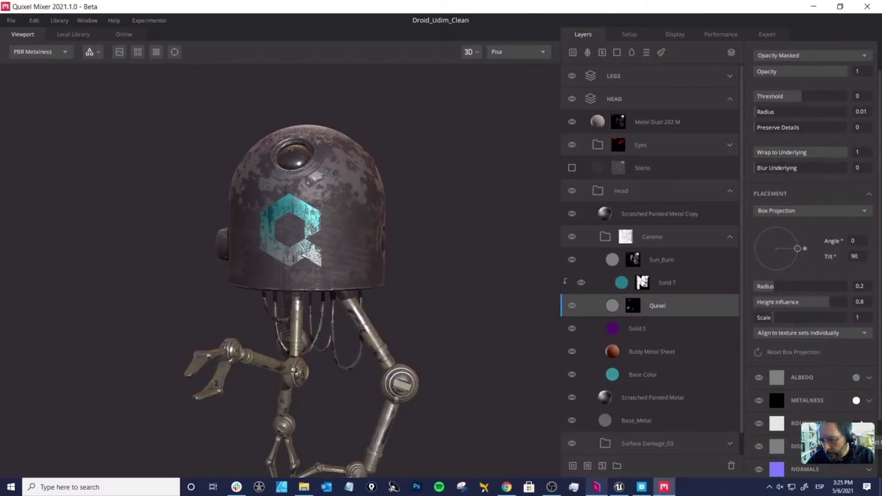
pyautogui.click(856, 400)
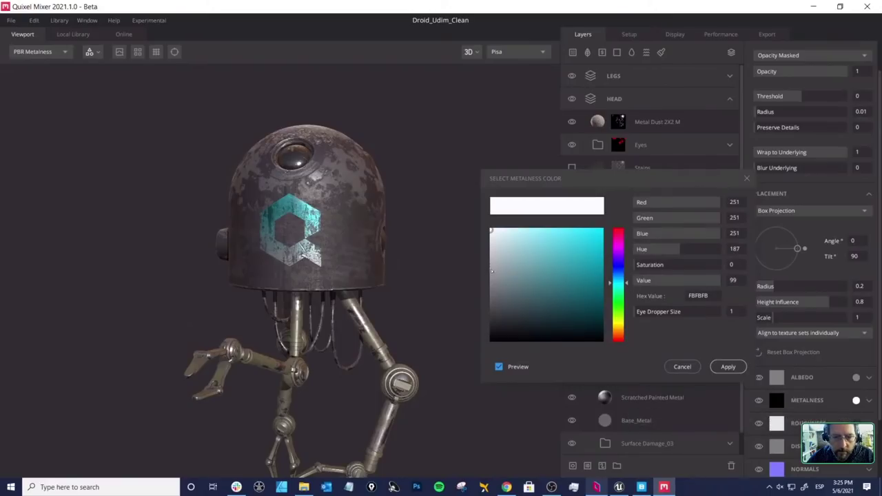
pyautogui.moveTo(489, 268); pyautogui.dragTo(483, 323)
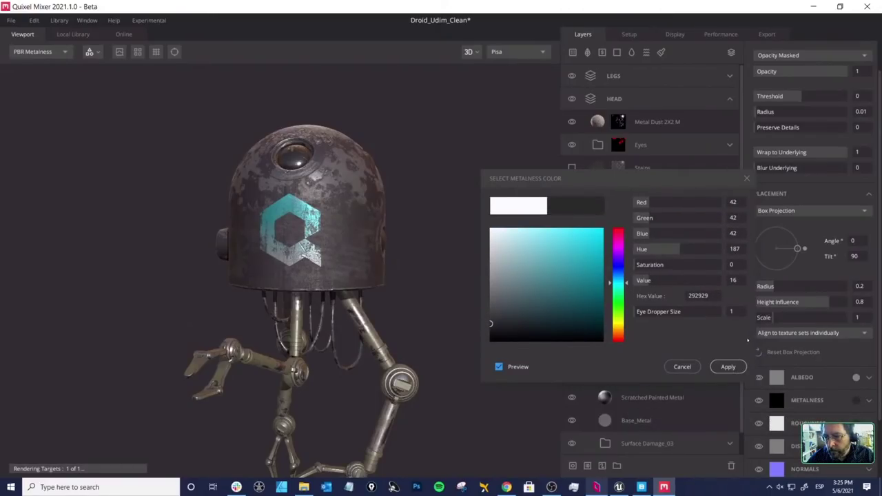
pyautogui.click(730, 367)
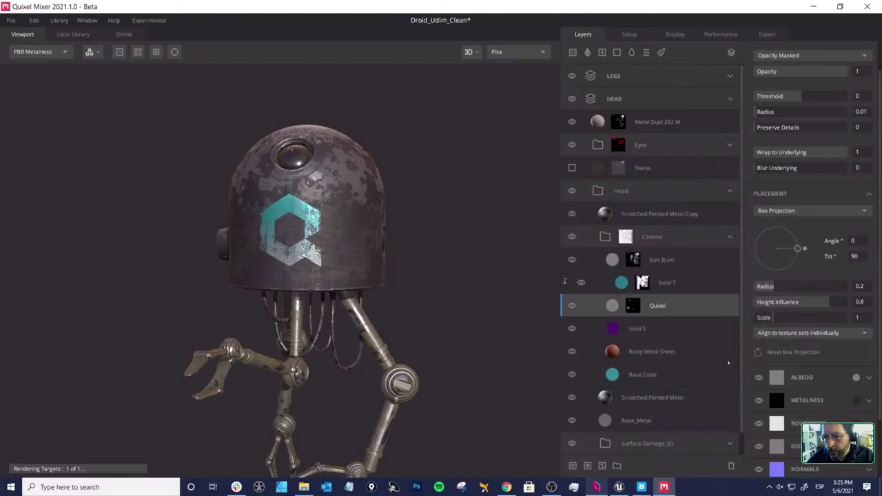
# Step: Select the Solid 7 layer, check the logo on the droid's head from another angle, and save the mix
pyautogui.click(609, 281)
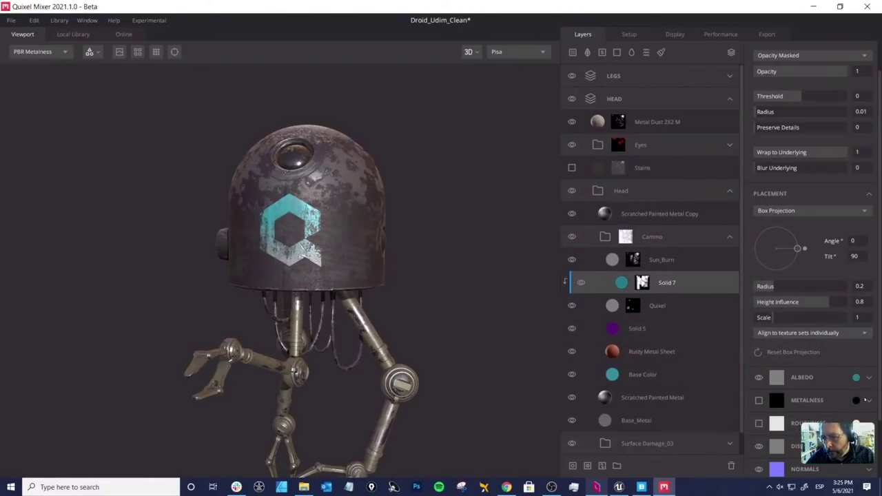
pyautogui.moveTo(275, 258); pyautogui.dragTo(327, 264)
pyautogui.moveTo(371, 233); pyautogui.dragTo(345, 202)
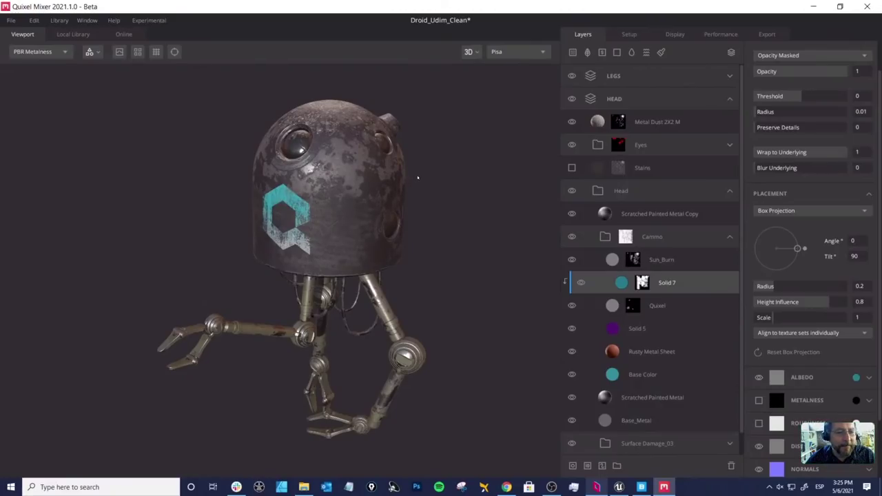
pyautogui.moveTo(417, 178); pyautogui.dragTo(464, 176)
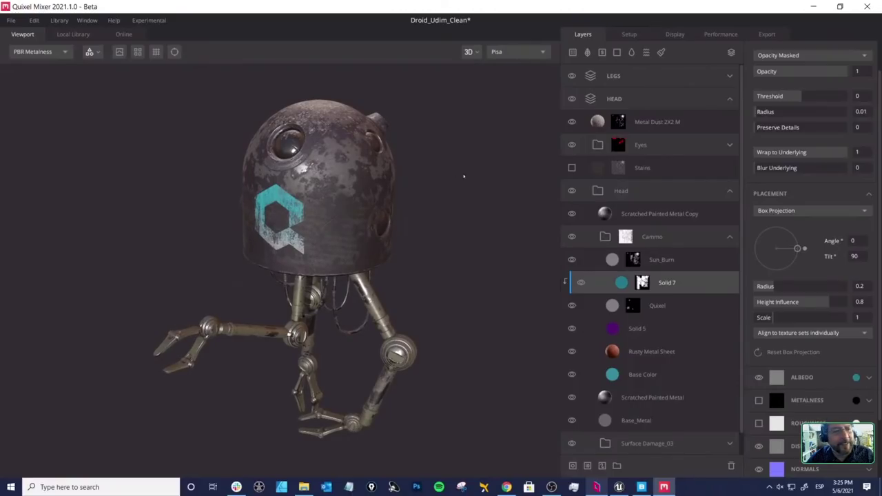
pyautogui.click(10, 21)
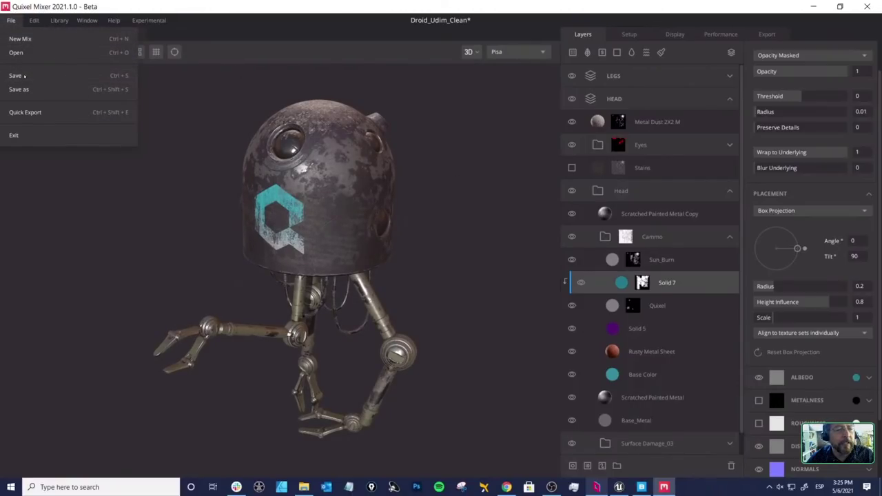
pyautogui.hotkey('ctrl', 's')
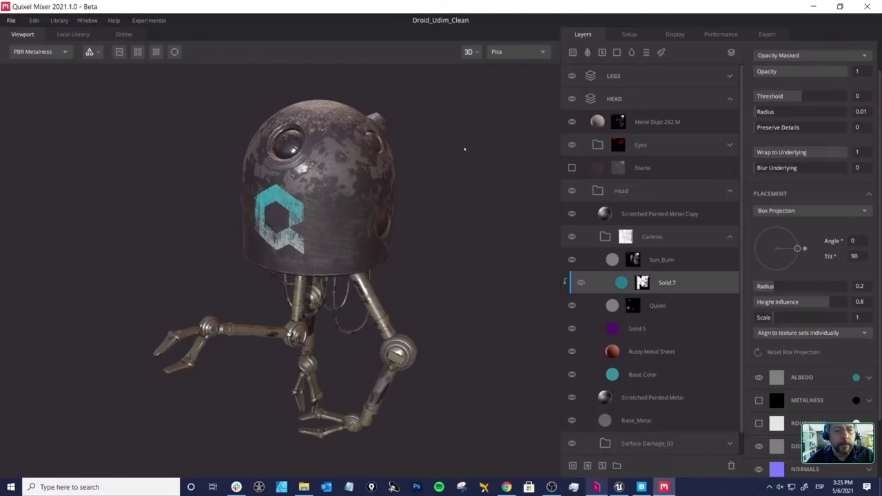
# Step: Try the Gradient viewport background, switch it to Skybox, and check the droid against it
pyautogui.click(672, 34)
pyautogui.click(673, 71)
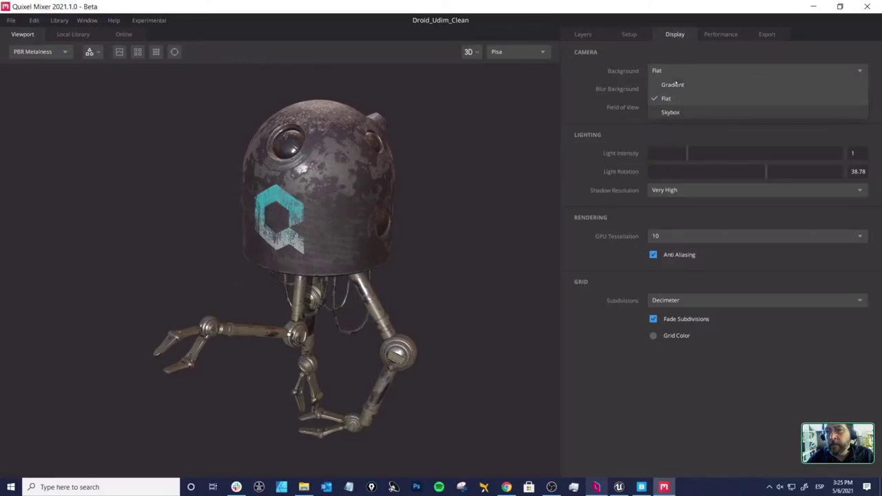
pyautogui.click(675, 84)
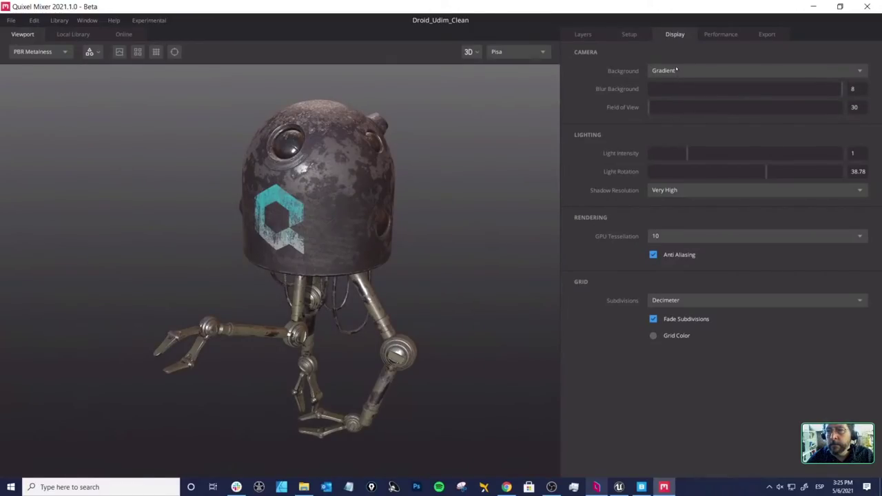
pyautogui.click(676, 70)
pyautogui.click(662, 110)
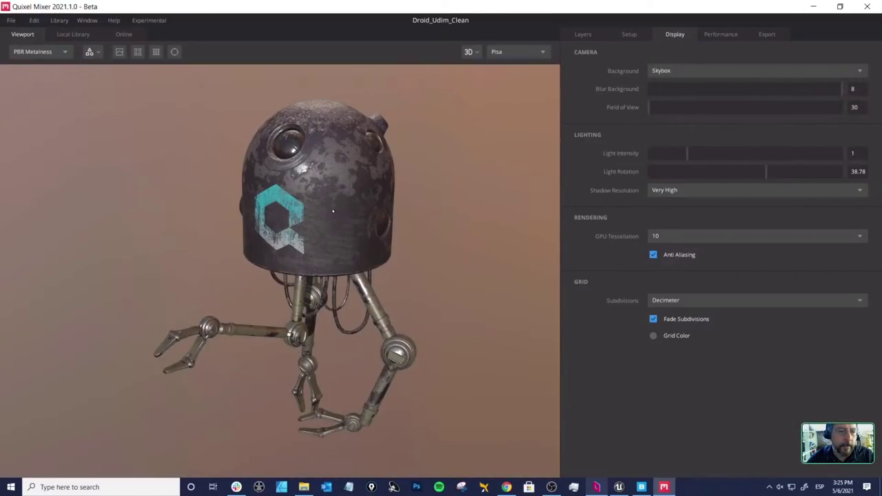
pyautogui.moveTo(333, 210)
pyautogui.mouseDown()
pyautogui.moveTo(358, 208)
pyautogui.moveTo(333, 207)
pyautogui.mouseUp()
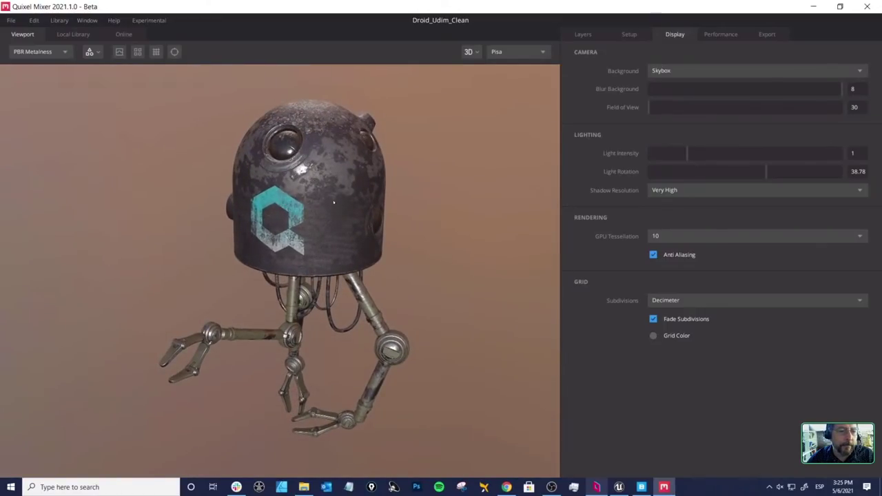
pyautogui.moveTo(333, 202); pyautogui.dragTo(311, 213, button='middle')
pyautogui.moveTo(311, 206); pyautogui.dragTo(313, 219)
# Step: Switch the export target to Custom to review its location, model and texture map options
pyautogui.click(582, 35)
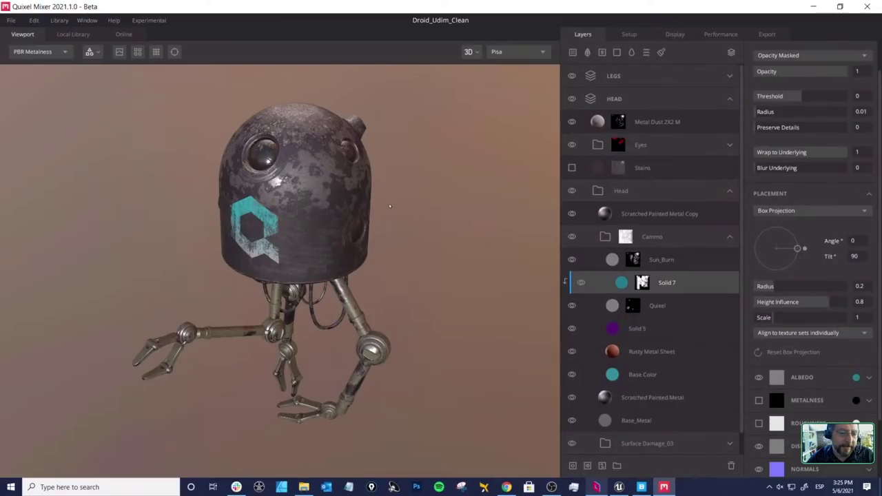
pyautogui.moveTo(414, 206); pyautogui.dragTo(405, 201)
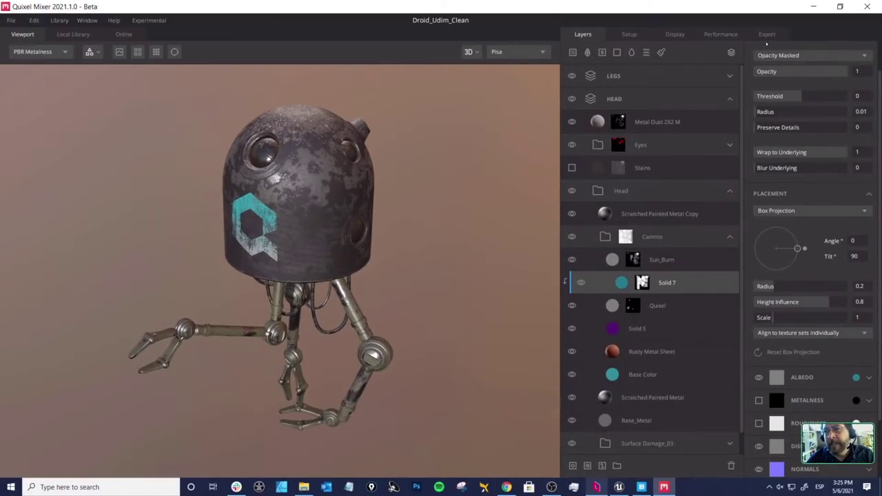
pyautogui.moveTo(396, 155); pyautogui.dragTo(412, 173)
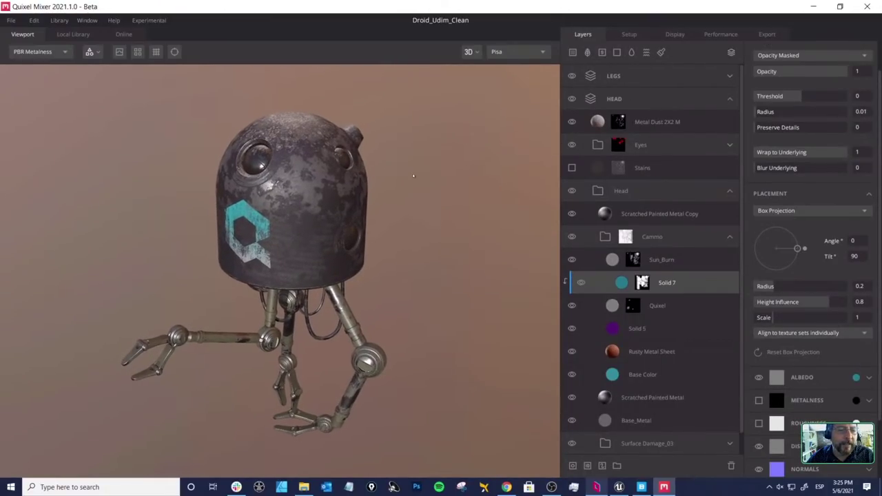
pyautogui.click(767, 34)
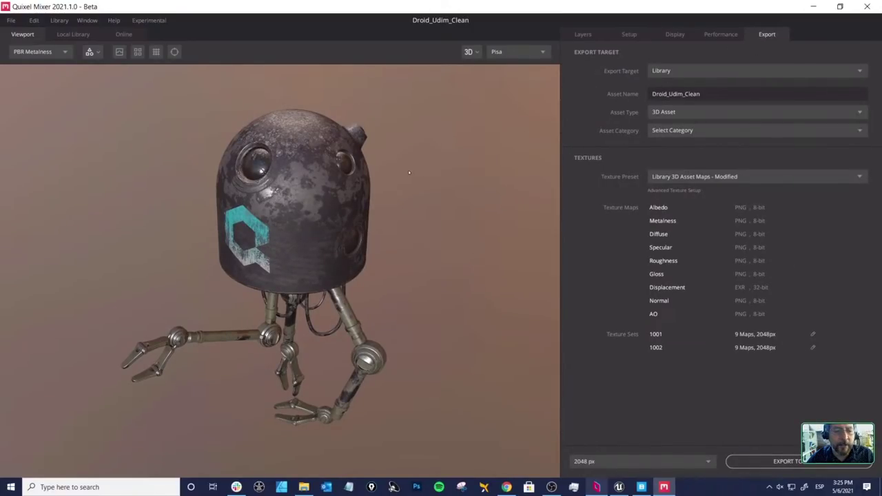
pyautogui.moveTo(408, 170); pyautogui.dragTo(402, 187)
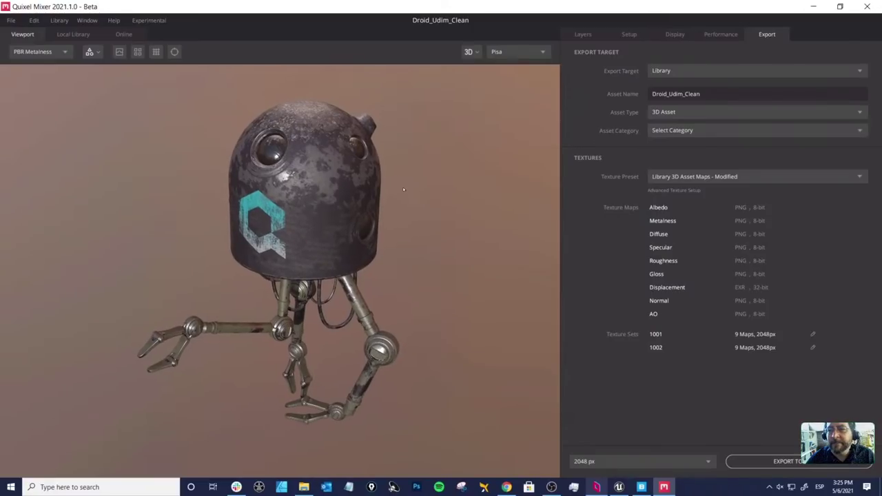
pyautogui.click(660, 70)
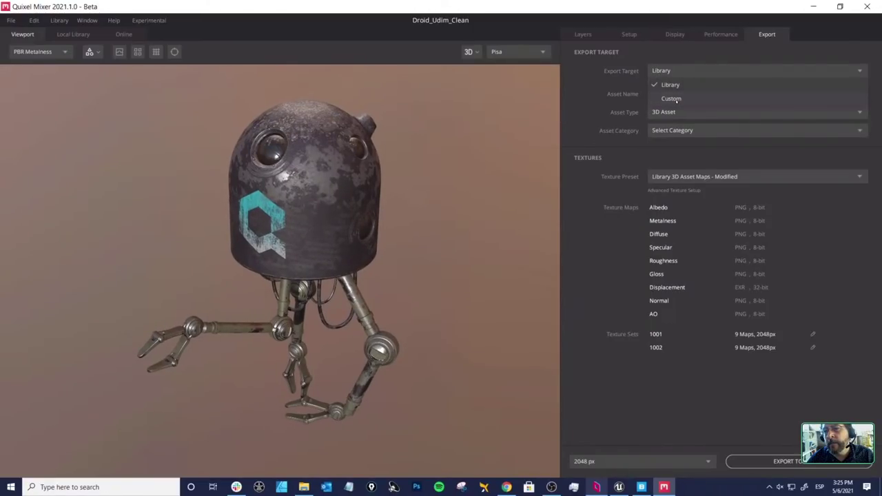
pyautogui.click(665, 92)
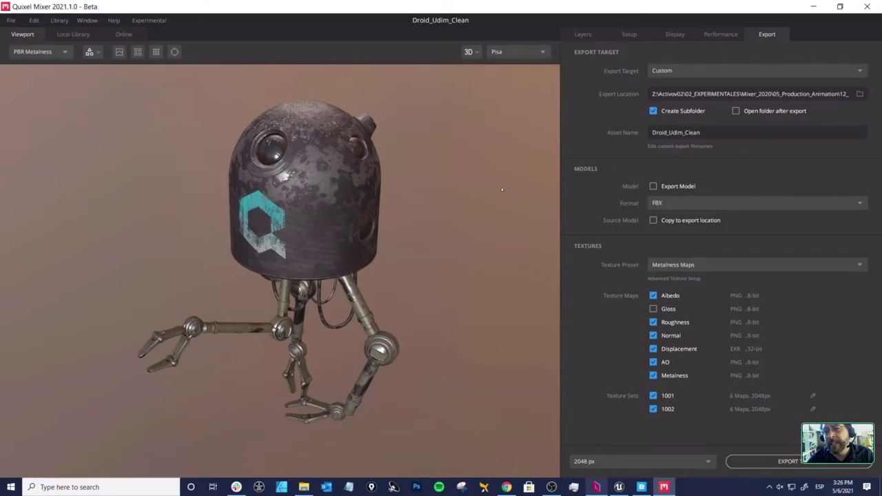
pyautogui.moveTo(500, 187); pyautogui.dragTo(489, 184)
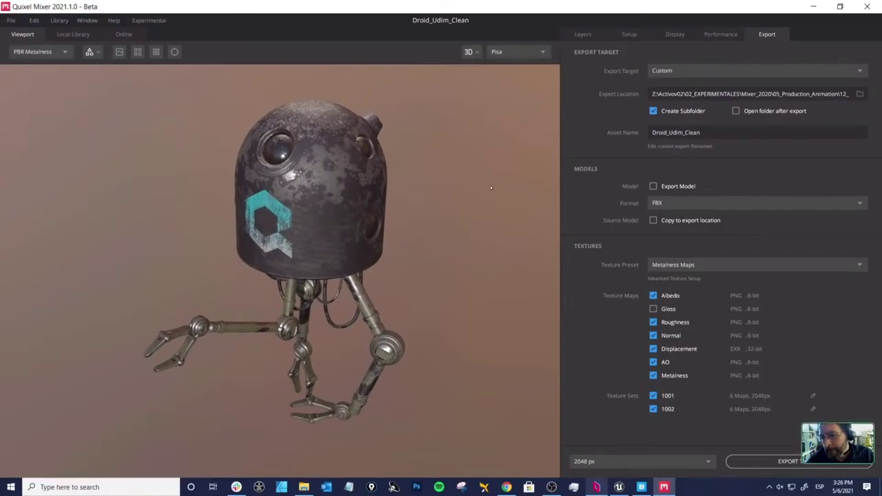
# Step: Set the export target to Library and name the asset Droid_Demo
pyautogui.click(672, 71)
pyautogui.click(672, 86)
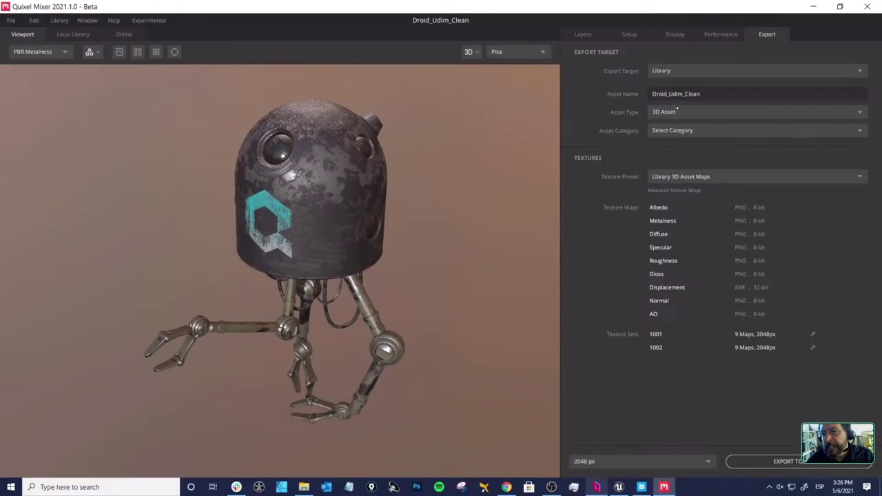
pyautogui.click(709, 93)
pyautogui.moveTo(714, 95); pyautogui.dragTo(623, 94)
pyautogui.write('Dr')
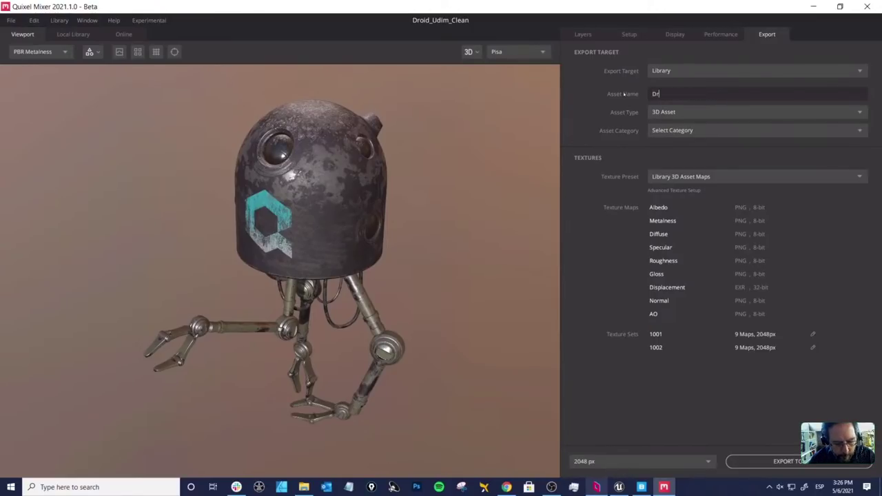
pyautogui.write('oid_Demo')
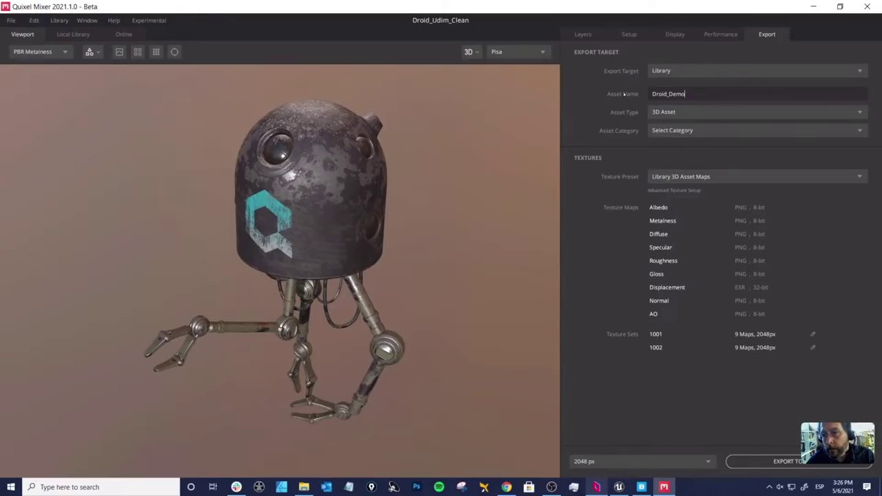
# Step: Set the exported asset's category to Droid
pyautogui.click(676, 133)
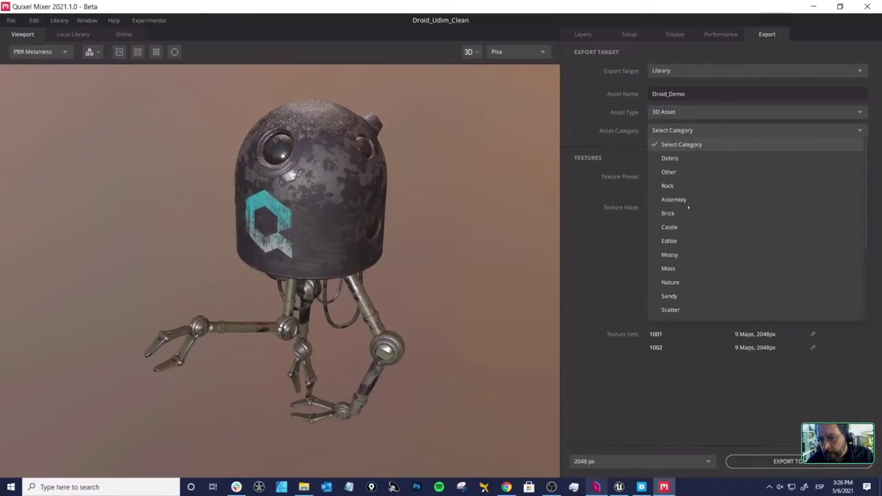
pyautogui.scroll(-3, 686, 272)
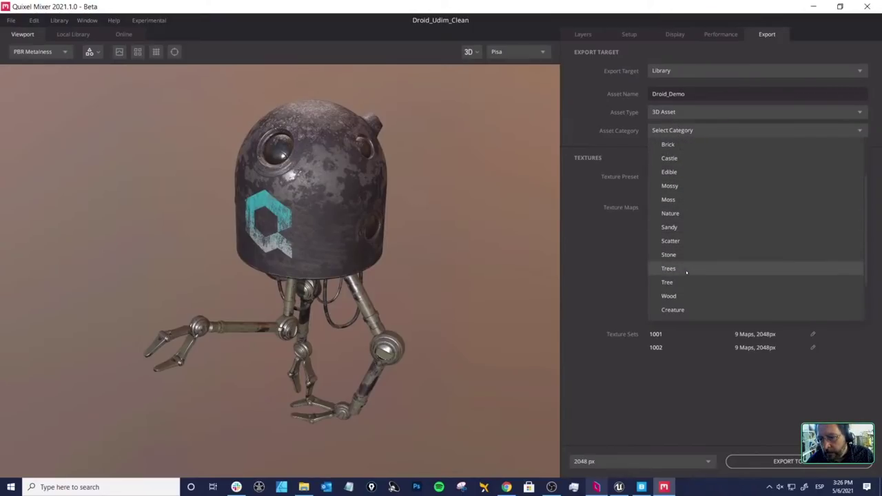
pyautogui.scroll(-2, 686, 272)
pyautogui.click(680, 290)
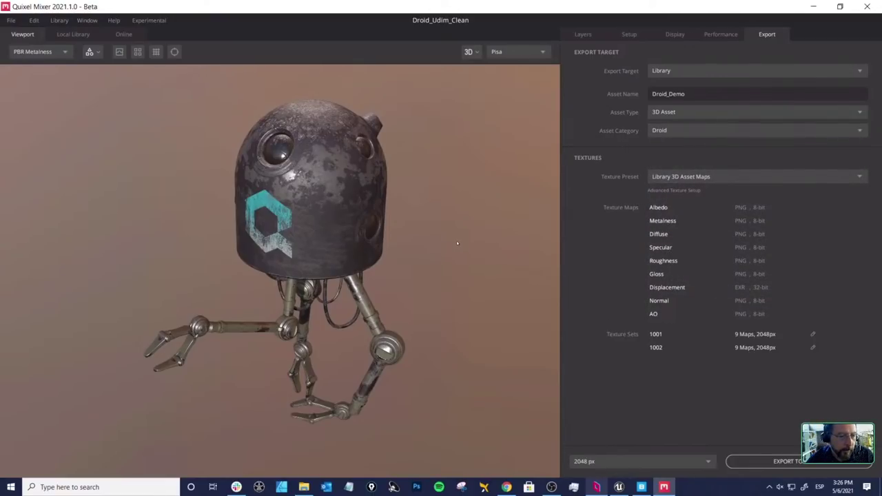
# Step: Reframe the droid slightly and export the asset to the library
pyautogui.moveTo(457, 243); pyautogui.dragTo(452, 237, button='middle')
pyautogui.click(801, 463)
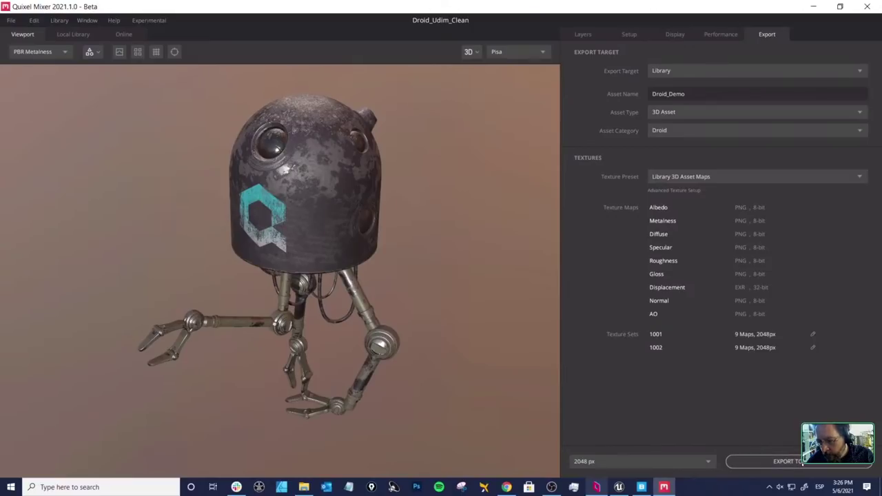
pyautogui.click(801, 461)
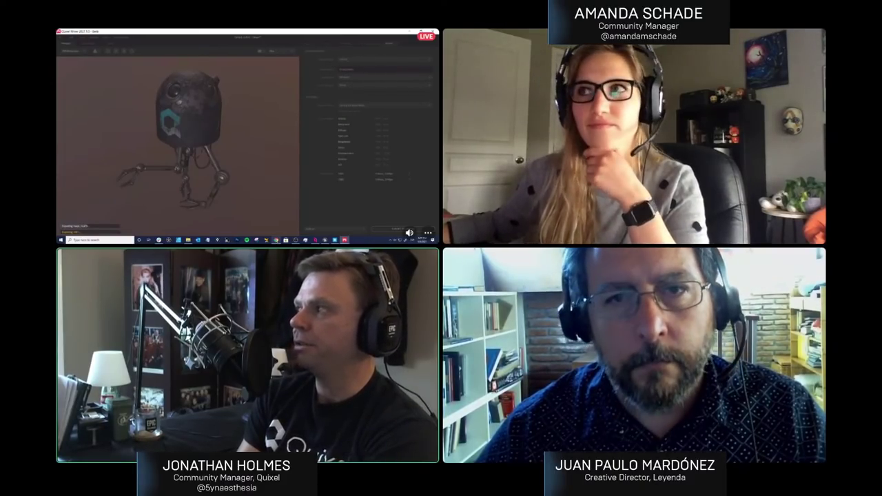
pyautogui.hotkey('alt', 'Tab')
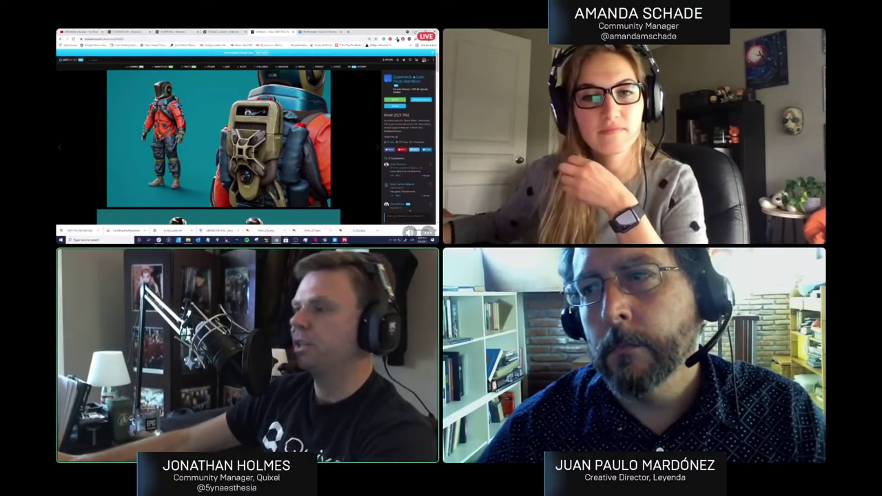
pyautogui.hotkey('alt', 'Tab')
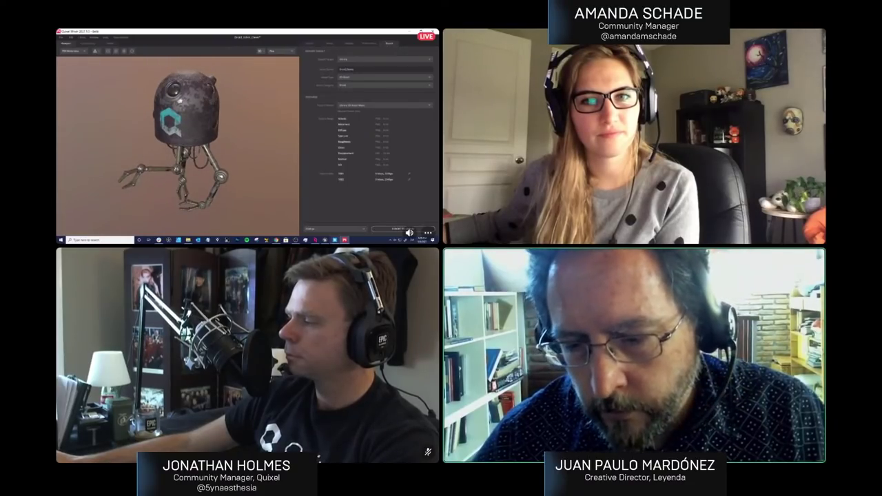
# Step: Switch to Quixel Bridge and find the exported Droid_Demo among the latest local Mixer assets
pyautogui.click(335, 239)
pyautogui.scroll(3, 216, 108)
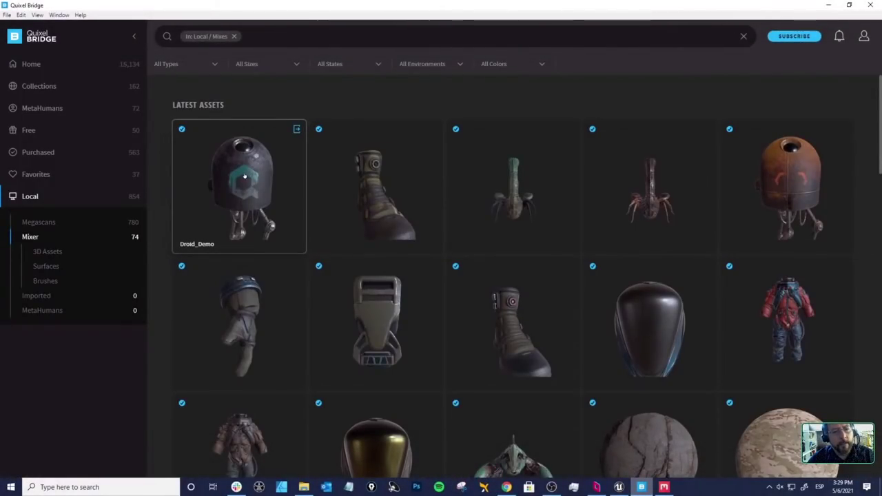
# Step: Export Droid_Demo at 2K resolution to Unreal Engine, switch to the Unreal Editor and import the asset as a single mesh
pyautogui.click(244, 177)
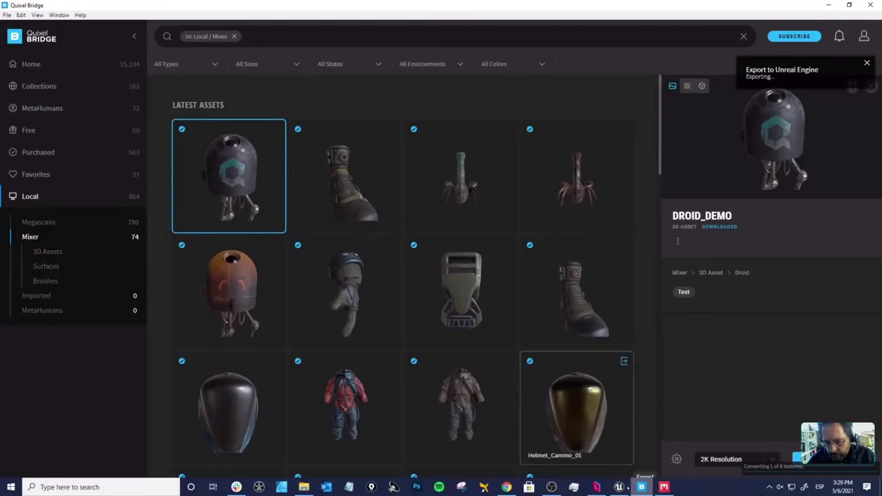
pyautogui.click(618, 486)
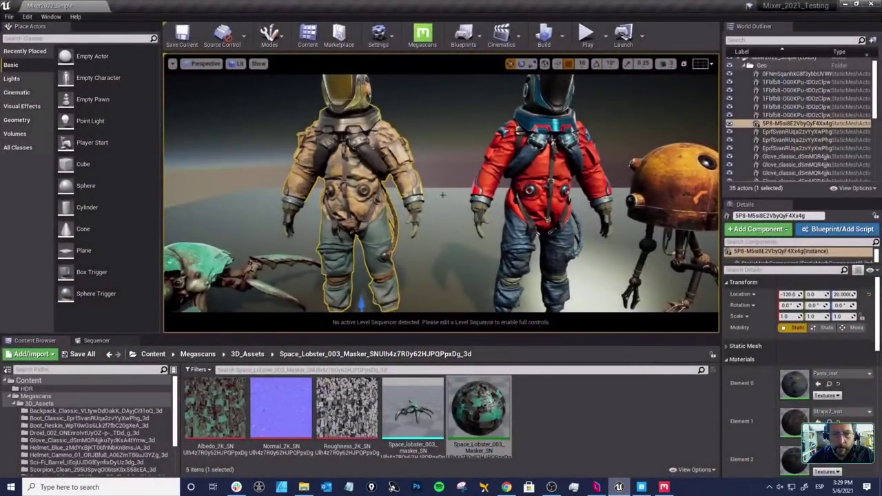
pyautogui.scroll(-8, 442, 195)
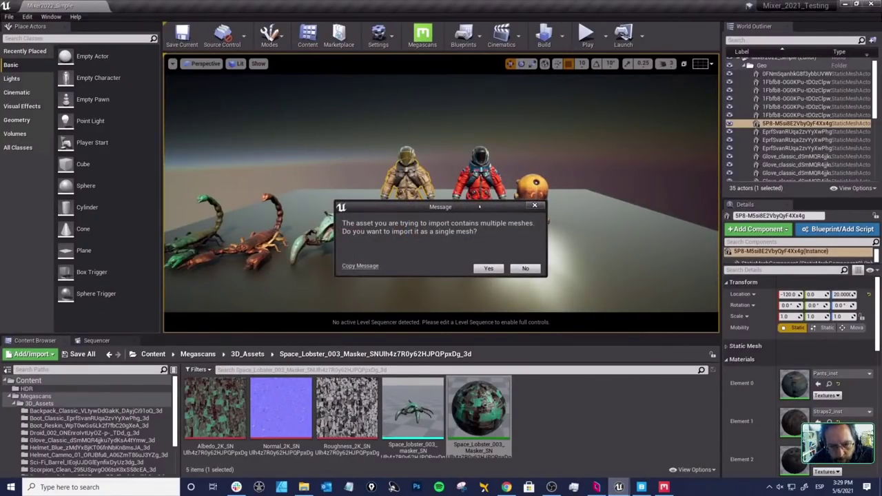
pyautogui.click(488, 268)
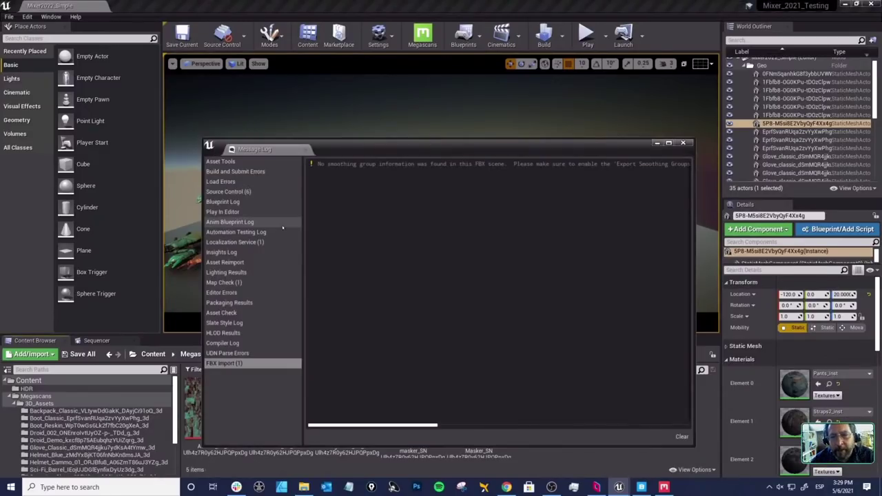
pyautogui.click(685, 142)
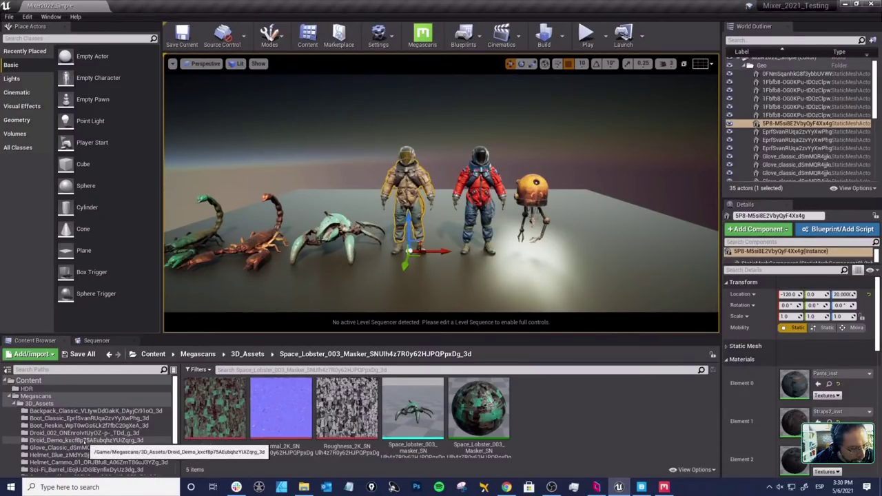
# Step: Place the static mesh from the Droid_Demo folder beside the orange droid at location 180, -20, 20 and scale it uniformly to about 1.49
pyautogui.click(25, 440)
pyautogui.moveTo(25, 440)
pyautogui.mouseDown()
pyautogui.moveTo(451, 295)
pyautogui.moveTo(484, 269)
pyautogui.moveTo(188, 407)
pyautogui.moveTo(24, 440)
pyautogui.mouseUp()
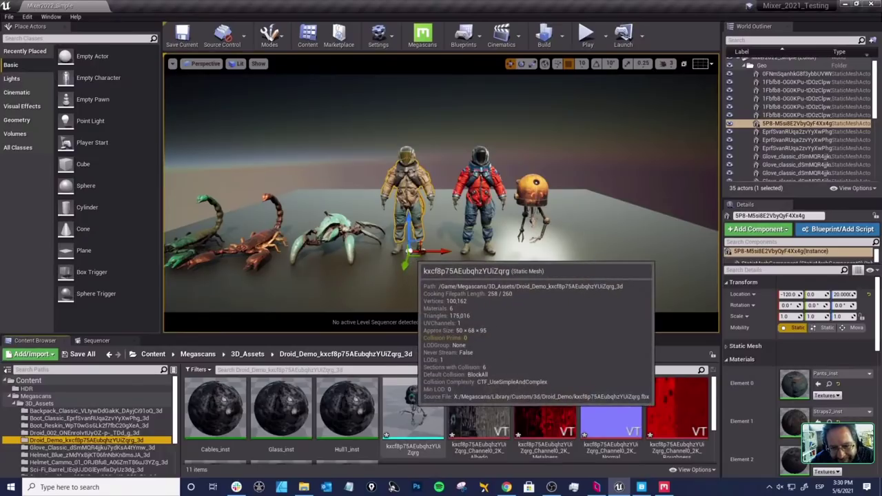
pyautogui.moveTo(413, 409); pyautogui.dragTo(584, 283)
pyautogui.press('r')
pyautogui.scroll(-3, 515, 290)
pyautogui.moveTo(532, 271); pyautogui.dragTo(522, 283)
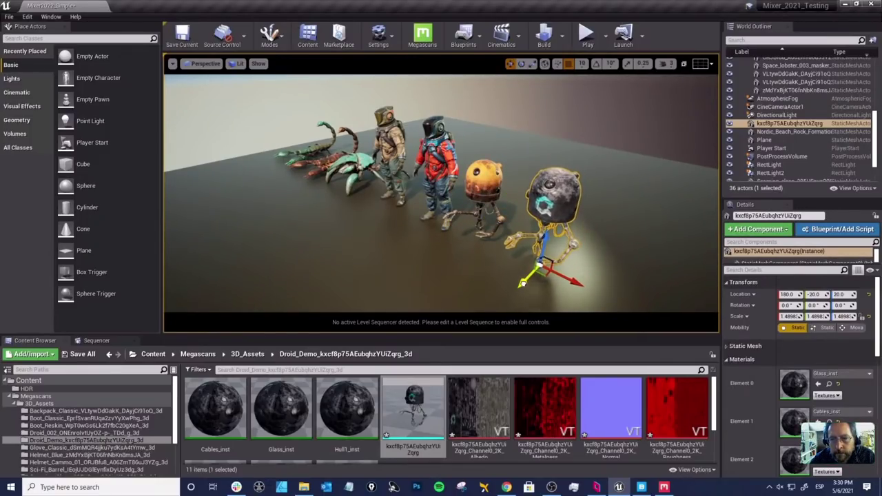
pyautogui.moveTo(522, 283); pyautogui.dragTo(592, 303, button='right')
# Step: Enable Metallic Controls in the Legs_01_inst material instance, set Metallic Map Intensity to 2.0, and save and close it
pyautogui.keyDown('alt'); pyautogui.moveTo(425, 150); pyautogui.dragTo(496, 151); pyautogui.keyUp('alt')
pyautogui.scroll(4, 424, 150)
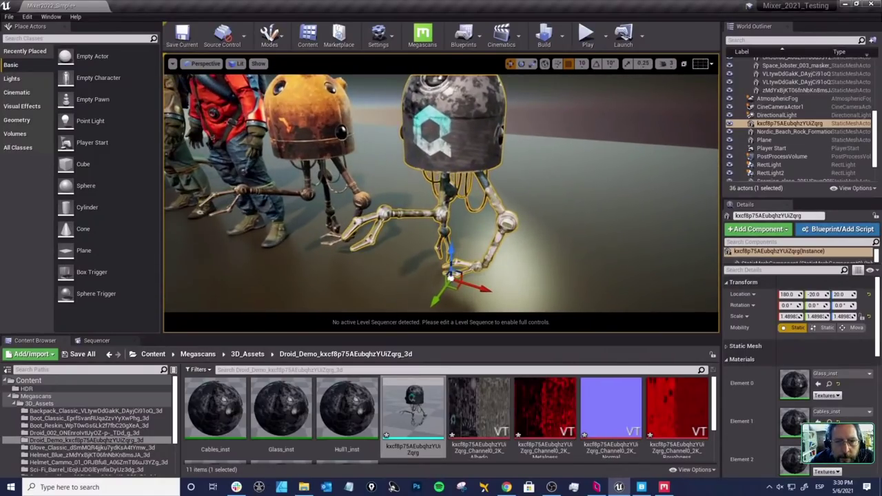
pyautogui.moveTo(424, 150)
pyautogui.keyDown('alt'); pyautogui.mouseDown()
pyautogui.moveTo(406, 166)
pyautogui.moveTo(414, 131)
pyautogui.moveTo(440, 147)
pyautogui.mouseUp(); pyautogui.keyUp('alt')
pyautogui.moveTo(378, 207); pyautogui.dragTo(373, 207, button='right')
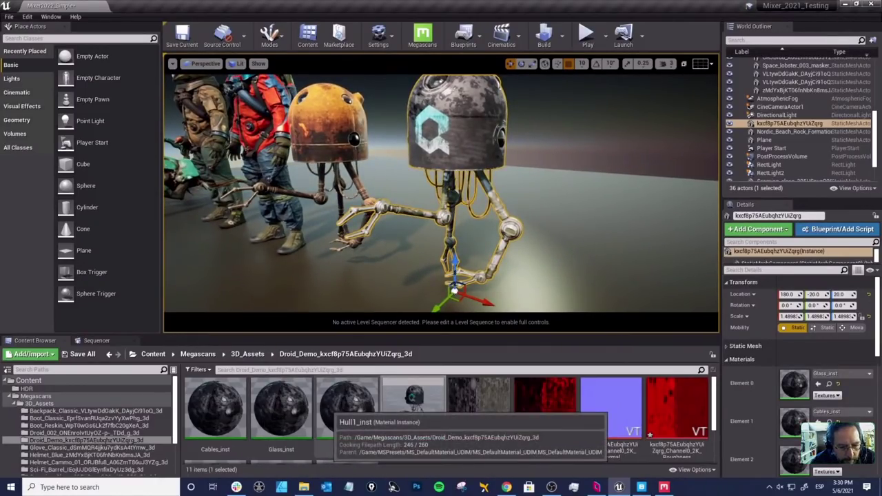
pyautogui.scroll(-2, 372, 408)
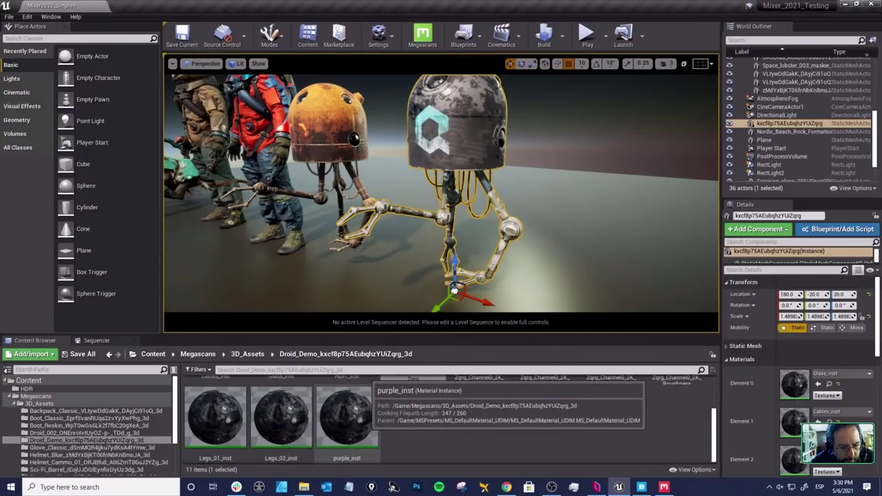
pyautogui.doubleClick(214, 422)
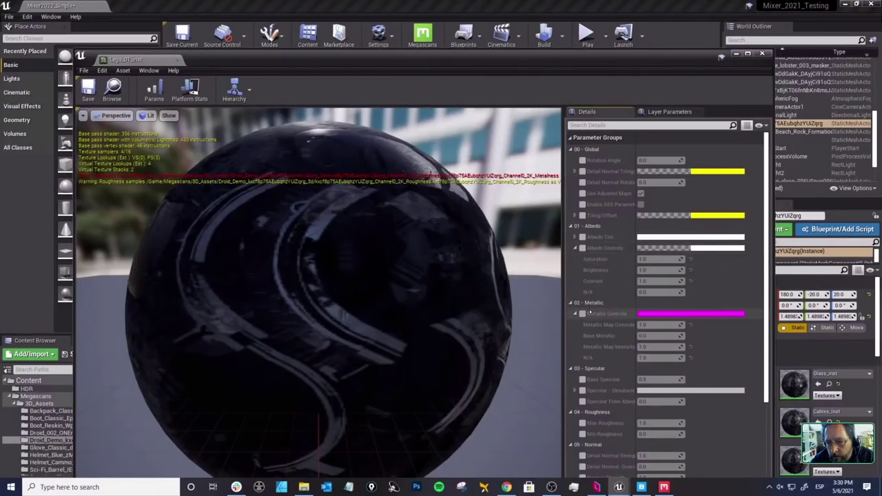
pyautogui.click(582, 314)
pyautogui.click(652, 347)
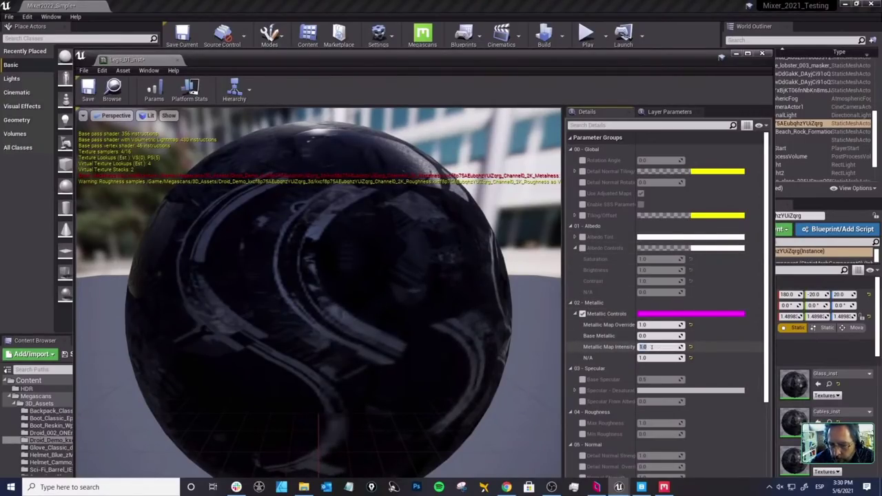
pyautogui.press('Return')
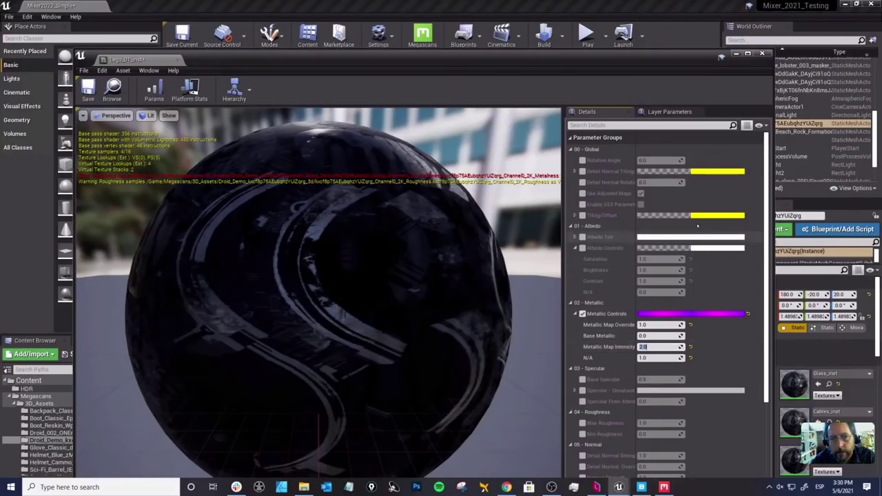
pyautogui.click(87, 89)
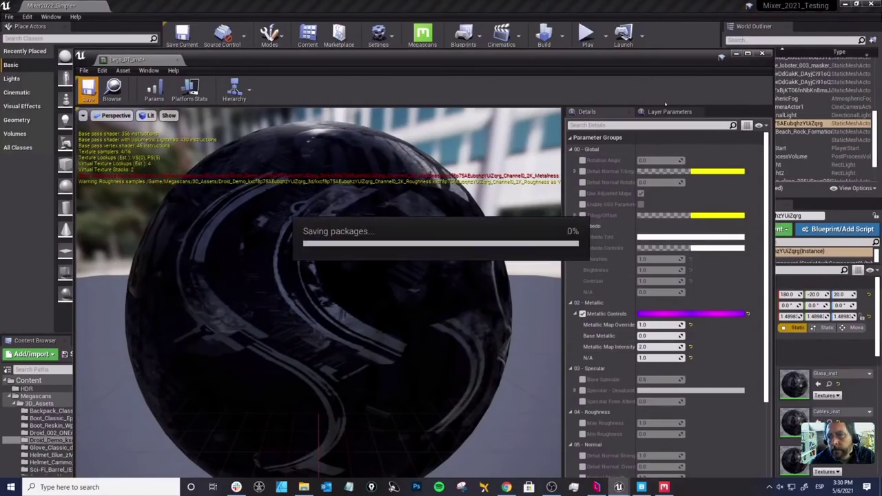
pyautogui.click(761, 53)
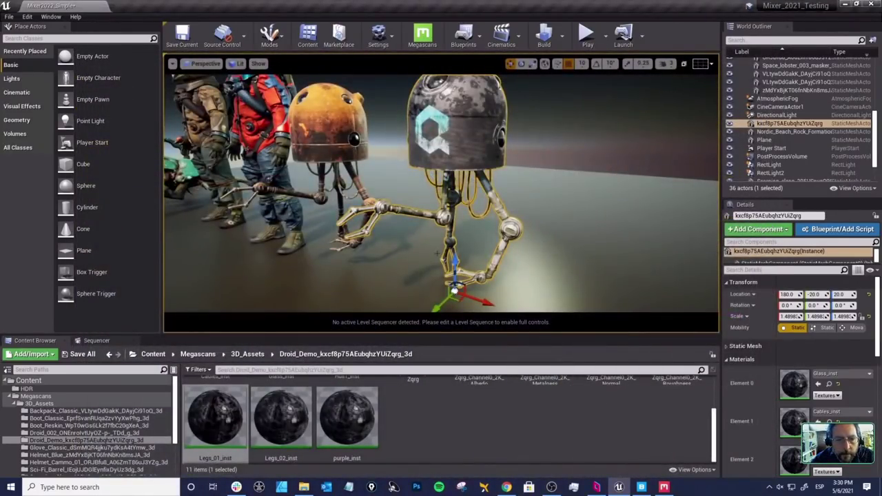
# Step: Enable Metallic Controls in Legs_02_inst, set its Metallic Map Intensity to 2.0, and save and close the material instance
pyautogui.keyDown('alt'); pyautogui.moveTo(437, 254); pyautogui.dragTo(478, 264); pyautogui.keyUp('alt')
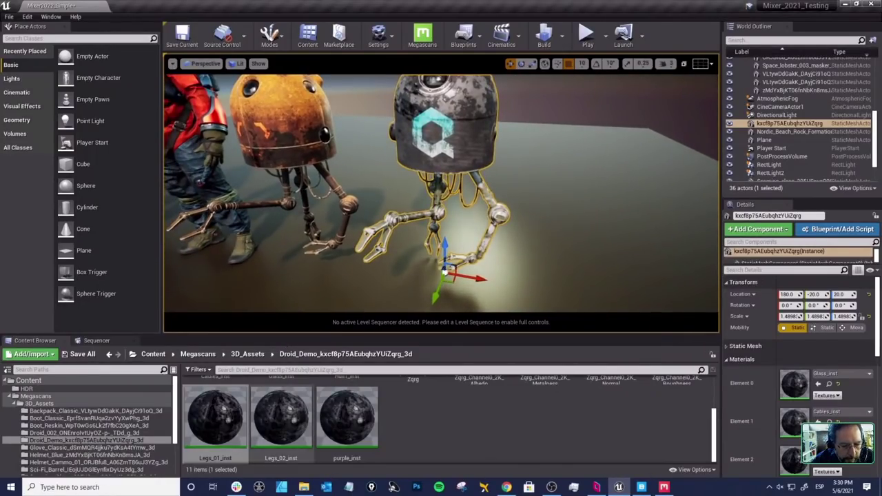
pyautogui.doubleClick(280, 417)
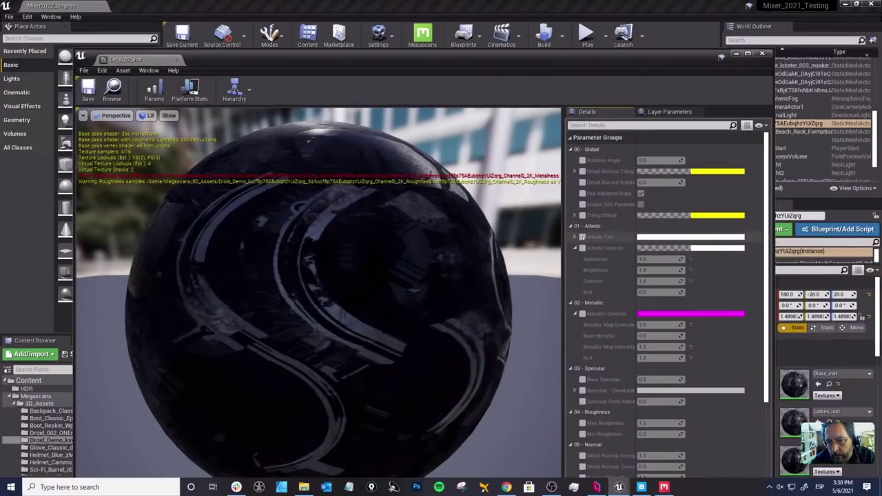
pyautogui.click(582, 313)
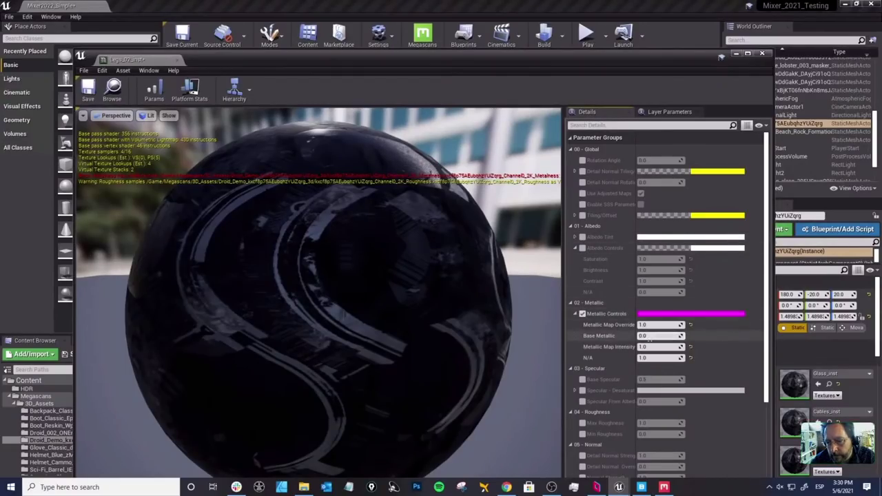
pyautogui.press('Return')
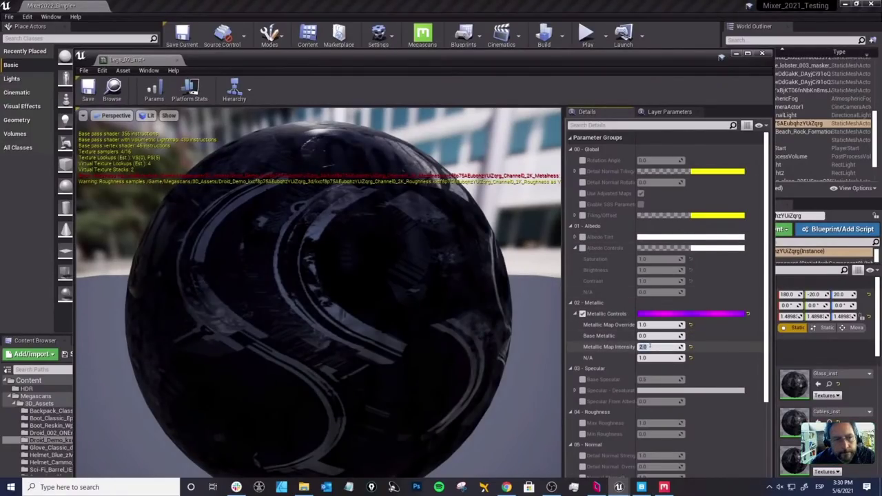
pyautogui.click(86, 90)
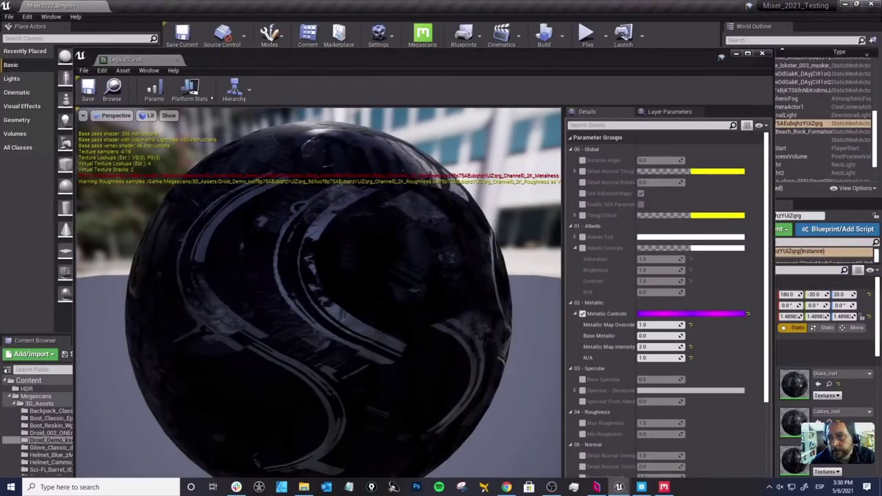
pyautogui.click(762, 53)
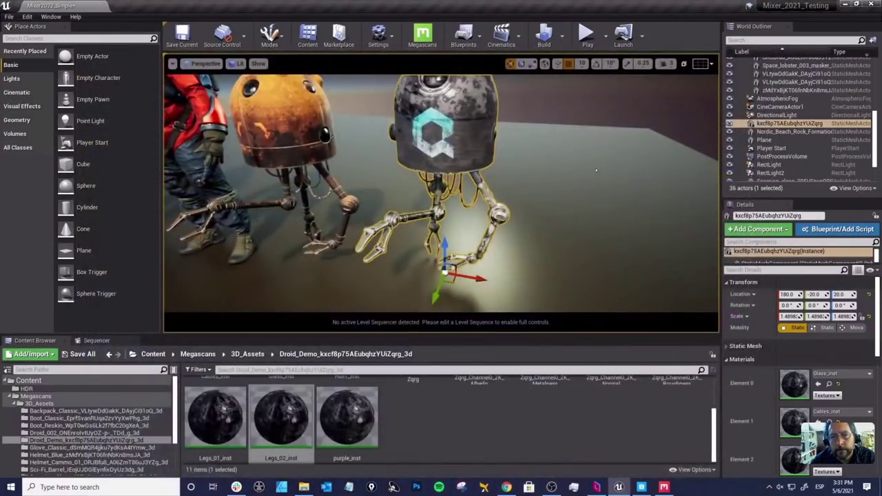
# Step: Scale the new grey droid down uniformly to about 1.33 and deselect it
pyautogui.keyDown('alt'); pyautogui.moveTo(523, 168); pyautogui.dragTo(482, 141); pyautogui.keyUp('alt')
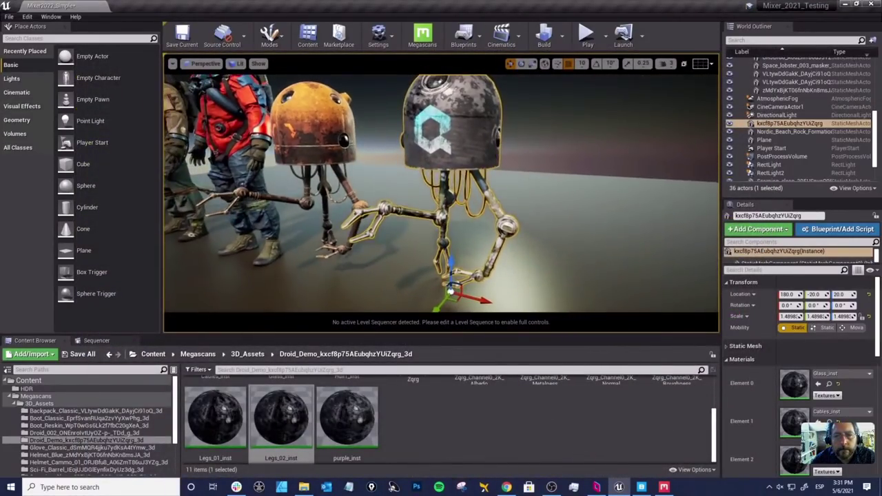
pyautogui.keyDown('alt'); pyautogui.moveTo(539, 146); pyautogui.dragTo(547, 165, button='middle'); pyautogui.keyUp('alt')
pyautogui.click(550, 133)
pyautogui.scroll(-3, 557, 187)
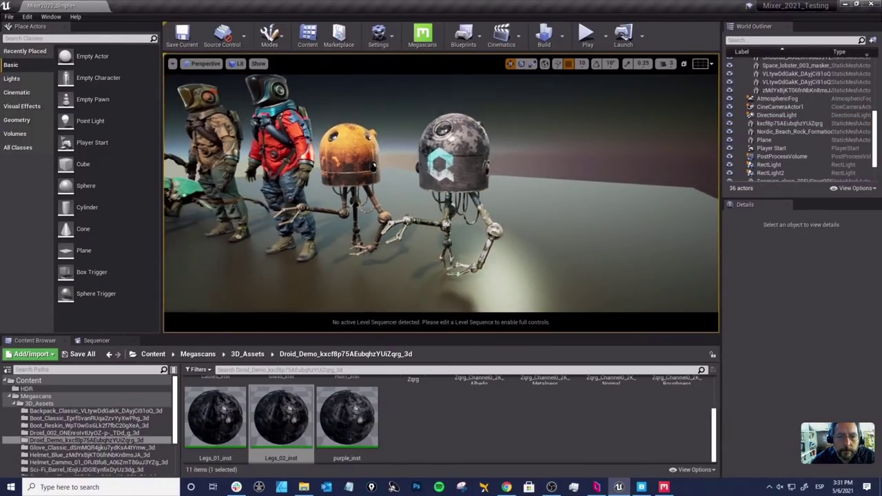
pyautogui.keyDown('alt'); pyautogui.moveTo(557, 187); pyautogui.dragTo(479, 179); pyautogui.keyUp('alt')
pyautogui.click(456, 158)
pyautogui.press('r')
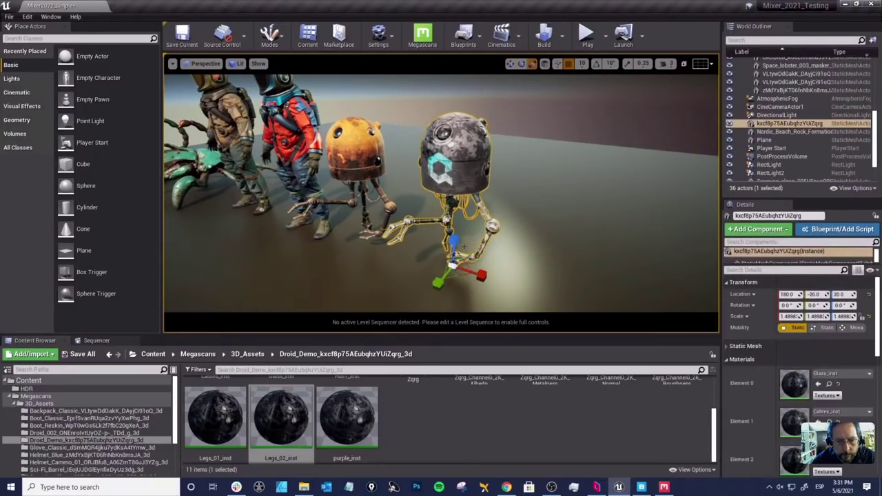
pyautogui.moveTo(457, 270)
pyautogui.mouseDown()
pyautogui.moveTo(443, 281)
pyautogui.moveTo(455, 266)
pyautogui.mouseUp()
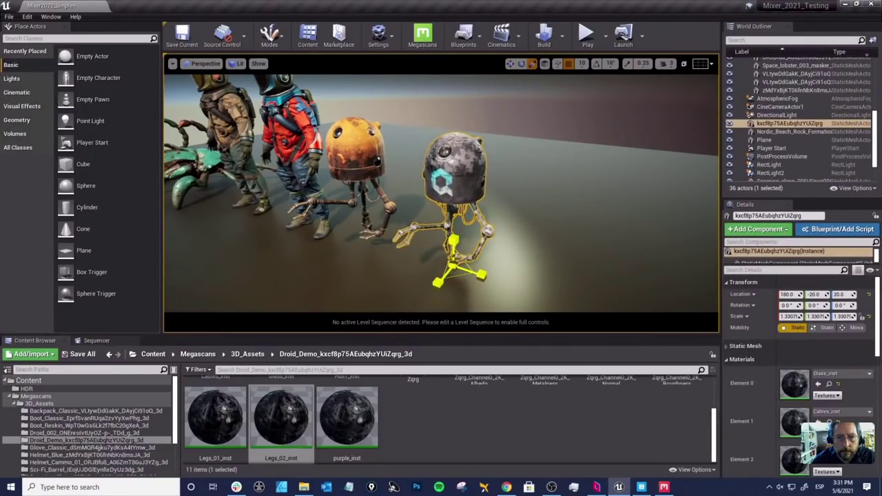
pyautogui.click(521, 97)
pyautogui.keyDown('alt'); pyautogui.moveTo(521, 97); pyautogui.dragTo(582, 100); pyautogui.keyUp('alt')
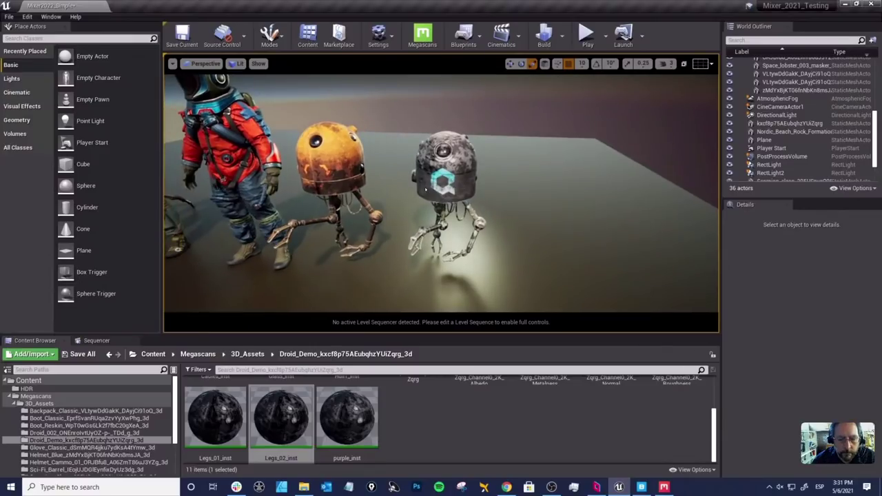
pyautogui.keyDown('alt'); pyautogui.moveTo(433, 210); pyautogui.dragTo(440, 198, button='middle'); pyautogui.keyUp('alt')
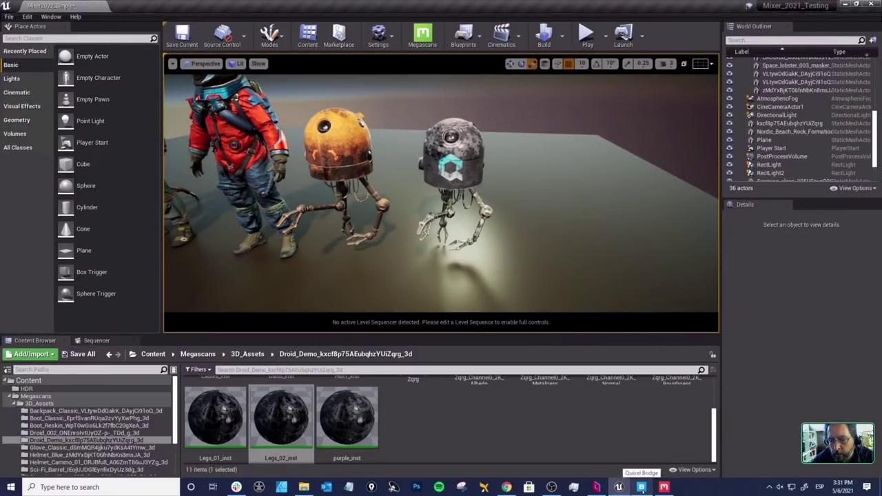
# Step: Switch to Quixel Mixer and review texture sets 1001 and 1002 in the Texture Sets Editor, moving the editor clear of the droid
pyautogui.click(663, 487)
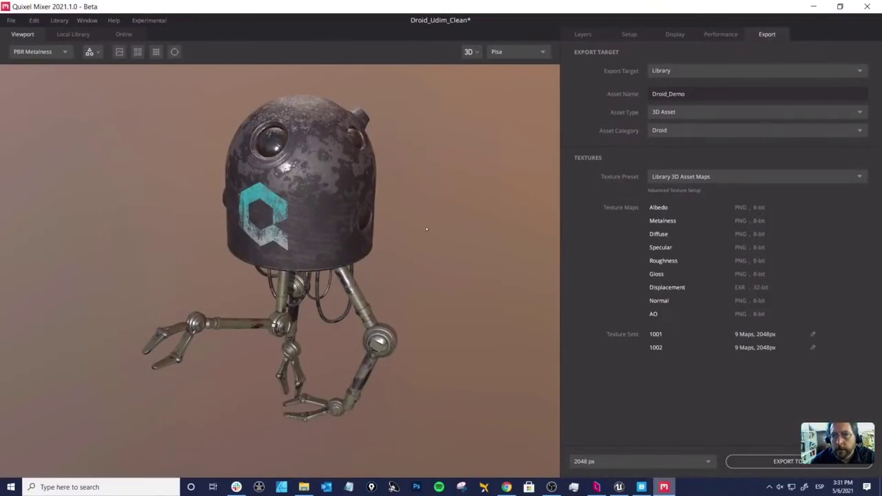
pyautogui.click(584, 35)
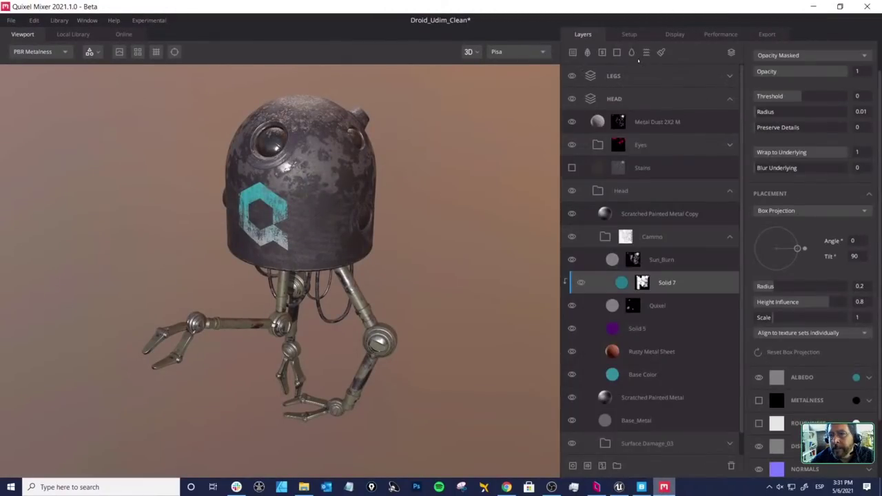
pyautogui.click(628, 34)
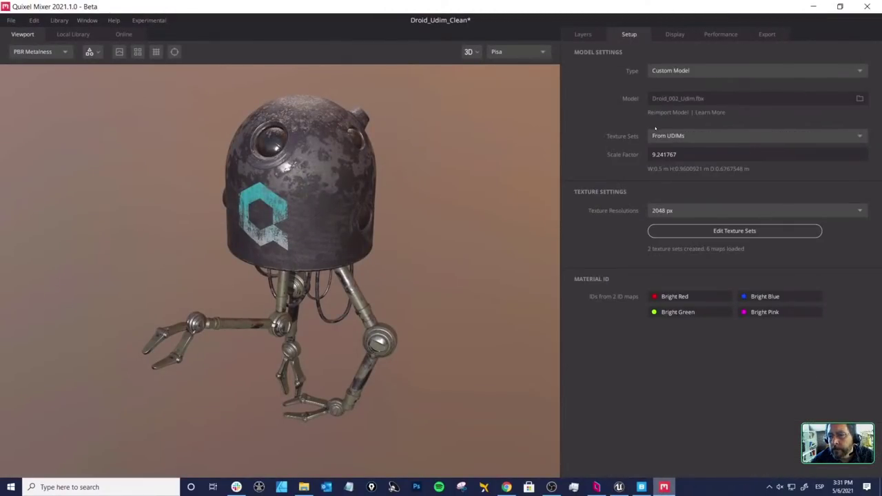
pyautogui.click(734, 231)
pyautogui.click(270, 137)
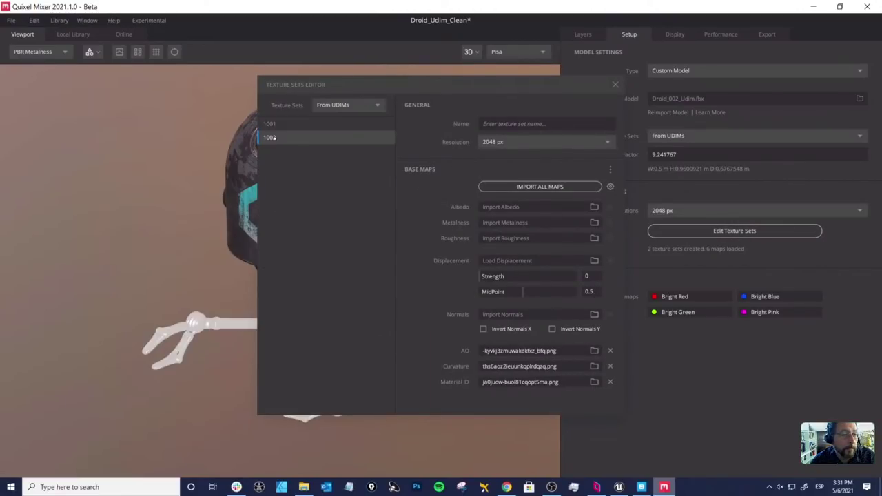
pyautogui.click(270, 124)
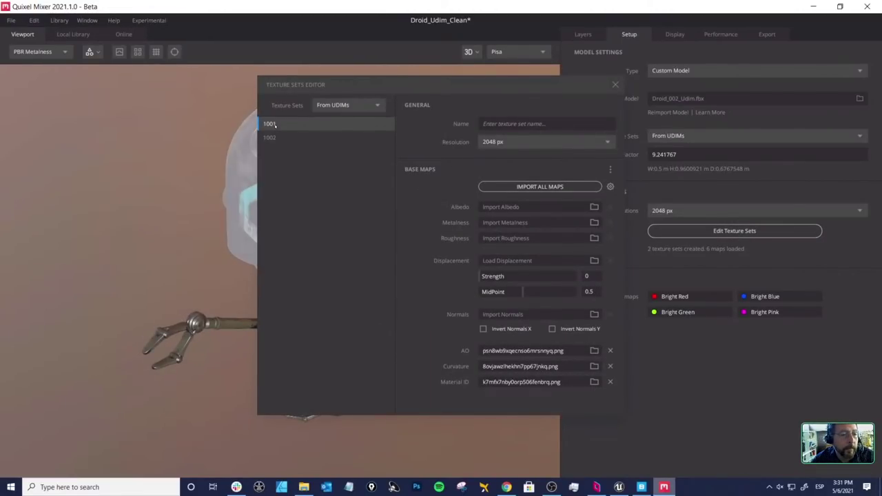
pyautogui.moveTo(358, 80); pyautogui.dragTo(547, 93)
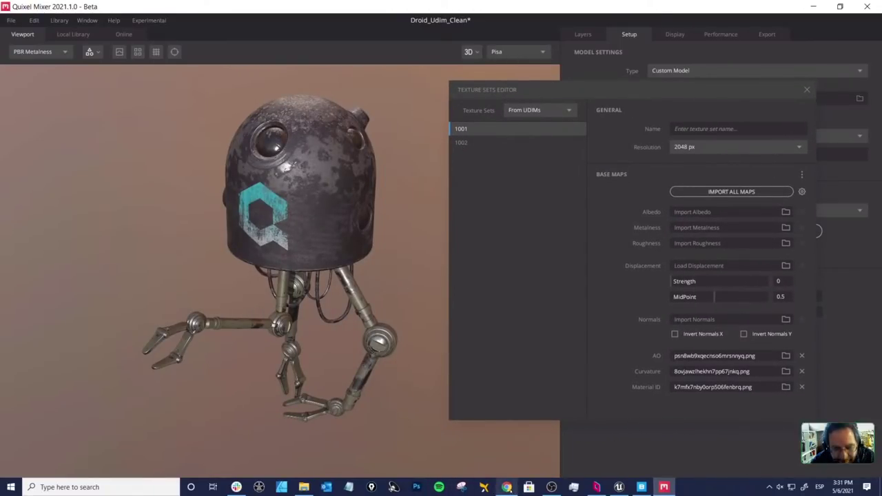
# Step: Switch to Chrome and open the MTS-Dev board in Milanote
pyautogui.click(506, 487)
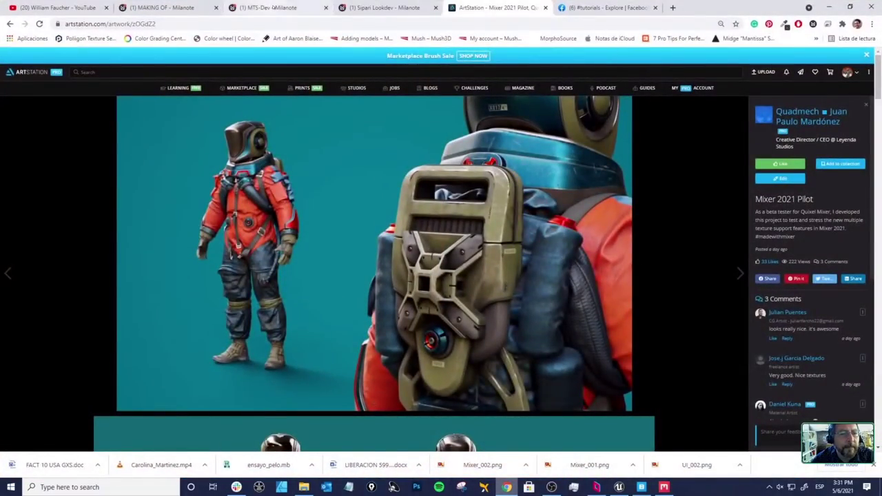
pyautogui.click(274, 8)
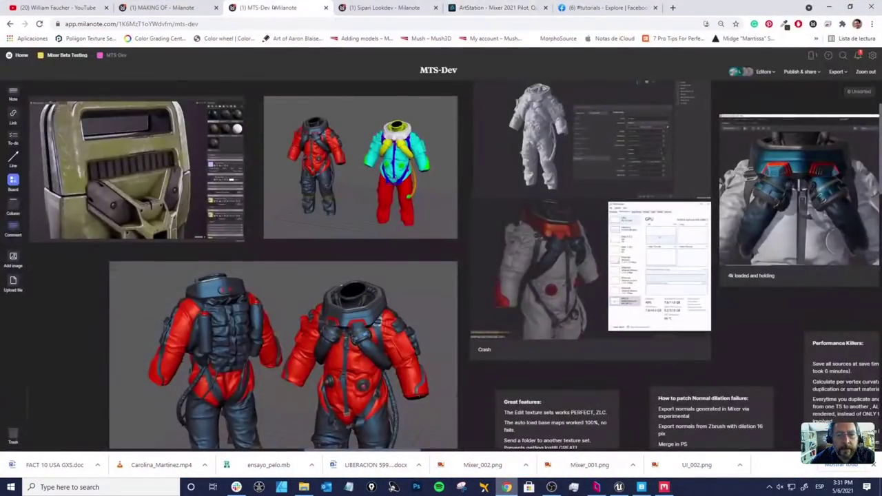
# Step: Find the crocodile UDIM project on the MTS-Dev board and examine its enlarged image and neighbouring displacement and cavity cards
pyautogui.click(866, 73)
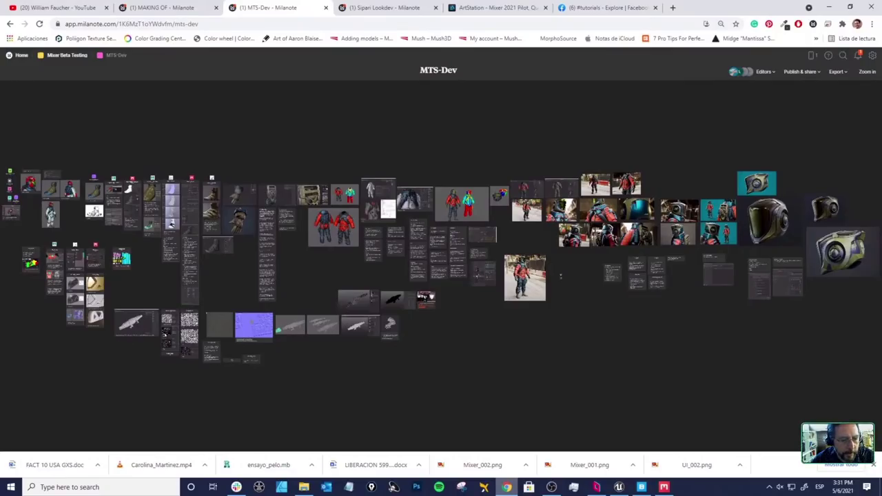
pyautogui.click(351, 298)
pyautogui.moveTo(295, 293); pyautogui.dragTo(710, 80, button='middle')
pyautogui.moveTo(206, 317); pyautogui.dragTo(604, 230, button='middle')
pyautogui.moveTo(183, 246); pyautogui.dragTo(653, 221, button='middle')
pyautogui.moveTo(220, 235); pyautogui.dragTo(358, 266, button='middle')
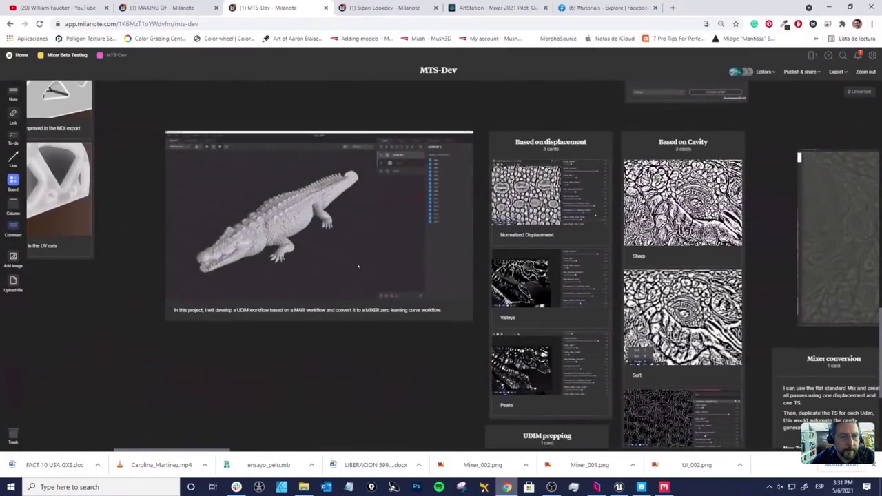
pyautogui.doubleClick(326, 230)
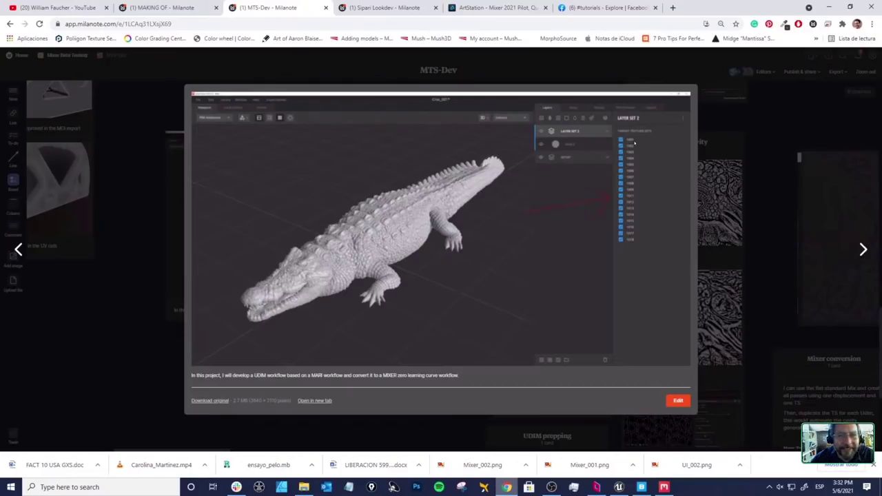
pyautogui.click(722, 107)
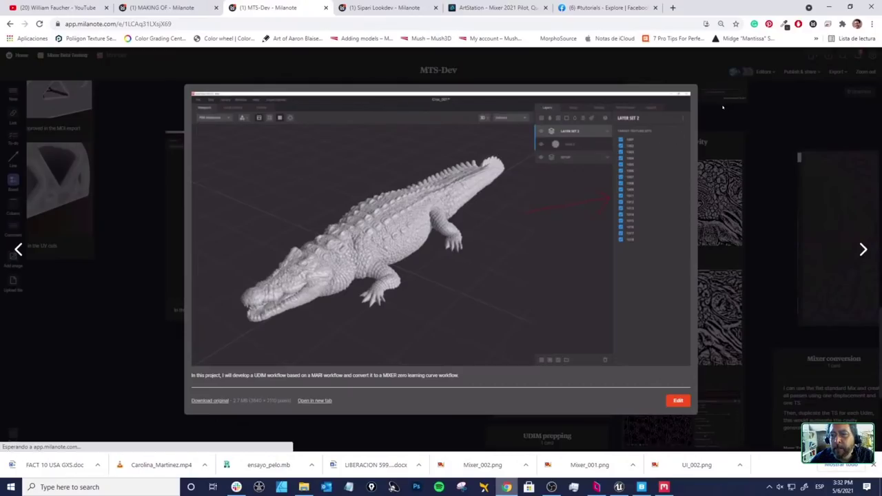
pyautogui.moveTo(573, 109); pyautogui.dragTo(252, 113, button='middle')
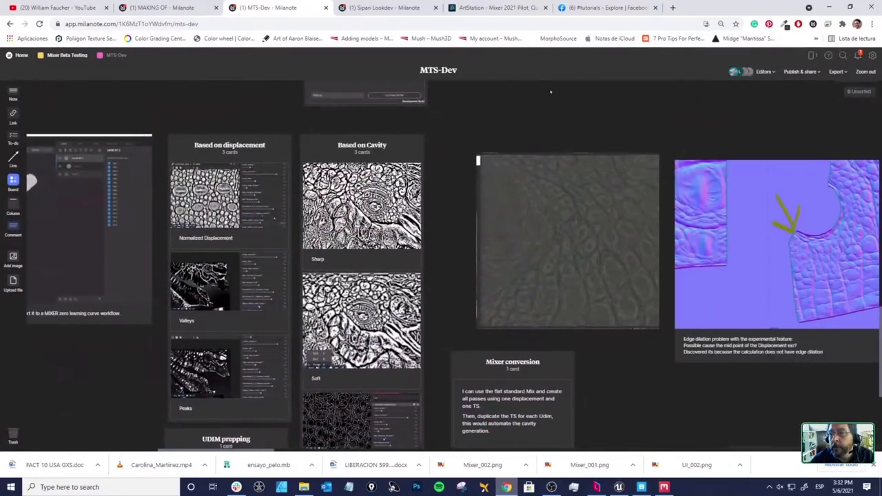
# Step: Switch to Quixel Mixer and compare texture sets 1001 and 1002 in the Texture Sets Editor, repositioning the editor over the droid
pyautogui.click(829, 7)
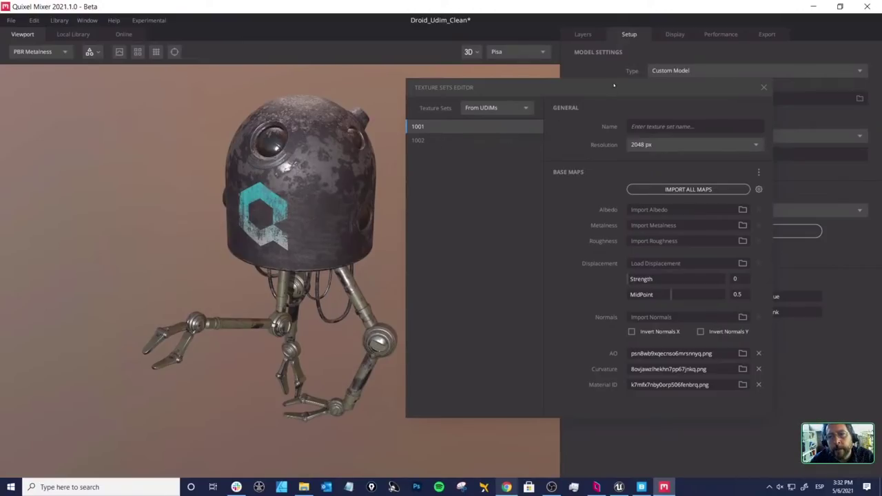
pyautogui.moveTo(618, 86); pyautogui.dragTo(494, 92)
pyautogui.click(372, 145)
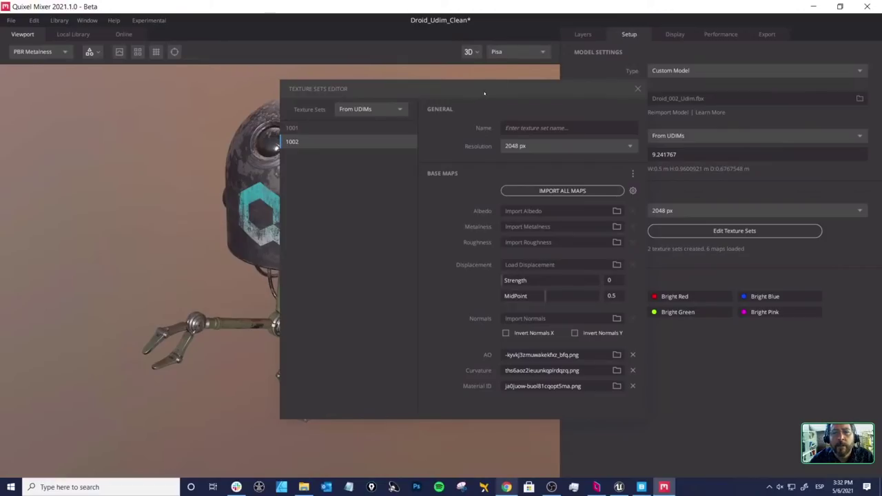
pyautogui.moveTo(484, 93); pyautogui.dragTo(503, 93)
pyautogui.click(311, 128)
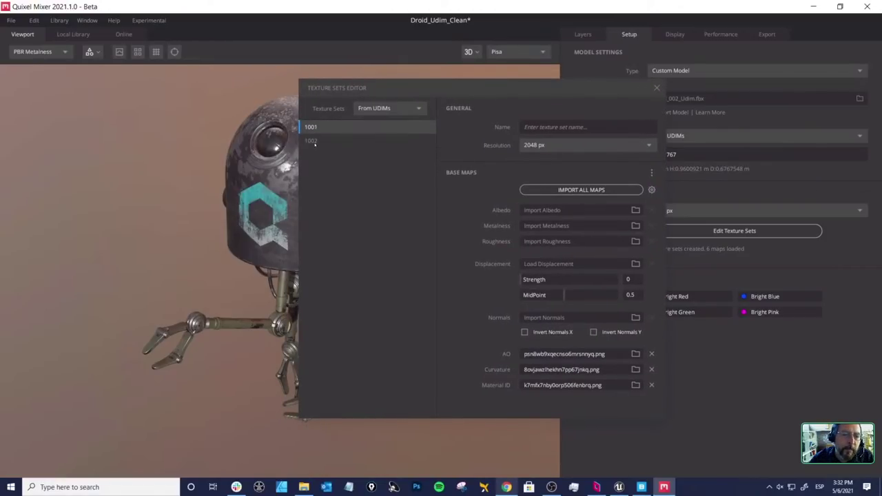
pyautogui.click(315, 142)
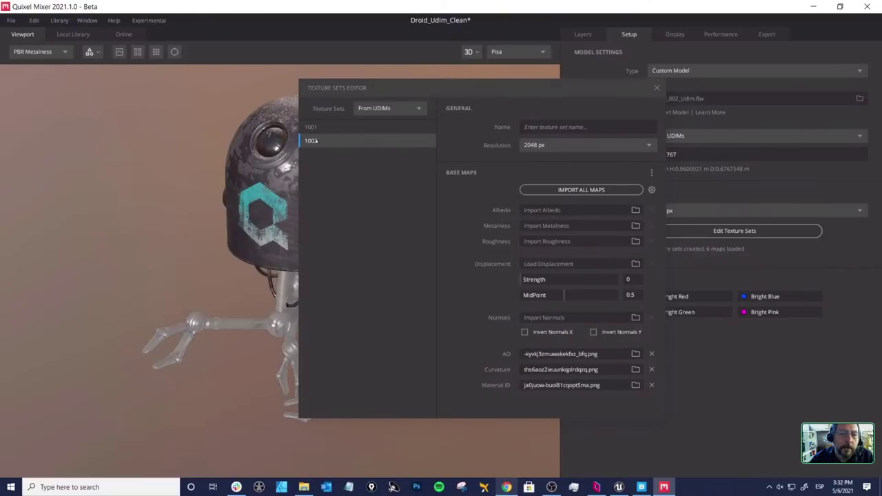
# Step: Name texture set 1001 "head" and texture set 1002 "legs"
pyautogui.click(316, 128)
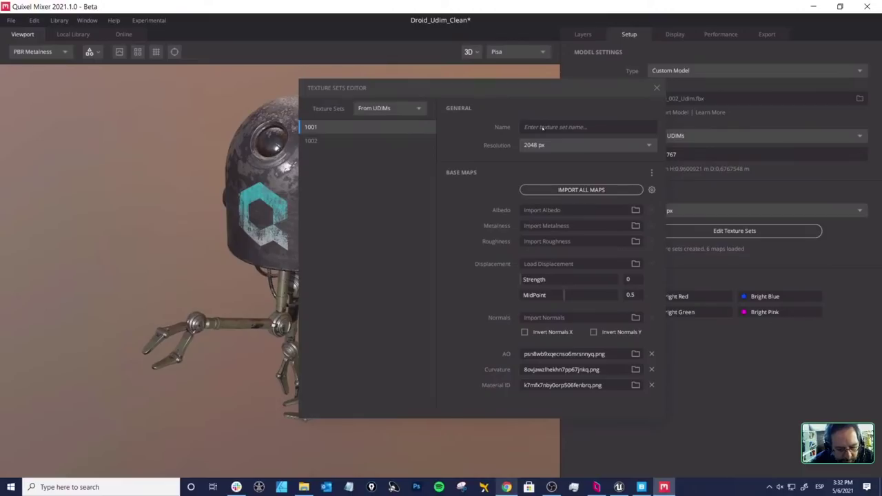
pyautogui.write('head')
pyautogui.press('Return')
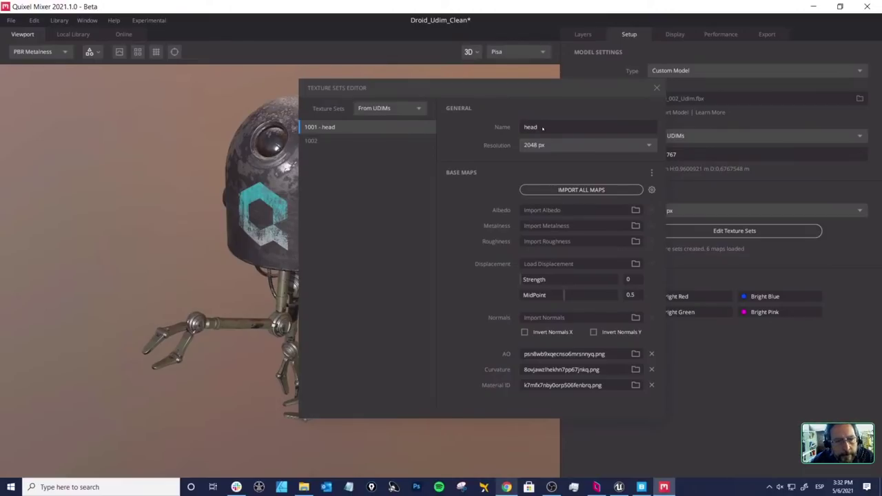
pyautogui.click(322, 139)
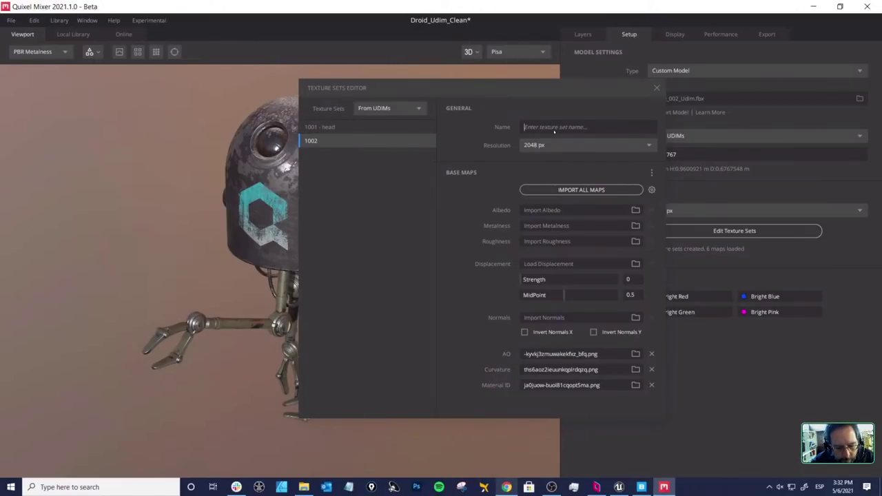
pyautogui.write('legs')
pyautogui.press('Return')
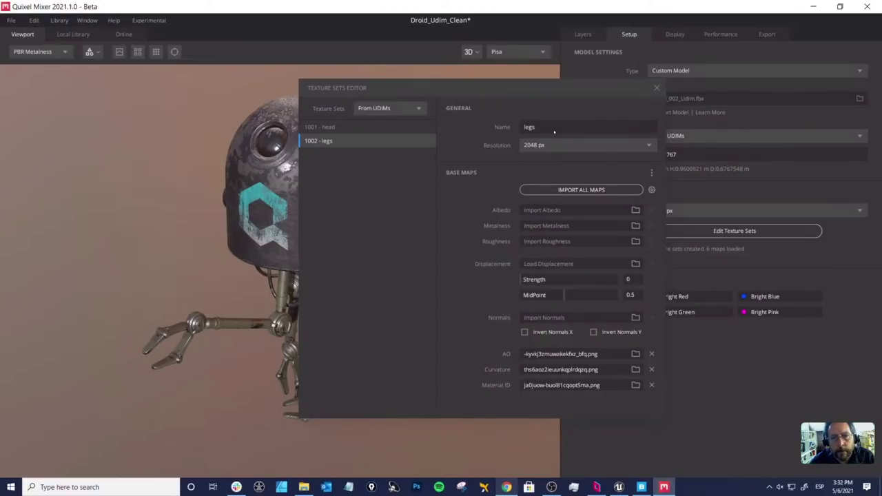
# Step: Clear the custom names from texture sets 1001 and 1002, moving the Texture Sets Editor off the droid
pyautogui.moveTo(506, 88); pyautogui.dragTo(542, 106)
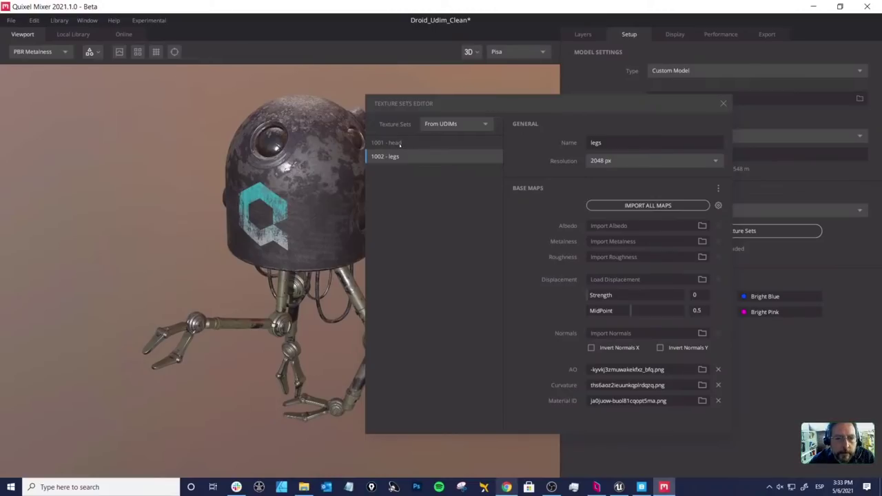
pyautogui.click(399, 143)
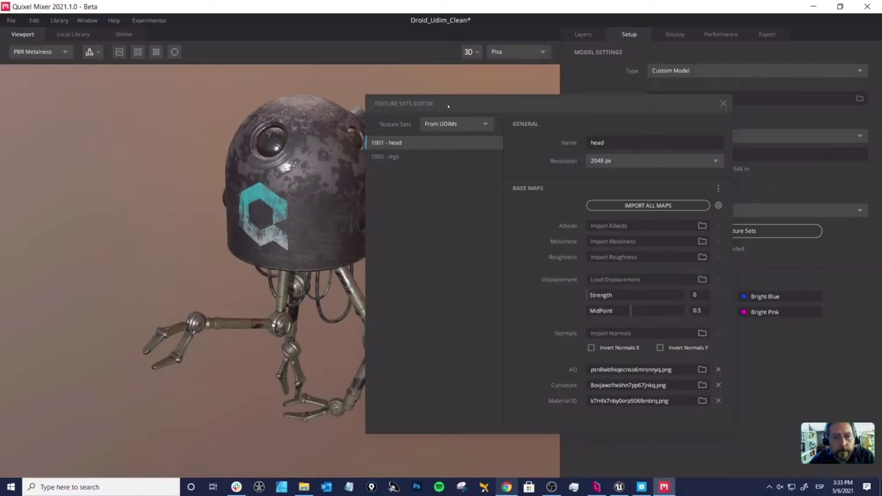
pyautogui.moveTo(449, 104); pyautogui.dragTo(454, 104)
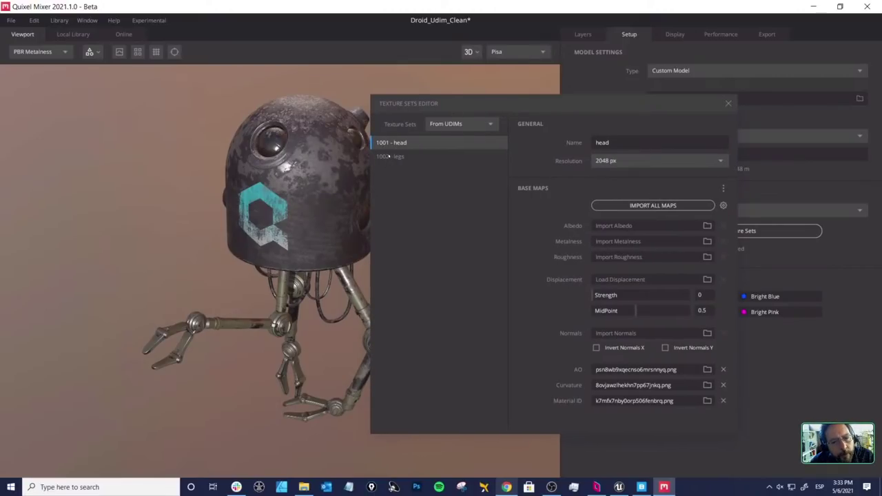
pyautogui.moveTo(612, 144); pyautogui.dragTo(544, 139)
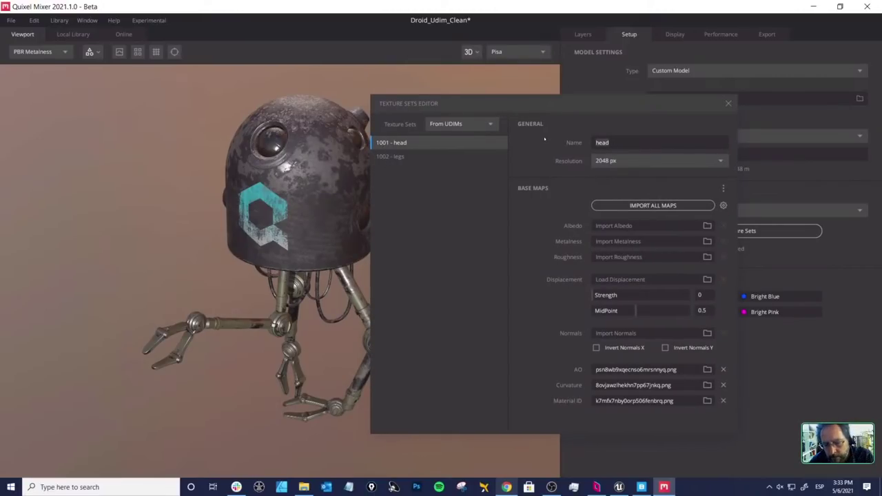
pyautogui.press('BackSpace')
pyautogui.click(391, 157)
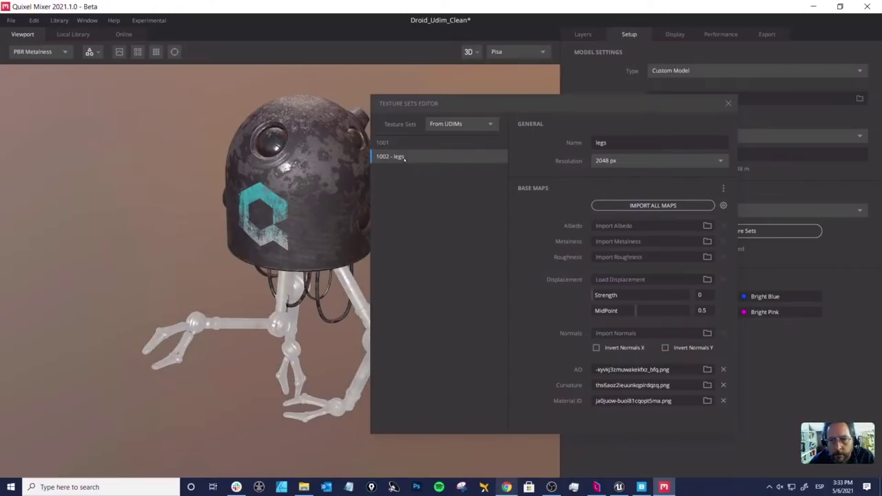
pyautogui.hotkey('ctrl', 'a')
pyautogui.press('BackSpace')
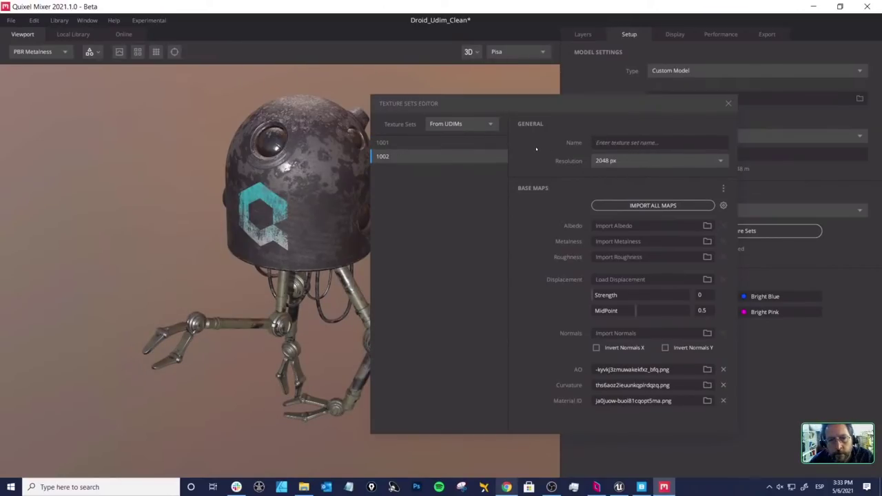
# Step: Switch to Unreal Editor and inspect both droids, then frame them together with the two astronauts and the lobster
pyautogui.click(642, 487)
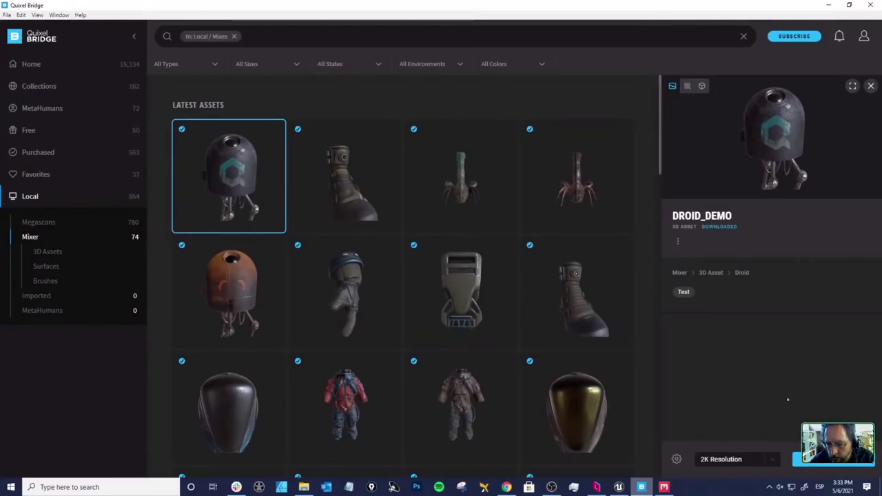
pyautogui.click(619, 487)
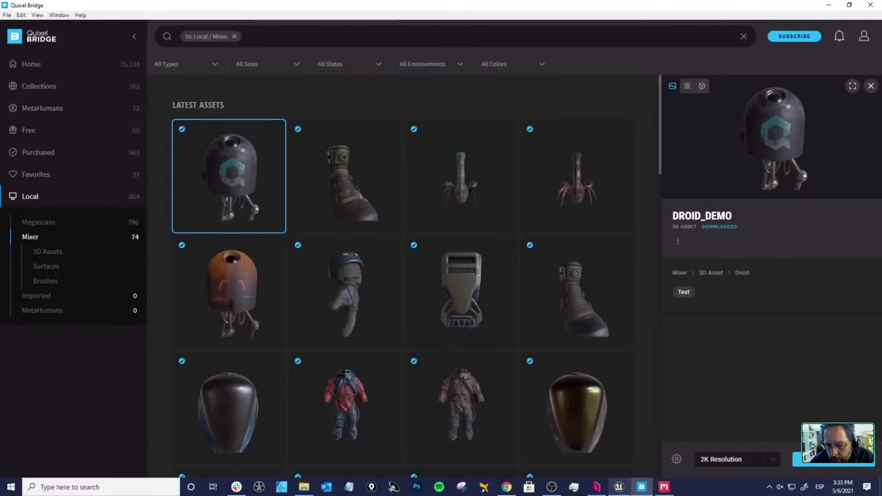
pyautogui.keyDown('alt'); pyautogui.moveTo(516, 195); pyautogui.dragTo(494, 122); pyautogui.keyUp('alt')
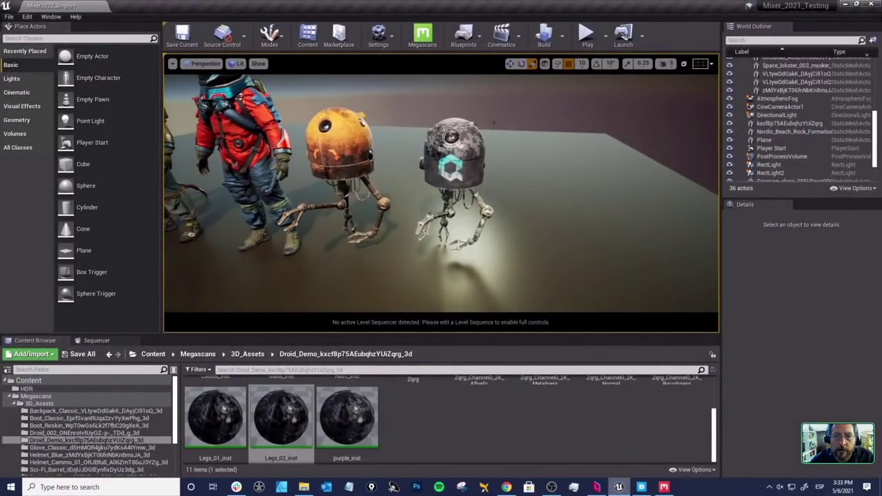
pyautogui.keyDown('alt'); pyautogui.moveTo(543, 201); pyautogui.dragTo(503, 193); pyautogui.keyUp('alt')
pyautogui.moveTo(504, 193); pyautogui.dragTo(465, 193, button='right')
pyautogui.keyDown('alt'); pyautogui.moveTo(465, 193); pyautogui.dragTo(551, 194); pyautogui.keyUp('alt')
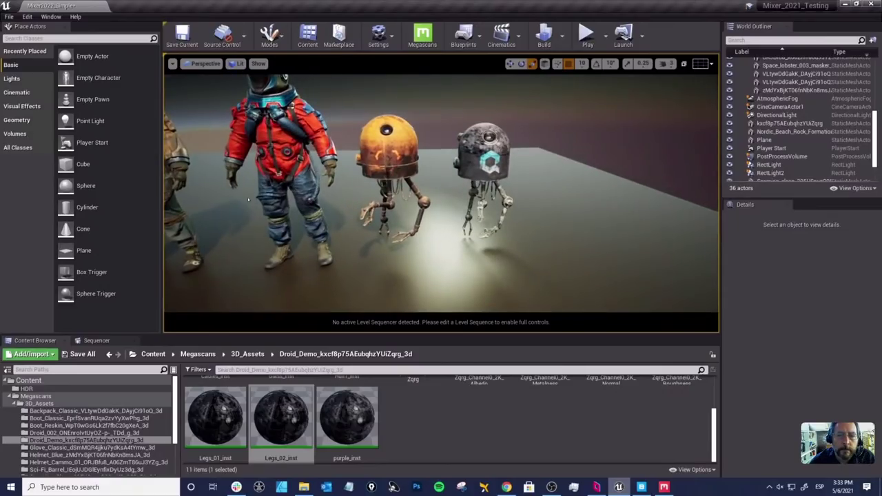
pyautogui.moveTo(551, 194); pyautogui.dragTo(503, 194, button='right')
pyautogui.keyDown('alt'); pyautogui.moveTo(445, 205); pyautogui.dragTo(408, 194); pyautogui.keyUp('alt')
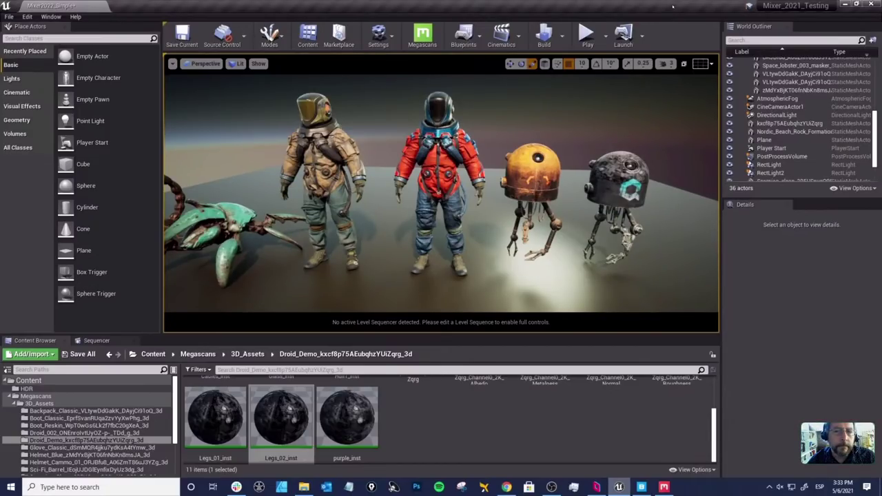
# Step: Switch to Quixel Mixer, move the Texture Sets Editor clear of the droid, and inspect the textured model
pyautogui.click(845, 4)
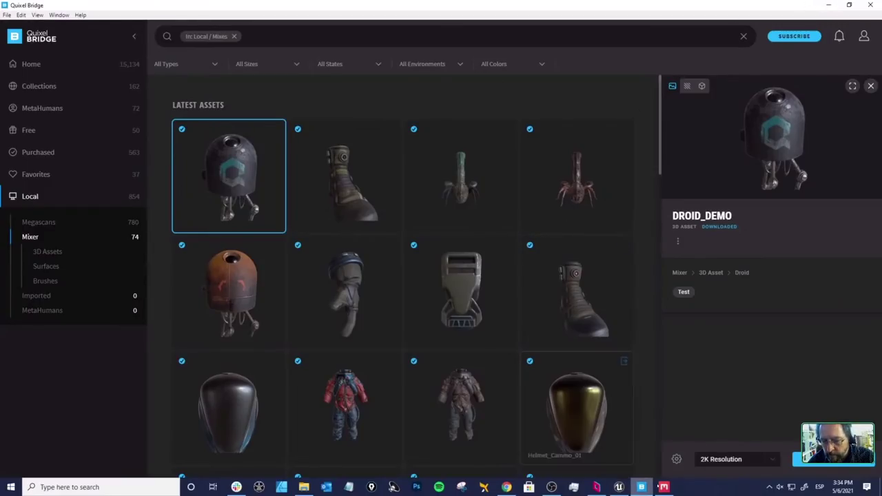
pyautogui.click(664, 487)
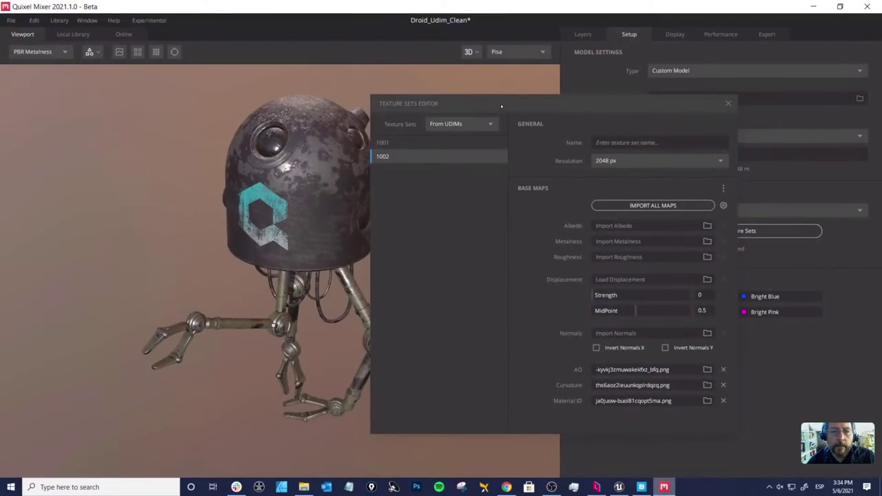
pyautogui.moveTo(504, 110); pyautogui.dragTo(555, 110)
pyautogui.moveTo(318, 208); pyautogui.dragTo(299, 217)
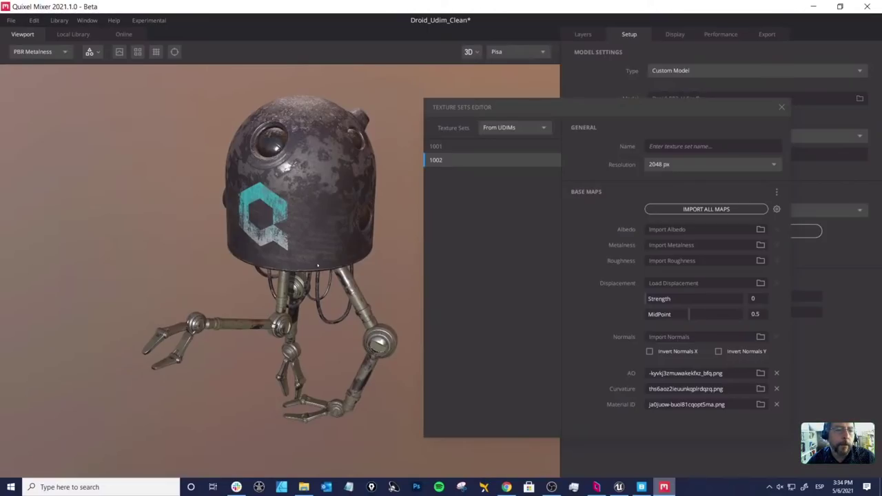
pyautogui.moveTo(311, 241)
pyautogui.mouseDown()
pyautogui.moveTo(329, 243)
pyautogui.moveTo(317, 235)
pyautogui.mouseUp()
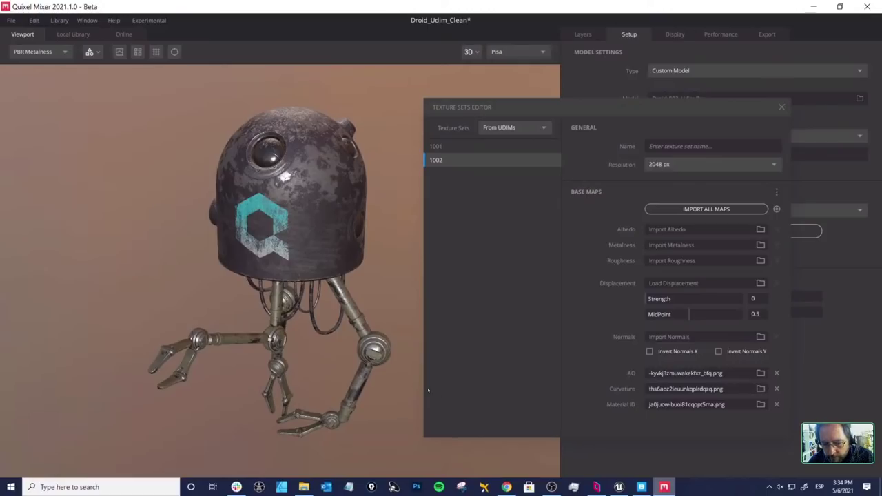
# Step: Switch to Unreal Editor and select the orange droid to check its details and material elements
pyautogui.click(619, 487)
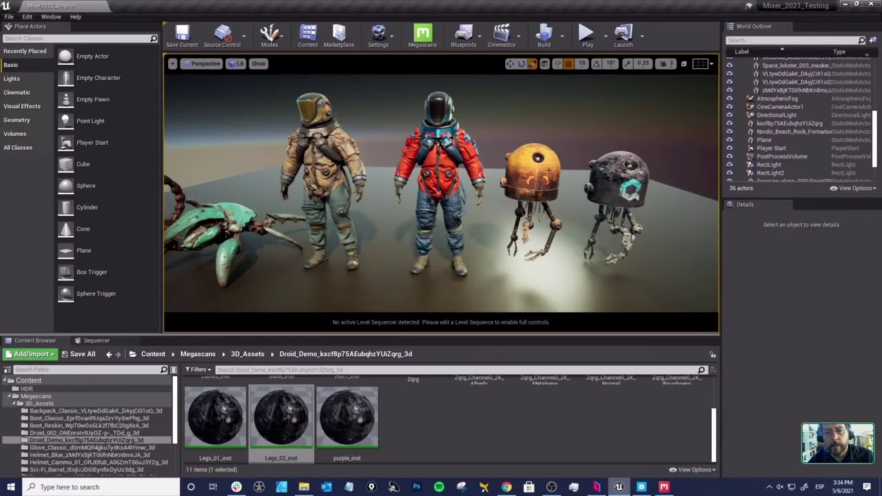
pyautogui.click(549, 170)
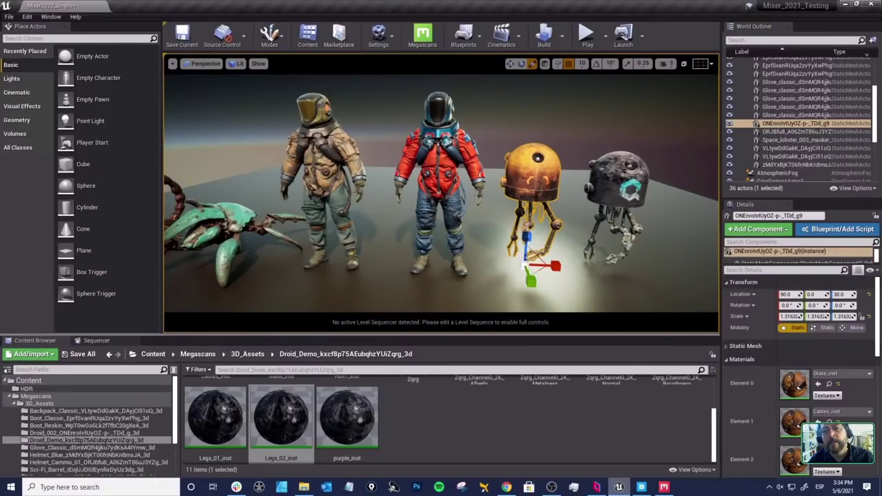
pyautogui.click(571, 120)
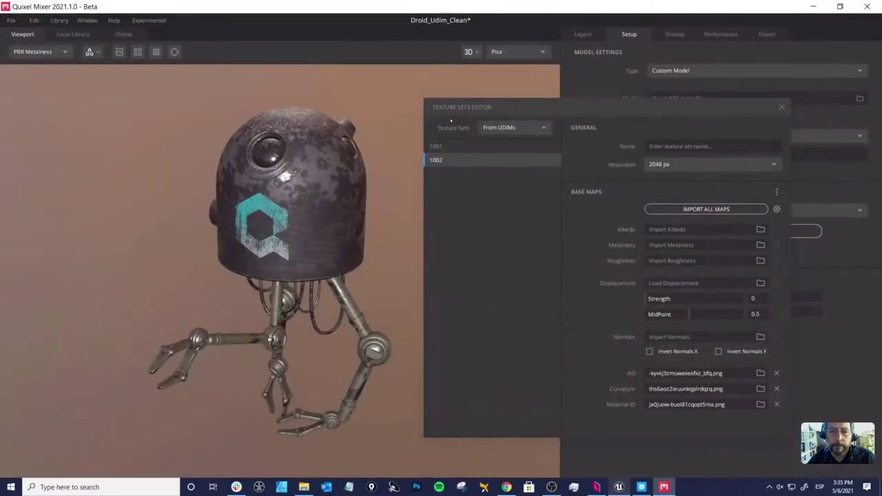
# Step: In Quixel Mixer, close the Texture Sets Editor and save the Droid_Udim_Clean mix
pyautogui.click(781, 107)
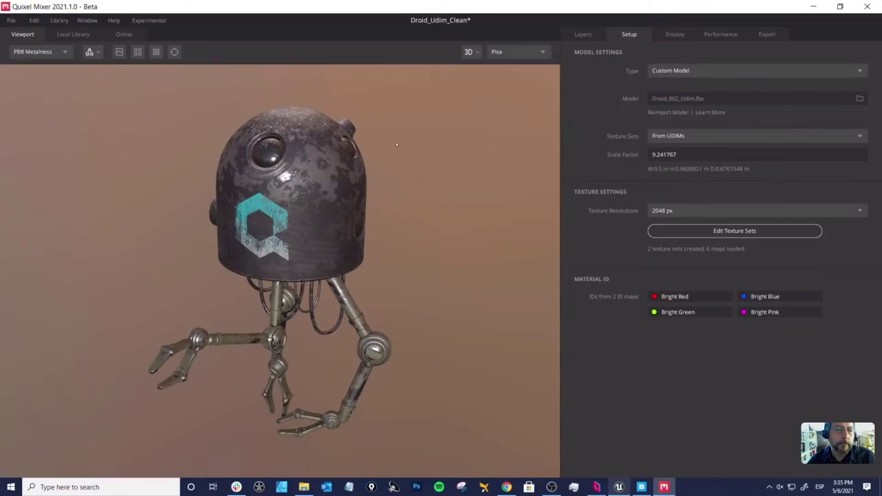
pyautogui.moveTo(397, 144); pyautogui.dragTo(419, 145, button='middle')
pyautogui.moveTo(441, 181); pyautogui.dragTo(435, 182, button='middle')
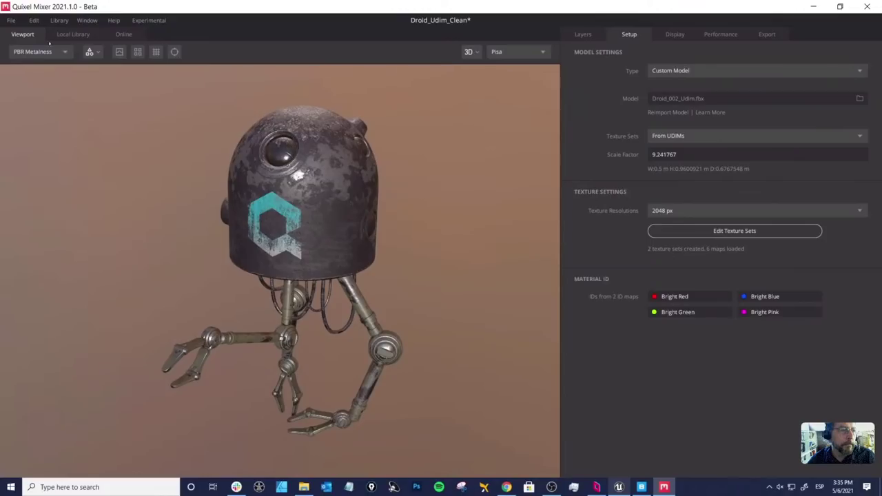
pyautogui.click(10, 20)
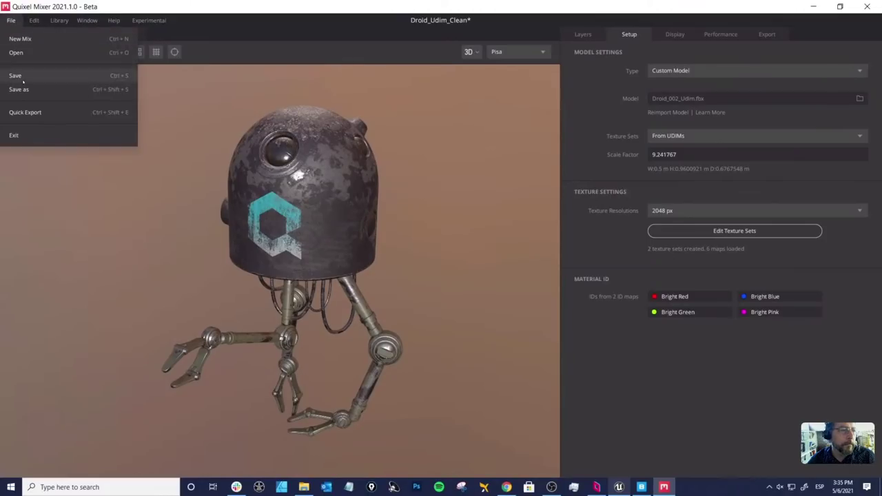
pyautogui.hotkey('ctrl', 's')
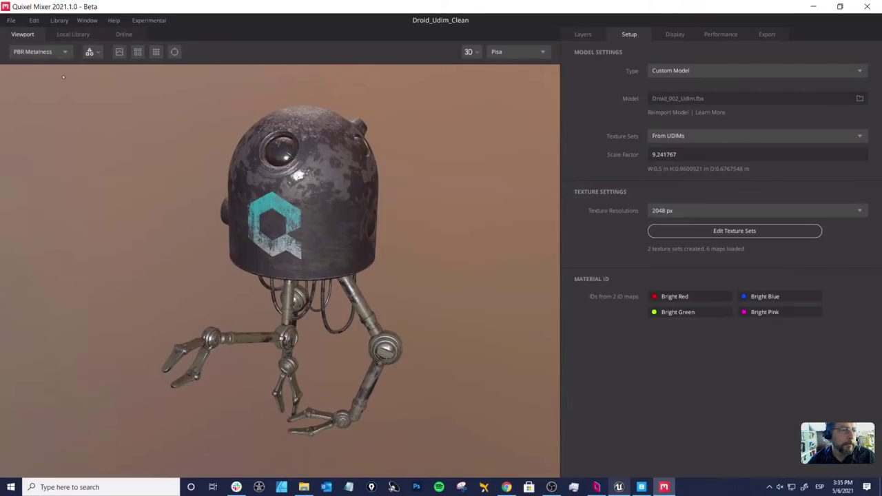
# Step: Open the Boot_Clean mix from the Inside Unreal project
pyautogui.click(12, 21)
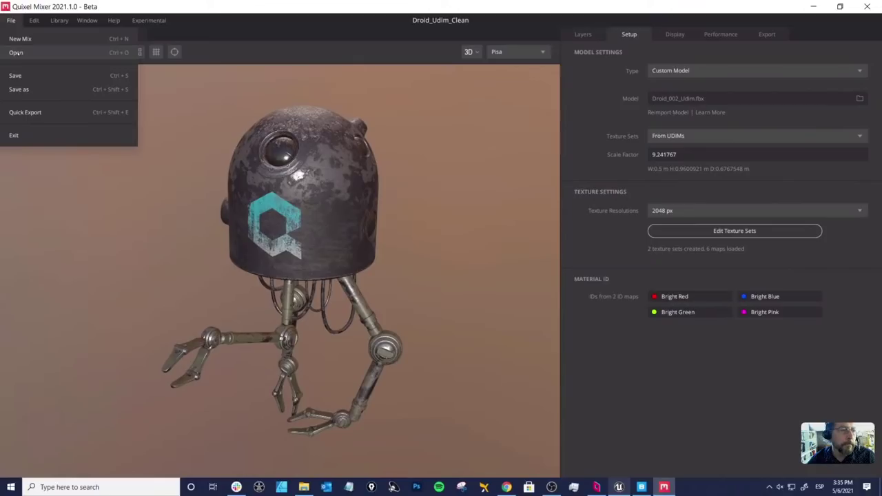
pyautogui.click(15, 53)
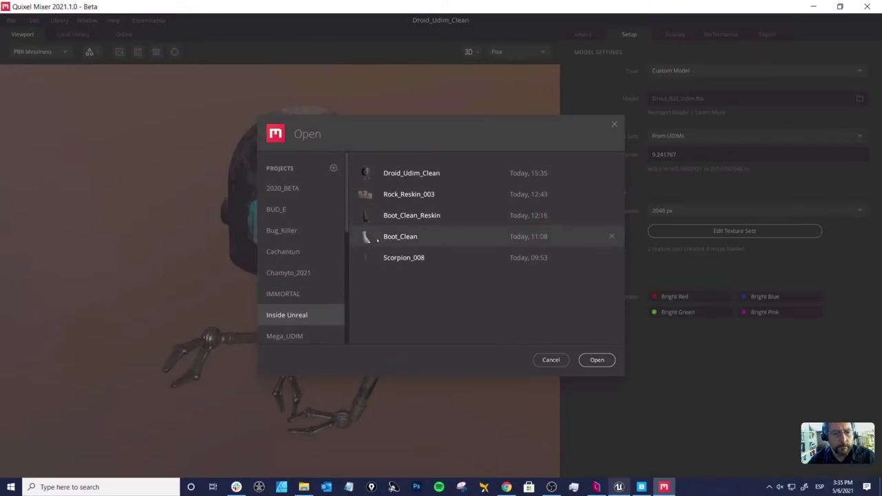
pyautogui.click(377, 239)
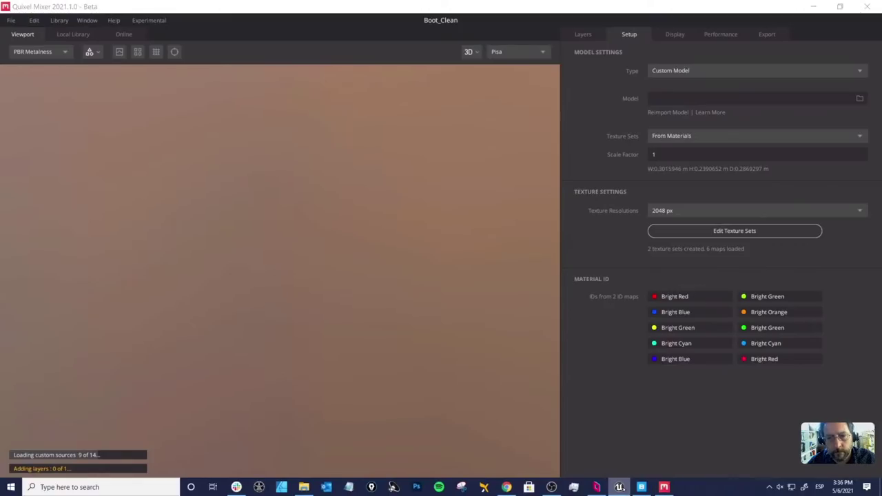
# Step: Switch to Unreal Editor, select the red astronaut's suit, and frame it for a close look at its torso
pyautogui.click(619, 487)
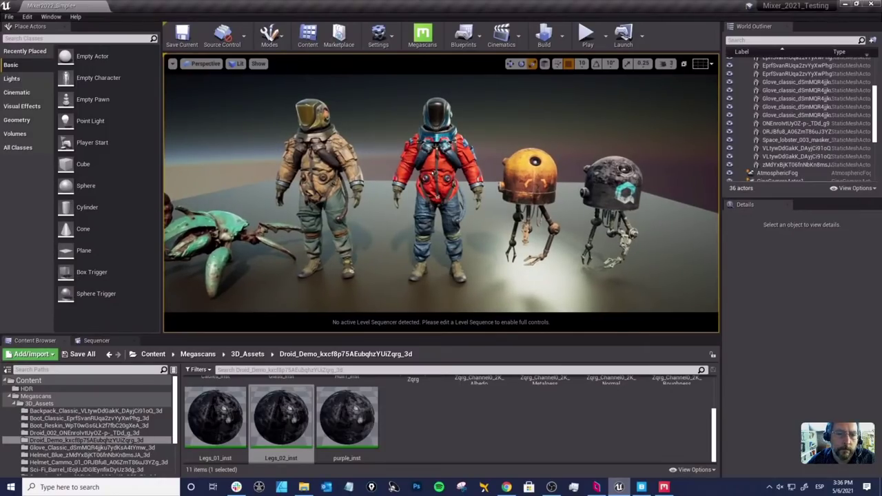
pyautogui.click(438, 169)
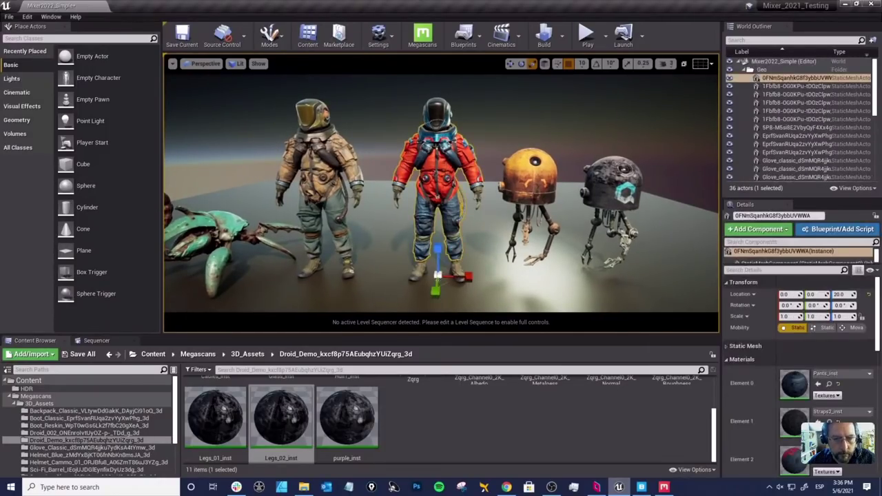
pyautogui.press('f')
pyautogui.keyDown('alt'); pyautogui.moveTo(438, 169); pyautogui.dragTo(406, 169); pyautogui.keyUp('alt')
pyautogui.scroll(5, 424, 131)
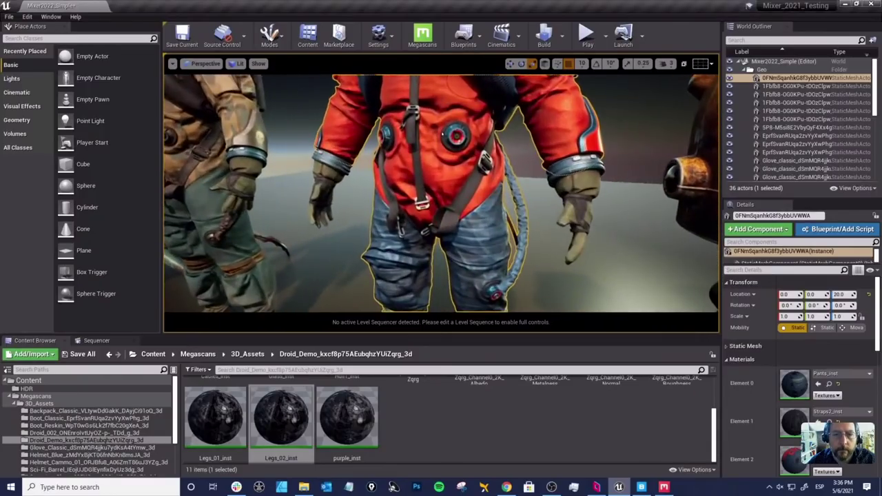
pyautogui.keyDown('alt'); pyautogui.moveTo(424, 130); pyautogui.dragTo(425, 206, button='middle'); pyautogui.keyUp('alt')
pyautogui.scroll(5, 434, 129)
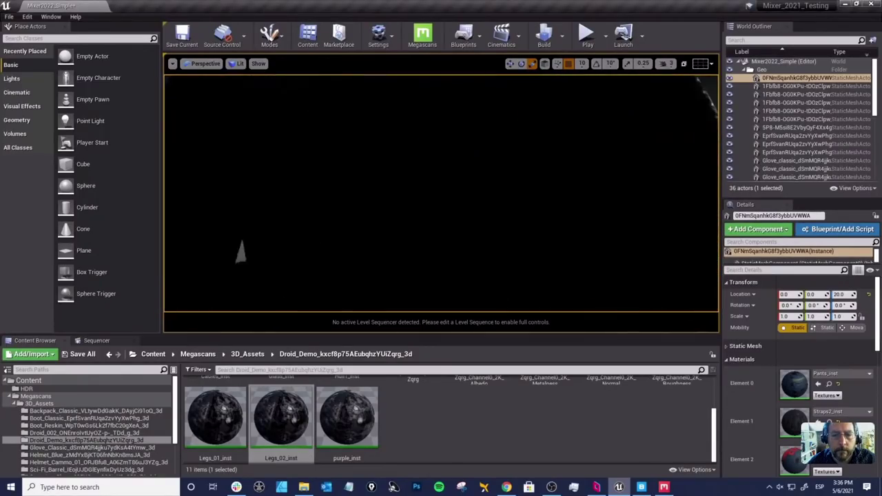
# Step: Inspect the fabric detail on the red astronaut's blue trousers from the knees down to the boots
pyautogui.scroll(-4, 433, 128)
pyautogui.keyDown('alt'); pyautogui.moveTo(478, 170); pyautogui.dragTo(317, 170); pyautogui.keyUp('alt')
pyautogui.keyDown('alt'); pyautogui.moveTo(479, 128); pyautogui.dragTo(554, 128); pyautogui.keyUp('alt')
pyautogui.keyDown('alt'); pyautogui.moveTo(324, 217); pyautogui.dragTo(372, 83, button='middle'); pyautogui.keyUp('alt')
pyautogui.keyDown('alt'); pyautogui.moveTo(455, 250); pyautogui.dragTo(317, 76, button='middle'); pyautogui.keyUp('alt')
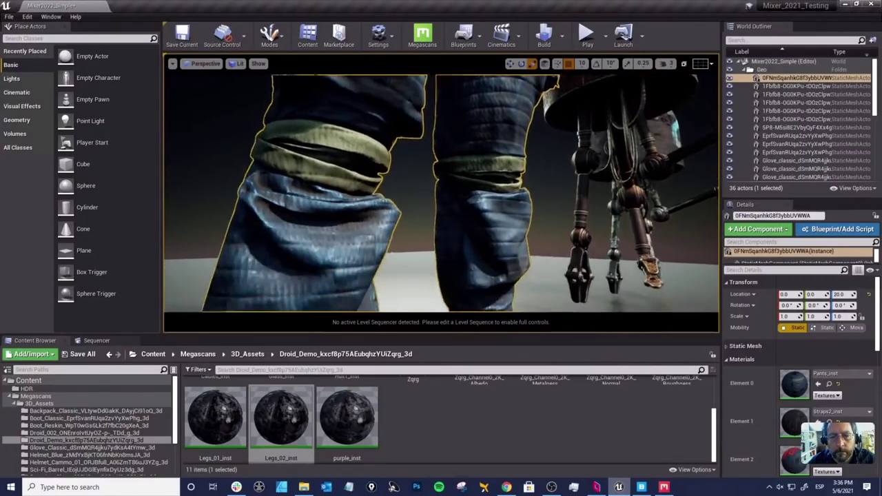
pyautogui.keyDown('alt'); pyautogui.moveTo(441, 207); pyautogui.dragTo(440, 135, button='middle'); pyautogui.keyUp('alt')
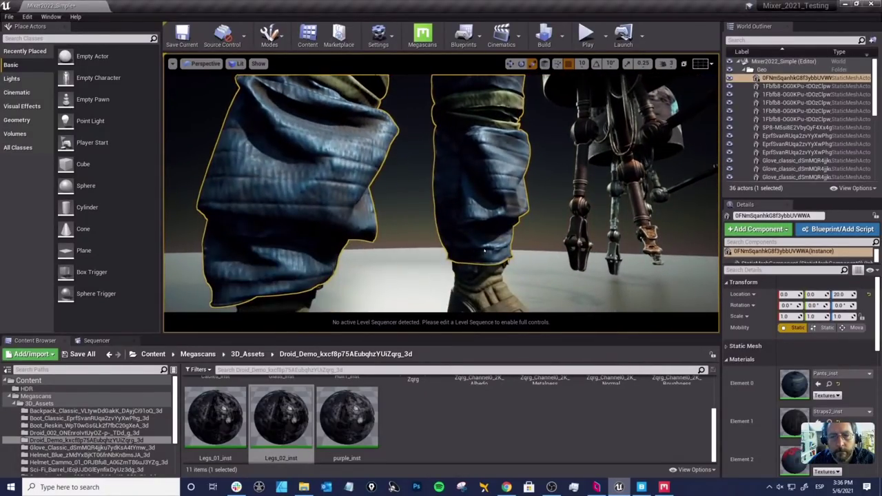
pyautogui.keyDown('alt'); pyautogui.moveTo(441, 193); pyautogui.dragTo(359, 193, button='right'); pyautogui.keyUp('alt')
pyautogui.keyDown('alt'); pyautogui.moveTo(441, 193); pyautogui.dragTo(430, 231); pyautogui.keyUp('alt')
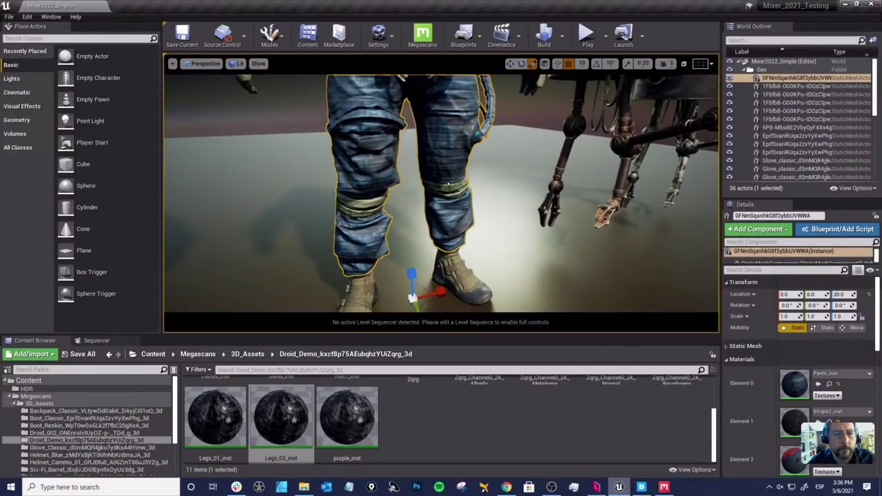
# Step: Examine the camouflage astronaut's trousers, collar and helmet beside the red astronaut, and clear the suit selection
pyautogui.keyDown('alt'); pyautogui.moveTo(345, 193); pyautogui.dragTo(594, 186, button='middle'); pyautogui.keyUp('alt')
pyautogui.keyDown('alt'); pyautogui.moveTo(441, 193); pyautogui.dragTo(386, 193, button='right'); pyautogui.keyUp('alt')
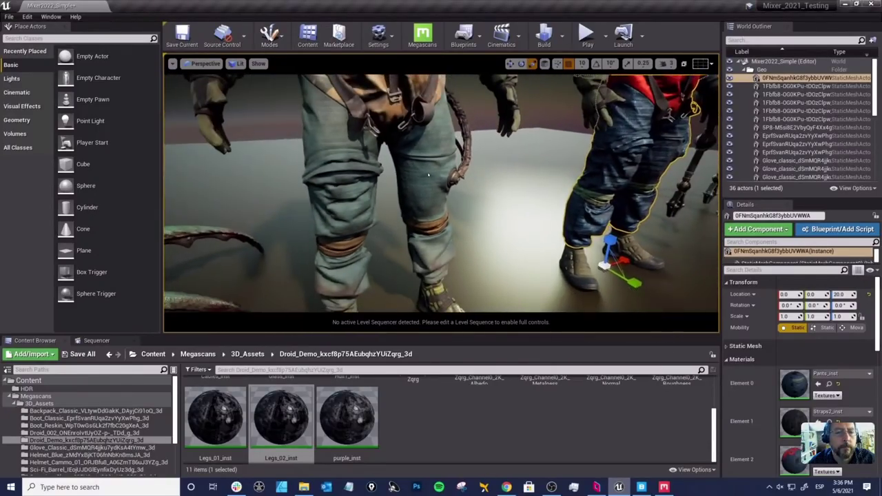
pyautogui.keyDown('alt'); pyautogui.moveTo(441, 138); pyautogui.dragTo(441, 276, button='middle'); pyautogui.keyUp('alt')
pyautogui.keyDown('alt'); pyautogui.moveTo(544, 276); pyautogui.dragTo(613, 248); pyautogui.keyUp('alt')
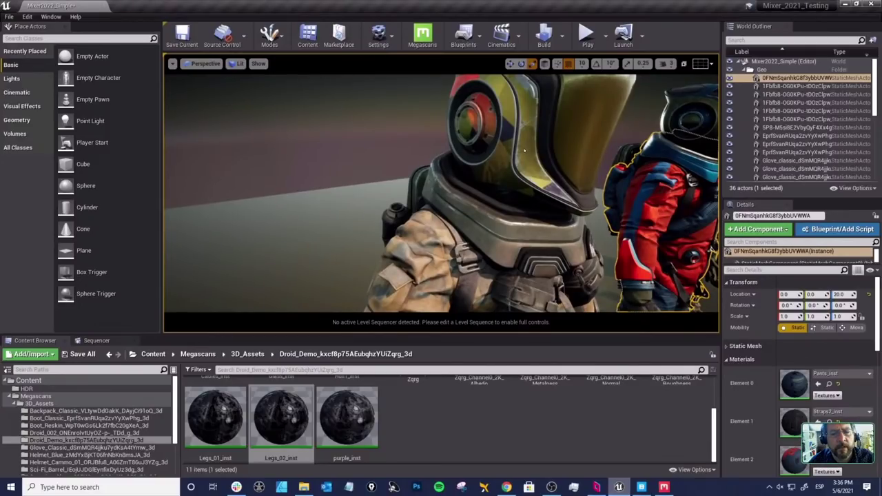
pyautogui.keyDown('alt'); pyautogui.moveTo(516, 147); pyautogui.dragTo(537, 160); pyautogui.keyUp('alt')
pyautogui.click(575, 100)
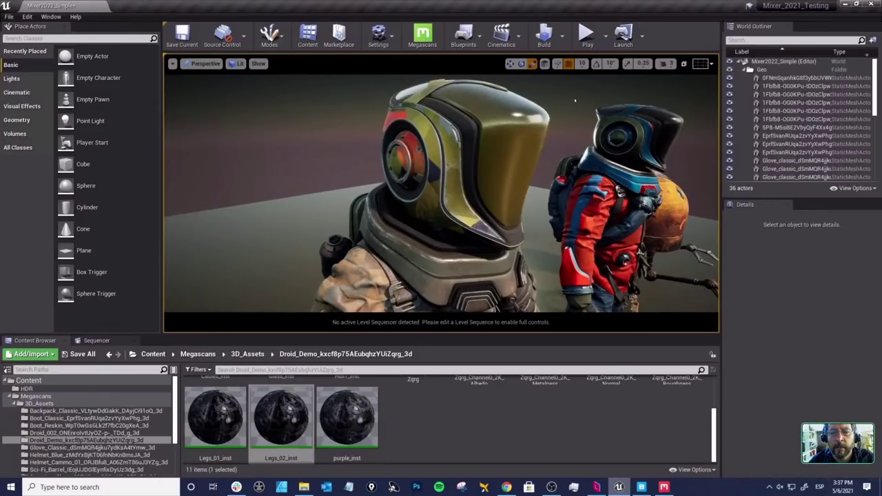
pyautogui.moveTo(556, 134); pyautogui.dragTo(597, 130, button='right')
pyautogui.keyDown('alt'); pyautogui.moveTo(576, 134); pyautogui.dragTo(516, 121); pyautogui.keyUp('alt')
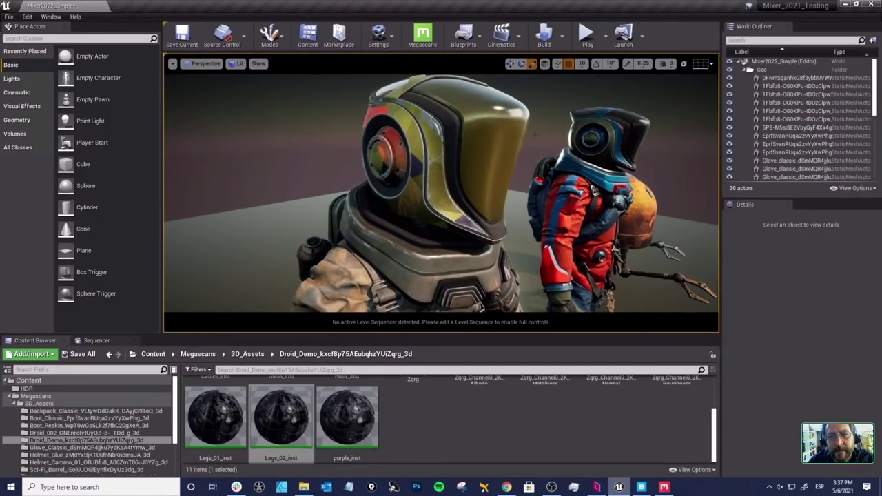
# Step: Look over the turquoise lobster and the two scorpions, and return to the astronauts and droids
pyautogui.keyDown('alt'); pyautogui.moveTo(542, 134); pyautogui.dragTo(475, 139); pyautogui.keyUp('alt')
pyautogui.keyDown('alt'); pyautogui.moveTo(503, 138); pyautogui.dragTo(421, 264, button='middle'); pyautogui.keyUp('alt')
pyautogui.scroll(-5, 503, 205)
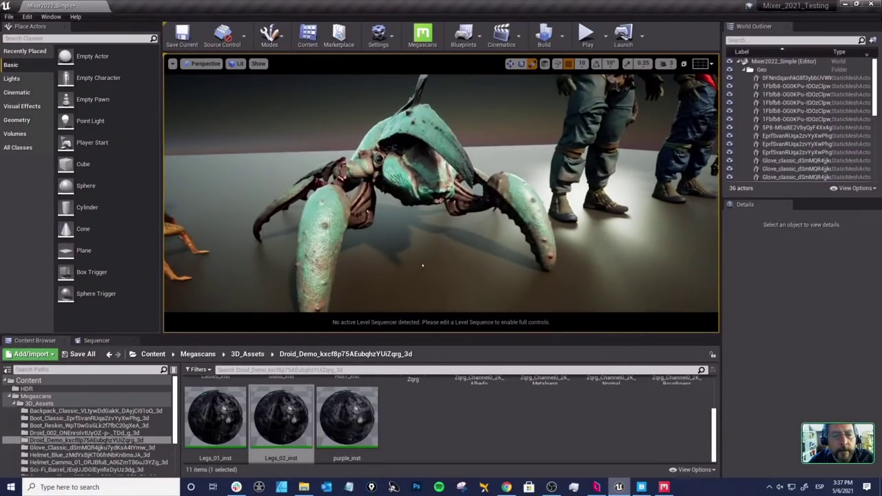
pyautogui.scroll(-5, 431, 246)
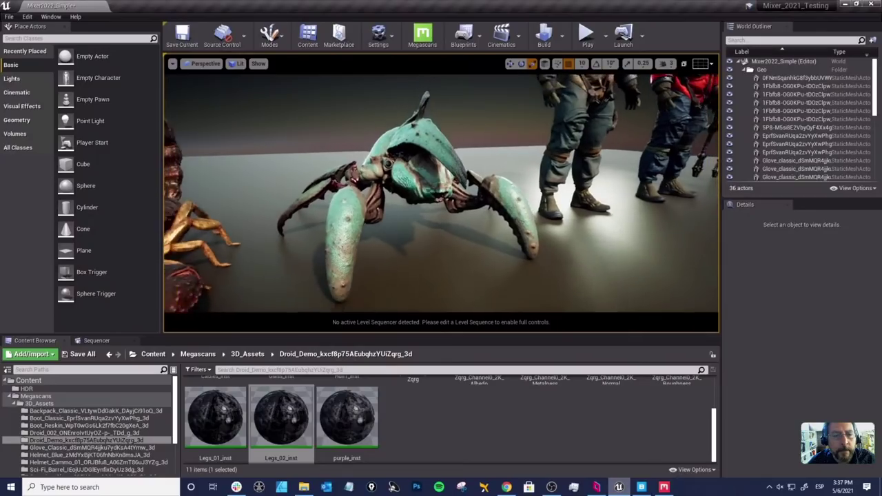
pyautogui.keyDown('alt'); pyautogui.moveTo(431, 246); pyautogui.dragTo(427, 198); pyautogui.keyUp('alt')
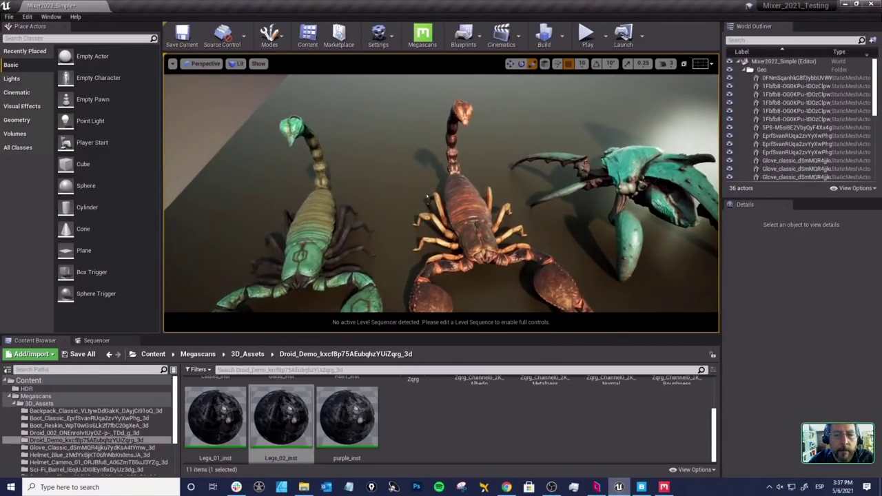
pyautogui.moveTo(567, 186); pyautogui.dragTo(508, 183, button='middle')
pyautogui.keyDown('alt'); pyautogui.moveTo(509, 184); pyautogui.dragTo(511, 163); pyautogui.keyUp('alt')
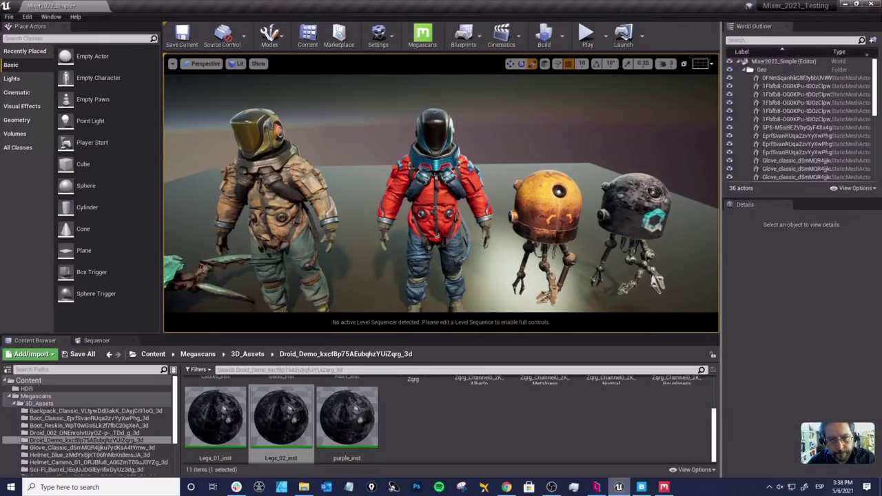
# Step: Compare the two astronauts with the two droids in one view, briefly selecting the orange droid and deselecting it
pyautogui.keyDown('alt'); pyautogui.moveTo(505, 160); pyautogui.dragTo(525, 179); pyautogui.keyUp('alt')
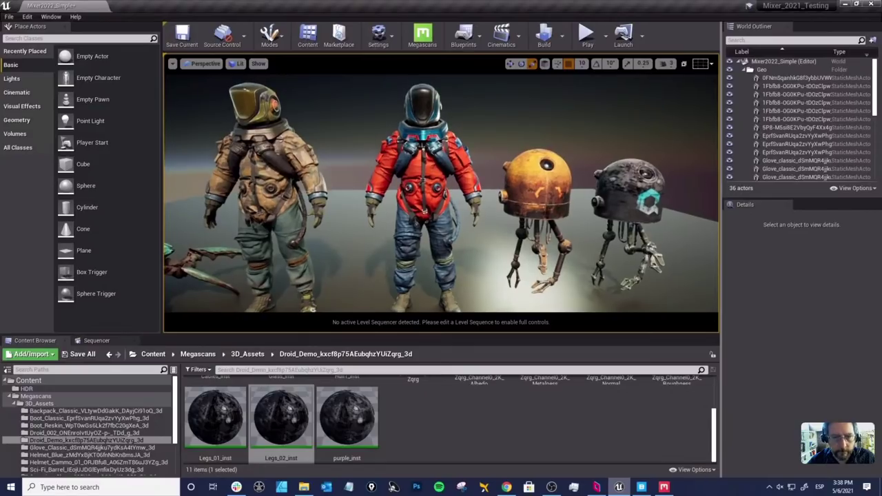
pyautogui.moveTo(511, 144); pyautogui.dragTo(521, 141)
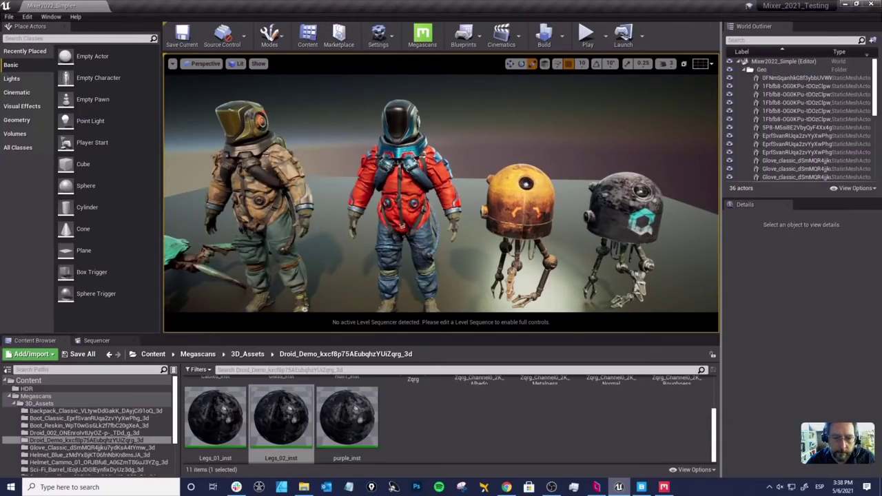
pyautogui.moveTo(559, 192); pyautogui.dragTo(541, 186, button='right')
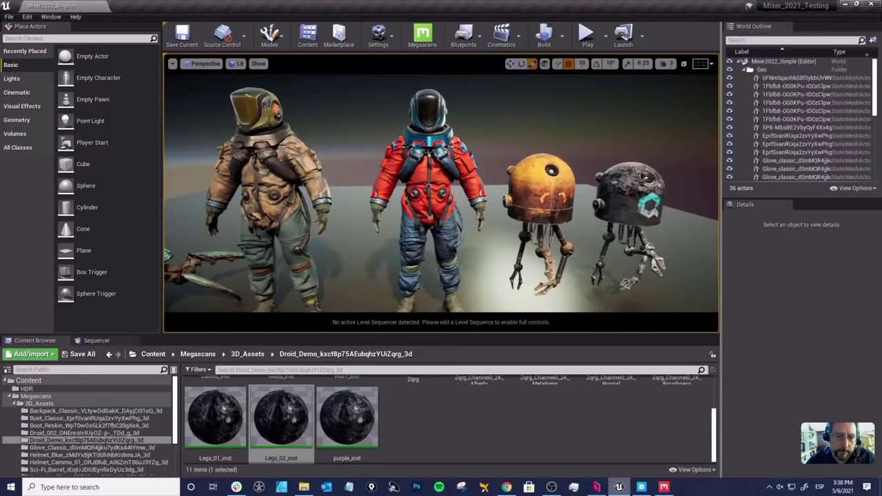
pyautogui.click(545, 192)
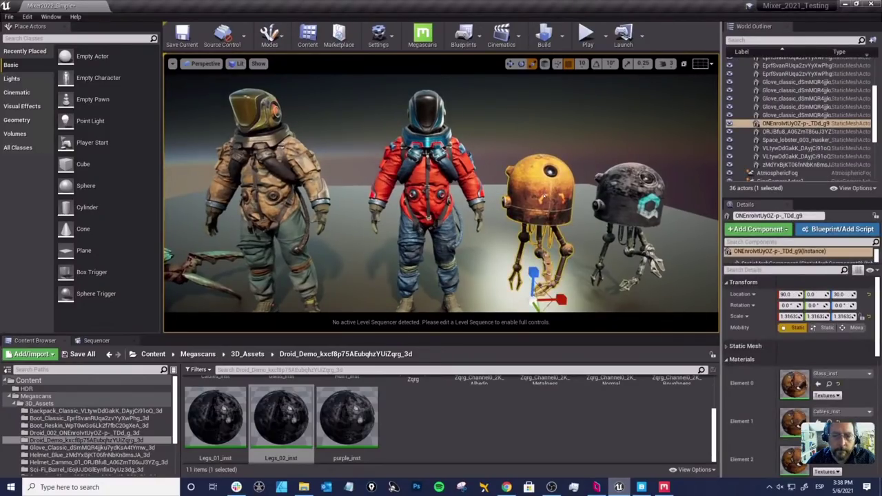
pyautogui.moveTo(544, 192); pyautogui.dragTo(556, 193, button='right')
pyautogui.click(518, 136)
pyautogui.moveTo(521, 138); pyautogui.dragTo(549, 141)
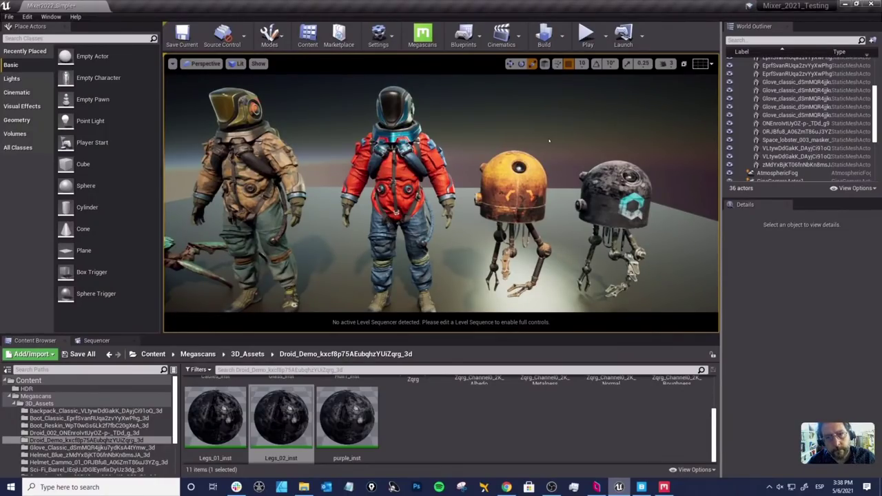
pyautogui.moveTo(548, 140); pyautogui.dragTo(545, 139)
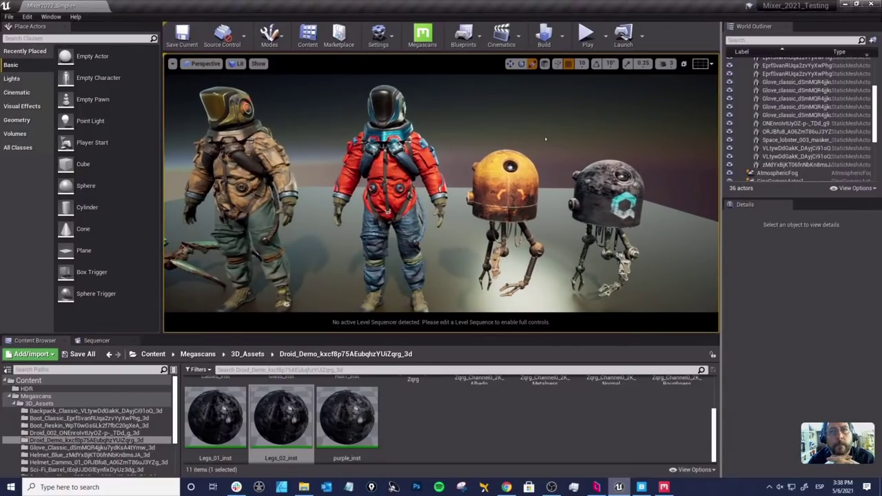
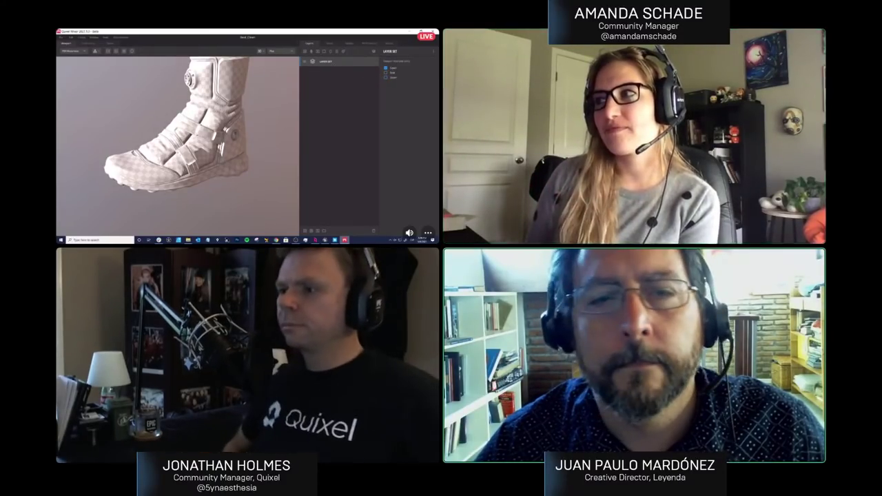
# Step: Apply the Old Couch Leather smart material from the local library to the boot
pyautogui.moveTo(178, 129); pyautogui.dragTo(195, 144, button='middle')
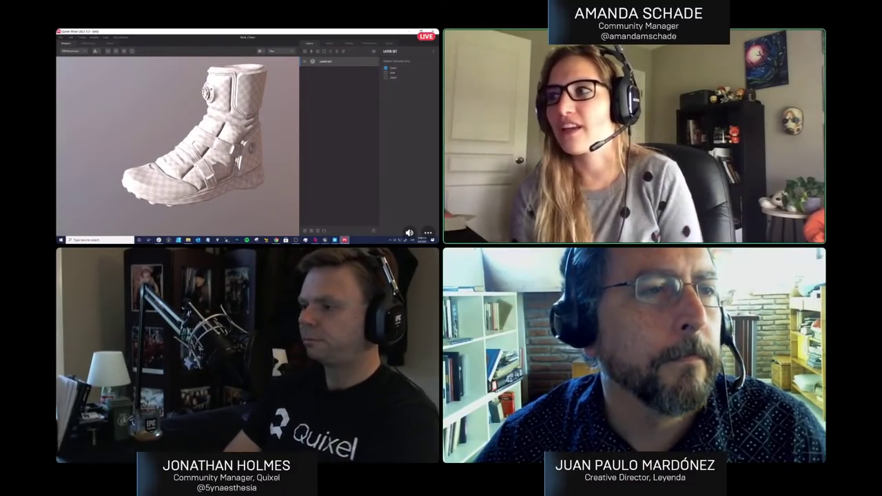
pyautogui.click(86, 44)
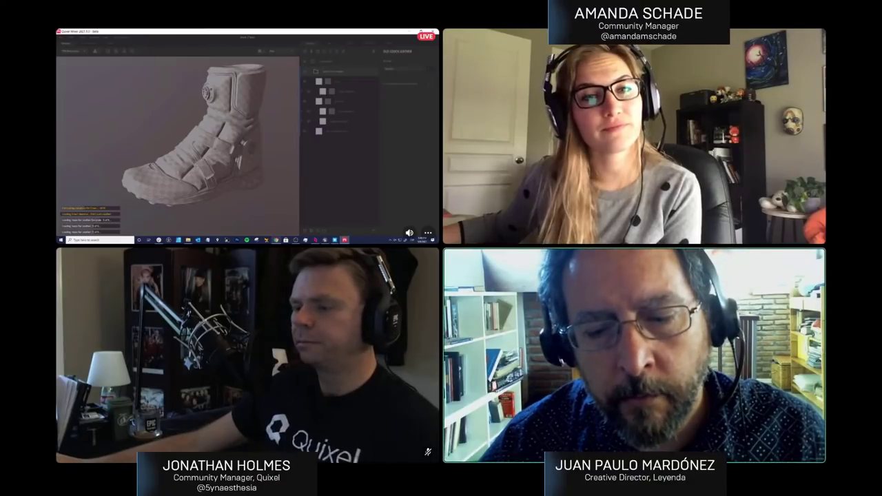
# Step: Switch to the browser, open the artist's portfolio from the ArtStation post and browse the artwork thumbnails
pyautogui.hotkey('alt', 'Tab')
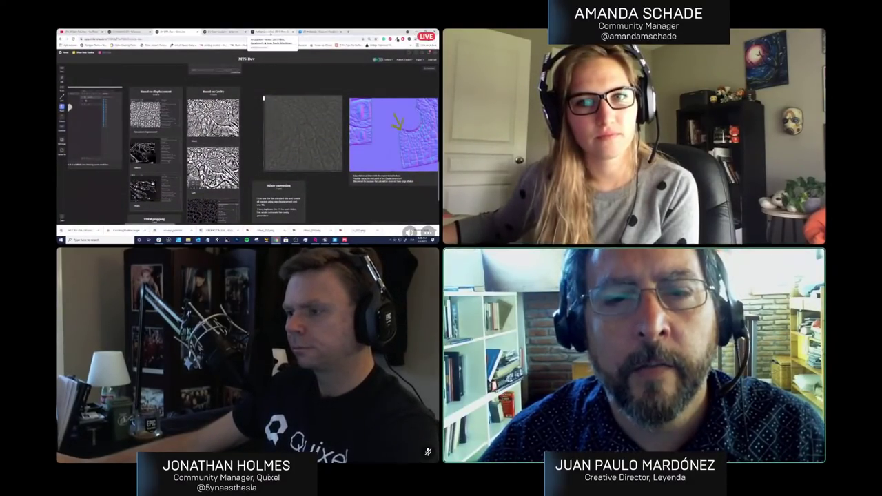
pyautogui.click(270, 31)
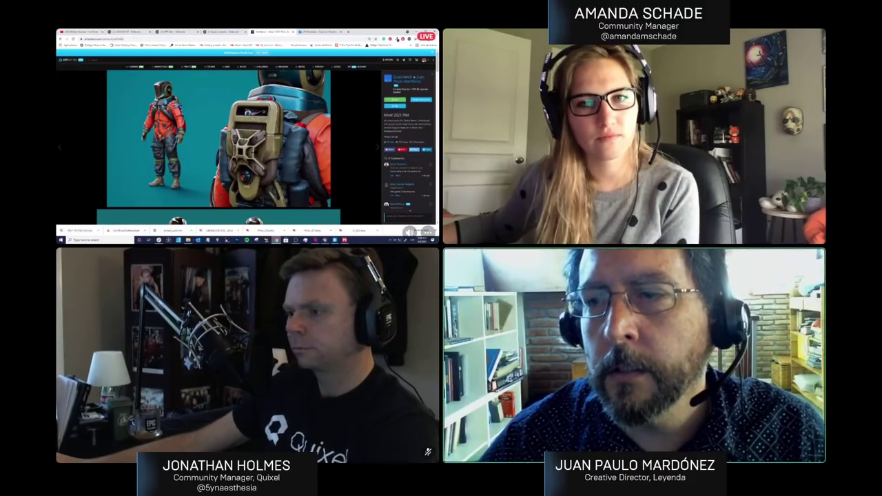
pyautogui.click(408, 79)
pyautogui.scroll(-5, 222, 135)
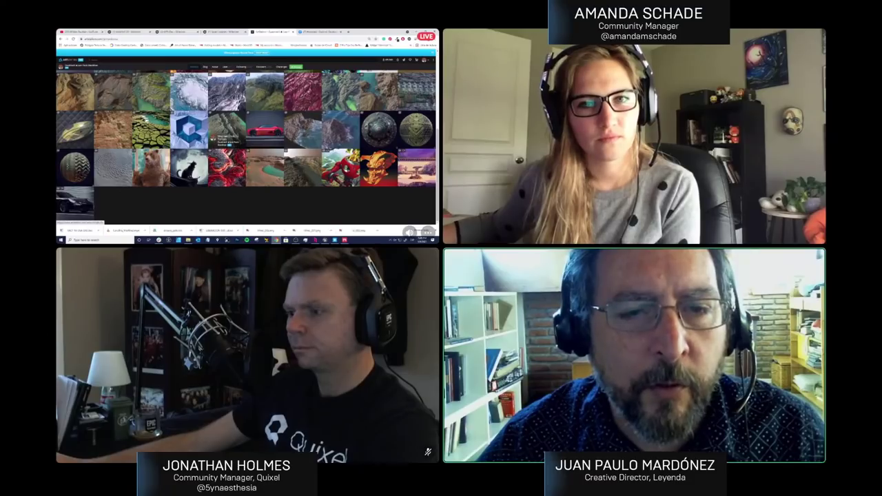
pyautogui.scroll(2, 214, 135)
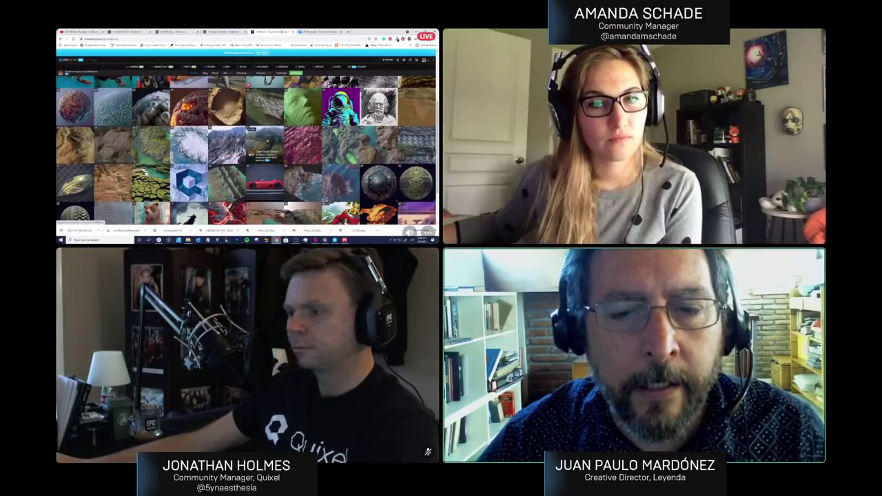
# Step: Open the Gaea Mixer Sketch island artwork, review its terrain images and return to the artist's portfolio
pyautogui.click(263, 146)
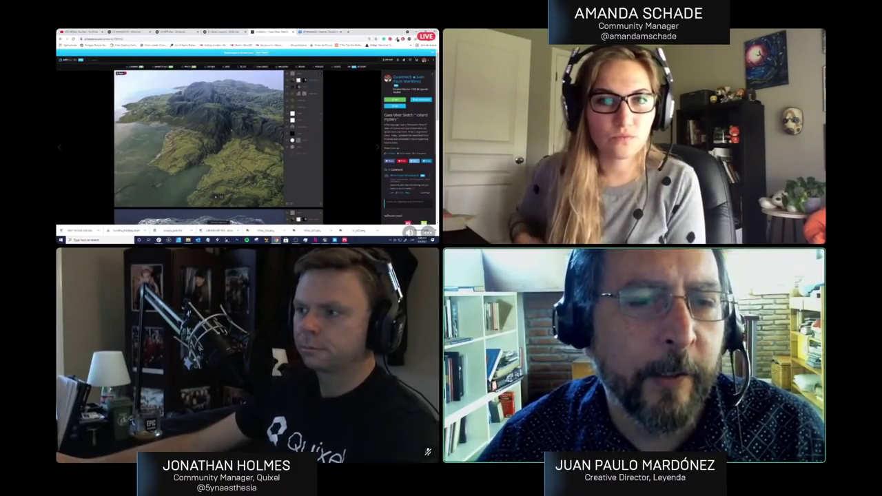
pyautogui.scroll(-7, 231, 130)
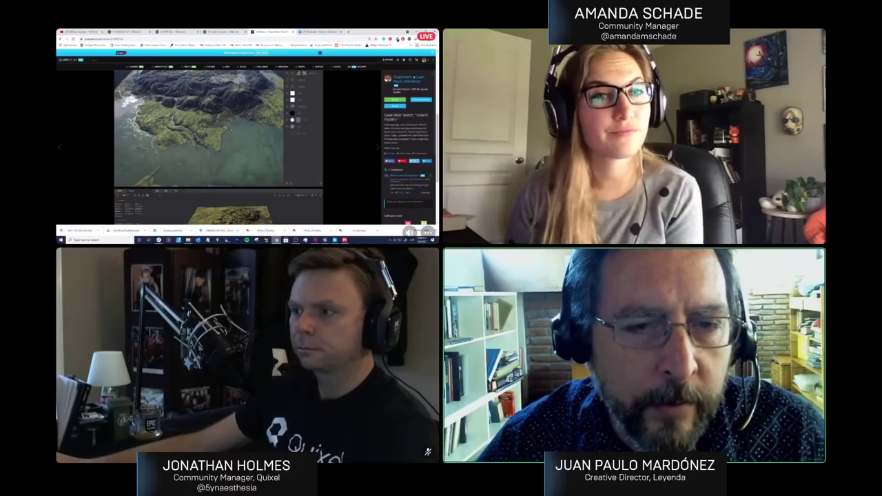
pyautogui.scroll(-3, 218, 147)
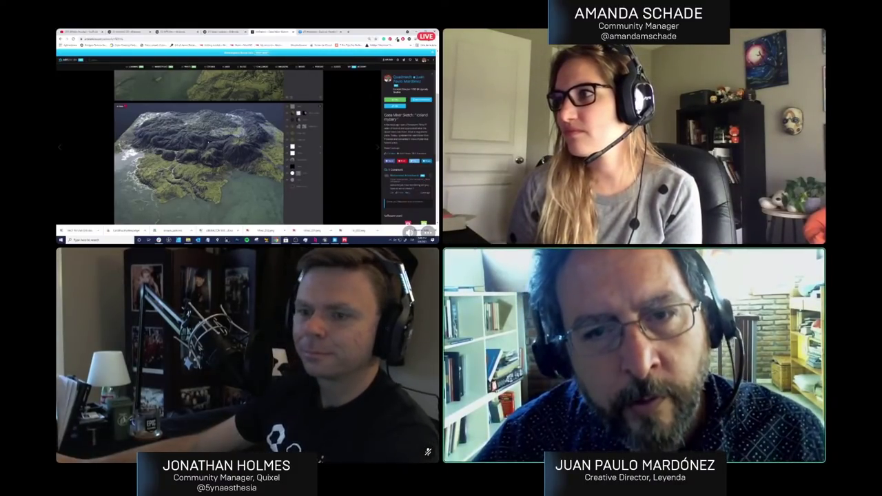
pyautogui.scroll(-5, 218, 148)
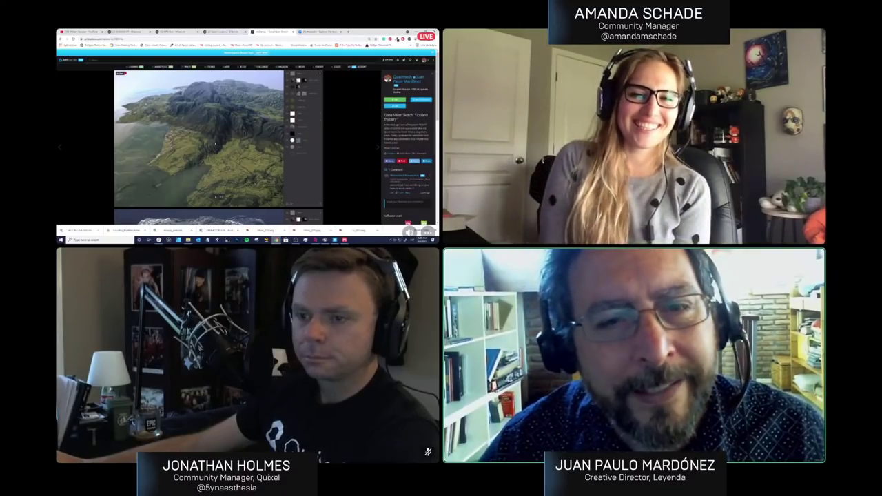
pyautogui.scroll(-3, 219, 147)
pyautogui.scroll(-5, 219, 148)
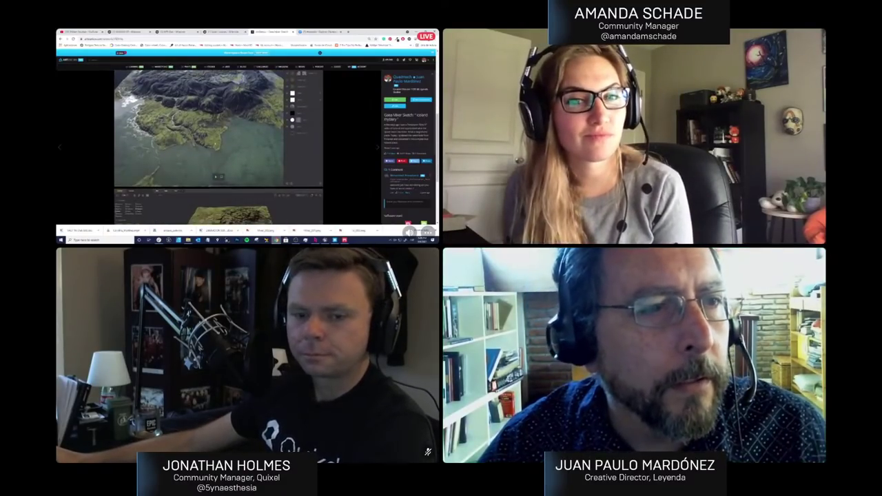
pyautogui.click(410, 78)
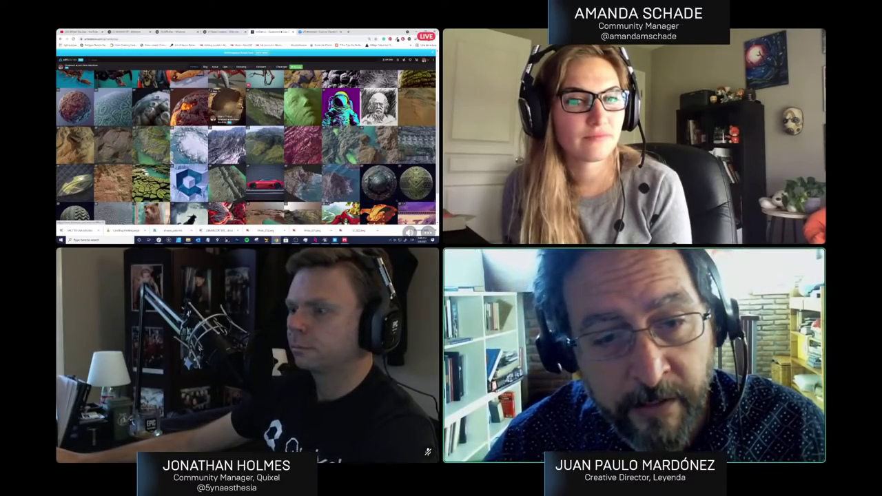
pyautogui.scroll(5, 231, 104)
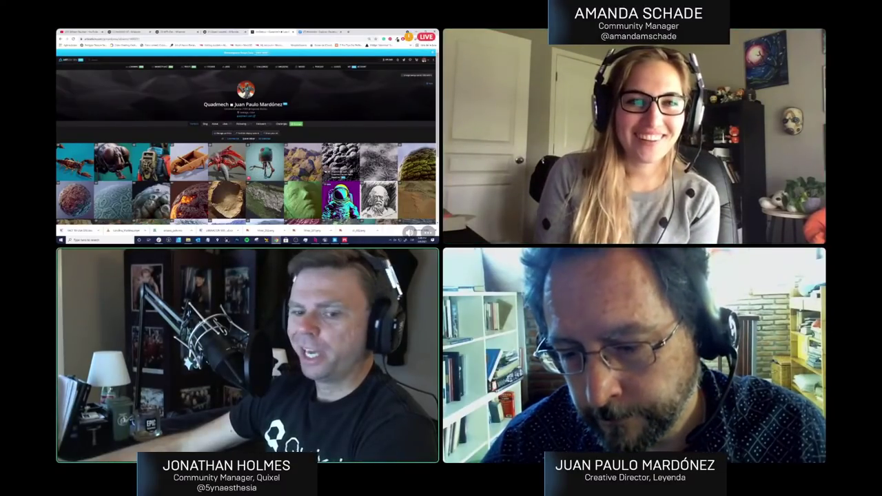
# Step: Switch back to Quixel Mixer and inspect the worn leather material on the boot up close
pyautogui.hotkey('alt', 'Tab')
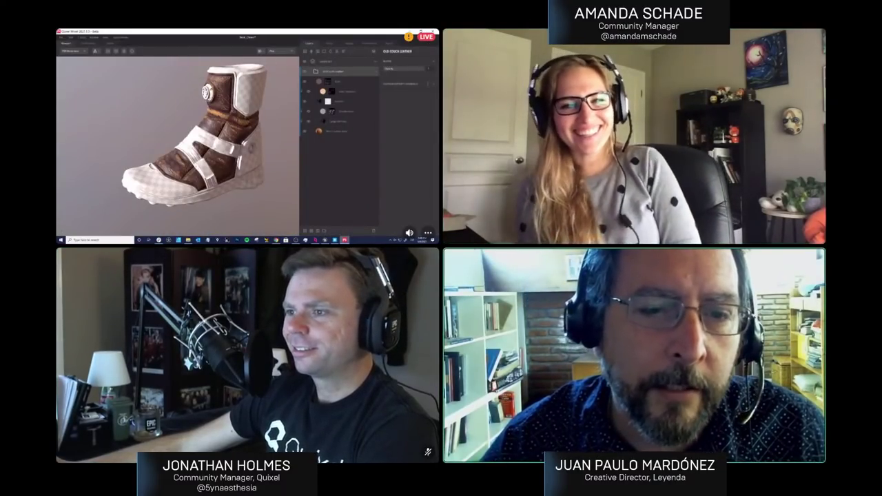
pyautogui.moveTo(191, 137); pyautogui.dragTo(178, 126, button='middle')
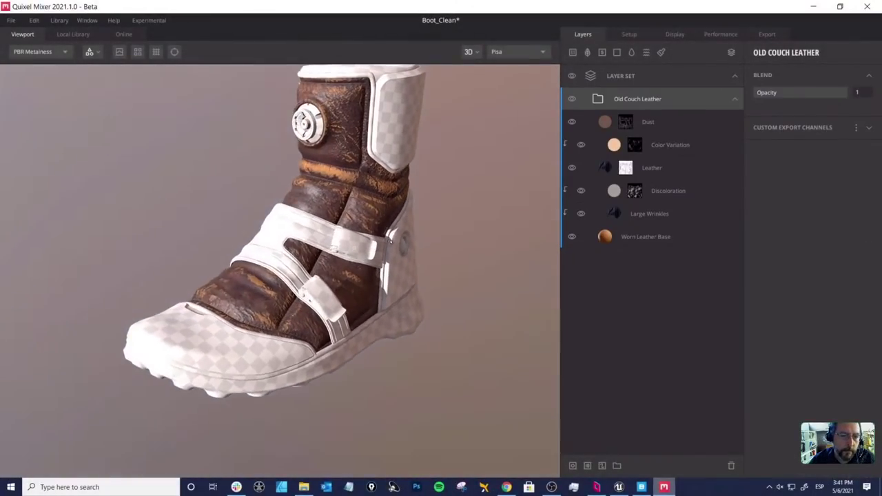
pyautogui.scroll(3, 390, 240)
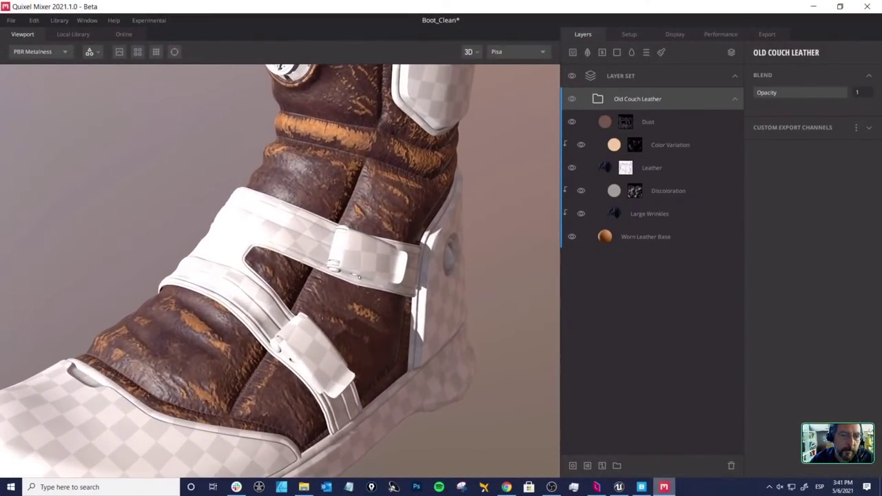
pyautogui.keyDown('alt'); pyautogui.moveTo(358, 276); pyautogui.dragTo(312, 240, button='right'); pyautogui.keyUp('alt')
pyautogui.keyDown('alt'); pyautogui.moveTo(312, 240); pyautogui.dragTo(340, 246); pyautogui.keyUp('alt')
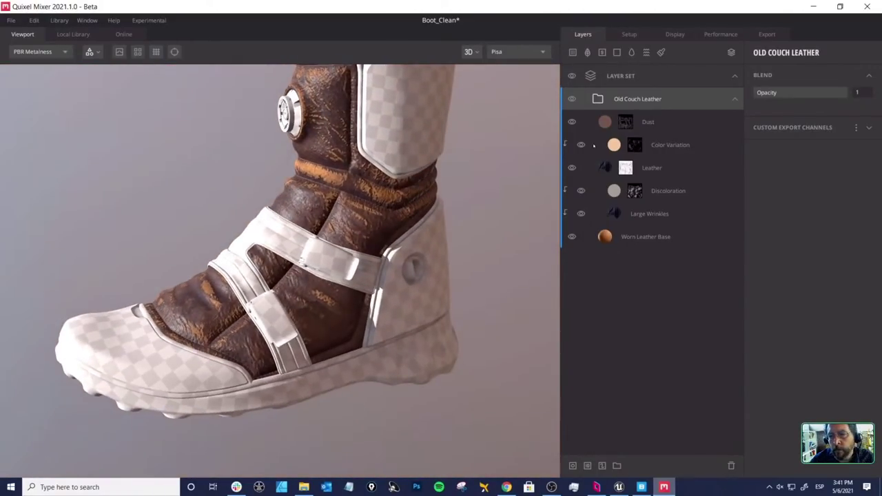
# Step: Check the Old Couch Leather group's options for exporting it as a smart material, then dismiss them and view the whole boot
pyautogui.rightClick(636, 99)
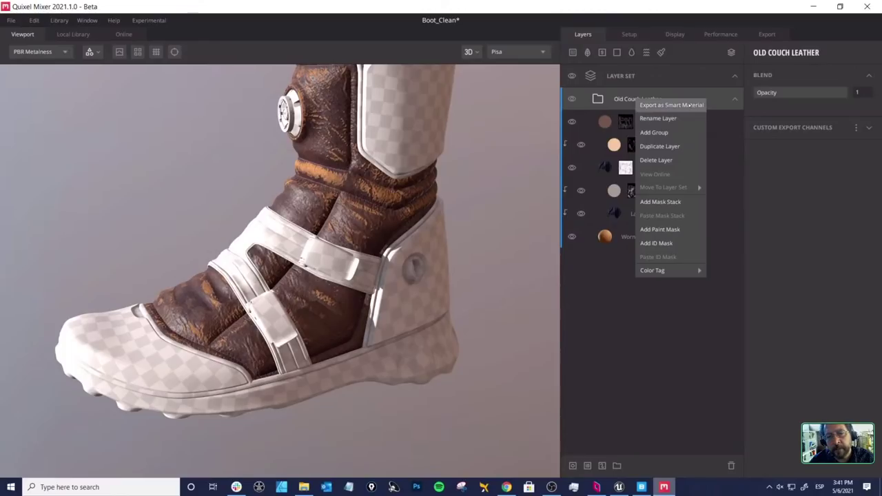
pyautogui.click(510, 160)
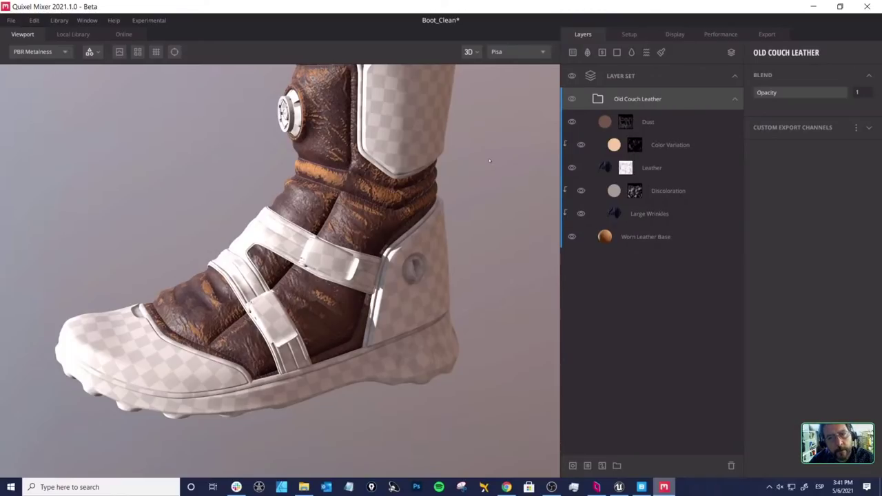
pyautogui.moveTo(489, 158); pyautogui.dragTo(279, 123)
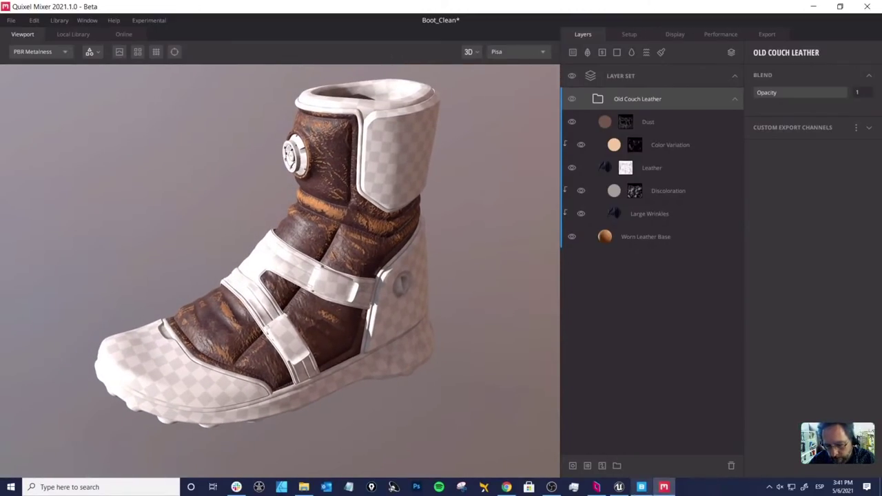
# Step: Switch to Unreal Engine and view the astronaut and droid characters together in the level
pyautogui.click(618, 487)
pyautogui.scroll(-5, 445, 258)
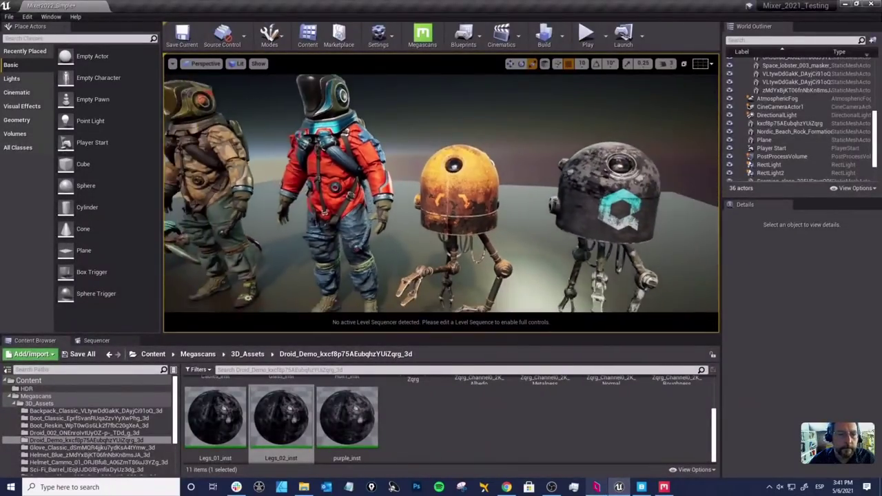
pyautogui.moveTo(446, 257); pyautogui.dragTo(410, 271, button='right')
pyautogui.moveTo(387, 252)
pyautogui.keyDown('alt'); pyautogui.mouseDown()
pyautogui.moveTo(420, 249)
pyautogui.moveTo(401, 251)
pyautogui.mouseUp(); pyautogui.keyUp('alt')
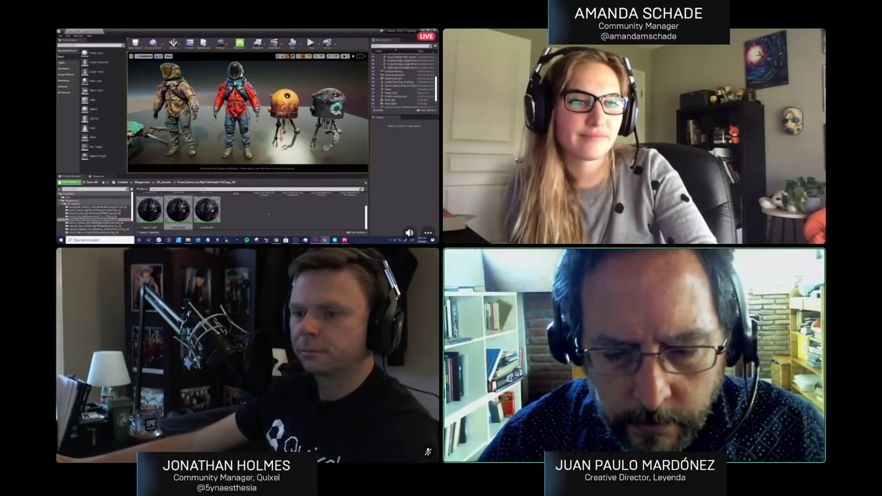
# Step: Switch to the browser and show the armor renders on the Sipari Lookdev board in Milanote
pyautogui.hotkey('alt', 'Tab')
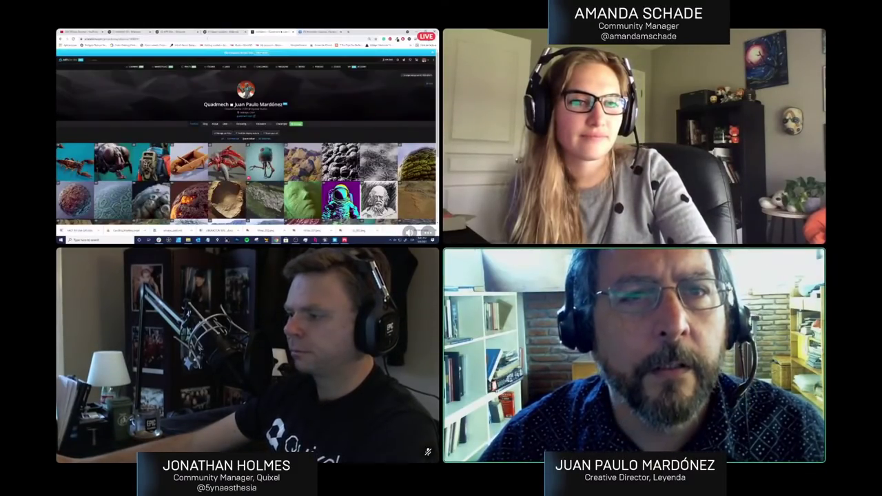
pyautogui.click(220, 32)
pyautogui.hscroll(3, 246, 141)
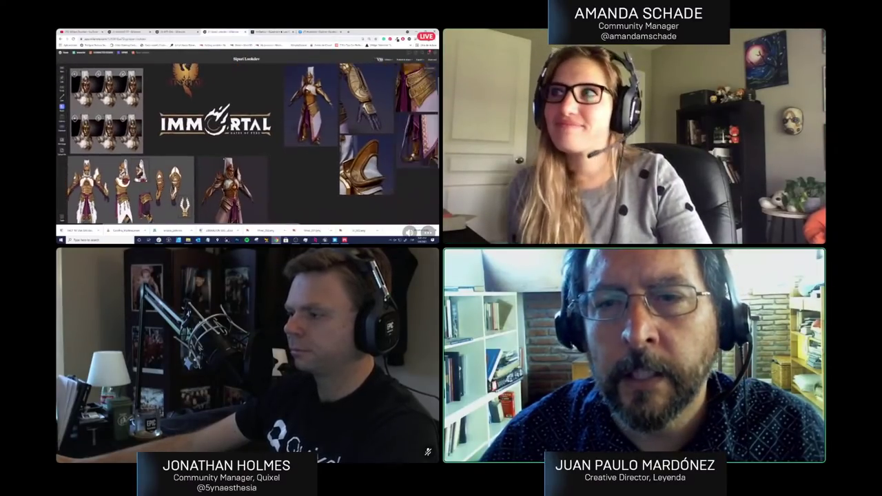
pyautogui.scroll(-5, 248, 131)
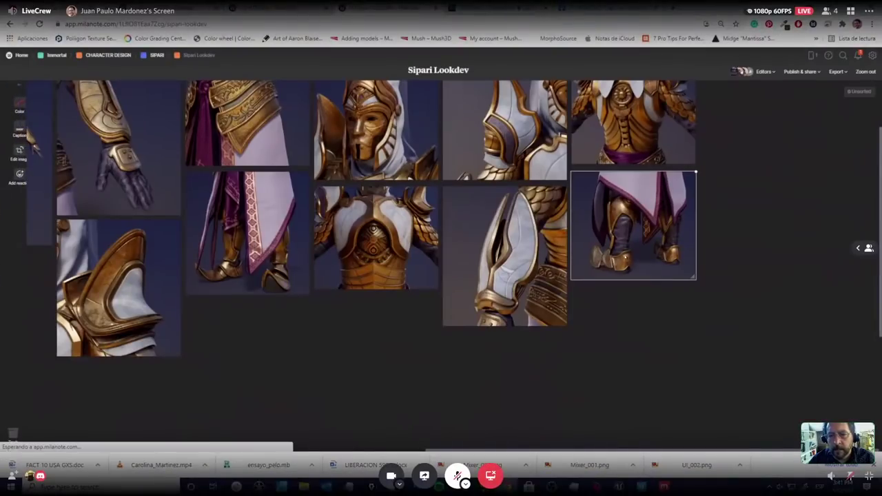
# Step: Enlarge the leg armor render and the gold torso armor render in turn, closing each one after viewing
pyautogui.click(330, 127)
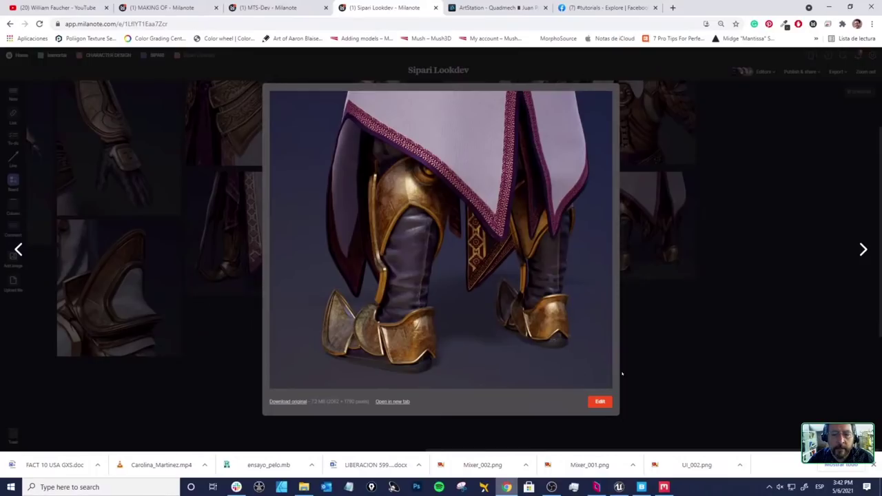
pyautogui.click(660, 356)
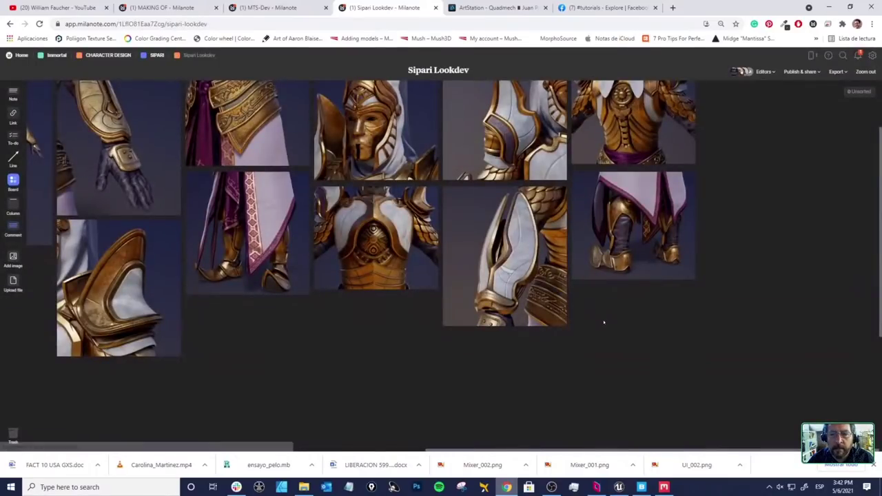
pyautogui.doubleClick(631, 143)
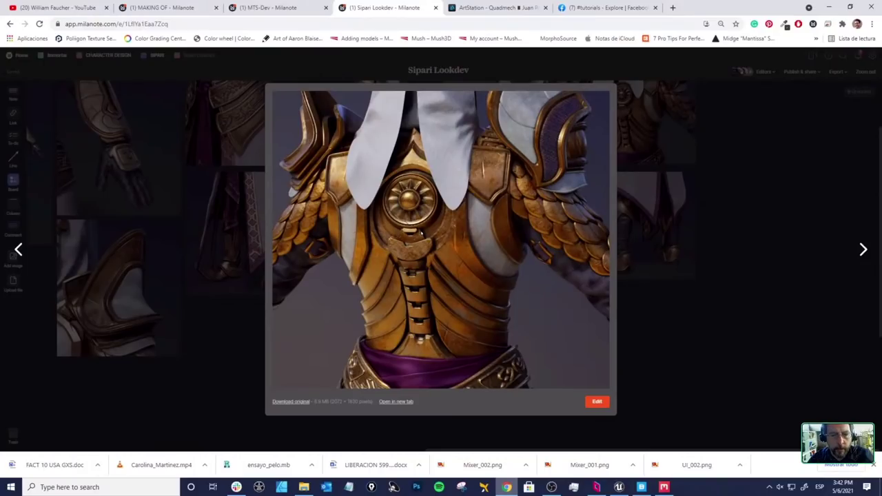
pyautogui.click(676, 346)
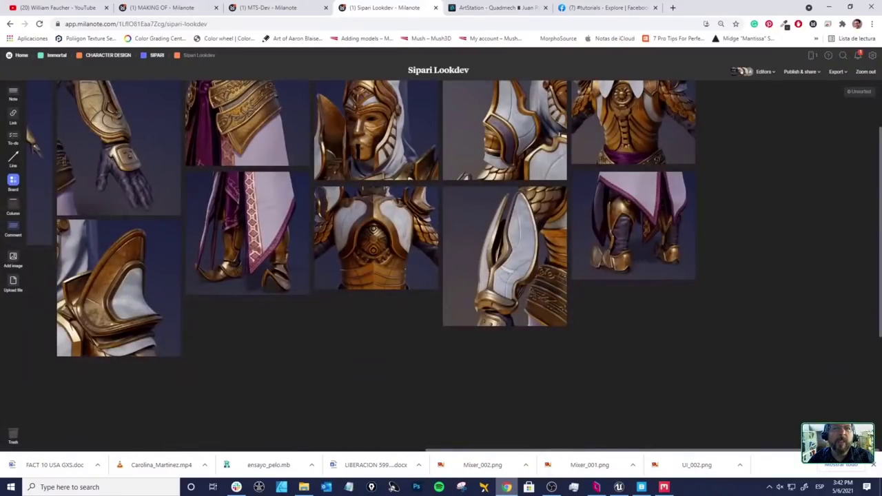
# Step: Look over the full set of armor renders, enlarge the forearm and glove image, and close it again
pyautogui.moveTo(414, 347); pyautogui.dragTo(474, 367, button='middle')
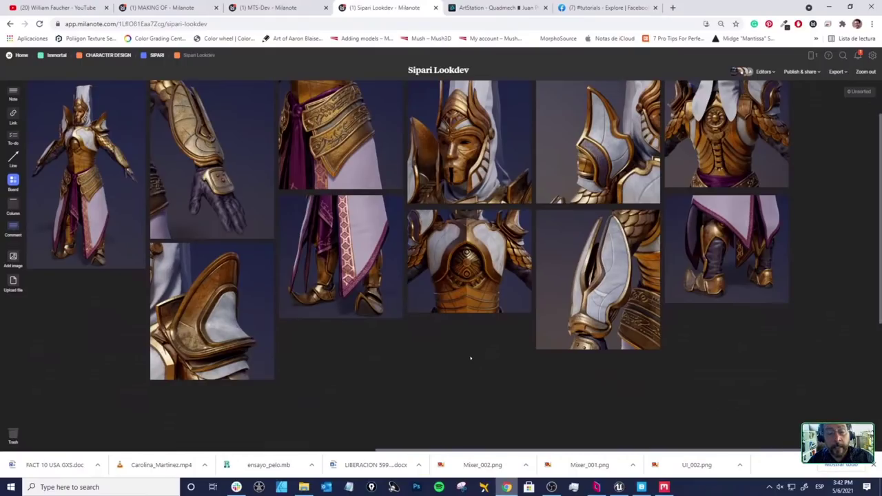
pyautogui.moveTo(265, 217); pyautogui.dragTo(353, 259, button='middle')
pyautogui.hscroll(2, 418, 270)
pyautogui.scroll(-1, 418, 270)
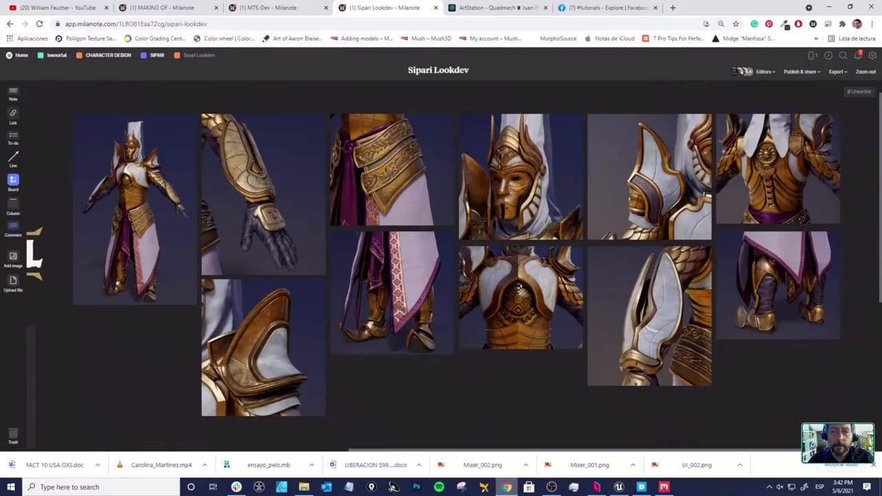
pyautogui.hscroll(-1, 520, 283)
pyautogui.hscroll(-1, 523, 279)
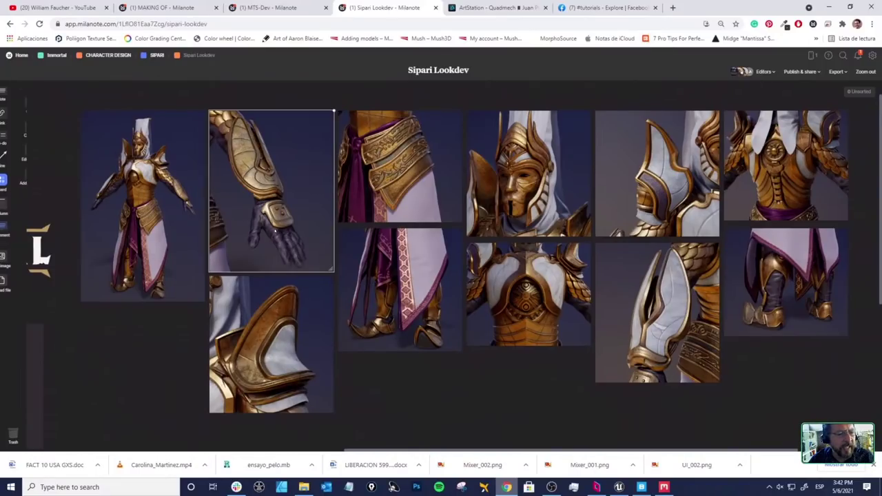
pyautogui.doubleClick(286, 248)
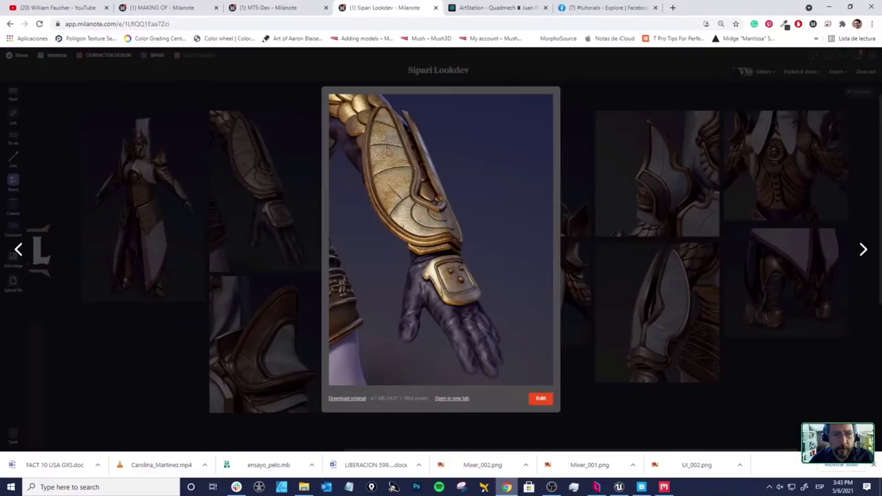
pyautogui.click(363, 71)
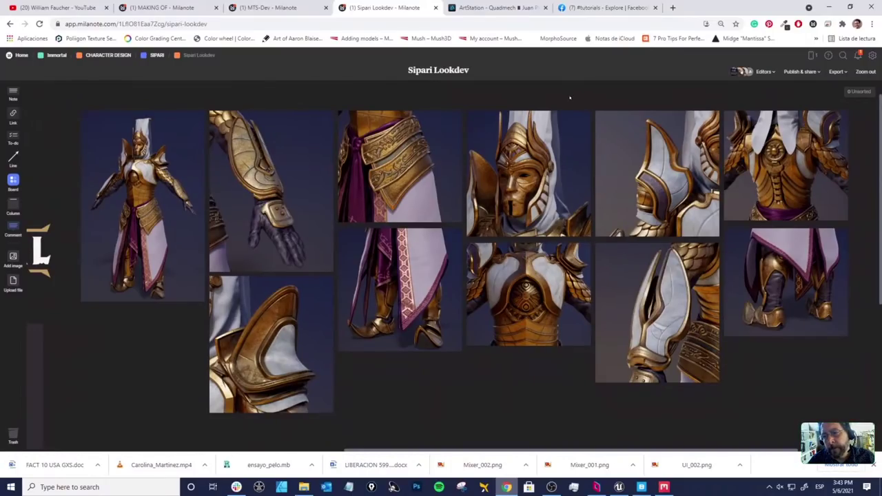
pyautogui.moveTo(608, 155); pyautogui.dragTo(600, 156, button='middle')
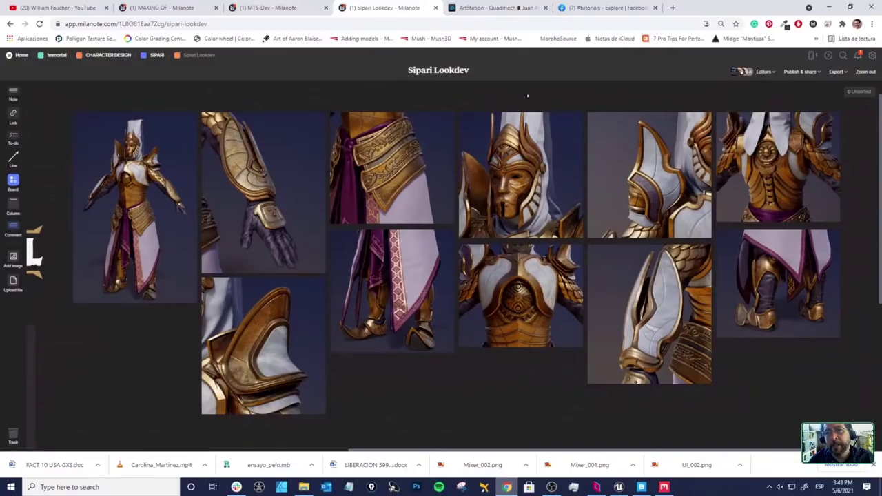
# Step: Switch to Quixel Mixer and add a new layer set above the existing one on the boot
pyautogui.click(663, 487)
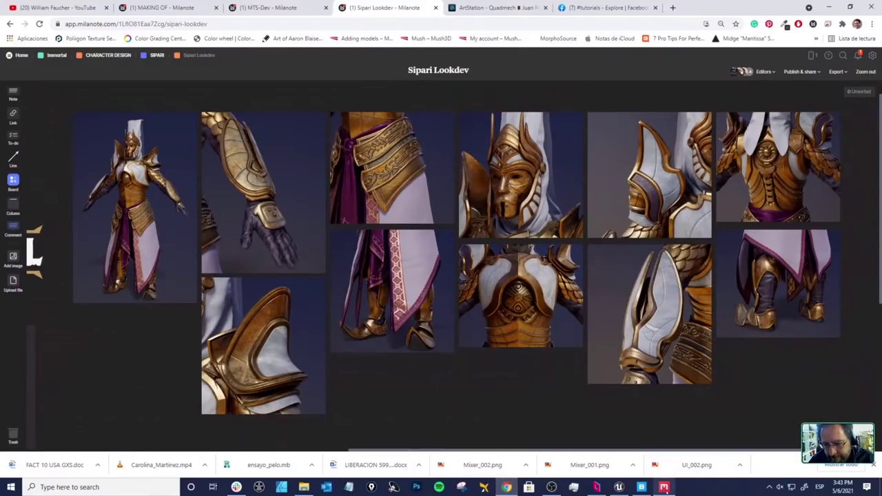
pyautogui.moveTo(346, 256); pyautogui.dragTo(343, 266)
pyautogui.moveTo(344, 267); pyautogui.dragTo(366, 244, button='middle')
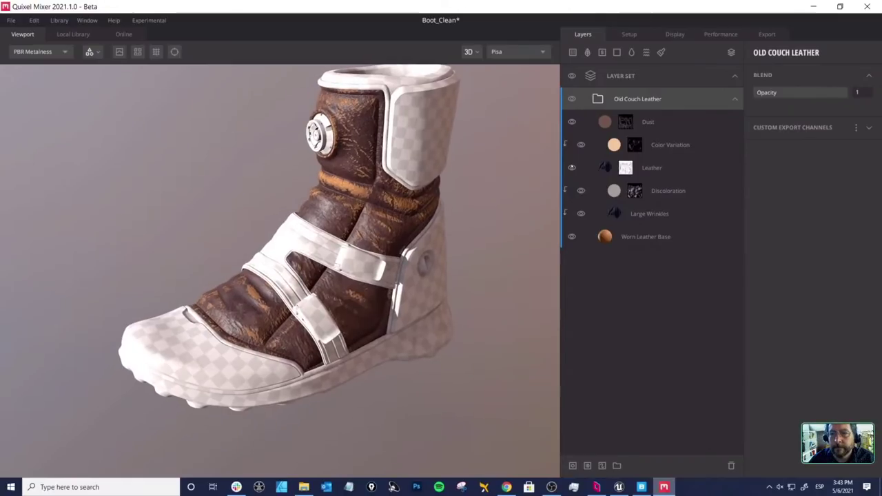
pyautogui.click(620, 77)
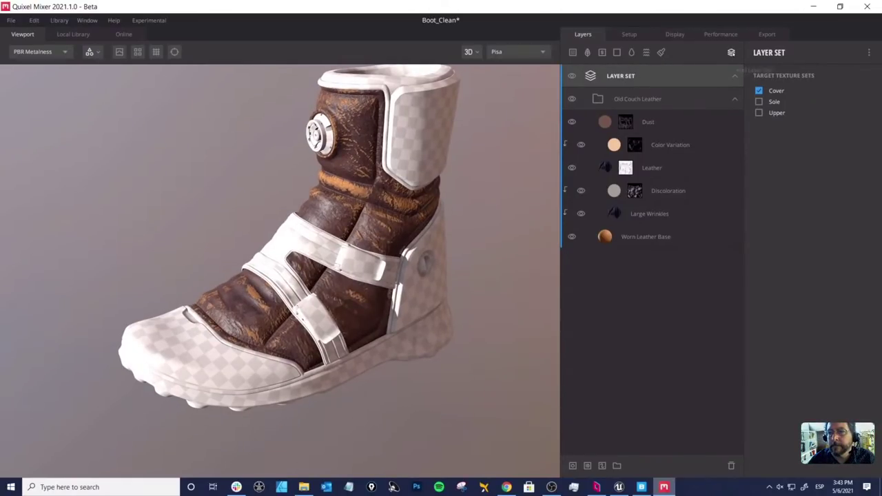
pyautogui.click(731, 52)
pyautogui.scroll(2, 226, 114)
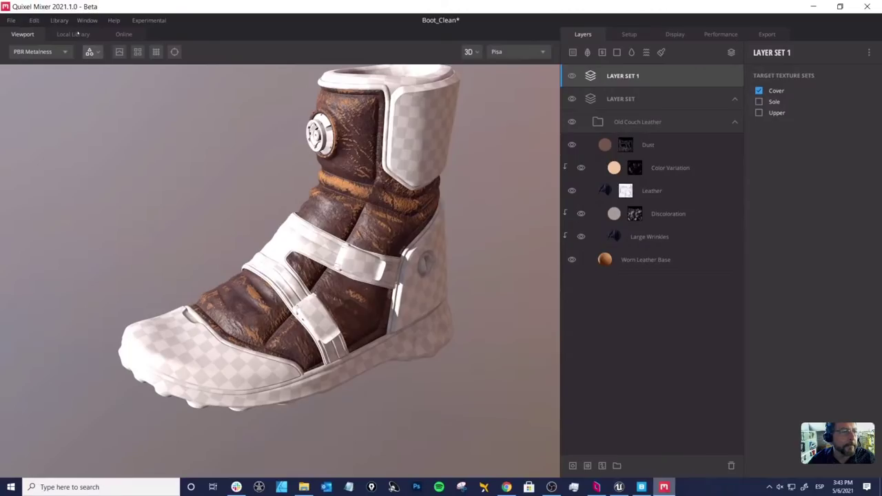
# Step: Search the local smart materials for rubber and add Old Scuffed Rubber to the new layer set
pyautogui.click(73, 34)
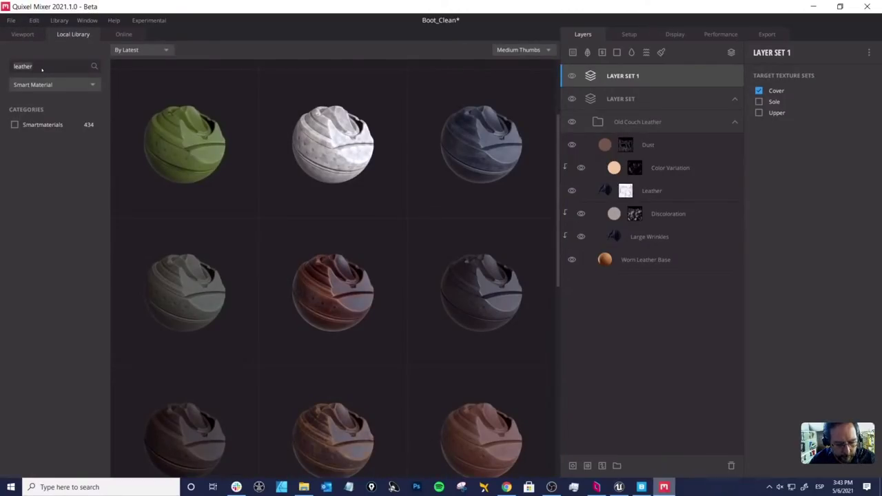
pyautogui.doubleClick(41, 66)
pyautogui.write('ru')
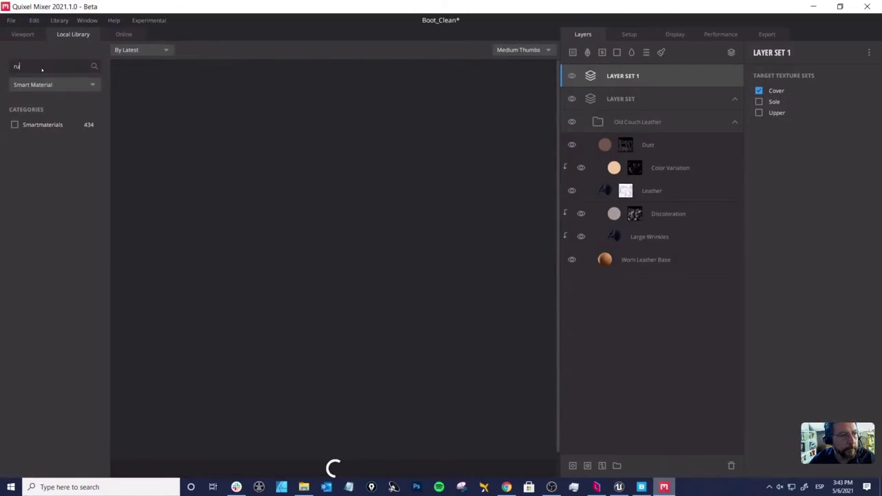
pyautogui.write('bber')
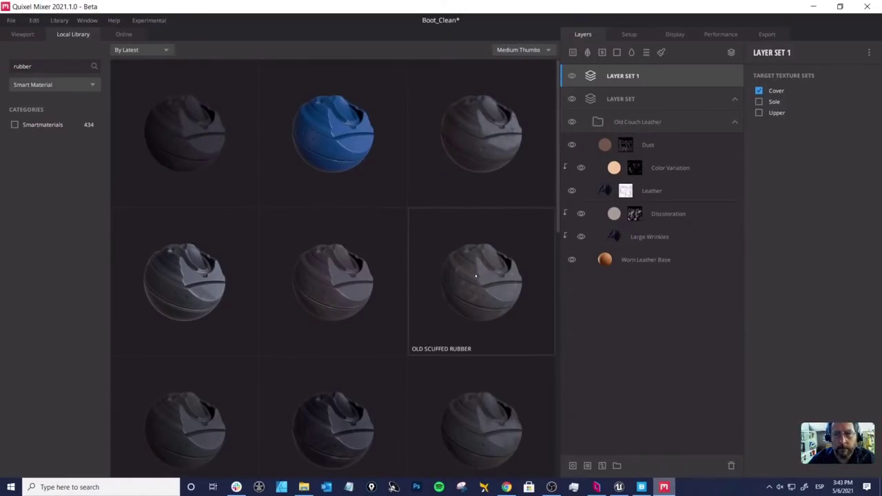
pyautogui.doubleClick(475, 275)
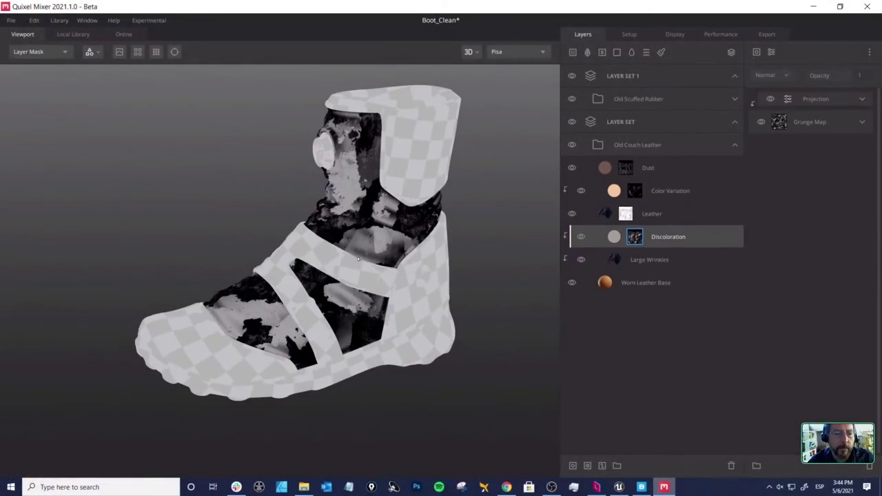
# Step: Send the Discoloration layer's mask to a new custom export channel named hello
pyautogui.moveTo(363, 246); pyautogui.dragTo(345, 242, button='middle')
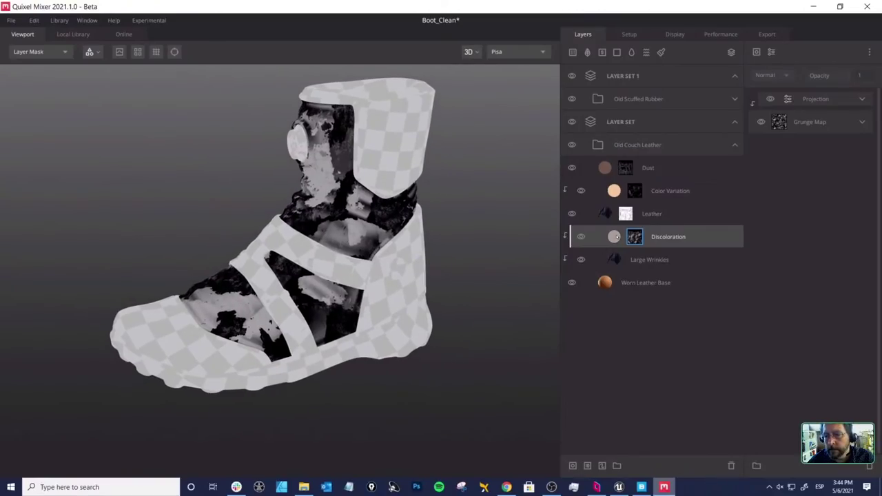
pyautogui.click(615, 236)
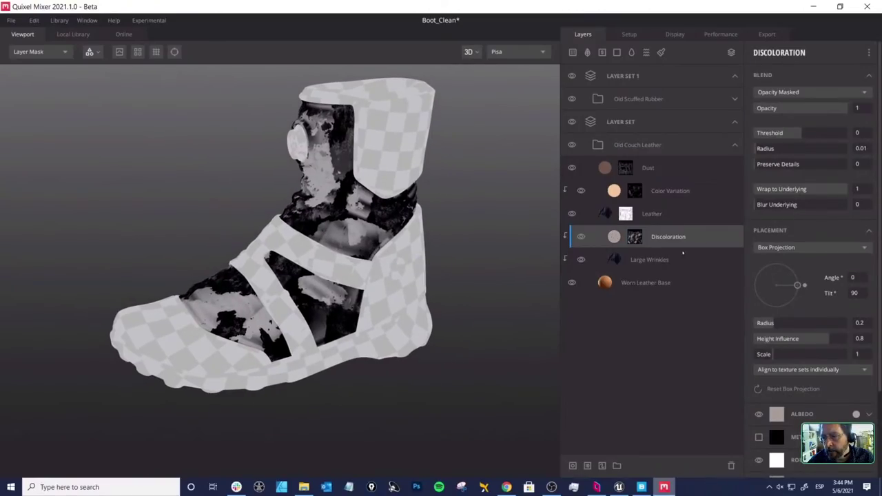
pyautogui.scroll(-3, 837, 340)
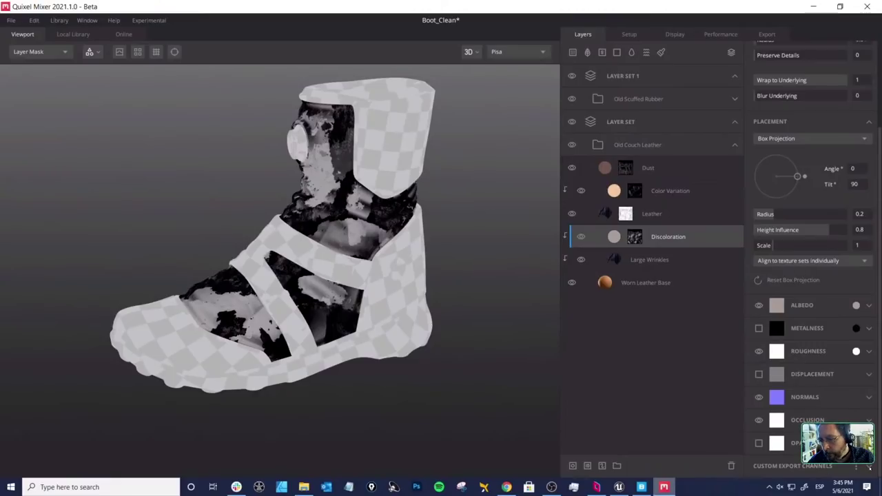
pyautogui.scroll(-1, 792, 438)
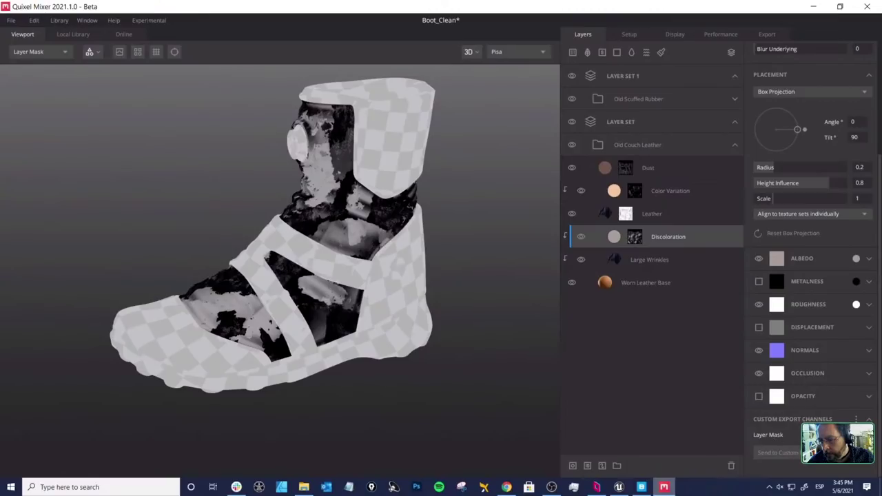
pyautogui.click(855, 419)
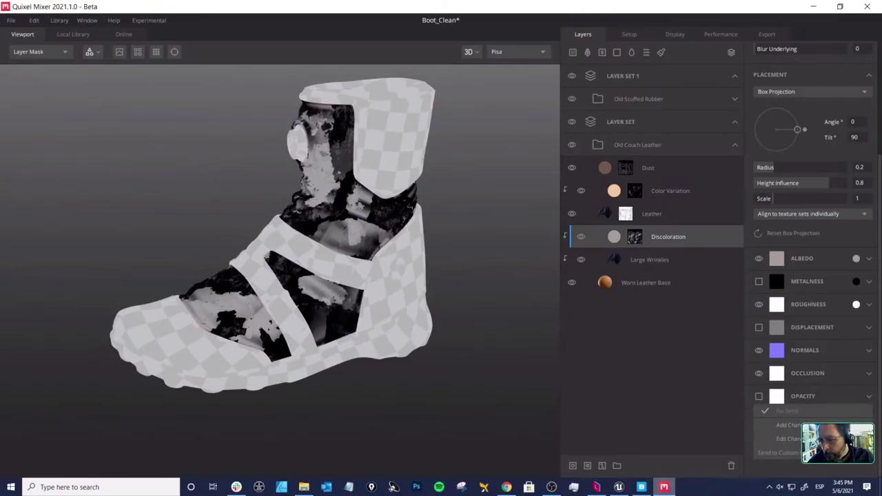
pyautogui.click(789, 425)
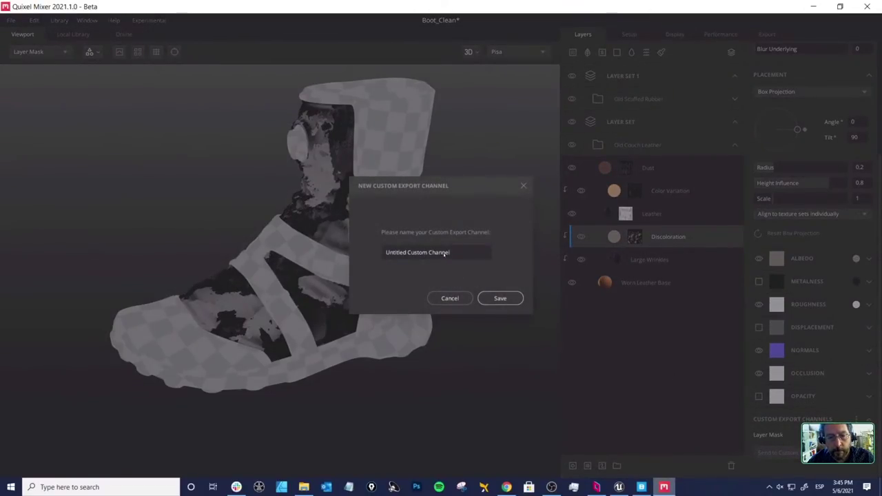
pyautogui.tripleClick(436, 253)
pyautogui.write('h')
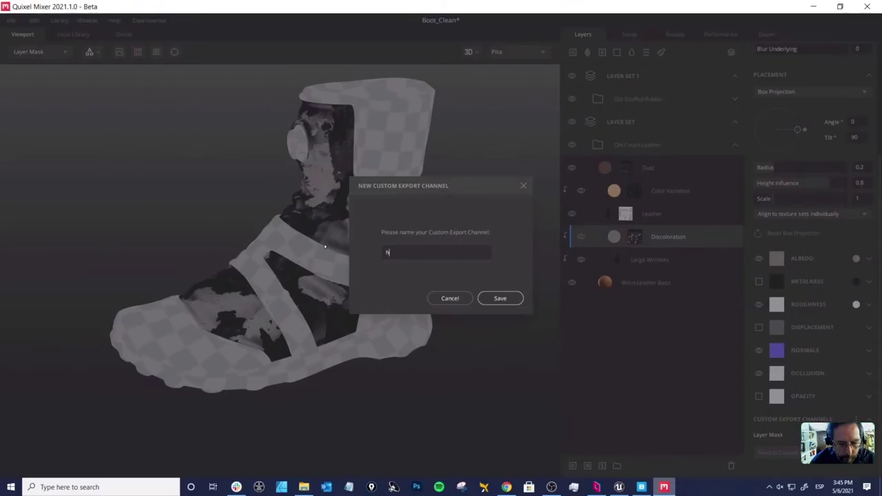
pyautogui.write('ello')
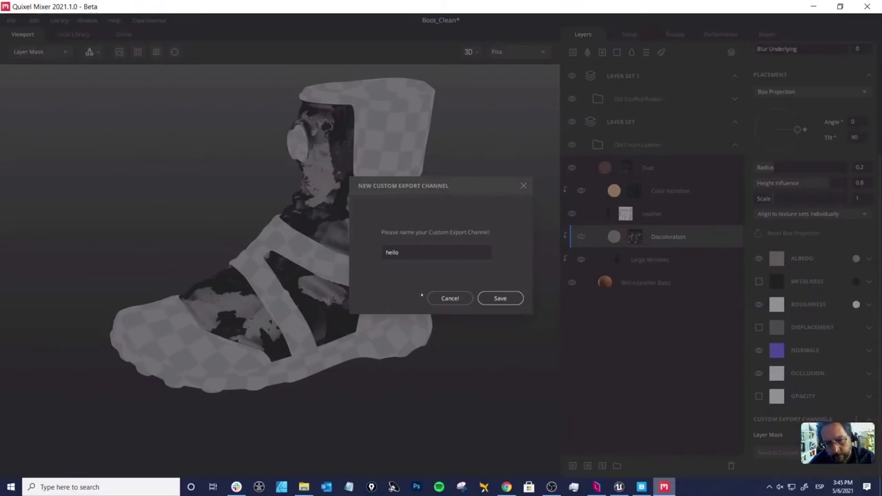
pyautogui.click(500, 297)
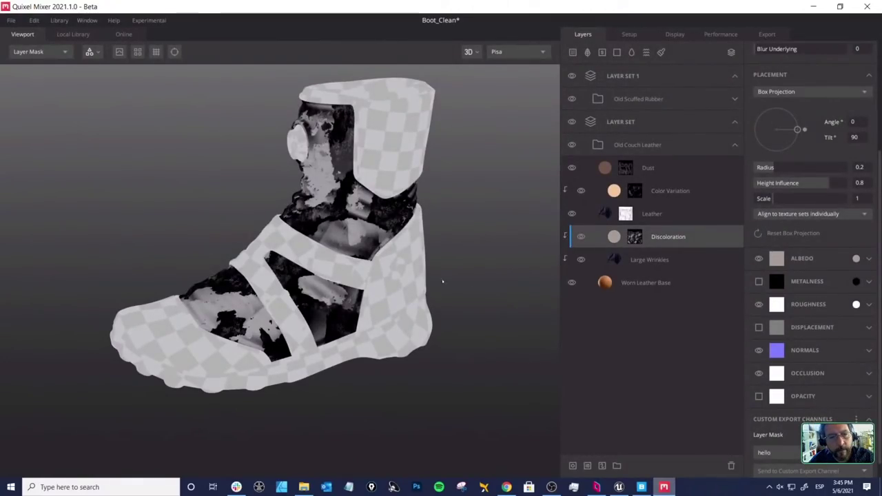
# Step: Review the hello channel and its Discoloration source in the custom export channels manager, and close it
pyautogui.moveTo(345, 179); pyautogui.dragTo(330, 205)
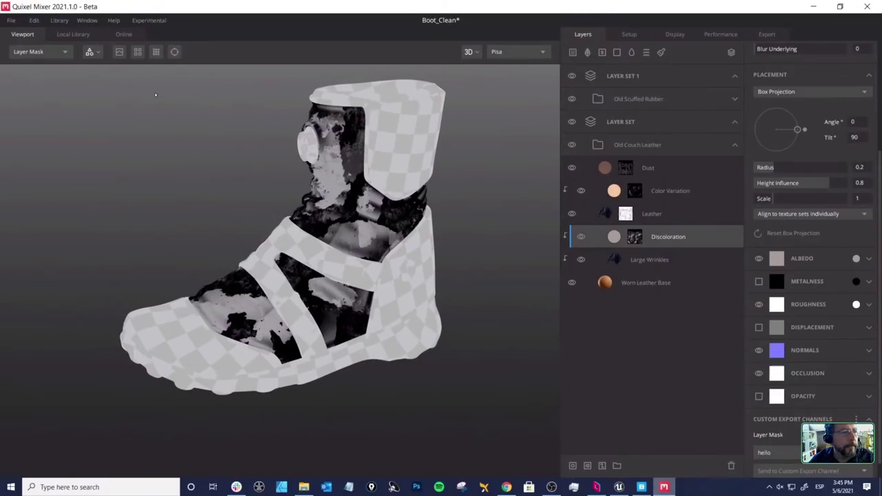
pyautogui.click(87, 20)
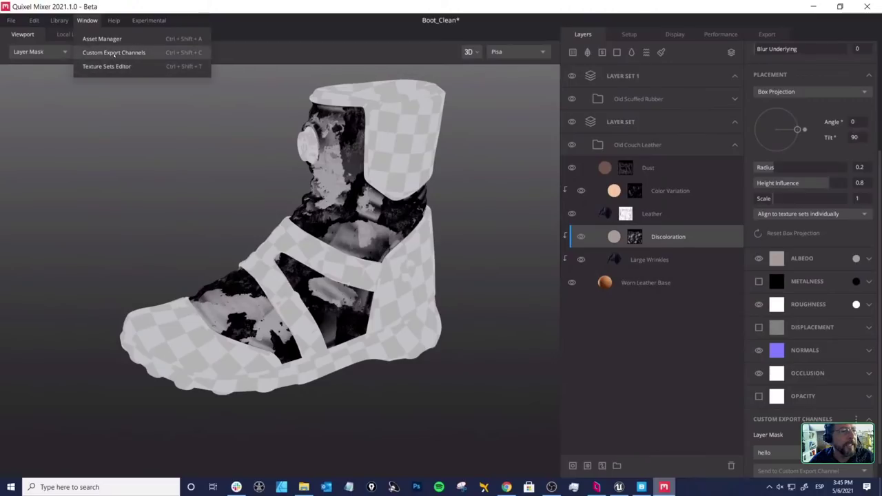
pyautogui.click(111, 53)
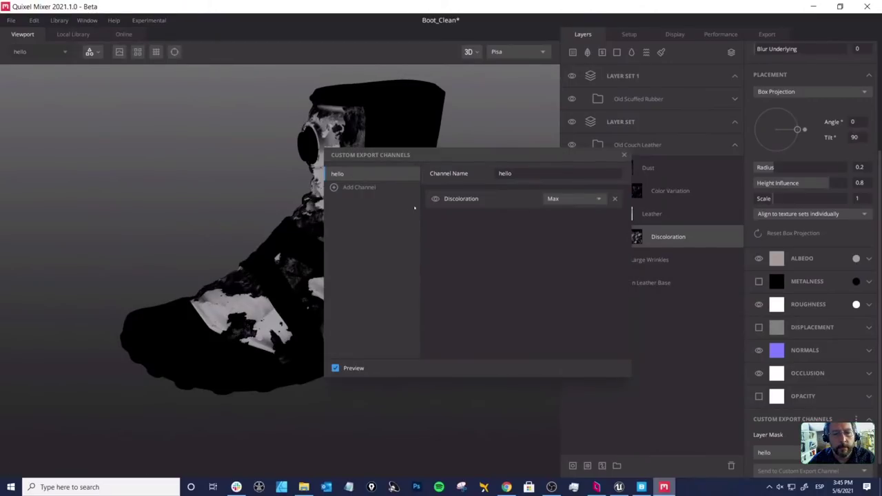
pyautogui.moveTo(456, 161); pyautogui.dragTo(375, 174)
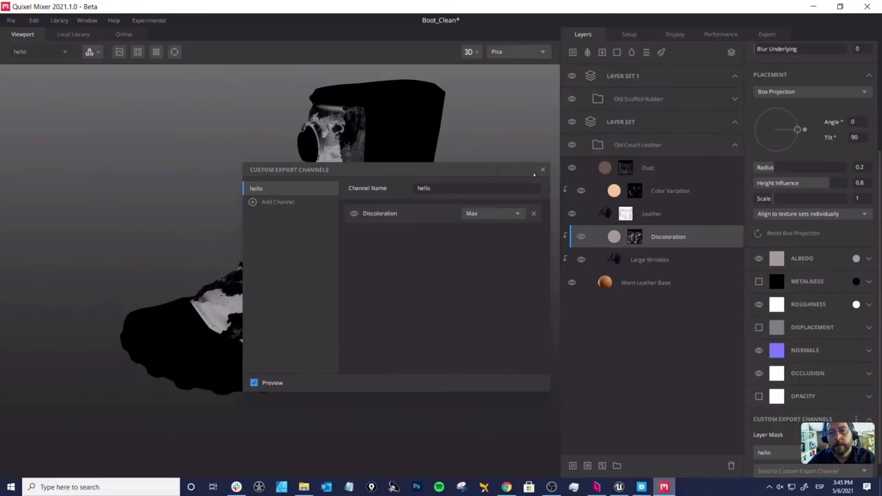
pyautogui.click(542, 169)
# Step: Add a new texture map to the advanced export setup and set its color mode to Grayscale
pyautogui.click(769, 34)
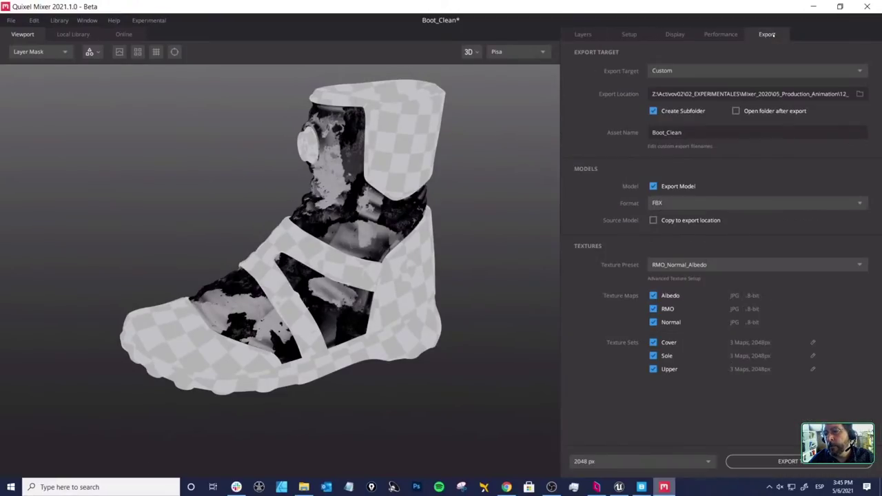
pyautogui.click(685, 279)
pyautogui.scroll(-3, 433, 254)
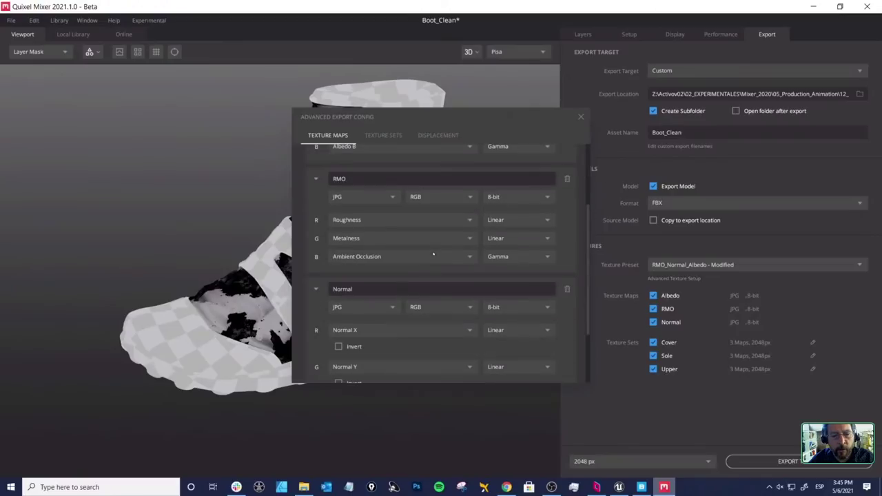
pyautogui.scroll(-3, 434, 254)
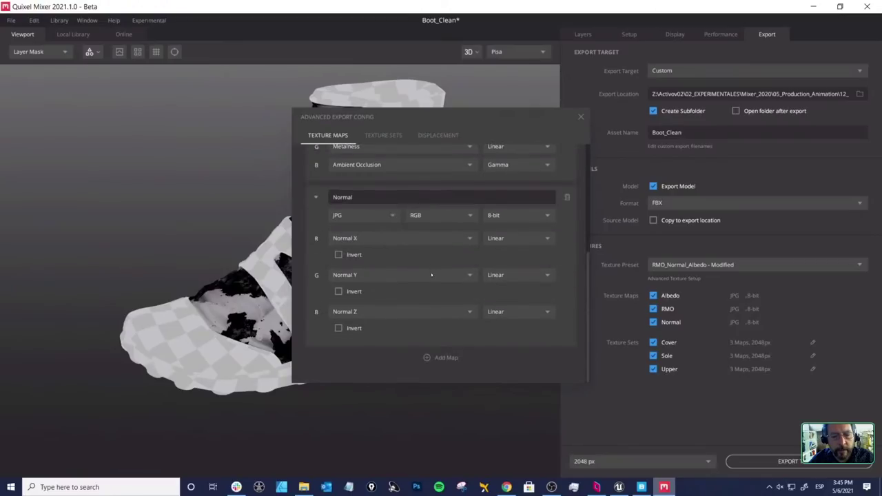
pyautogui.click(440, 356)
pyautogui.scroll(-2, 428, 353)
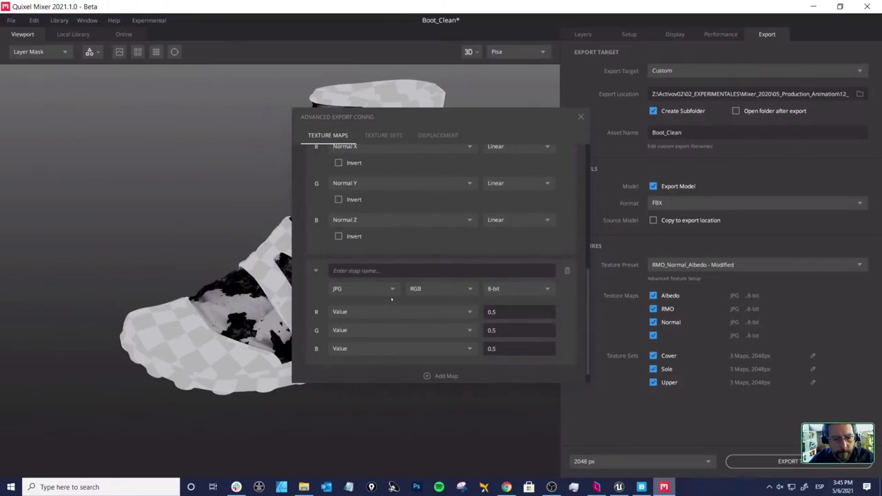
pyautogui.click(474, 289)
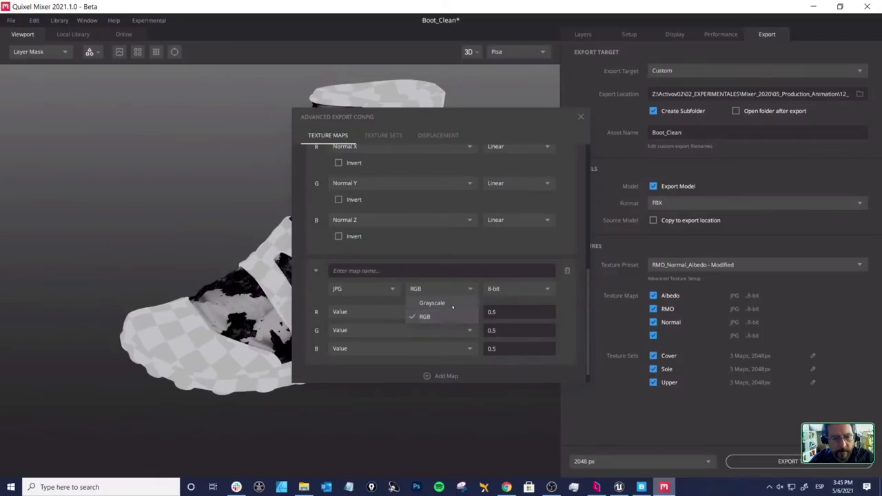
pyautogui.click(429, 301)
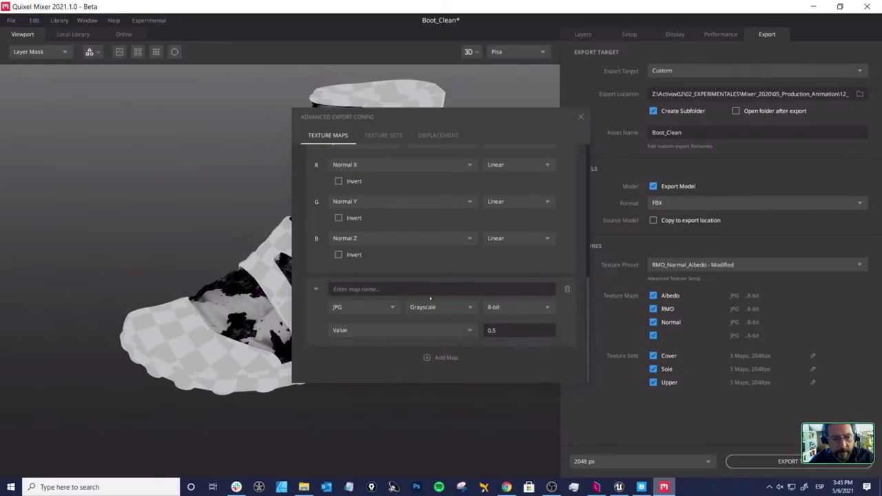
# Step: Assign the hello channel as the new map's source, name the map heelo, and close the export configuration
pyautogui.click(400, 331)
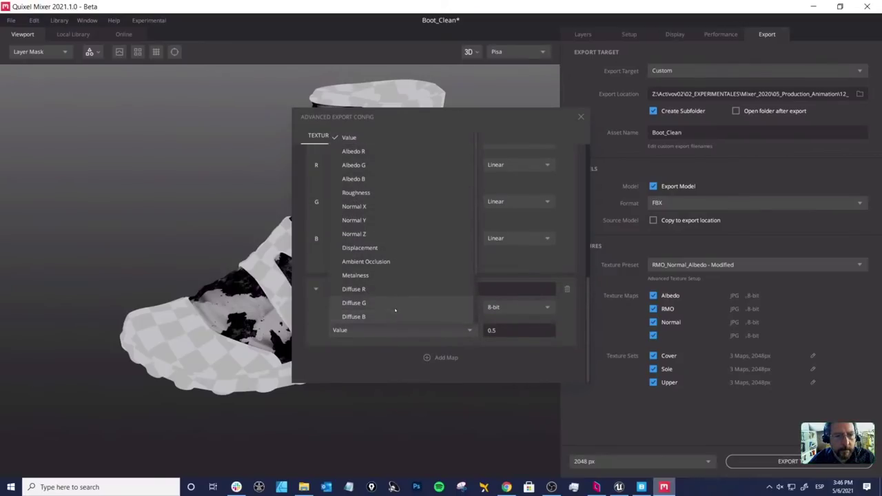
pyautogui.scroll(-3, 395, 307)
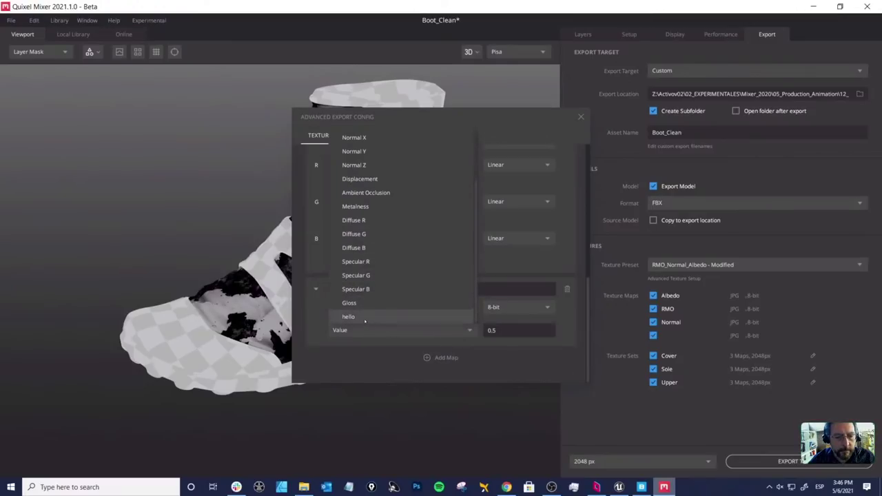
pyautogui.click(363, 317)
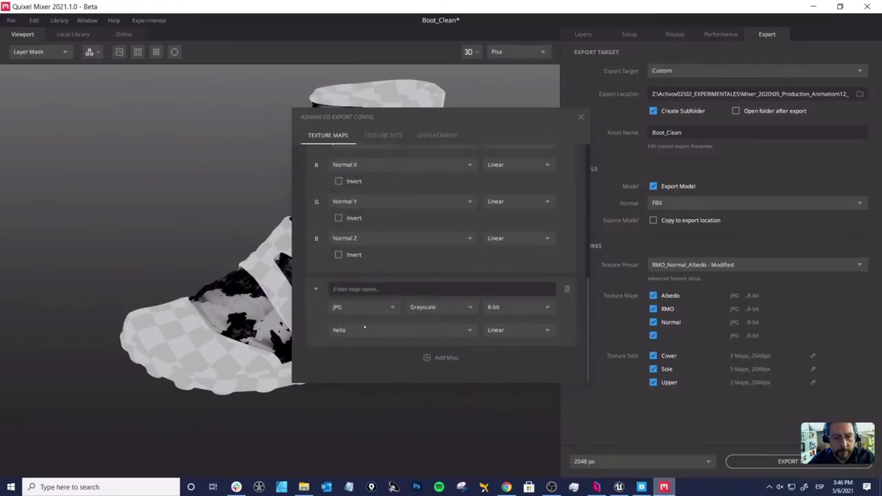
pyautogui.click(359, 289)
pyautogui.write('heelo')
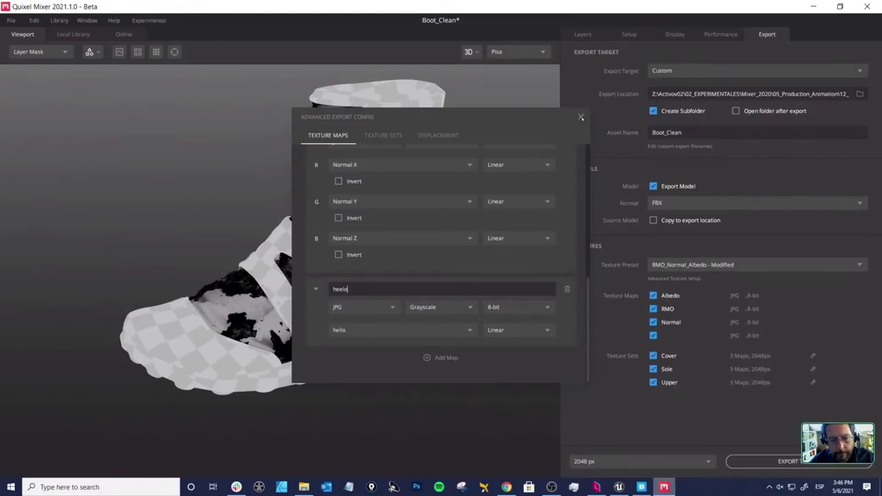
pyautogui.click(579, 118)
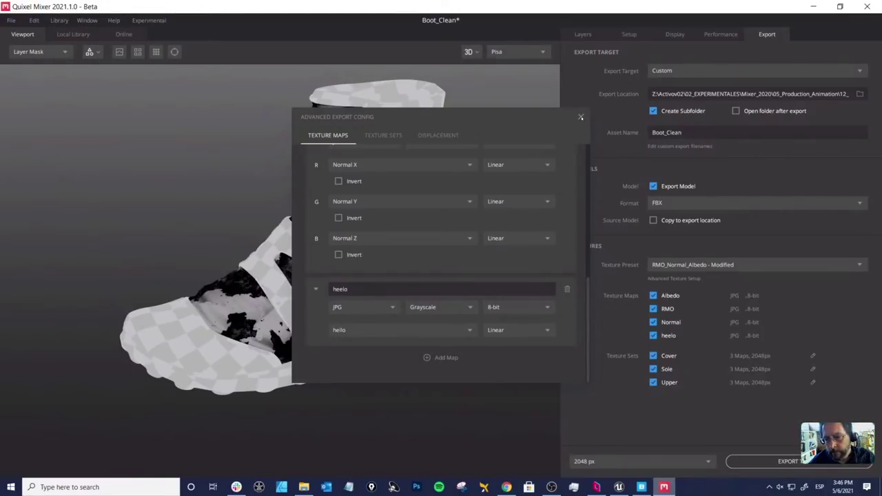
pyautogui.click(580, 117)
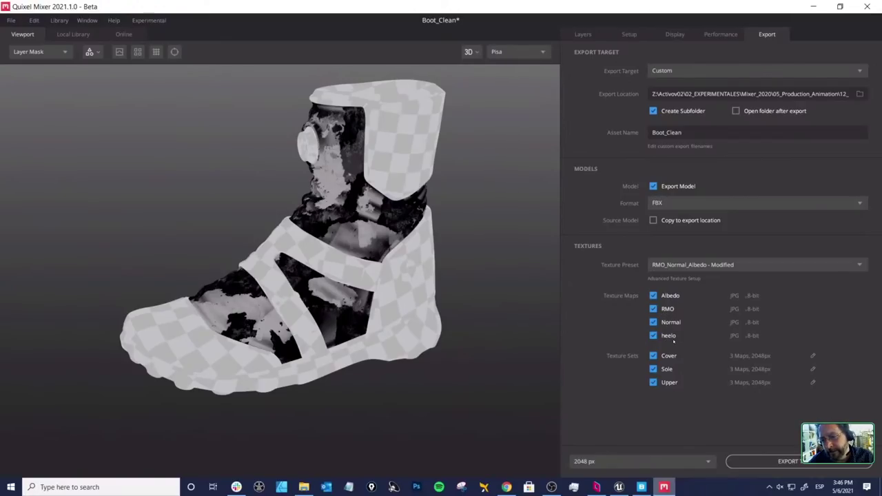
# Step: Switch to Unreal Engine and show the level with the astronauts and droids
pyautogui.moveTo(468, 229); pyautogui.dragTo(480, 236)
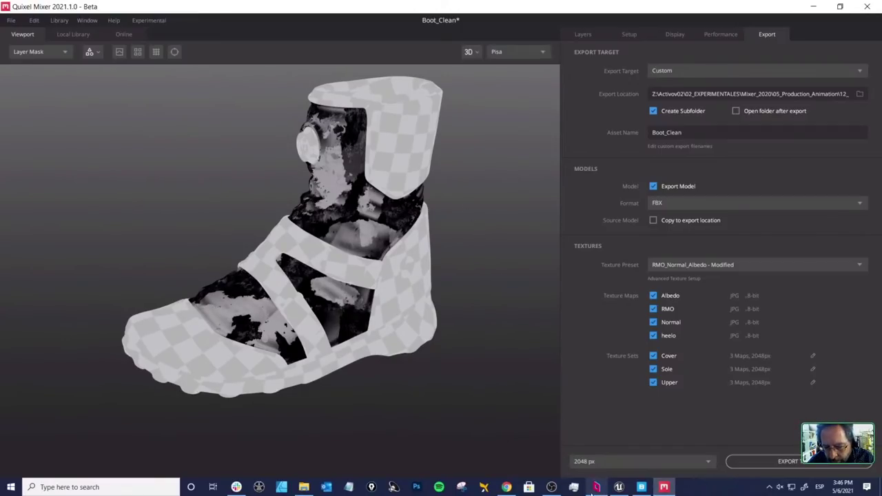
pyautogui.click(618, 488)
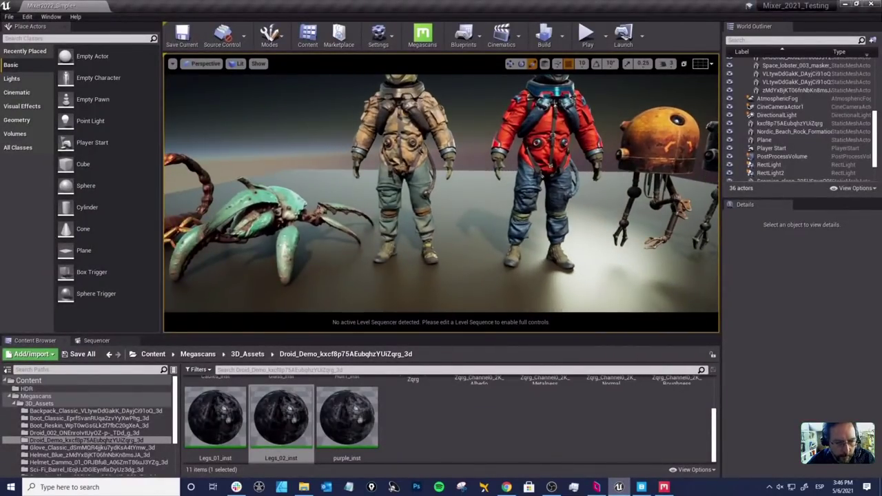
# Step: Examine the green space lobster's textures from several angles, then return to an overview of the astronauts and droids
pyautogui.click(278, 200)
pyautogui.press('f')
pyautogui.keyDown('alt'); pyautogui.moveTo(358, 205); pyautogui.dragTo(441, 234); pyautogui.keyUp('alt')
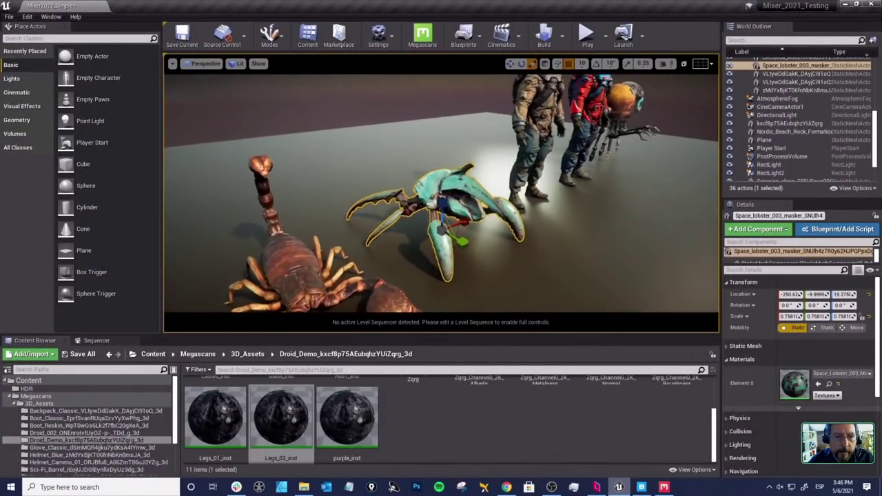
pyautogui.click(351, 98)
pyautogui.scroll(3, 388, 187)
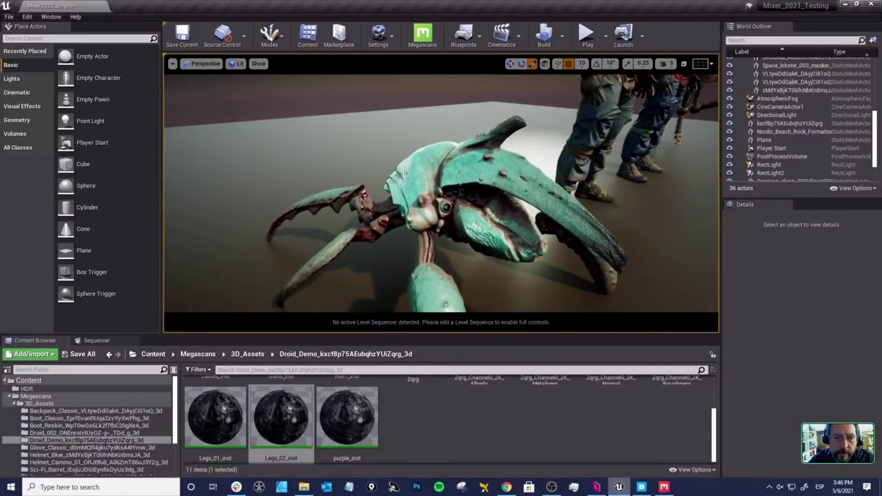
pyautogui.keyDown('alt'); pyautogui.moveTo(387, 188); pyautogui.dragTo(547, 208); pyautogui.keyUp('alt')
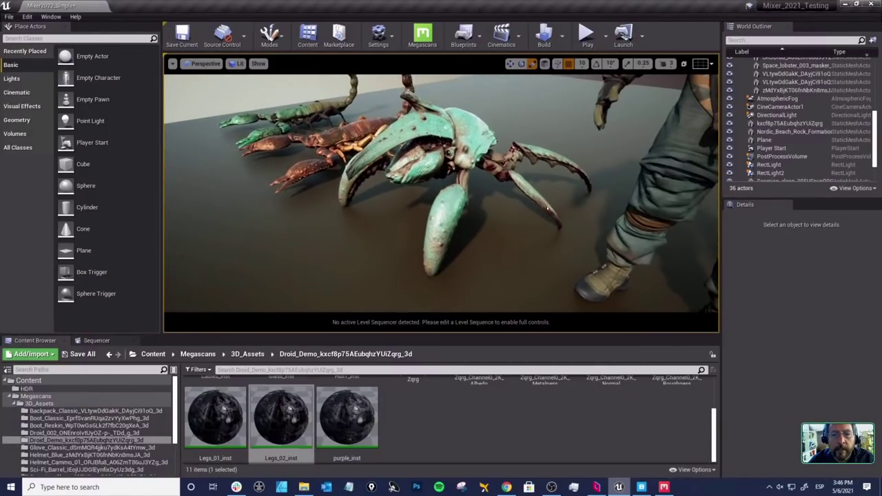
pyautogui.keyDown('alt'); pyautogui.moveTo(486, 165); pyautogui.dragTo(524, 168); pyautogui.keyUp('alt')
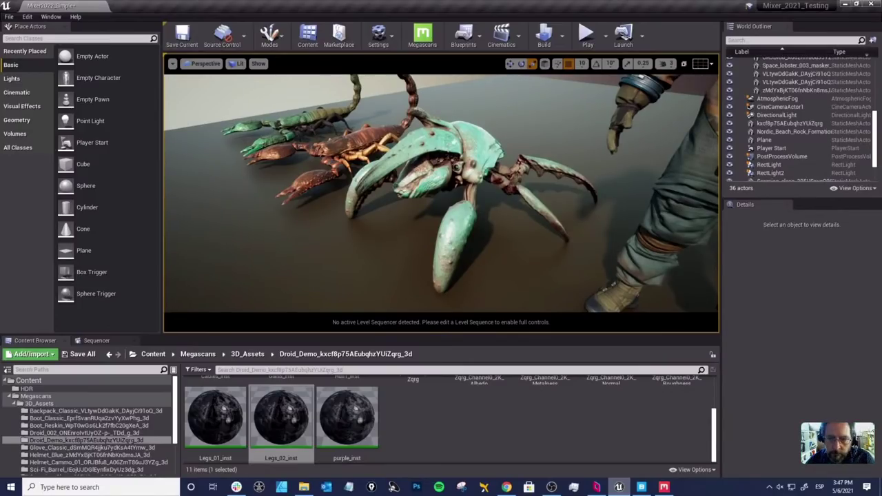
pyautogui.keyDown('alt'); pyautogui.moveTo(486, 168); pyautogui.dragTo(551, 172); pyautogui.keyUp('alt')
pyautogui.moveTo(441, 192)
pyautogui.mouseDown(button='right')
pyautogui.moveTo(431, 191)
pyautogui.moveTo(565, 186)
pyautogui.moveTo(475, 194)
pyautogui.moveTo(477, 228)
pyautogui.moveTo(478, 213)
pyautogui.moveTo(504, 197)
pyautogui.moveTo(431, 200)
pyautogui.moveTo(441, 199)
pyautogui.mouseUp(button='right')
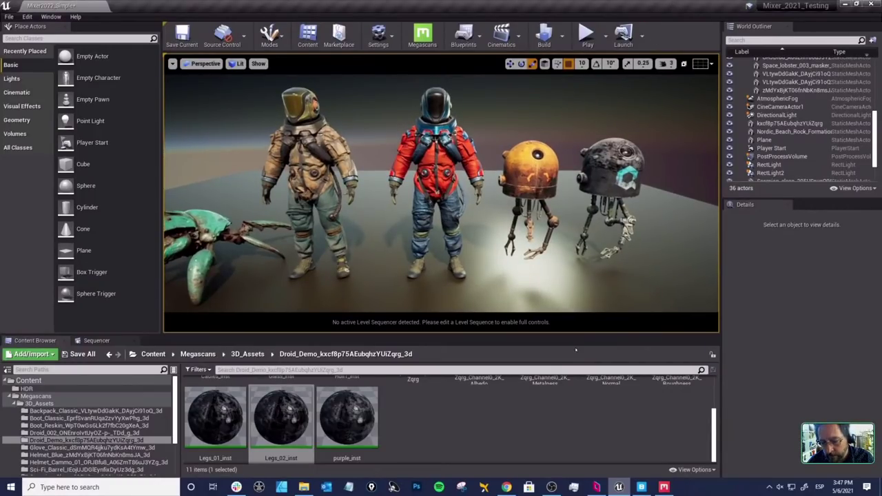
# Step: Switch to Quixel Mixer, display the boot in PBR Metalness instead of the layer mask, and show its layer stack
pyautogui.click(663, 487)
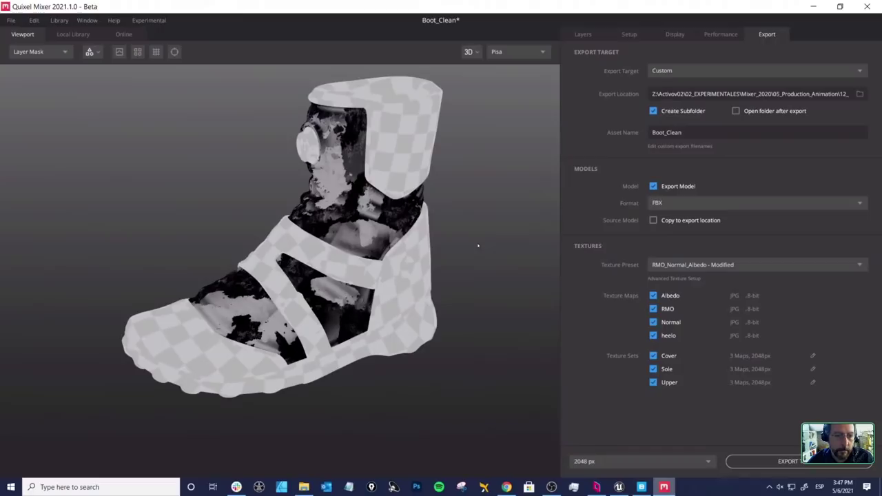
pyautogui.moveTo(478, 246); pyautogui.dragTo(449, 213)
pyautogui.press('m')
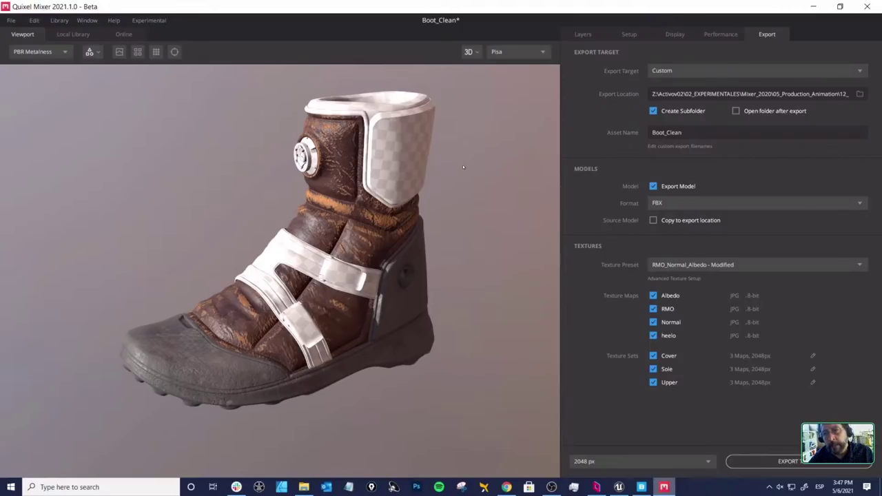
pyautogui.click(574, 35)
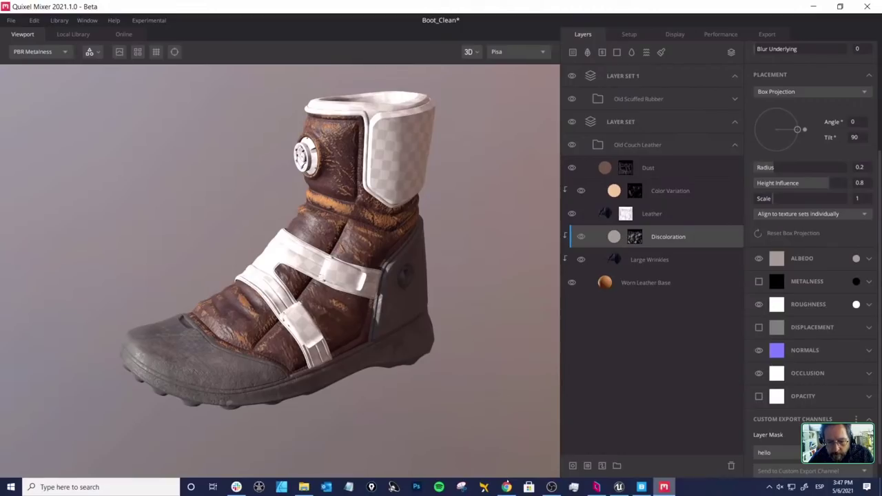
# Step: Switch to Chrome, open the Scorpion (Mixer 3D Texturing) artwork from the ArtStation portfolio, and look through its renders
pyautogui.click(507, 484)
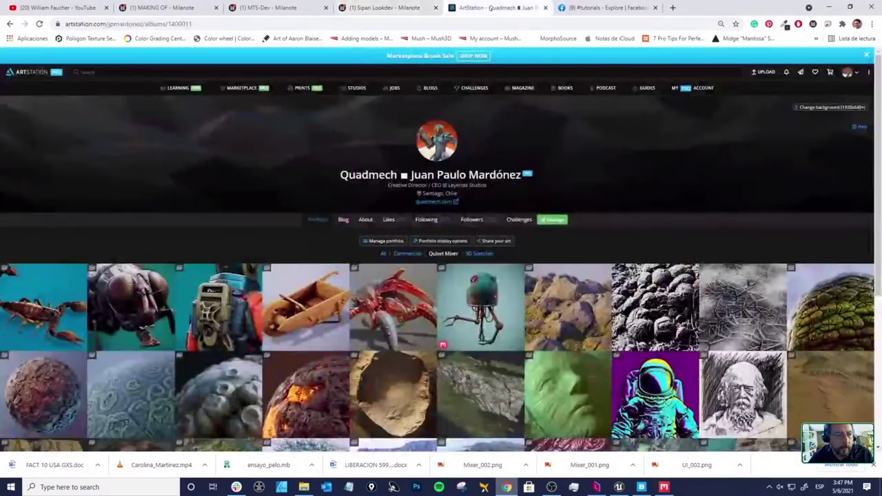
pyautogui.click(493, 8)
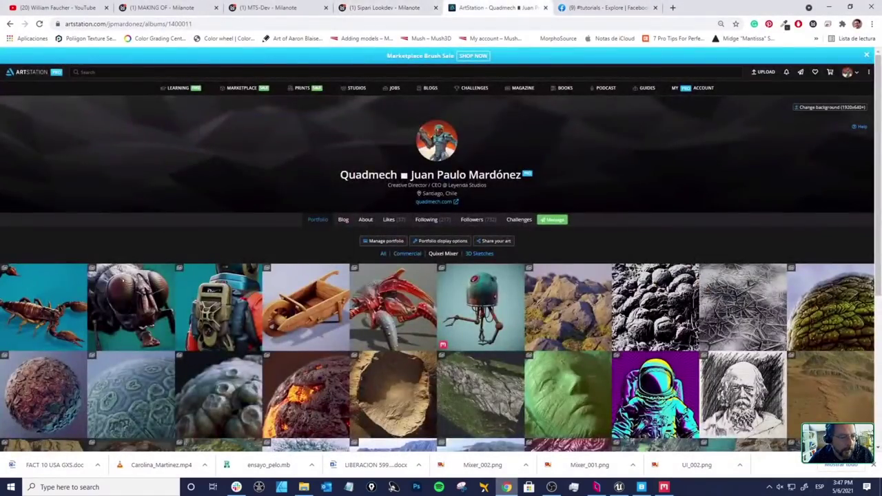
pyautogui.click(41, 303)
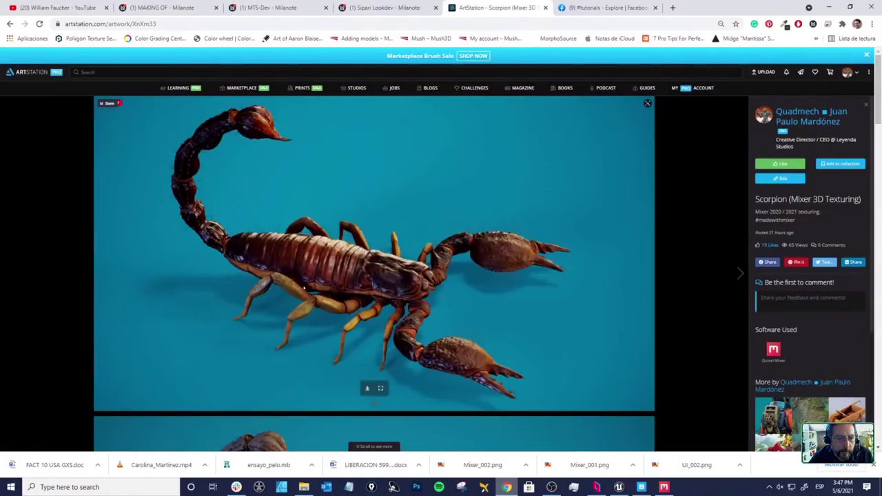
pyautogui.scroll(-1, 368, 224)
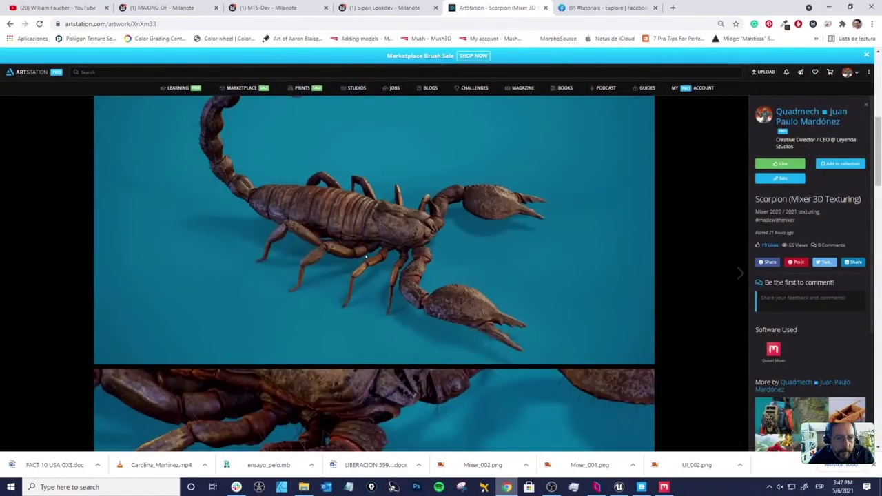
pyautogui.scroll(-4, 387, 229)
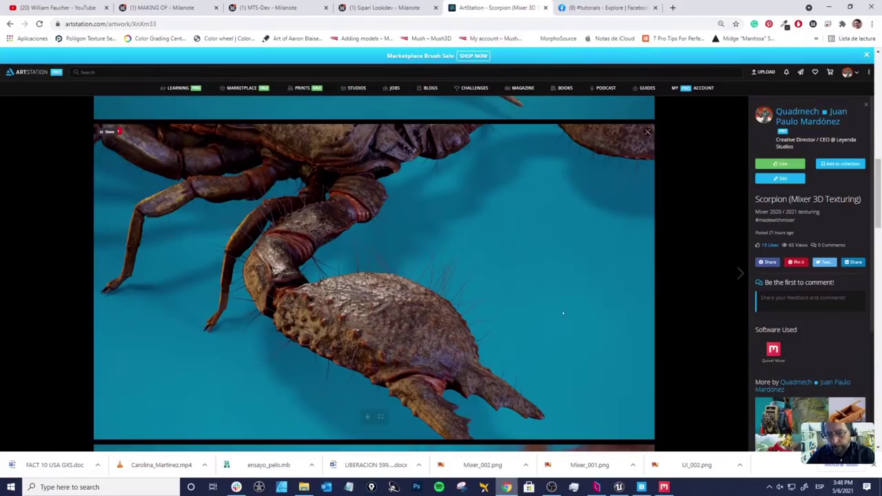
# Step: Switch to Unreal Engine and inspect the fabric texture on the red-suited astronaut's blue trousers up close
pyautogui.click(618, 487)
pyautogui.moveTo(464, 167); pyautogui.dragTo(459, 161, button='right')
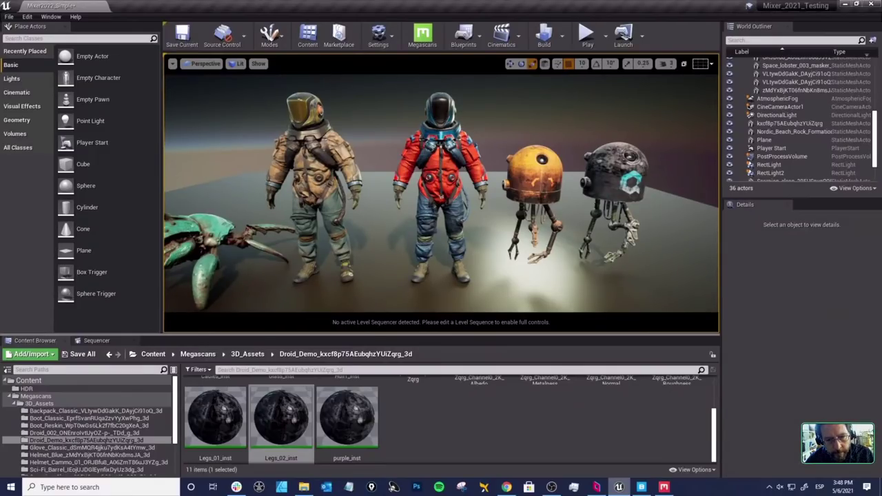
pyautogui.scroll(3, 442, 184)
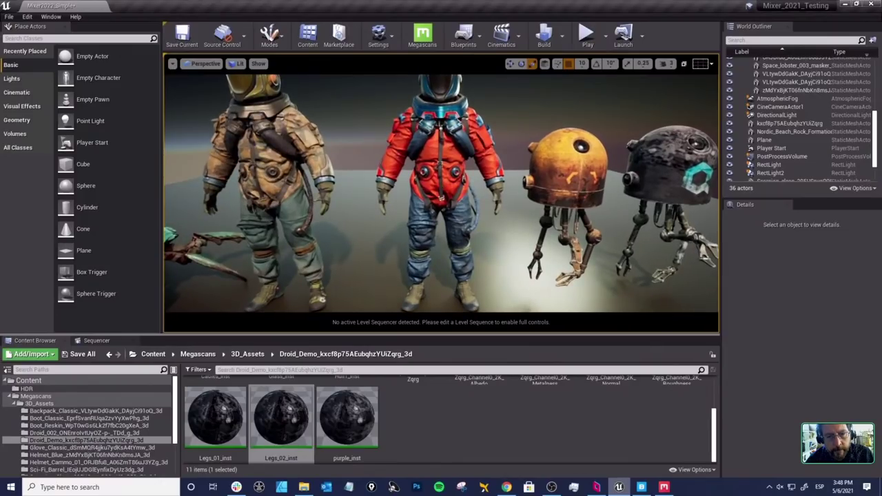
pyautogui.keyDown('alt'); pyautogui.moveTo(459, 206); pyautogui.dragTo(430, 168); pyautogui.keyUp('alt')
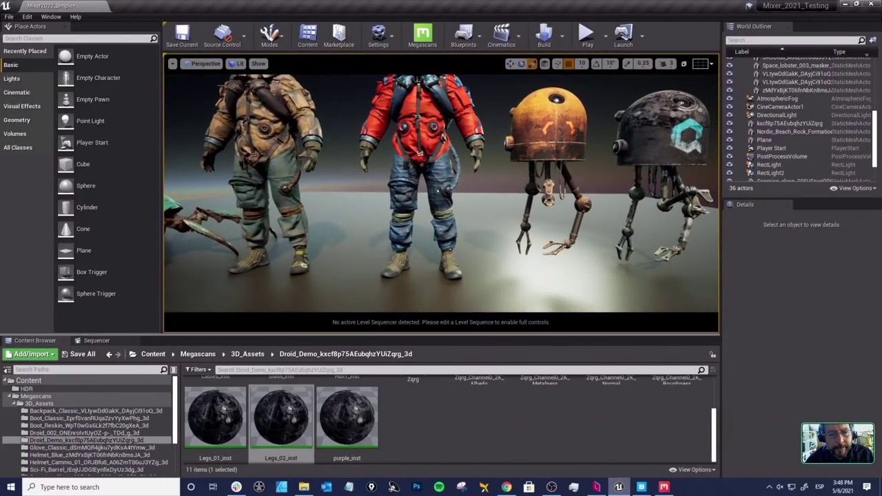
pyautogui.scroll(5, 438, 187)
pyautogui.scroll(3, 413, 147)
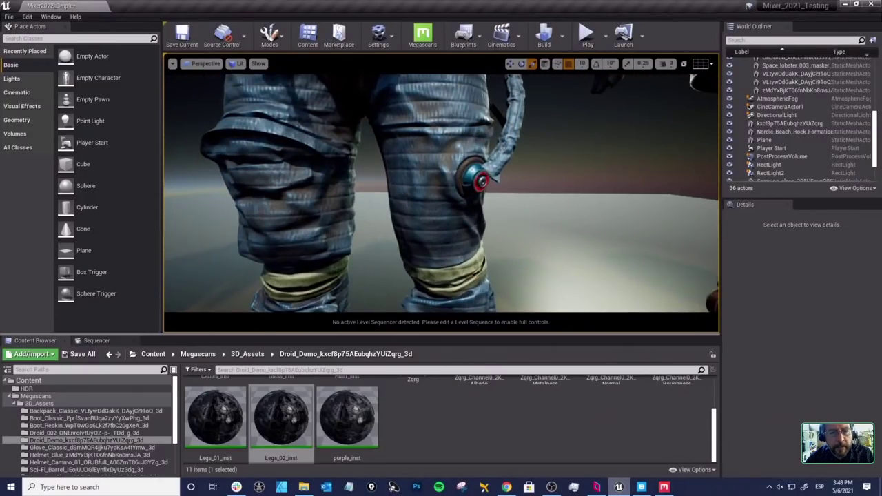
pyautogui.moveTo(442, 165)
pyautogui.mouseDown(button='middle')
pyautogui.moveTo(428, 96)
pyautogui.moveTo(441, 166)
pyautogui.mouseUp(button='middle')
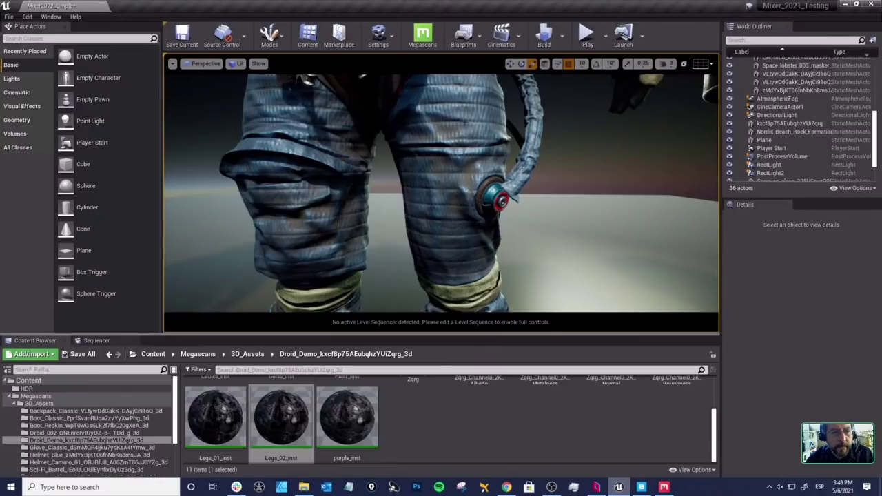
pyautogui.scroll(-2, 441, 193)
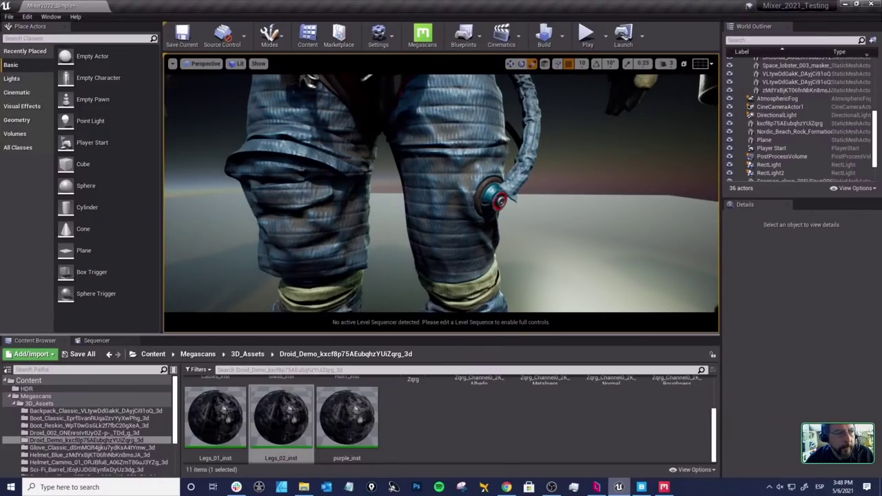
pyautogui.scroll(-3, 472, 177)
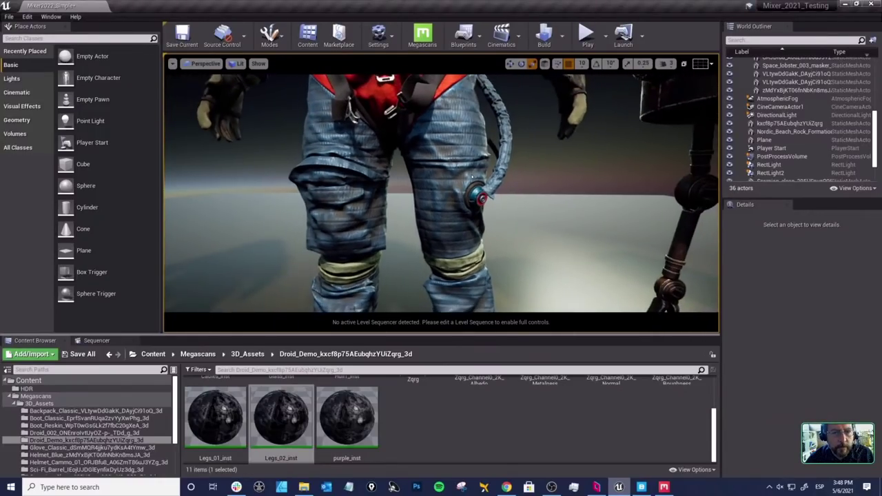
pyautogui.scroll(-2, 441, 192)
pyautogui.moveTo(474, 172); pyautogui.dragTo(482, 178, button='middle')
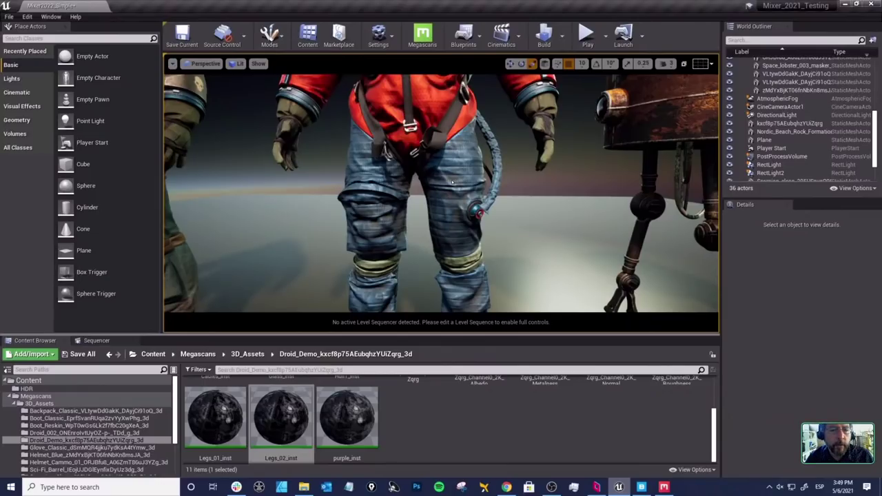
# Step: Examine the materials of the red astronaut suit's torso, straps, valves and hose
pyautogui.moveTo(480, 213); pyautogui.dragTo(477, 151, button='middle')
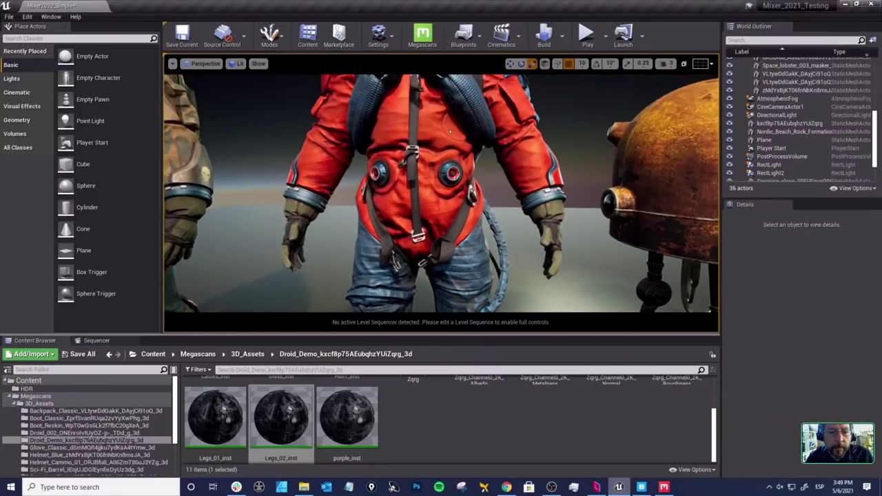
pyautogui.scroll(5, 477, 151)
pyautogui.scroll(-2, 477, 150)
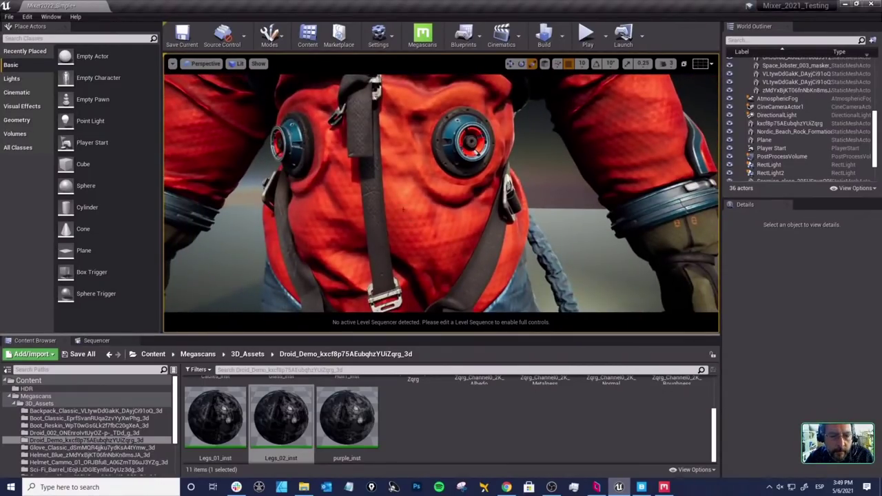
pyautogui.keyDown('alt'); pyautogui.moveTo(419, 223); pyautogui.dragTo(329, 124); pyautogui.keyUp('alt')
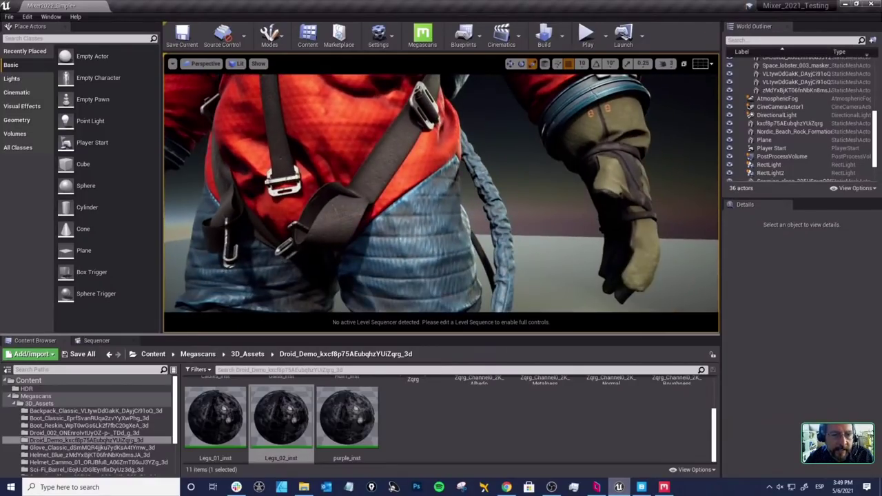
pyautogui.keyDown('alt'); pyautogui.moveTo(382, 219); pyautogui.dragTo(367, 28, button='middle'); pyautogui.keyUp('alt')
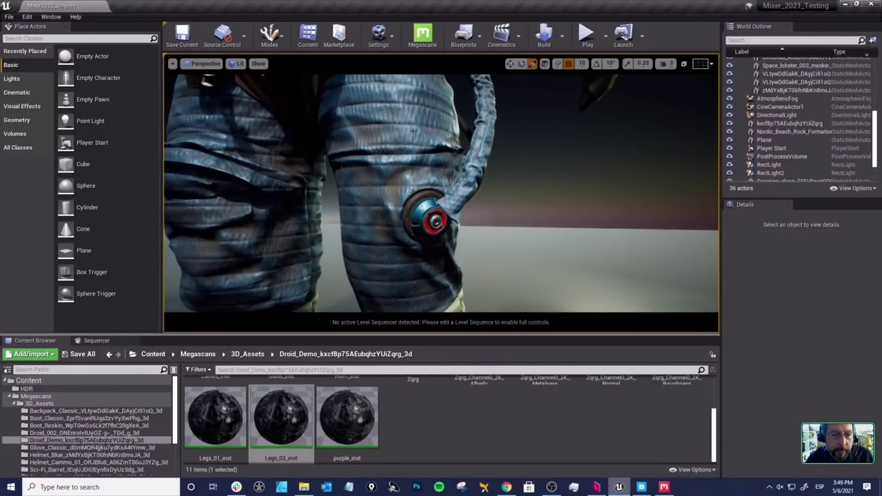
pyautogui.scroll(-3, 410, 146)
pyautogui.keyDown('alt'); pyautogui.moveTo(410, 146); pyautogui.dragTo(420, 262, button='middle'); pyautogui.keyUp('alt')
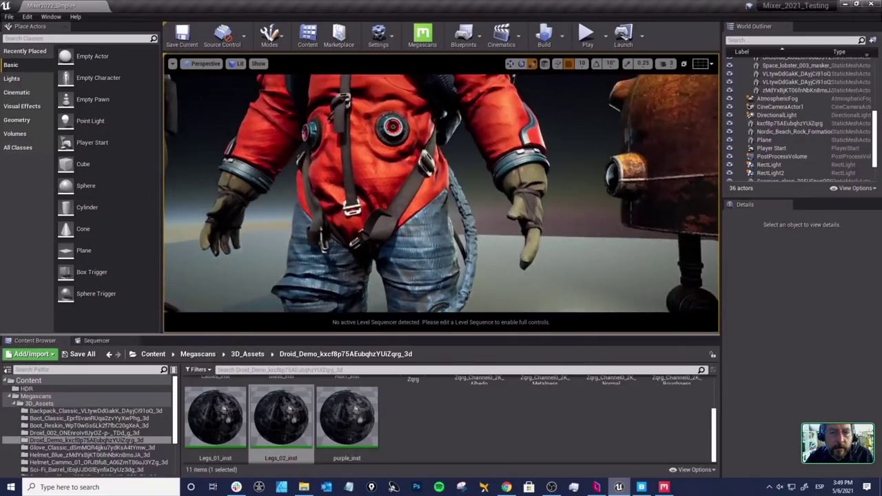
pyautogui.keyDown('alt'); pyautogui.moveTo(393, 127); pyautogui.dragTo(419, 282, button='middle'); pyautogui.keyUp('alt')
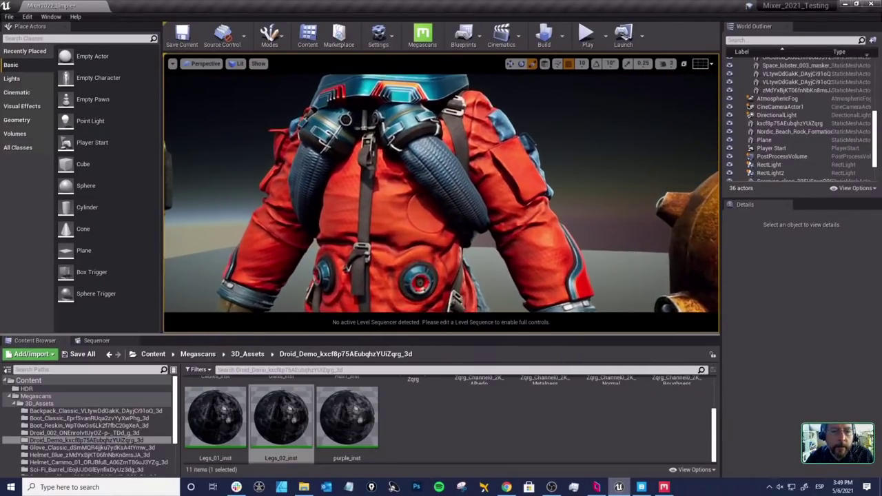
# Step: Inspect the red-suited astronaut's blue metal collar and shoulder details, then return to a wide view of both astronauts
pyautogui.moveTo(524, 97); pyautogui.dragTo(620, 106, button='right')
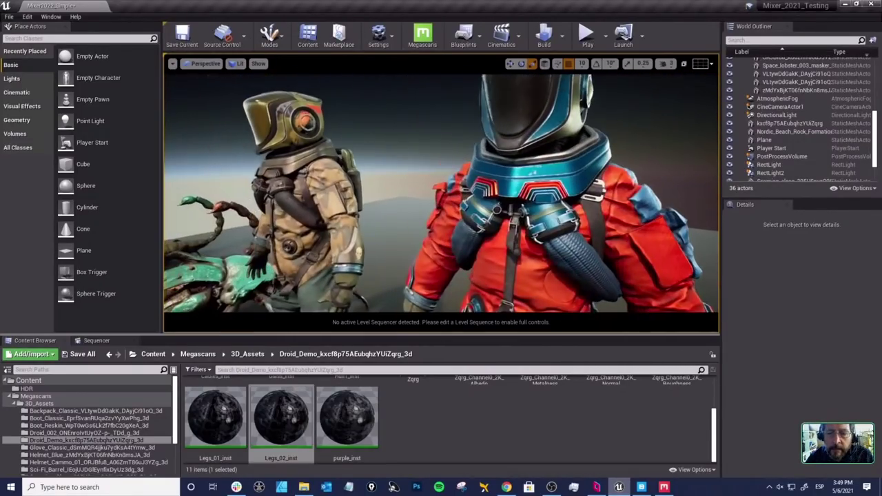
pyautogui.scroll(5, 441, 193)
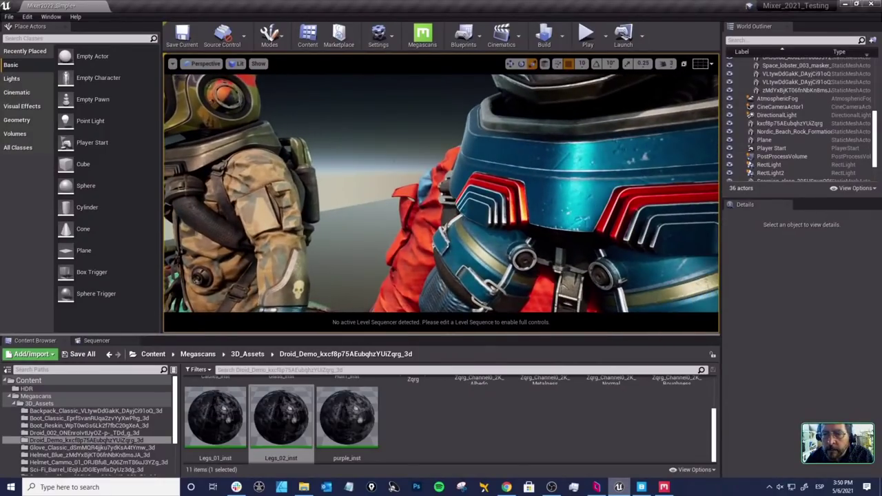
pyautogui.scroll(-5, 441, 193)
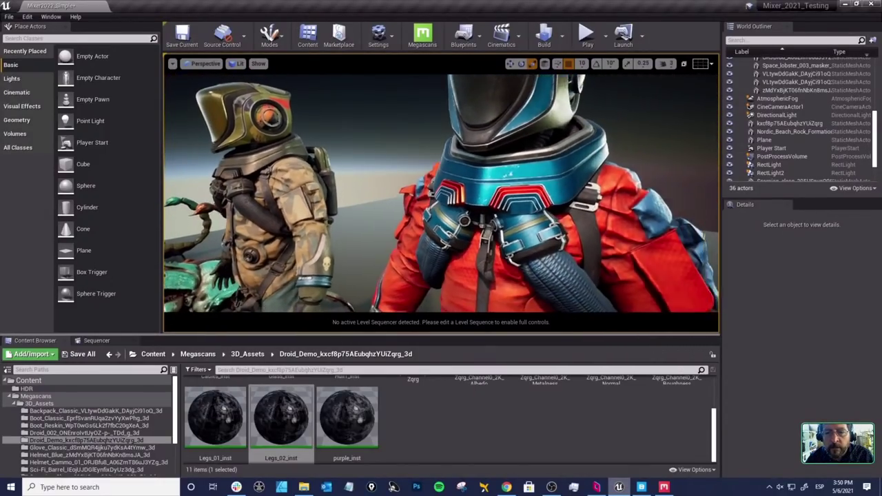
pyautogui.moveTo(441, 90); pyautogui.dragTo(518, 89, button='middle')
pyautogui.moveTo(405, 181); pyautogui.dragTo(520, 151, button='middle')
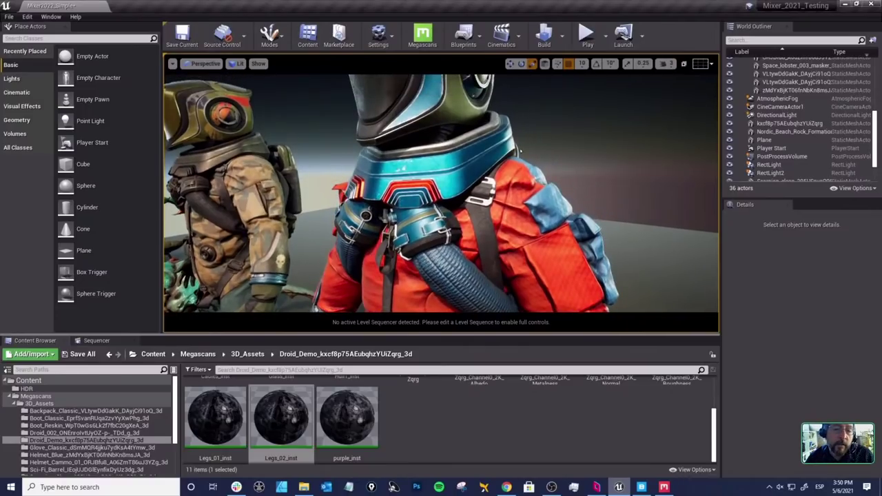
pyautogui.moveTo(453, 157); pyautogui.dragTo(453, 146, button='middle')
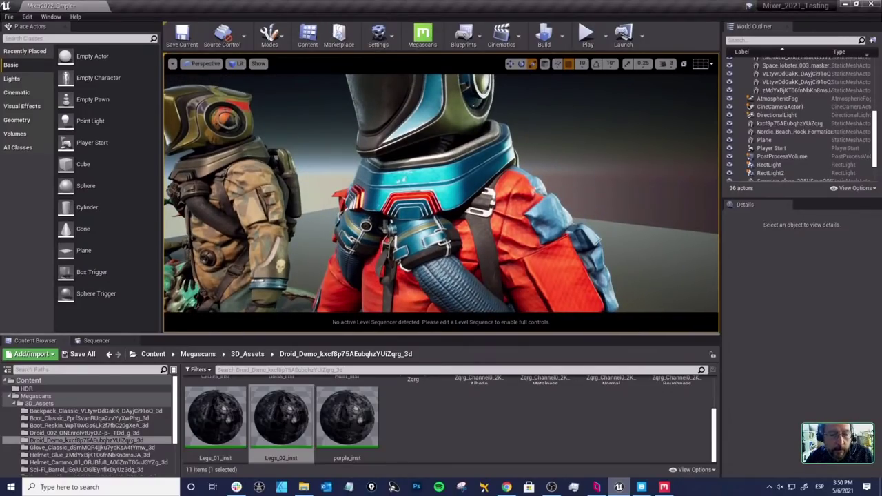
pyautogui.moveTo(453, 157); pyautogui.dragTo(453, 158, button='right')
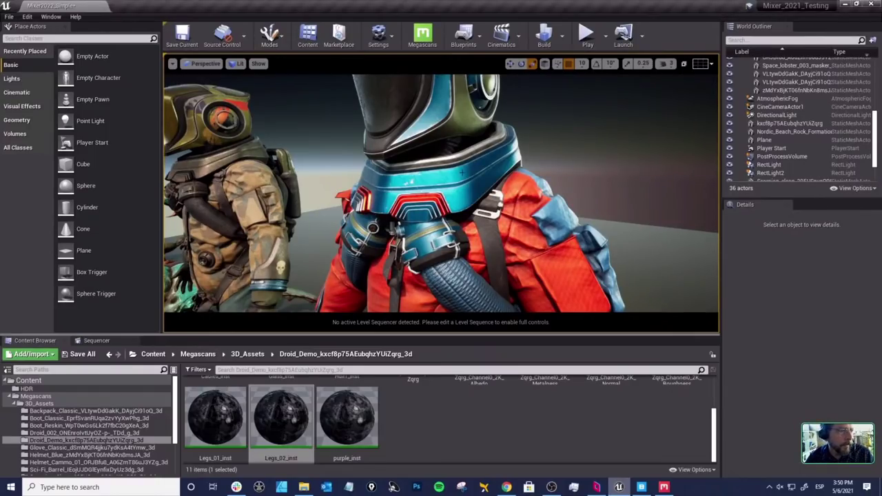
pyautogui.scroll(-5, 407, 199)
pyautogui.moveTo(507, 210); pyautogui.dragTo(511, 233, button='right')
pyautogui.scroll(-5, 511, 233)
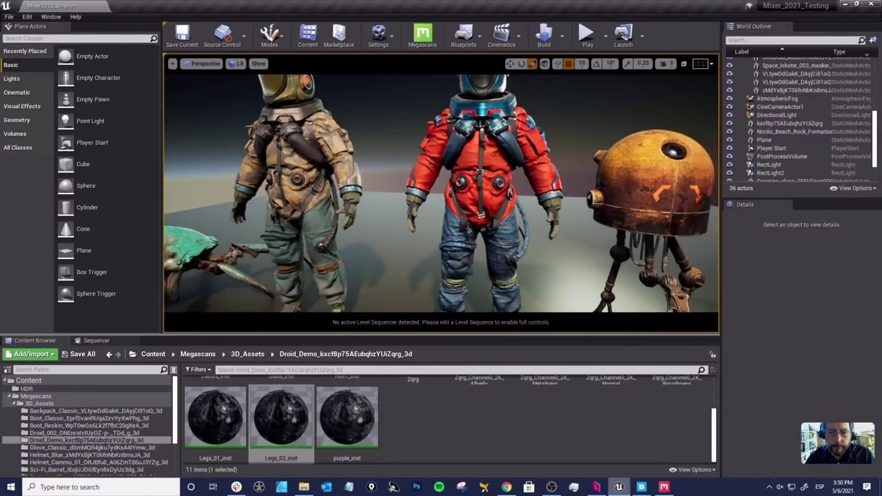
pyautogui.scroll(-3, 515, 224)
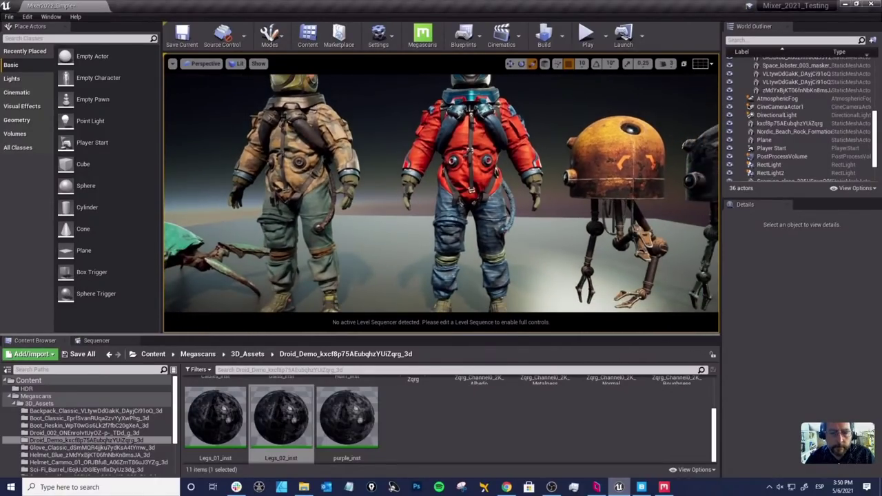
# Step: Switch to Quixel Mixer and set the albedo color of the Base Rubber layer in Old Scuffed Rubber to hex 232323
pyautogui.moveTo(516, 225); pyautogui.dragTo(500, 219, button='right')
pyautogui.hotkey('alt', 'Tab')
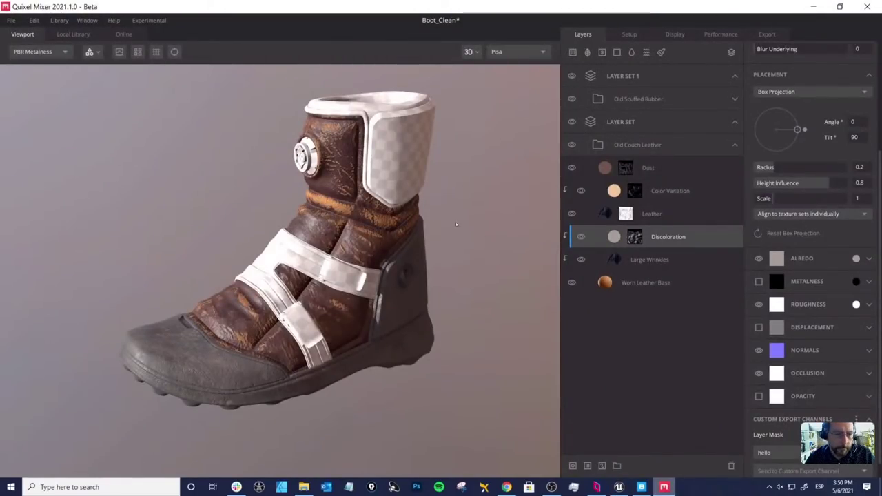
pyautogui.moveTo(455, 222); pyautogui.dragTo(461, 235)
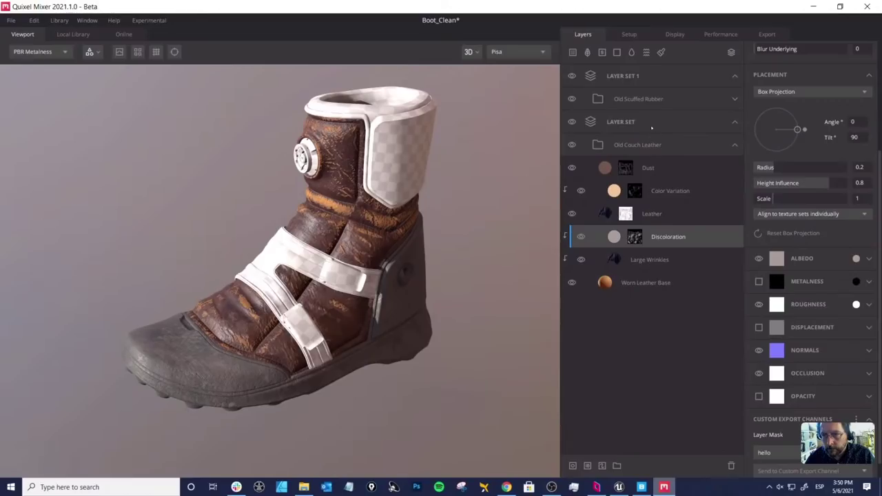
pyautogui.doubleClick(665, 98)
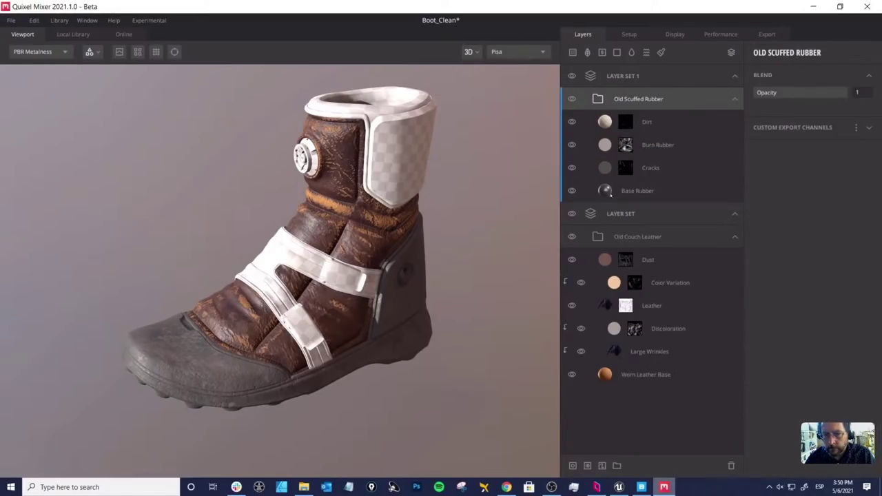
pyautogui.click(606, 191)
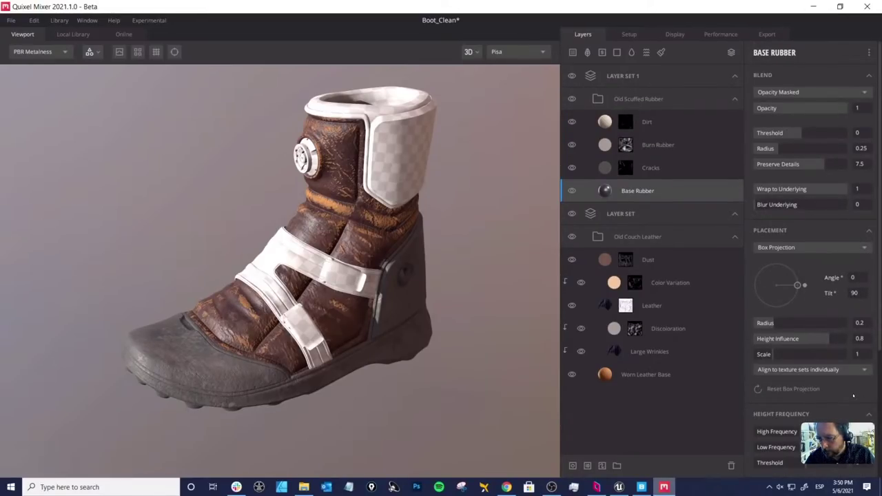
pyautogui.scroll(-3, 853, 394)
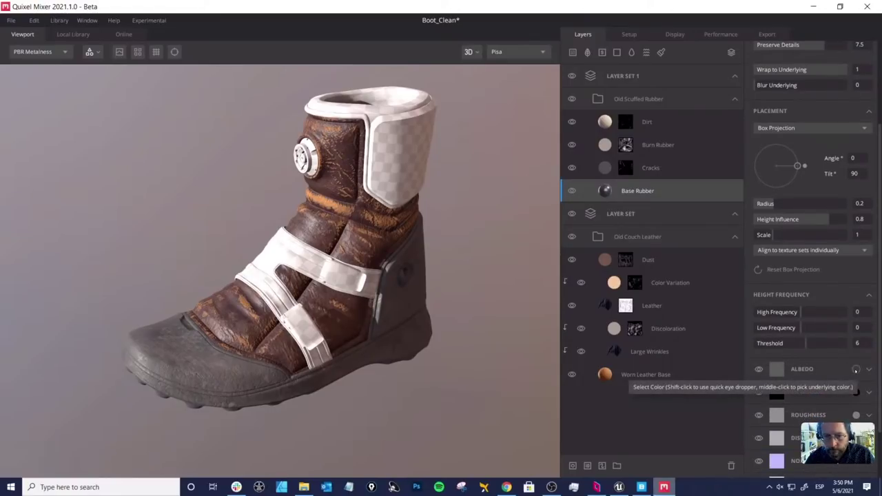
pyautogui.click(854, 369)
pyautogui.click(492, 325)
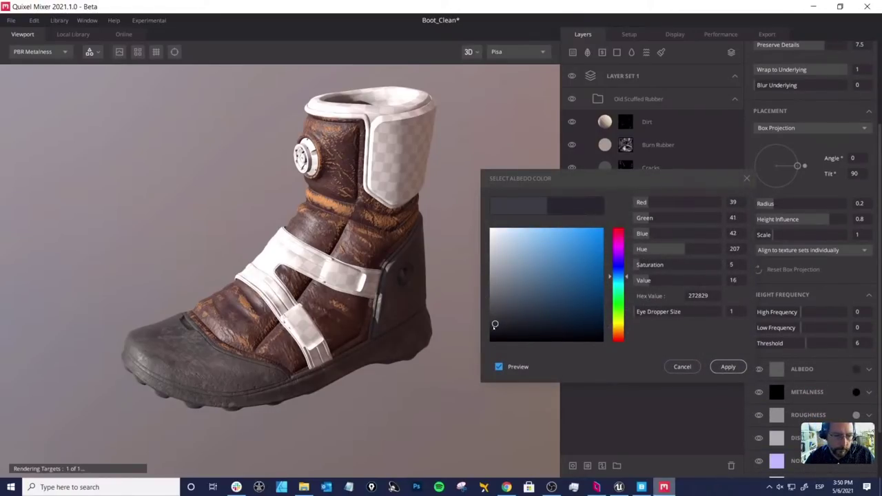
pyautogui.click(727, 366)
pyautogui.moveTo(463, 221); pyautogui.dragTo(415, 366)
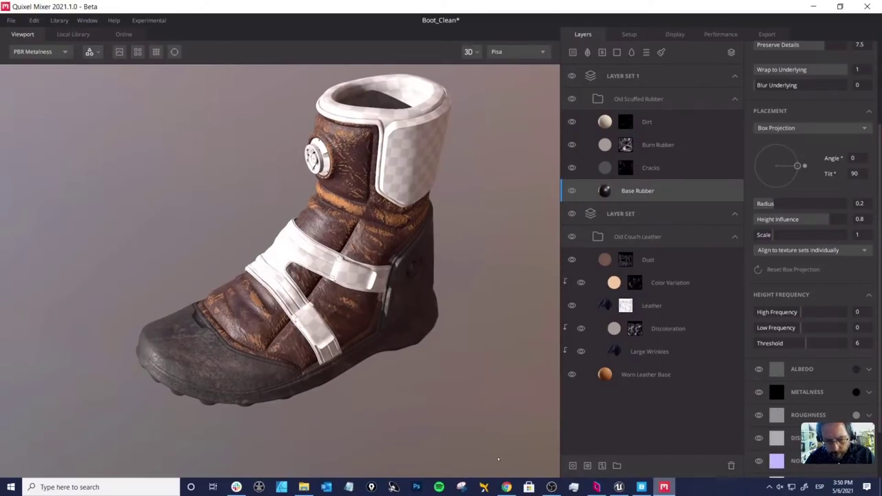
pyautogui.moveTo(507, 487)
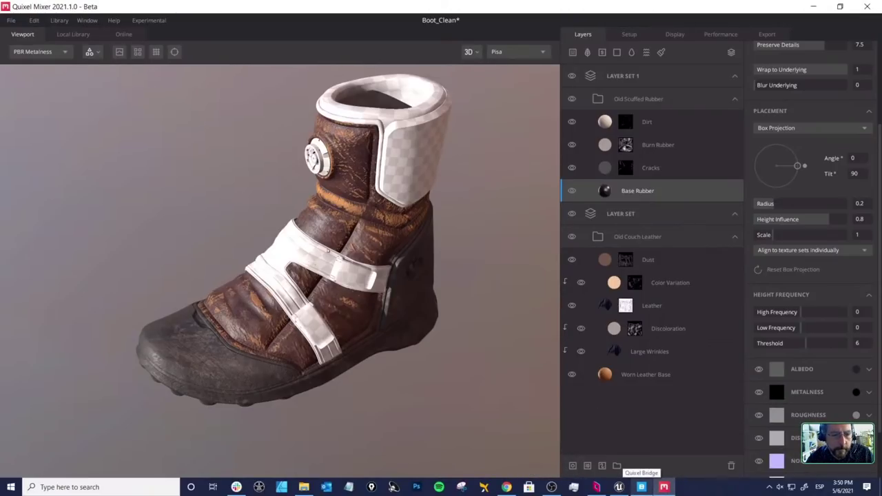
pyautogui.moveTo(522, 372); pyautogui.dragTo(529, 373)
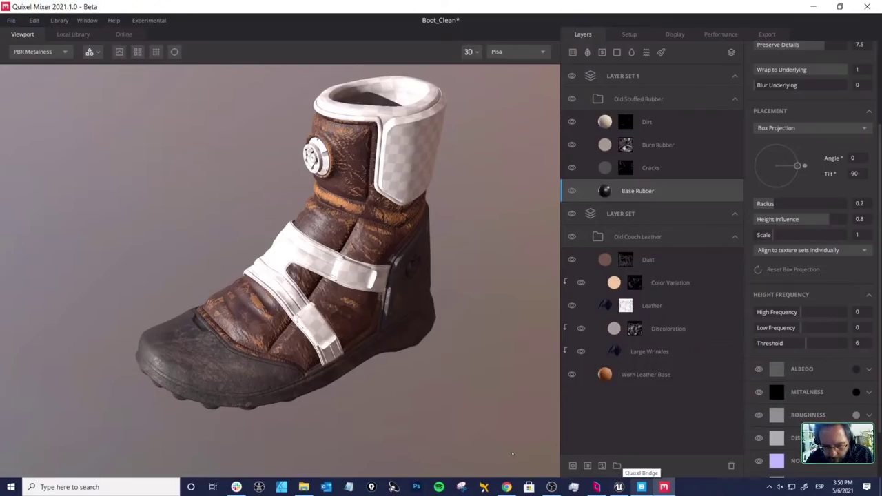
# Step: Switch to Chrome, return to the artist's ArtStation portfolio and browse its Quixel Mixer album
pyautogui.click(506, 487)
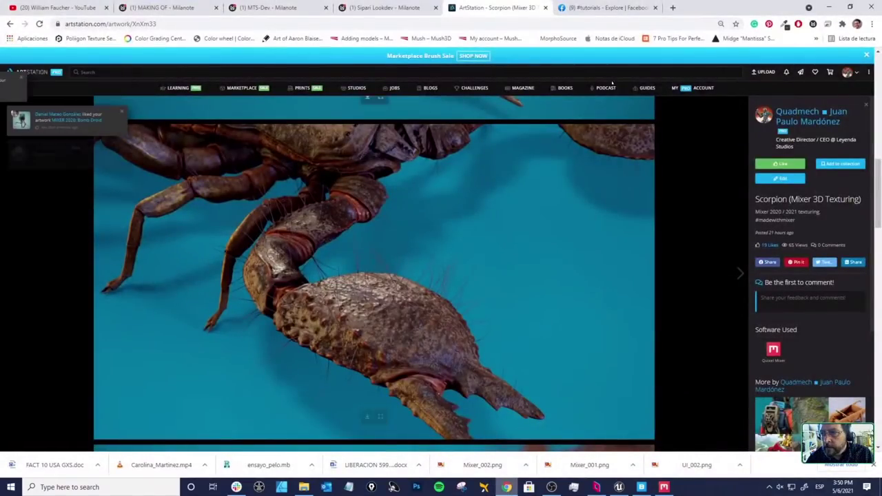
pyautogui.click(804, 116)
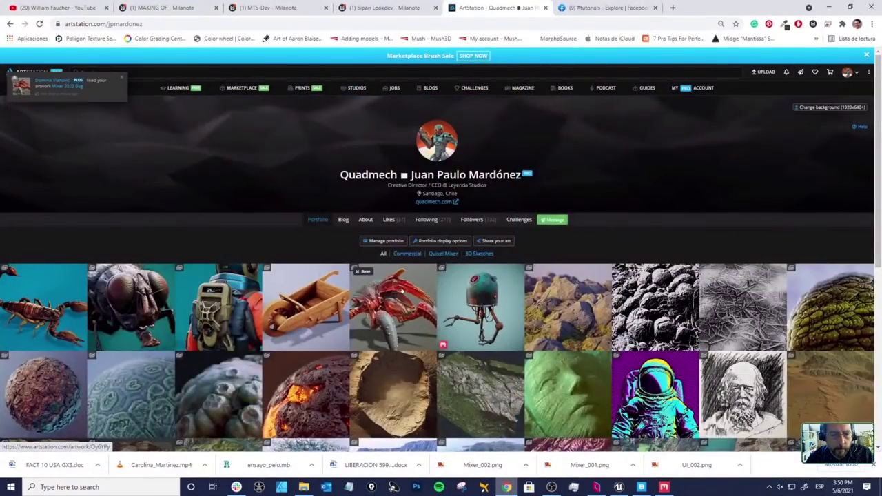
pyautogui.scroll(-10, 401, 275)
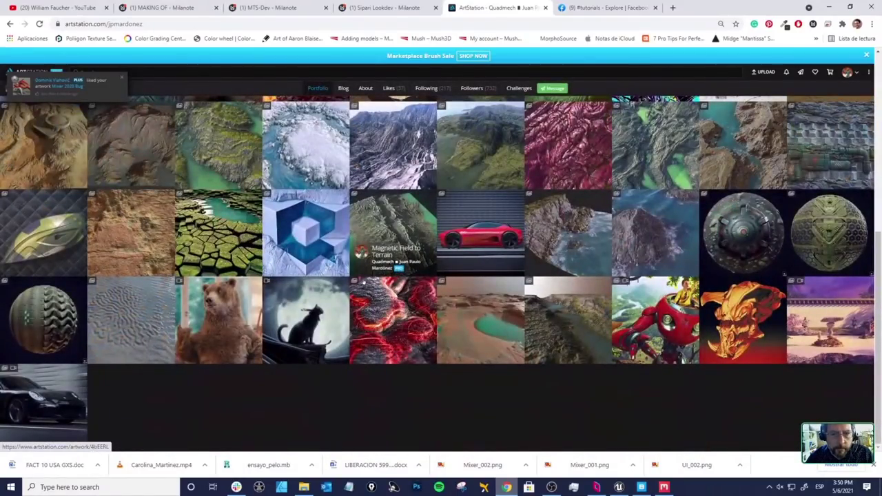
pyautogui.scroll(5, 427, 131)
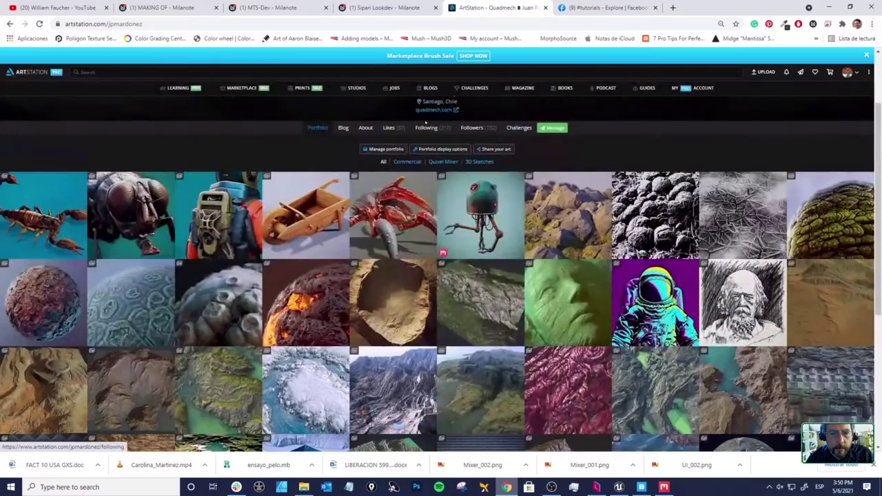
pyautogui.click(441, 162)
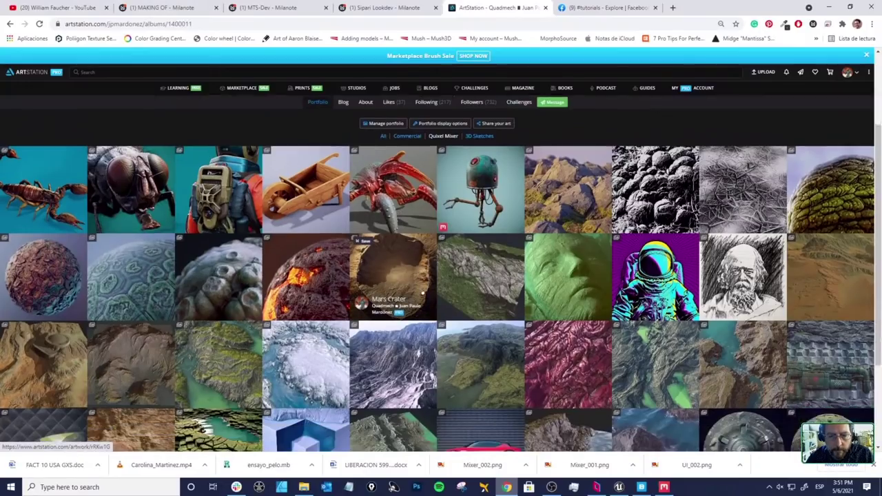
pyautogui.scroll(-3, 400, 289)
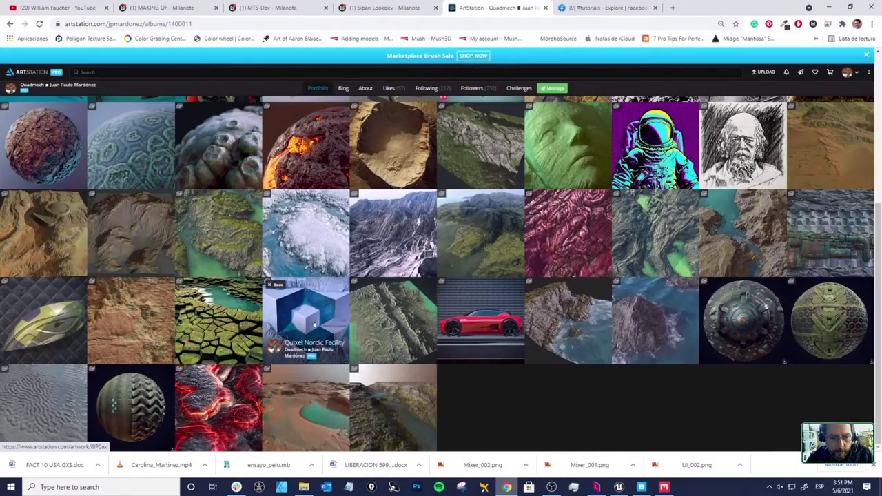
# Step: View the Pacific Ocean Cliff artwork from the album, then go back to the full portfolio and browse it
pyautogui.click(557, 308)
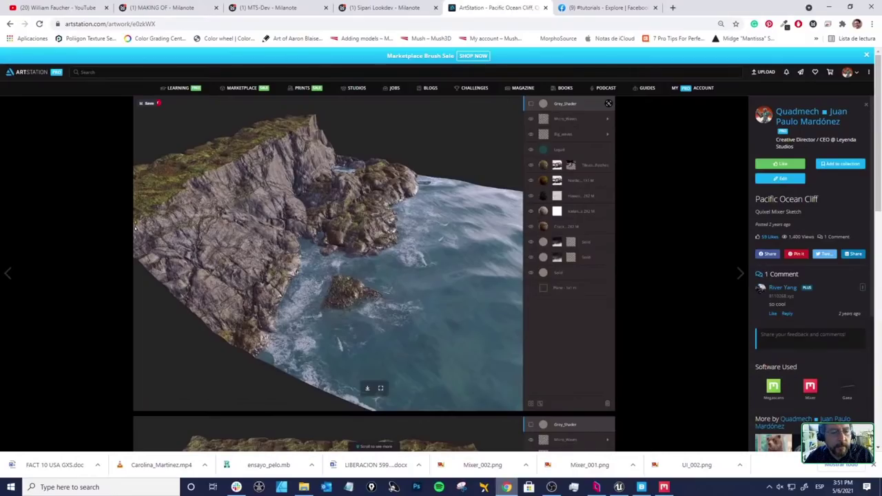
pyautogui.click(801, 114)
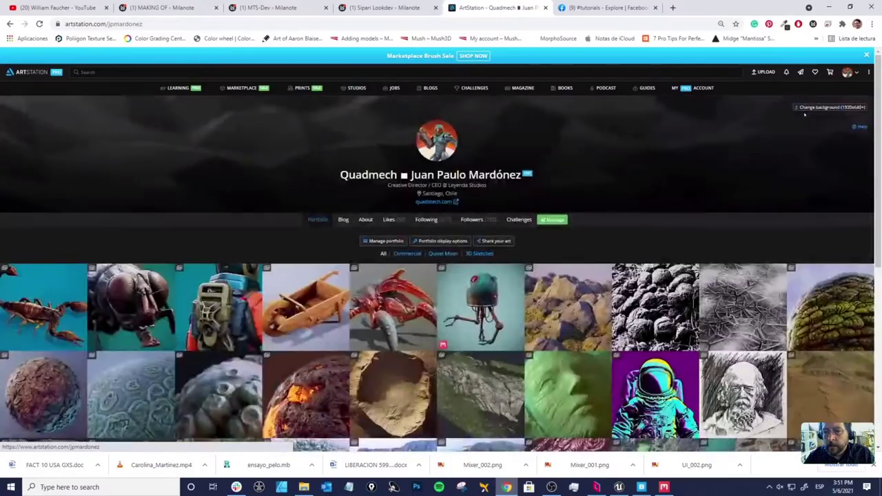
pyautogui.scroll(-5, 576, 310)
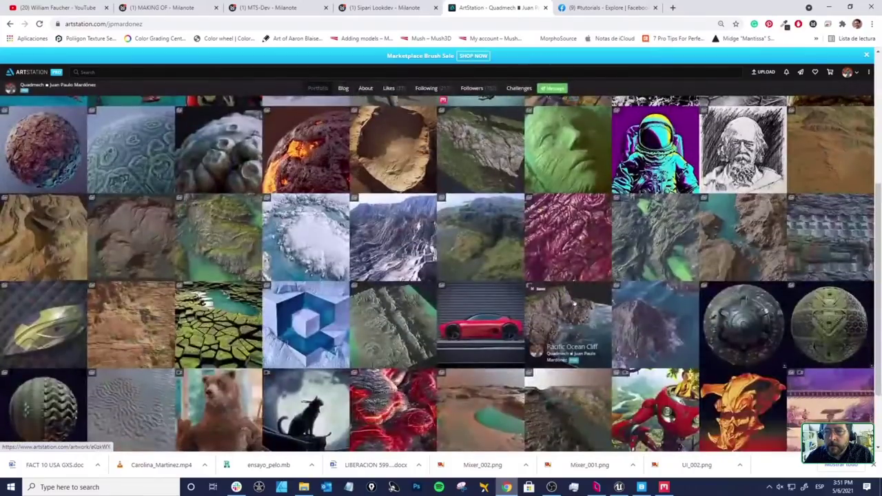
pyautogui.scroll(3, 581, 291)
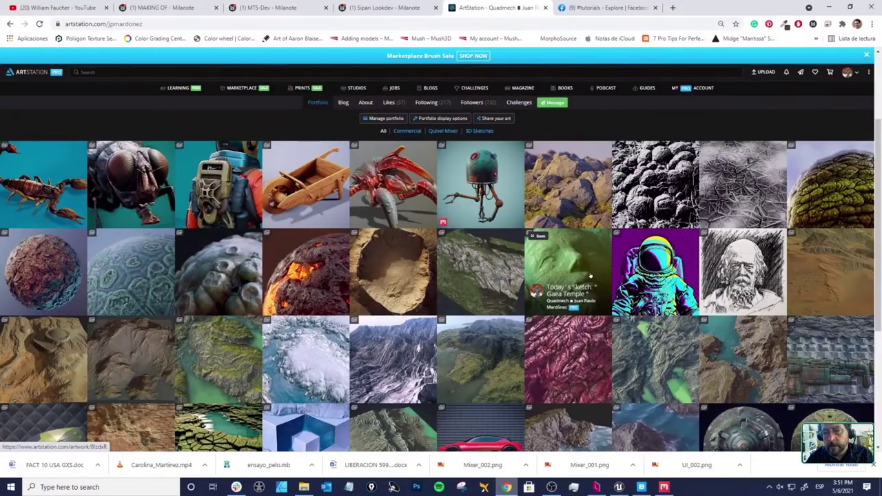
# Step: Open the Creature Skin sketch and look through its scale renders and Mixer layer setup
pyautogui.click(829, 195)
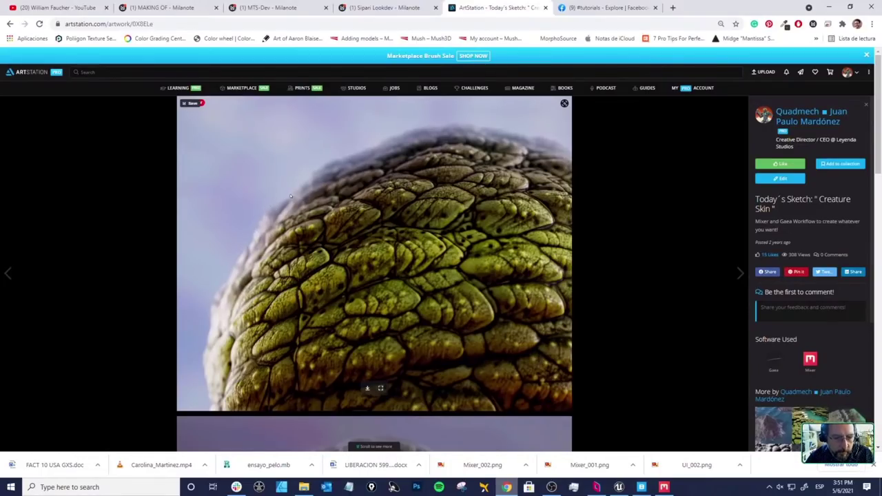
pyautogui.scroll(-3, 337, 259)
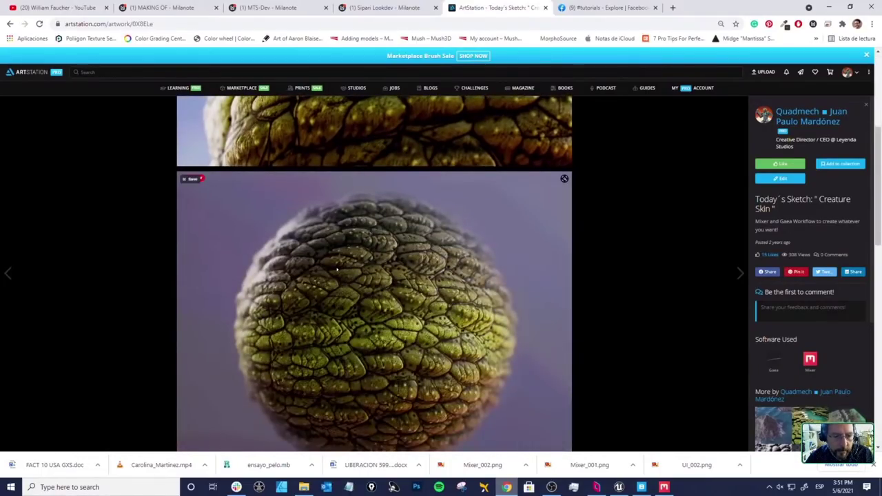
pyautogui.scroll(-3, 336, 270)
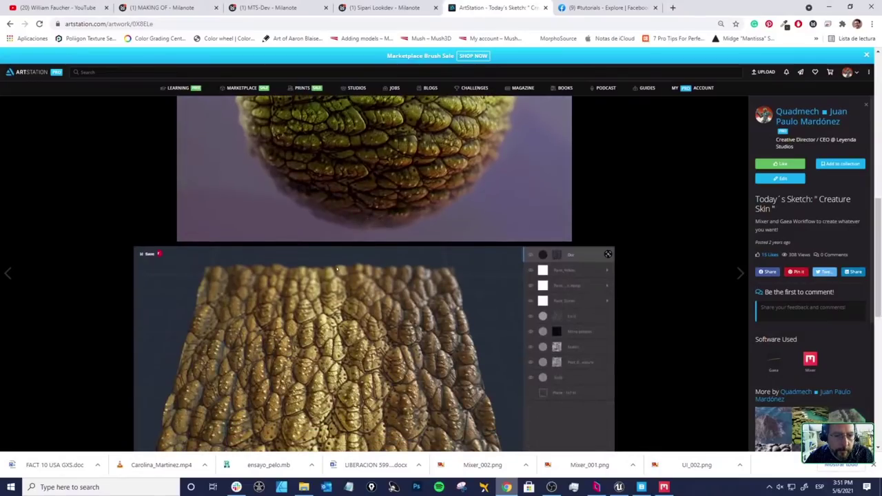
pyautogui.scroll(3, 336, 270)
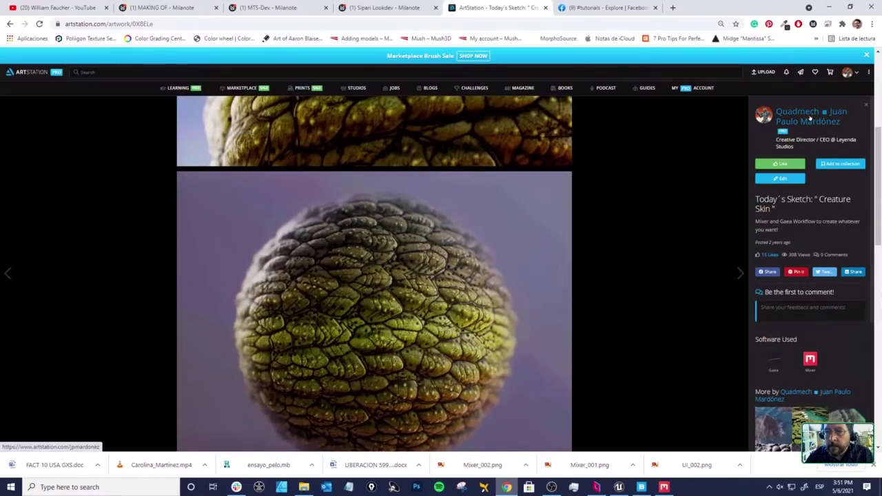
# Step: Return to the portfolio, browse the terrain sketches and open the Gaea Mixer Sketch "Iceland mystery"
pyautogui.click(810, 118)
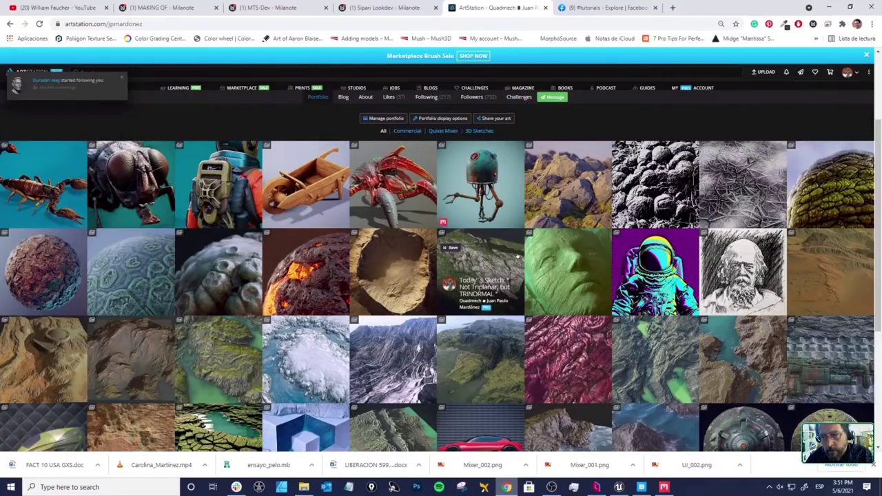
pyautogui.scroll(-2, 496, 256)
pyautogui.scroll(-2, 516, 245)
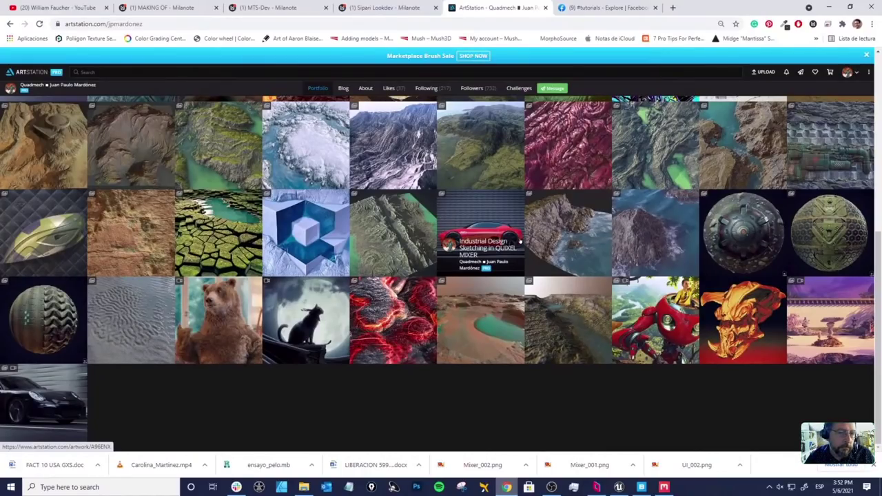
pyautogui.click(486, 148)
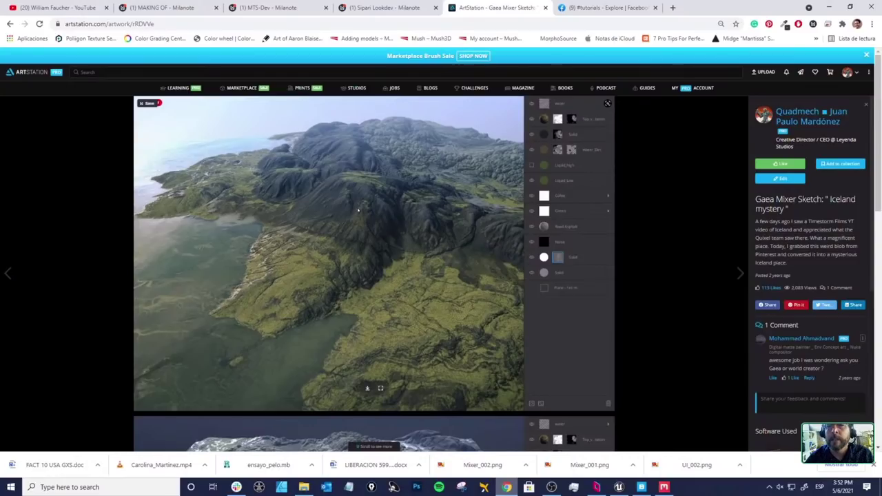
# Step: Show the Facebook #tutorials page of the Quixel Art Community and look through its Mixer and Gaea posts
pyautogui.click(607, 7)
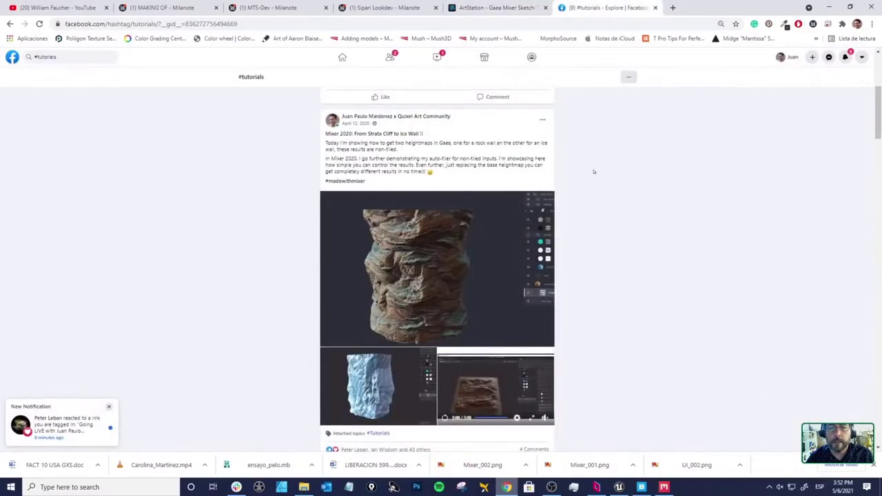
pyautogui.scroll(4, 591, 171)
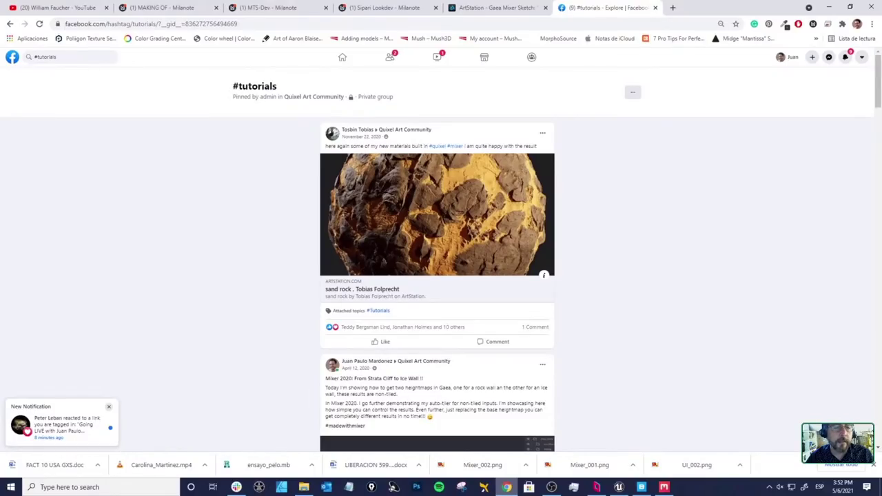
pyautogui.scroll(-6, 393, 199)
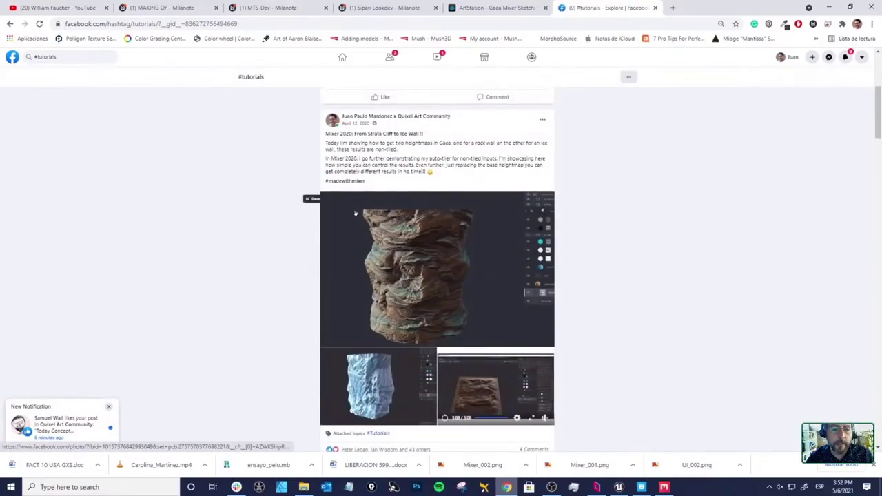
pyautogui.scroll(2, 393, 199)
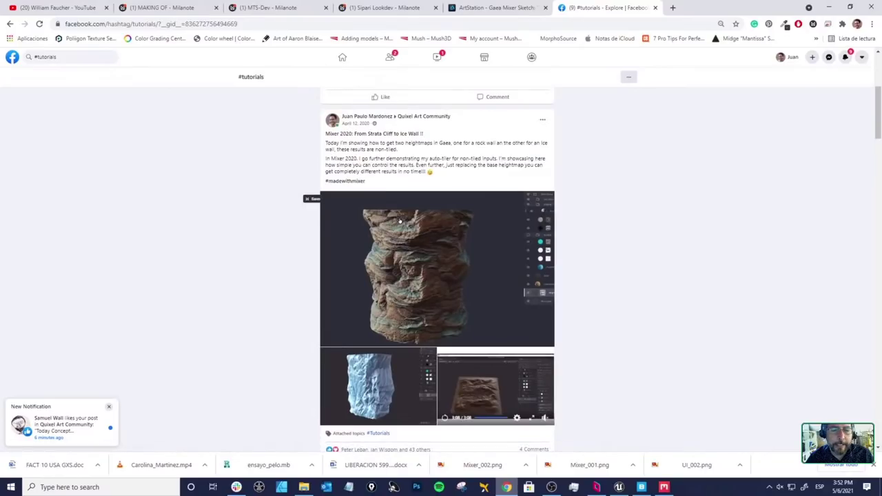
pyautogui.scroll(-4, 400, 219)
pyautogui.scroll(-12, 400, 219)
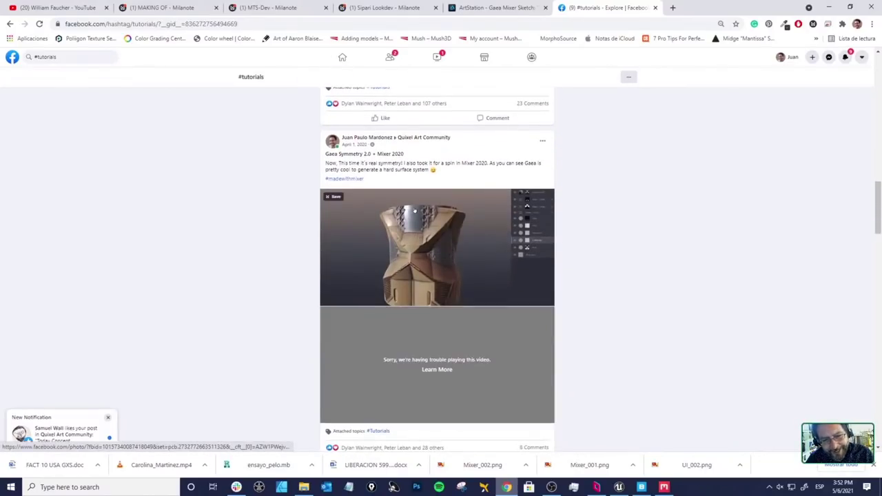
pyautogui.scroll(2, 411, 196)
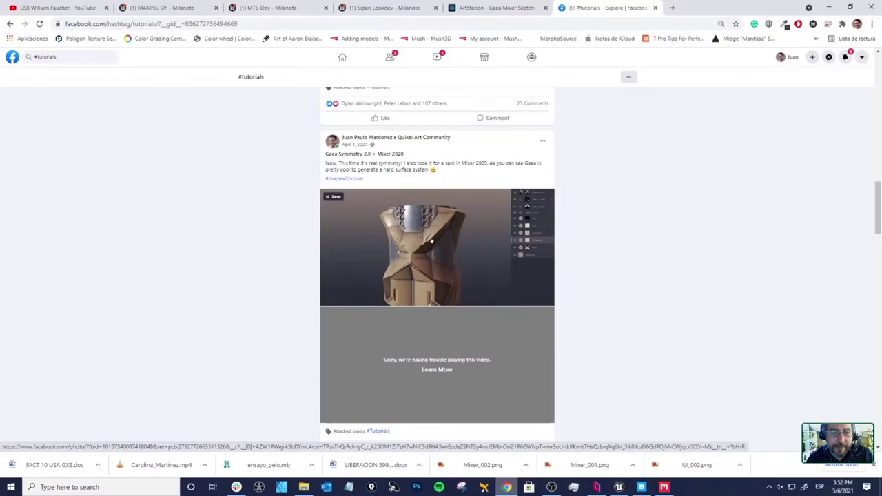
pyautogui.scroll(-4, 431, 239)
pyautogui.scroll(-2, 430, 238)
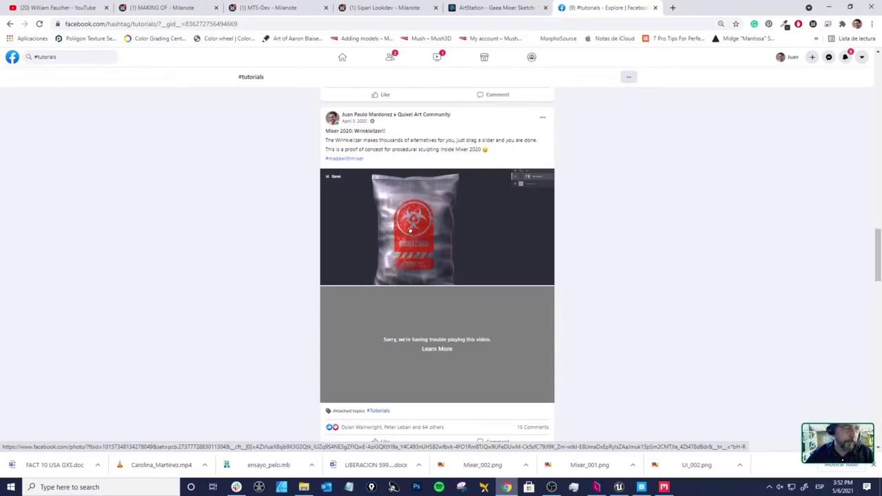
pyautogui.scroll(-7, 301, 224)
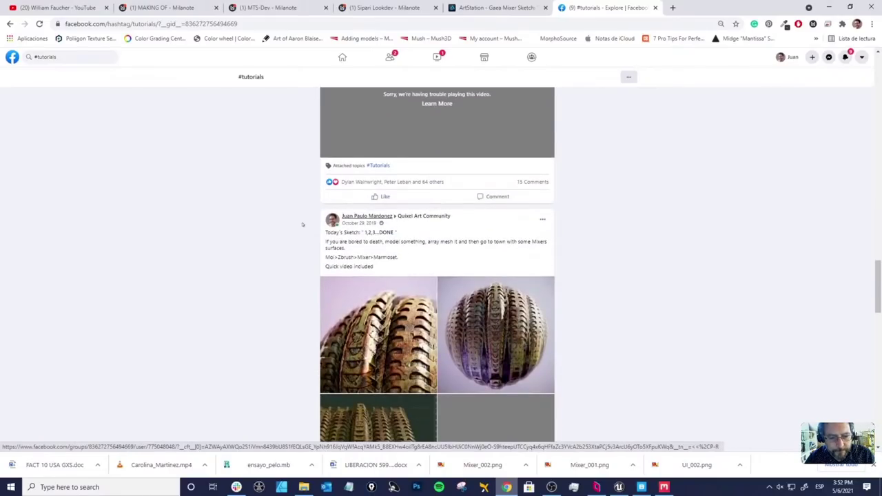
pyautogui.scroll(-5, 302, 225)
pyautogui.scroll(2, 301, 225)
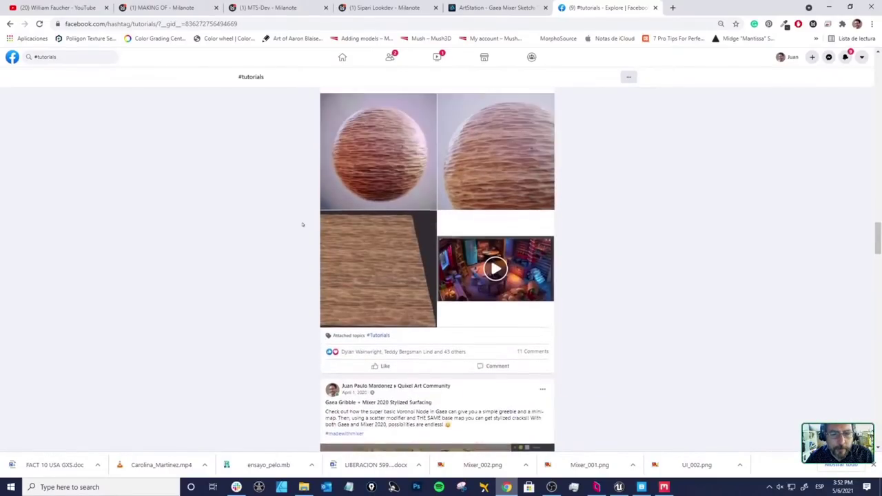
# Step: Look through the further Quixel Art Community posts, including Gaea Gribble, Procedural Simple Rocks and Scatter Power Level 3
pyautogui.scroll(-2, 302, 225)
pyautogui.scroll(-2, 302, 225)
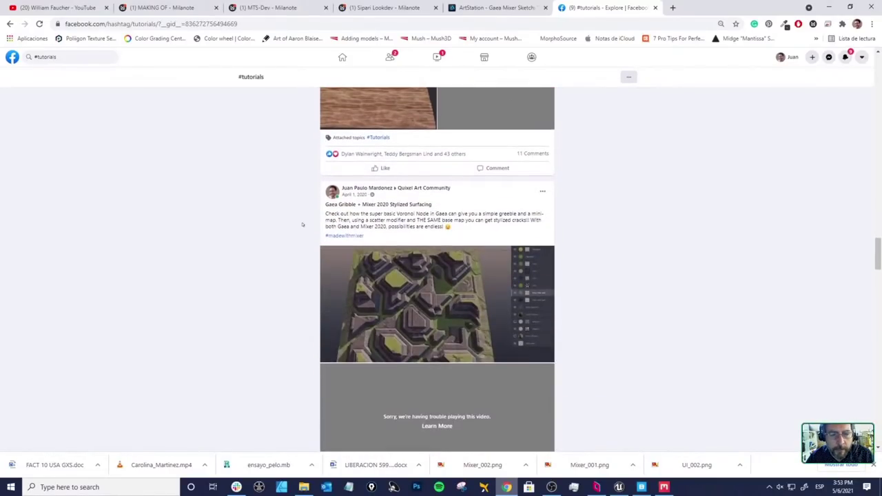
pyautogui.scroll(-10, 302, 225)
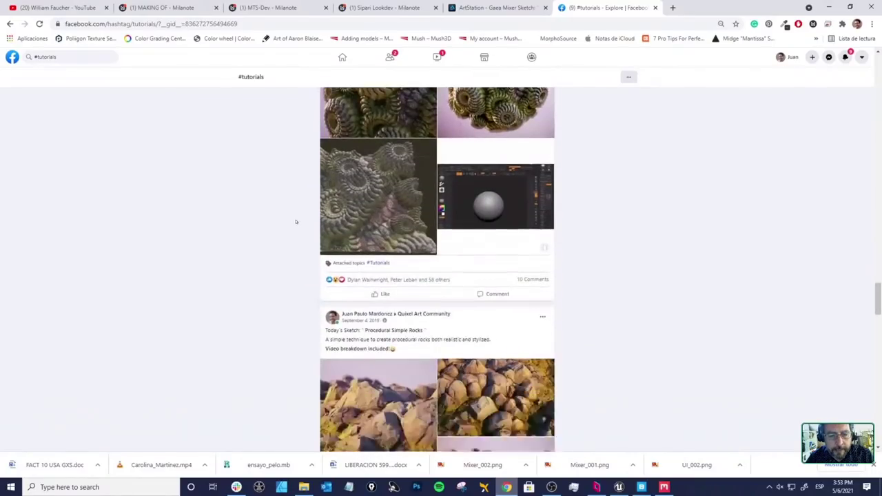
pyautogui.scroll(-4, 295, 221)
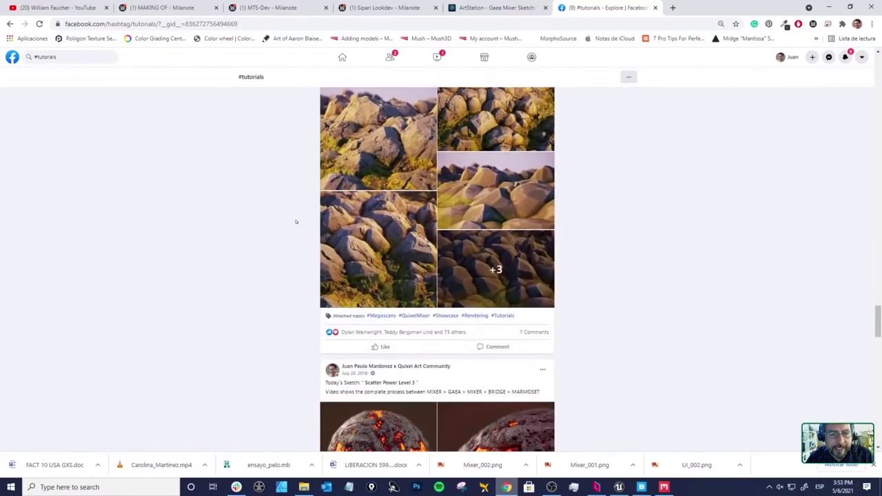
pyautogui.scroll(-4, 295, 221)
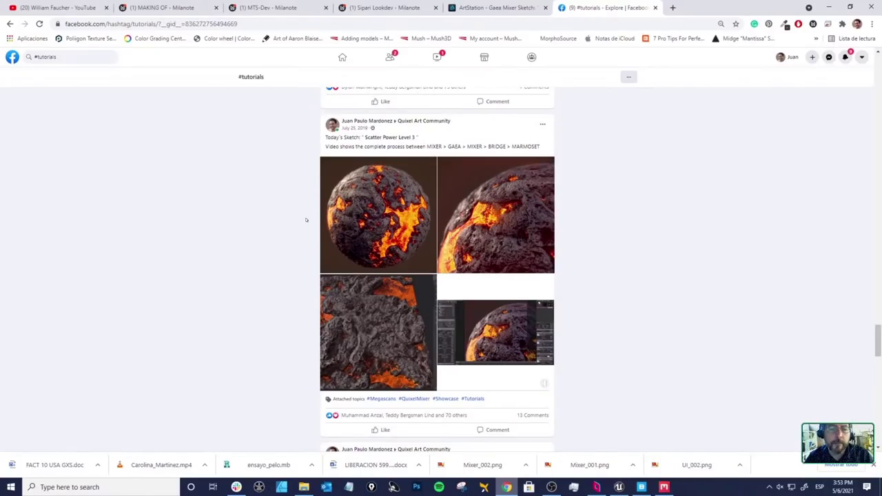
pyautogui.scroll(-5, 305, 220)
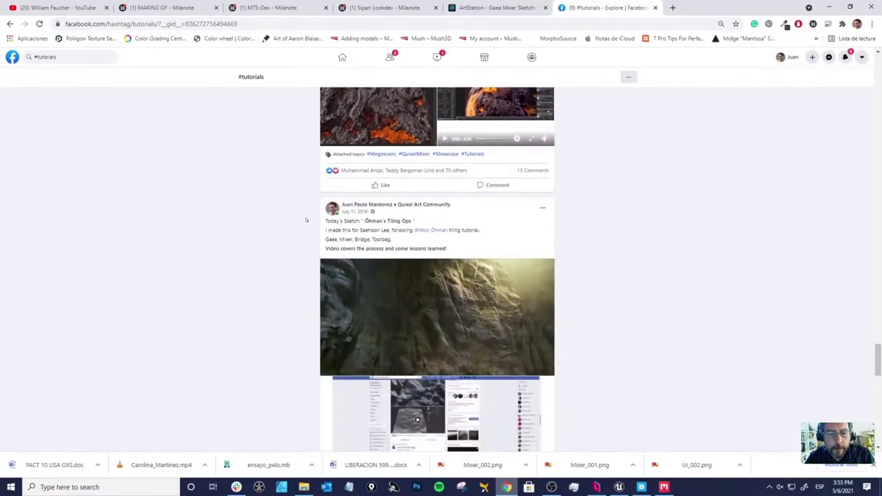
# Step: Examine the Dynamic Decay, small rock tutorial and Strata Cliff to Ice Wall posts on the #tutorials page
pyautogui.scroll(-5, 306, 220)
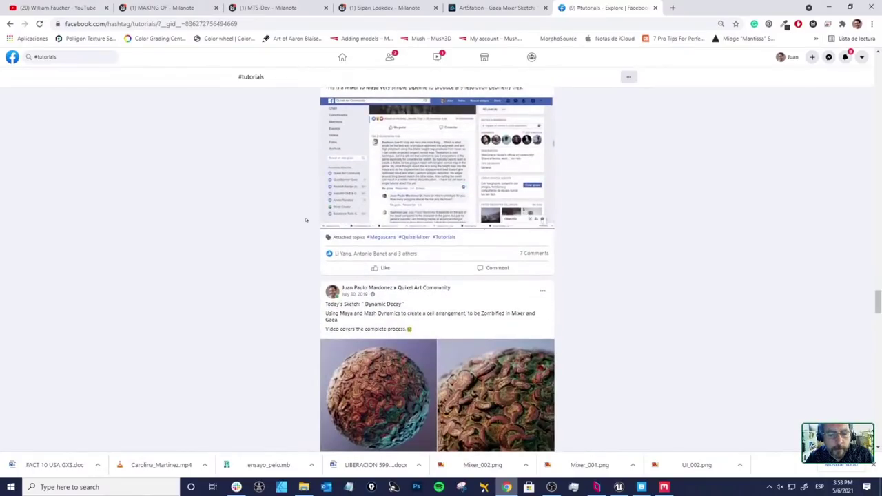
pyautogui.scroll(-2, 305, 220)
pyautogui.scroll(-3, 306, 220)
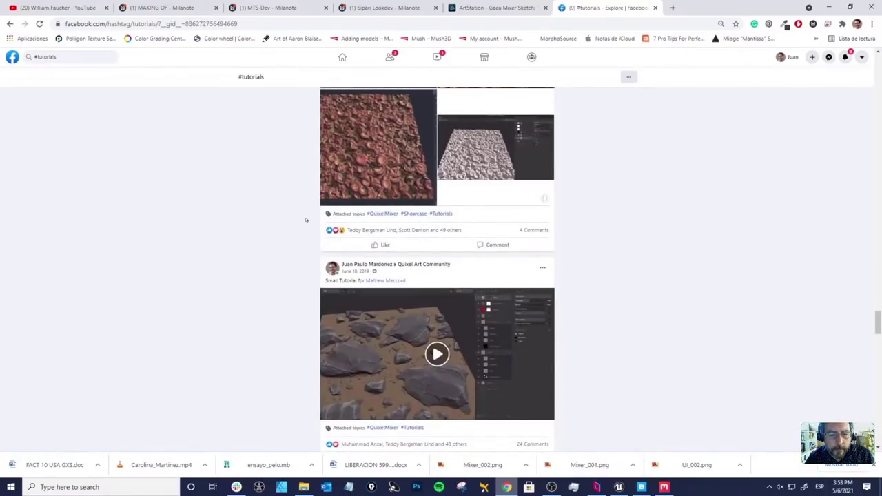
pyautogui.scroll(-2, 306, 220)
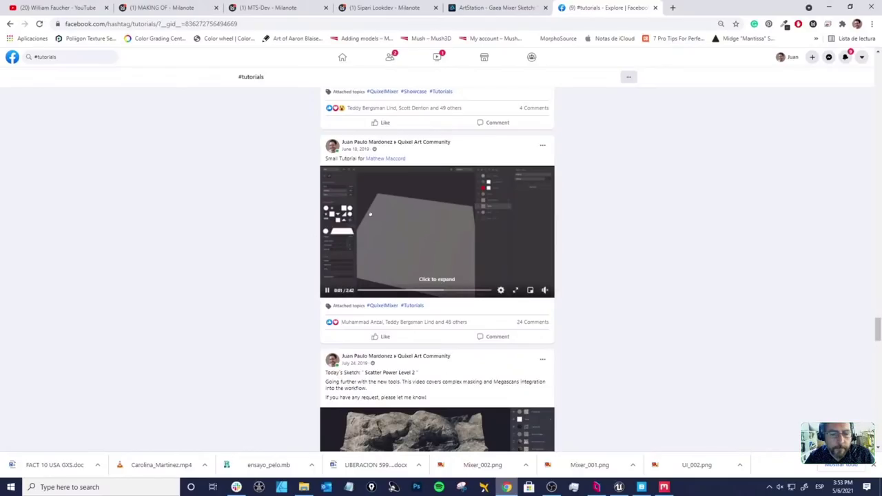
pyautogui.scroll(-8, 282, 197)
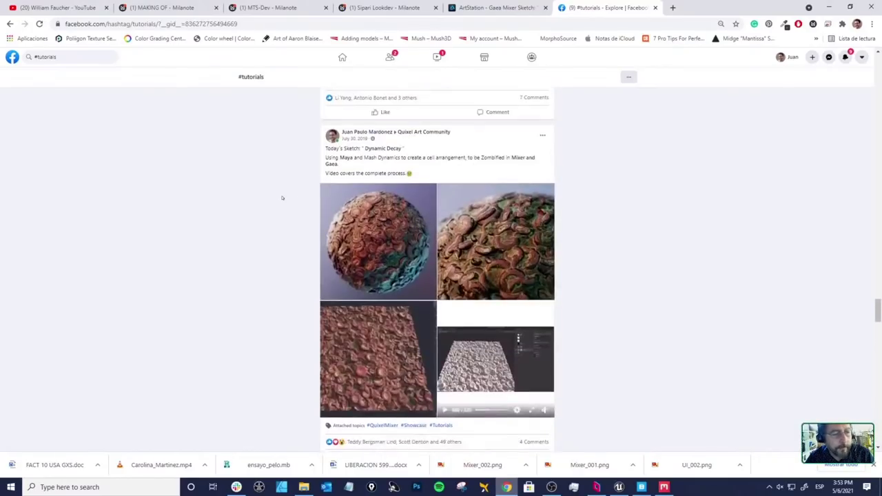
pyautogui.scroll(-6, 281, 198)
pyautogui.scroll(-15, 282, 198)
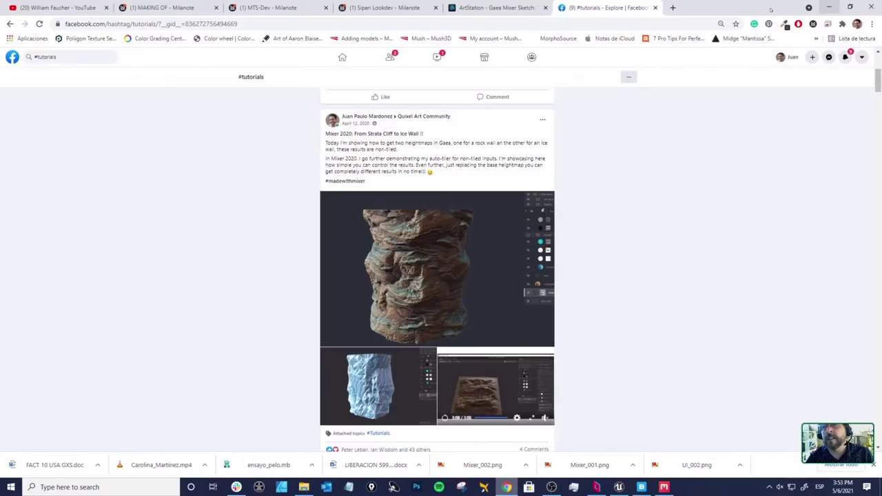
# Step: Switch to Quixel Mixer, check the experimental commands and inspect the boot's leather and rubber materials from several angles
pyautogui.click(828, 7)
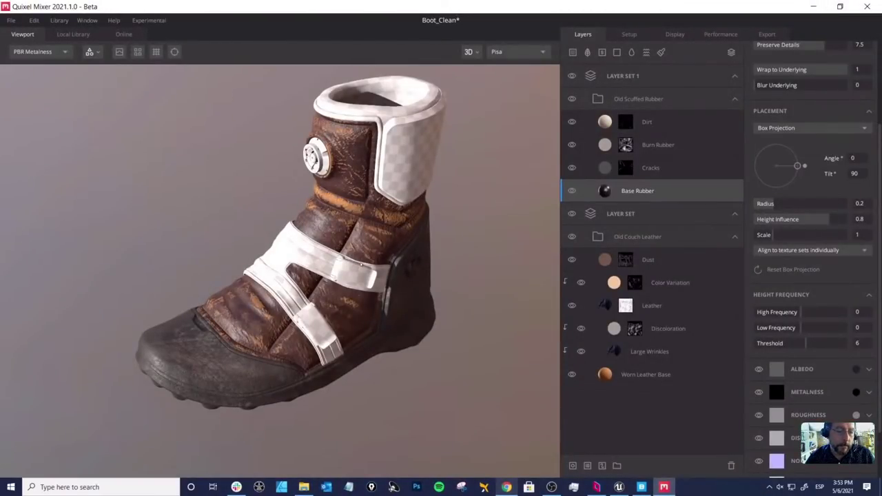
pyautogui.moveTo(369, 252); pyautogui.dragTo(359, 250)
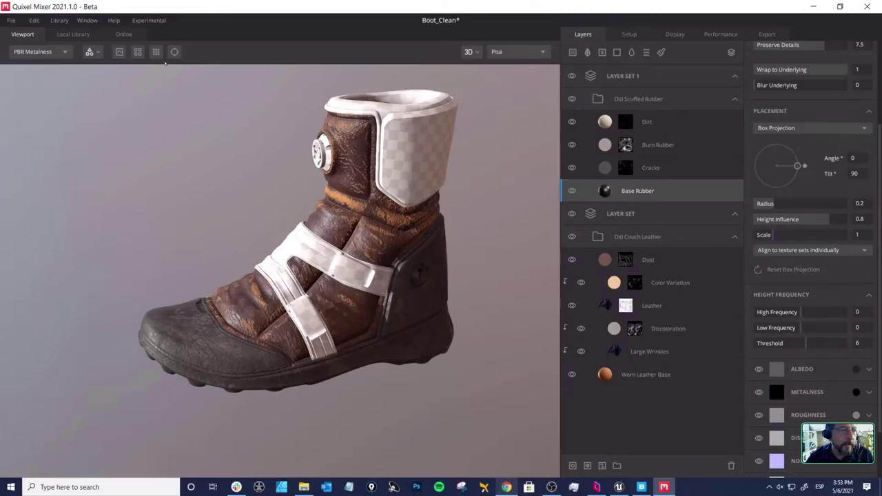
pyautogui.click(150, 21)
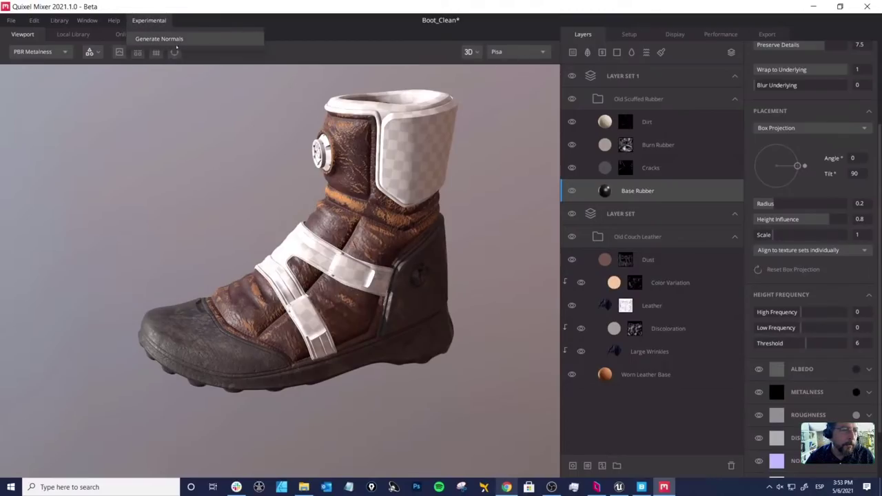
pyautogui.moveTo(230, 163); pyautogui.dragTo(249, 174)
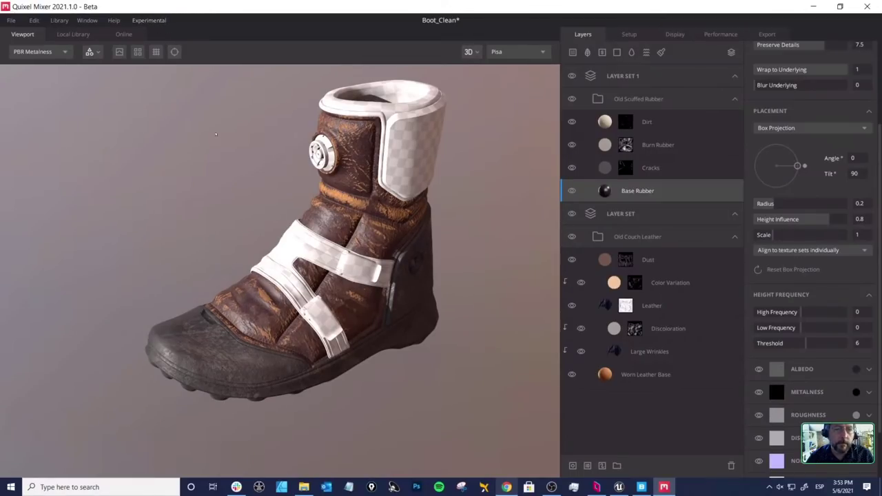
pyautogui.moveTo(313, 155); pyautogui.dragTo(272, 157)
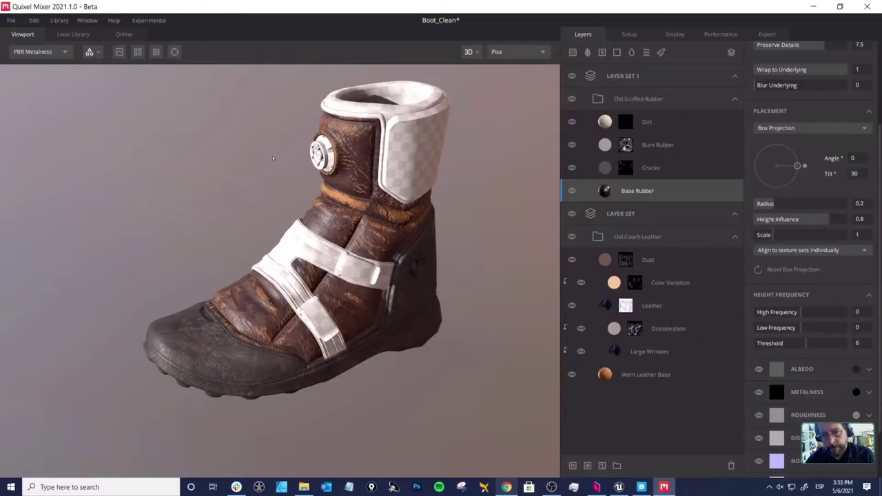
pyautogui.moveTo(452, 284); pyautogui.dragTo(421, 276)
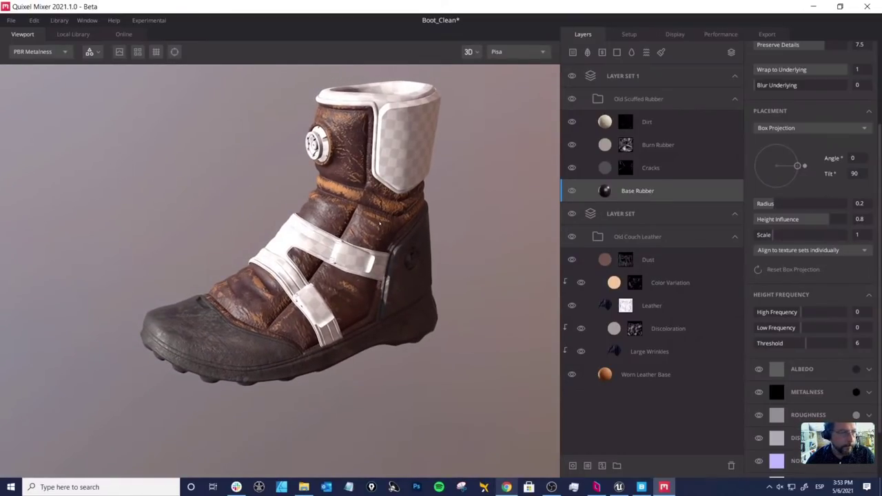
pyautogui.moveTo(379, 223); pyautogui.dragTo(383, 225)
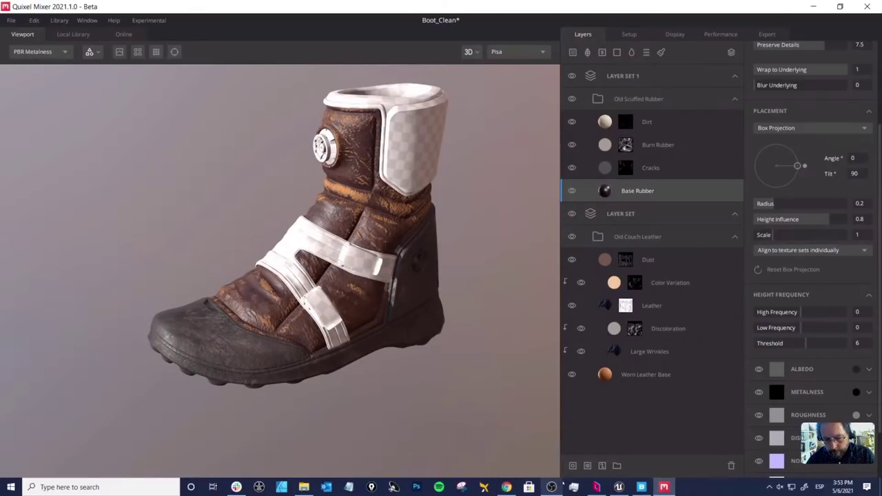
# Step: Switch to the browser's ArtStation page, go from the Iceland sketch to the artist's portfolio and browse one of its albums
pyautogui.click(507, 487)
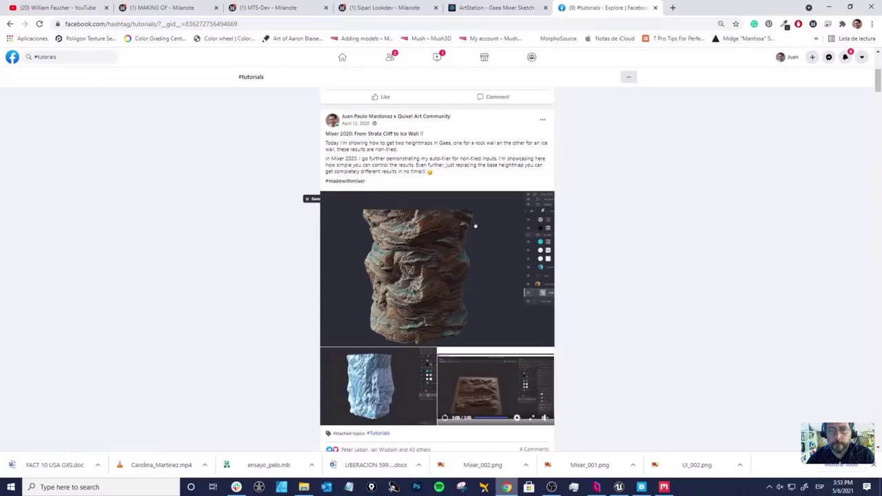
pyautogui.click(494, 7)
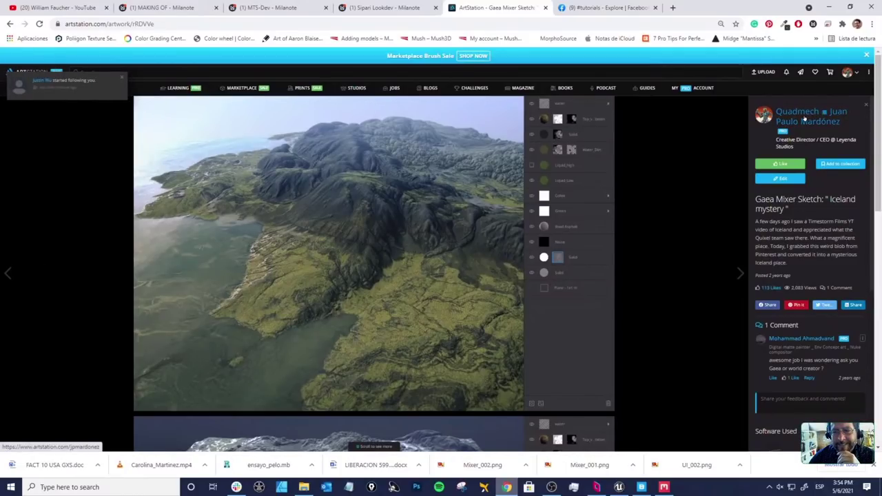
pyautogui.click(674, 218)
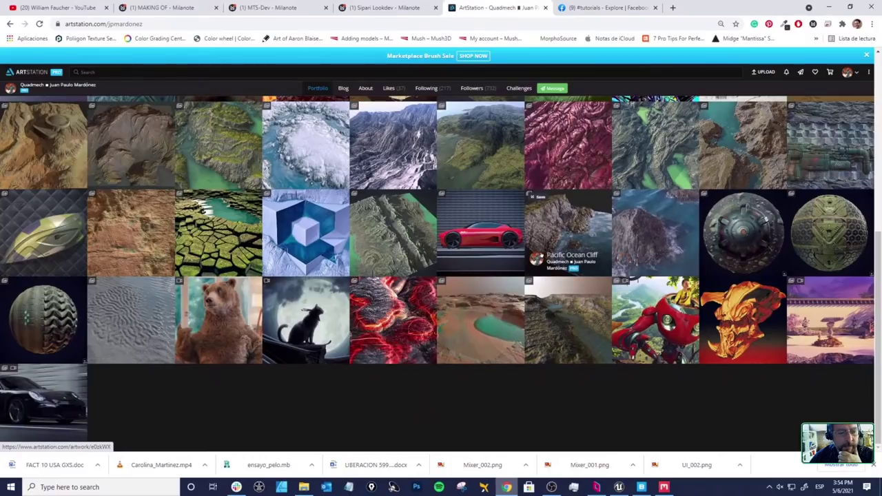
pyautogui.scroll(4, 427, 207)
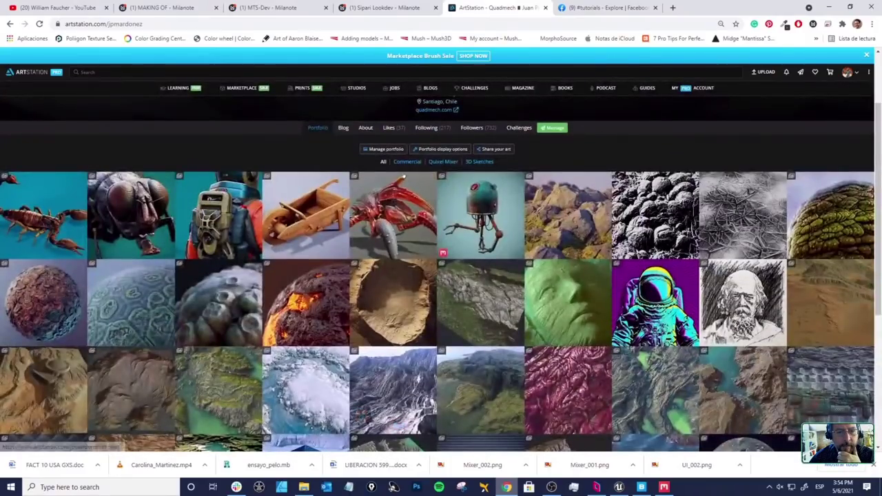
pyautogui.scroll(-3, 406, 303)
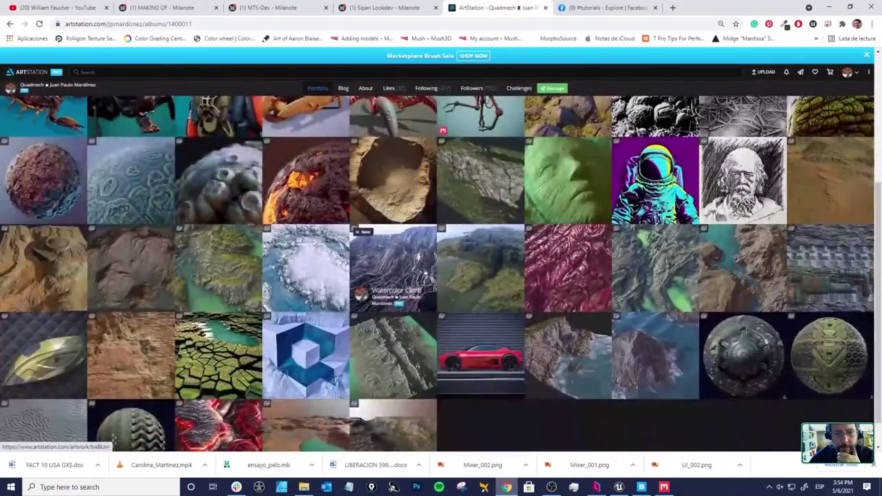
pyautogui.scroll(-1, 425, 275)
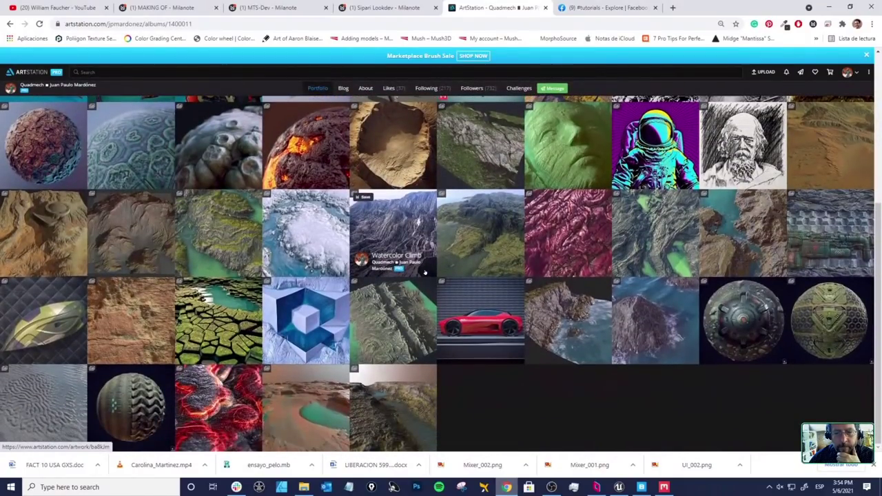
# Step: Open the Gaea Mixer Sketch "Iceland mystery" and compare its terrain renders with the Mixer layer stack
pyautogui.click(468, 248)
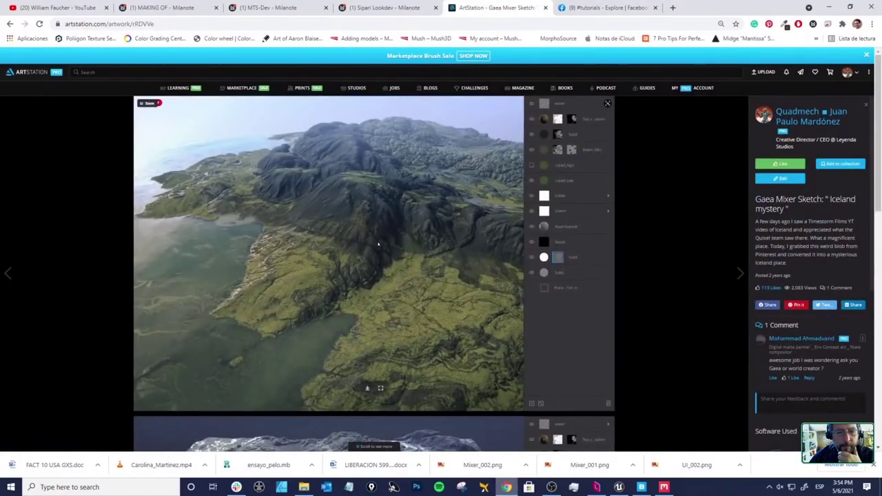
pyautogui.scroll(-8, 377, 243)
pyautogui.scroll(5, 378, 243)
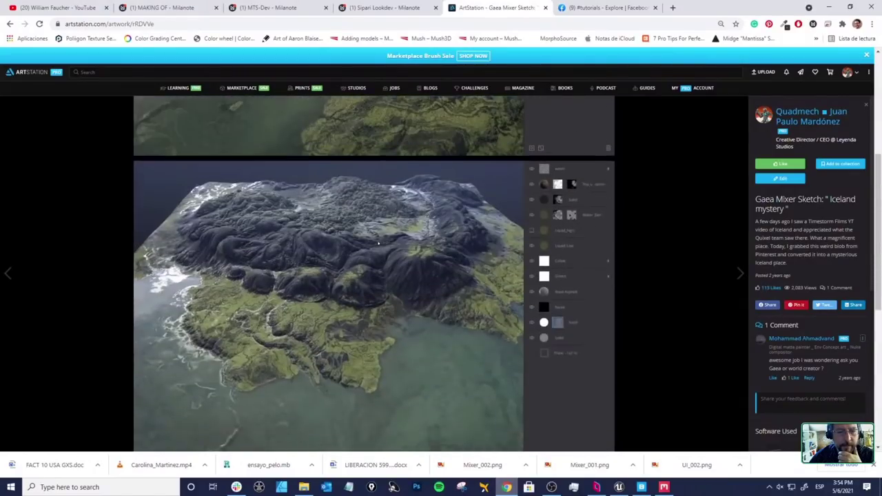
pyautogui.scroll(4, 377, 244)
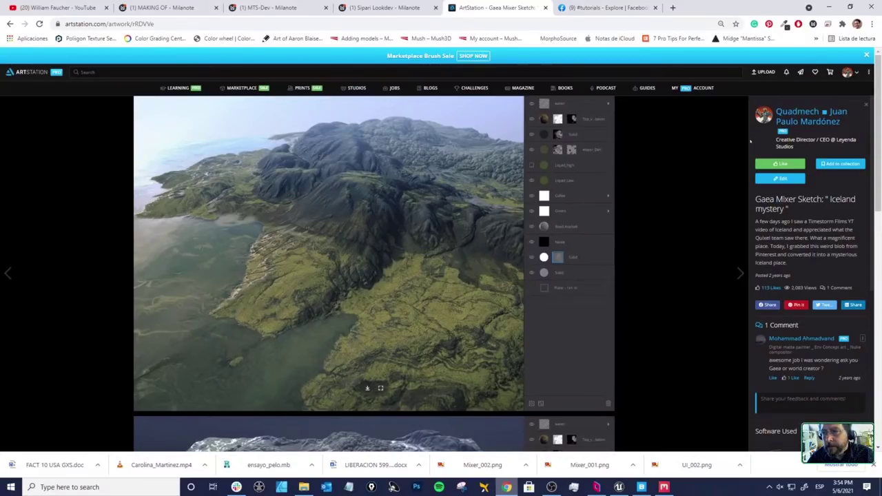
# Step: Return to the full portfolio, open the Barnacle Empire artwork and look through its renders and Mixer layer setup
pyautogui.click(789, 113)
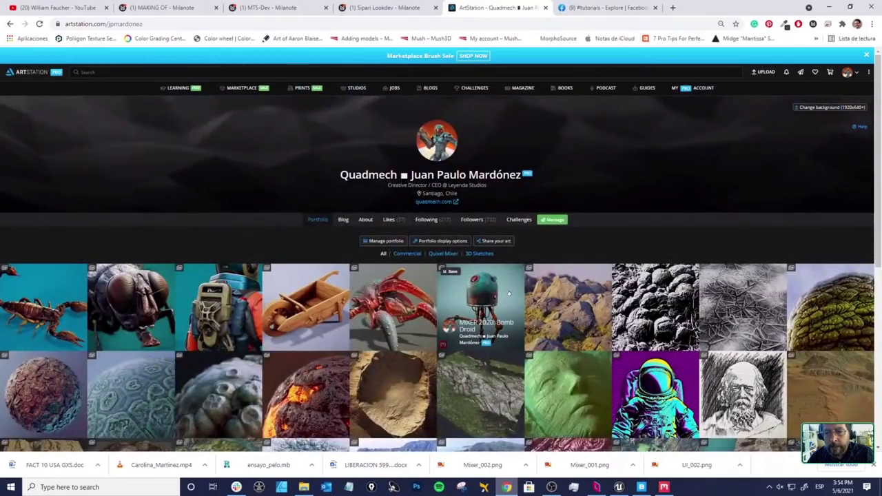
pyautogui.scroll(-4, 523, 269)
pyautogui.scroll(2, 498, 281)
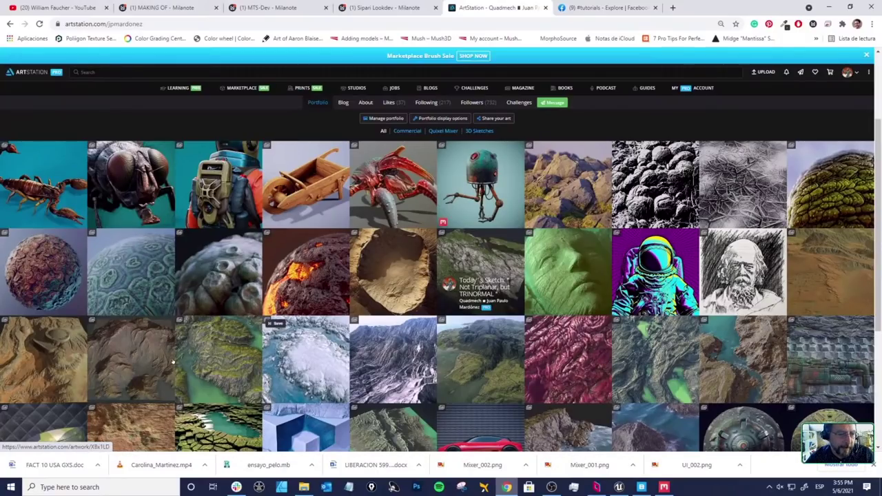
pyautogui.click(225, 278)
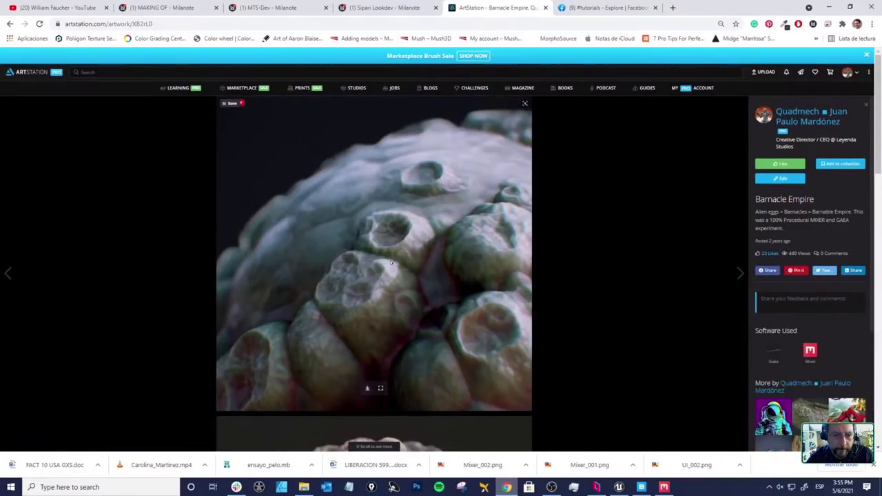
pyautogui.scroll(-4, 443, 262)
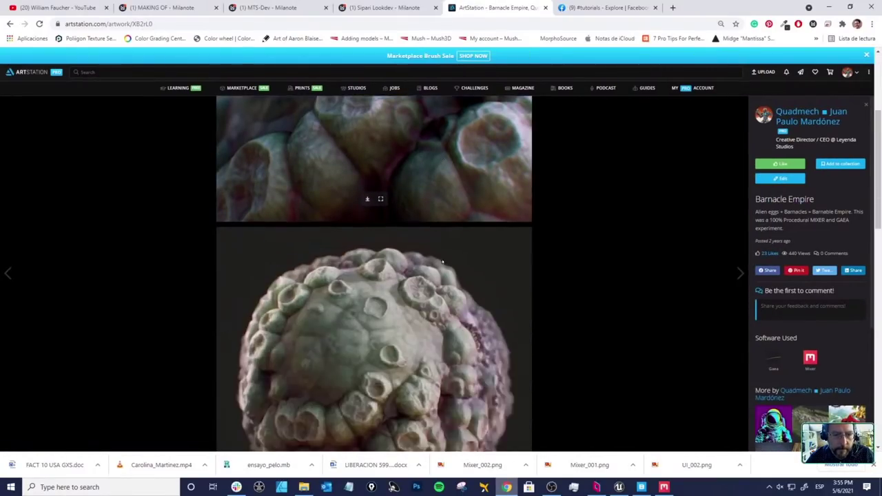
pyautogui.scroll(-4, 442, 262)
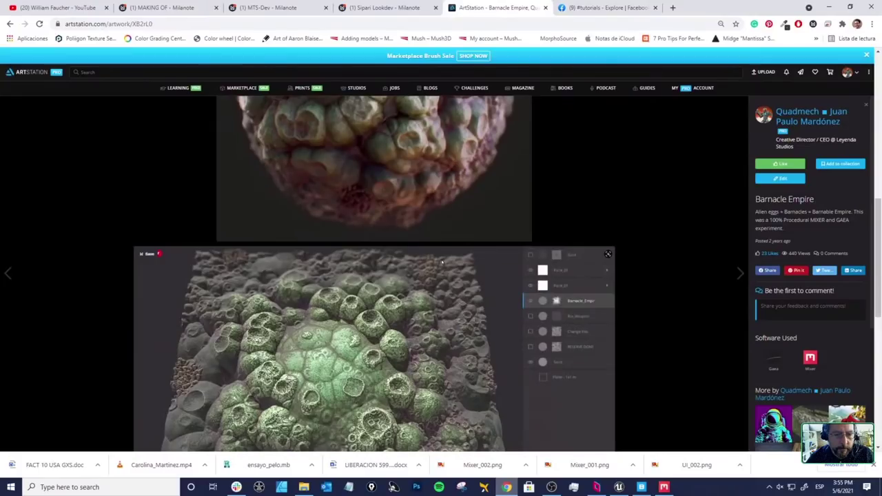
pyautogui.scroll(-2, 443, 262)
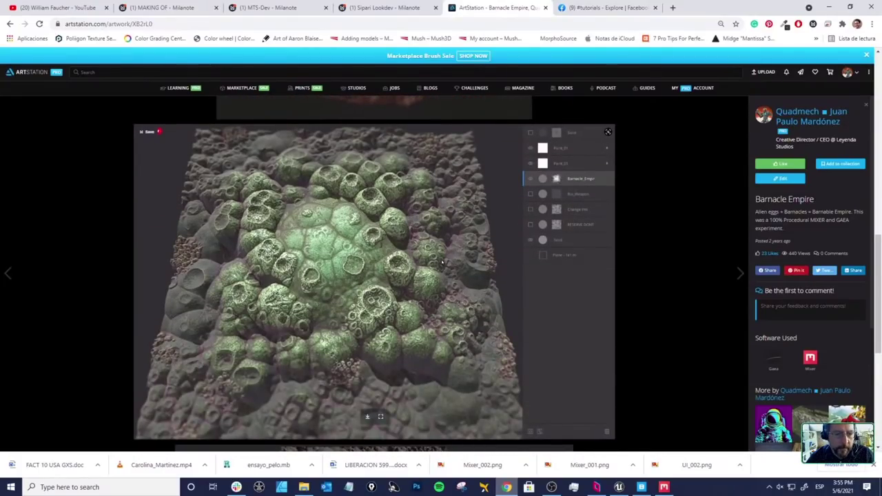
pyautogui.scroll(10, 443, 262)
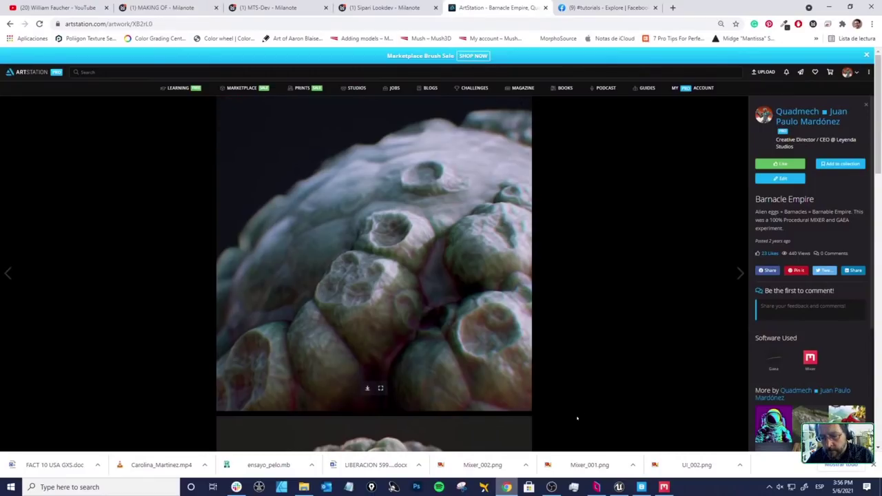
# Step: Switch back to Quixel Mixer and view the textured boot from a slightly different angle
pyautogui.hotkey('alt', 'Tab')
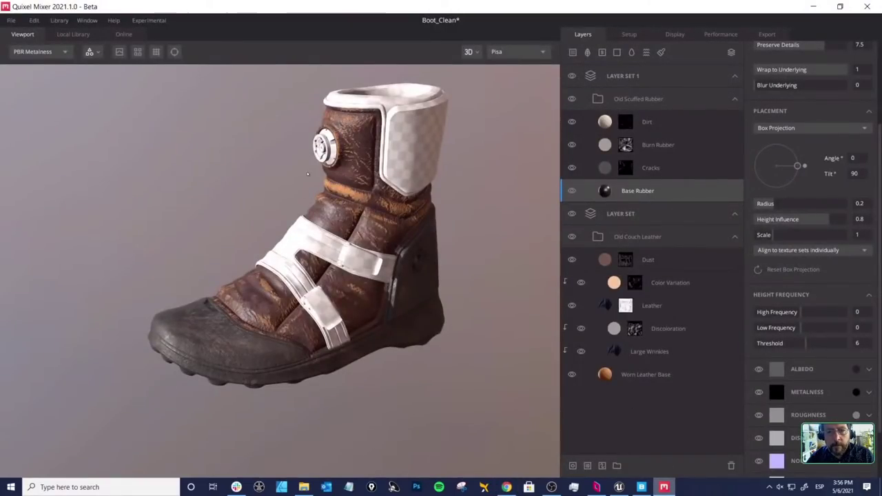
pyautogui.moveTo(332, 215); pyautogui.dragTo(428, 202)
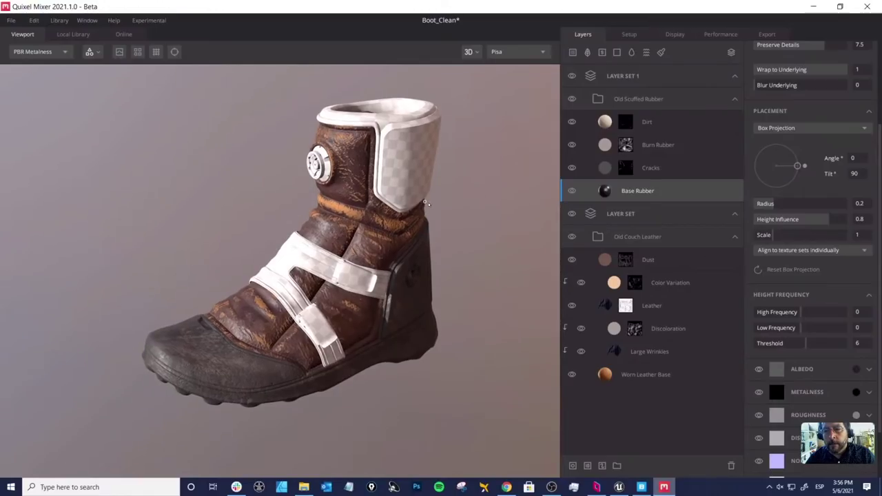
# Step: Open the Burn Rubber layer's mask stack and examine its Projection, Break Mask, Cavities and Grunge components
pyautogui.moveTo(487, 173); pyautogui.dragTo(500, 175)
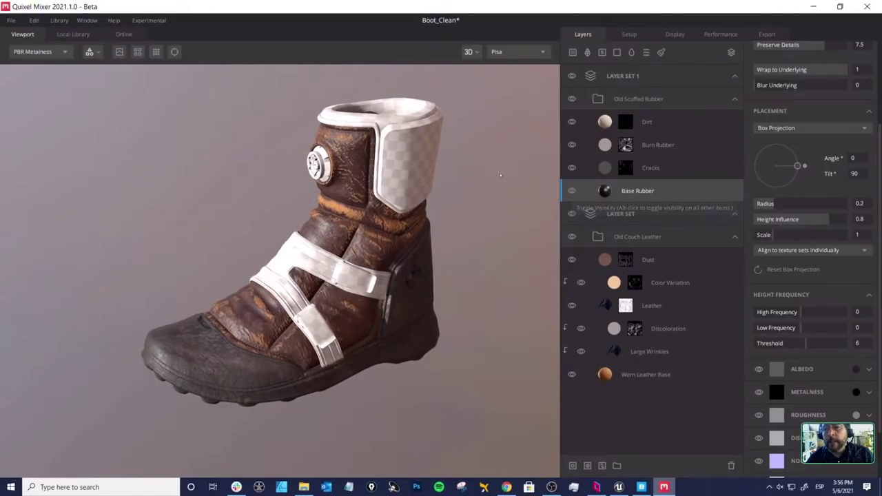
pyautogui.click(624, 146)
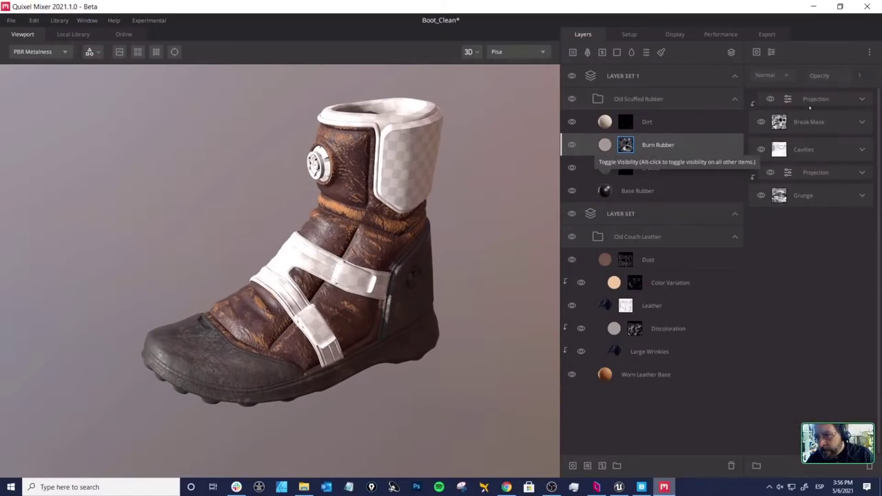
pyautogui.click(769, 98)
pyautogui.click(761, 121)
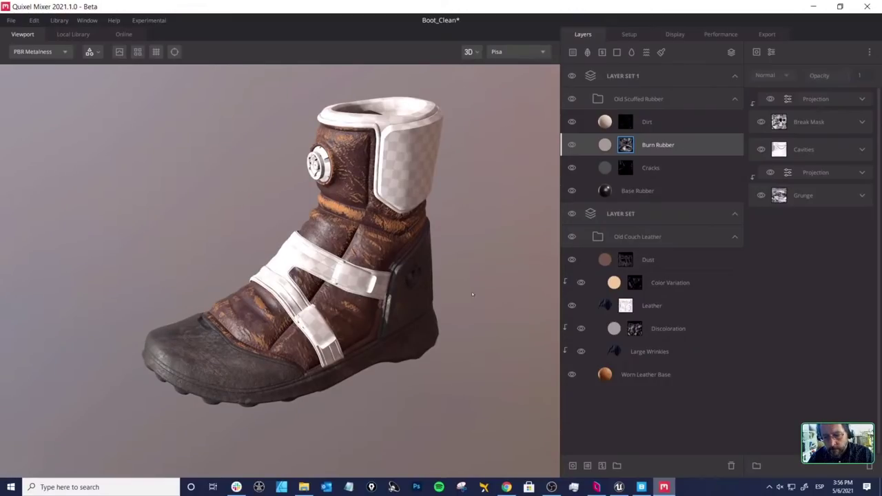
# Step: Switch to Unreal Engine, view the characters from behind, and frame the red-suited astronaut's backpack for a close look
pyautogui.click(619, 487)
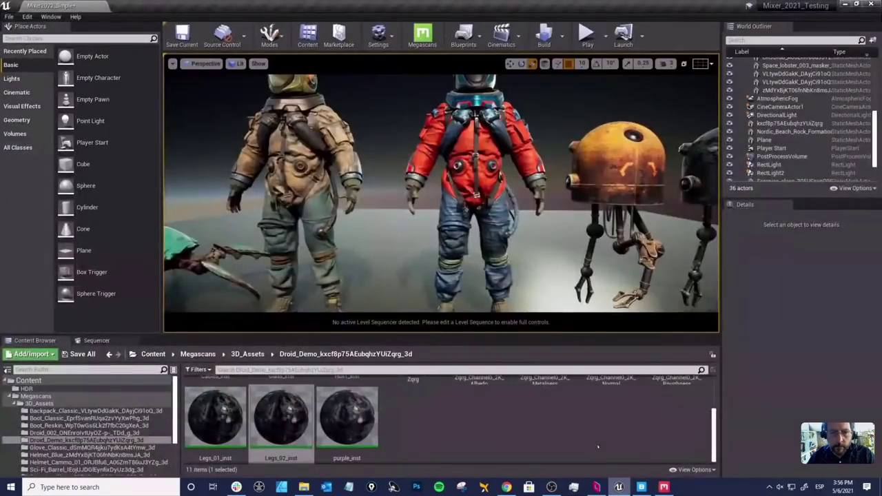
pyautogui.keyDown('alt'); pyautogui.moveTo(516, 223); pyautogui.dragTo(289, 260); pyautogui.keyUp('alt')
pyautogui.click(405, 151)
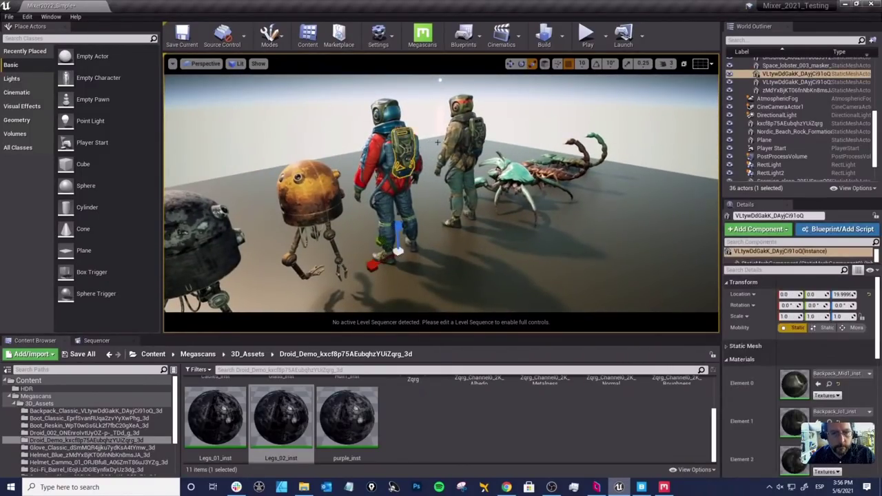
pyautogui.press('f')
pyautogui.click(499, 117)
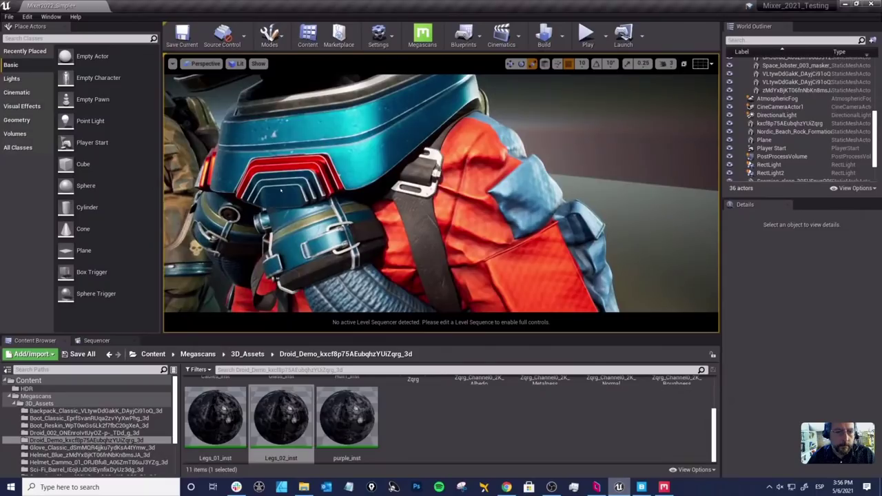
# Step: Examine the red-suited astronaut's collar, hoses, straps and torso materials from the front, ending with an overview of the characters
pyautogui.scroll(-3, 281, 190)
pyautogui.keyDown('alt'); pyautogui.moveTo(282, 190); pyautogui.dragTo(392, 176); pyautogui.keyUp('alt')
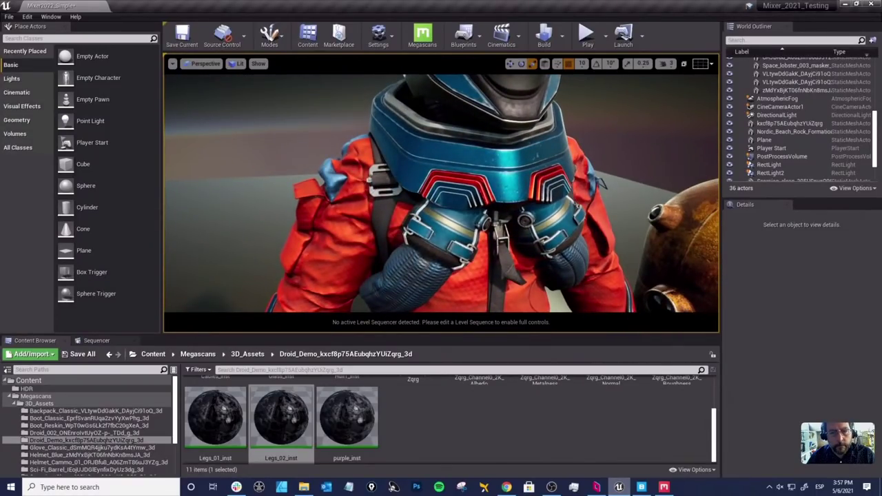
pyautogui.moveTo(441, 207); pyautogui.dragTo(481, 131, button='middle')
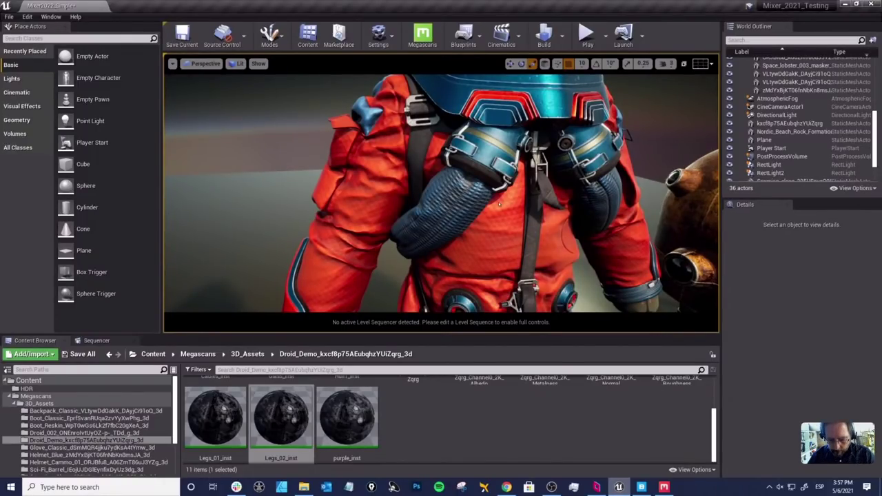
pyautogui.keyDown('alt'); pyautogui.moveTo(499, 203); pyautogui.dragTo(537, 221); pyautogui.keyUp('alt')
pyautogui.keyDown('alt'); pyautogui.moveTo(538, 220); pyautogui.dragTo(496, 220, button='right'); pyautogui.keyUp('alt')
pyautogui.keyDown('alt'); pyautogui.moveTo(491, 220); pyautogui.dragTo(529, 248); pyautogui.keyUp('alt')
pyautogui.keyDown('alt'); pyautogui.moveTo(471, 209); pyautogui.dragTo(445, 221); pyautogui.keyUp('alt')
pyautogui.keyDown('alt'); pyautogui.moveTo(507, 252); pyautogui.dragTo(496, 253); pyautogui.keyUp('alt')
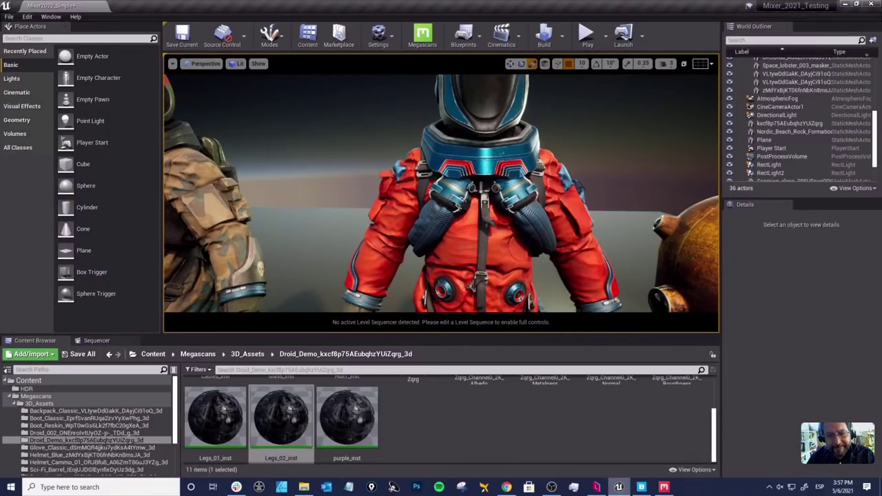
pyautogui.scroll(-5, 441, 193)
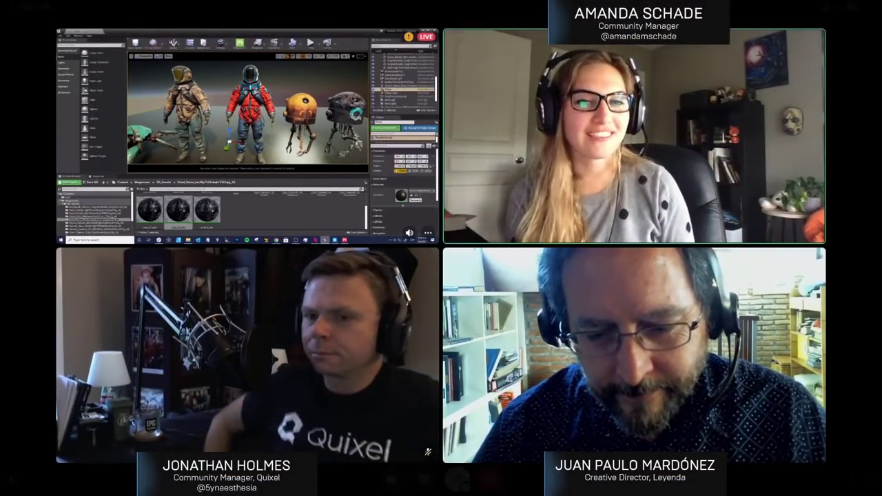
# Step: Switch to the browser's ArtStation page, return to the portfolio and look through the House Fly artwork's renders
pyautogui.click(276, 239)
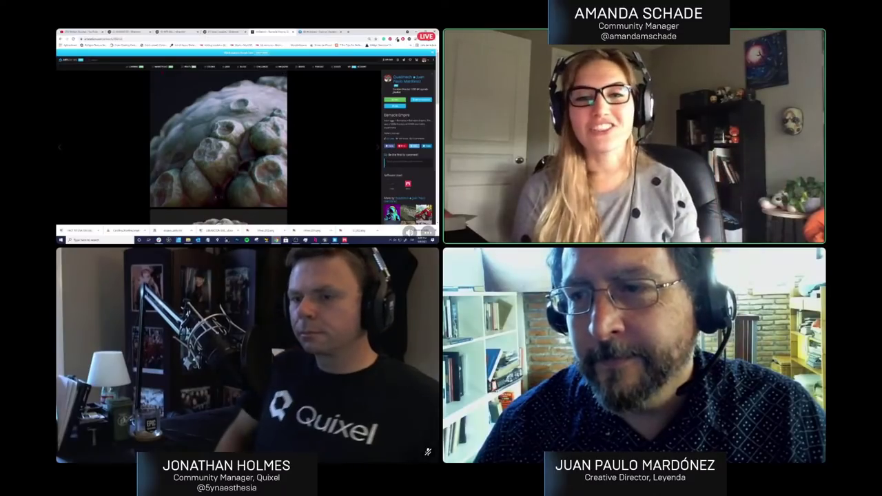
pyautogui.click(400, 78)
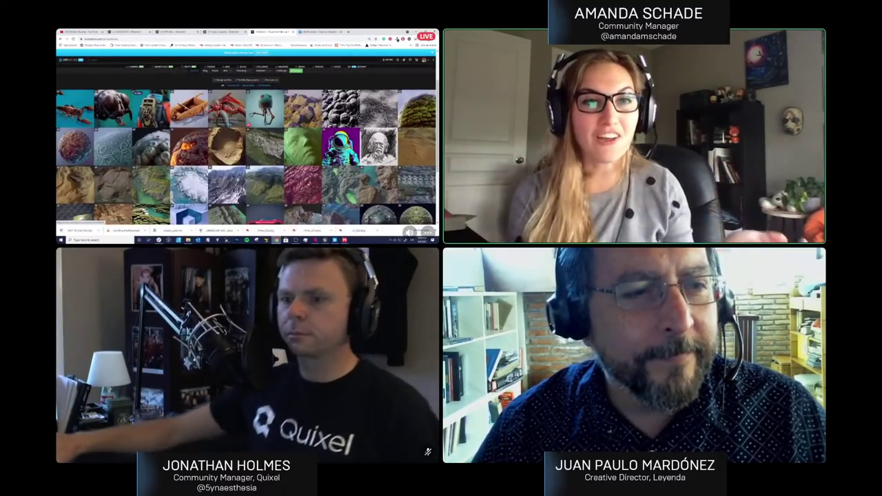
pyautogui.click(125, 107)
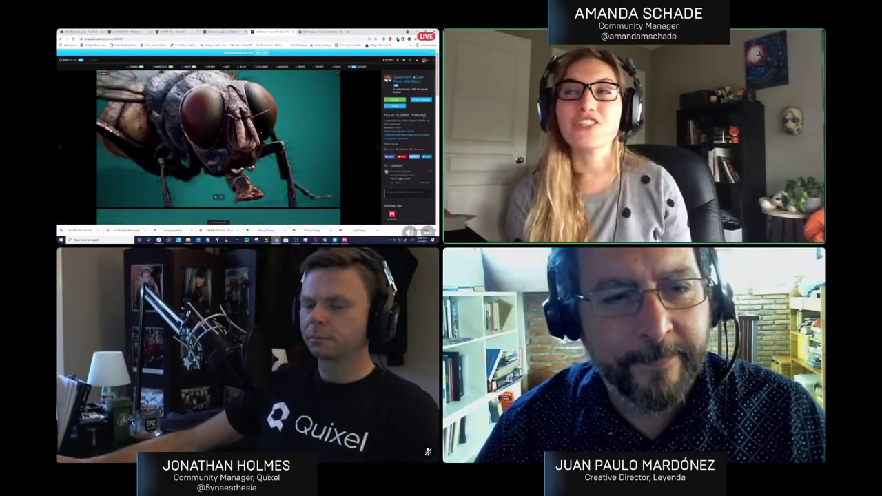
pyautogui.scroll(-1, 126, 106)
pyautogui.scroll(-7, 258, 132)
pyautogui.scroll(3, 258, 132)
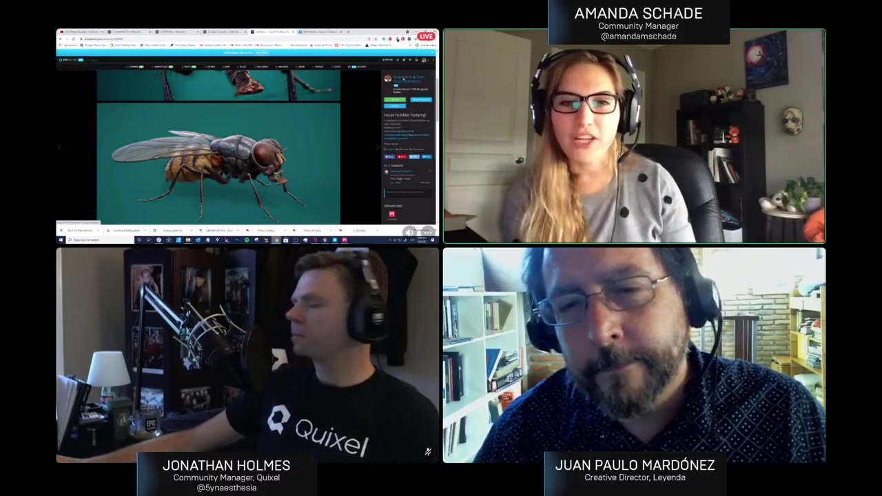
# Step: Return to the artist's portfolio and open the Mixer 2021 Pilot artwork to view its two astronaut suit renders
pyautogui.moveTo(403, 80)
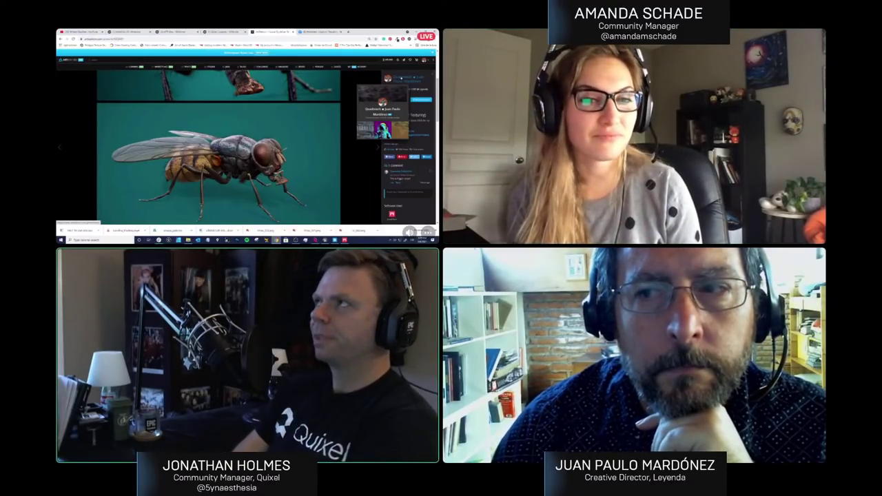
pyautogui.click(401, 78)
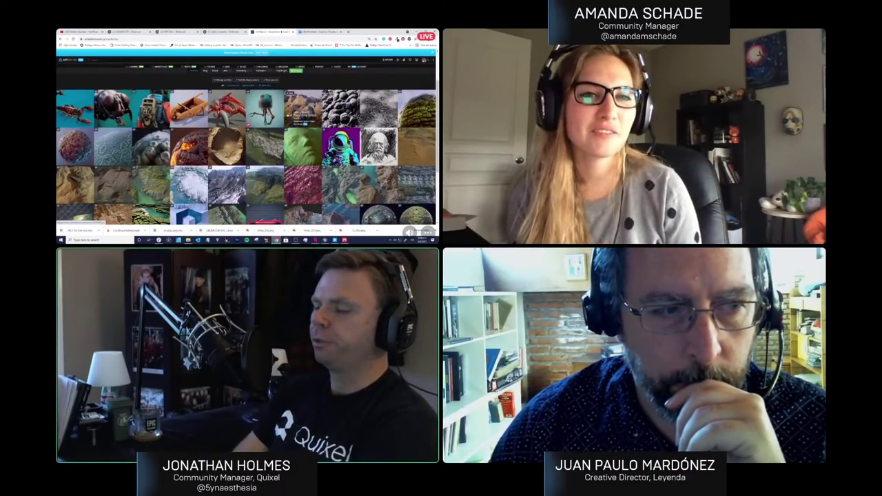
pyautogui.click(146, 116)
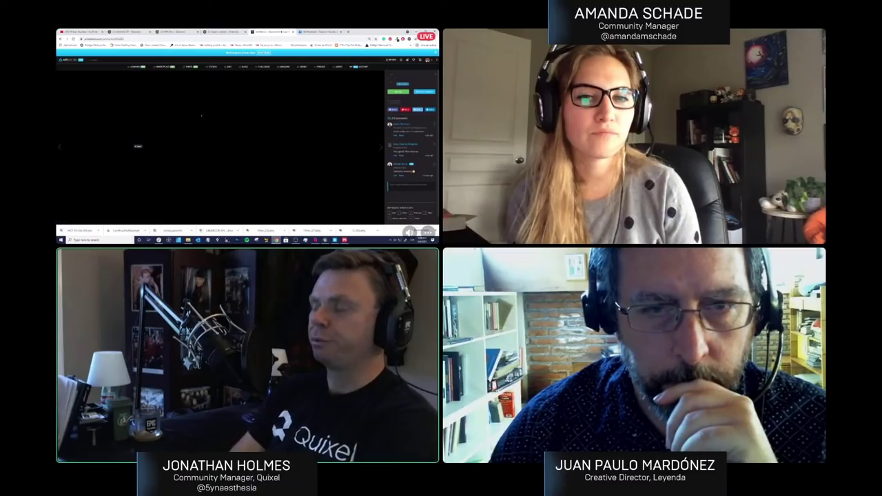
pyautogui.scroll(-5, 218, 147)
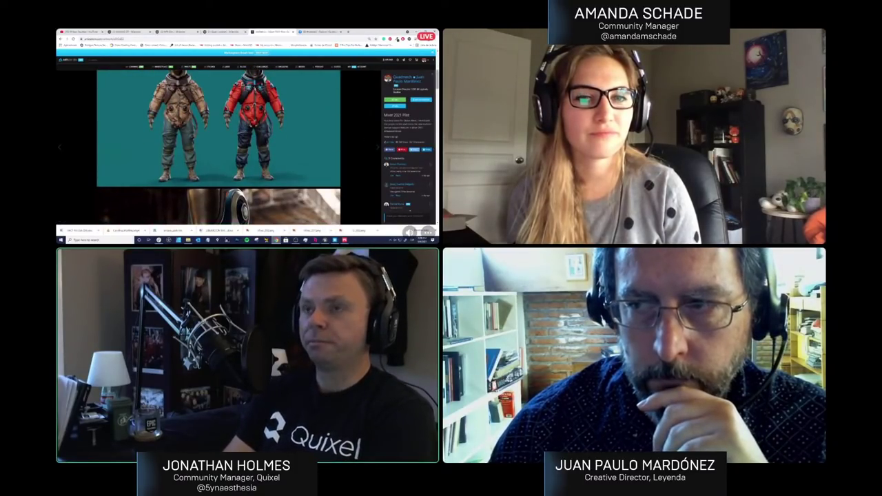
pyautogui.scroll(1, 218, 147)
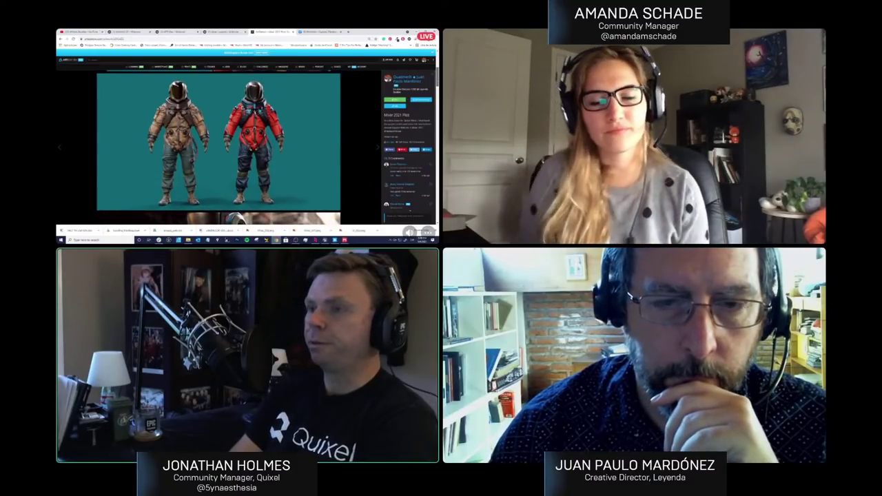